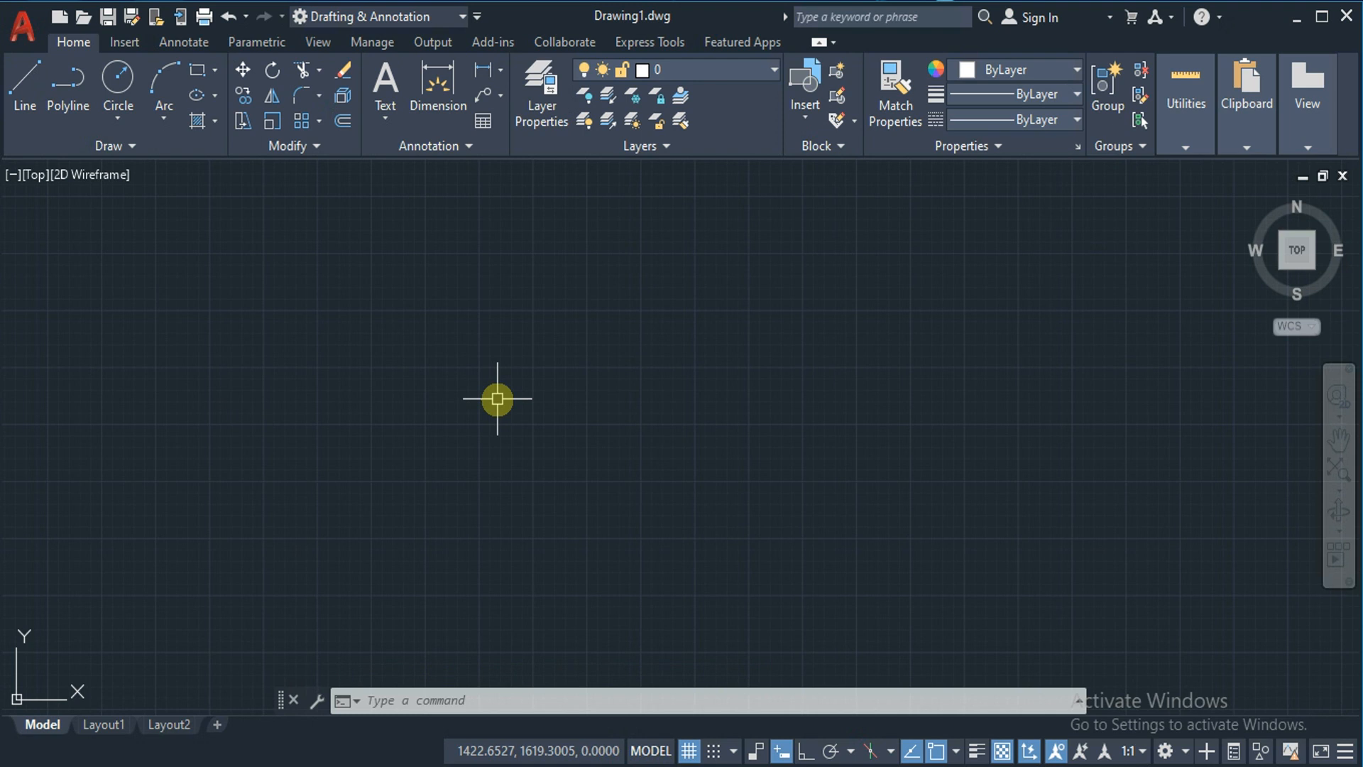
Open the Dimension Style Manager and start a new dimension style named STYLE 1.
{"action": "type", "text": "d"}
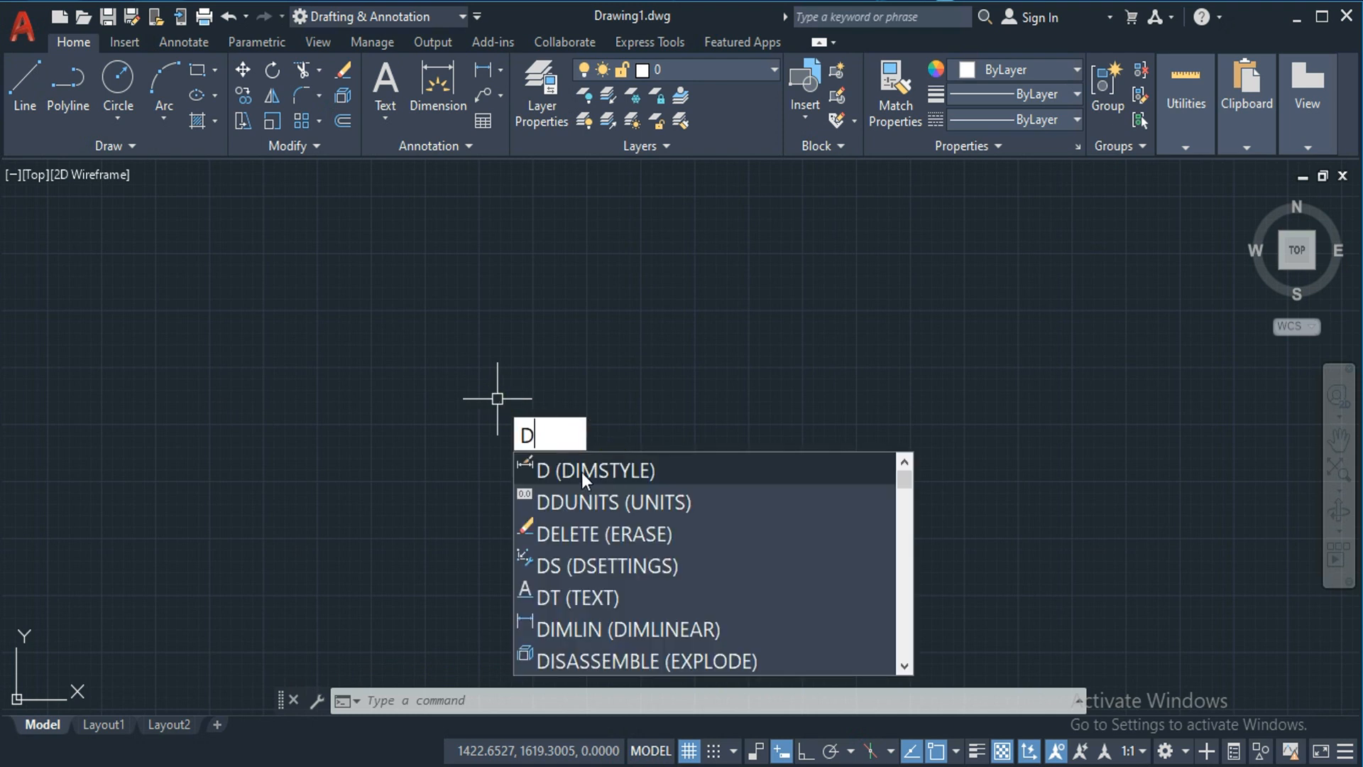
{"action": "left_click", "coordinate": [545, 480]}
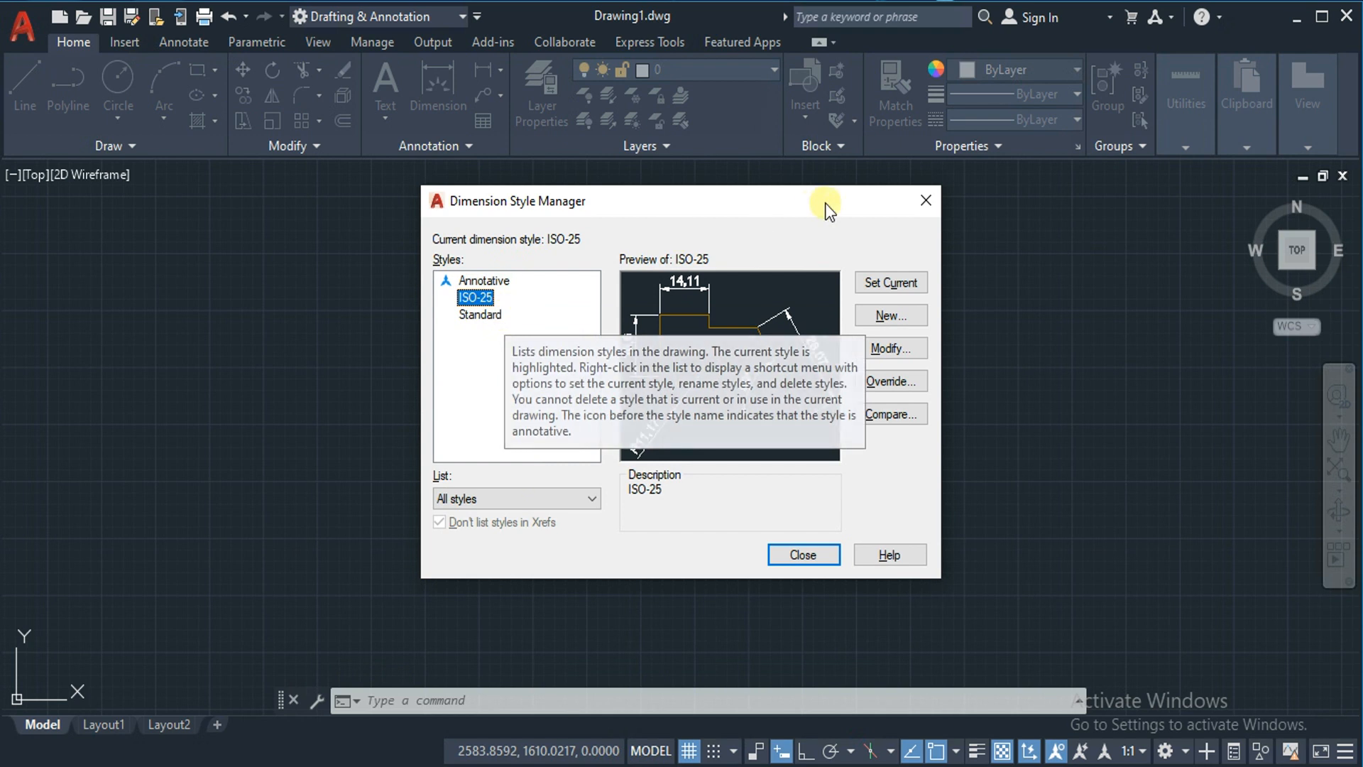
{"action": "left_click", "coordinate": [888, 313]}
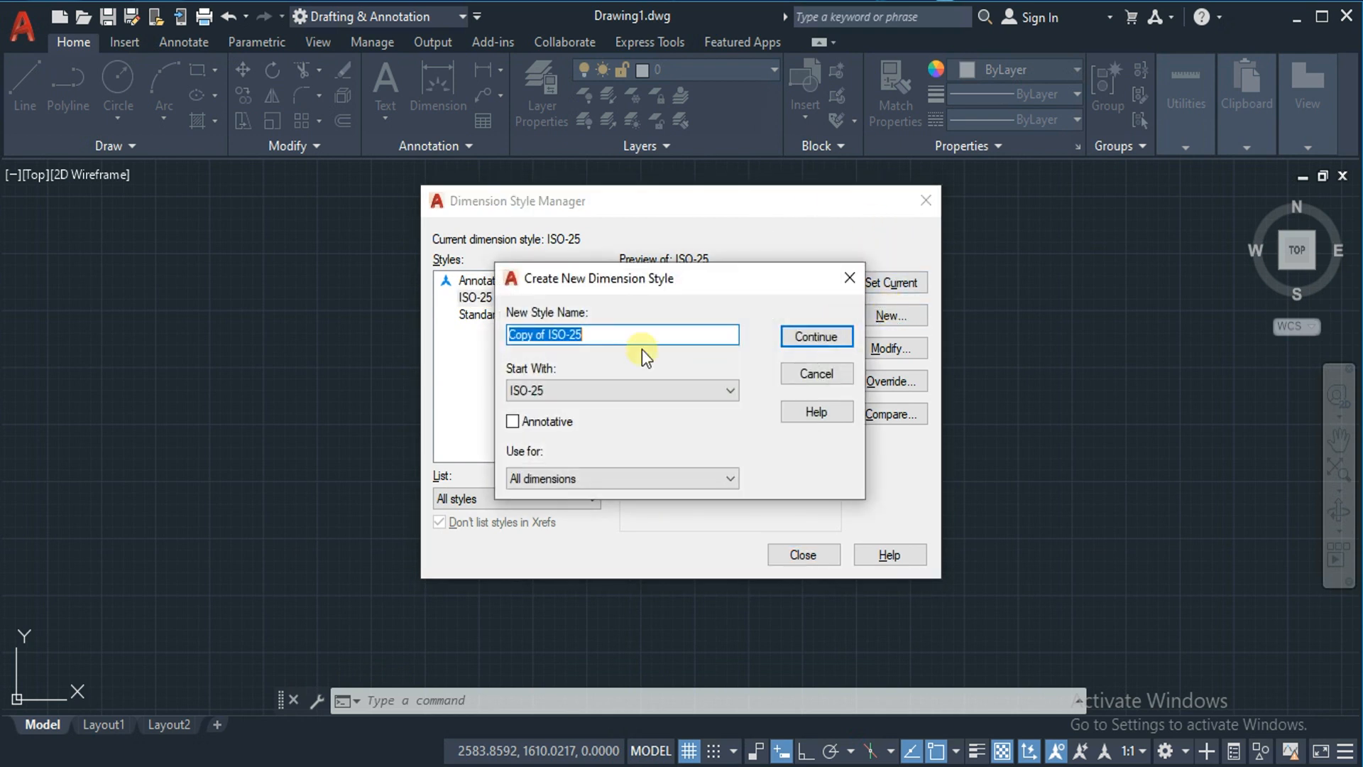
{"action": "type", "text": "STY"}
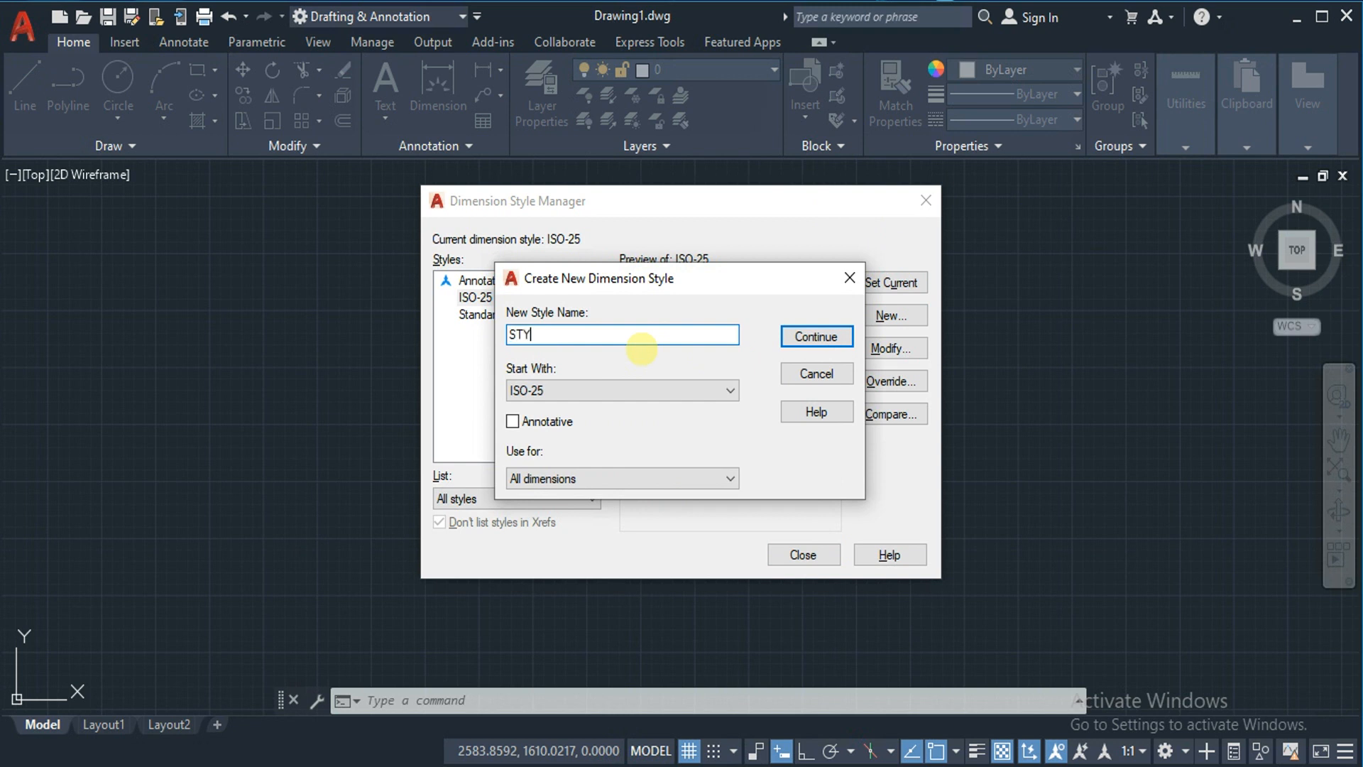
{"action": "type", "text": "LE 1"}
Try the available base styles for the new dimension style and choose Annotative as its starting point.
{"action": "left_click", "coordinate": [609, 392]}
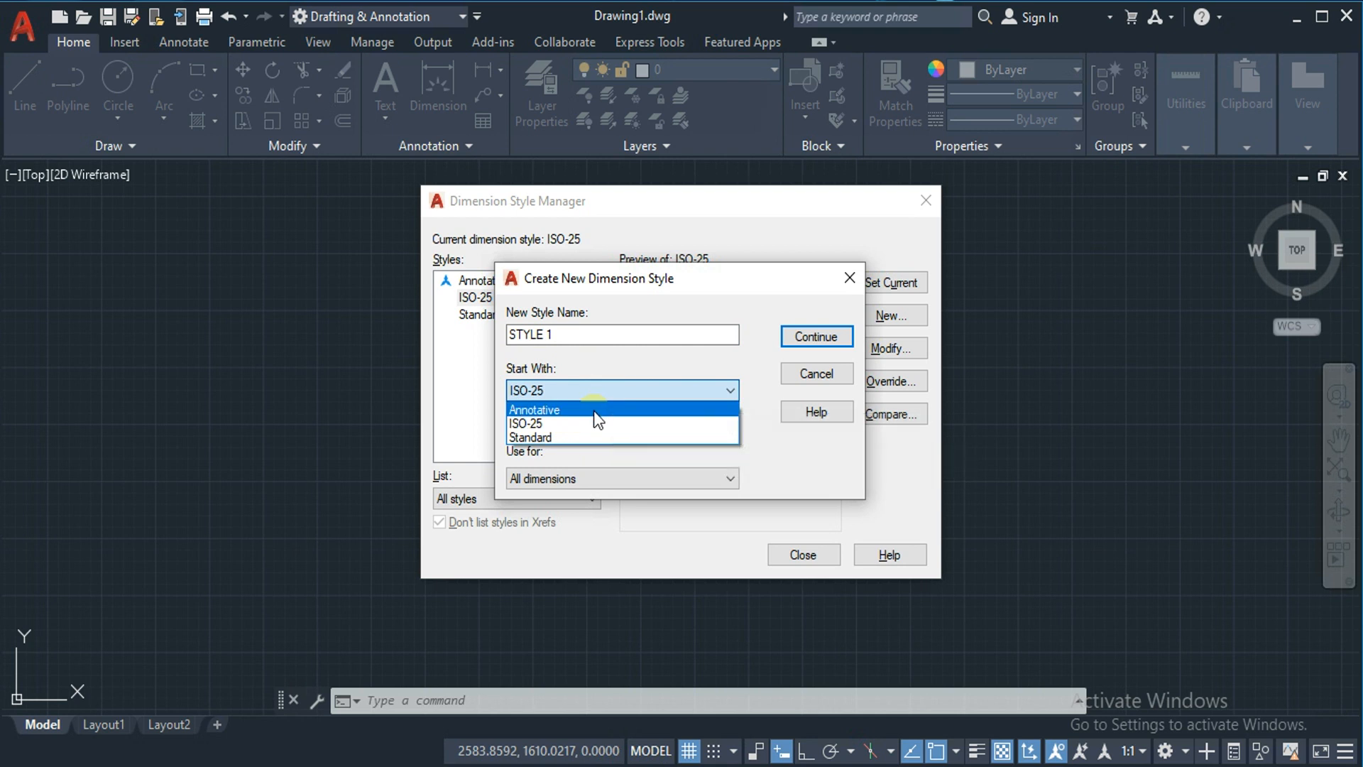
{"action": "left_click", "coordinate": [593, 411]}
{"action": "left_click", "coordinate": [596, 390]}
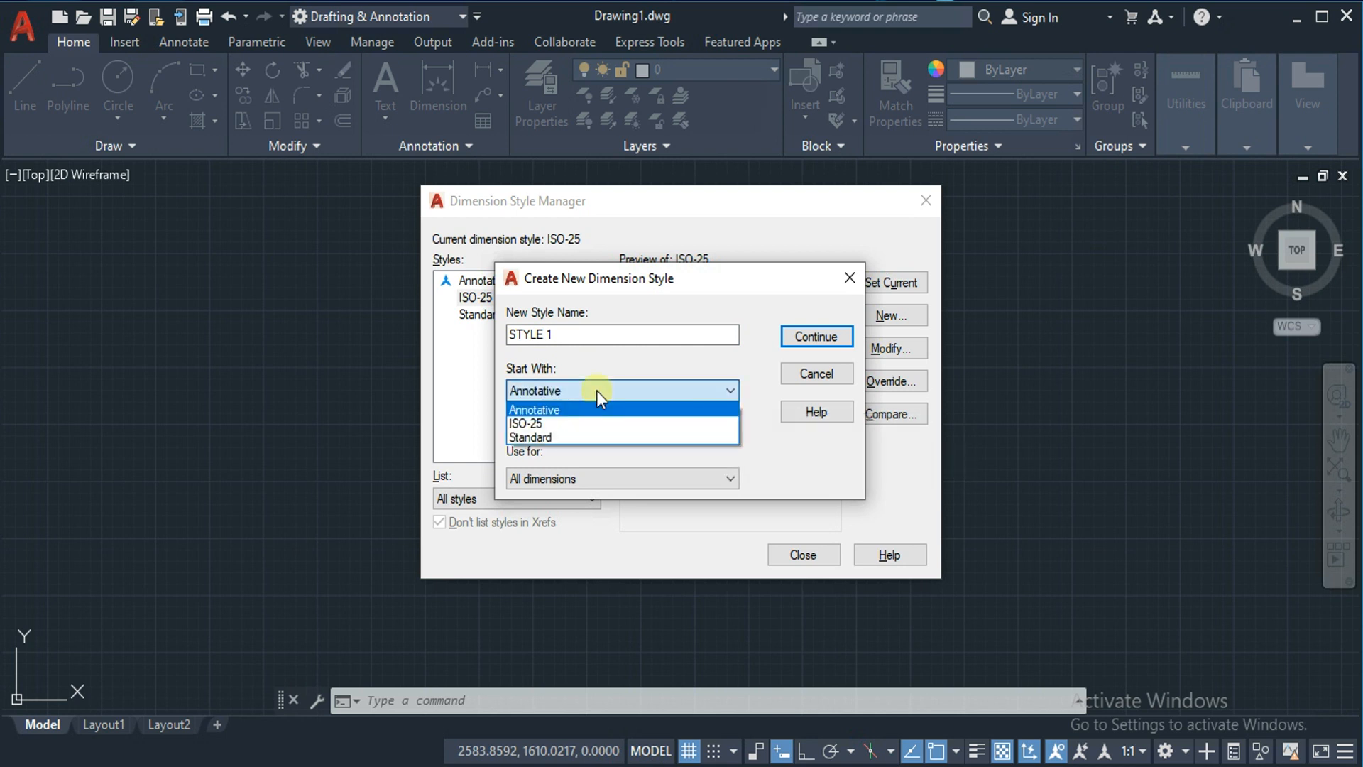
{"action": "left_click", "coordinate": [577, 436]}
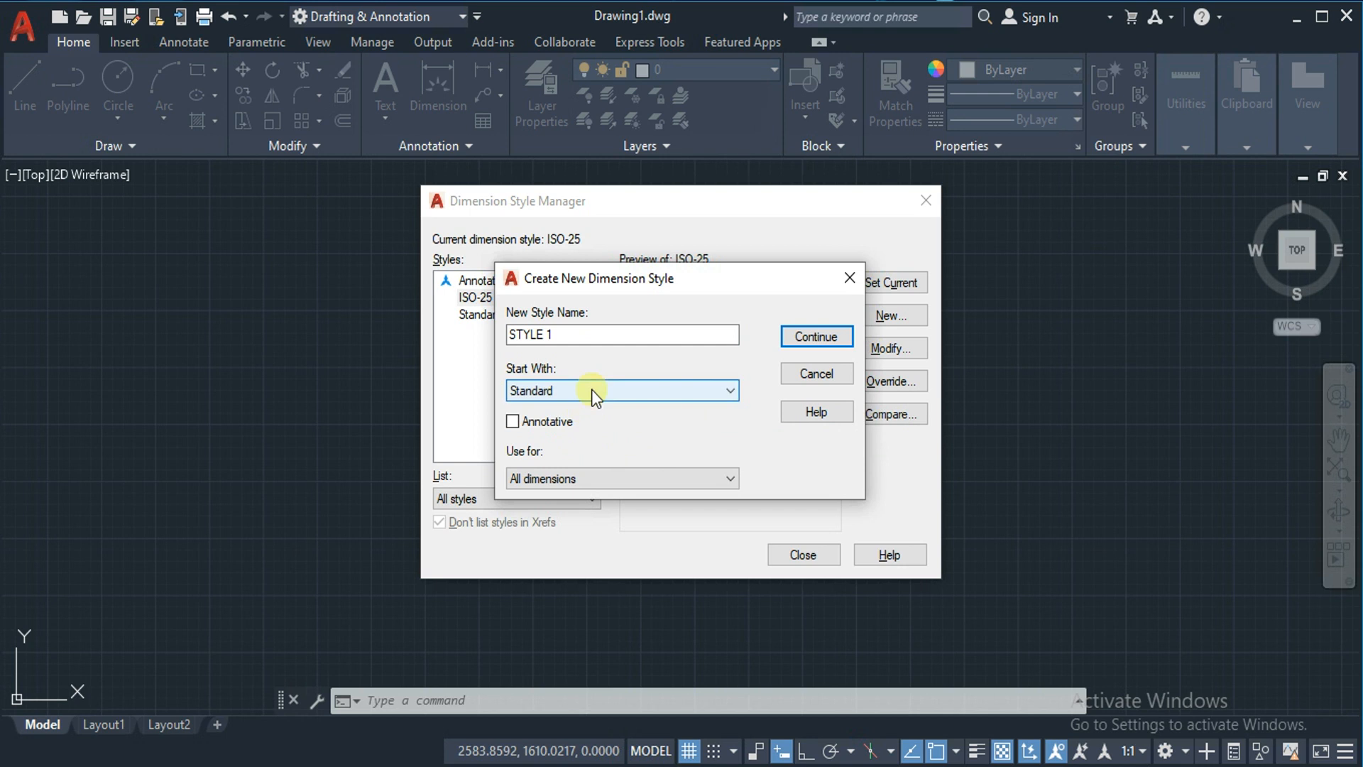
{"action": "left_click", "coordinate": [591, 390]}
{"action": "left_click", "coordinate": [573, 410]}
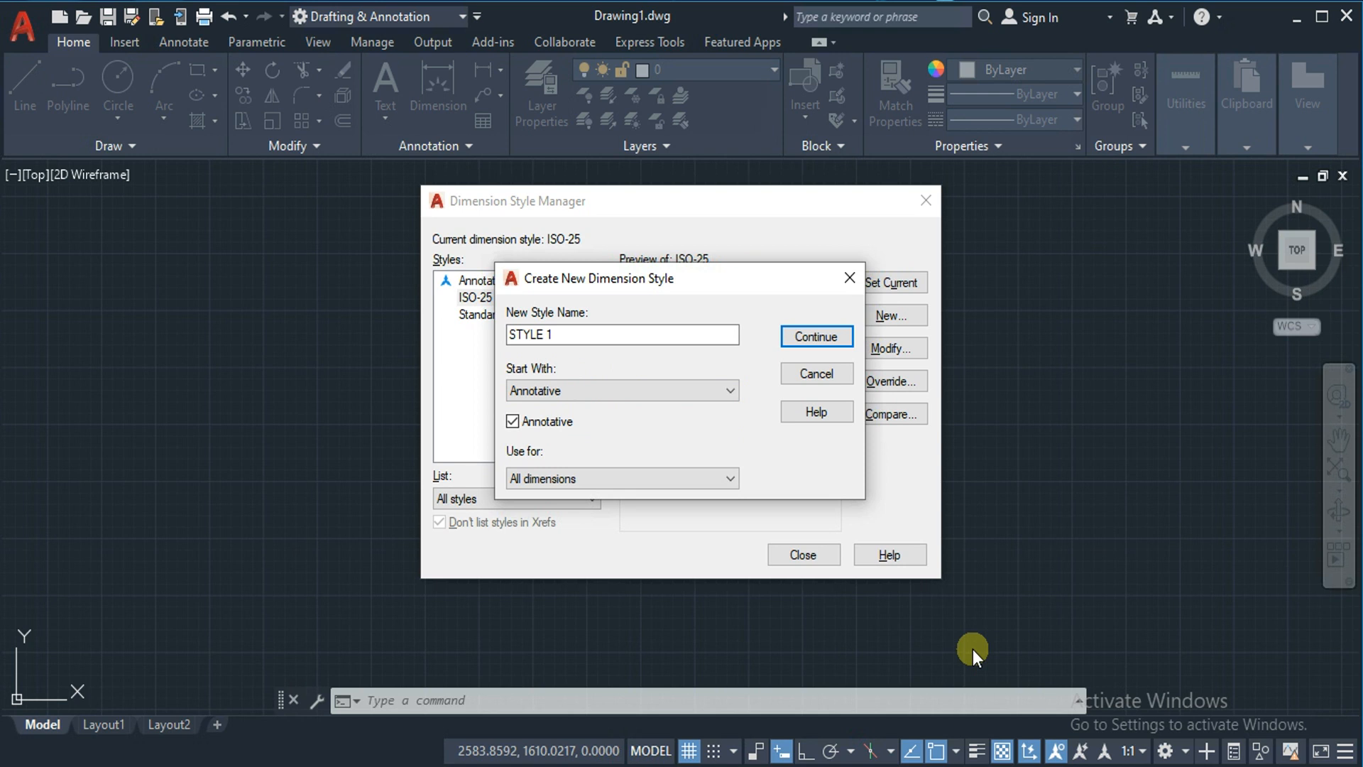
Restrict the new dimension style to linear dimensions and continue to its settings.
{"action": "left_click", "coordinate": [578, 477]}
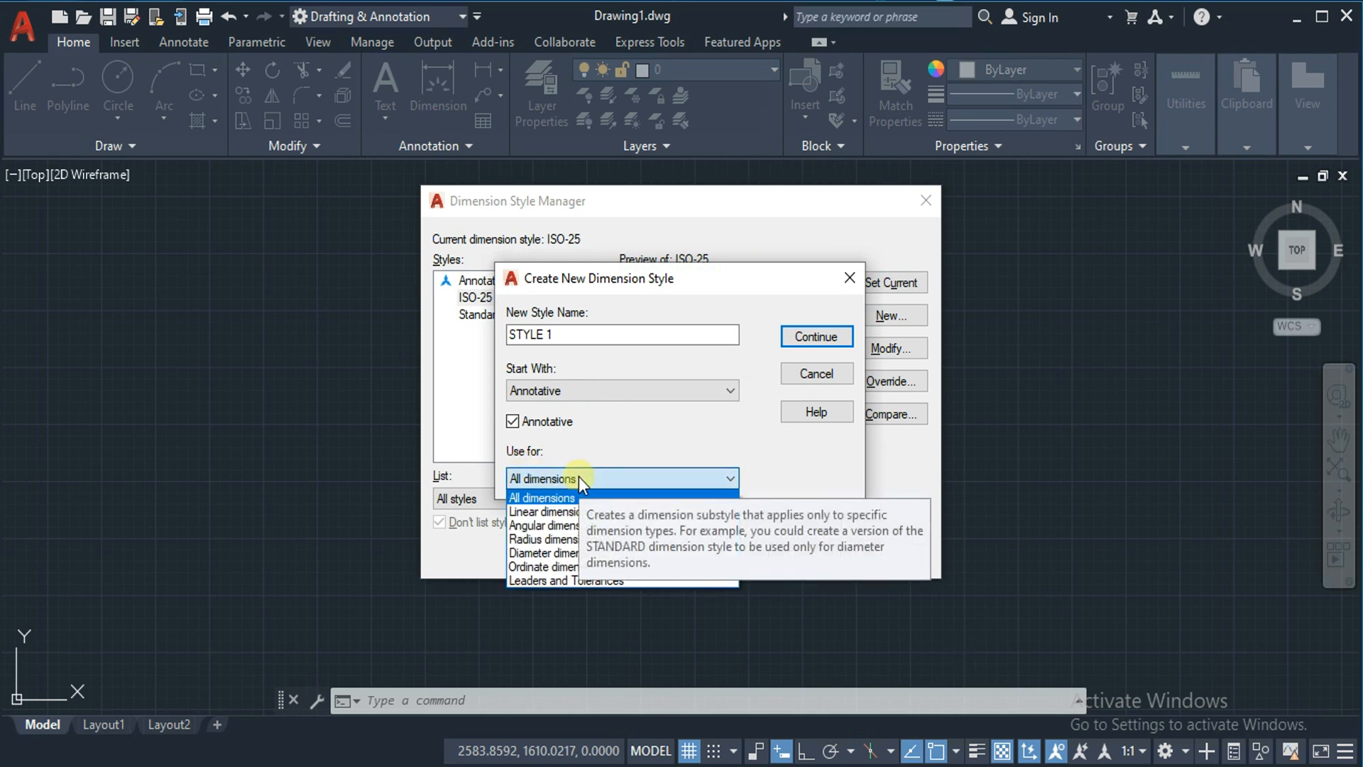
{"action": "left_click", "coordinate": [556, 511]}
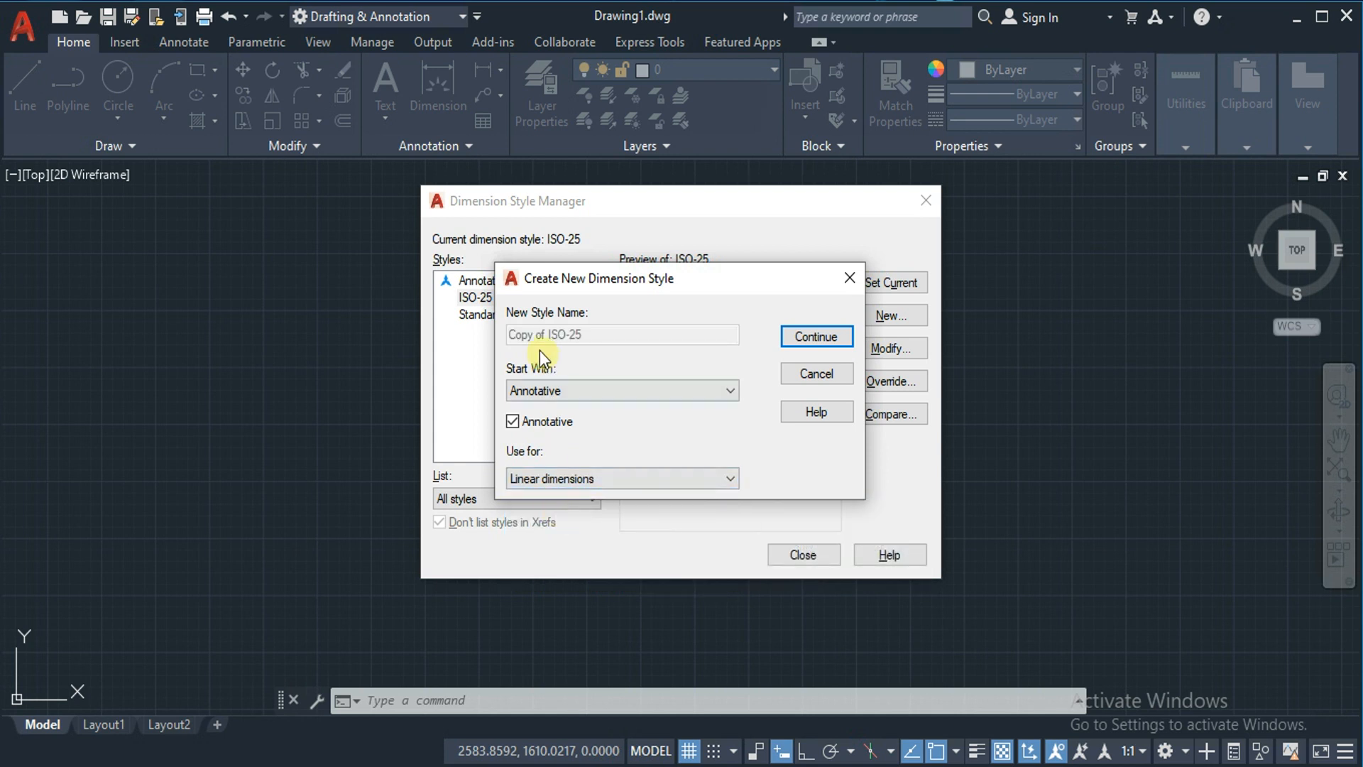
{"action": "left_click", "coordinate": [557, 478]}
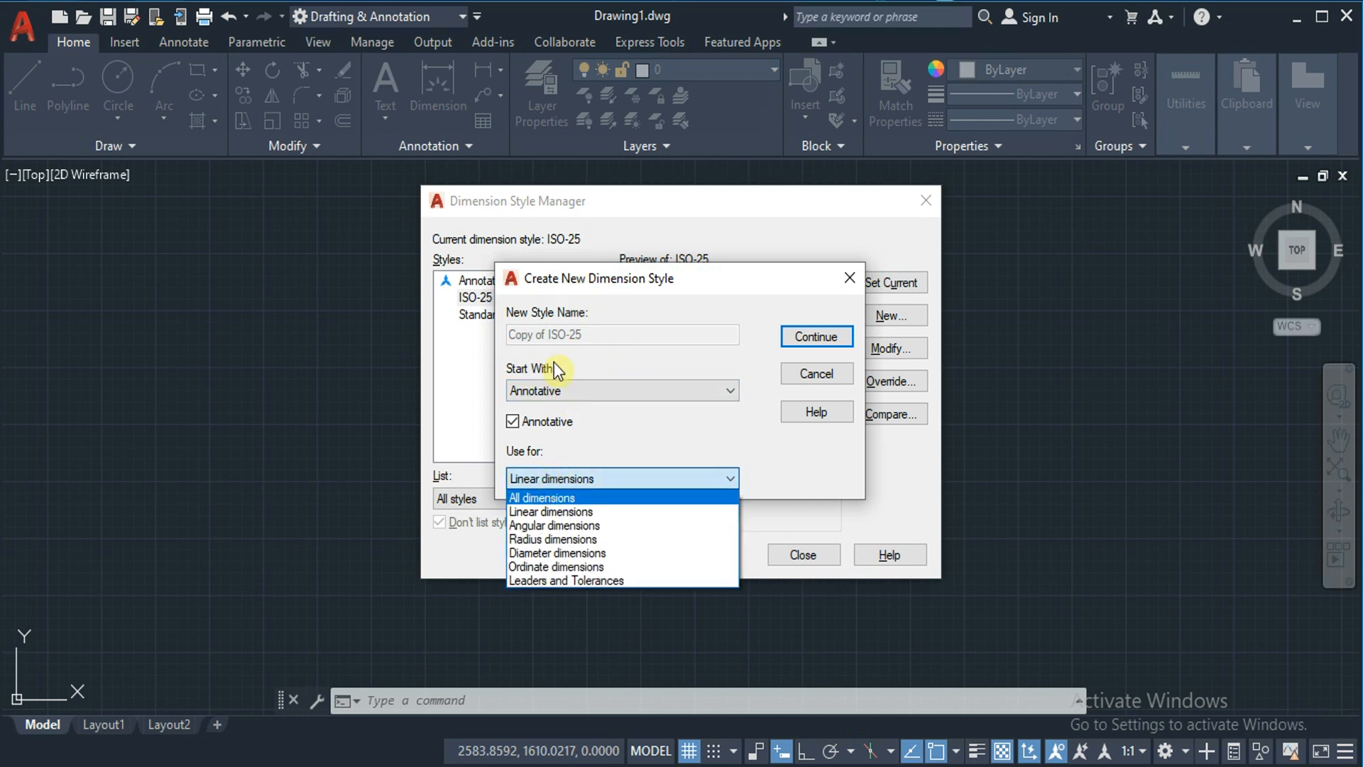
{"action": "left_click", "coordinate": [747, 349]}
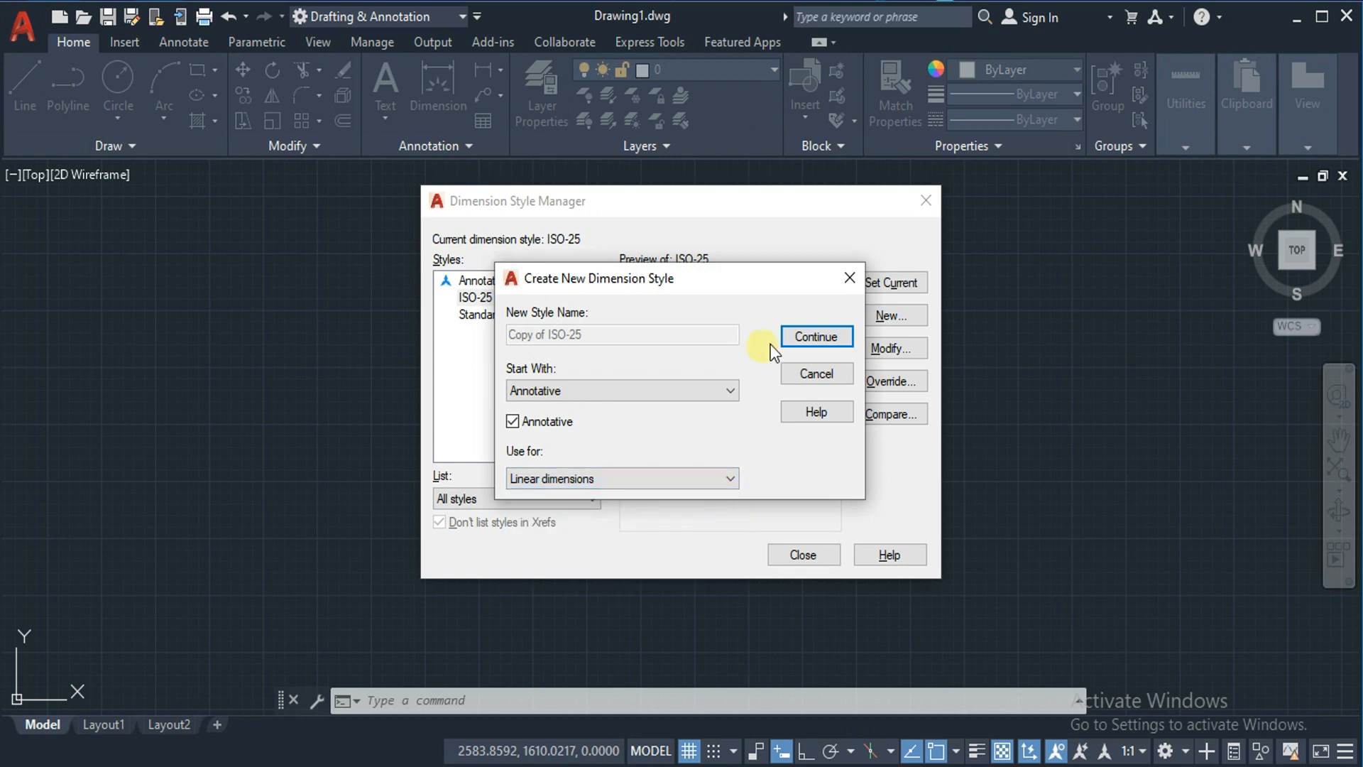
{"action": "left_click", "coordinate": [836, 333]}
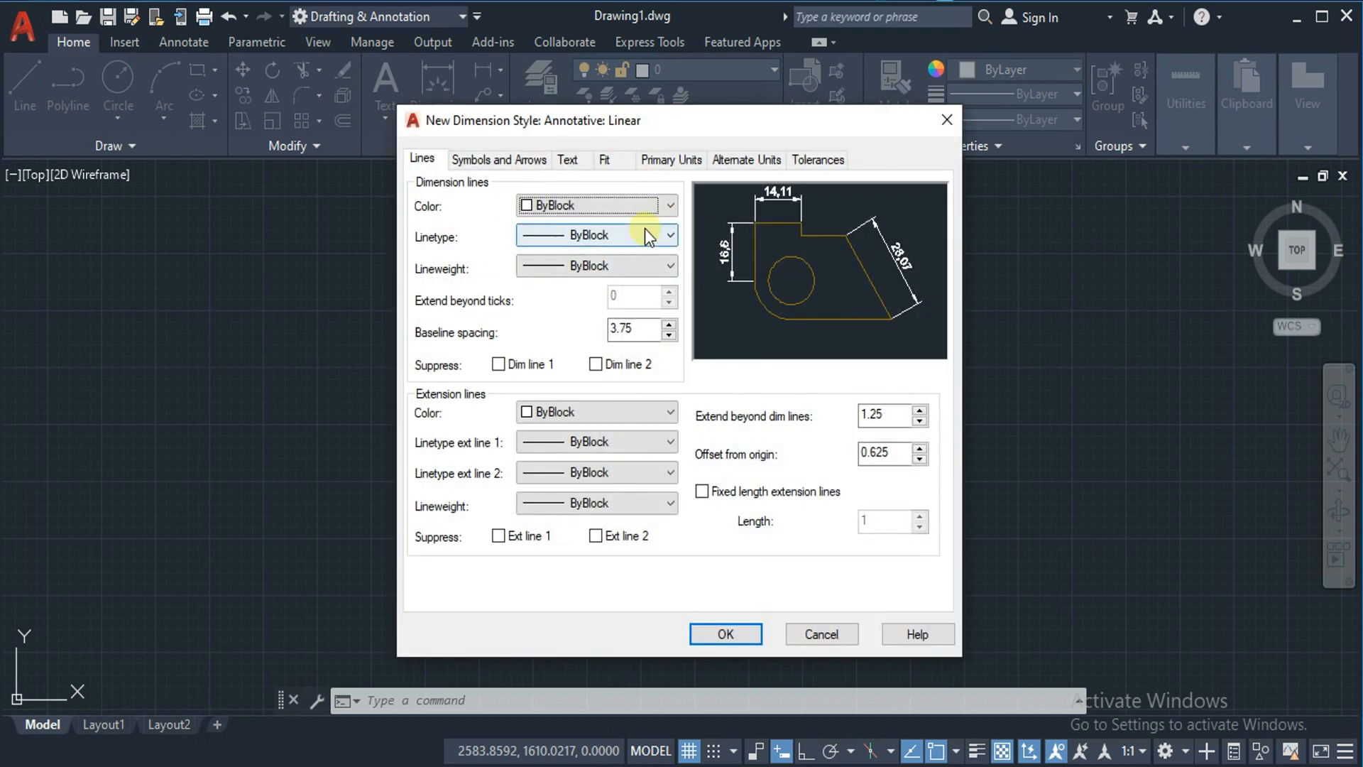
Set the dimension line color of the linear substyle to Red and save the substyle.
{"action": "left_click", "coordinate": [565, 206]}
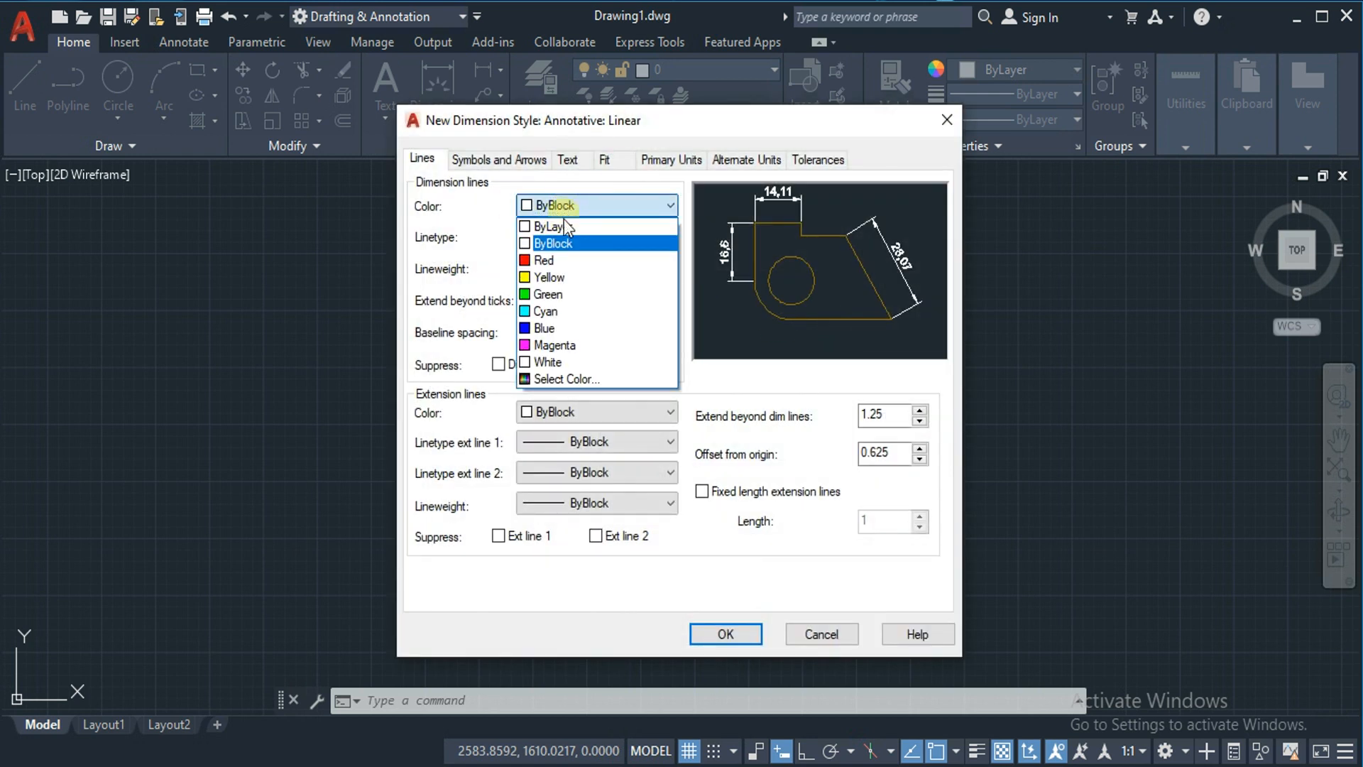
{"action": "left_click", "coordinate": [561, 261]}
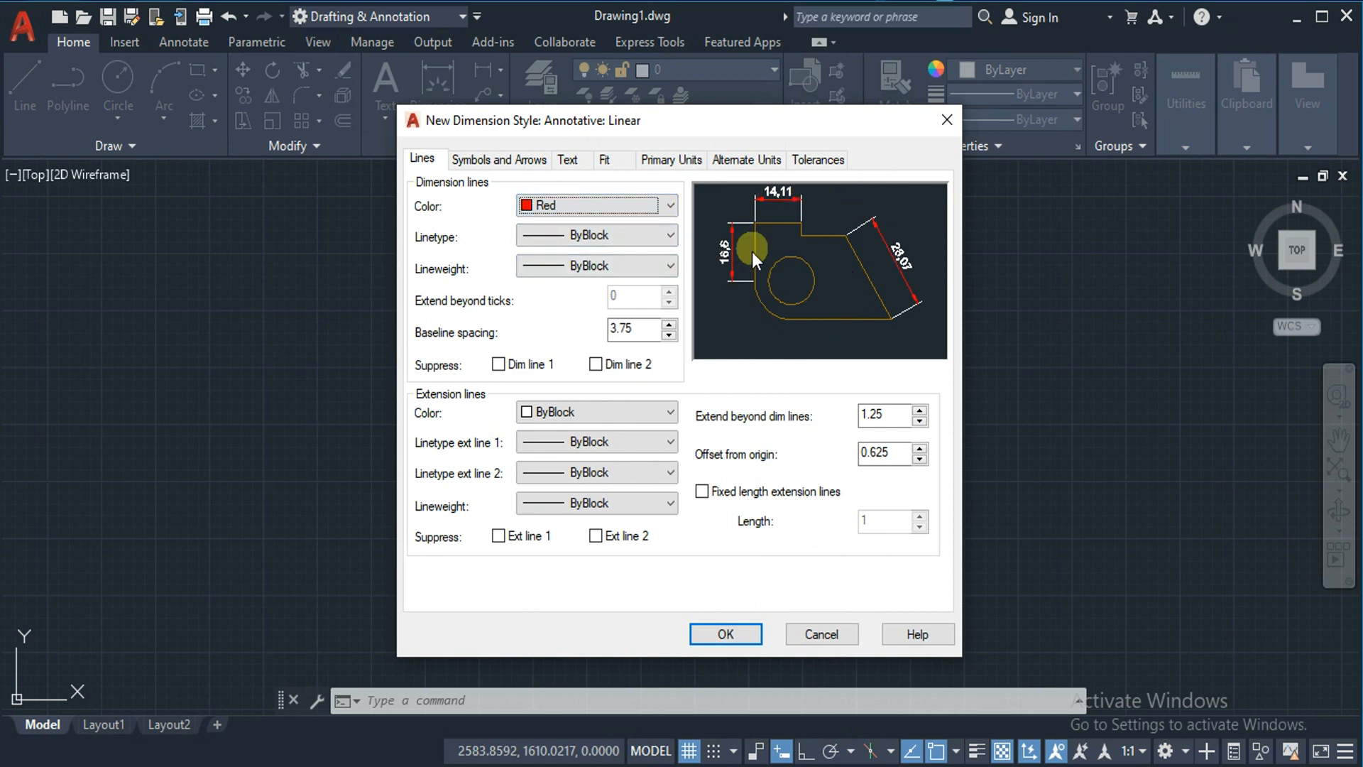
{"action": "left_click", "coordinate": [544, 237]}
{"action": "left_click", "coordinate": [500, 301]}
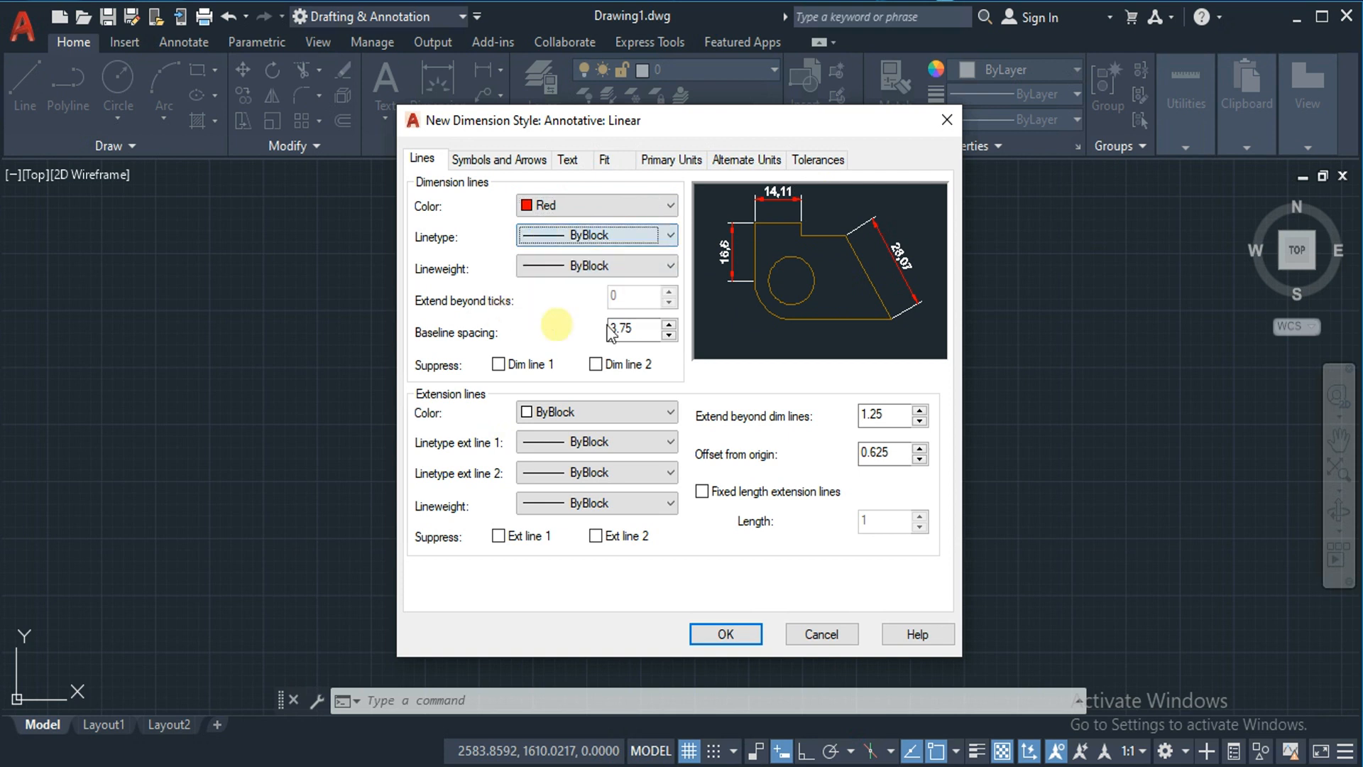
{"action": "left_click", "coordinate": [722, 634]}
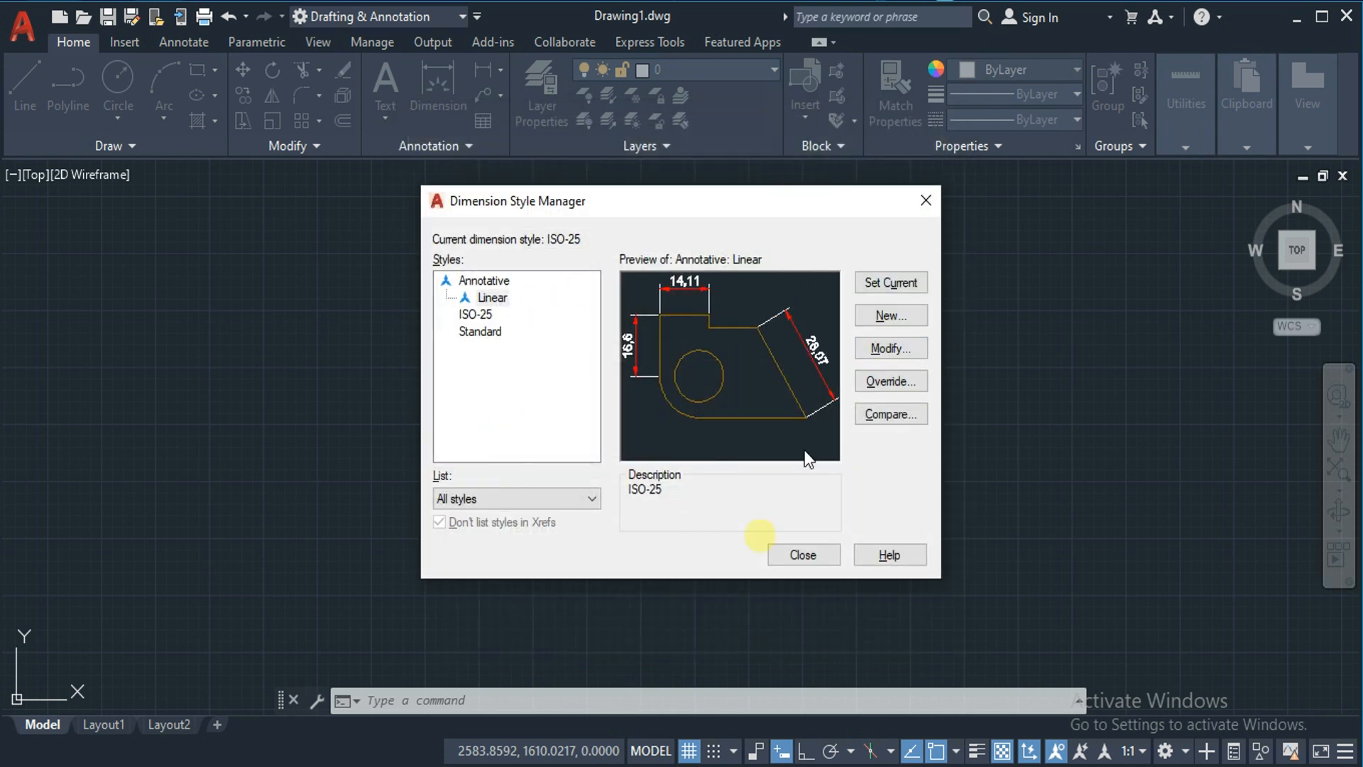
Make the Annotative dimension style current.
{"action": "left_click", "coordinate": [487, 301]}
{"action": "double_click", "coordinate": [487, 283]}
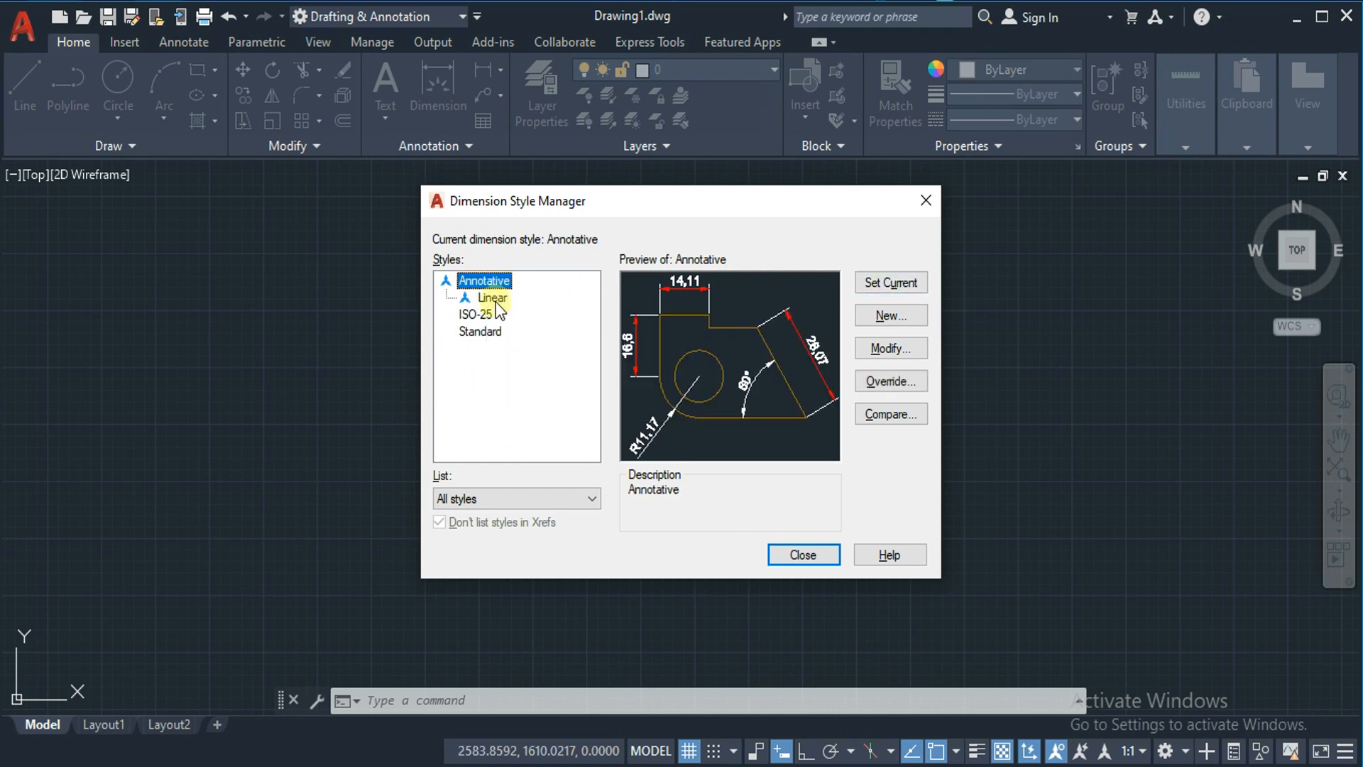
Delete the Linear substyle under the Annotative dimension style.
{"action": "left_click", "coordinate": [496, 304]}
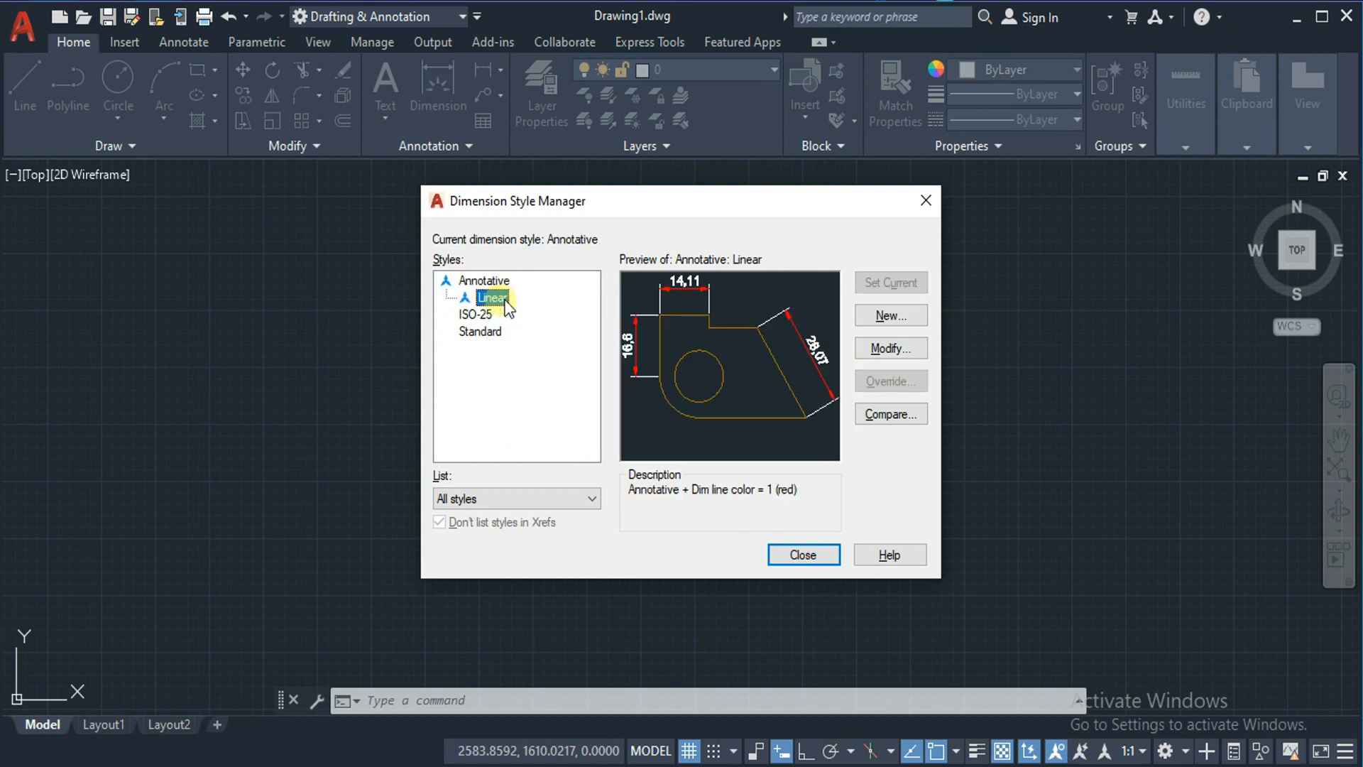
{"action": "right_click", "coordinate": [498, 298]}
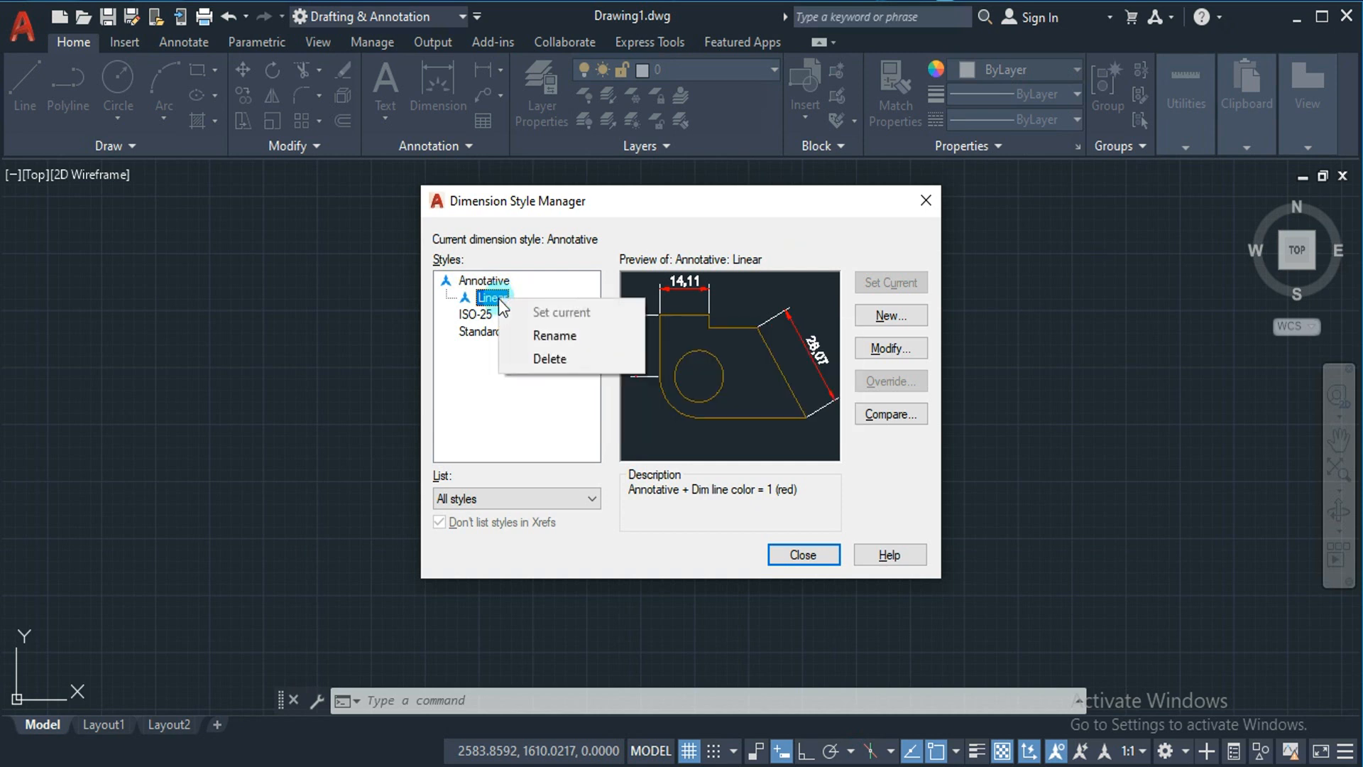
{"action": "left_click", "coordinate": [527, 355]}
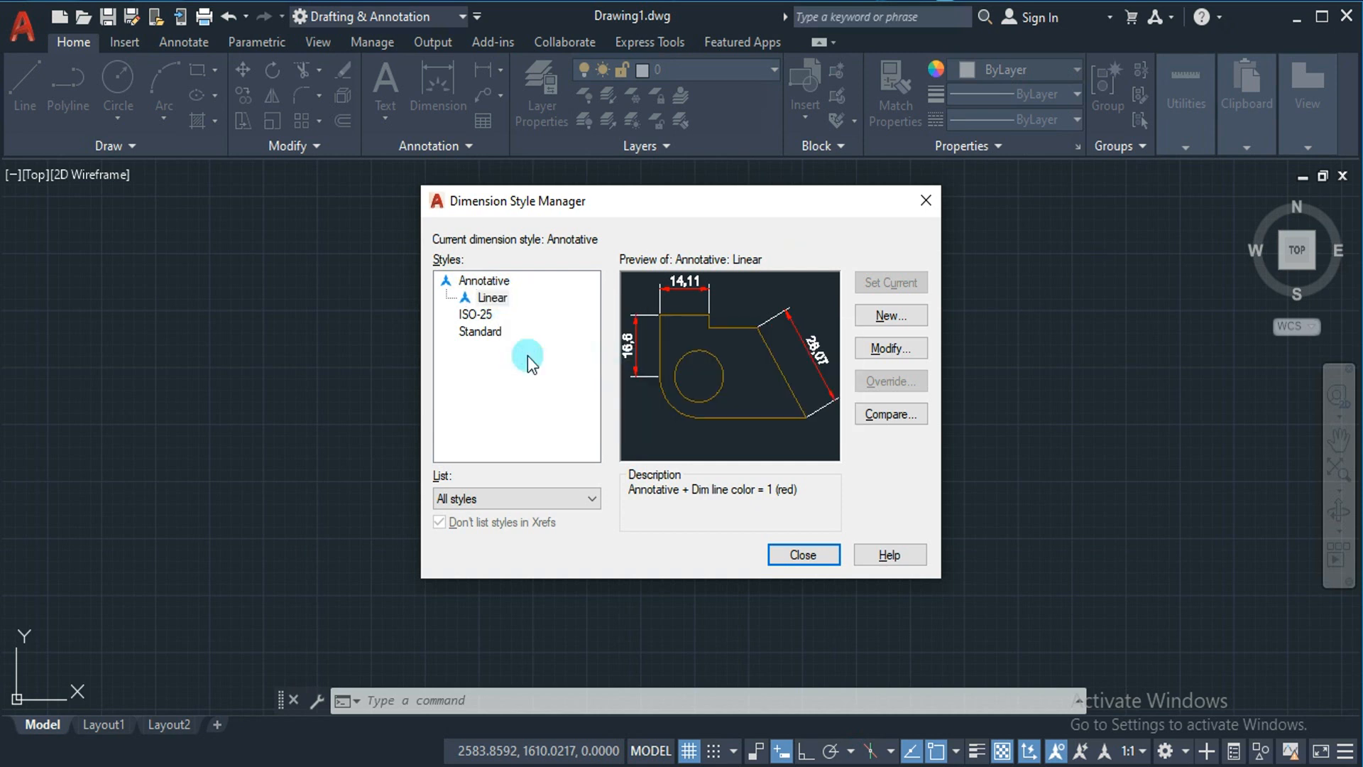
{"action": "left_click", "coordinate": [717, 407]}
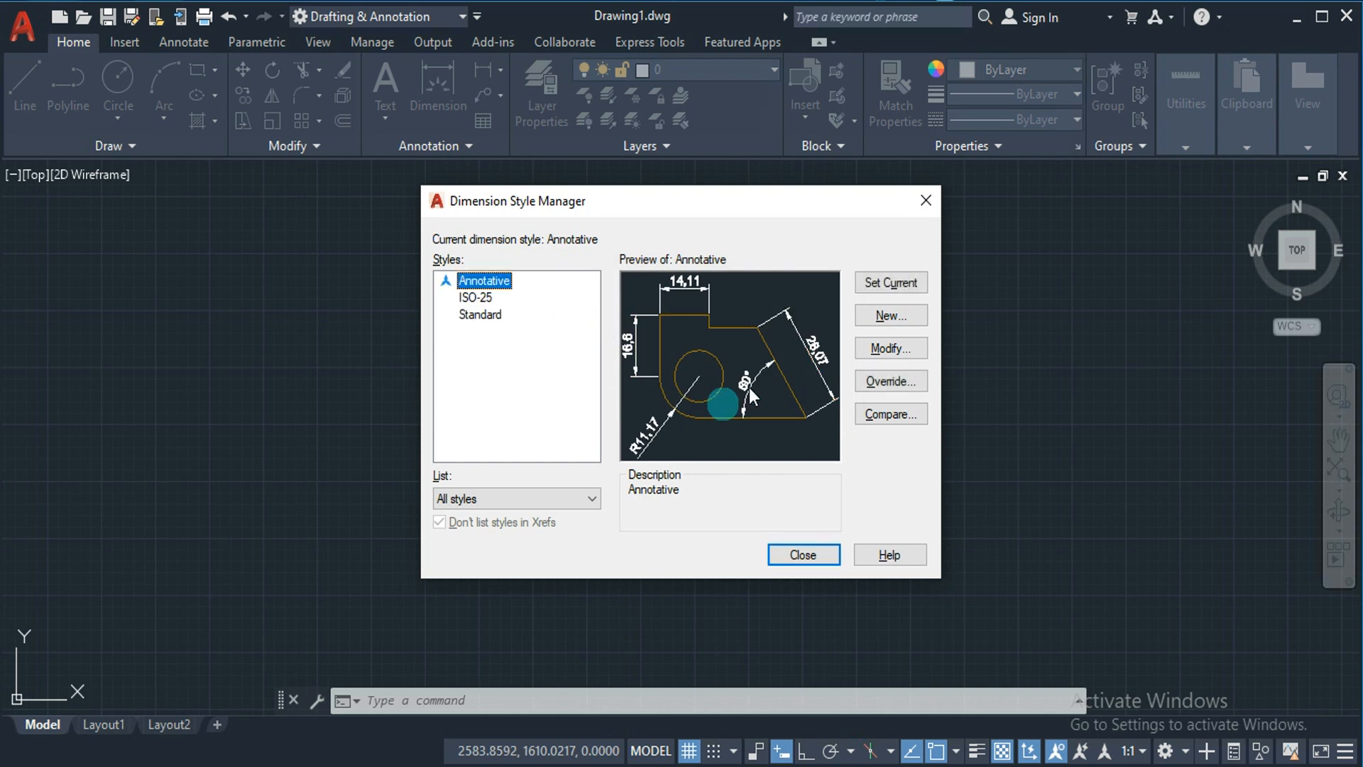
Create a dimension style named STYLE 1 based on Annotative for all dimensions and continue to its settings.
{"action": "left_click", "coordinate": [891, 317]}
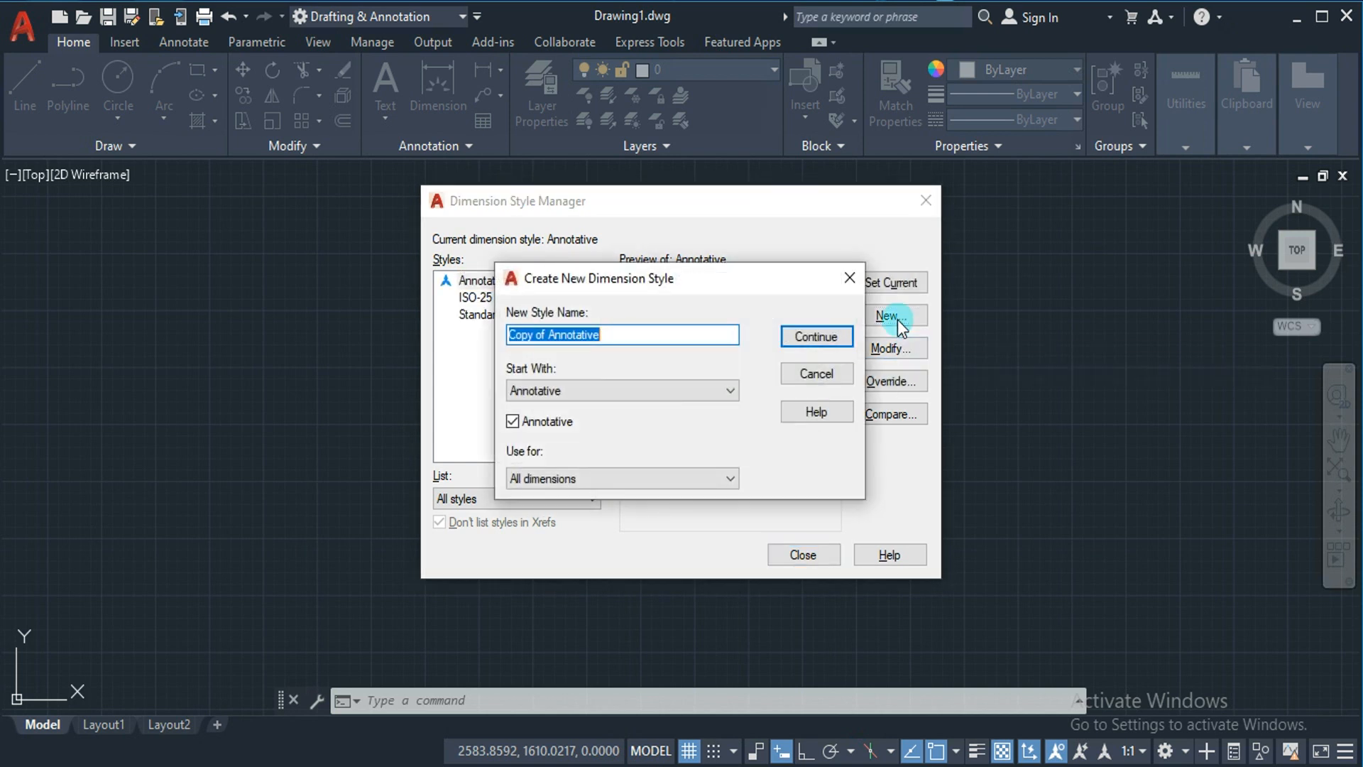
{"action": "type", "text": "STY"}
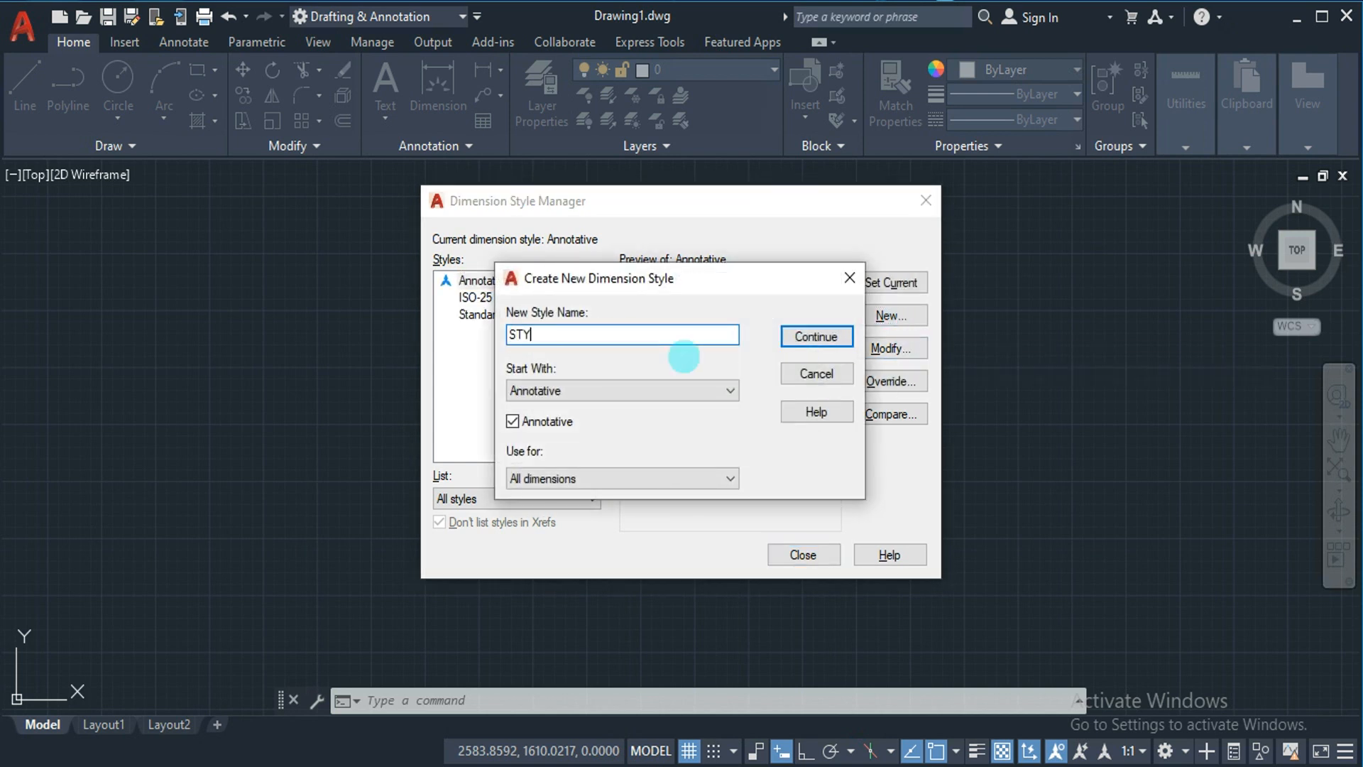
{"action": "type", "text": "LE 1"}
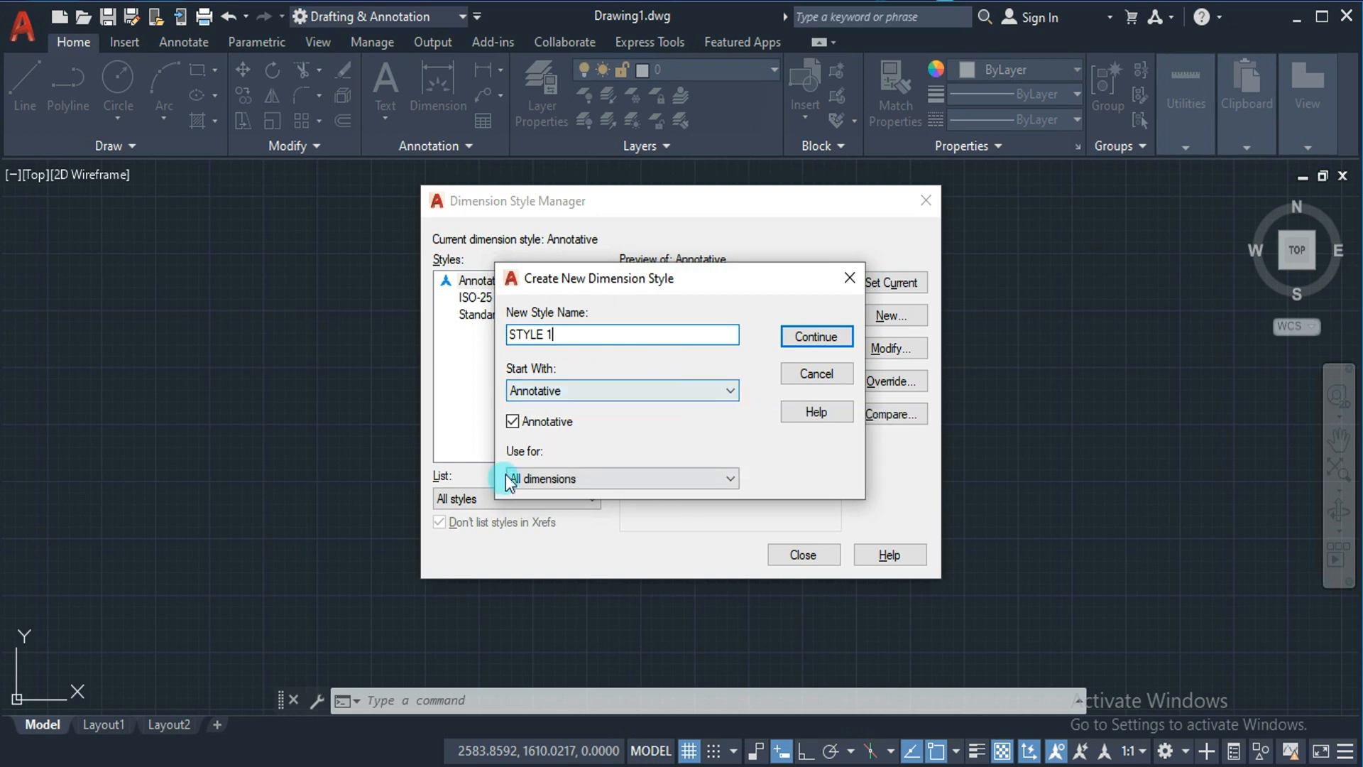
{"action": "left_click", "coordinate": [801, 336]}
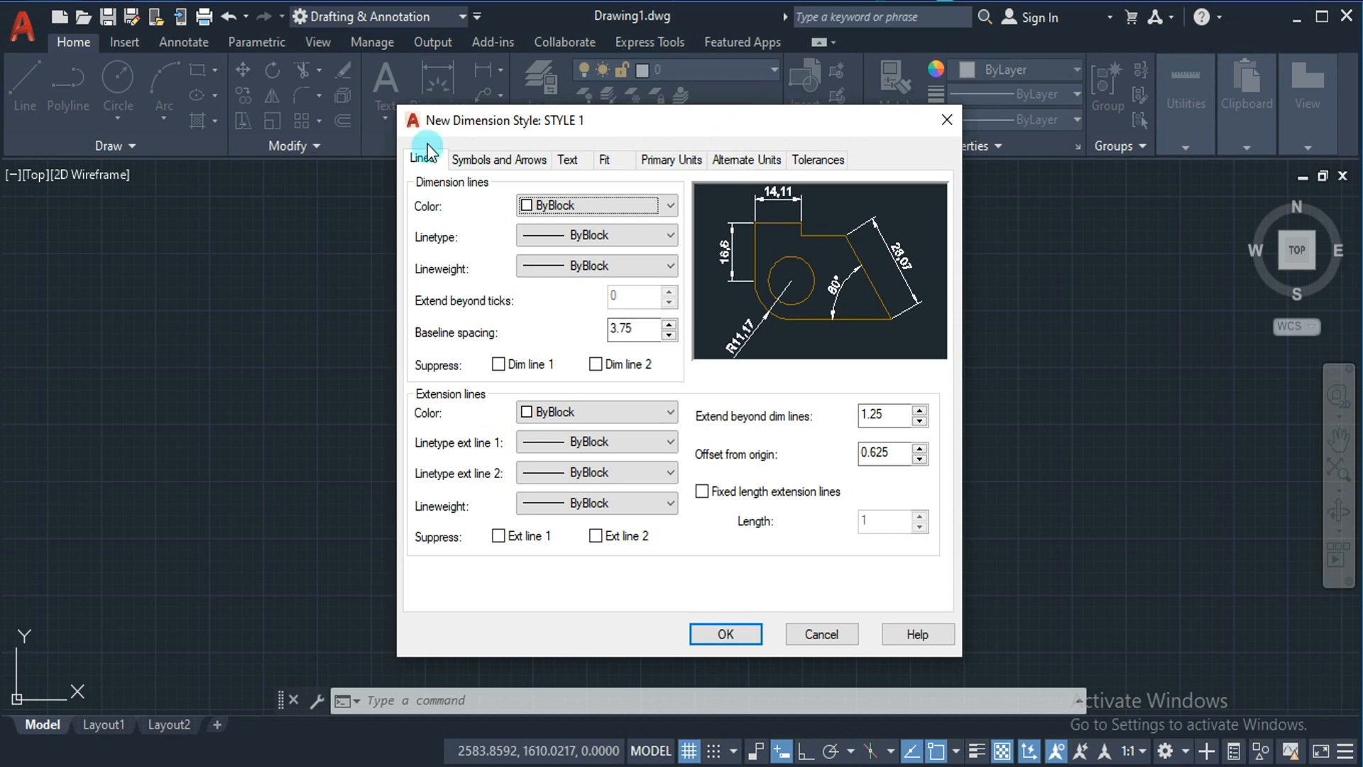
{"action": "left_click_drag", "start_coordinate": [642, 115], "coordinate": [693, 131]}
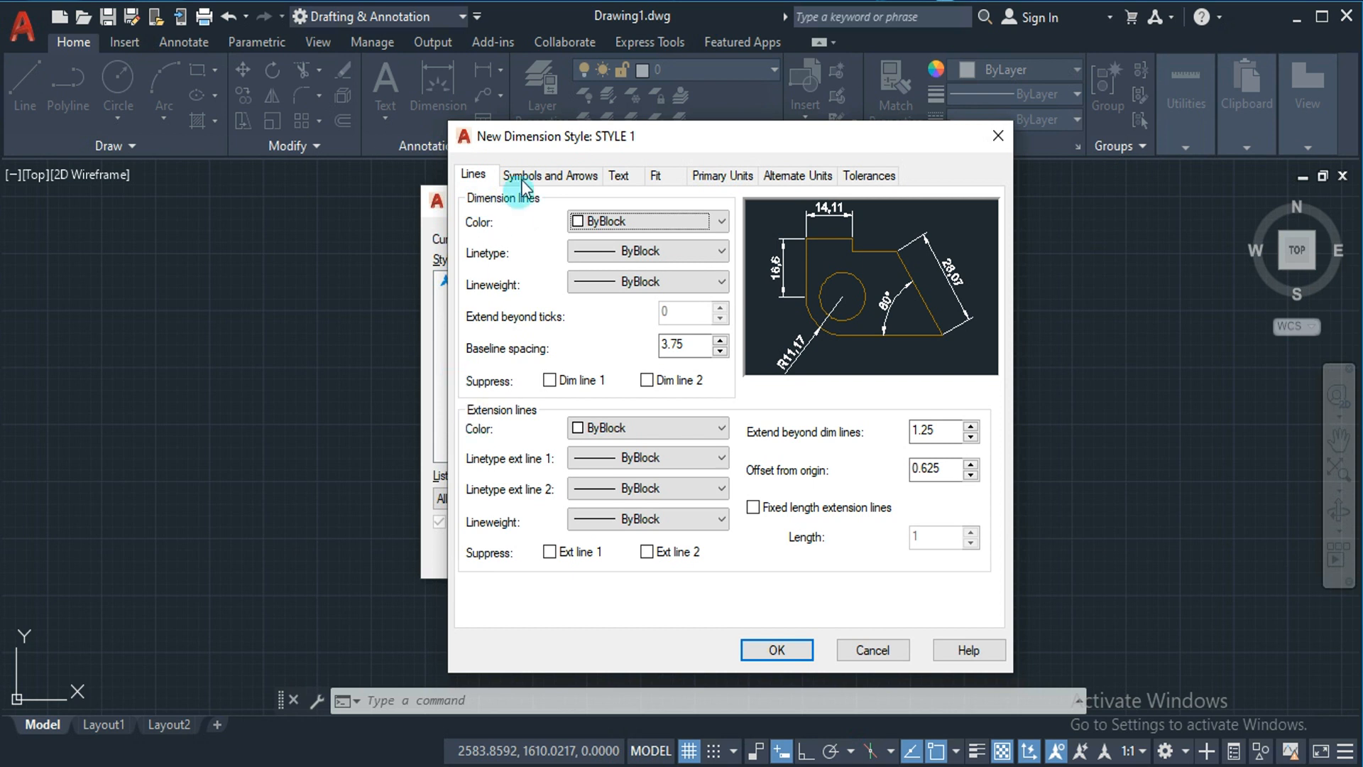
{"action": "left_click", "coordinate": [666, 229]}
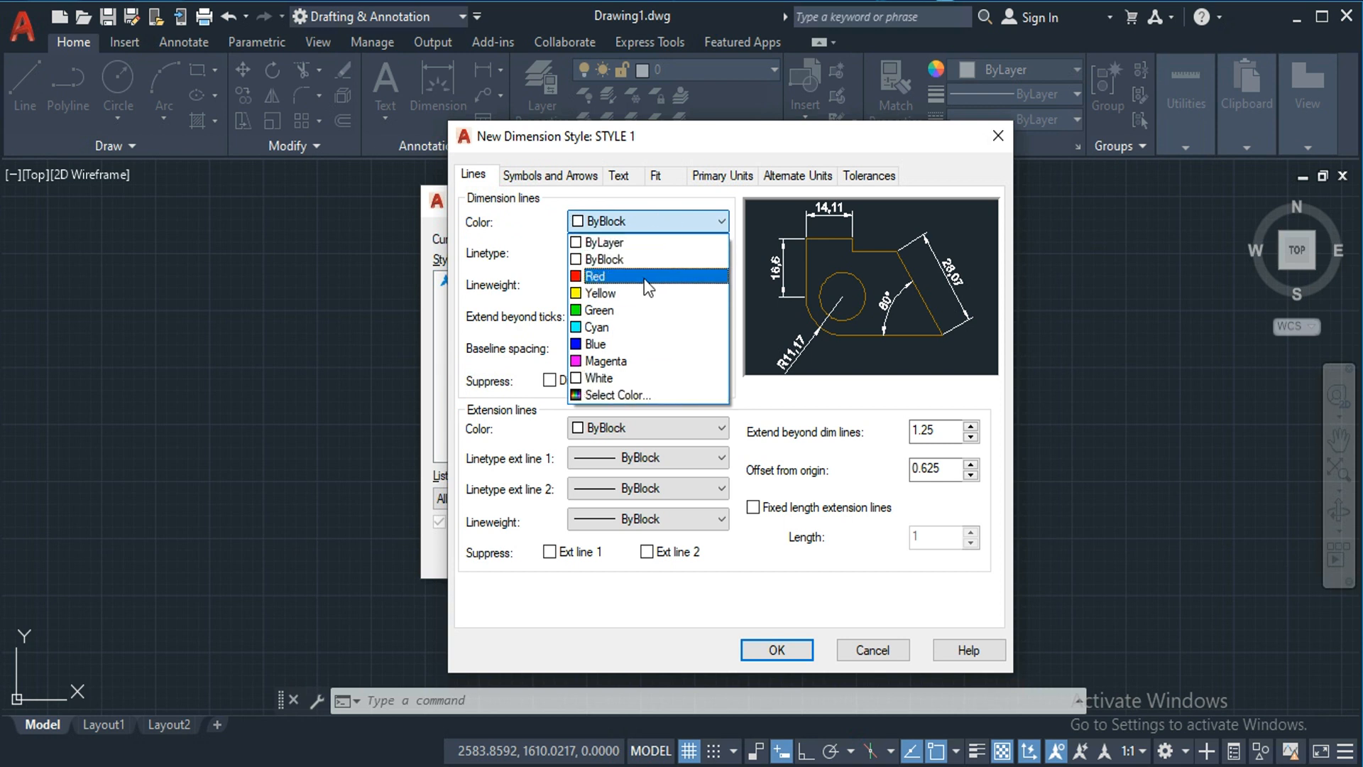
{"action": "left_click", "coordinate": [619, 394]}
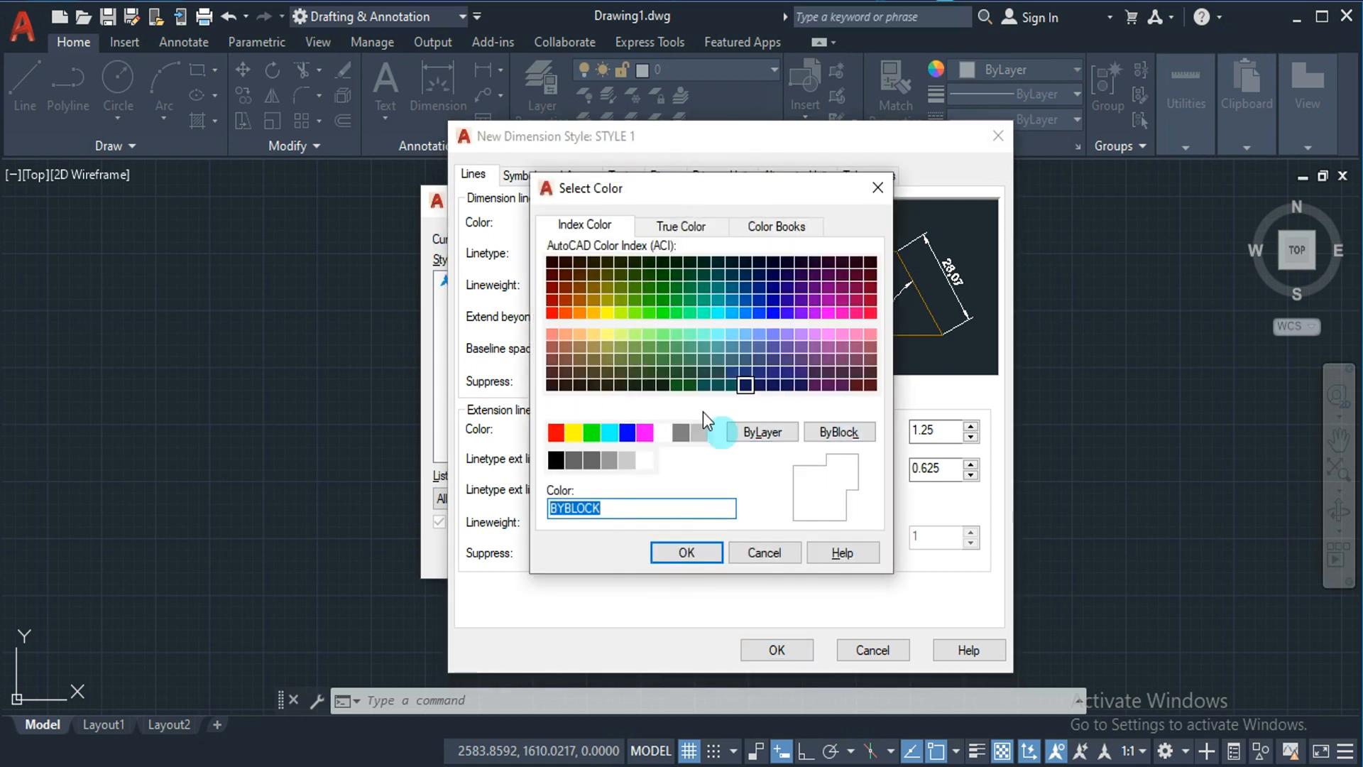
{"action": "left_click", "coordinate": [765, 552]}
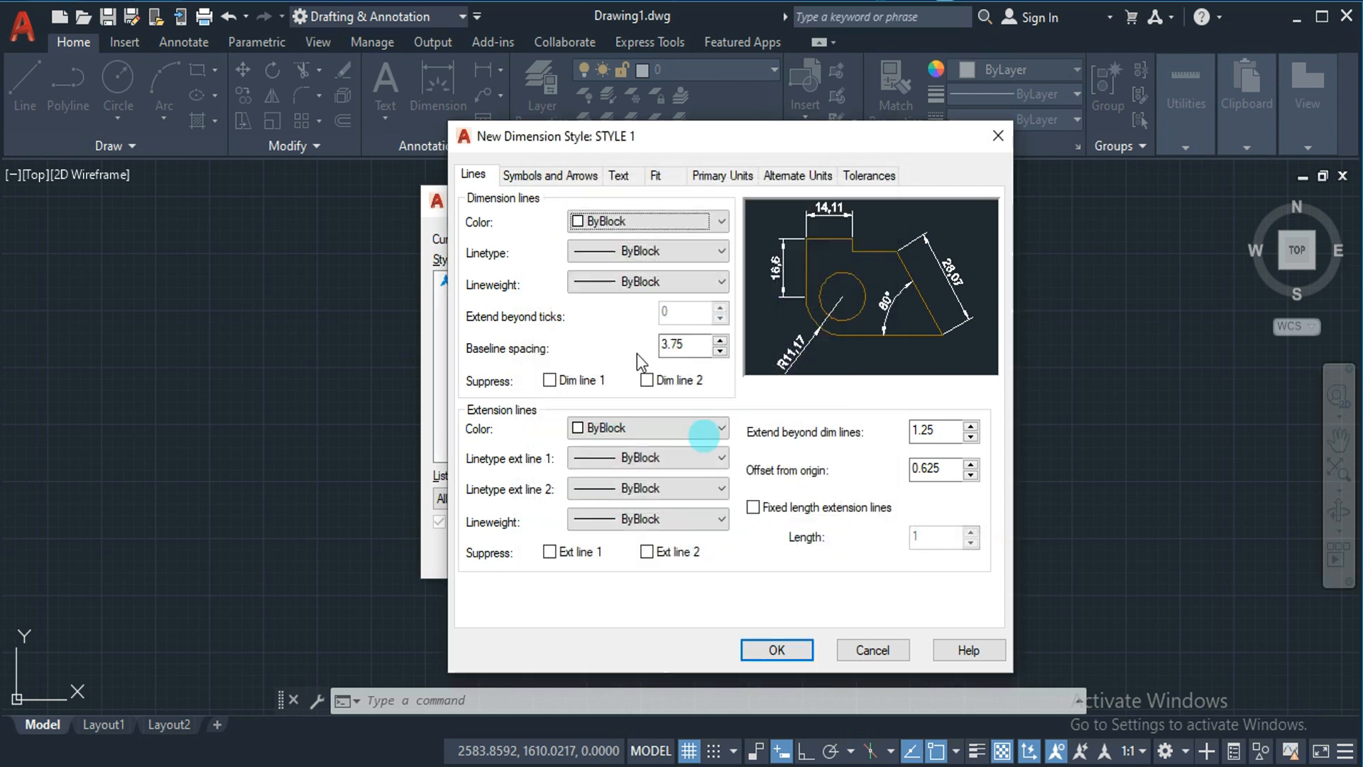
Set the dimension line color of STYLE 1 to Red.
{"action": "left_click", "coordinate": [600, 223]}
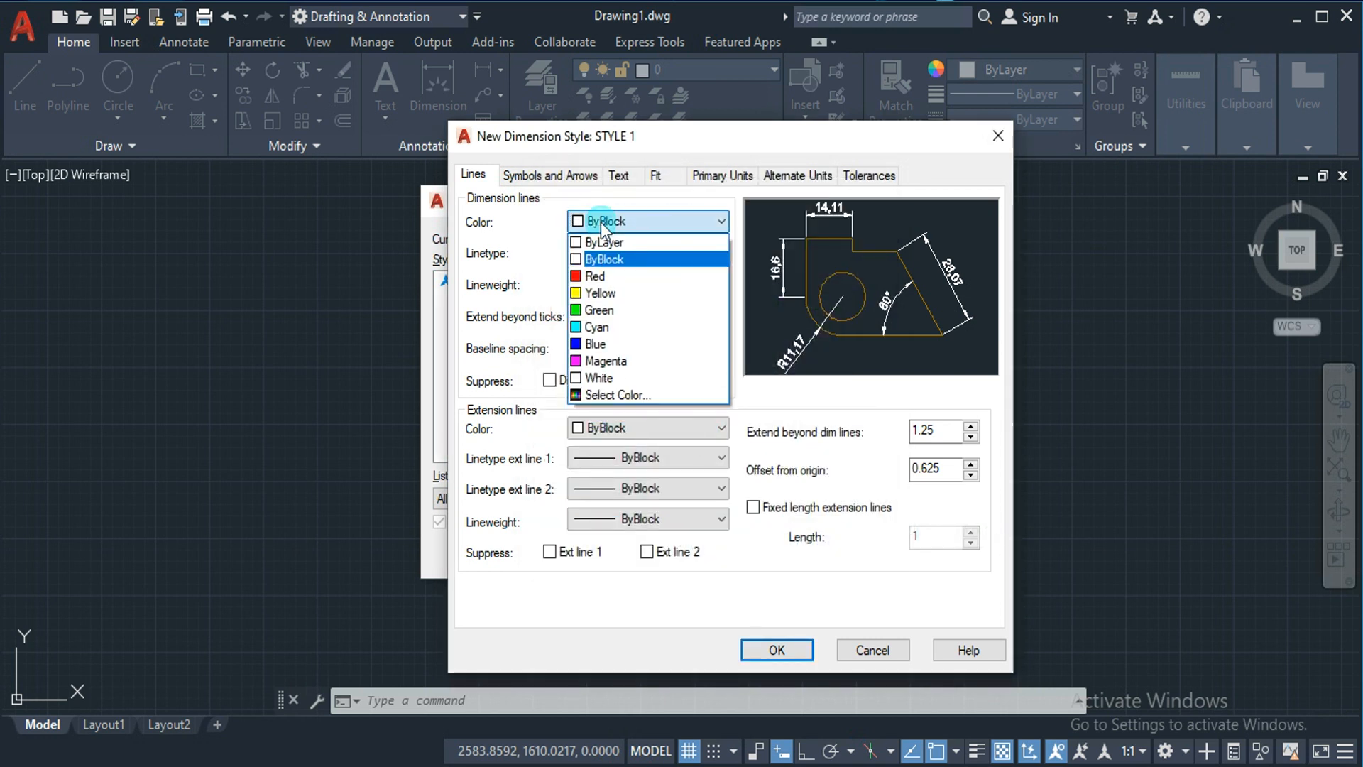
{"action": "left_click", "coordinate": [593, 274]}
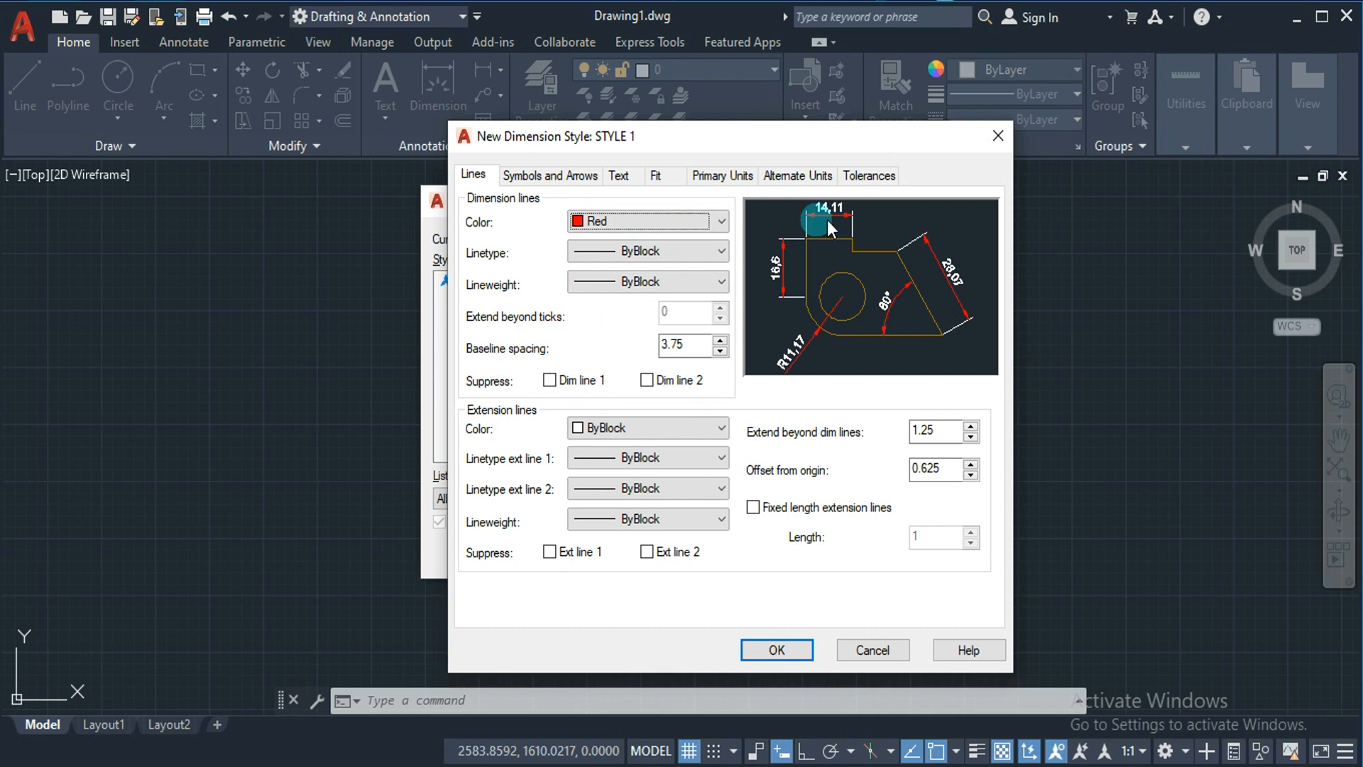
Set the dimension lines of STYLE 1 to the Continuous linetype with a 0.30 mm lineweight.
{"action": "left_click", "coordinate": [666, 254]}
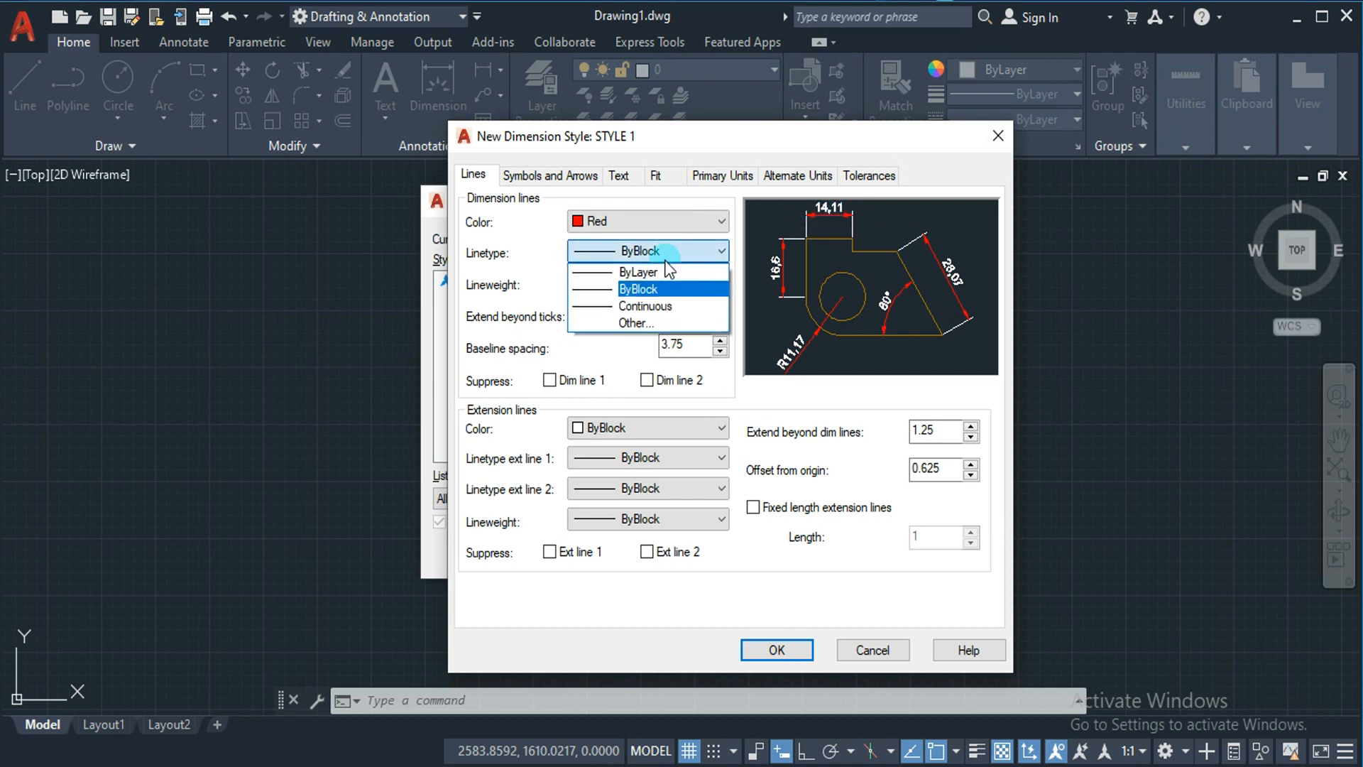
{"action": "left_click", "coordinate": [656, 324]}
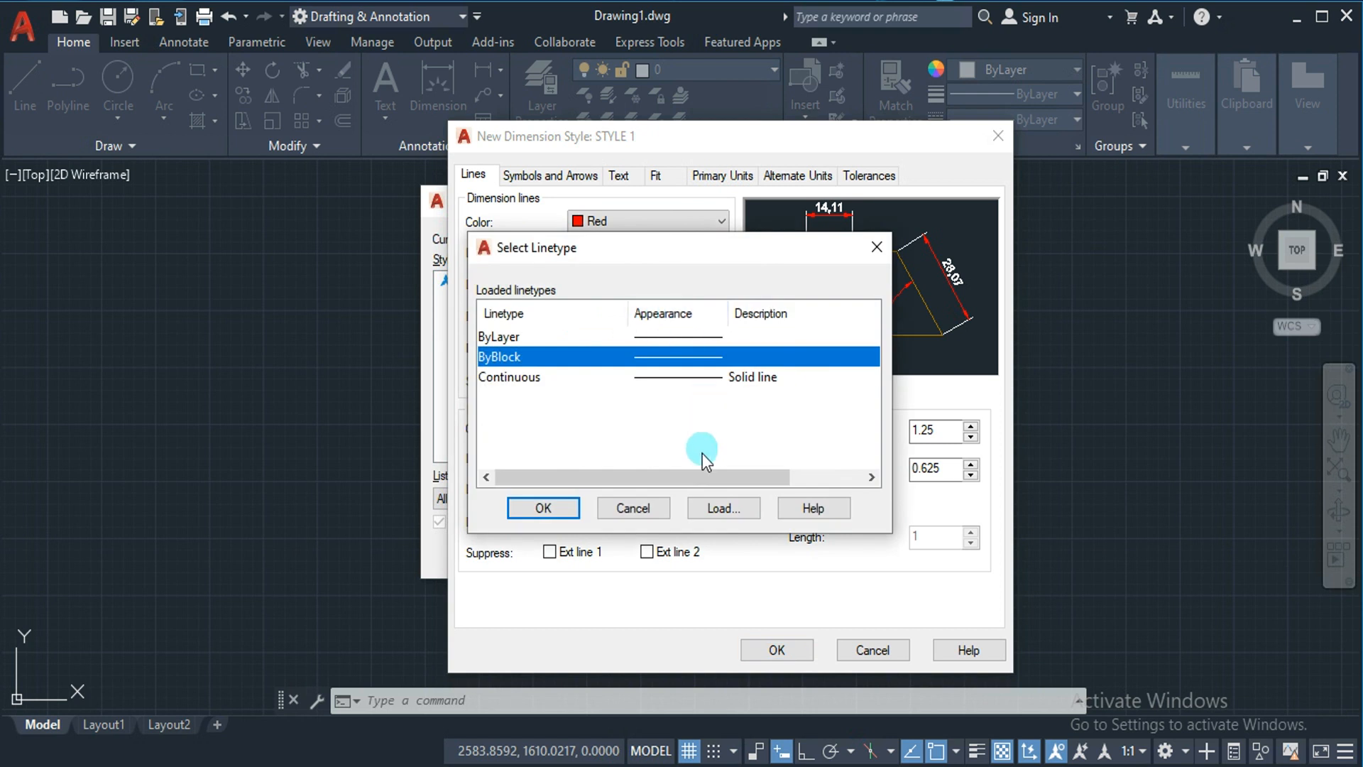
{"action": "left_click", "coordinate": [717, 509]}
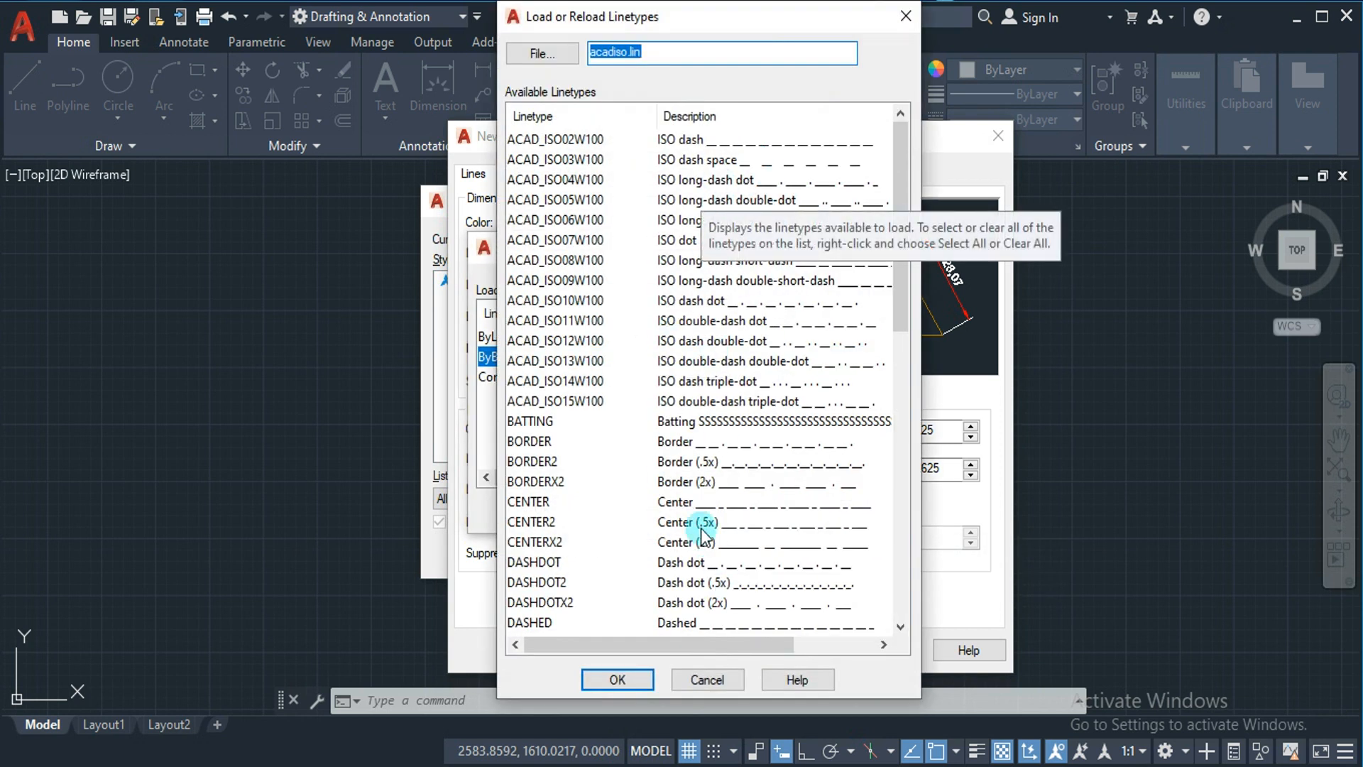
{"action": "left_click", "coordinate": [703, 679]}
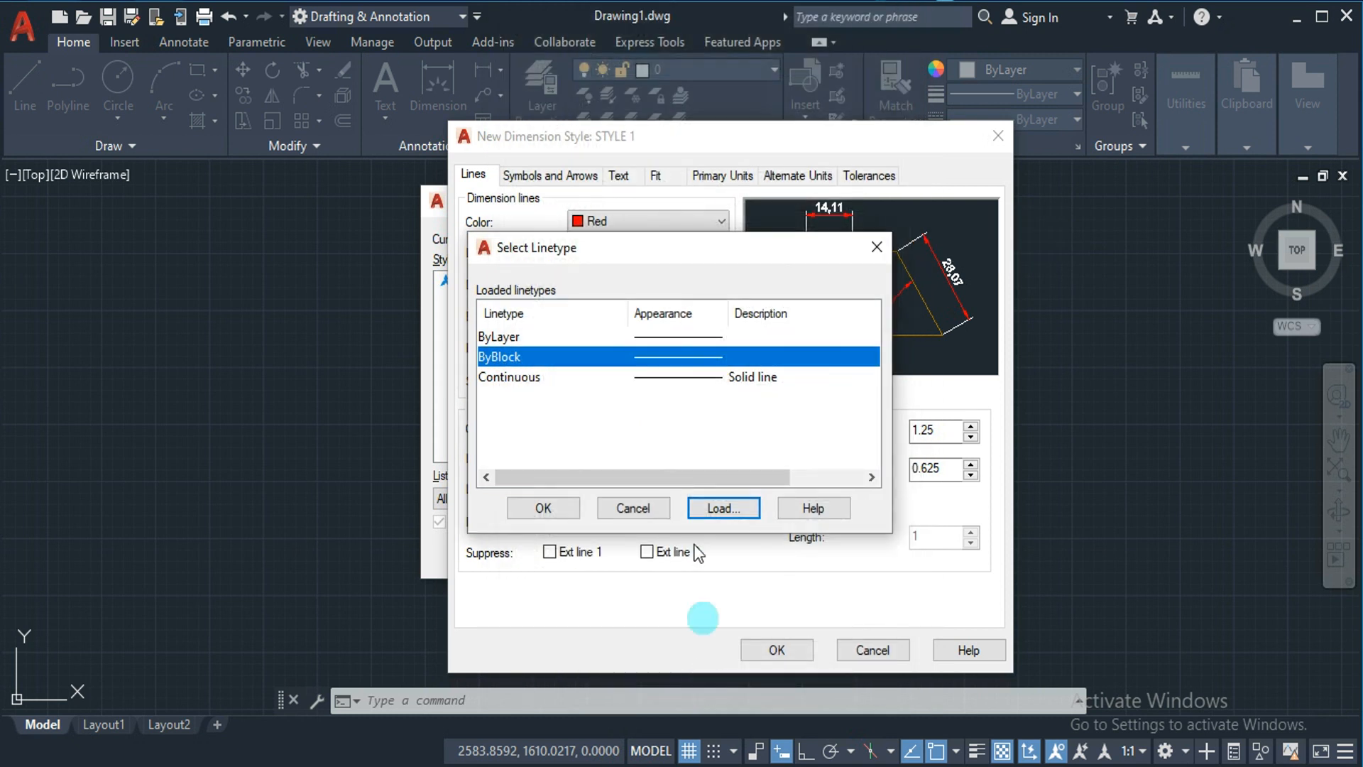
{"action": "left_click", "coordinate": [635, 376]}
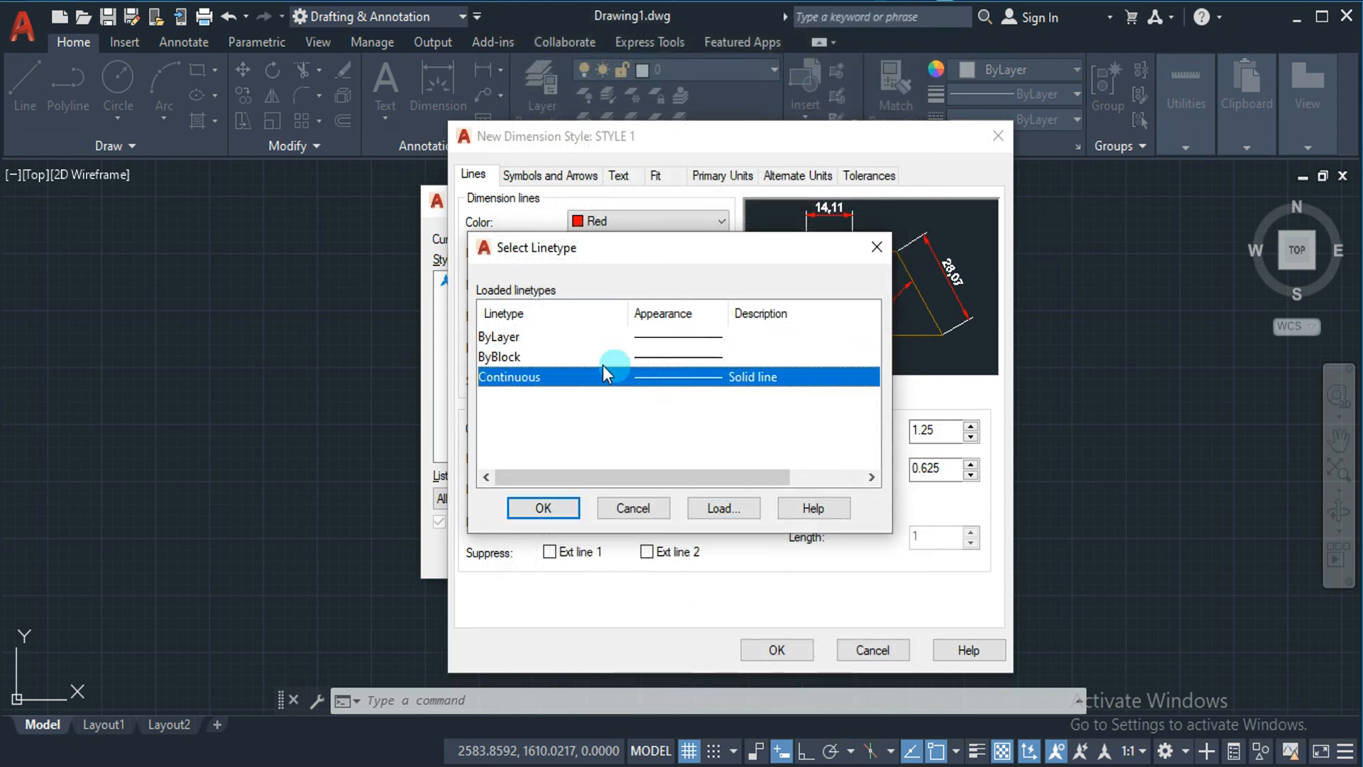
{"action": "left_click", "coordinate": [560, 509]}
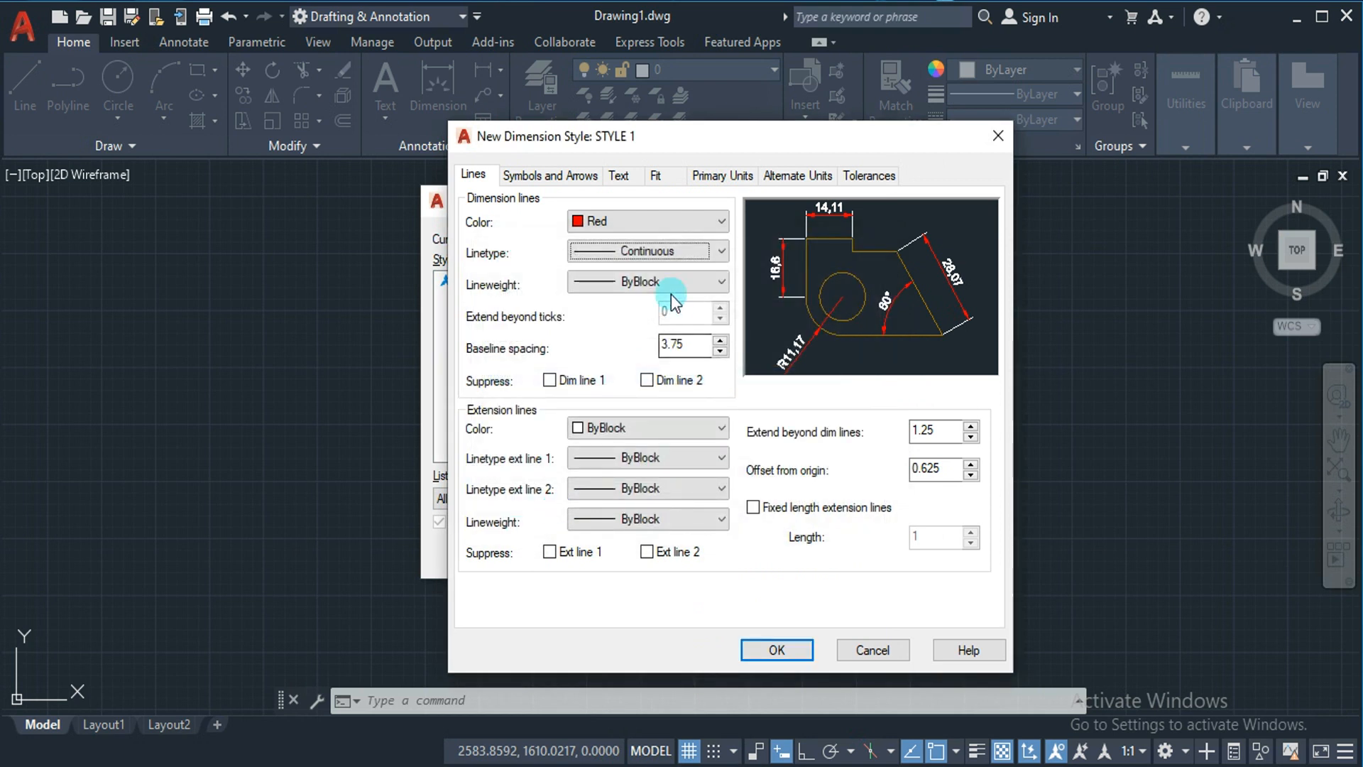
{"action": "left_click", "coordinate": [613, 286]}
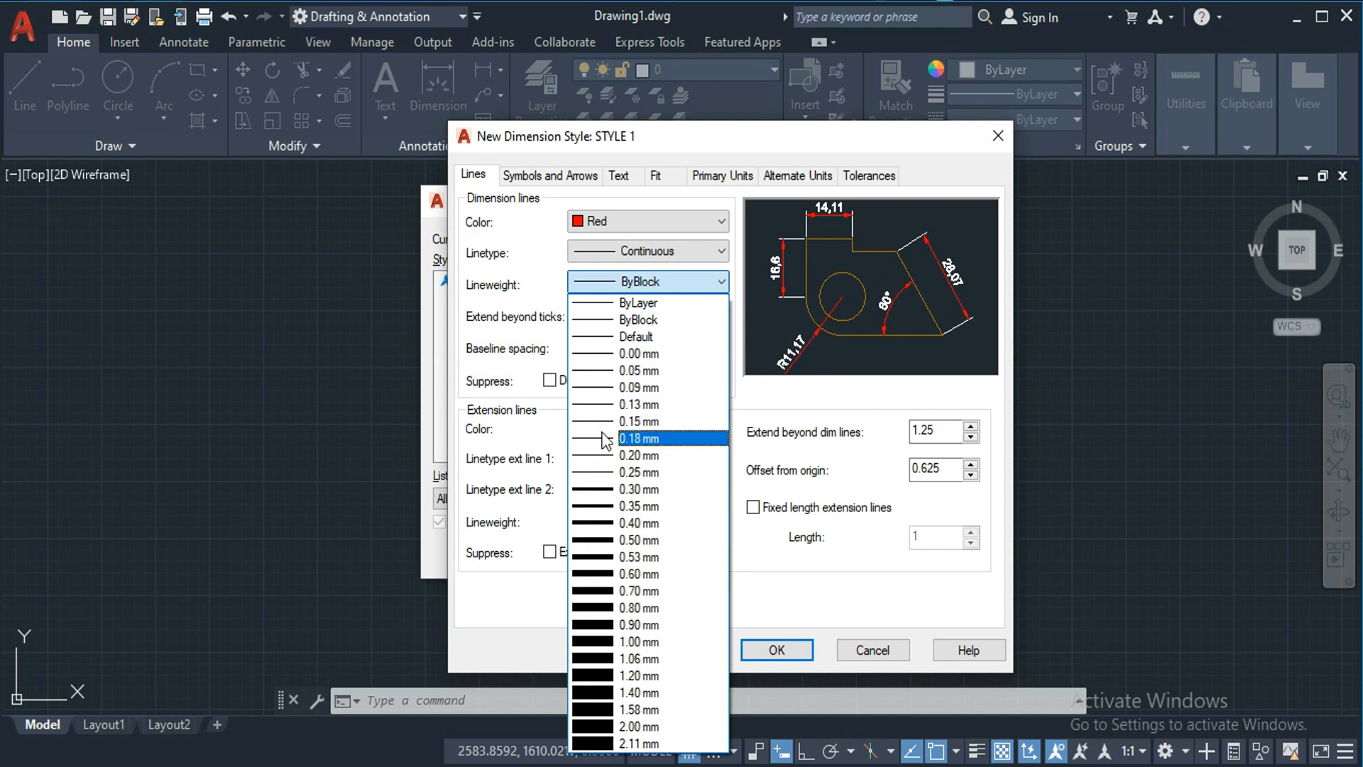
{"action": "left_click", "coordinate": [597, 491]}
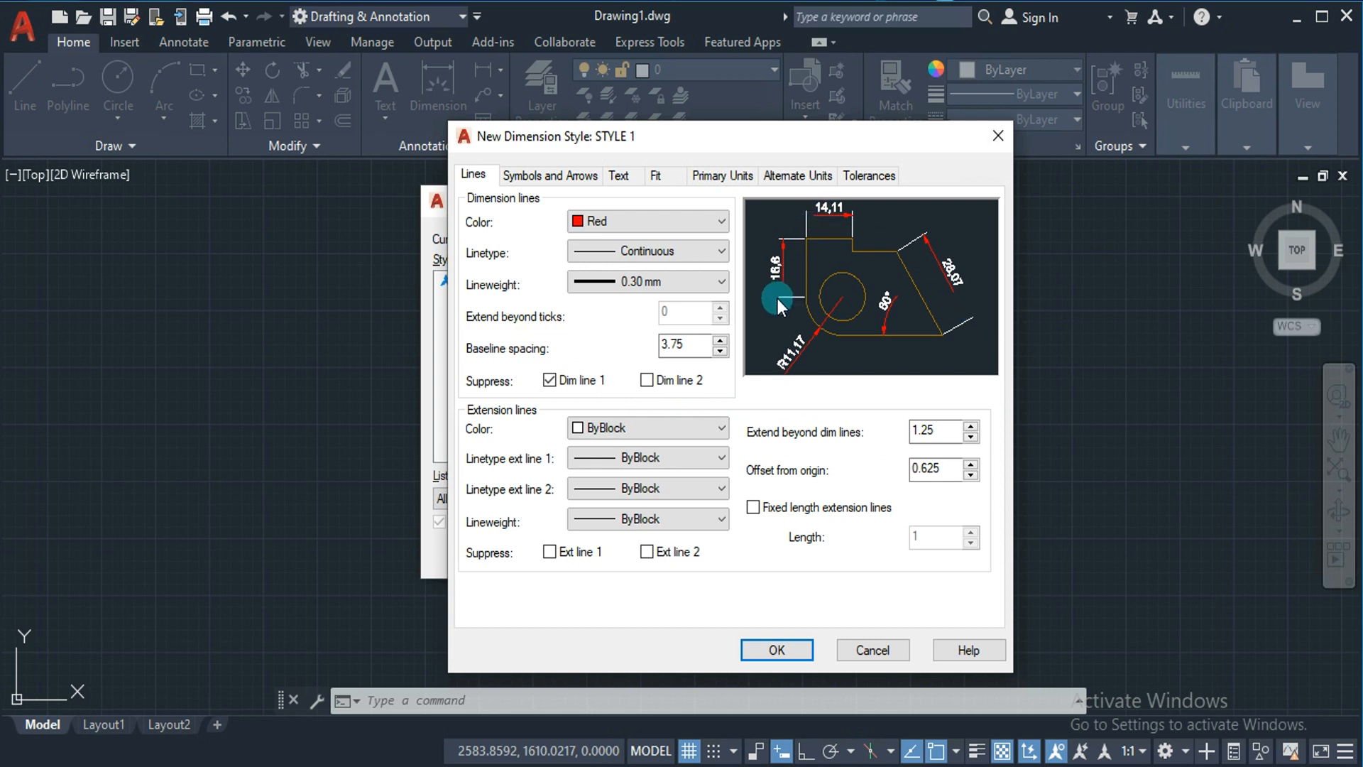
Try suppressing both dimension lines and turn their suppression back off.
{"action": "left_click", "coordinate": [646, 381]}
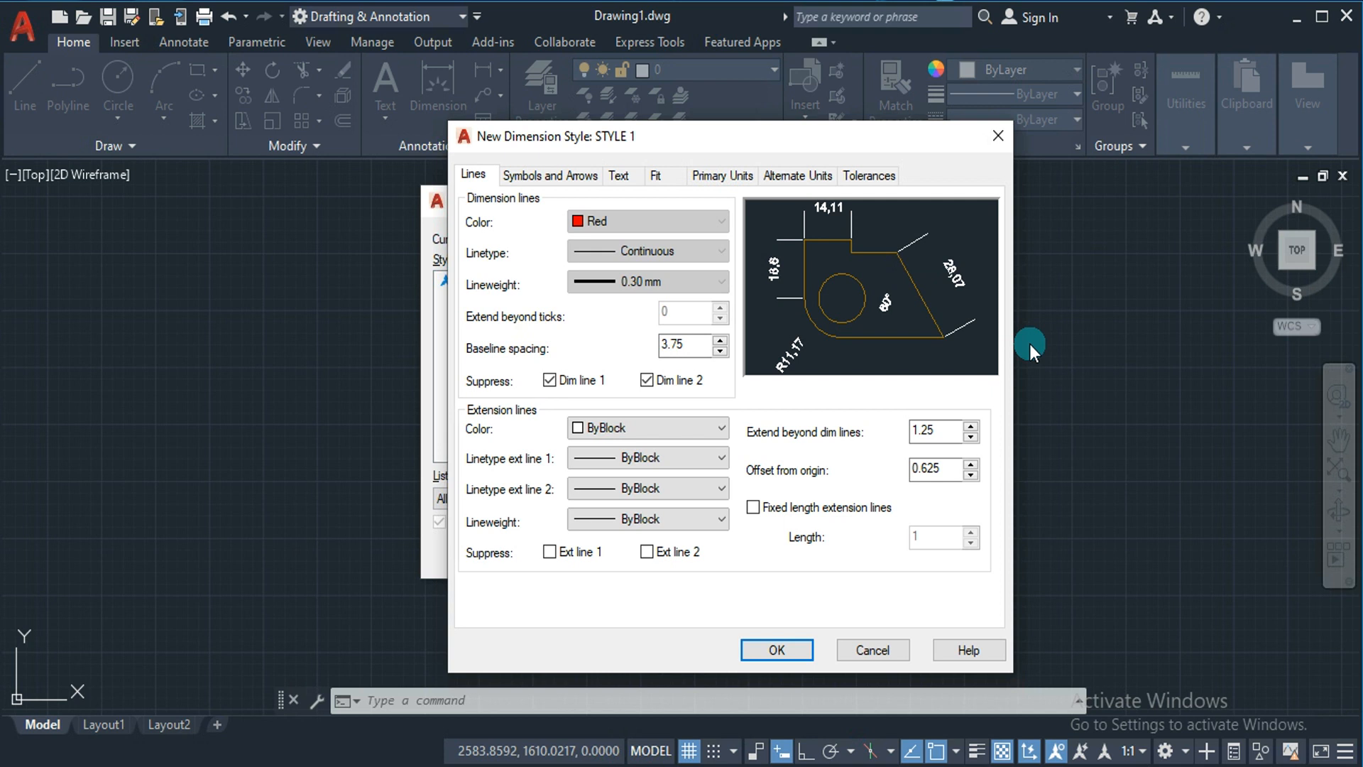
{"action": "left_click", "coordinate": [551, 382]}
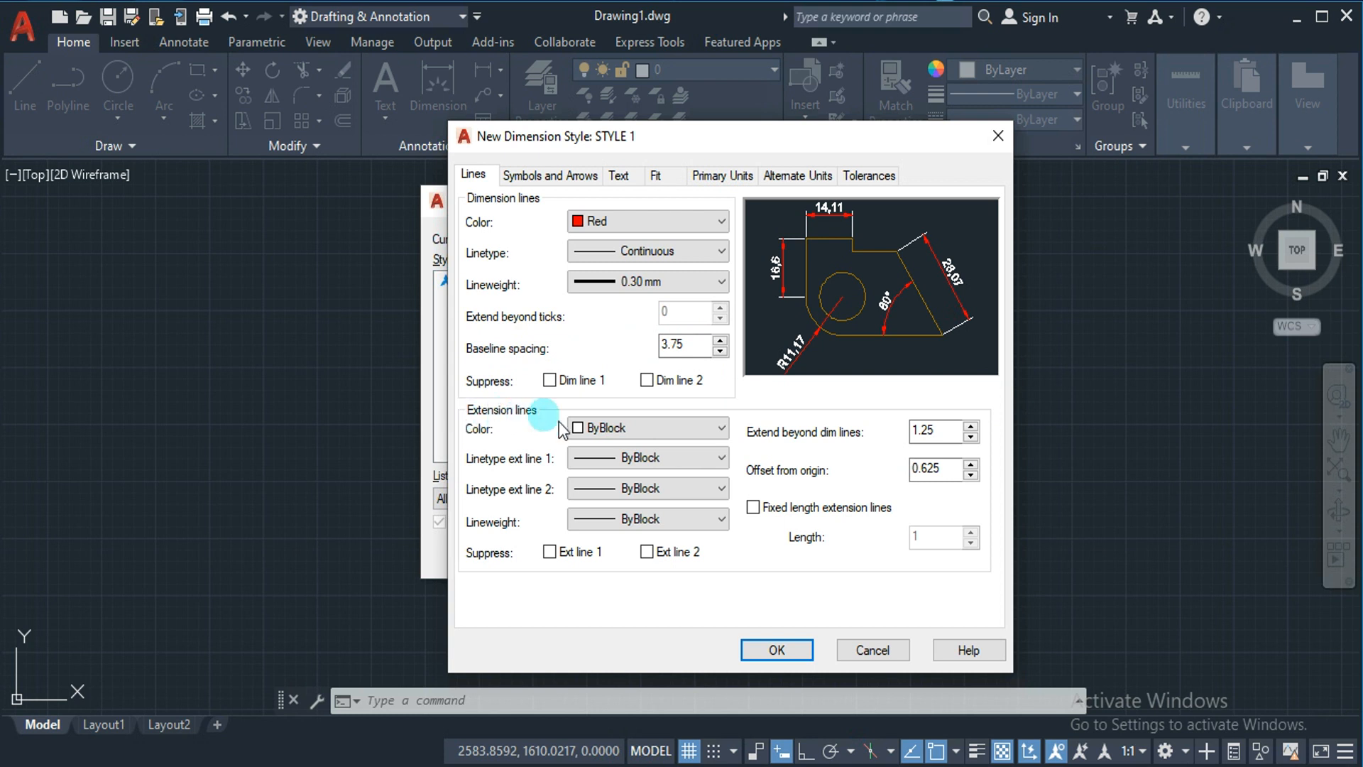
Set the extension lines' color to Green and their lineweight to 0.30 mm.
{"action": "left_click", "coordinate": [589, 424]}
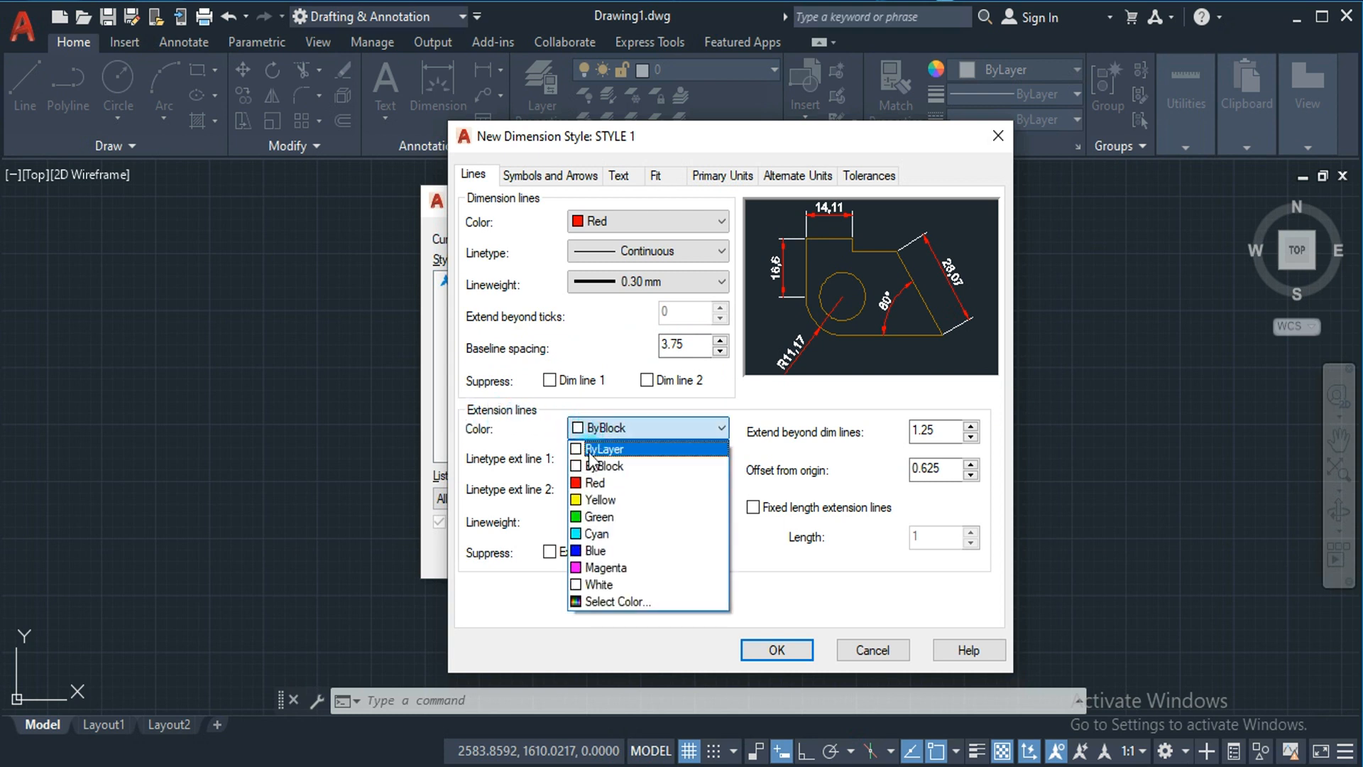
{"action": "left_click", "coordinate": [589, 514]}
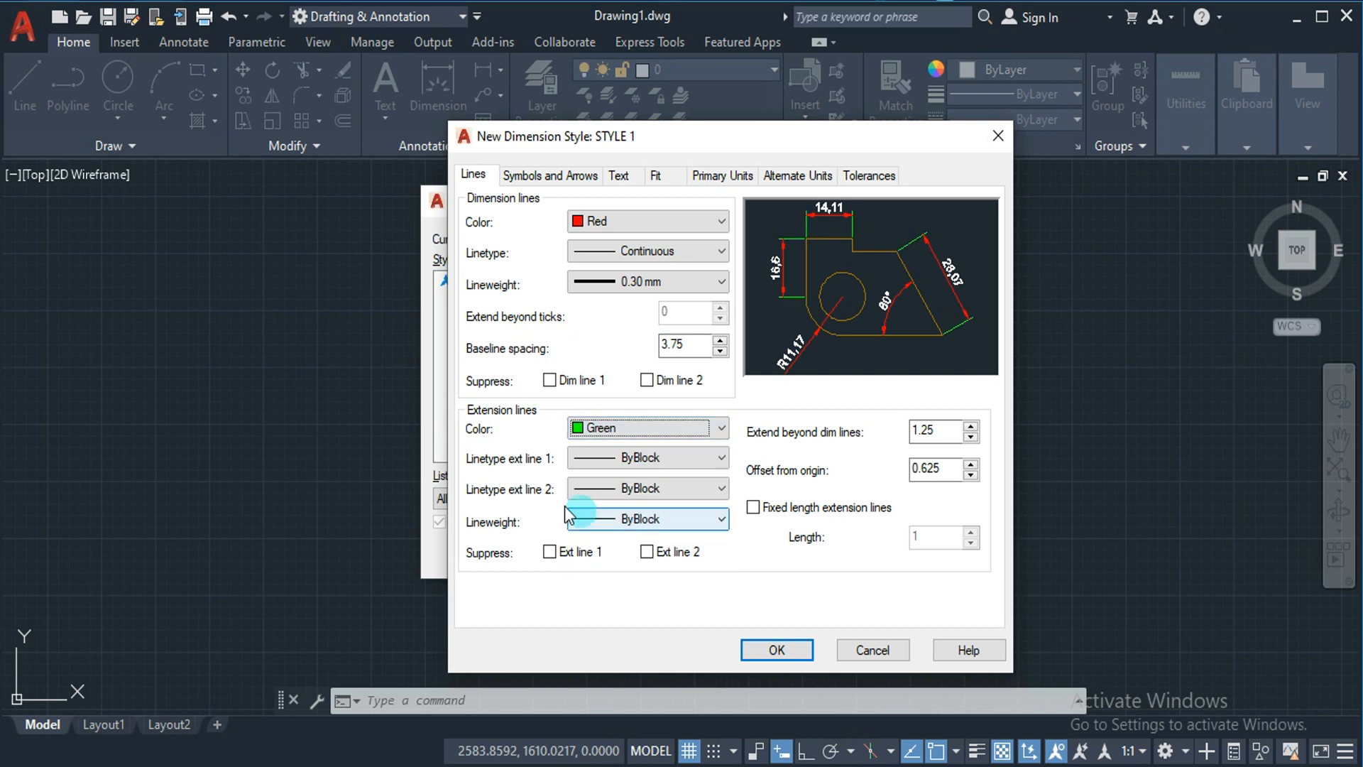
{"action": "left_click", "coordinate": [603, 467]}
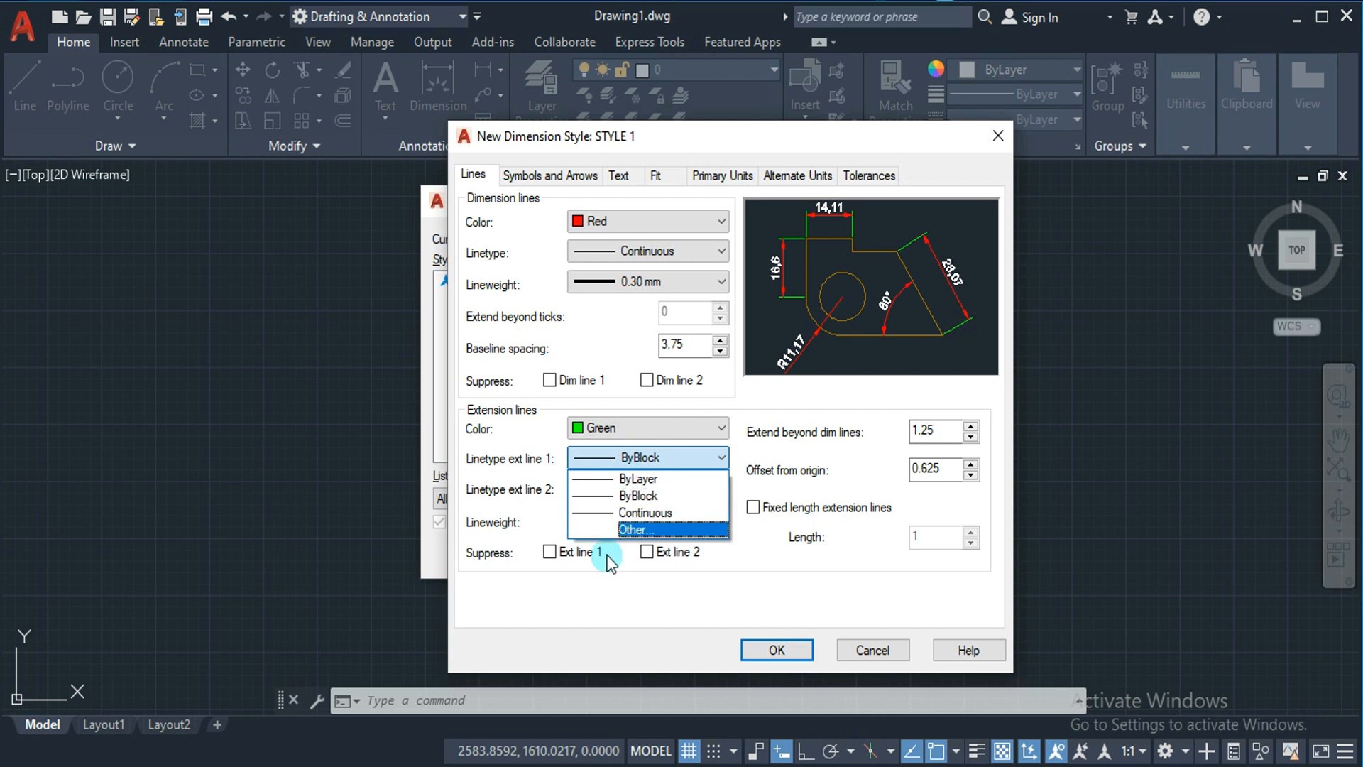
{"action": "left_click", "coordinate": [531, 469]}
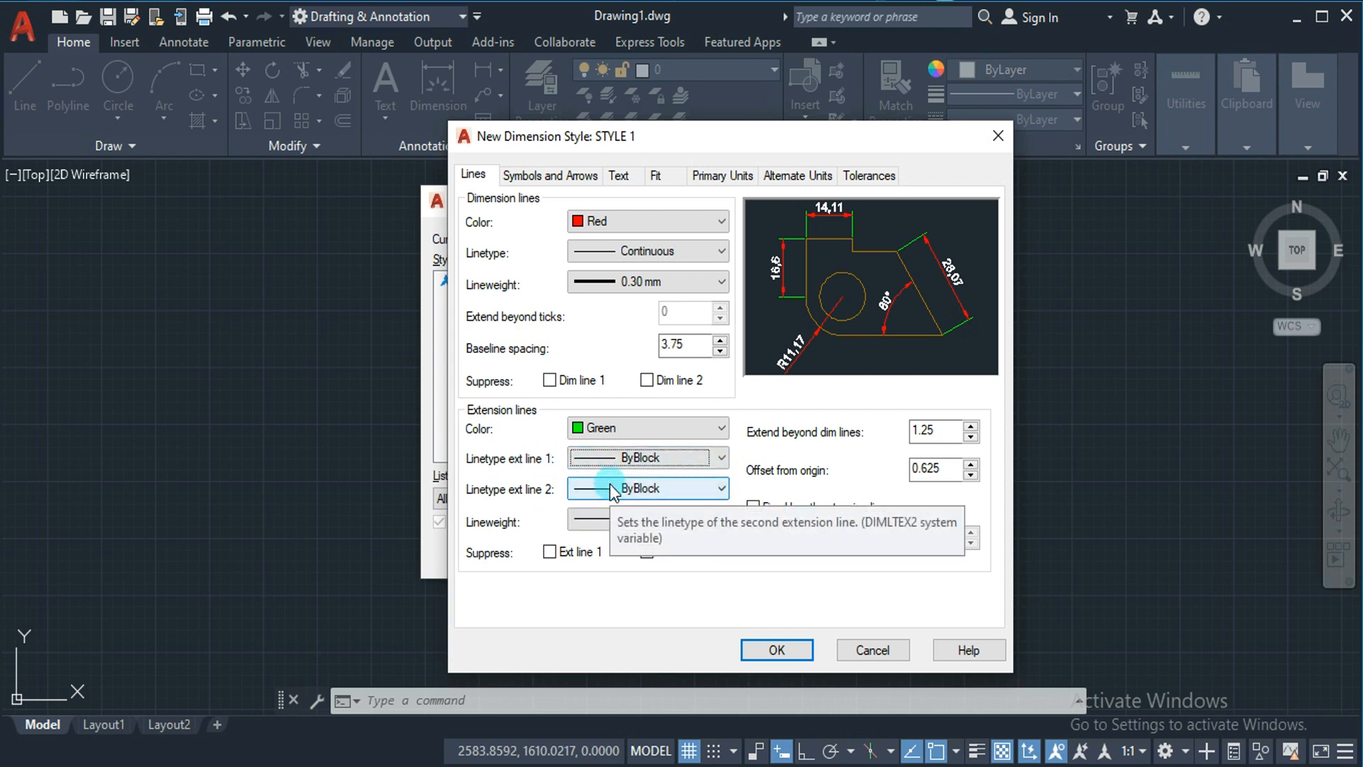
{"action": "left_click", "coordinate": [600, 521]}
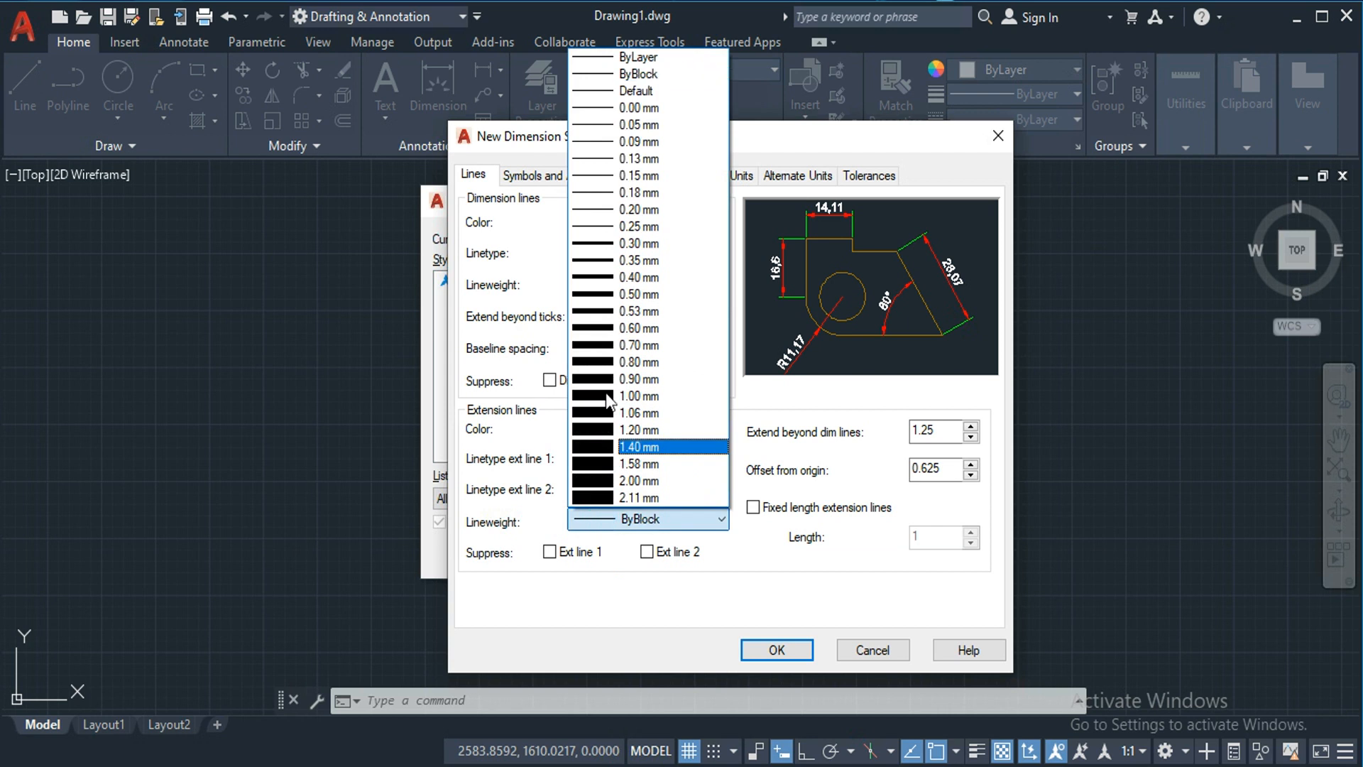
{"action": "left_click", "coordinate": [606, 245]}
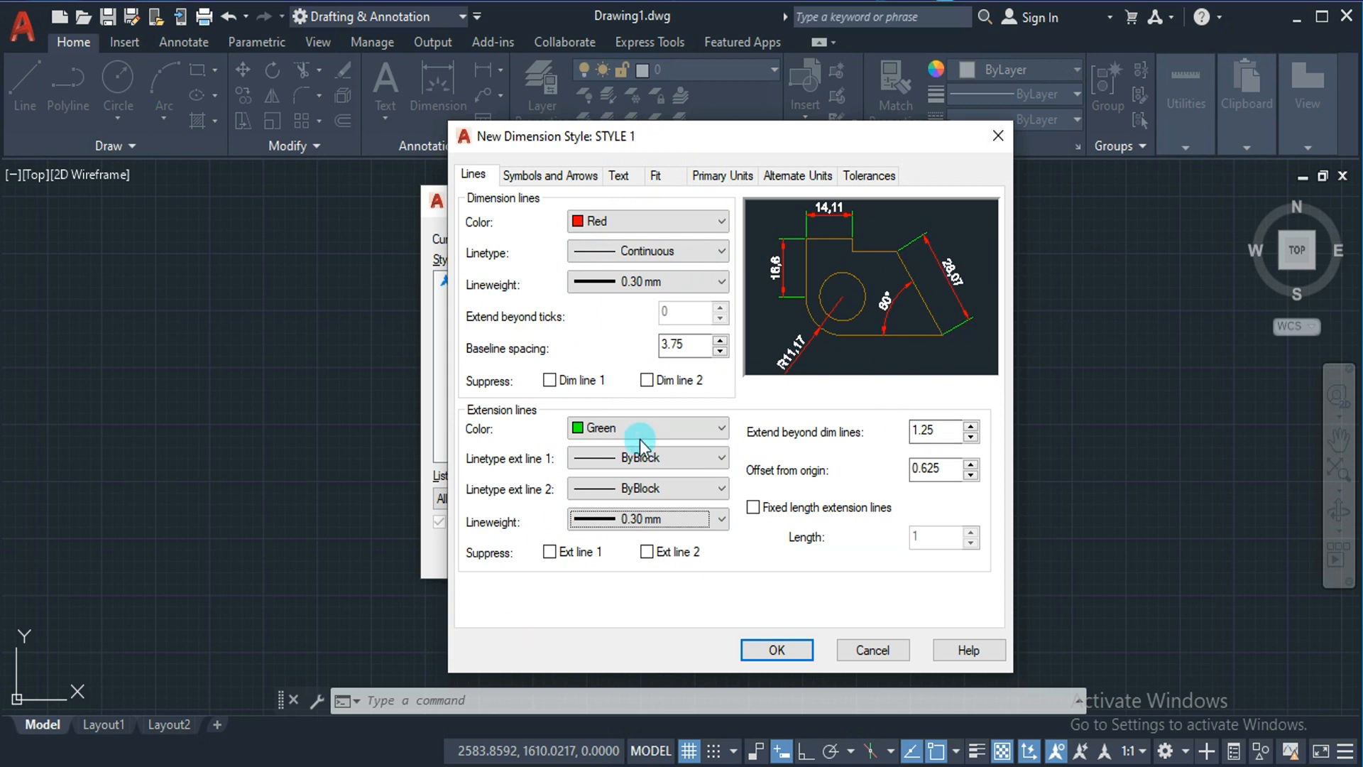
Try suppressing both extension lines and turn their suppression back off.
{"action": "left_click", "coordinate": [569, 551]}
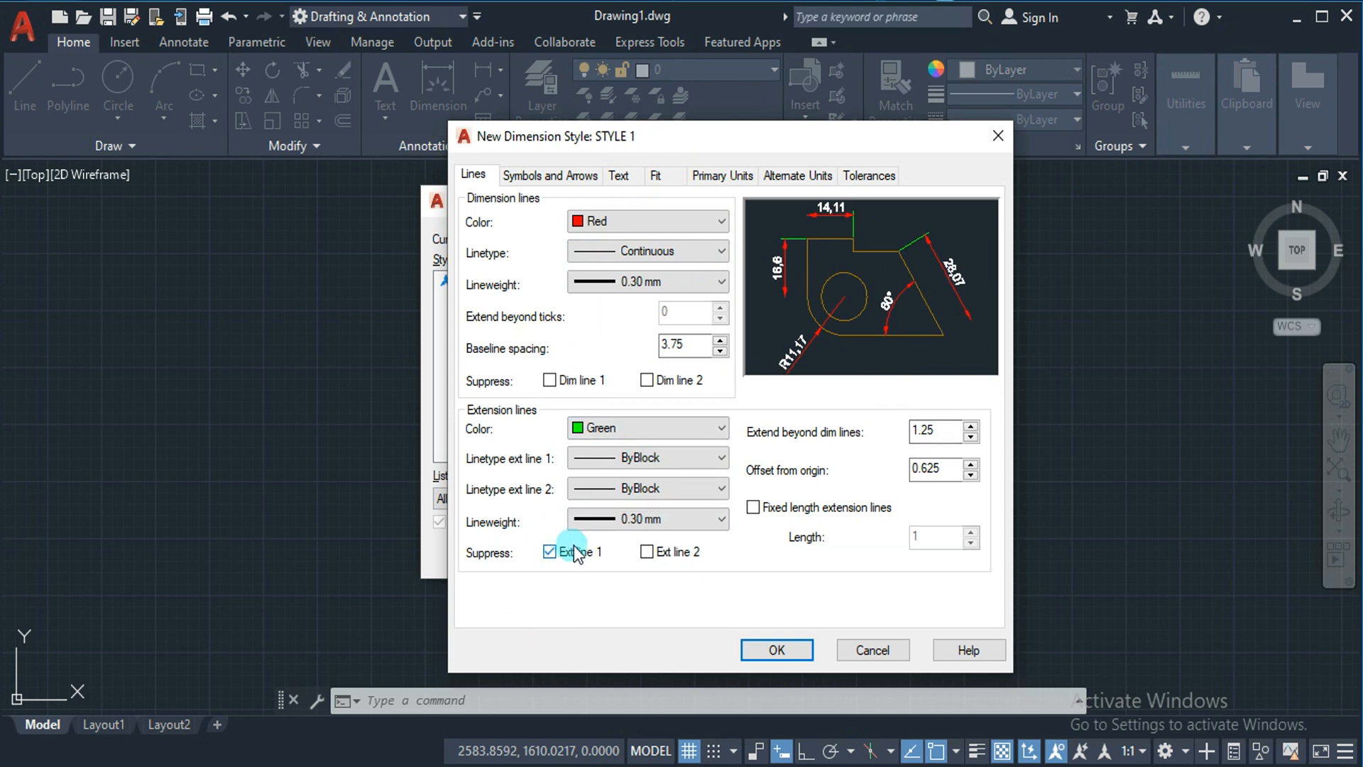
{"action": "left_click", "coordinate": [674, 553]}
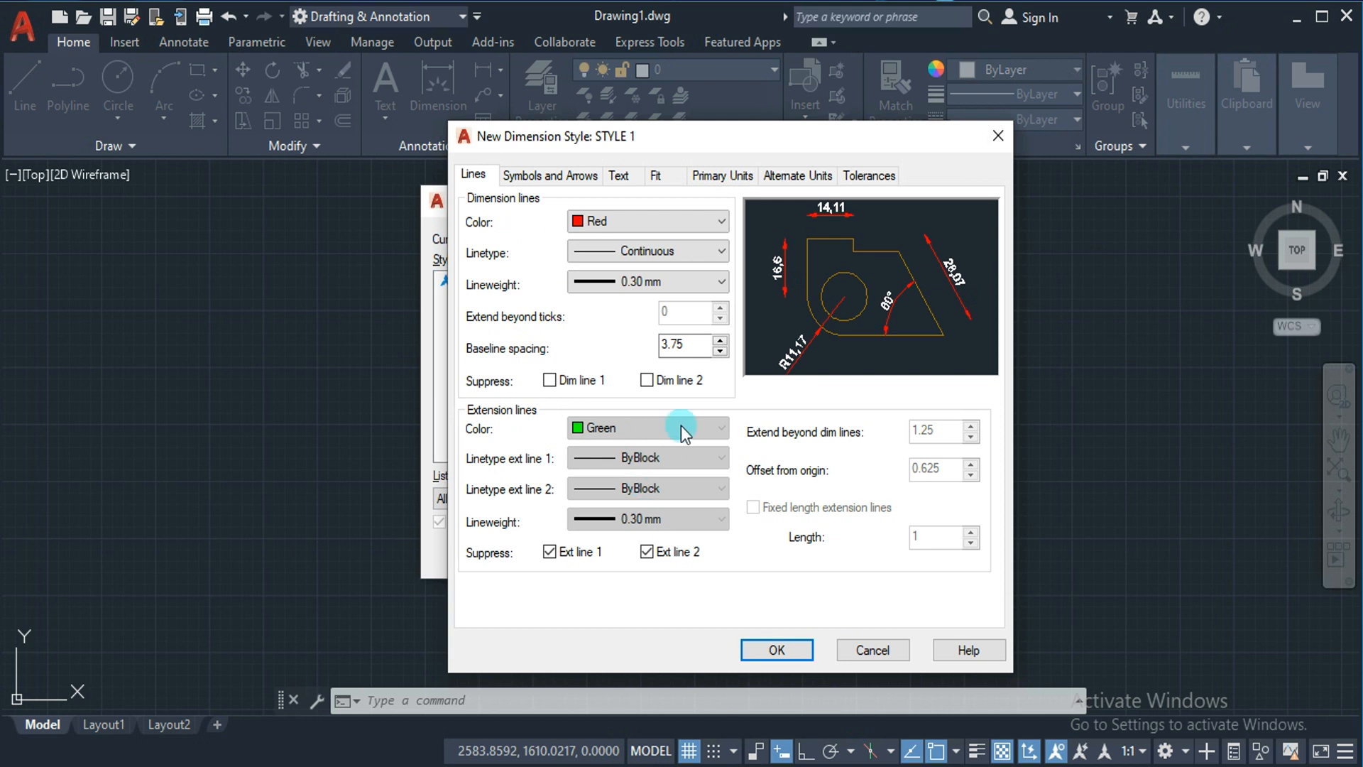
{"action": "left_click", "coordinate": [644, 551]}
{"action": "left_click", "coordinate": [580, 557]}
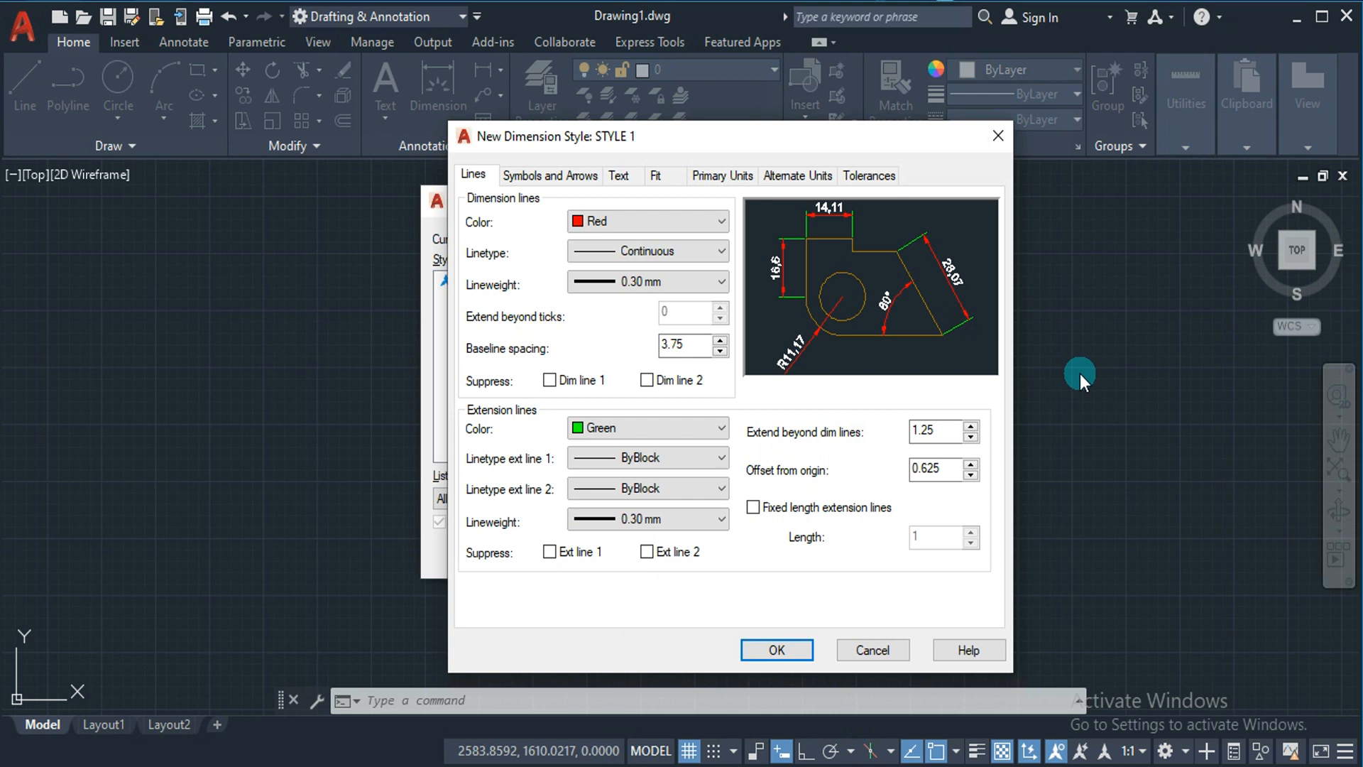
{"action": "key", "text": "ctrl+2"}
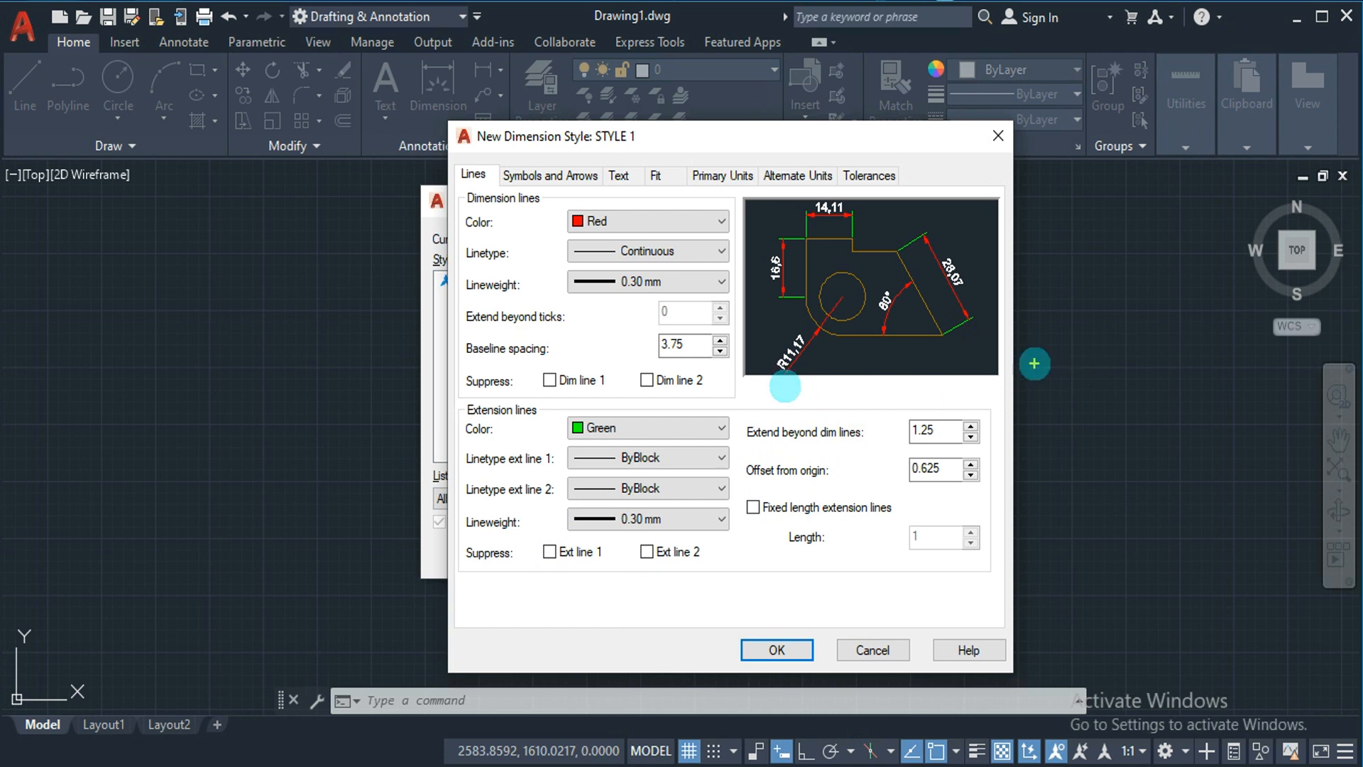
{"action": "left_click_drag", "start_coordinate": [1063, 353], "coordinate": [1217, 346]}
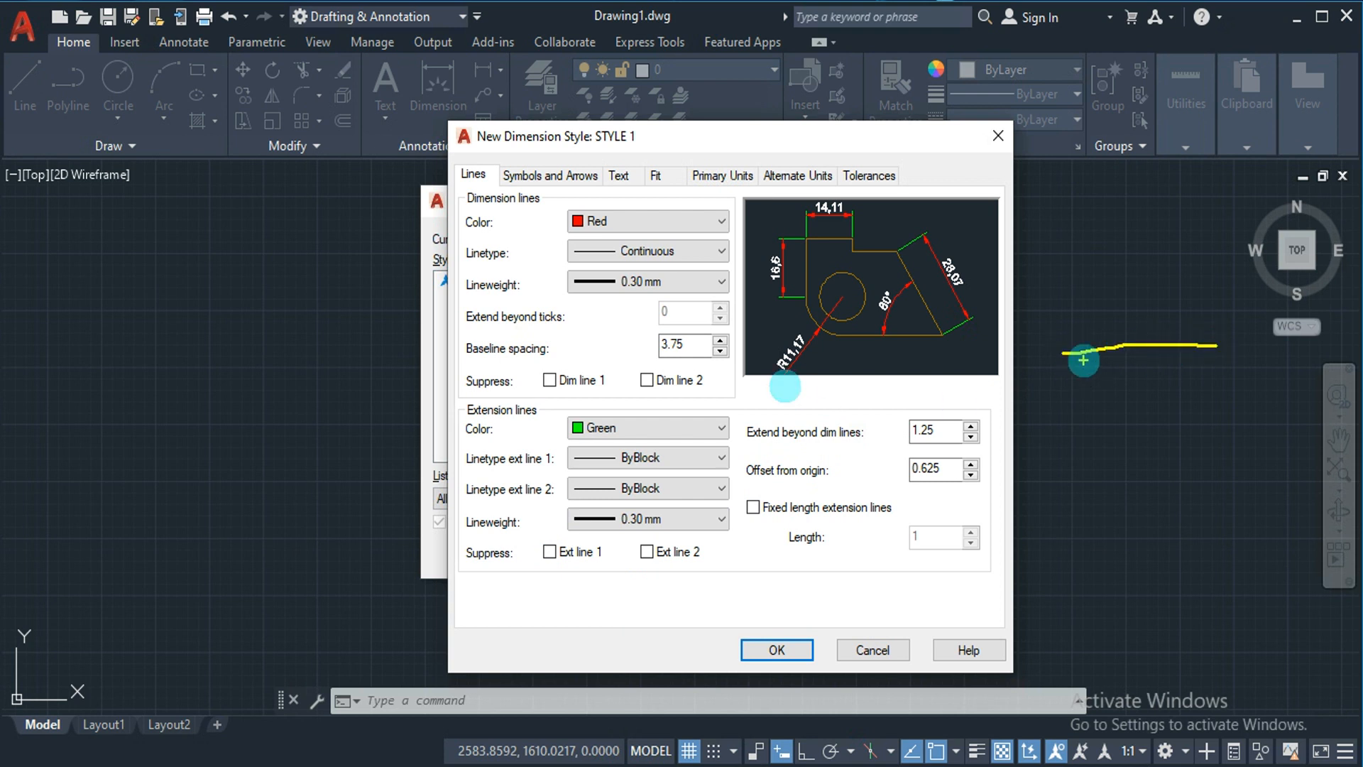
{"action": "mouse_move", "coordinate": [1062, 378]}
{"action": "left_mouse_down"}
{"action": "mouse_move", "coordinate": [1059, 418]}
{"action": "mouse_move", "coordinate": [1062, 405]}
{"action": "mouse_move", "coordinate": [1211, 412]}
{"action": "mouse_move", "coordinate": [1212, 398]}
{"action": "mouse_move", "coordinate": [1213, 427]}
{"action": "left_mouse_up"}
{"action": "left_click_drag", "start_coordinate": [1140, 392], "coordinate": [1143, 387]}
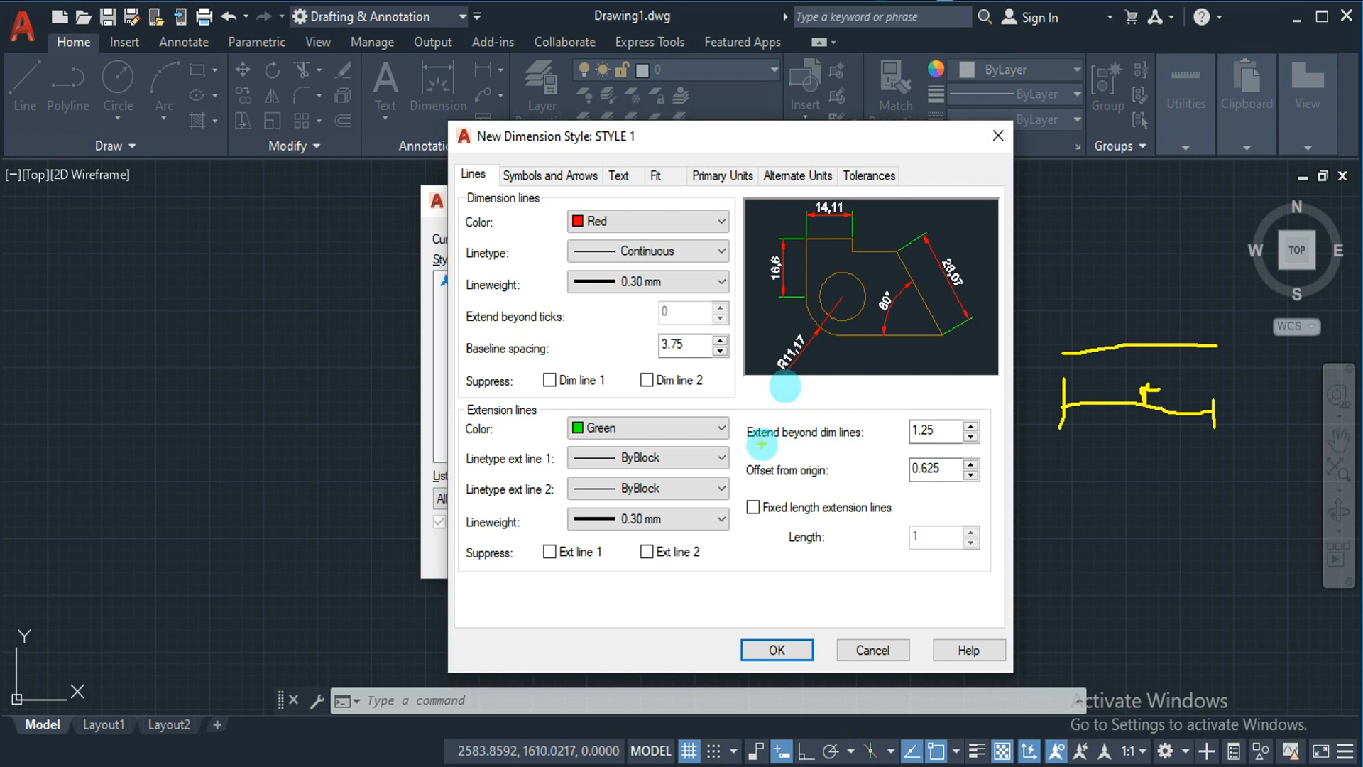
{"action": "left_click_drag", "start_coordinate": [753, 481], "coordinate": [839, 482]}
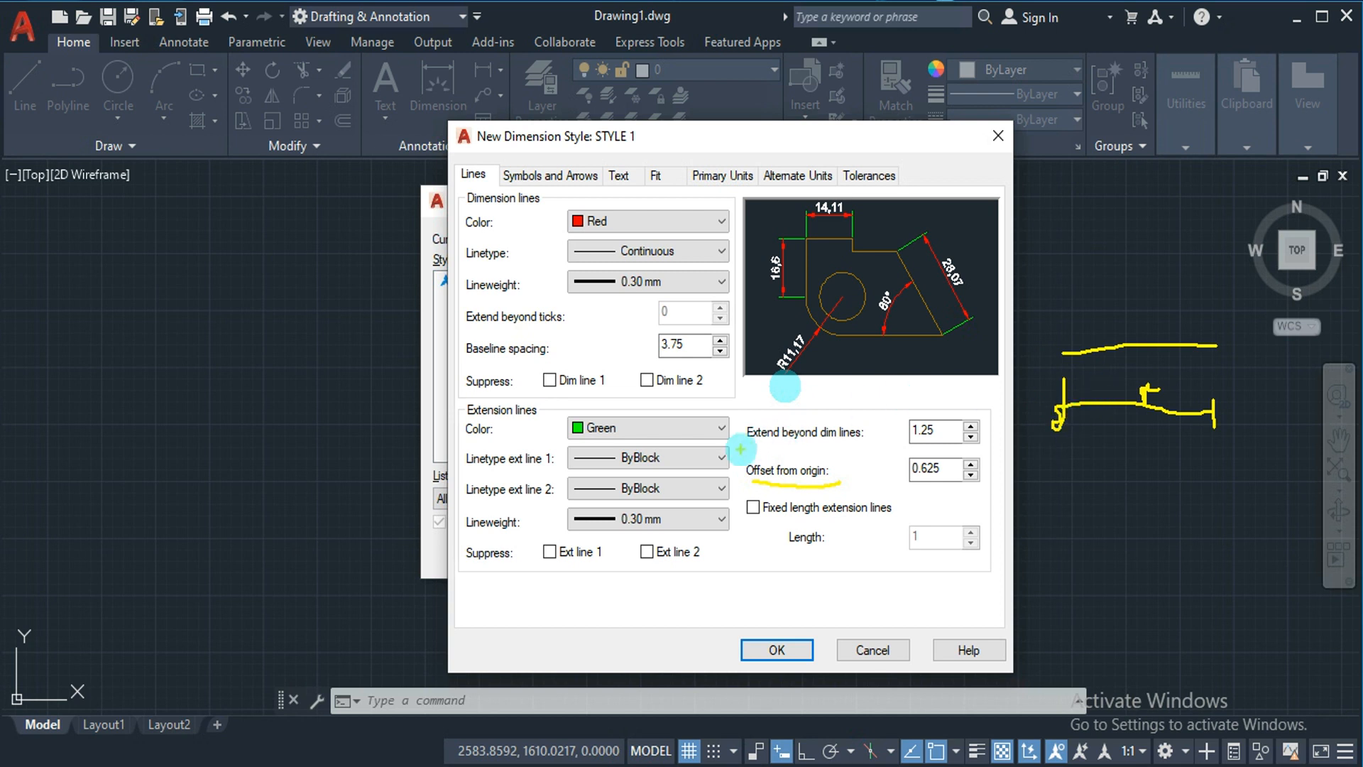
{"action": "left_click_drag", "start_coordinate": [741, 449], "coordinate": [867, 446]}
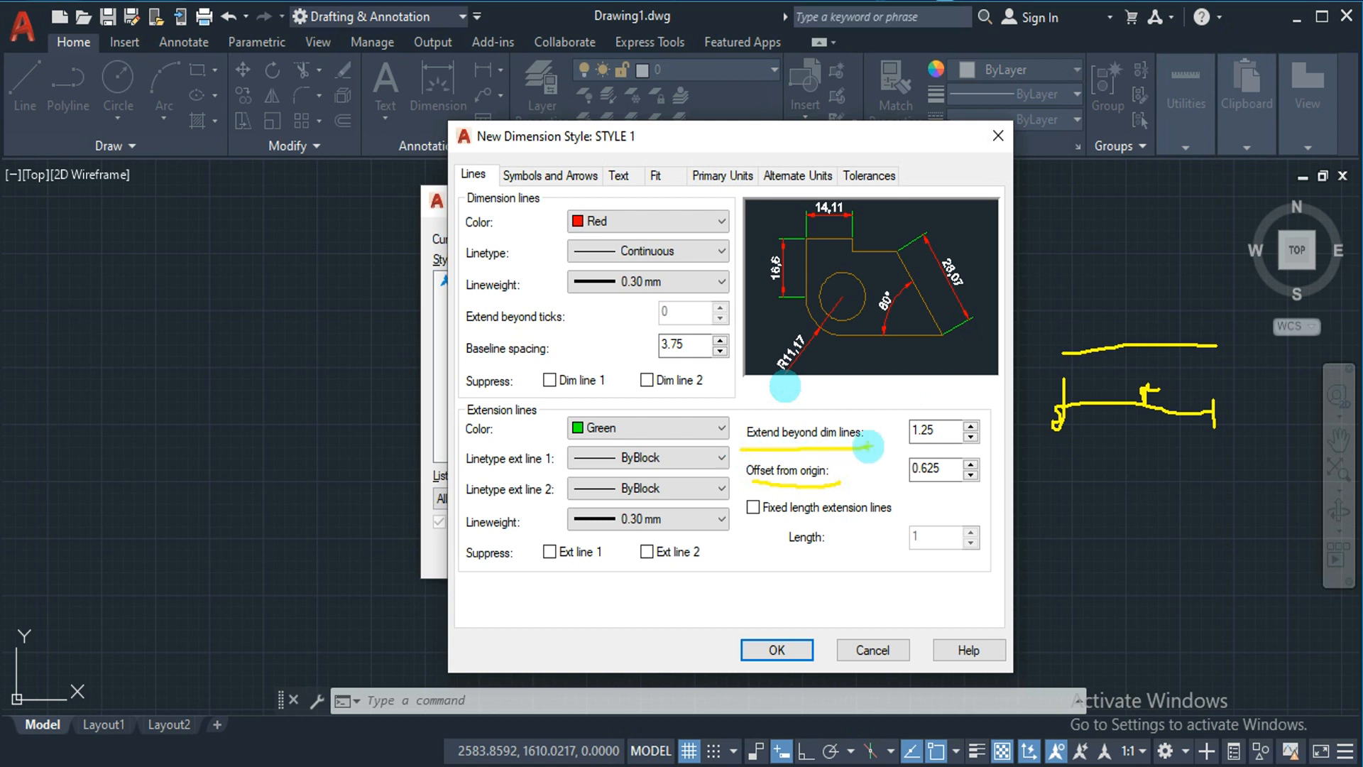
{"action": "key", "text": "Escape"}
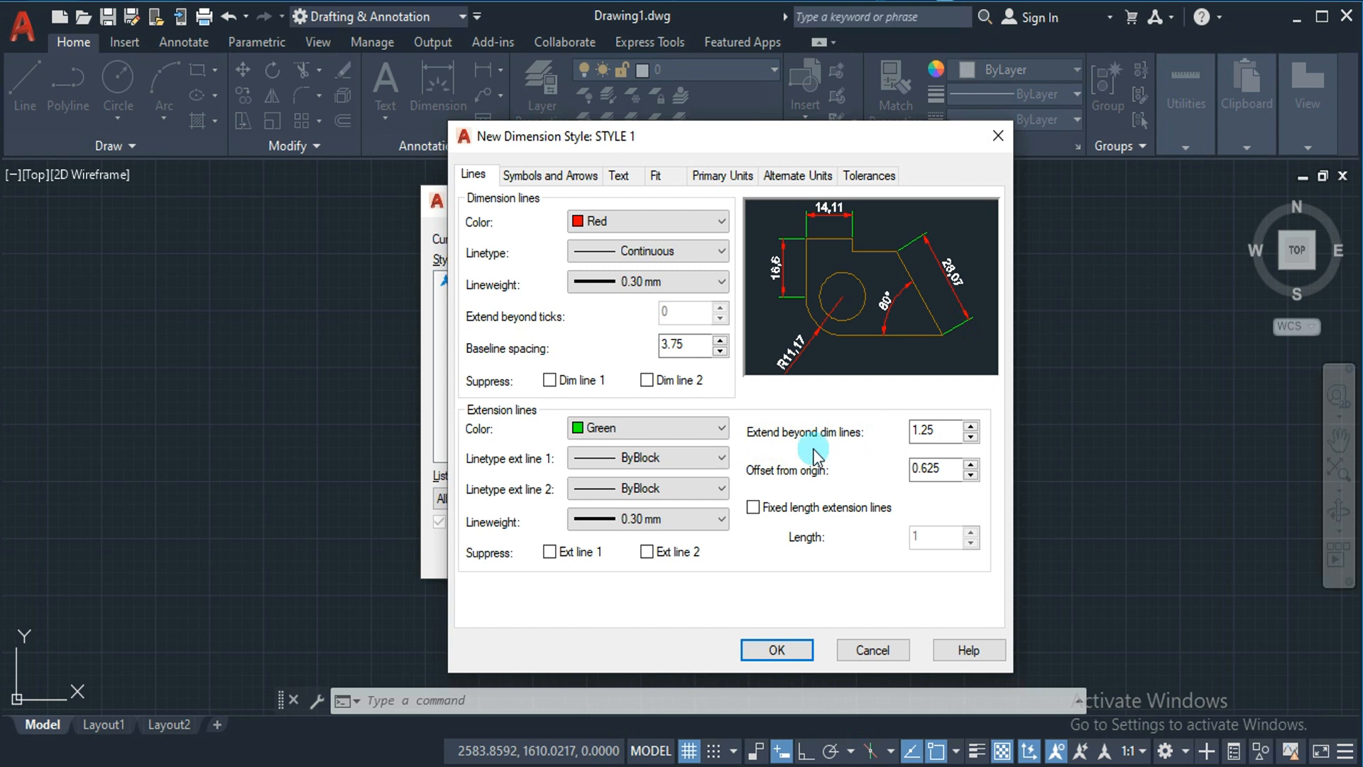
Try values of 2.5 and 0 for how far the extension lines extend beyond the dimension lines, comparing the preview.
{"action": "left_click_drag", "start_coordinate": [952, 431], "coordinate": [812, 444]}
{"action": "type", "text": "2.5"}
{"action": "left_click", "coordinate": [954, 468]}
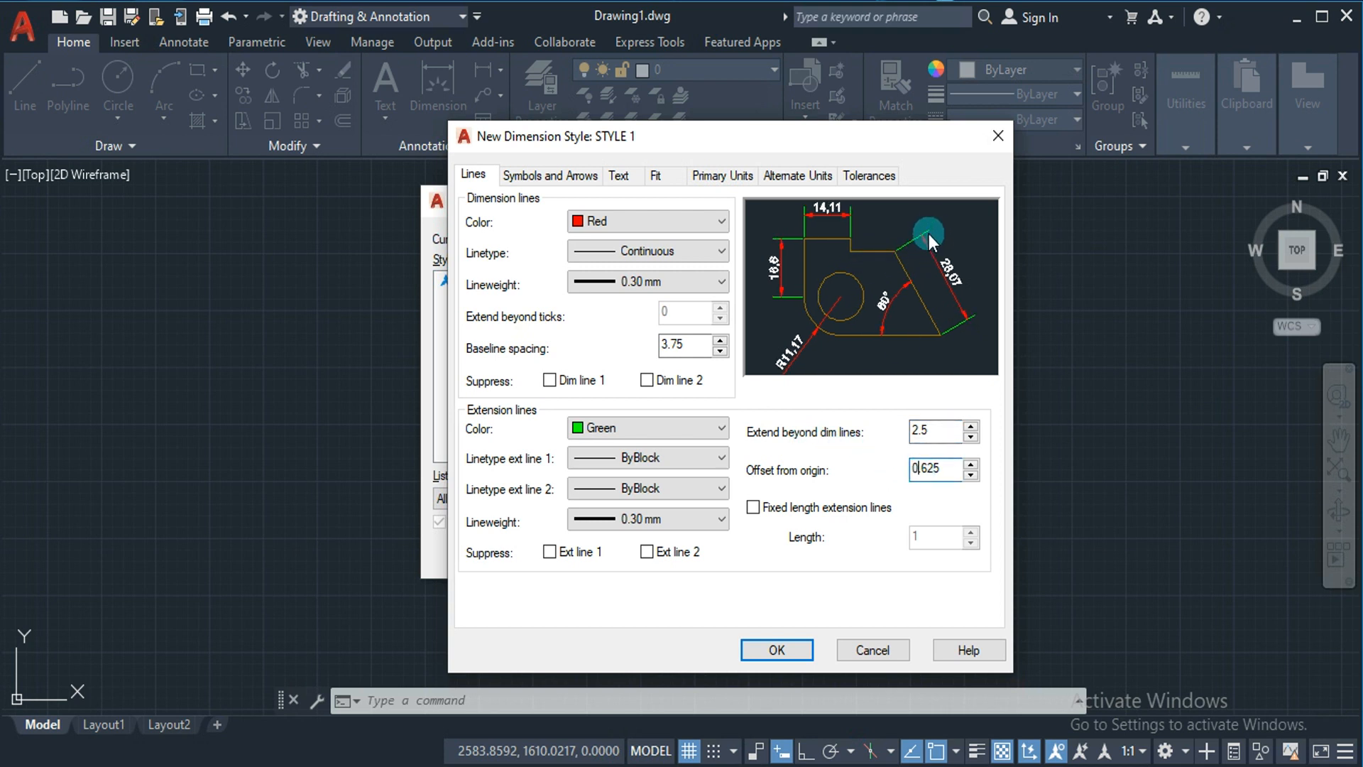
{"action": "left_click_drag", "start_coordinate": [937, 432], "coordinate": [823, 448]}
{"action": "type", "text": "0"}
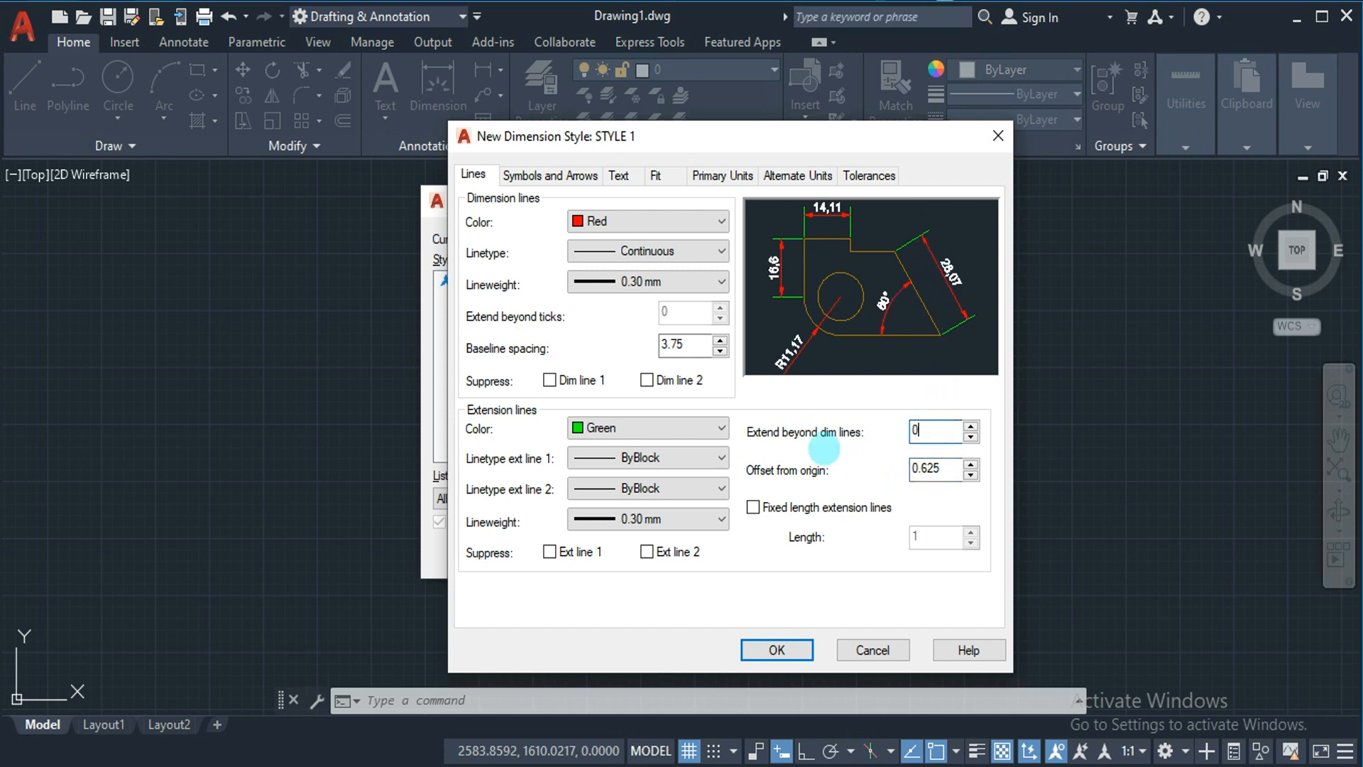
{"action": "left_click", "coordinate": [936, 473]}
{"action": "left_click", "coordinate": [926, 238]}
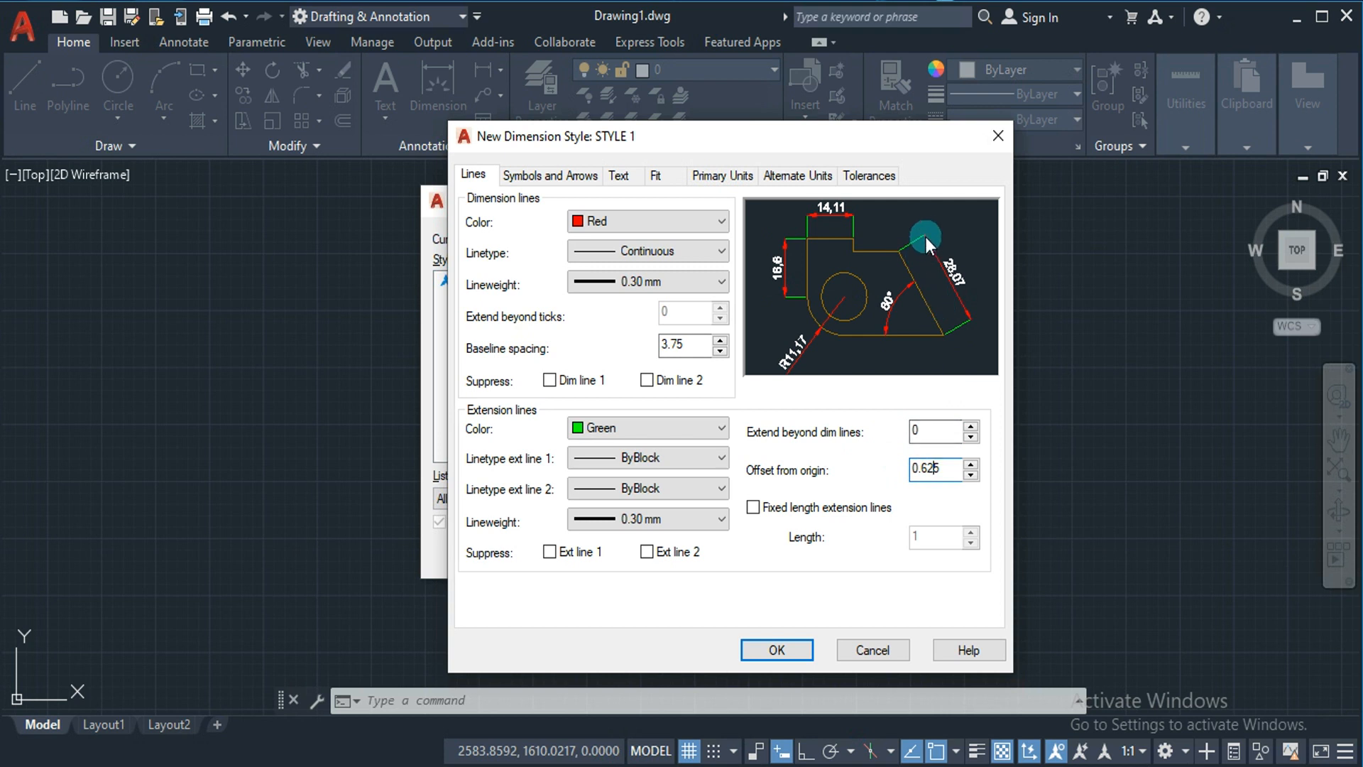
Set the extension lines to extend 2.5 beyond the dimension lines and offset 3.5 from the origin.
{"action": "left_click", "coordinate": [919, 428]}
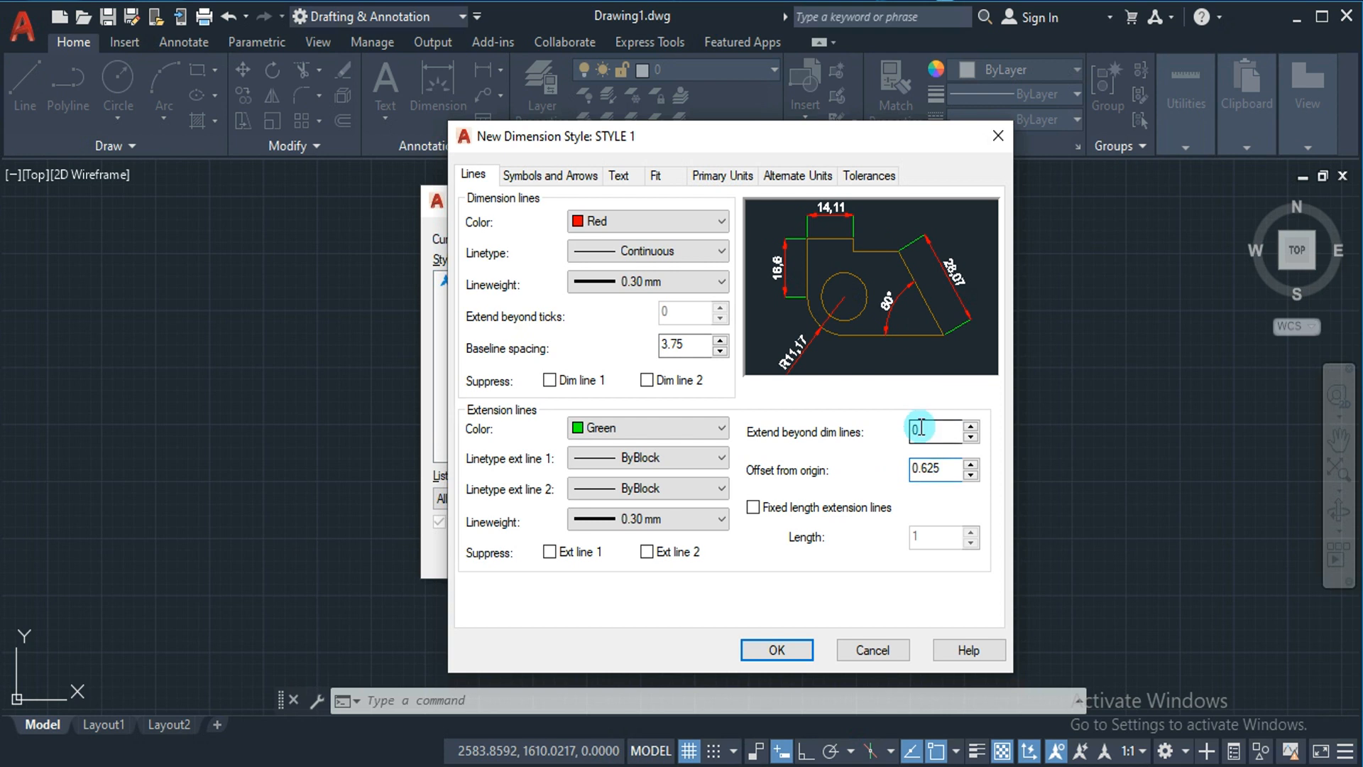
{"action": "type", "text": "2.5"}
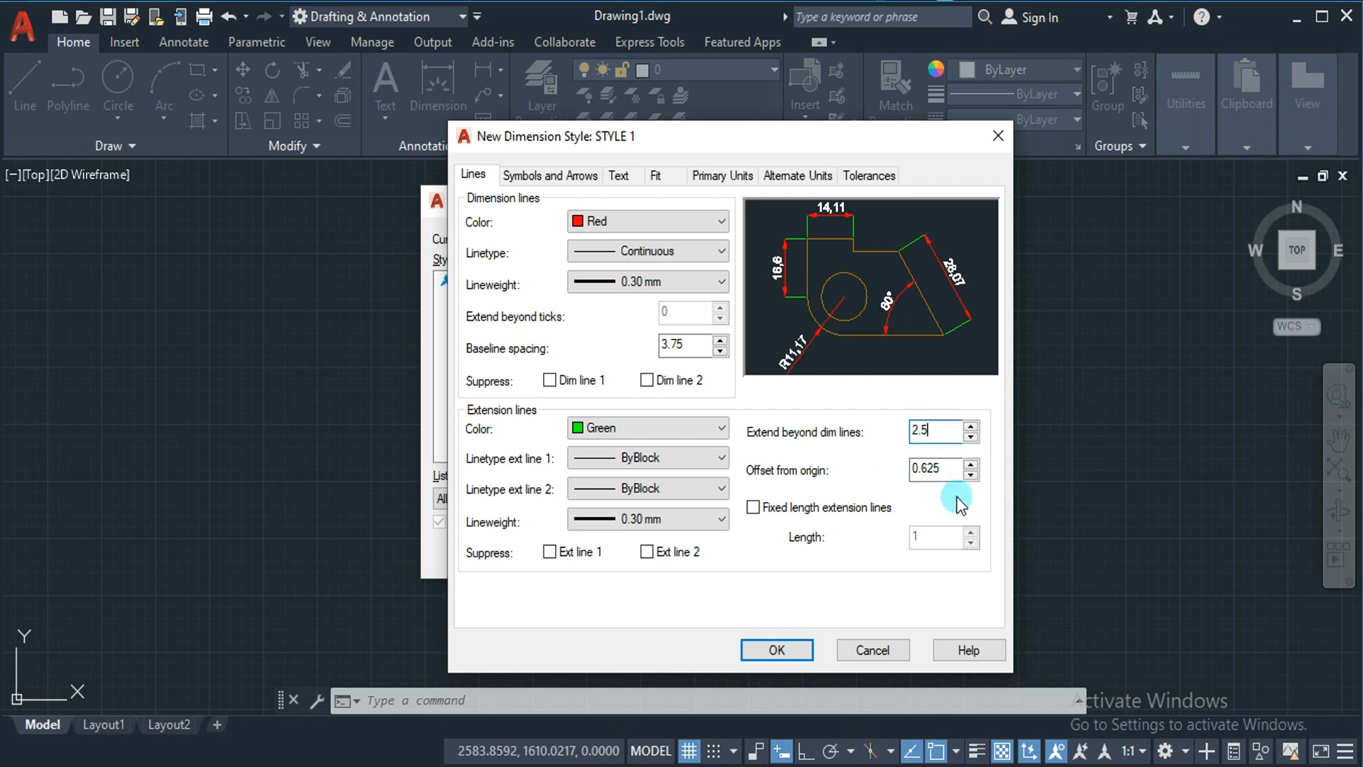
{"action": "left_click", "coordinate": [950, 470]}
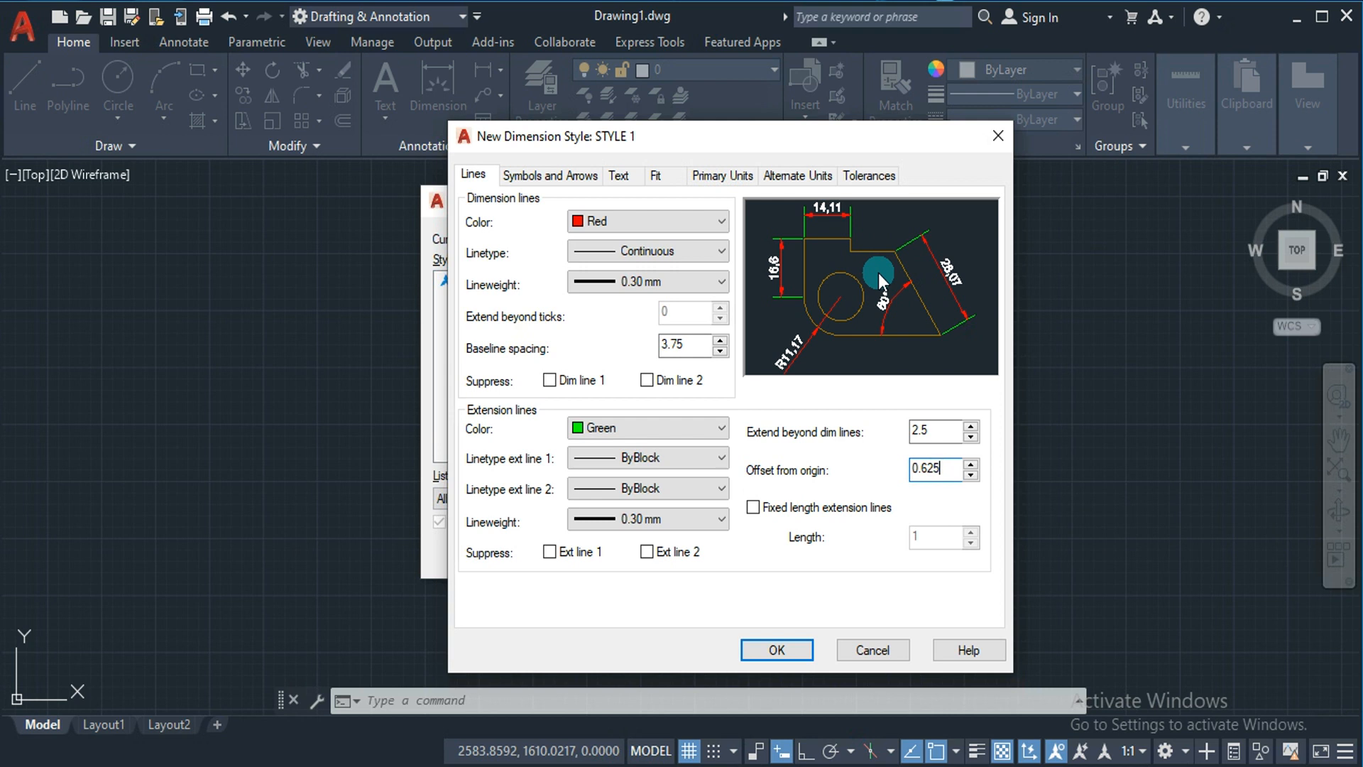
{"action": "left_click_drag", "start_coordinate": [946, 469], "coordinate": [866, 479]}
{"action": "type", "text": "3.5"}
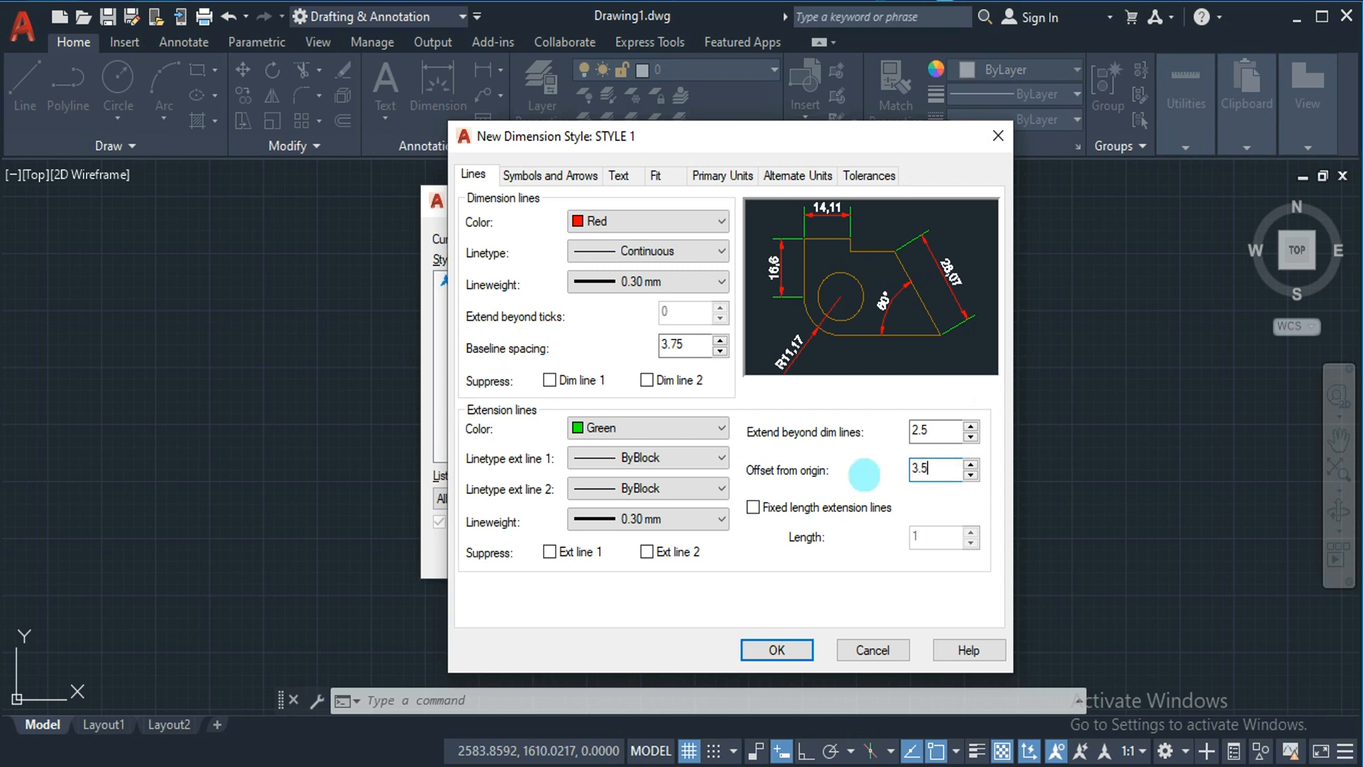
{"action": "left_click", "coordinate": [944, 431]}
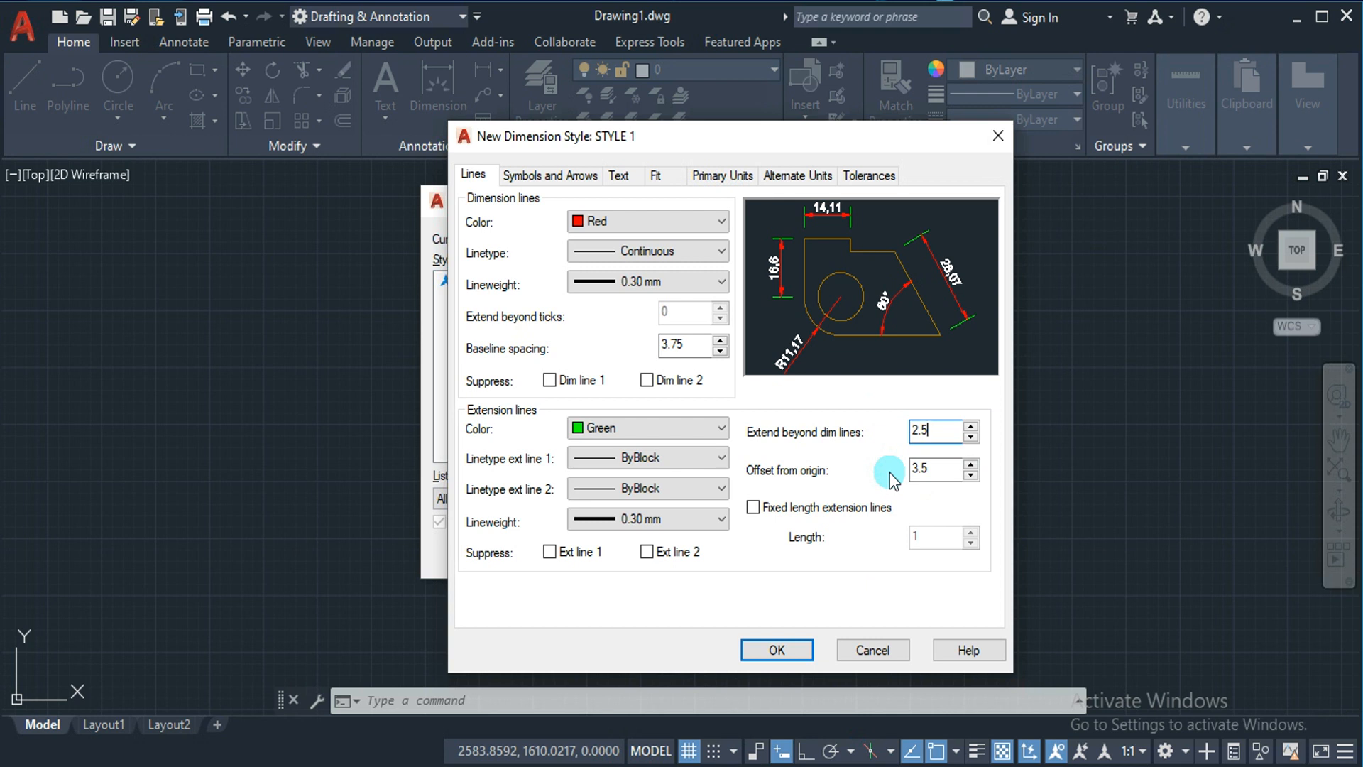
Save the STYLE 1 settings and select the style in the Dimension Style Manager.
{"action": "left_click", "coordinate": [777, 650]}
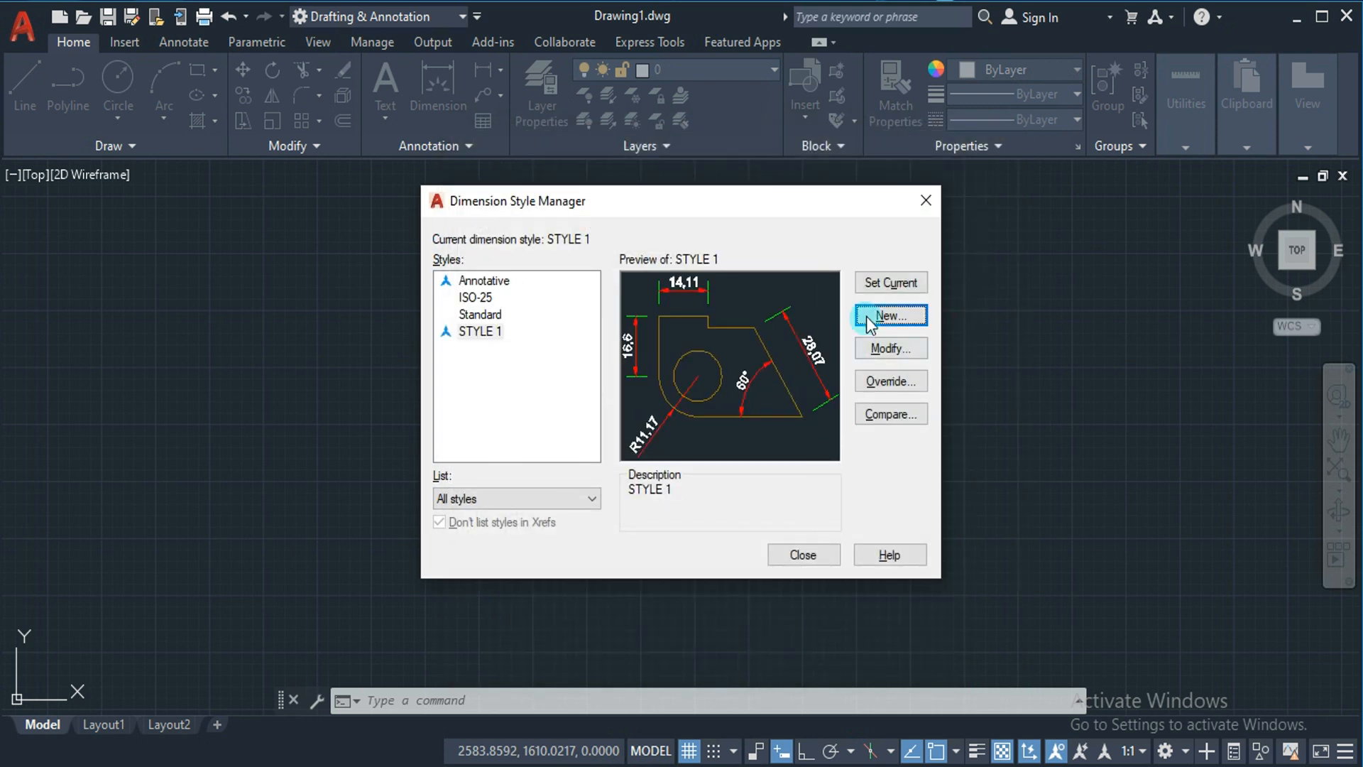
{"action": "left_click", "coordinate": [463, 339]}
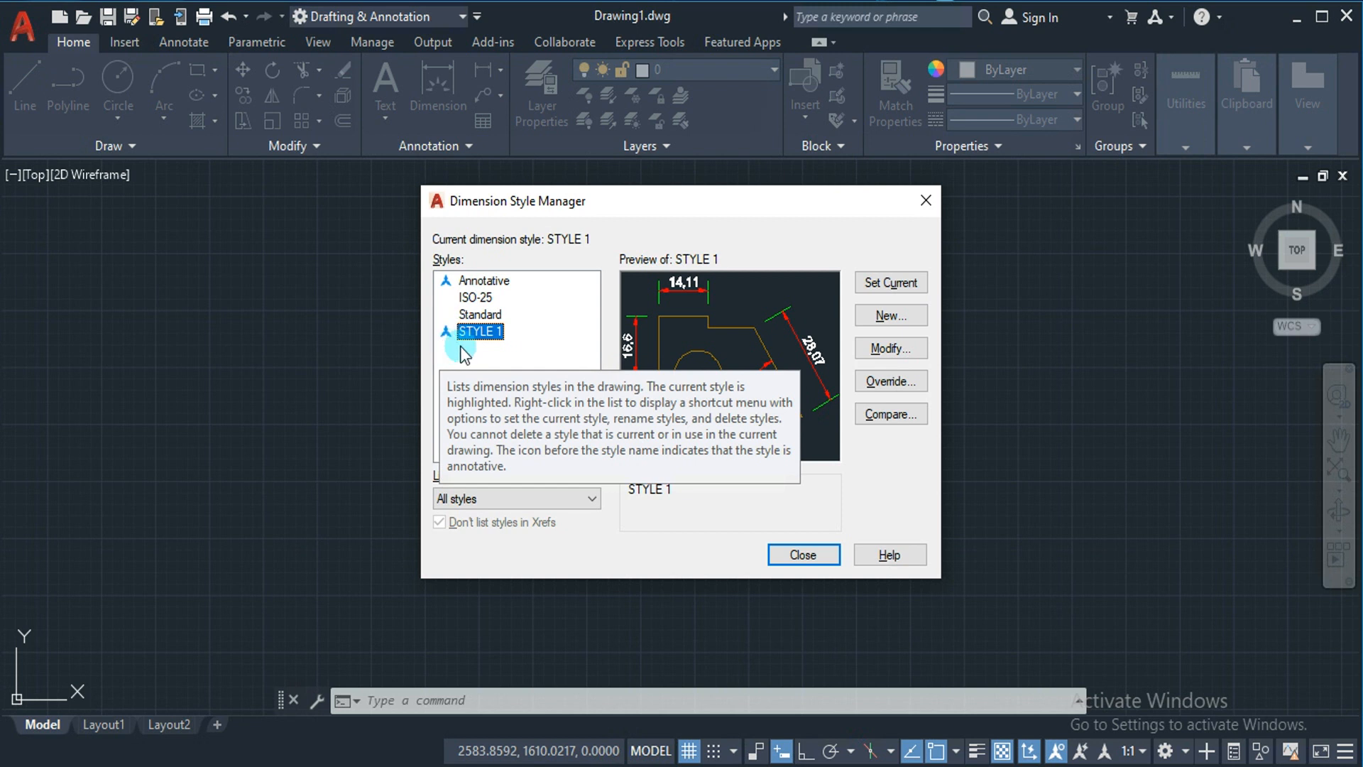
Set STYLE 1 as the current dimension style and close the Dimension Style Manager.
{"action": "left_click", "coordinate": [917, 285]}
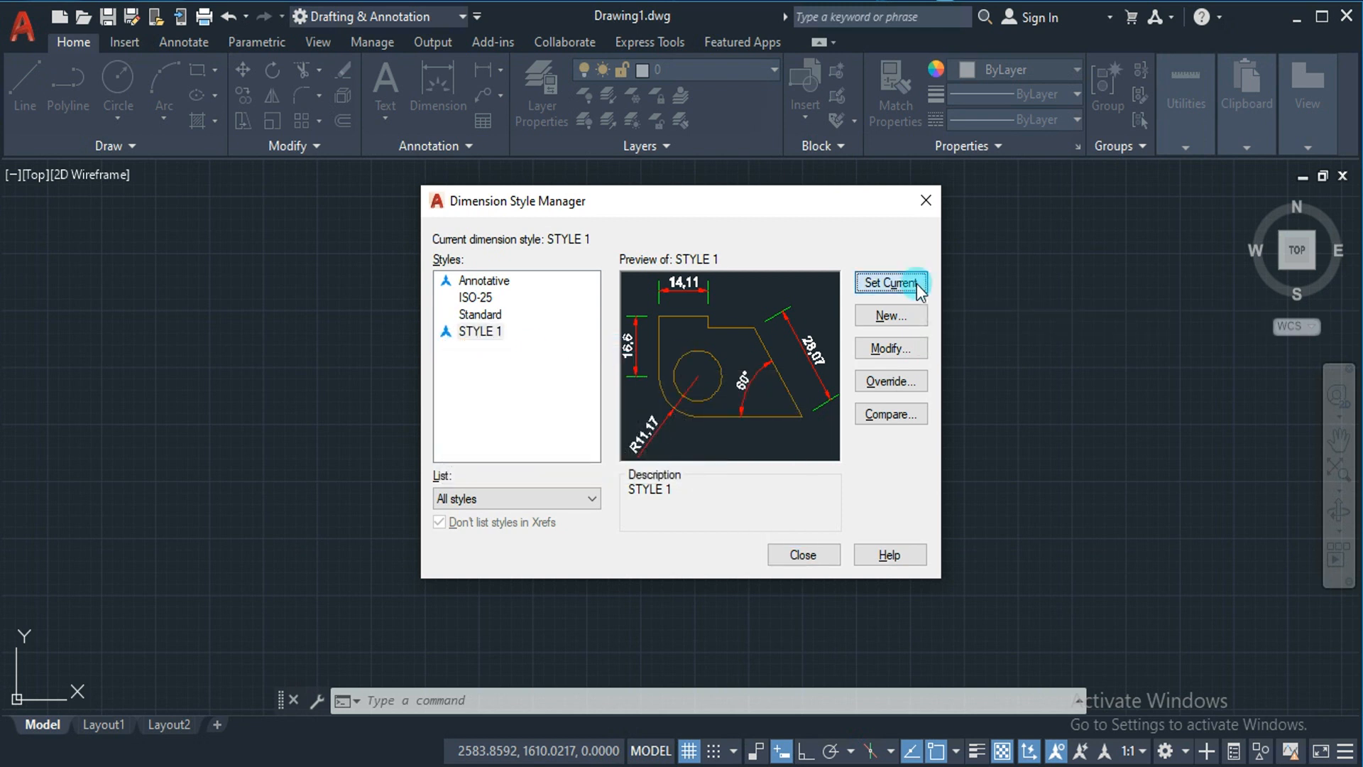
{"action": "left_click", "coordinate": [802, 555]}
Draw a rectangle 150 long and 120 wide in the empty drawing area using the Dimensions option.
{"action": "left_click", "coordinate": [197, 74]}
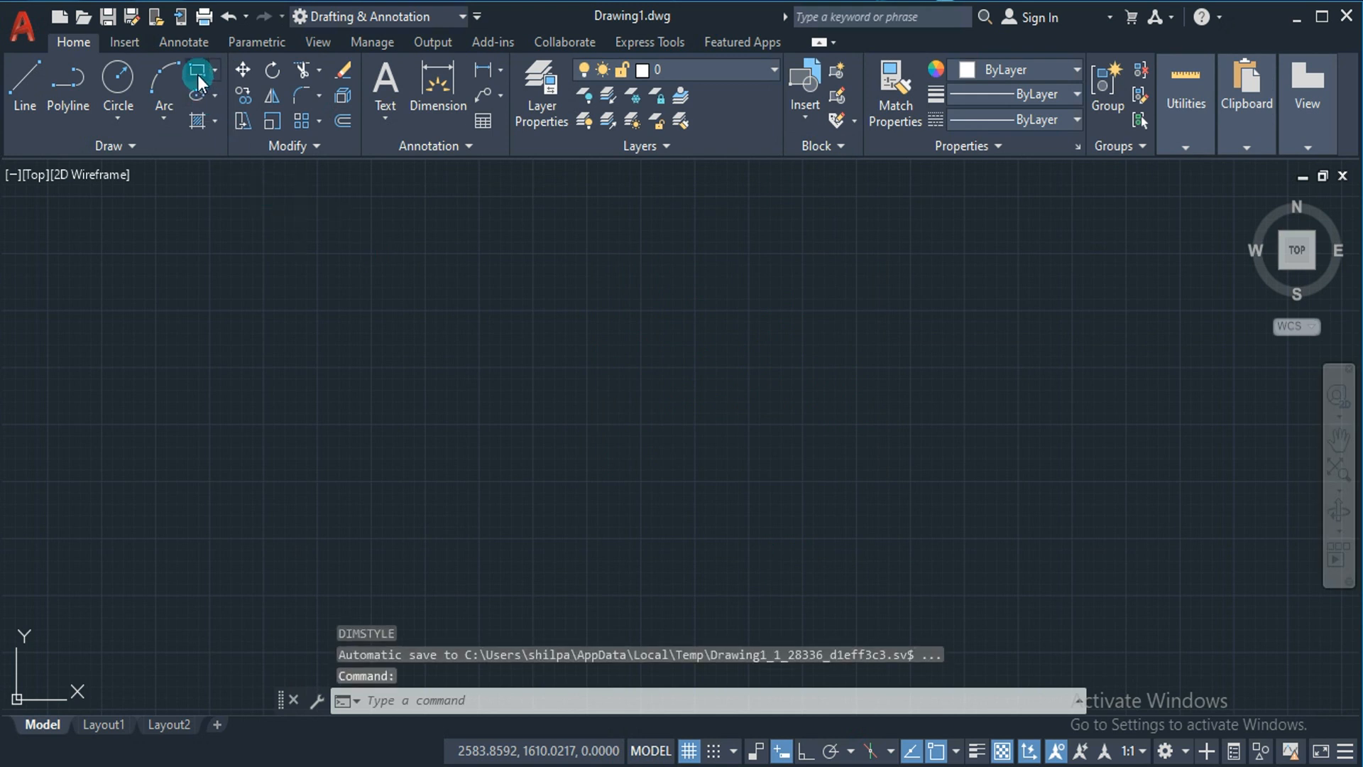
{"action": "left_click", "coordinate": [314, 248]}
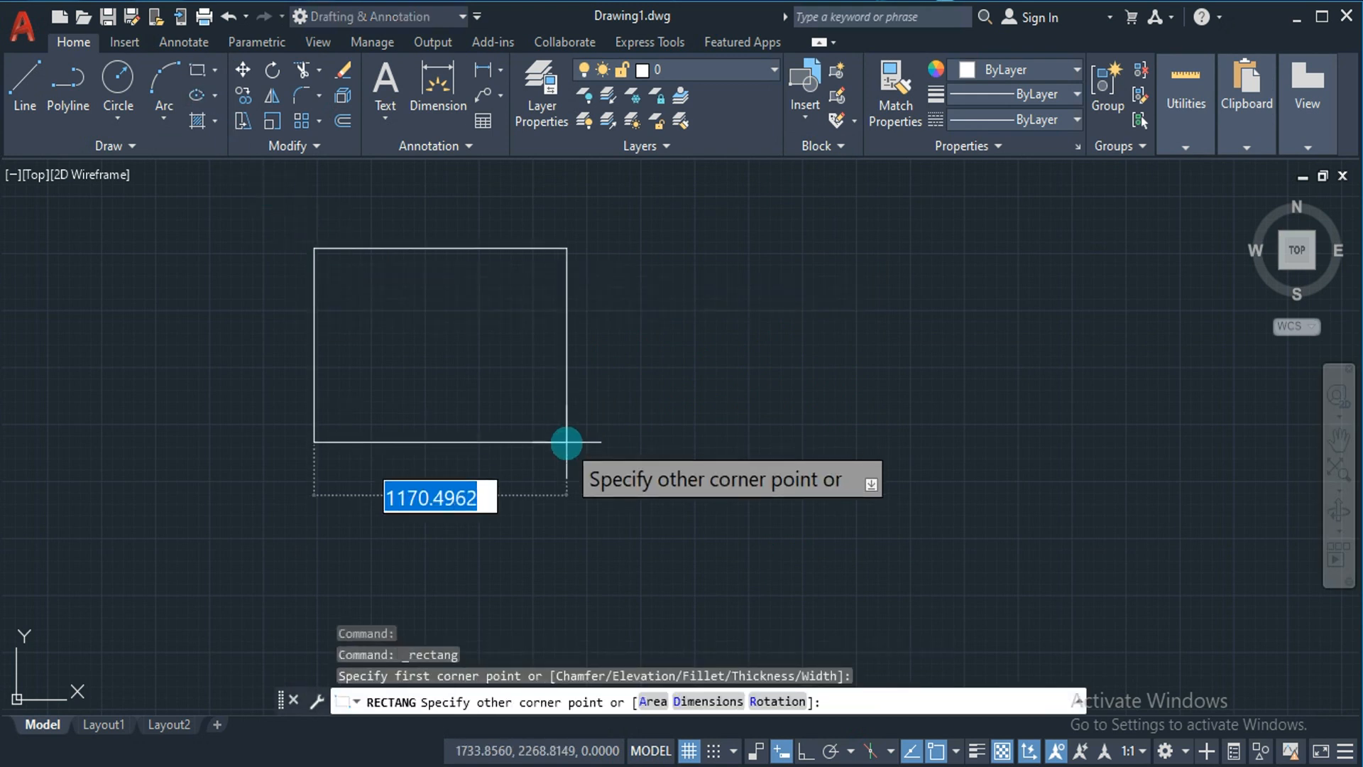
{"action": "type", "text": "D"}
{"action": "key", "text": "Return"}
{"action": "type", "text": "150"}
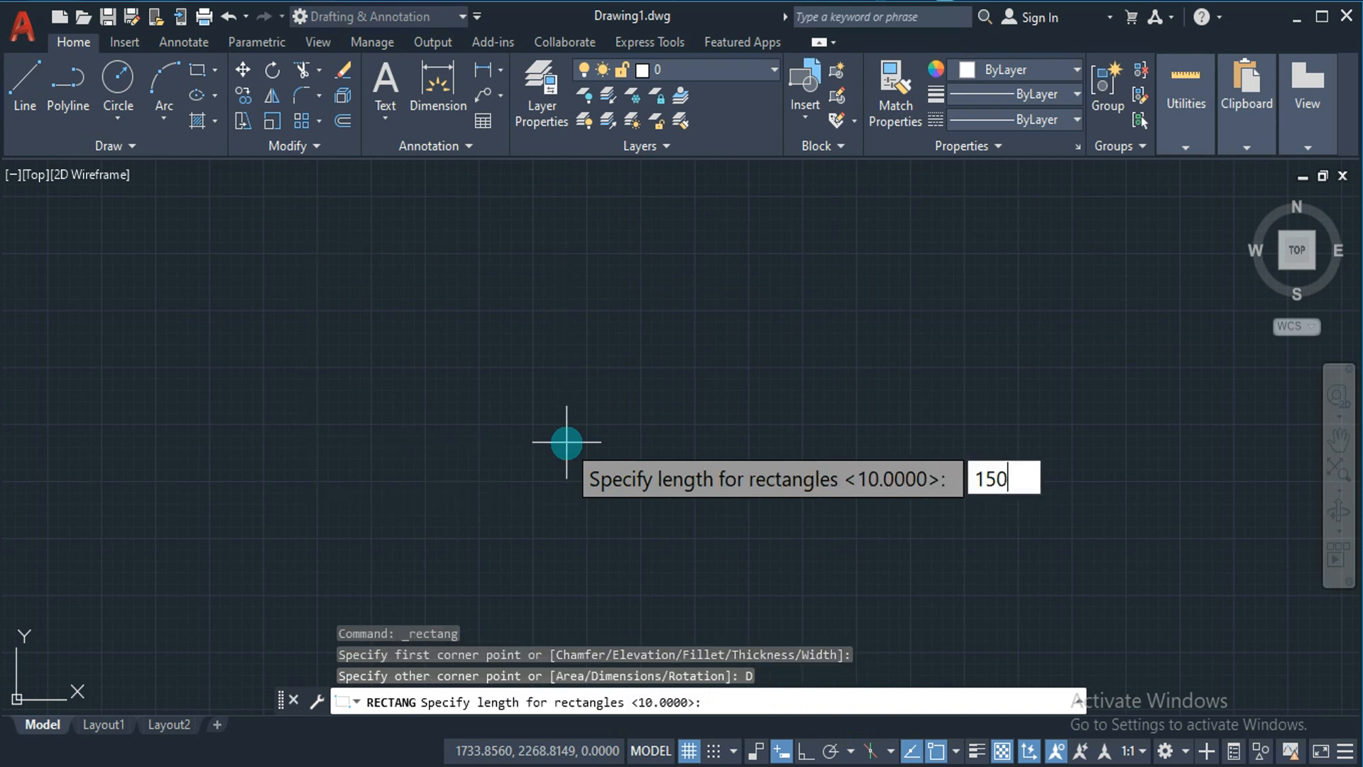
{"action": "key", "text": "Return"}
{"action": "type", "text": "12"}
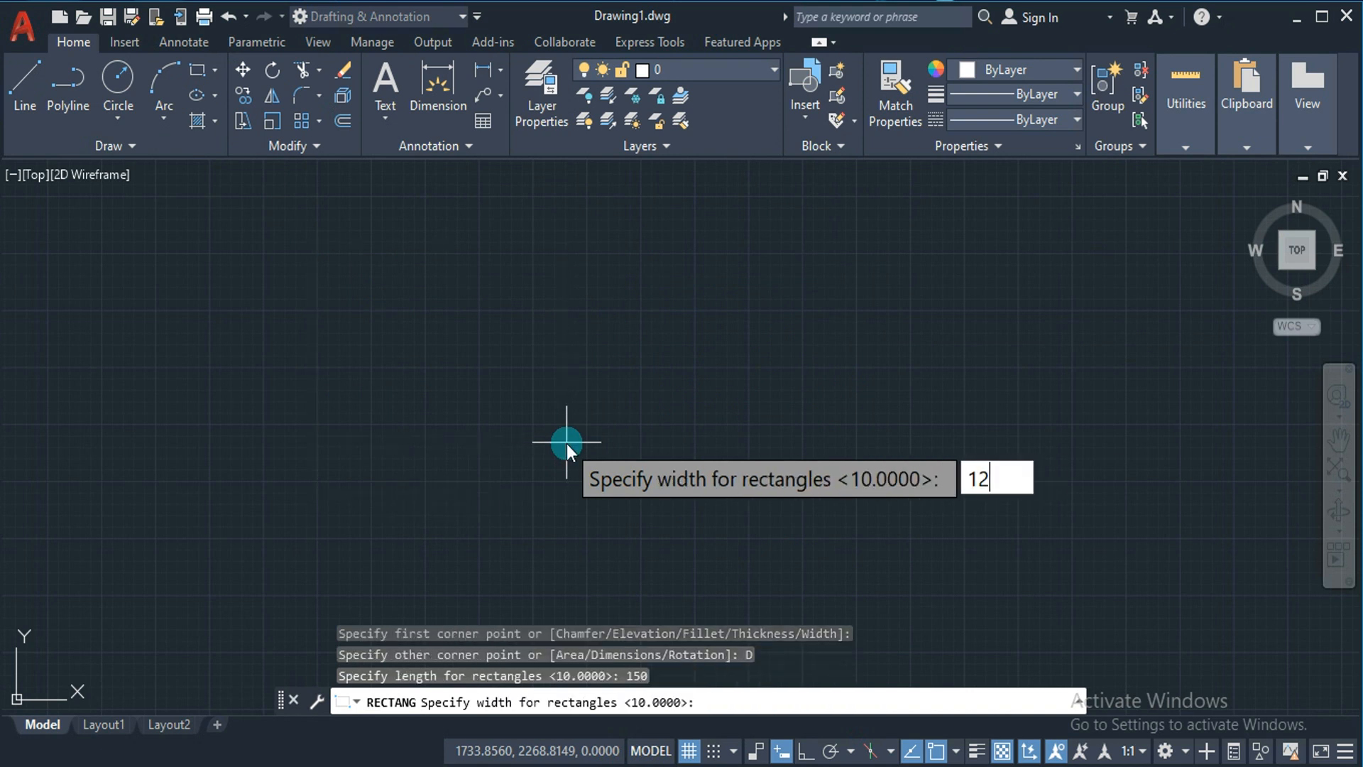
{"action": "type", "text": "0"}
{"action": "key", "text": "Return"}
{"action": "left_click", "coordinate": [605, 367]}
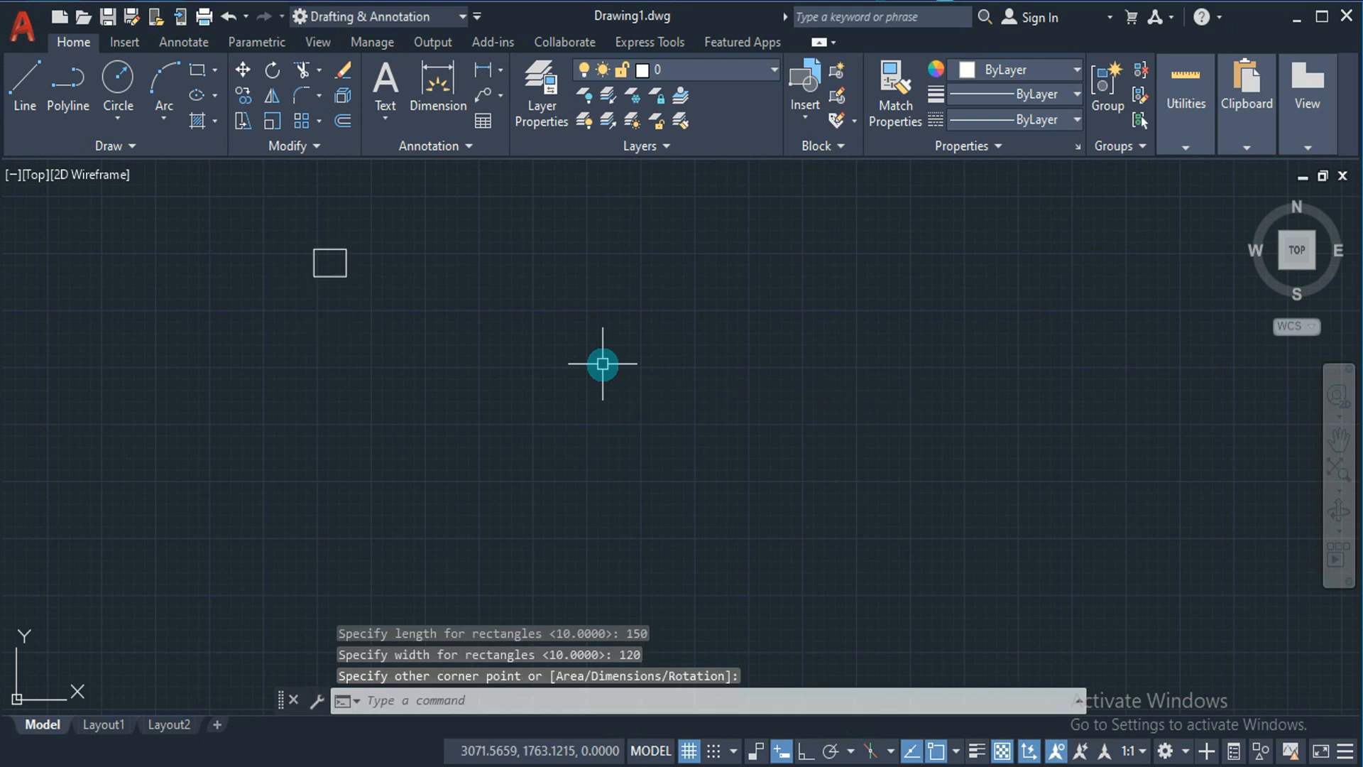
Add a vertical linear dimension beside the rectangle's right edge, keeping the annotation scale at 1:1.
{"action": "scroll", "coordinate": [287, 244], "scroll_direction": "up", "scroll_amount": 2}
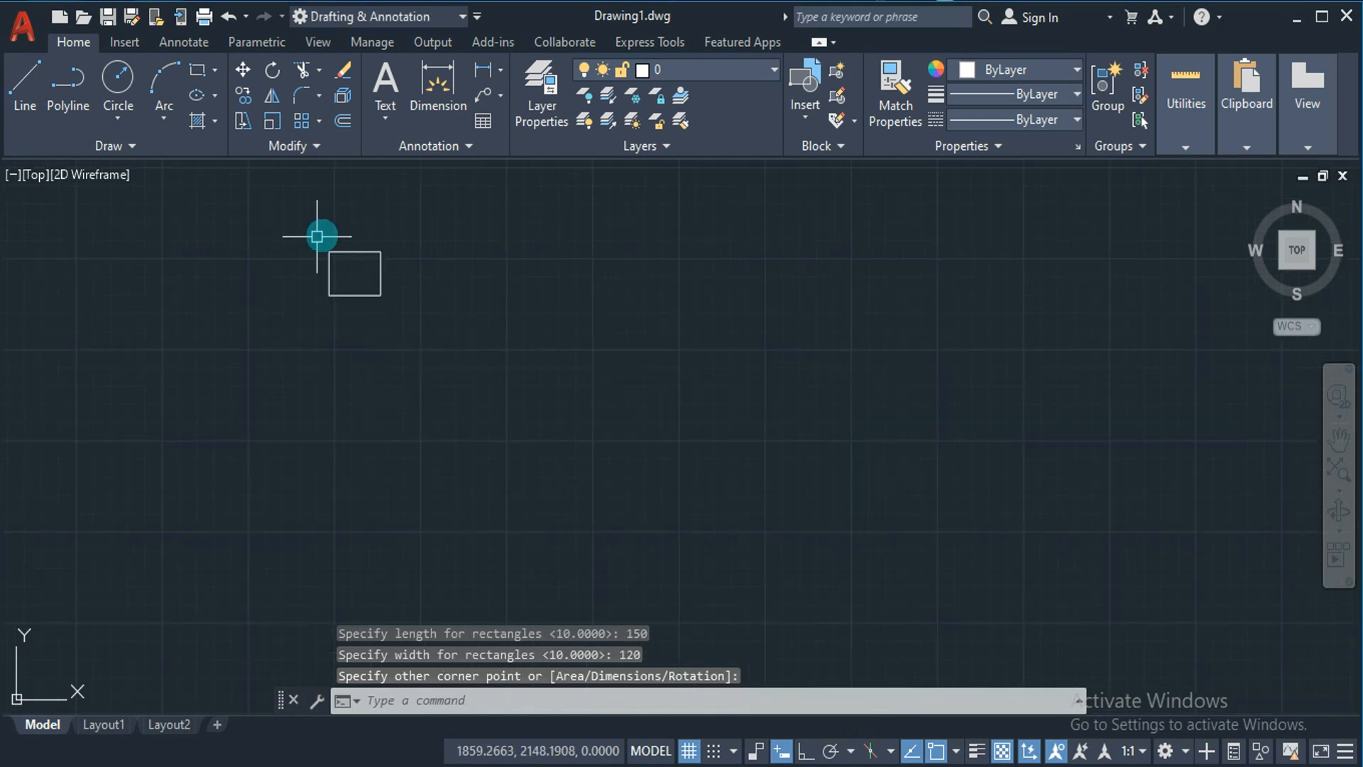
{"action": "scroll", "coordinate": [314, 243], "scroll_direction": "up", "scroll_amount": 6}
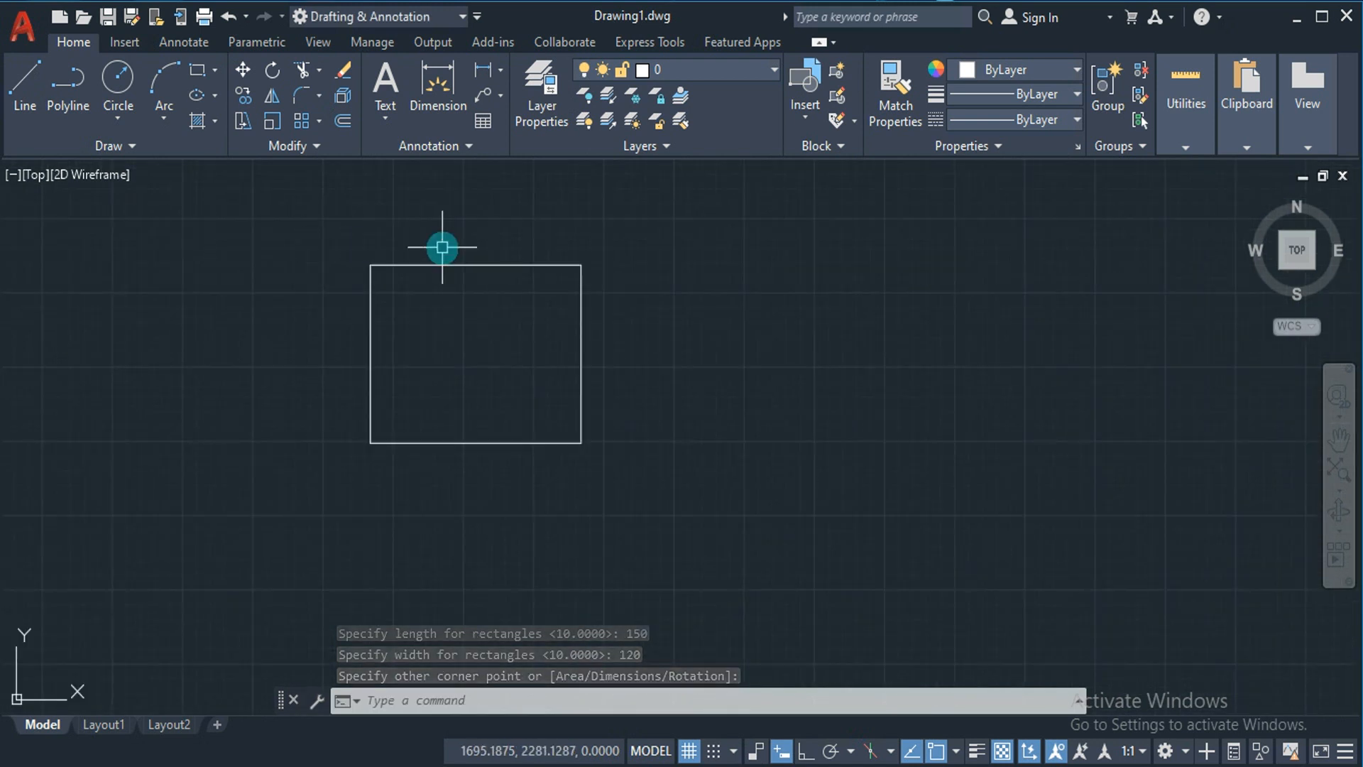
{"action": "type", "text": "DIMLIN"}
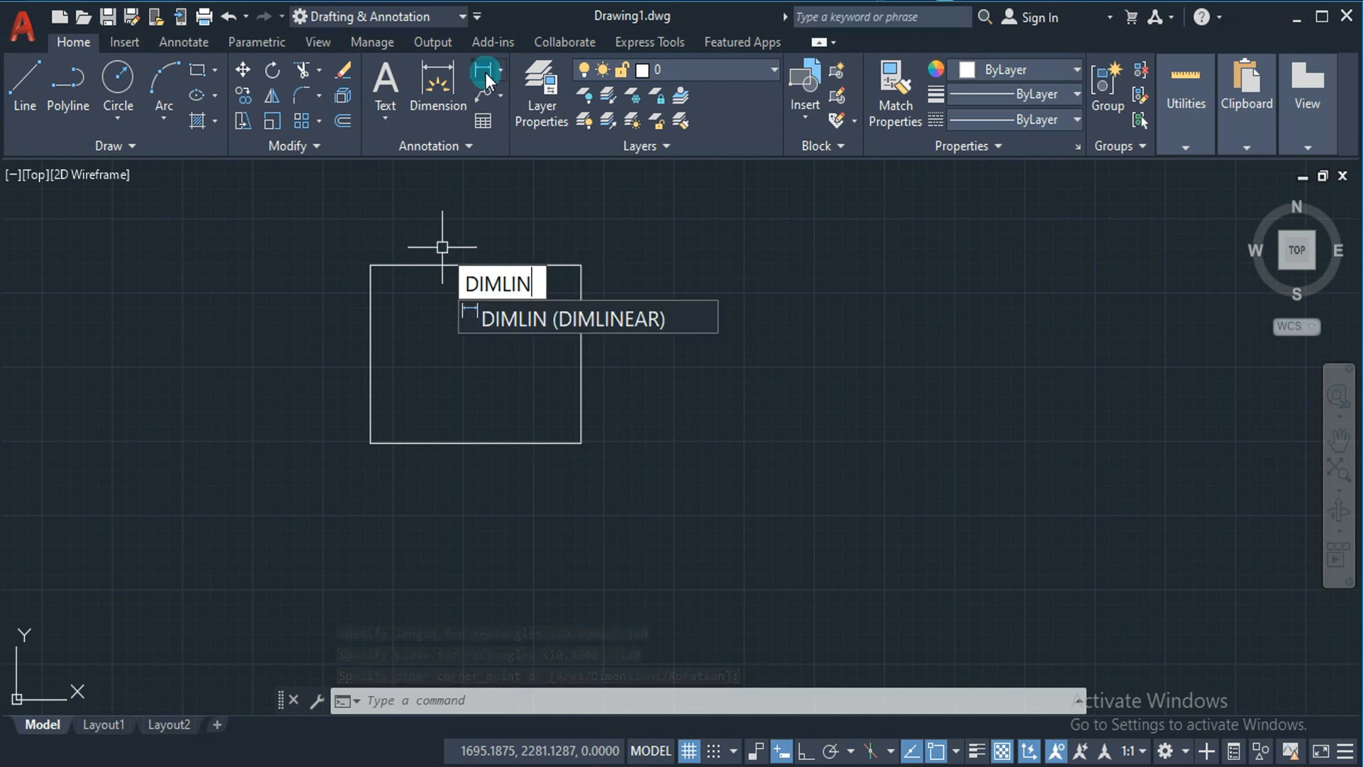
{"action": "key", "text": "Return"}
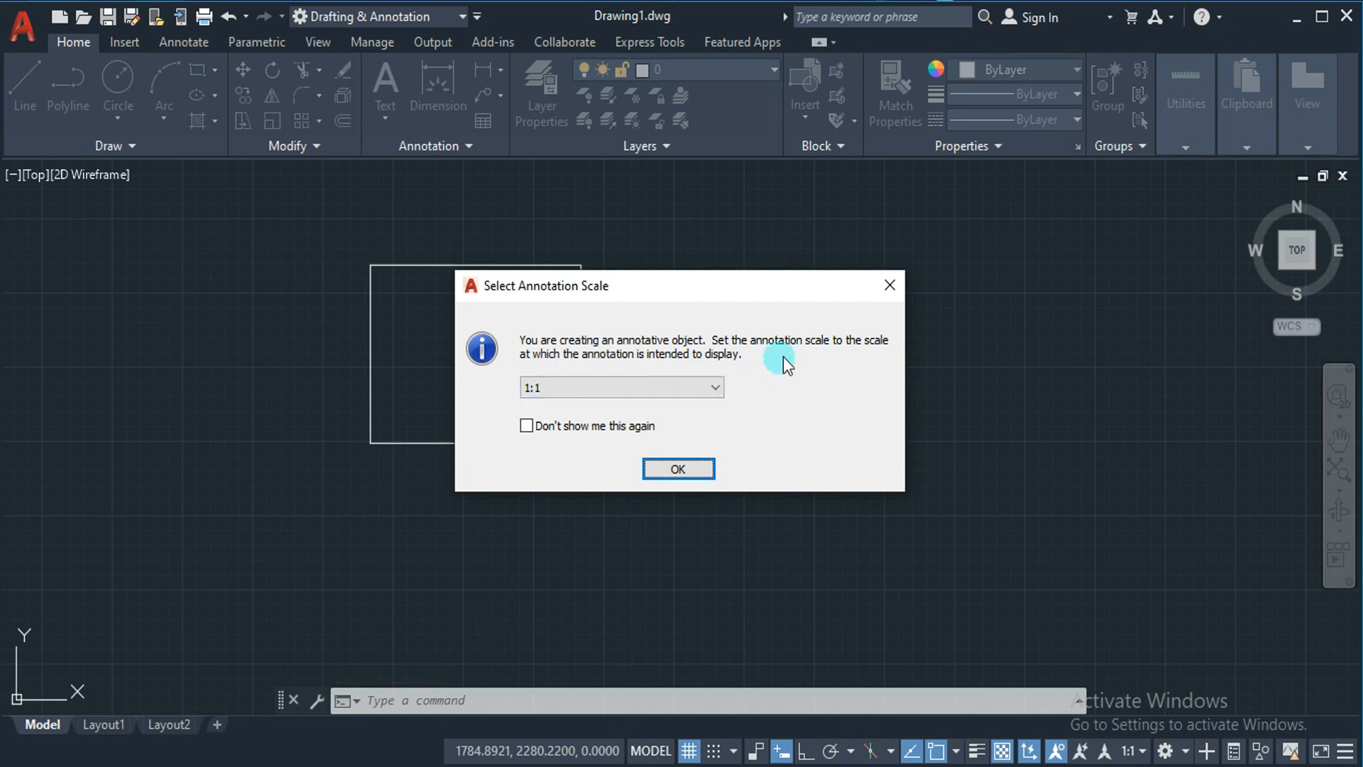
{"action": "left_click", "coordinate": [556, 393]}
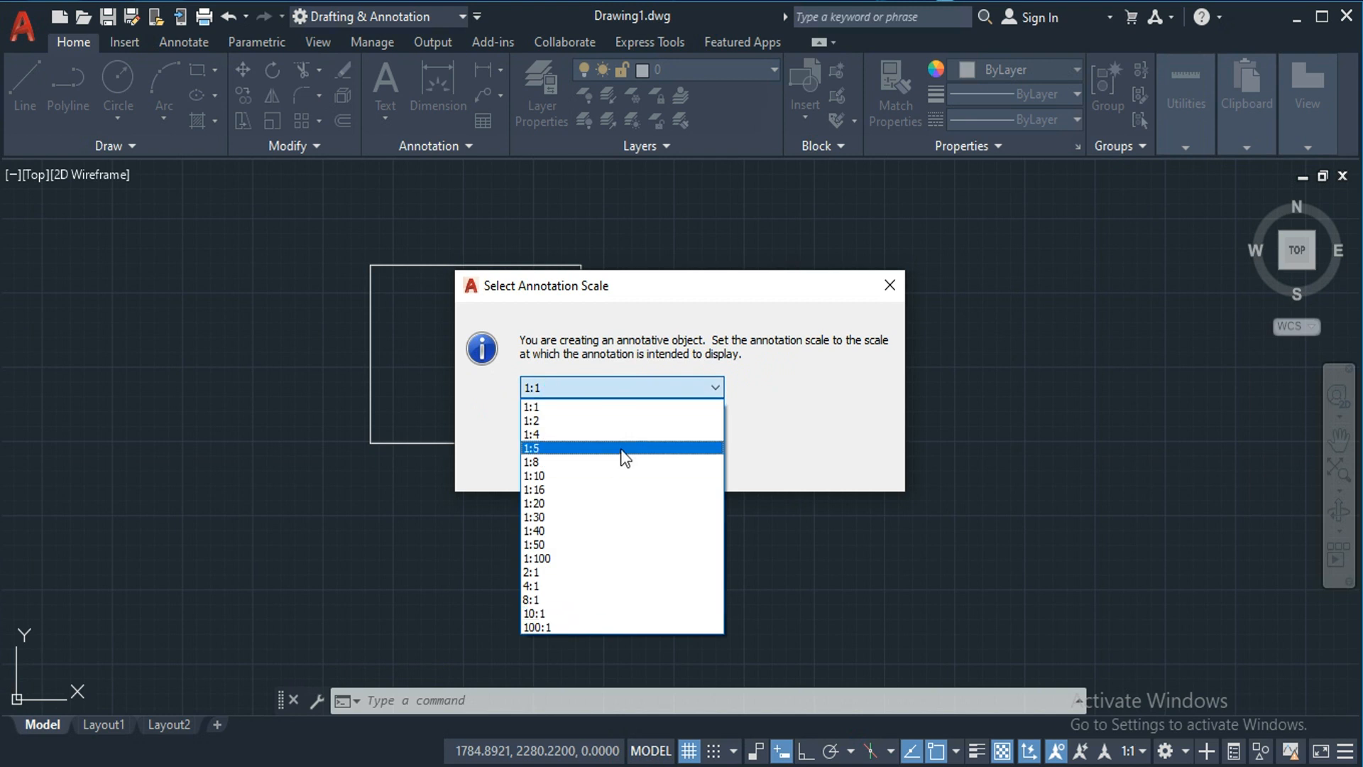
{"action": "left_click", "coordinate": [841, 454]}
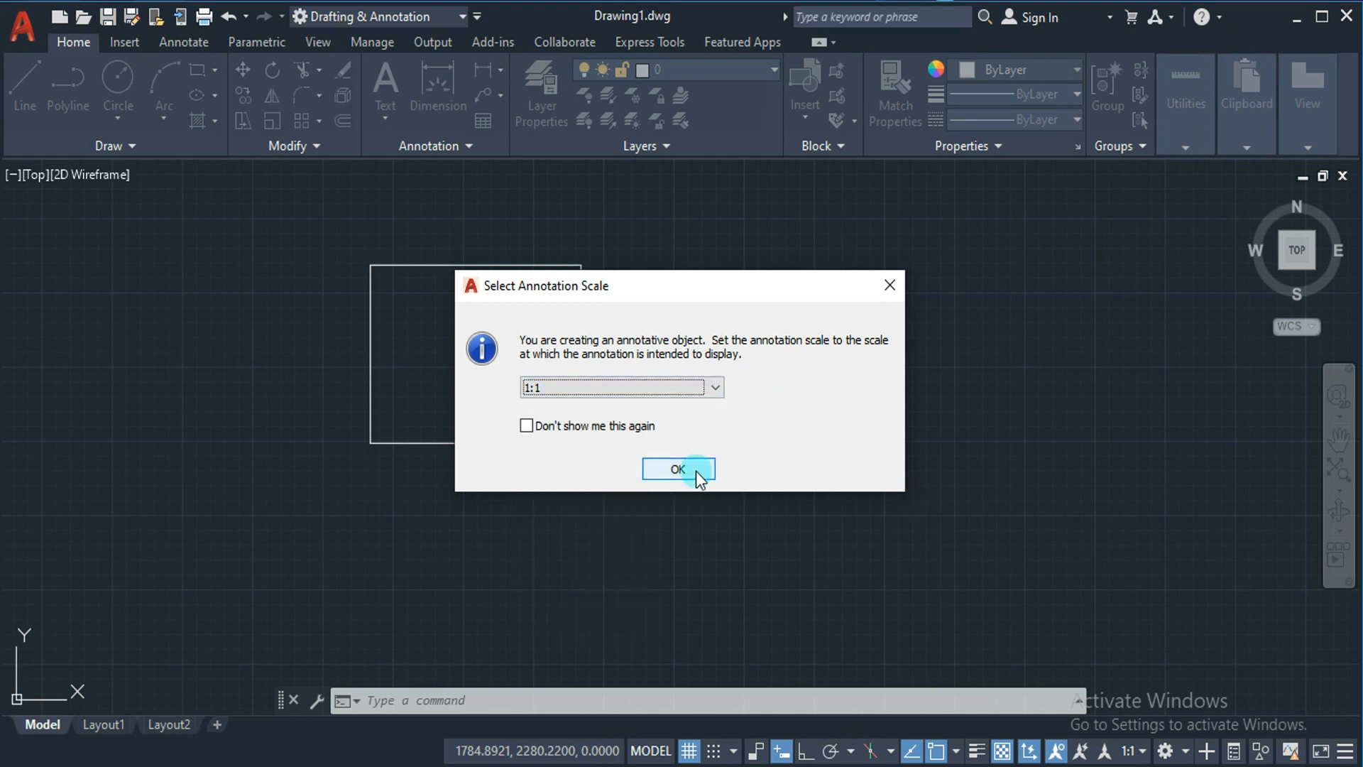
{"action": "left_click", "coordinate": [678, 470]}
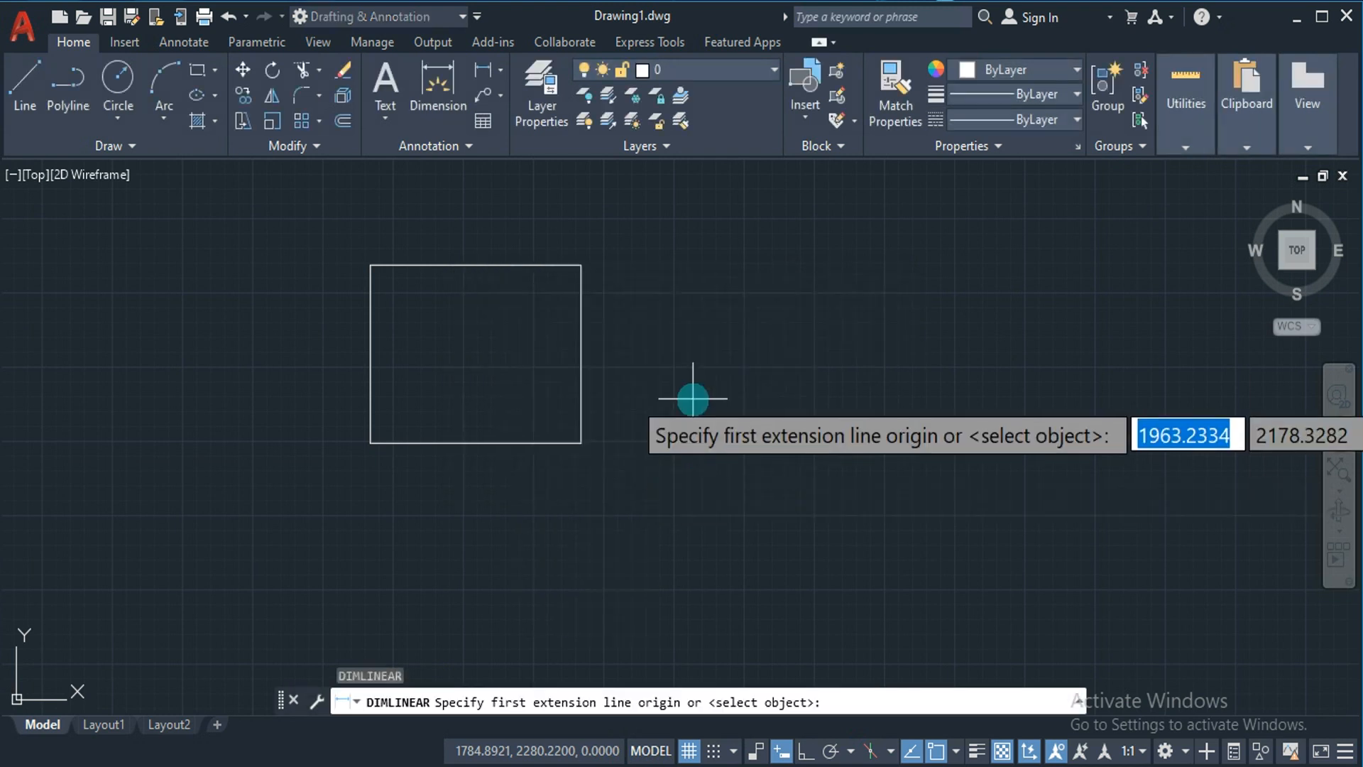
{"action": "left_click", "coordinate": [581, 264]}
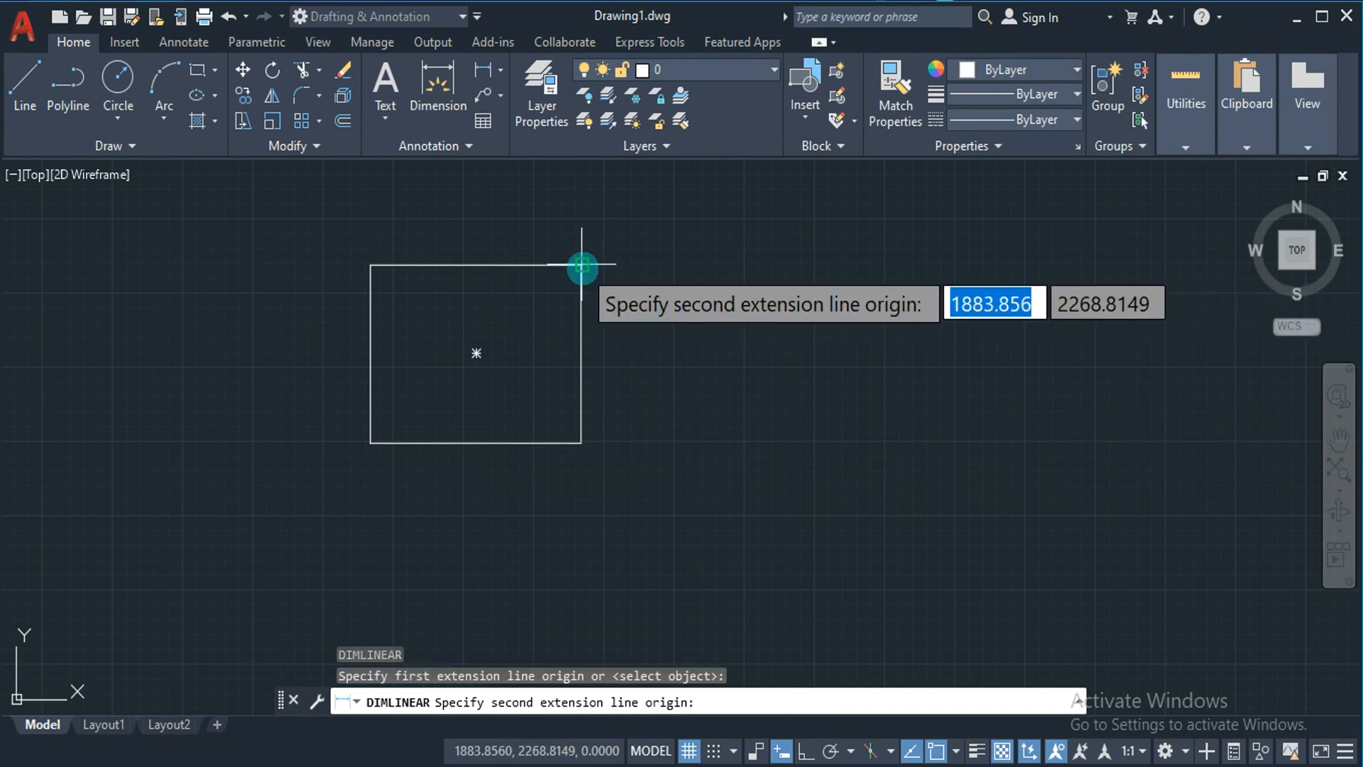
{"action": "left_click", "coordinate": [581, 444]}
{"action": "left_click", "coordinate": [665, 348]}
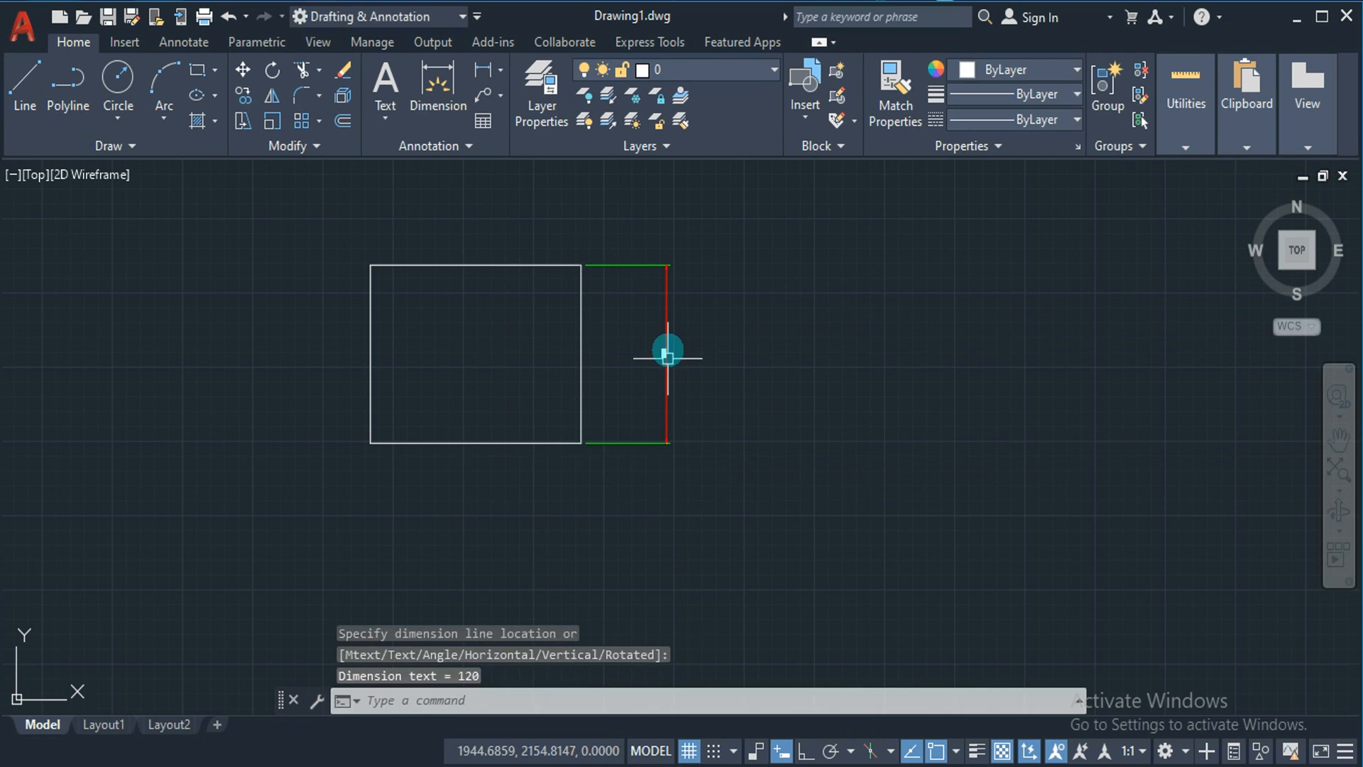
Examine the rectangle's vertical dimension up close, including its text, dimension line and extension lines.
{"action": "scroll", "coordinate": [667, 348], "scroll_direction": "down", "scroll_amount": 8}
{"action": "scroll", "coordinate": [667, 345], "scroll_direction": "down", "scroll_amount": 10}
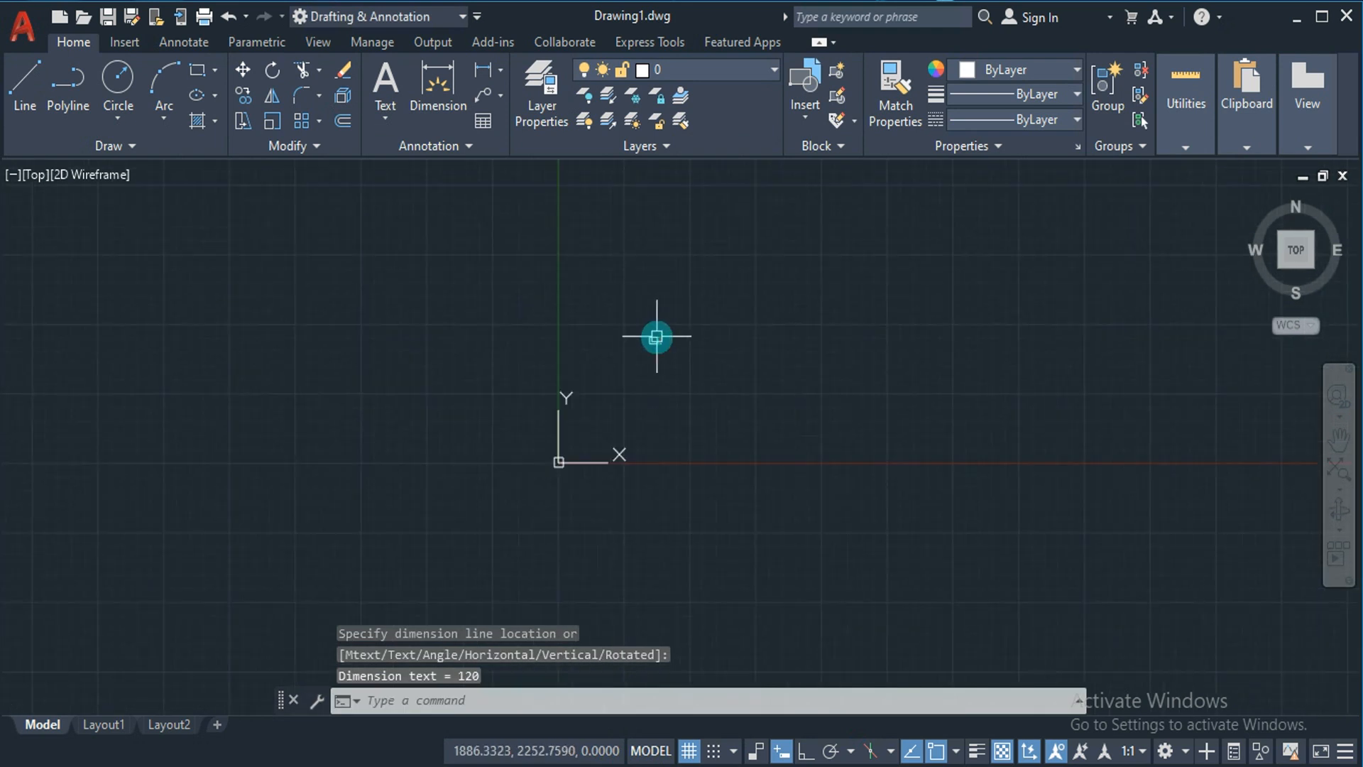
{"action": "scroll", "coordinate": [655, 331], "scroll_direction": "down", "scroll_amount": 3}
{"action": "scroll", "coordinate": [656, 330], "scroll_direction": "up", "scroll_amount": 2}
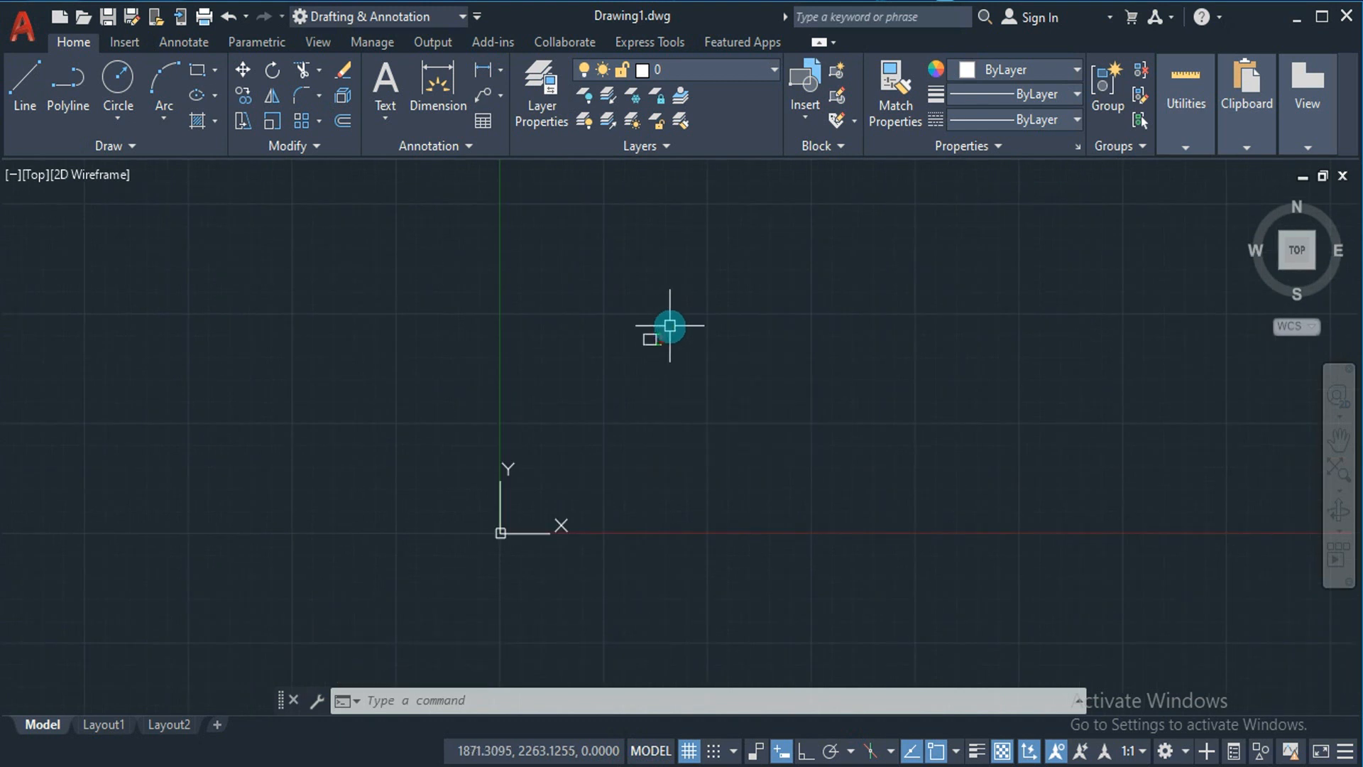
{"action": "scroll", "coordinate": [667, 328], "scroll_direction": "up", "scroll_amount": 3}
{"action": "scroll", "coordinate": [668, 327], "scroll_direction": "down", "scroll_amount": 5}
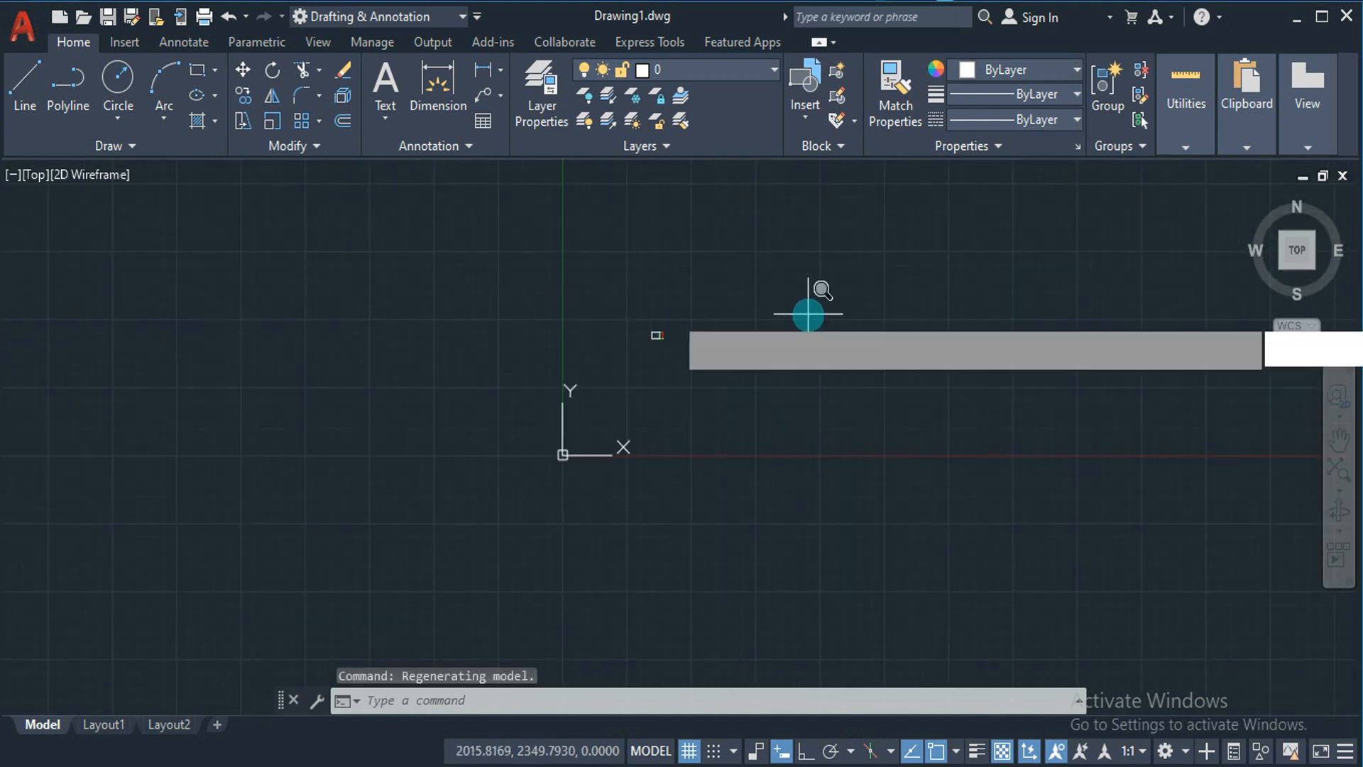
{"action": "type", "text": "z"}
{"action": "key", "text": "Return"}
{"action": "type", "text": "w"}
{"action": "key", "text": "Return"}
{"action": "left_click", "coordinate": [641, 325]}
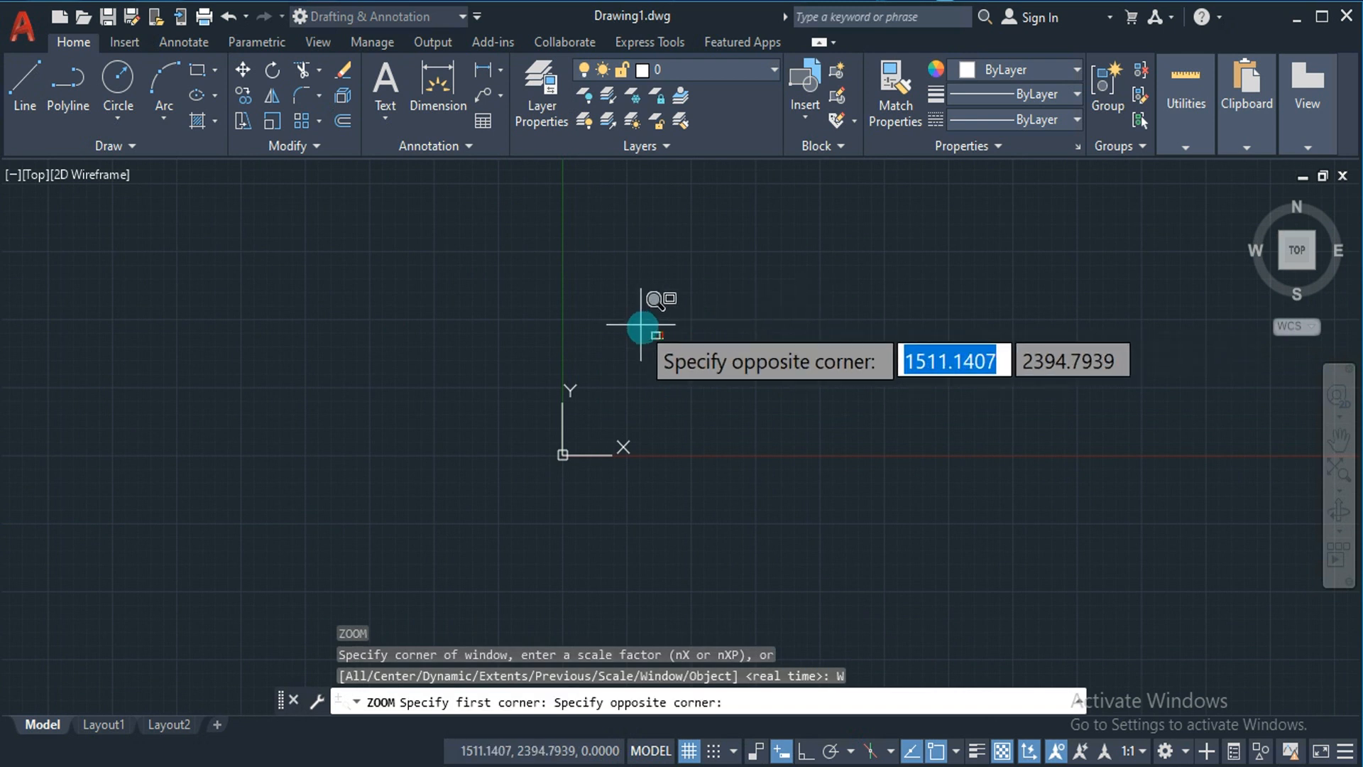
{"action": "left_click", "coordinate": [685, 348]}
{"action": "type", "text": "z"}
{"action": "key", "text": "Return"}
{"action": "type", "text": "w"}
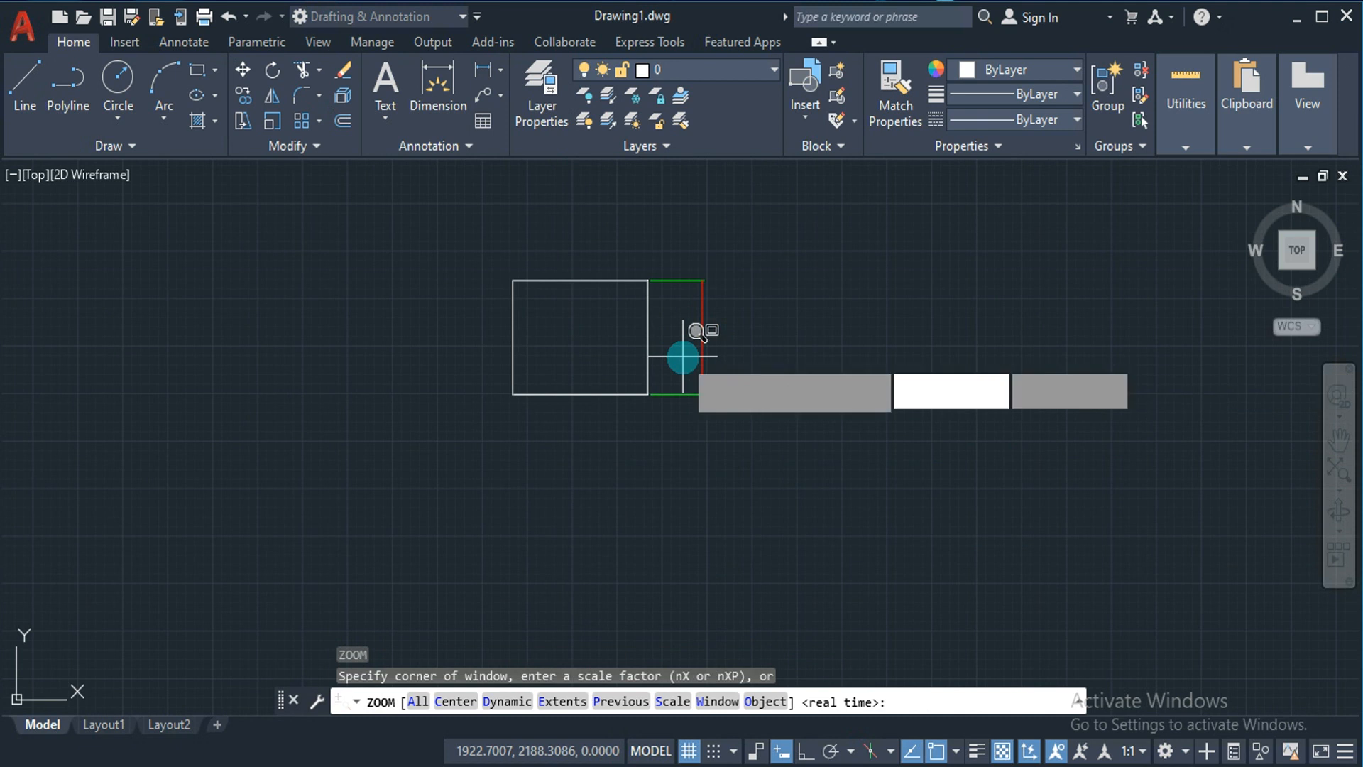
{"action": "key", "text": "Return"}
{"action": "left_click", "coordinate": [496, 250]}
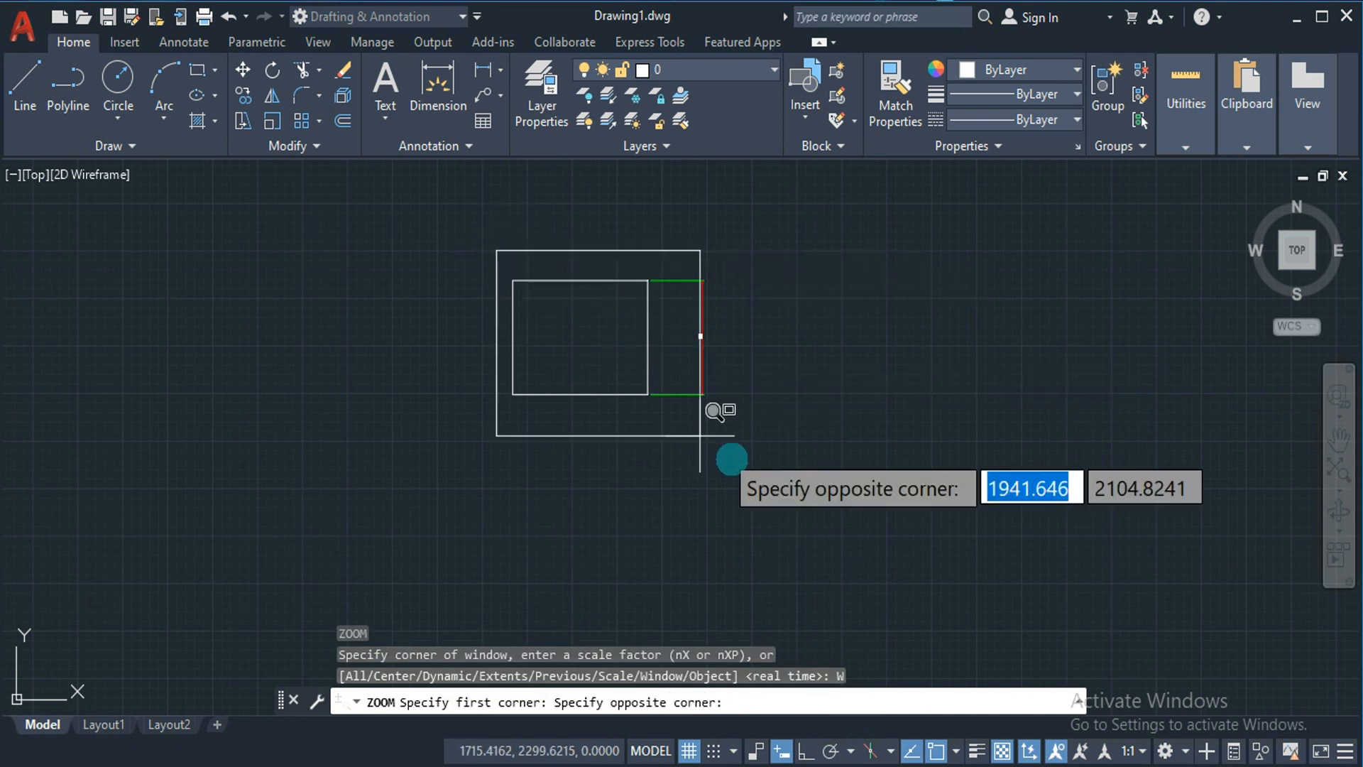
{"action": "left_click", "coordinate": [759, 460]}
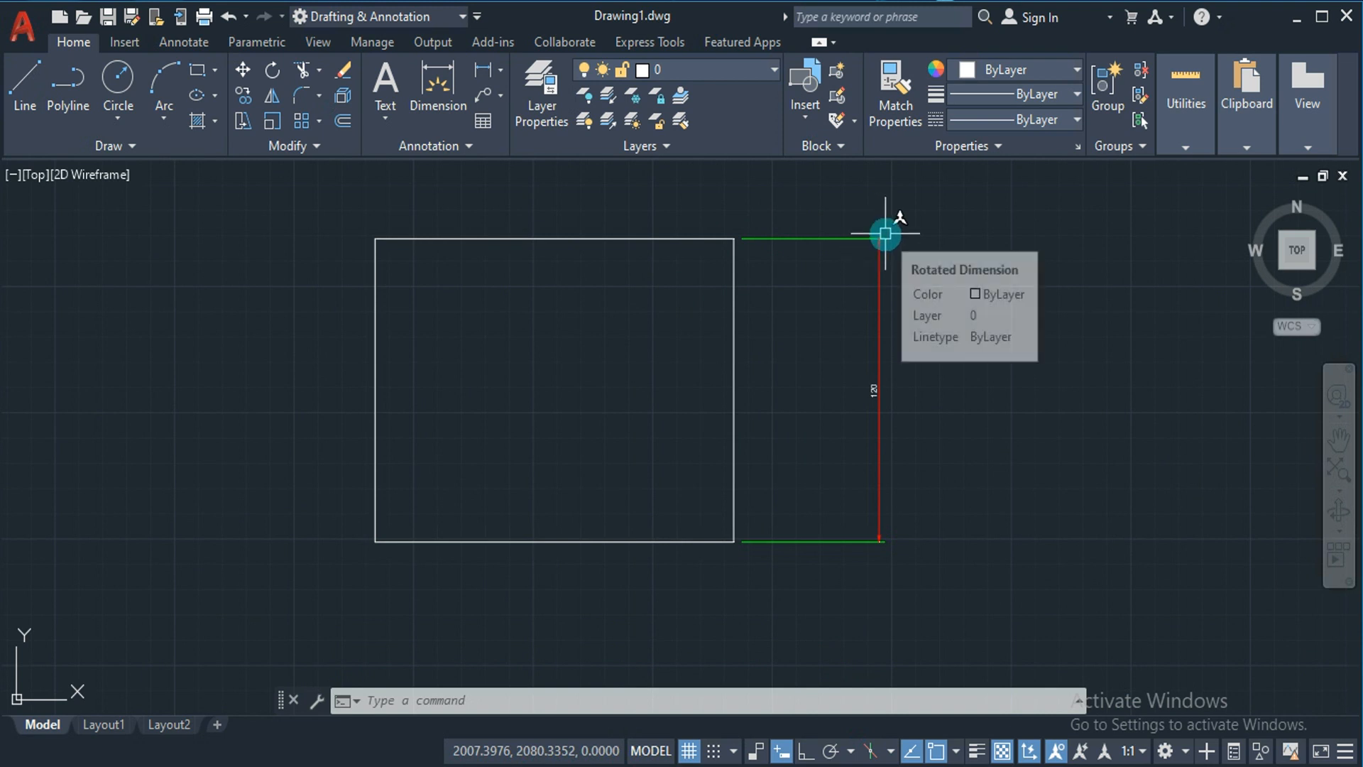
Inspect the upper end of the vertical dimension for the extension beyond the dimension line and the offset from the rectangle's corner.
{"action": "type", "text": "z"}
{"action": "key", "text": "Return"}
{"action": "type", "text": "w"}
{"action": "key", "text": "Return"}
{"action": "left_click", "coordinate": [856, 211]}
{"action": "left_click", "coordinate": [925, 374]}
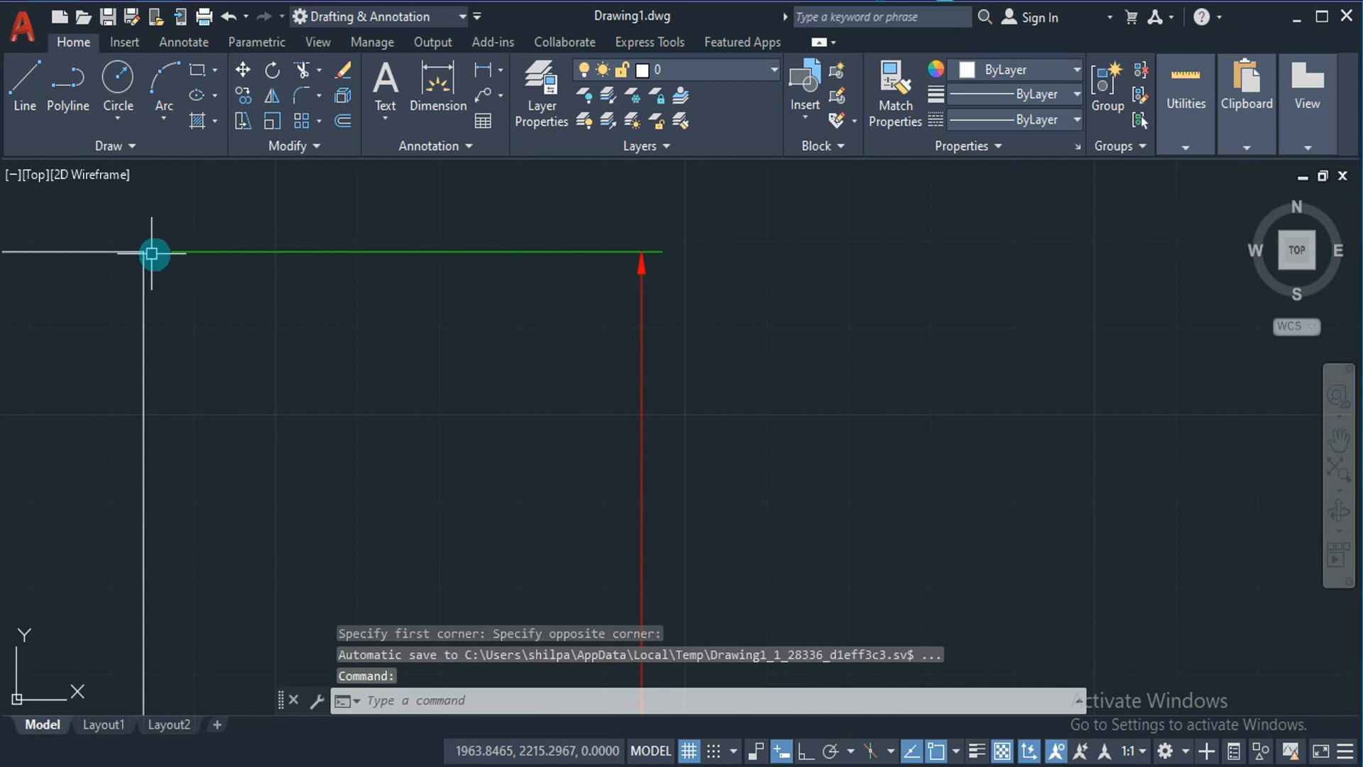
Draw a centre-radius circle with a radius of about 46 near the middle of the rectangle.
{"action": "scroll", "coordinate": [511, 314], "scroll_direction": "down", "scroll_amount": 5}
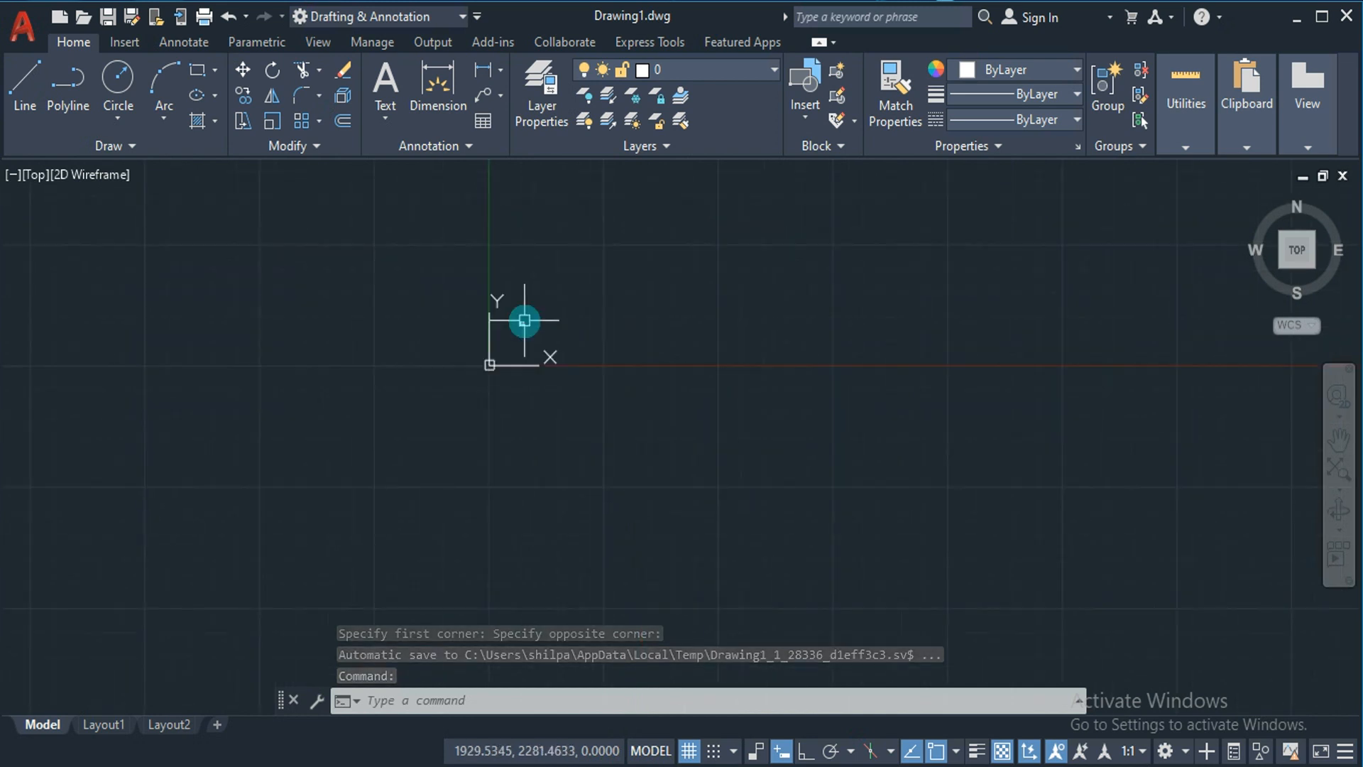
{"action": "left_click", "coordinate": [1308, 249]}
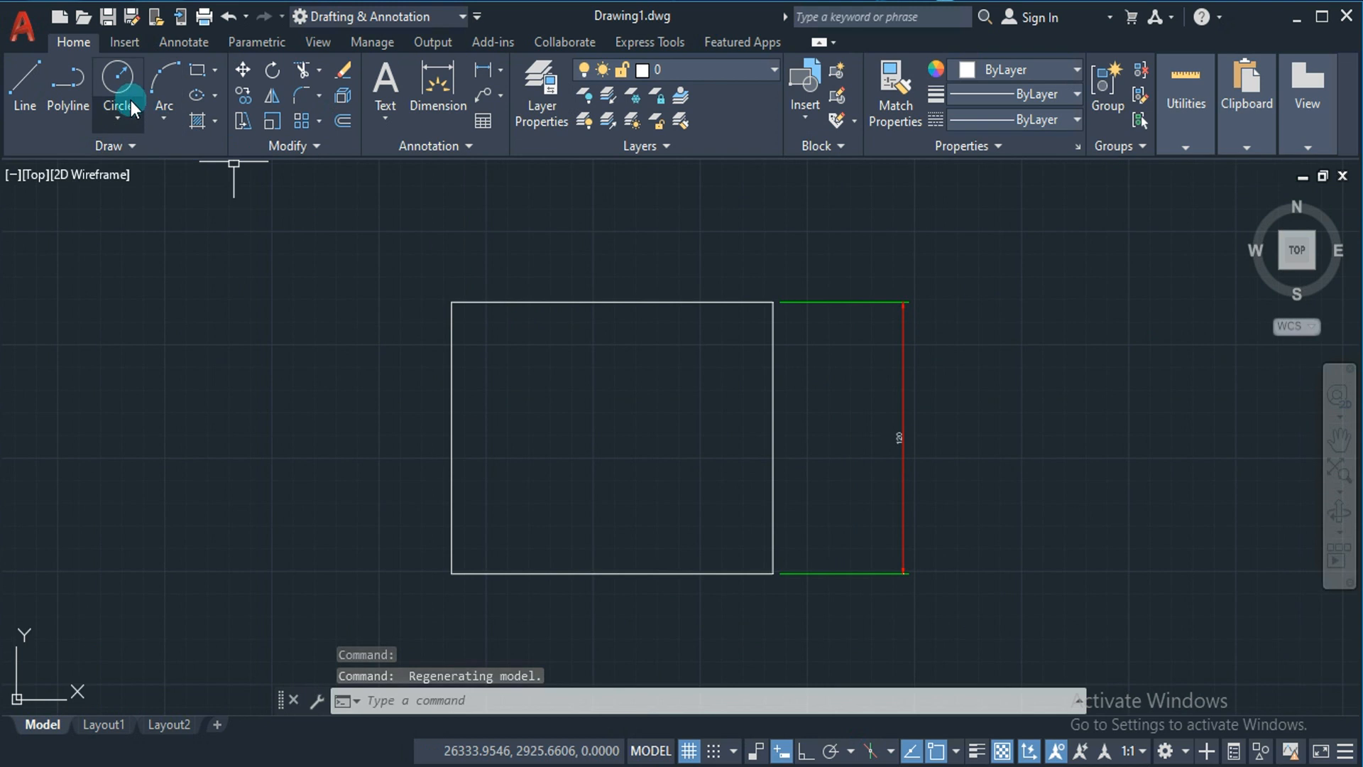
{"action": "left_click", "coordinate": [127, 118]}
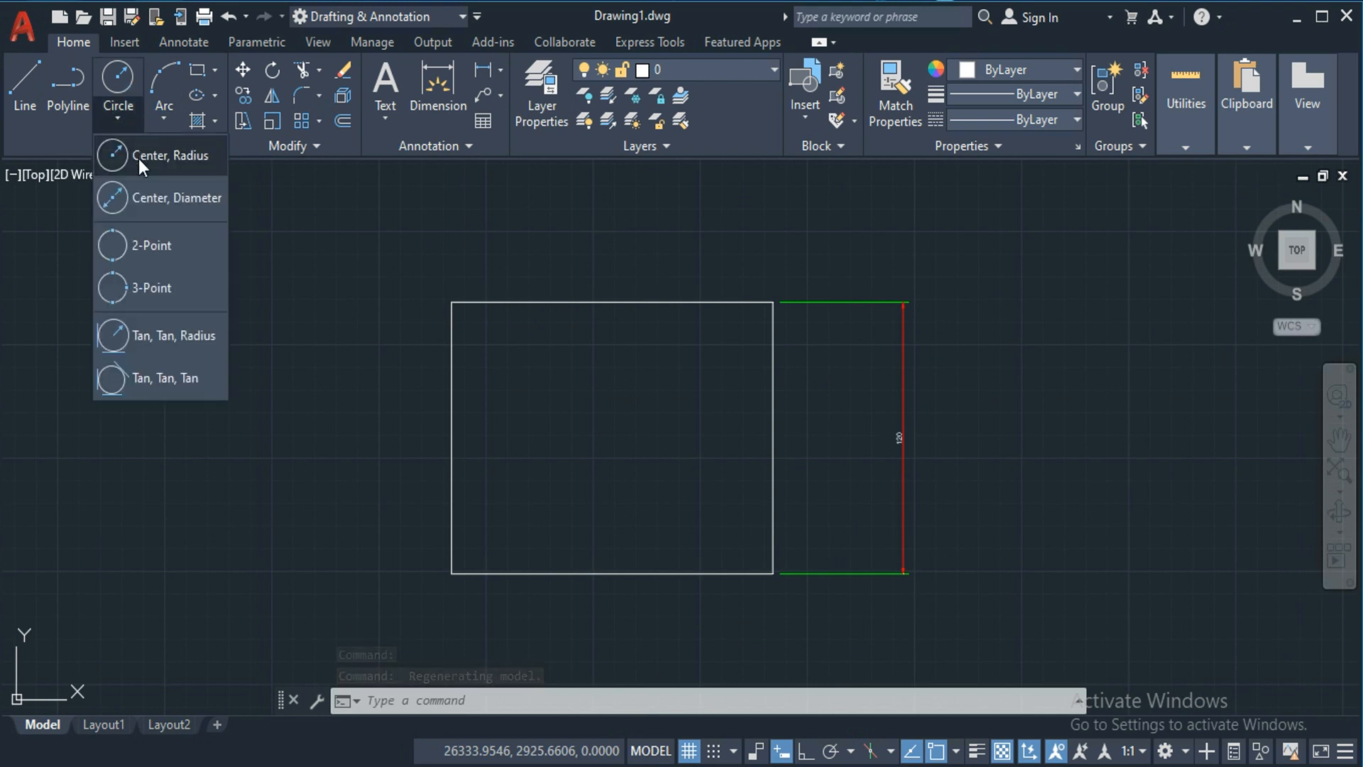
{"action": "left_click", "coordinate": [142, 148]}
{"action": "left_click", "coordinate": [602, 435]}
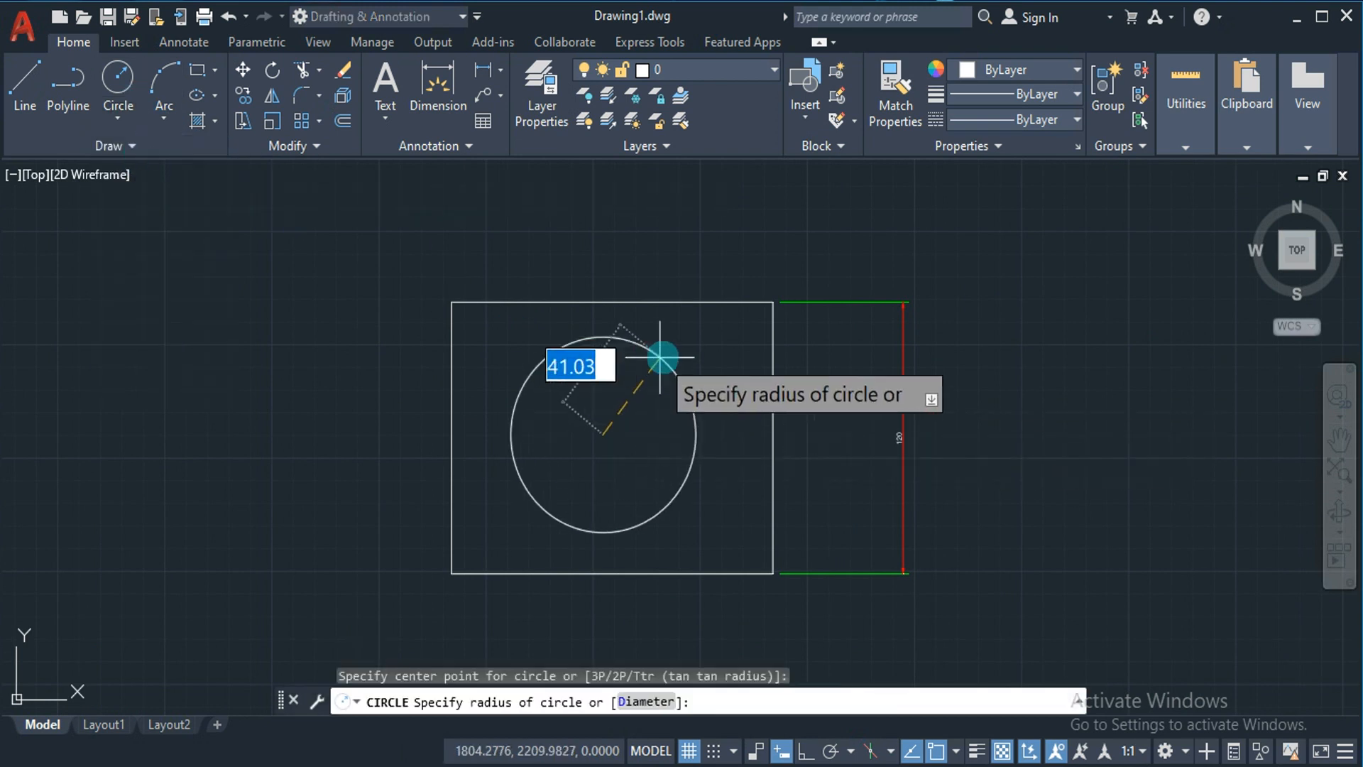
{"action": "left_click", "coordinate": [666, 355]}
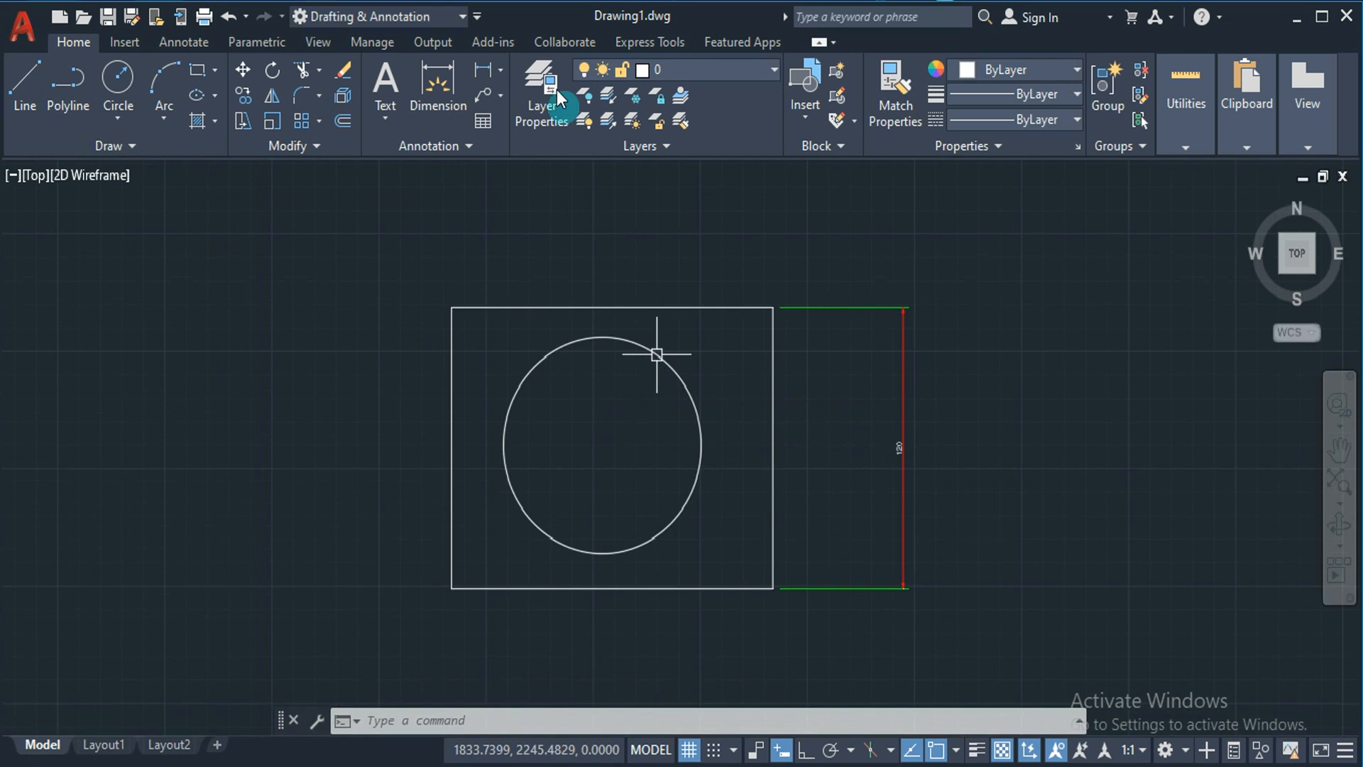
Add a radius dimension to the circle, placing its text outside the rectangle's left edge near the upper corner.
{"action": "left_click", "coordinate": [500, 68]}
{"action": "left_click", "coordinate": [494, 276]}
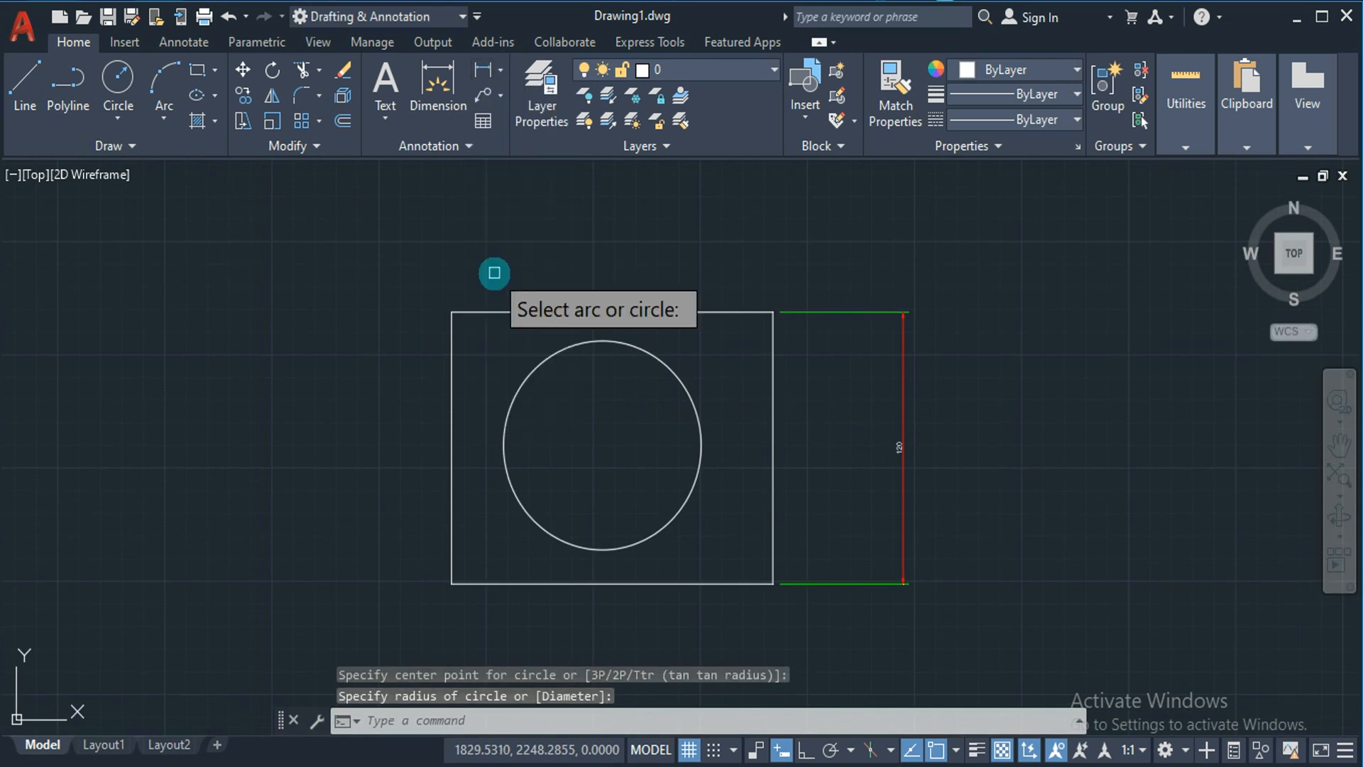
{"action": "left_click", "coordinate": [528, 363]}
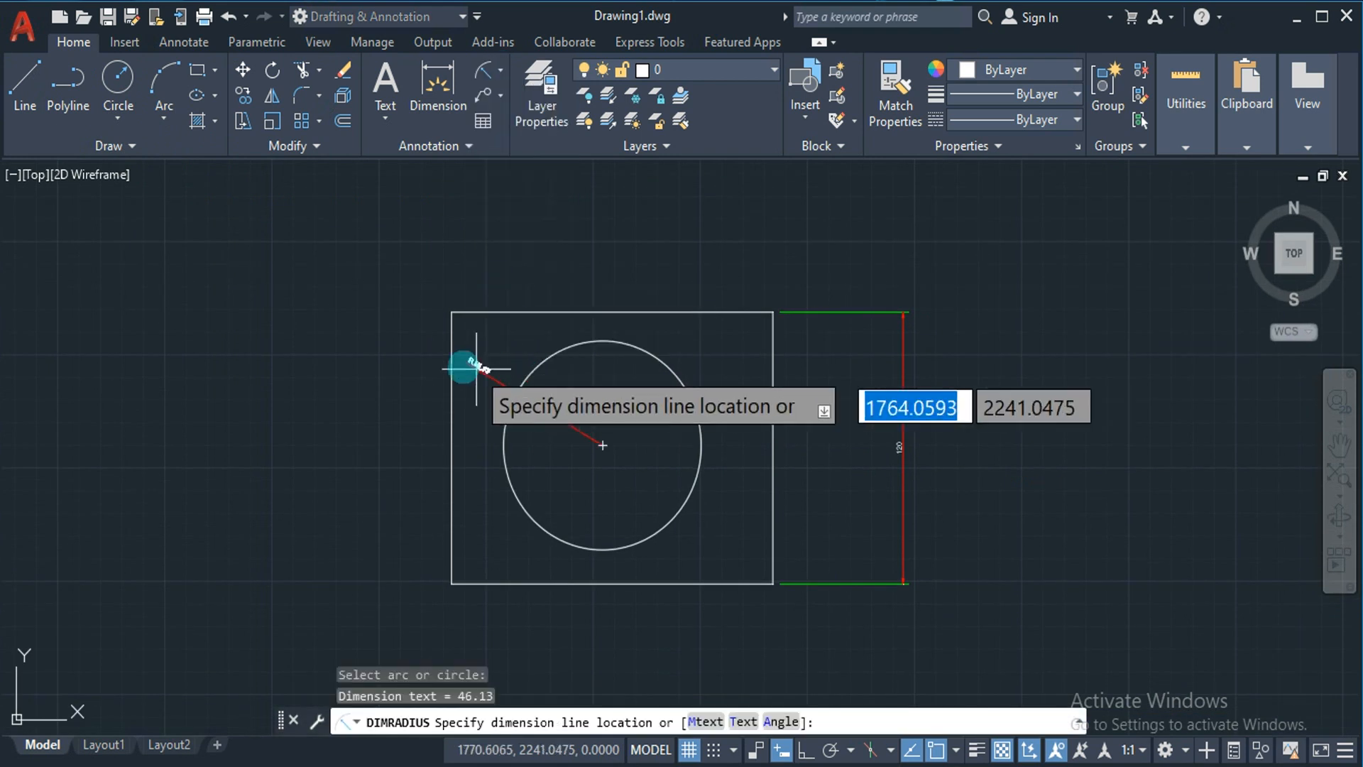
{"action": "left_click", "coordinate": [398, 348]}
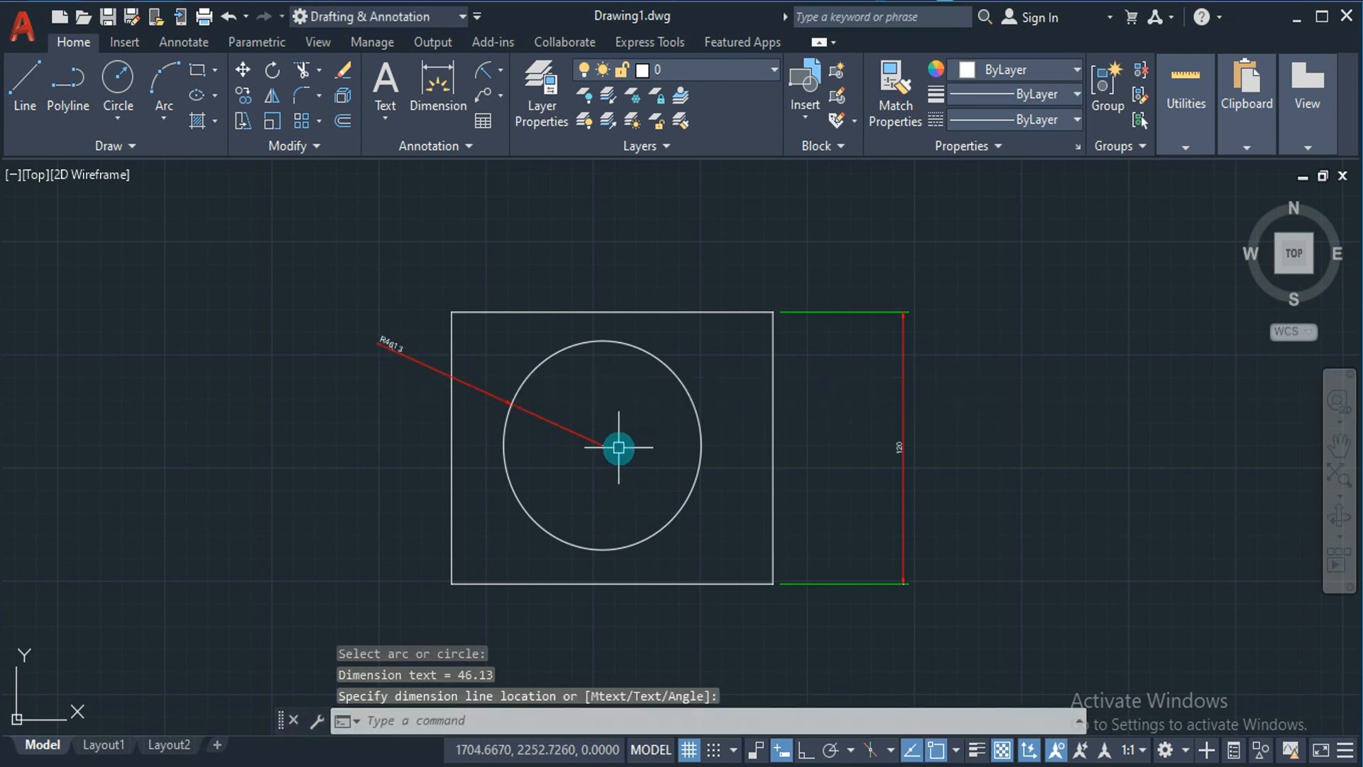
Inspect the radius dimension's end at the circle's centre up close and return to the full view.
{"action": "type", "text": "z"}
{"action": "key", "text": "Return"}
{"action": "type", "text": "w"}
{"action": "key", "text": "Return"}
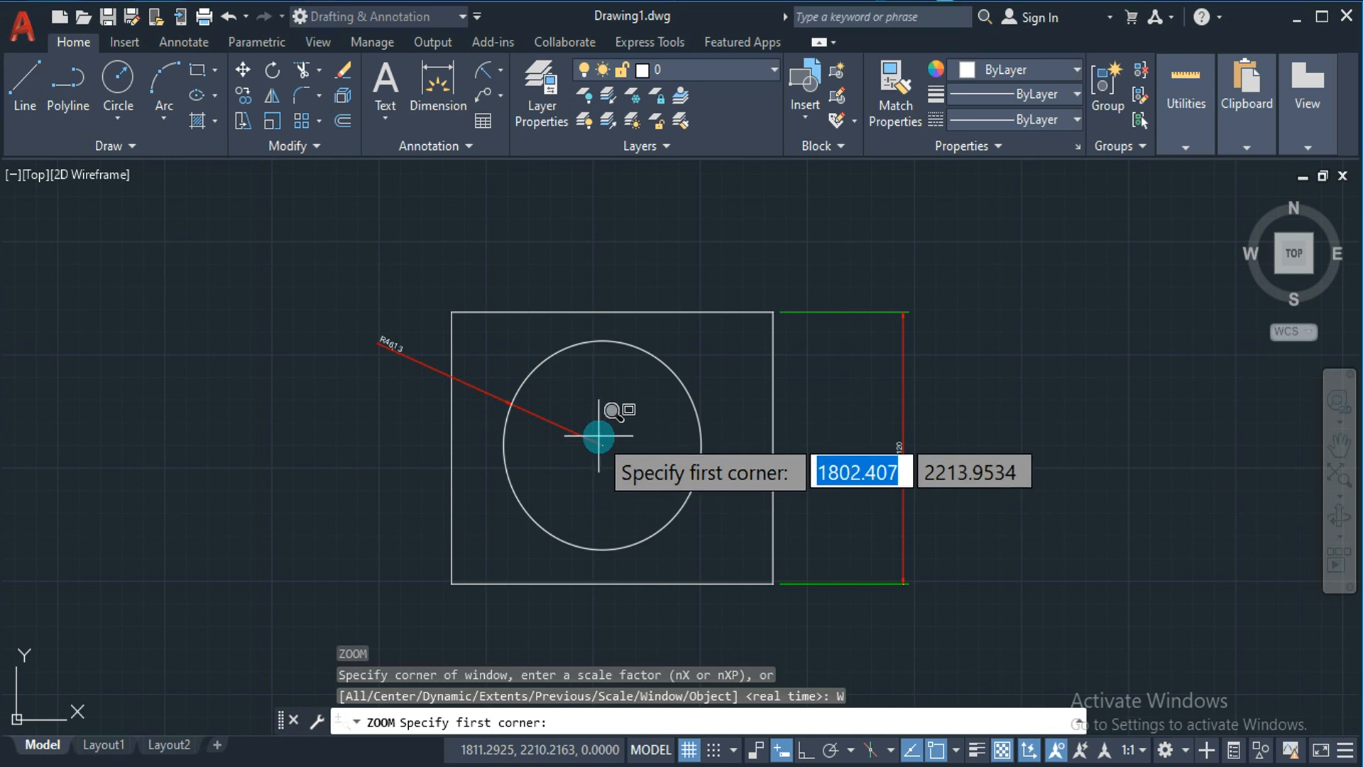
{"action": "left_click", "coordinate": [616, 451]}
{"action": "left_click", "coordinate": [618, 463]}
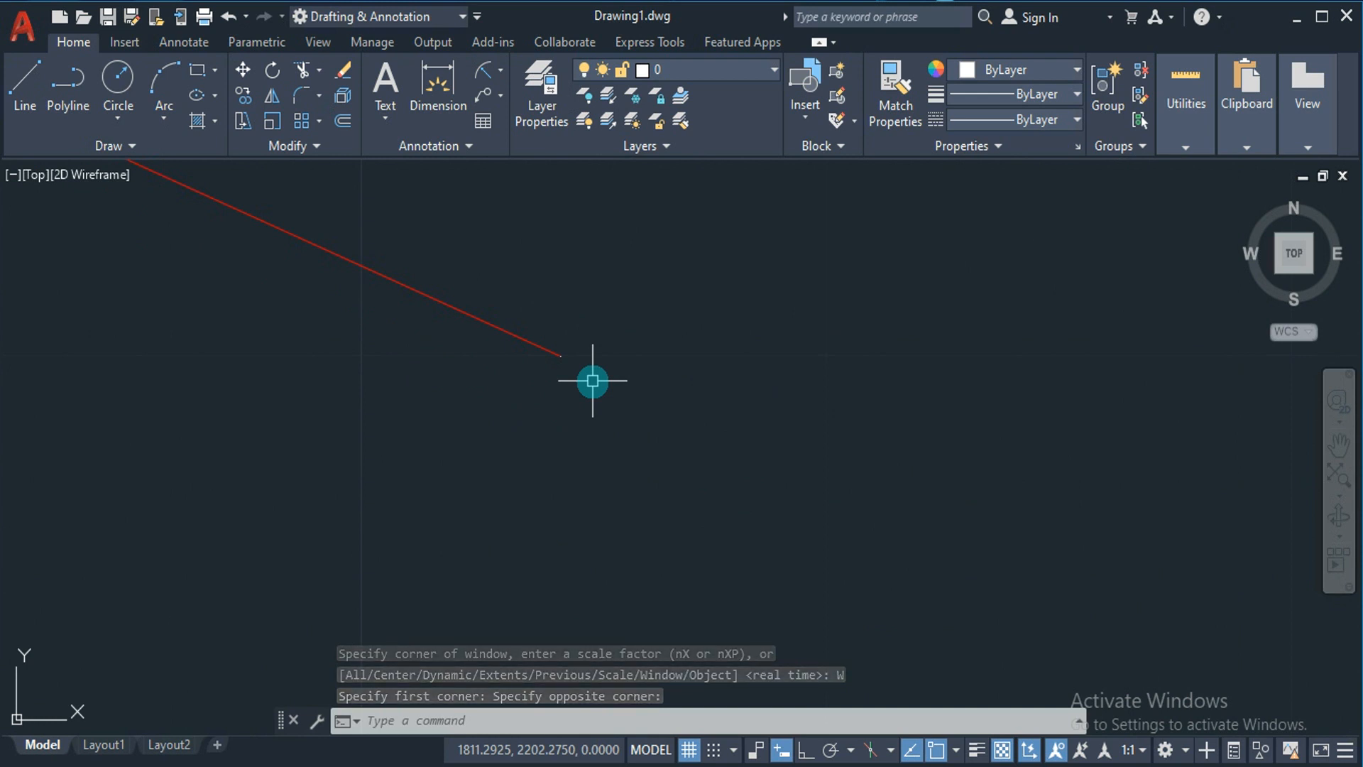
{"action": "left_click", "coordinate": [1296, 254]}
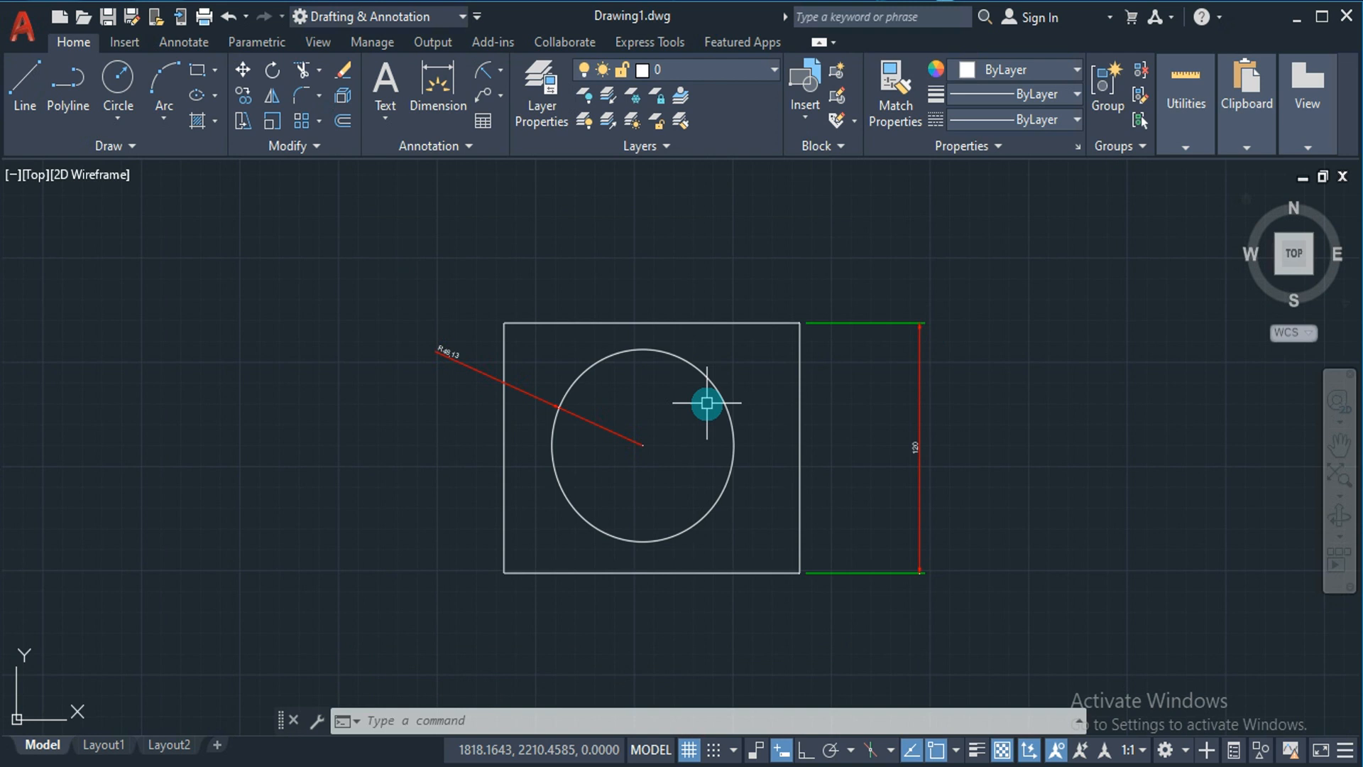
Open STYLE 1 for modification and bring up its symbols and arrows settings.
{"action": "type", "text": "d"}
{"action": "key", "text": "Return"}
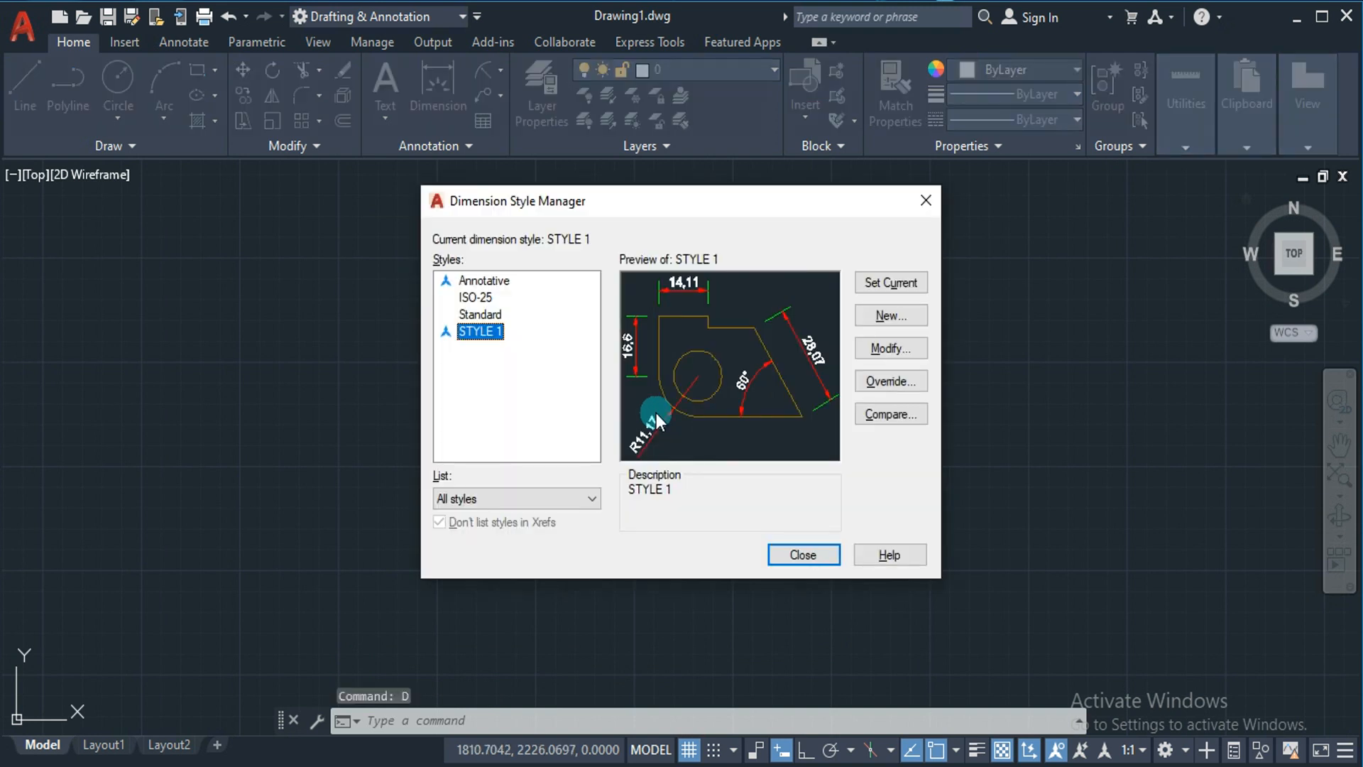
{"action": "left_click", "coordinate": [875, 351]}
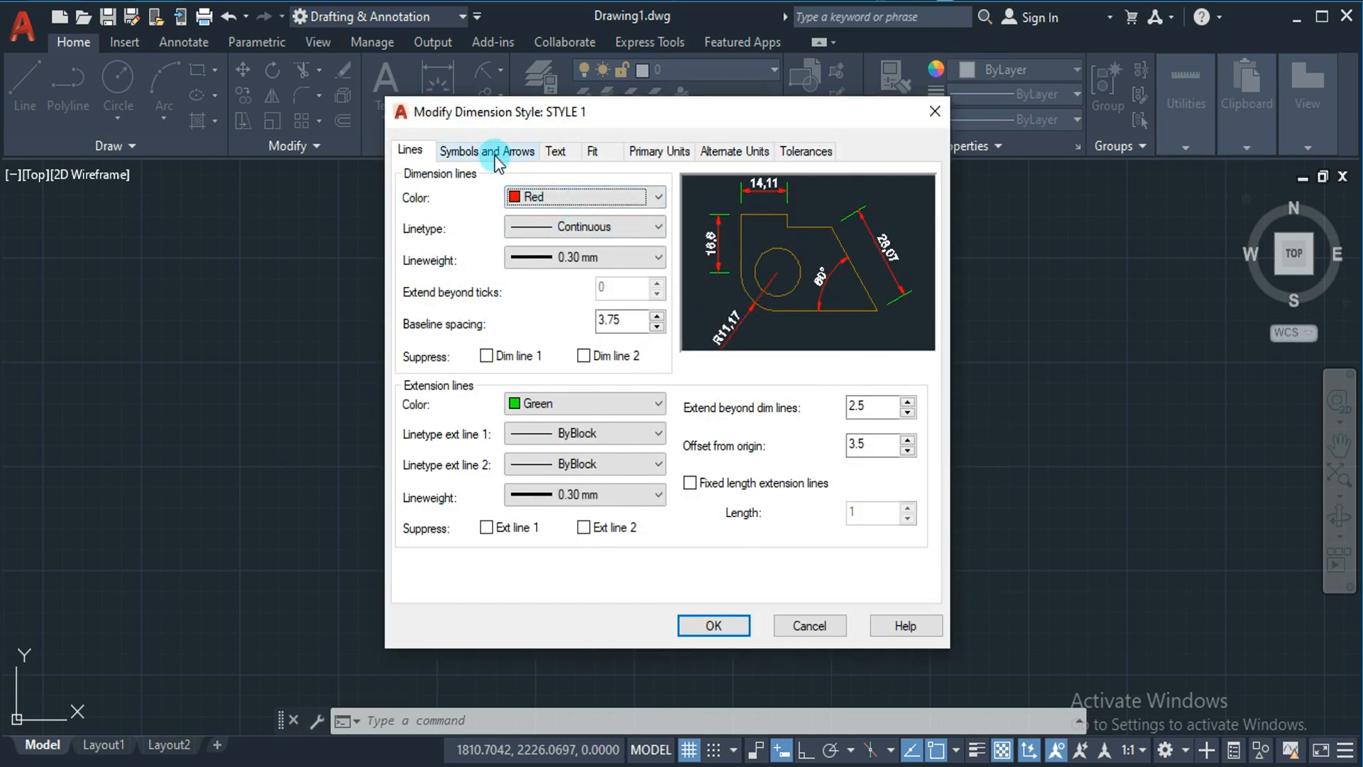
{"action": "left_click", "coordinate": [494, 152]}
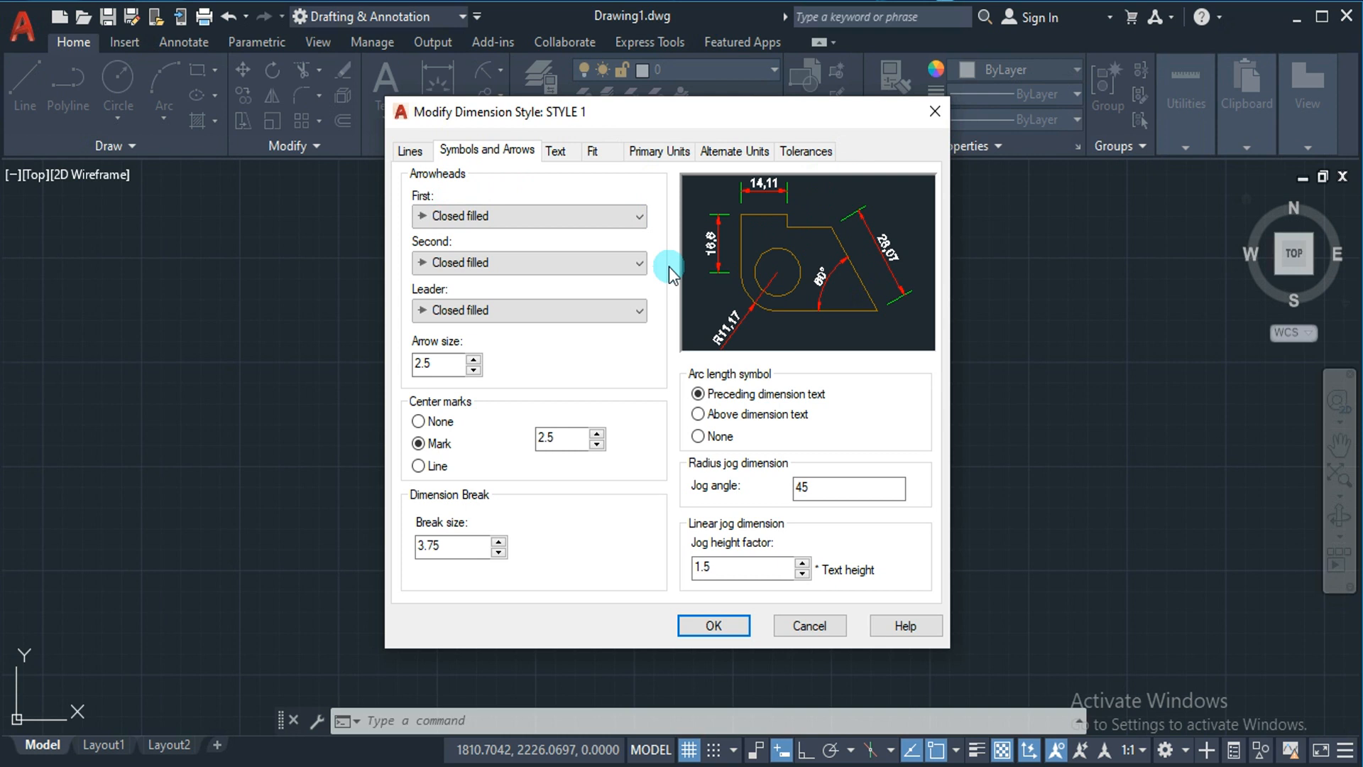
Set the first and second arrowheads to Closed blank and check whether the extension beyond ticks is editable.
{"action": "left_click", "coordinate": [564, 214]}
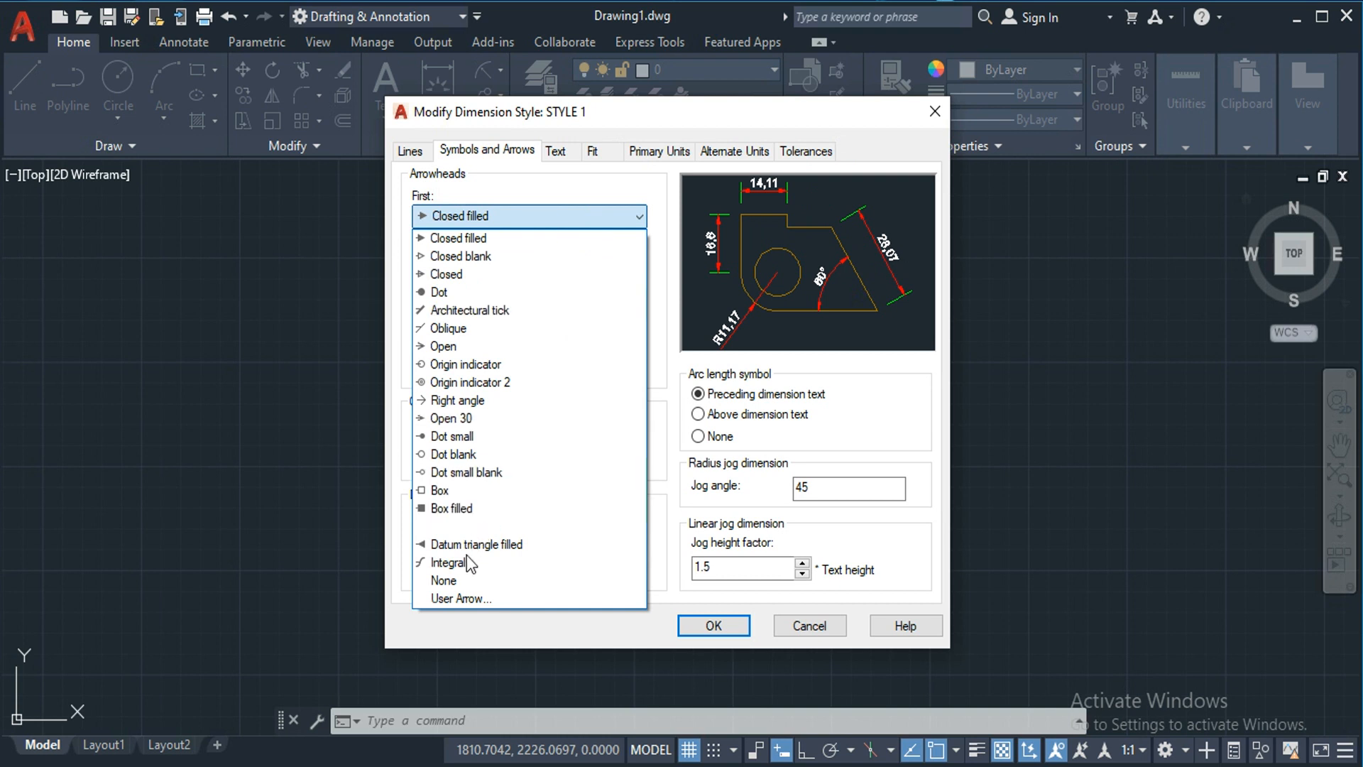
{"action": "left_click", "coordinate": [496, 255]}
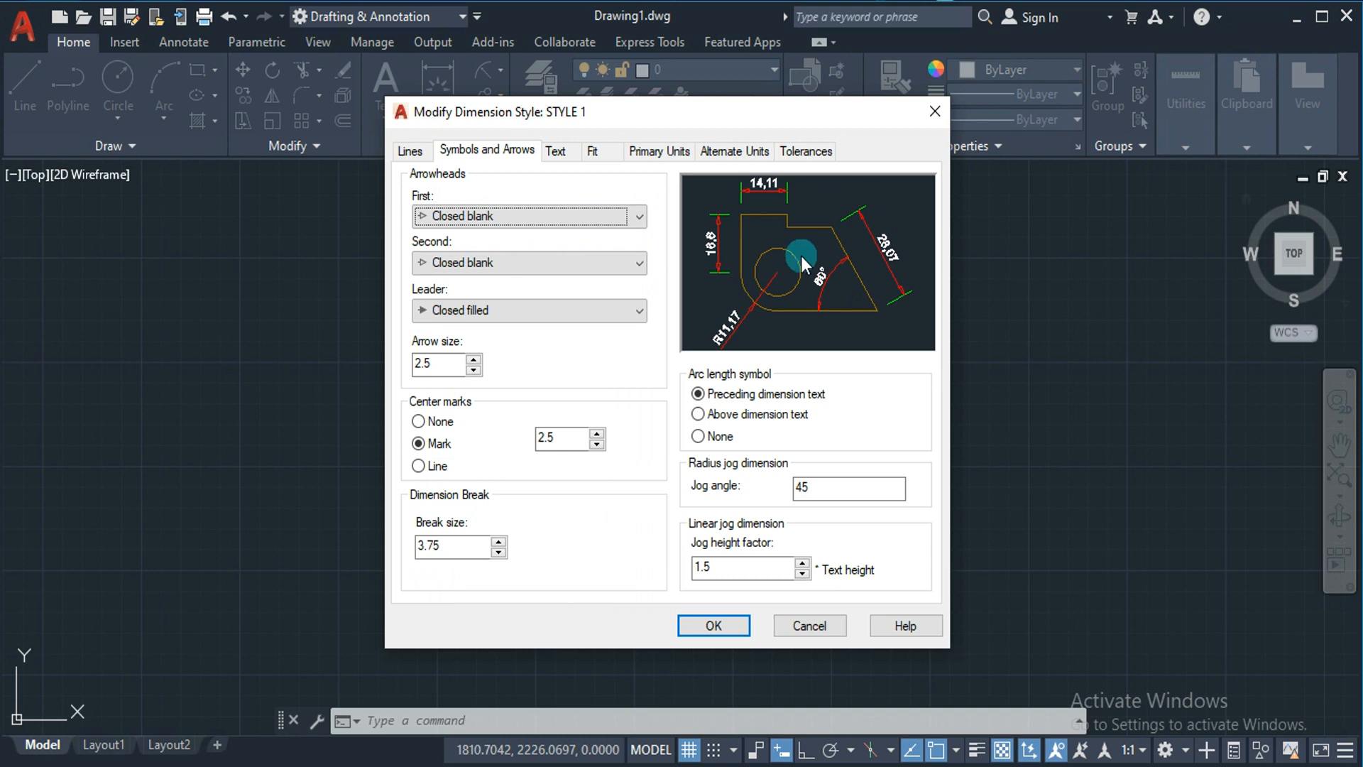
{"action": "left_click", "coordinate": [581, 227]}
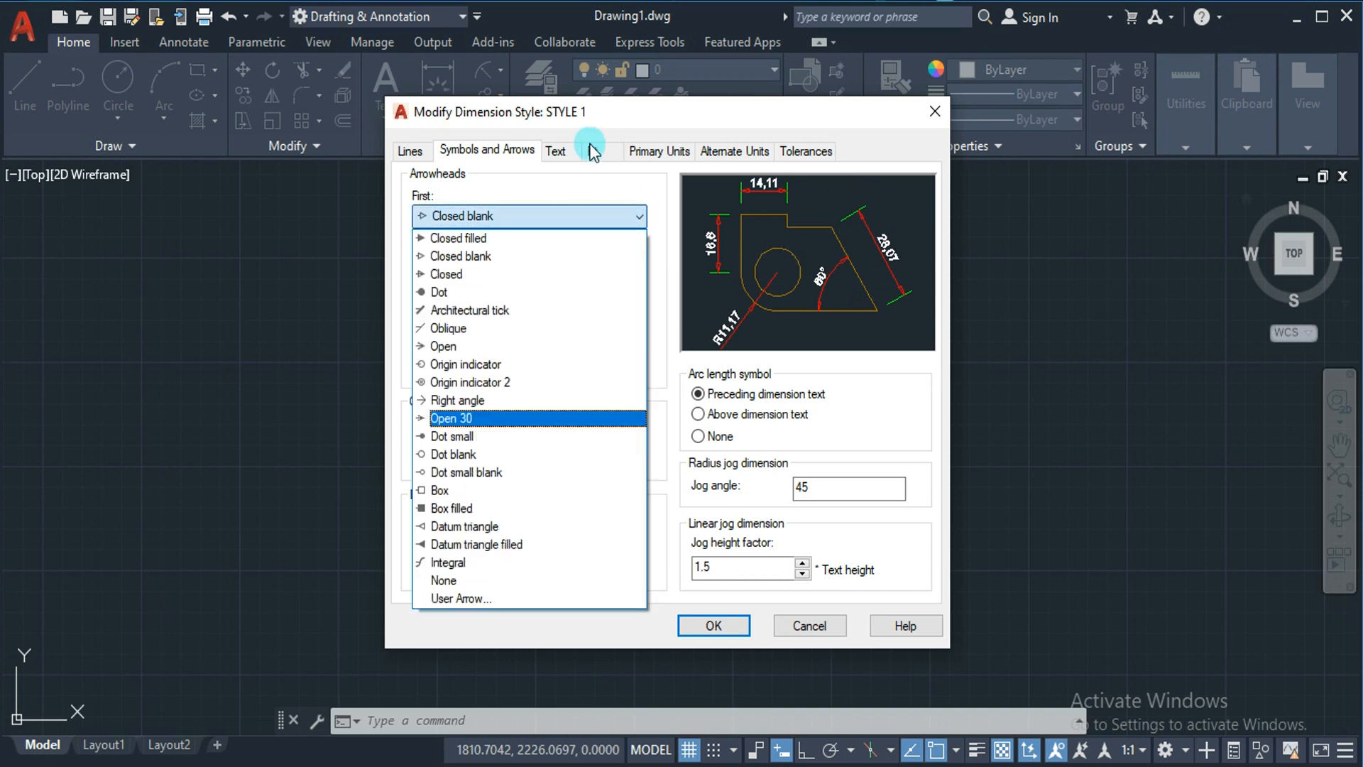
{"action": "left_click", "coordinate": [530, 213]}
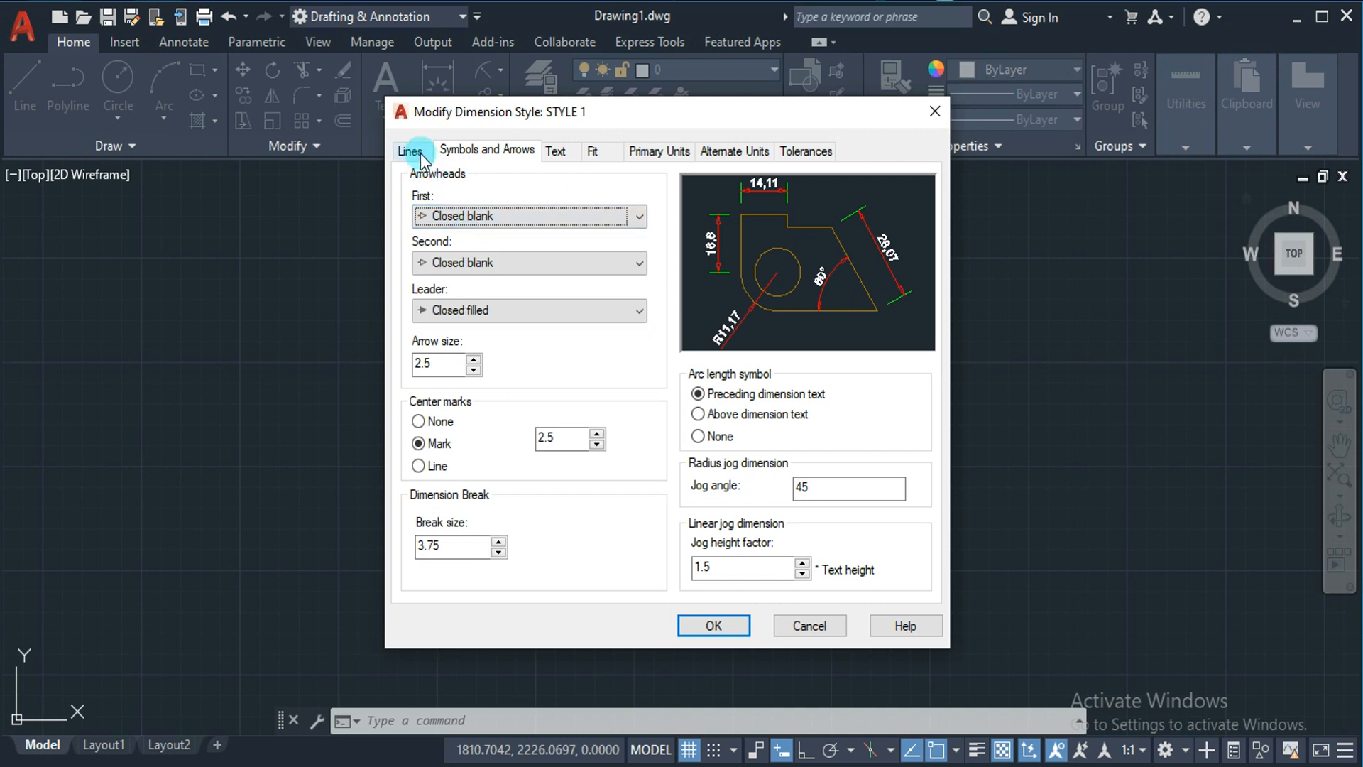
{"action": "left_click", "coordinate": [410, 151]}
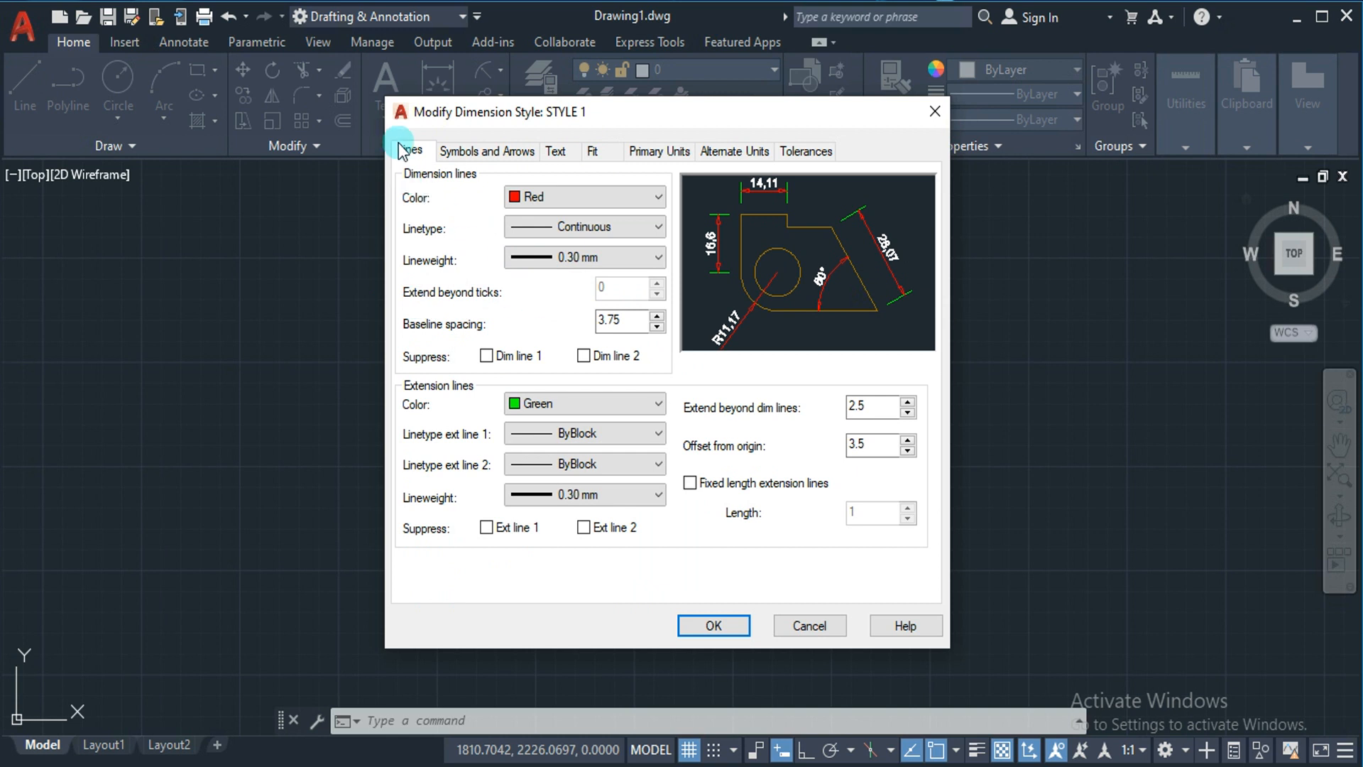
{"action": "left_click", "coordinate": [466, 151]}
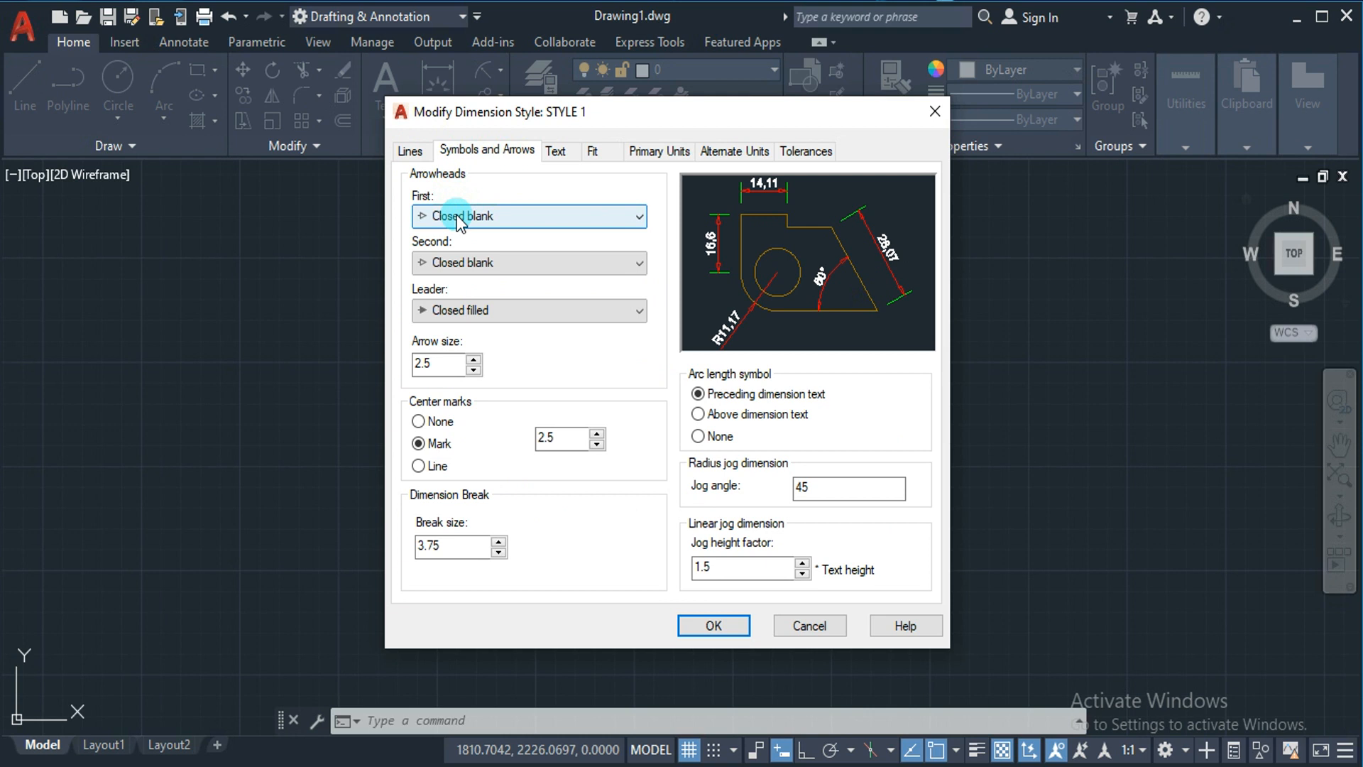
Set the first and second arrowheads of STYLE 1 to Architectural tick.
{"action": "left_click", "coordinate": [457, 214]}
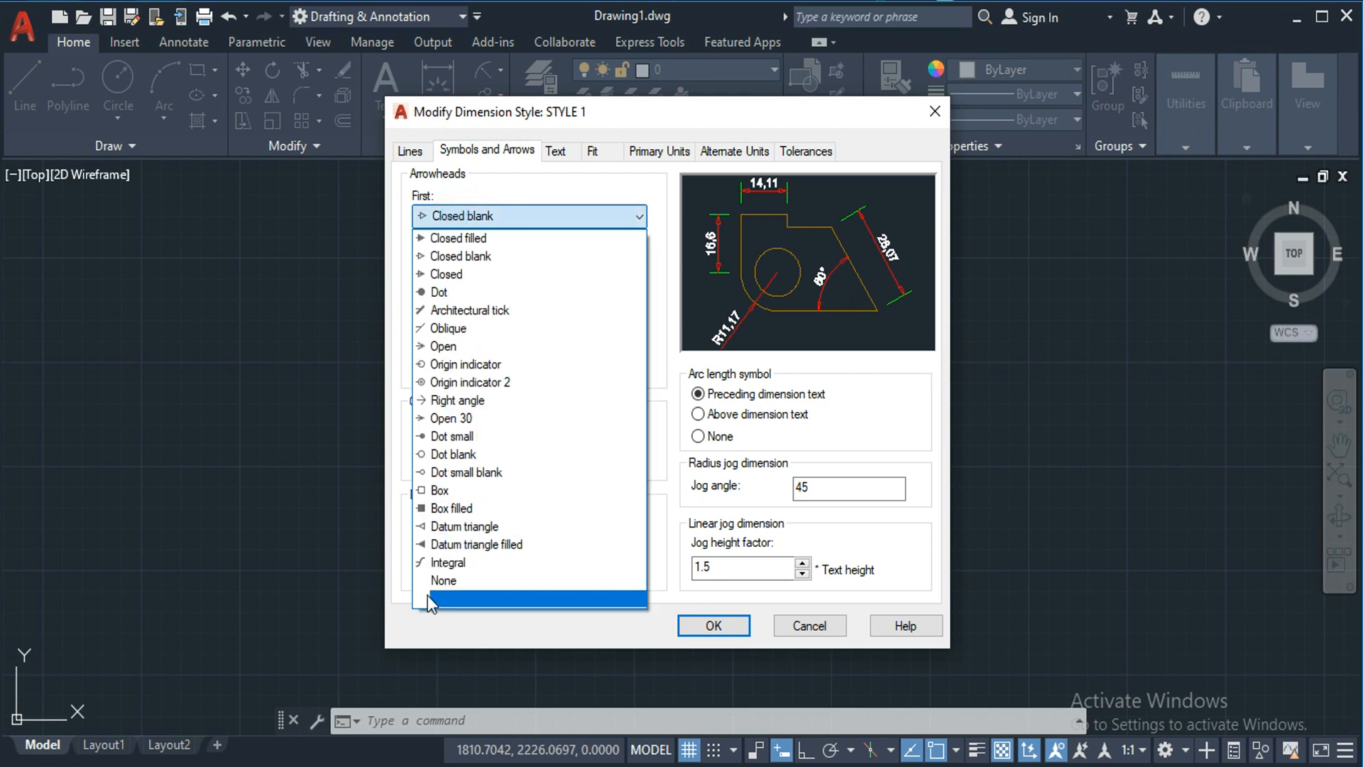
{"action": "left_click", "coordinate": [470, 310]}
{"action": "left_click", "coordinate": [490, 268]}
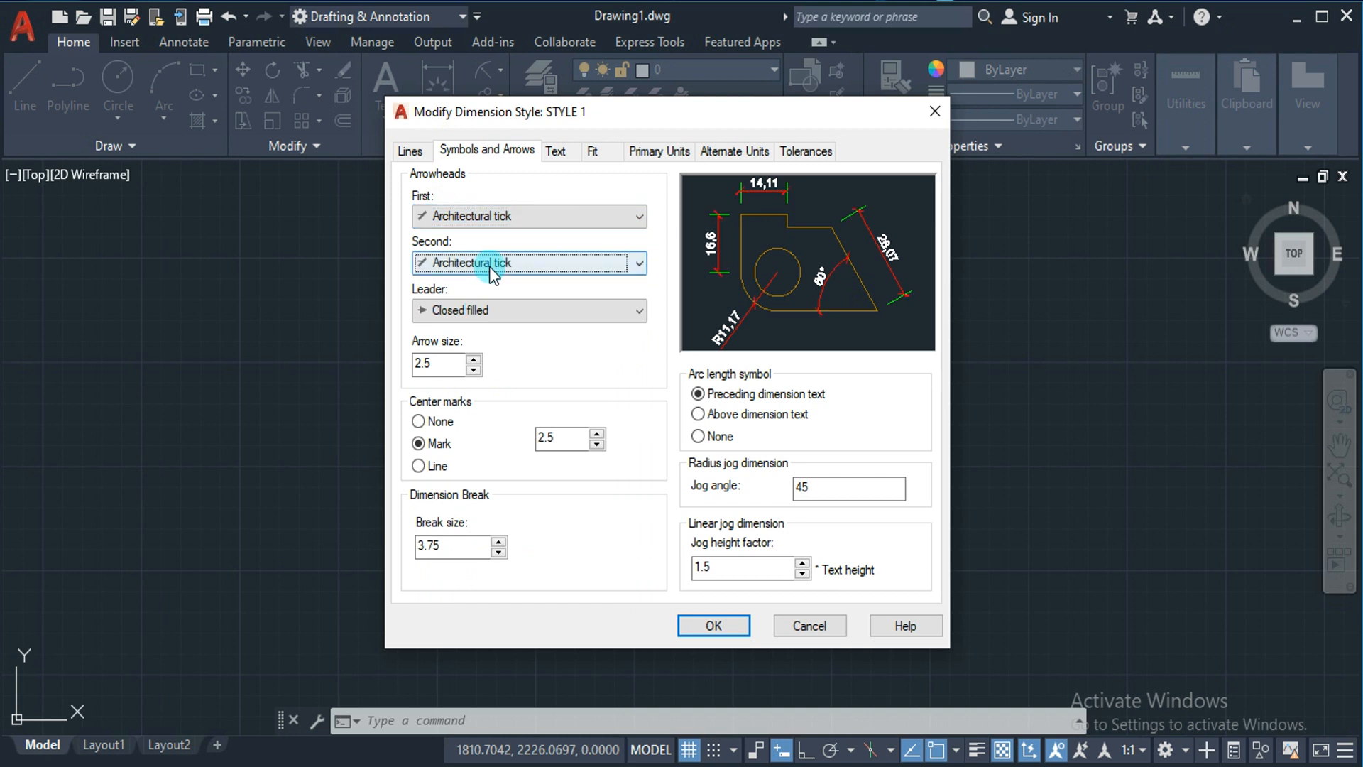
{"action": "left_click", "coordinate": [506, 405]}
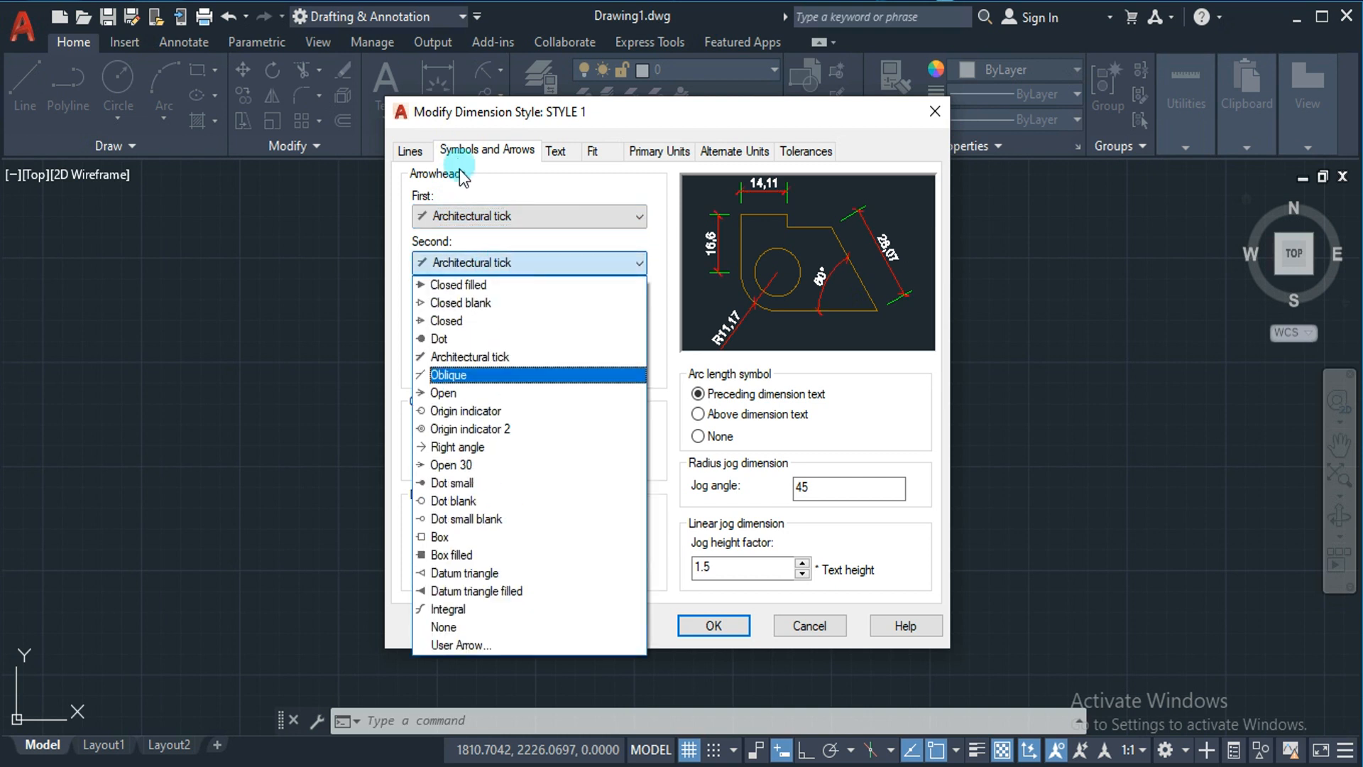
Set the dimension lines of STYLE 1 to extend 2.5 beyond the ticks.
{"action": "left_click", "coordinate": [406, 149]}
{"action": "left_click", "coordinate": [412, 153]}
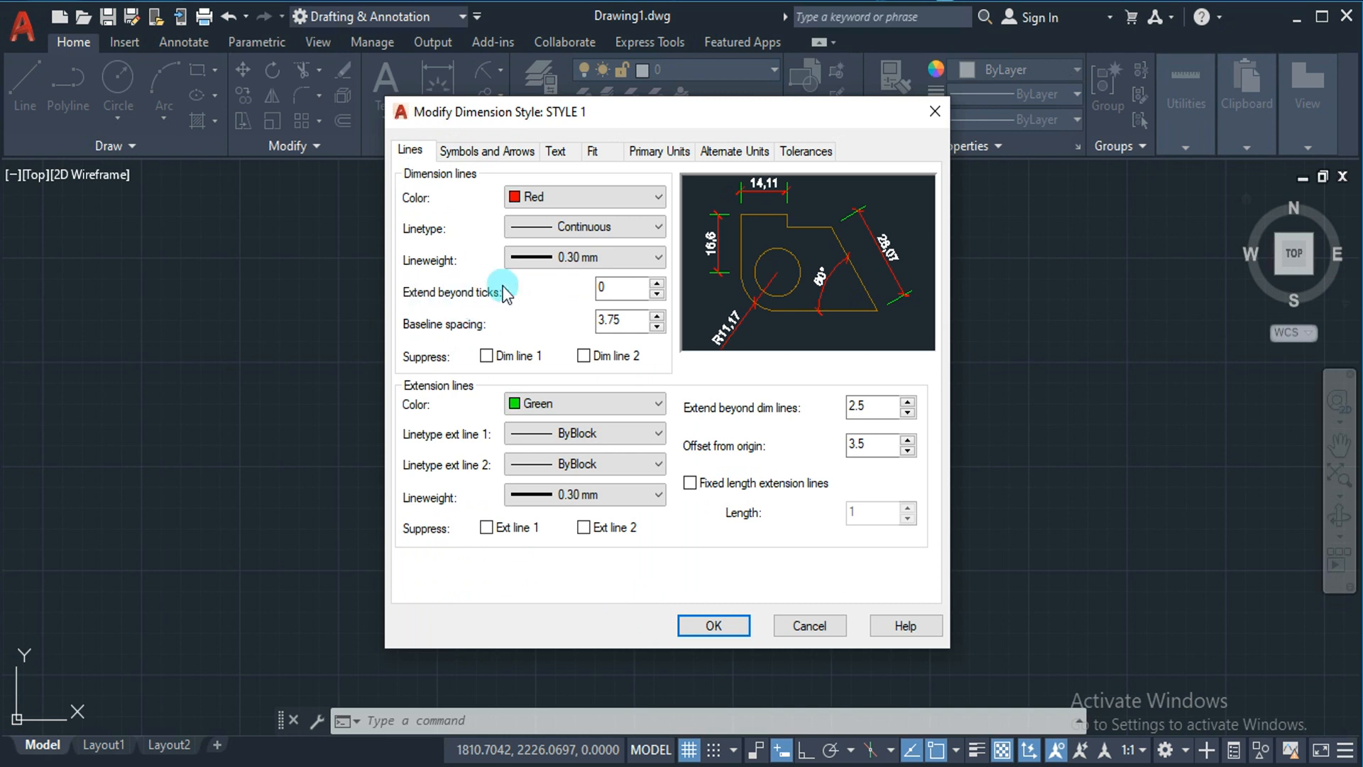
{"action": "left_click", "coordinate": [618, 291]}
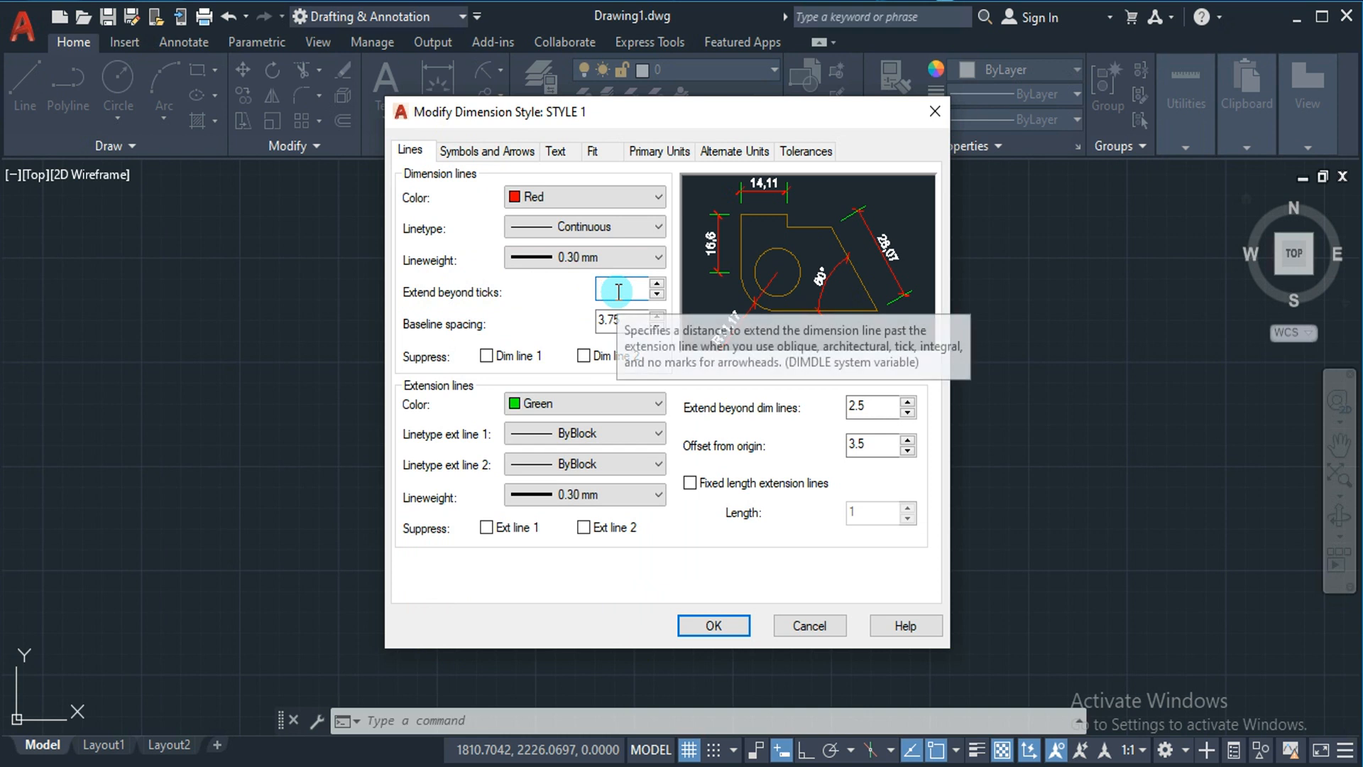
{"action": "type", "text": "2.5"}
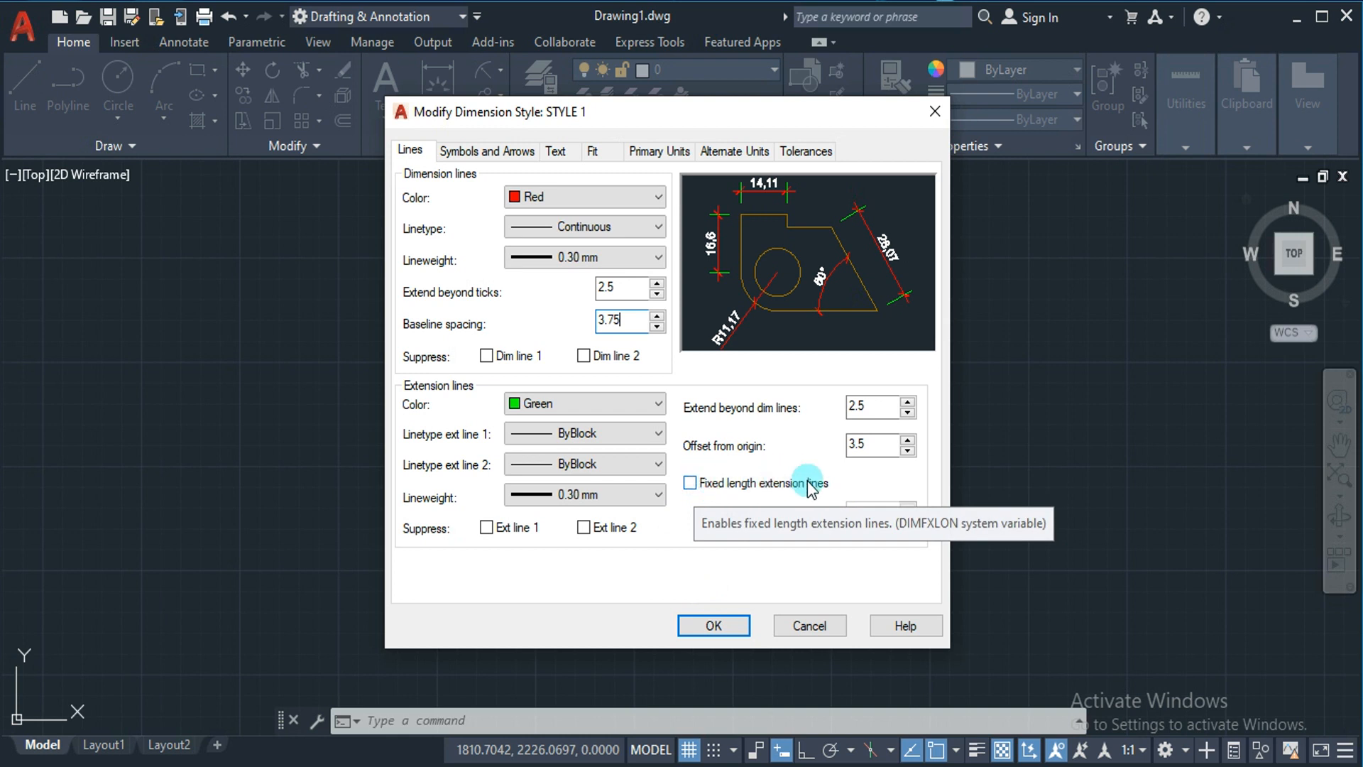
Enable fixed length extension lines with a length of 4 and set their extension beyond the dimension lines to 2.
{"action": "left_click", "coordinate": [689, 483]}
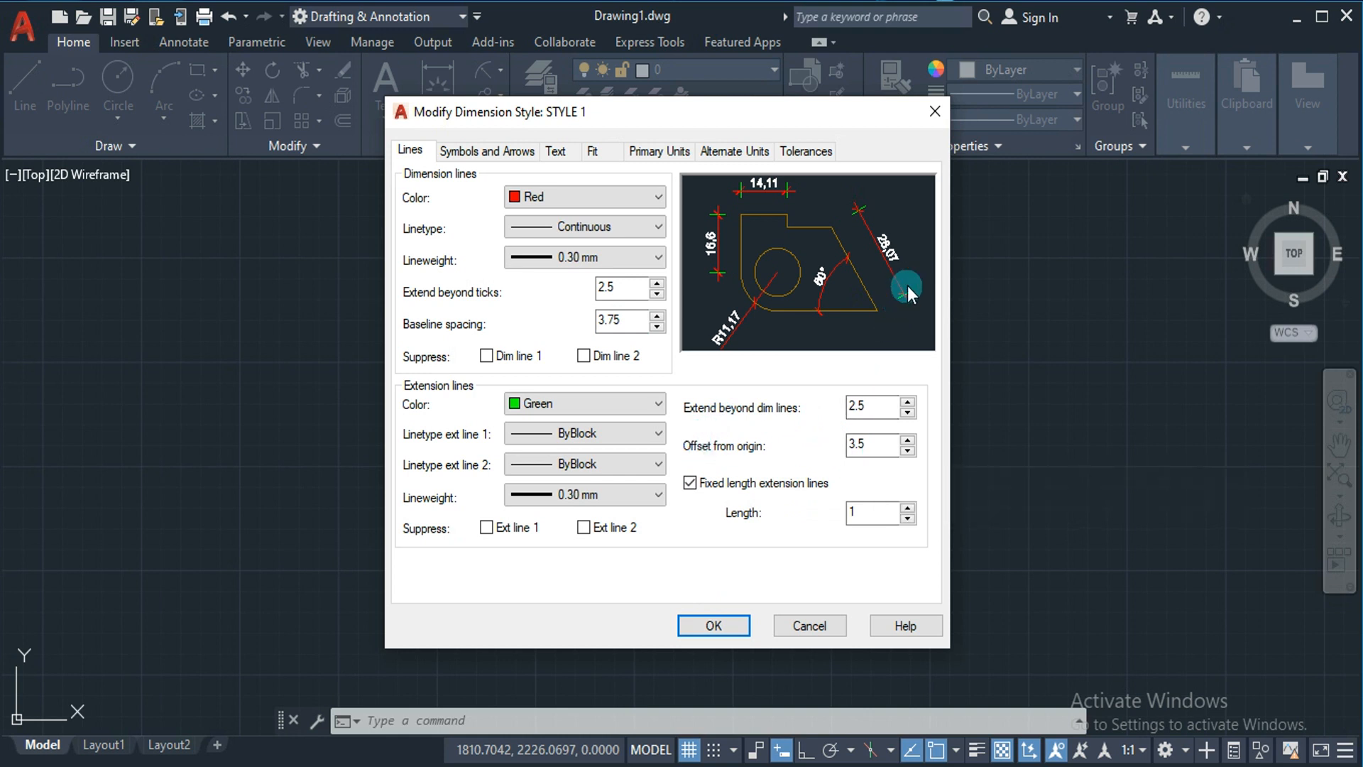
{"action": "double_click", "coordinate": [860, 509]}
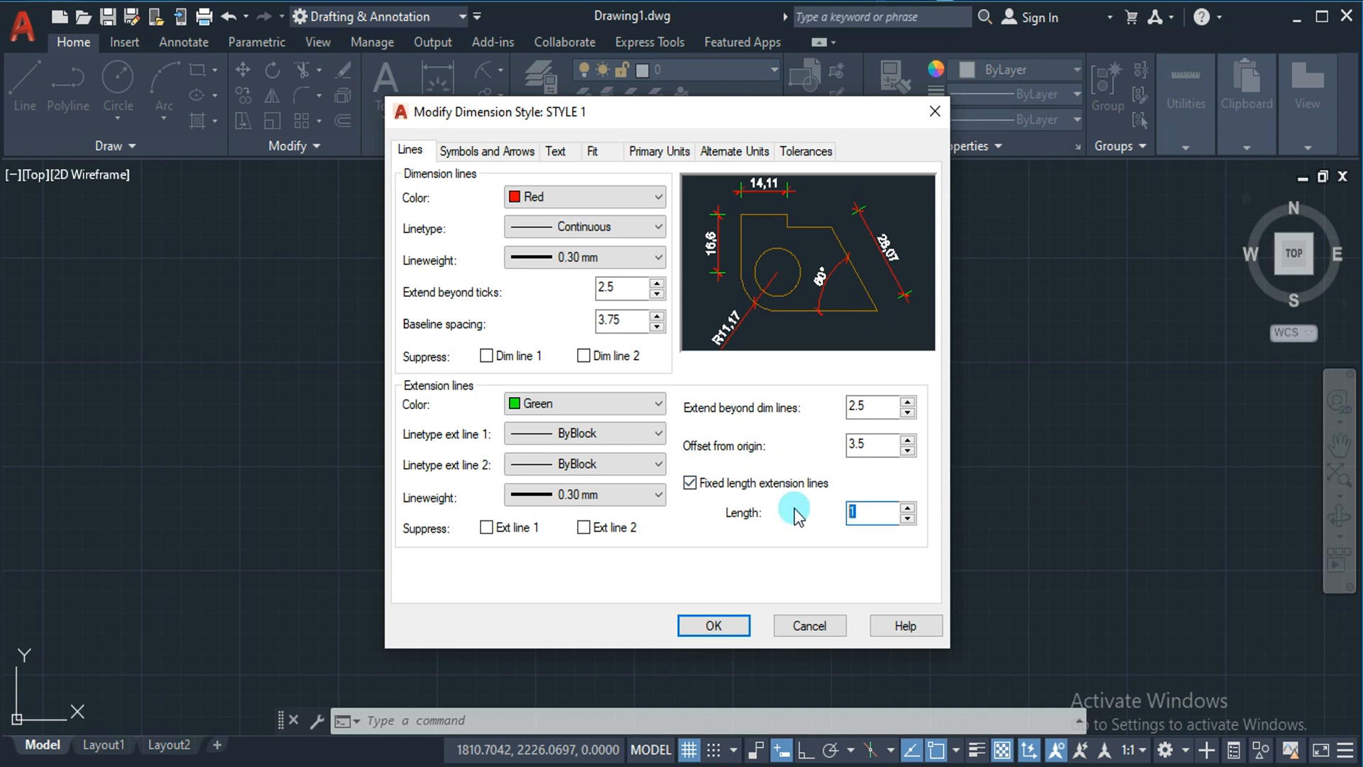
{"action": "double_click", "coordinate": [863, 410]}
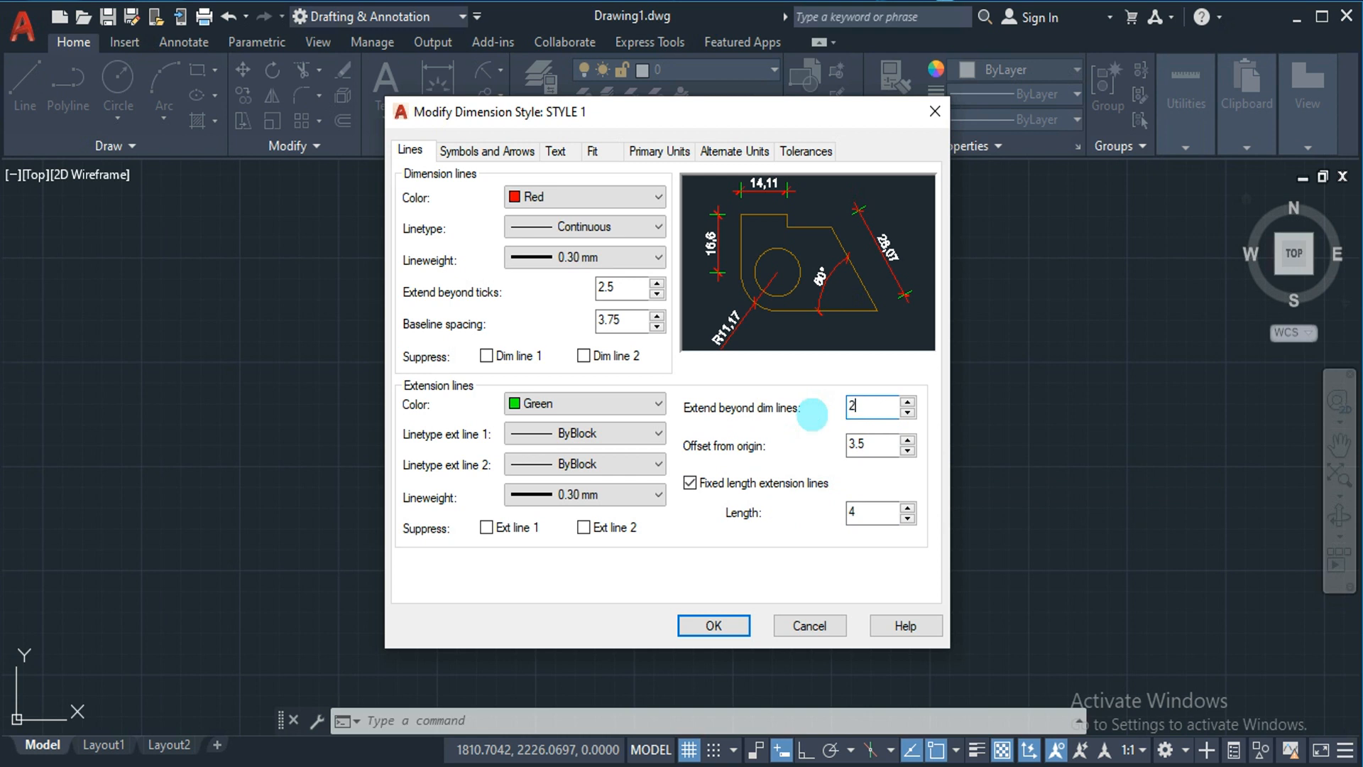
{"action": "left_click", "coordinate": [862, 445]}
{"action": "left_click", "coordinate": [868, 275]}
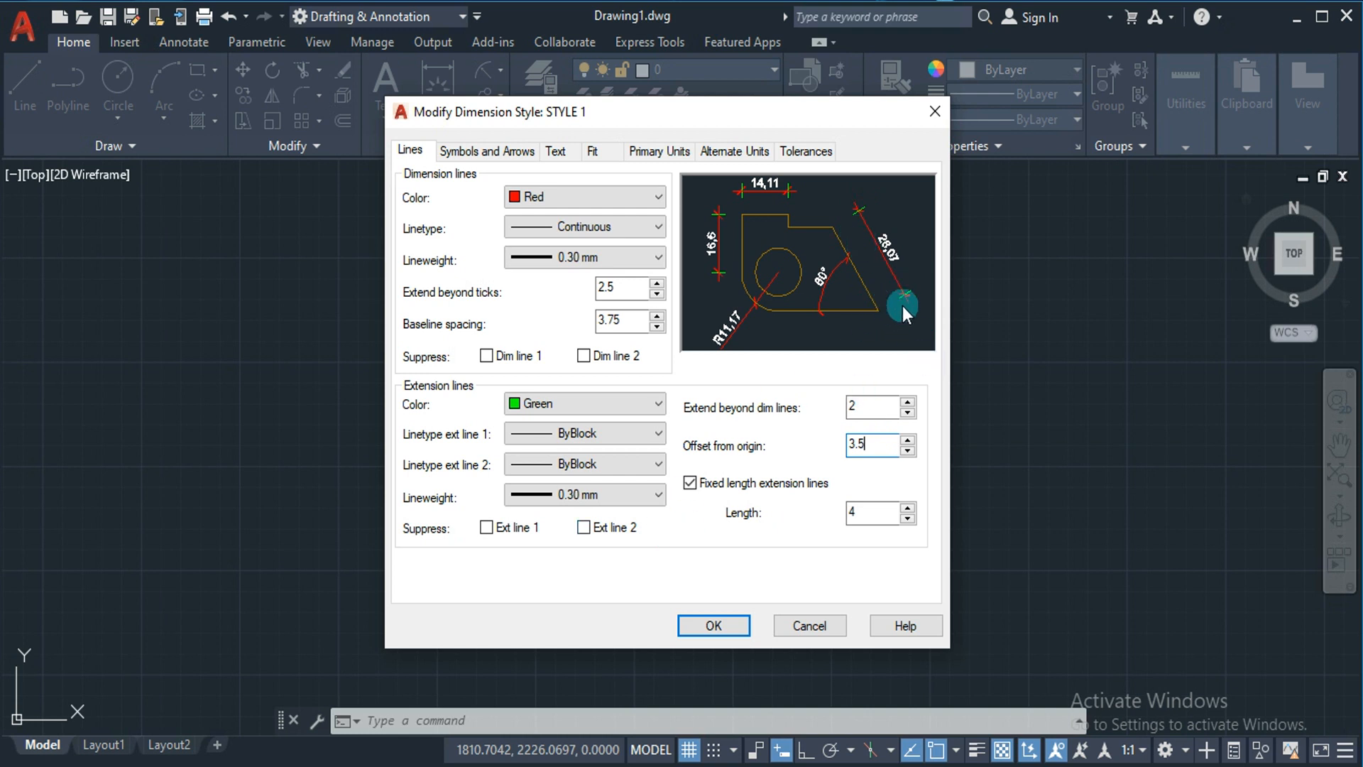
Apply the changes to STYLE 1, make it the current dimension style and close the style manager.
{"action": "left_click", "coordinate": [695, 620]}
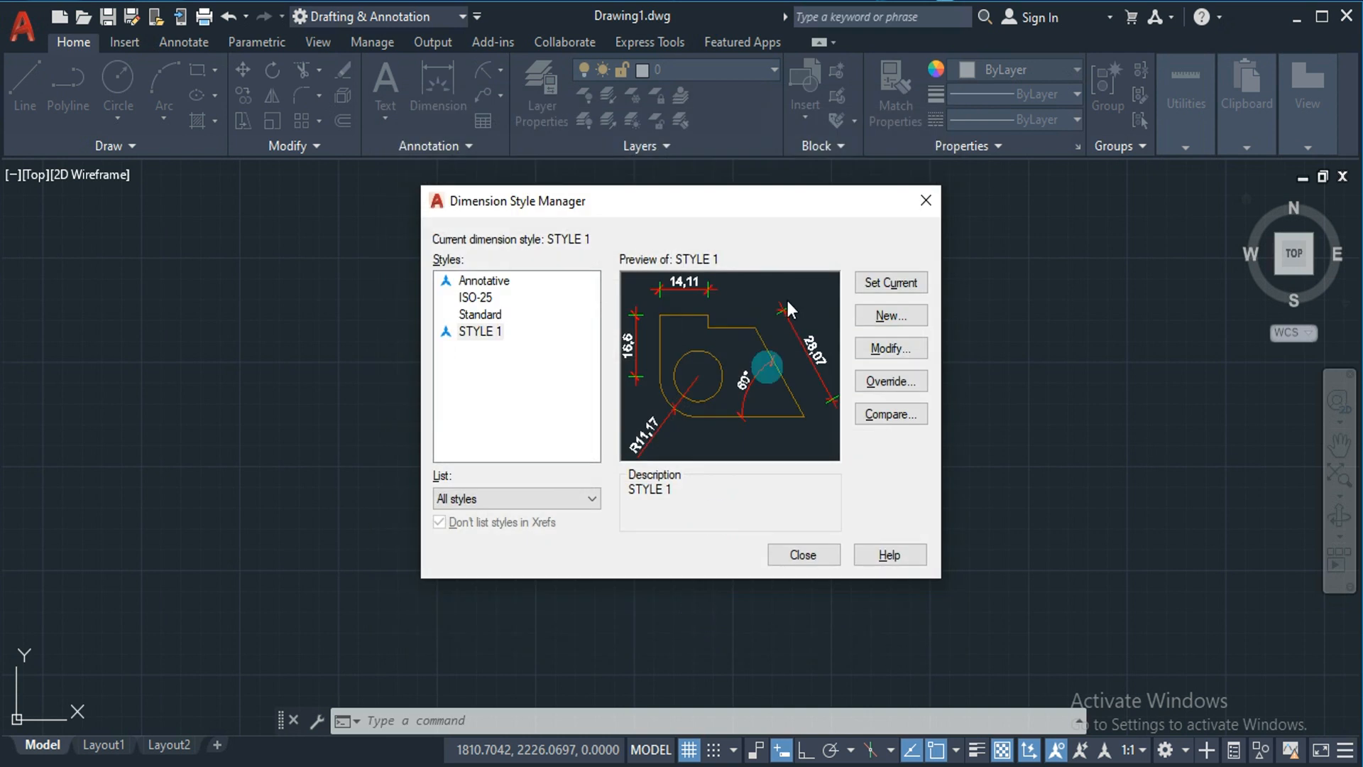
{"action": "left_click", "coordinate": [867, 283]}
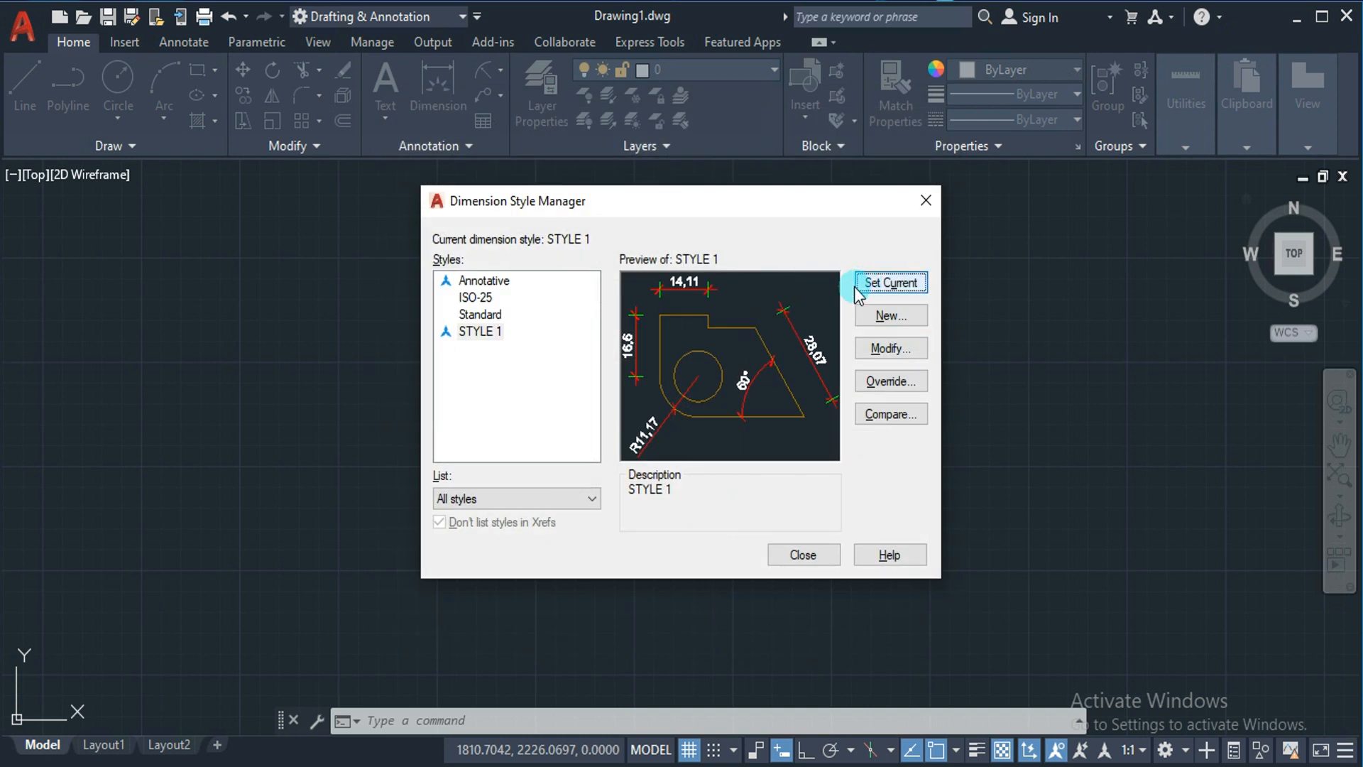
{"action": "left_click", "coordinate": [783, 557]}
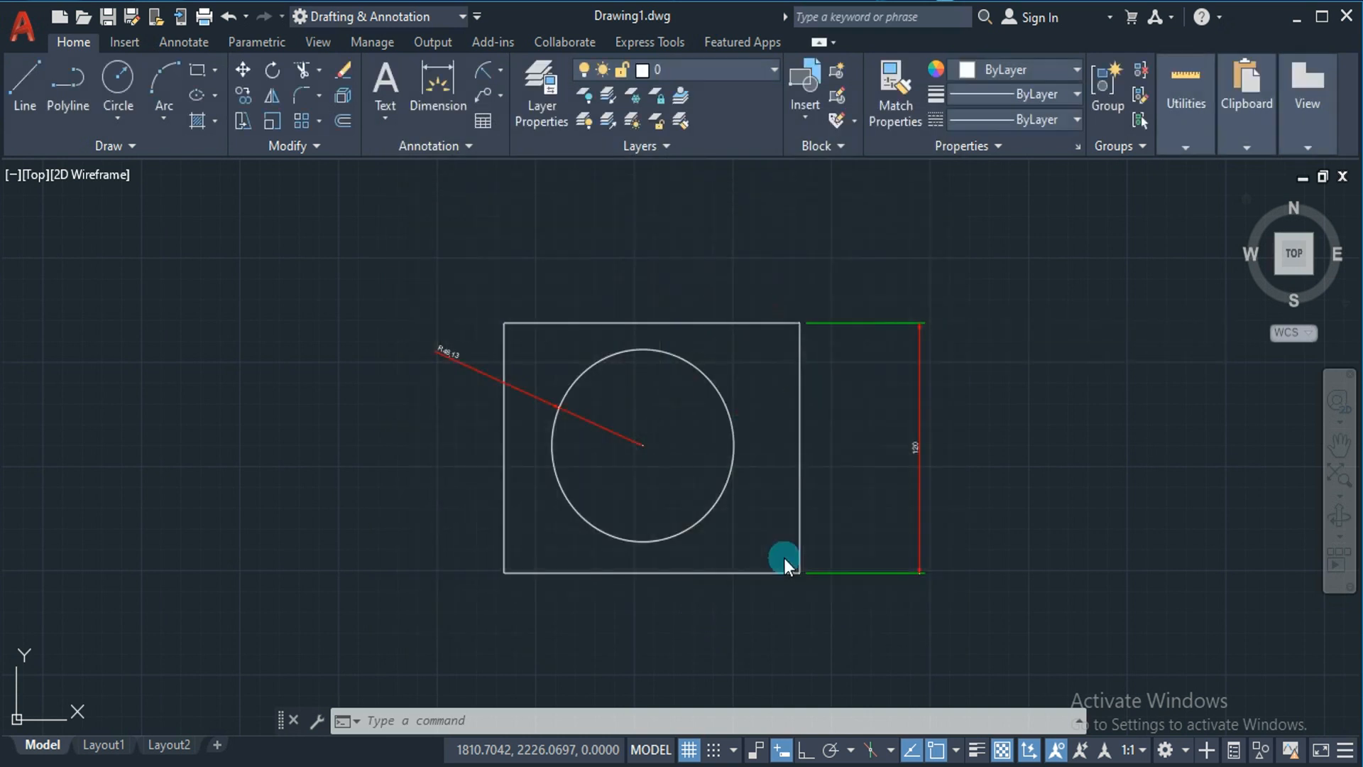
Delete the vertical dimension beside the rectangle's right edge.
{"action": "left_click", "coordinate": [899, 295]}
{"action": "left_click", "coordinate": [934, 579]}
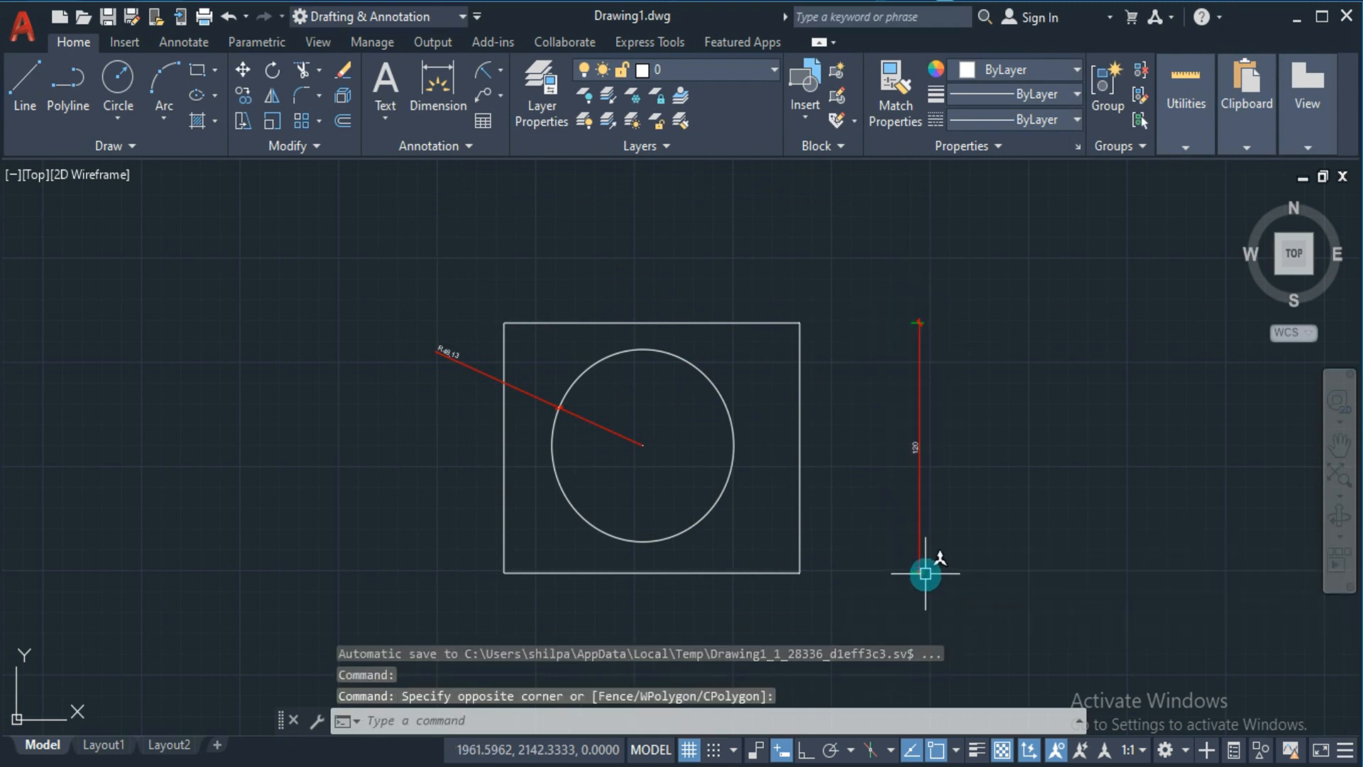
{"action": "left_click", "coordinate": [925, 573]}
{"action": "key", "text": "Delete"}
Add a vertical linear dimension between the rectangle's two right corners, placing it to the right of the rectangle.
{"action": "type", "text": "D"}
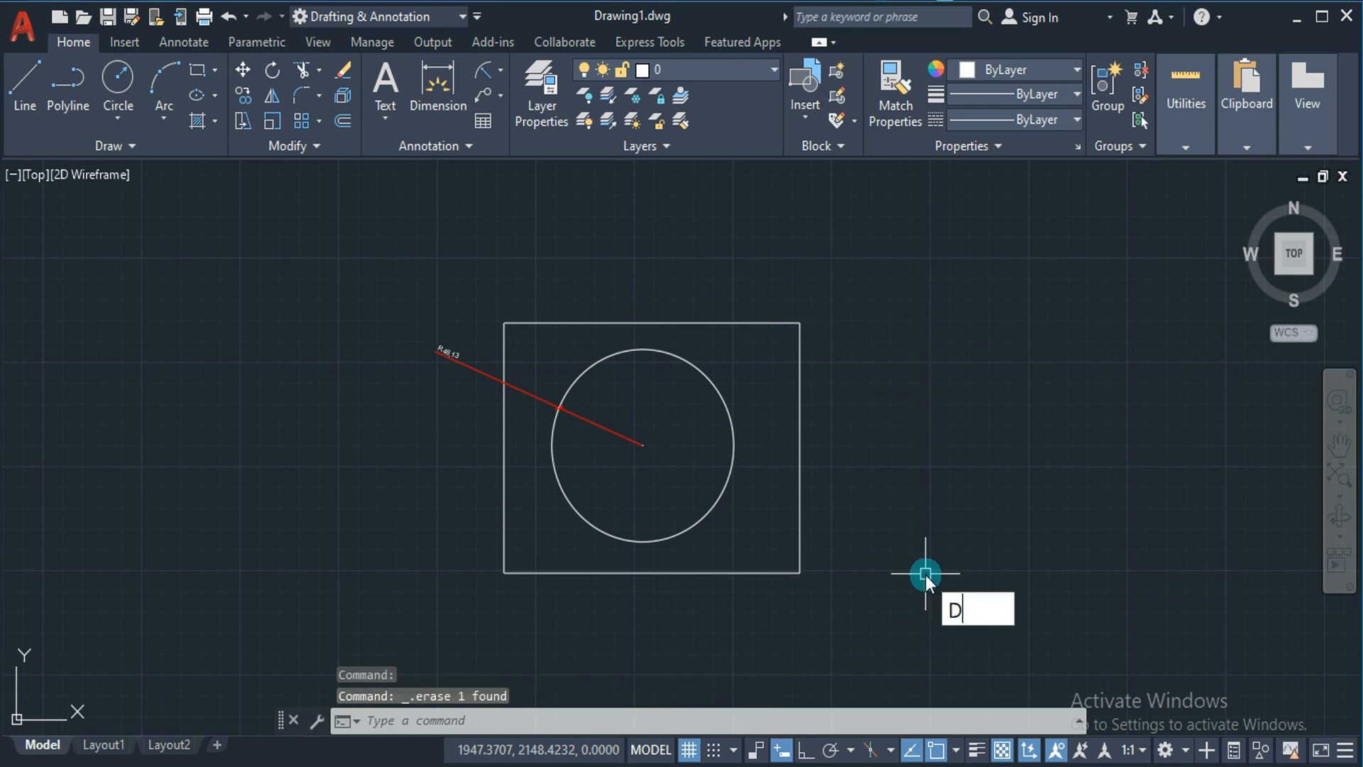
{"action": "type", "text": "IMLIN"}
{"action": "key", "text": "Return"}
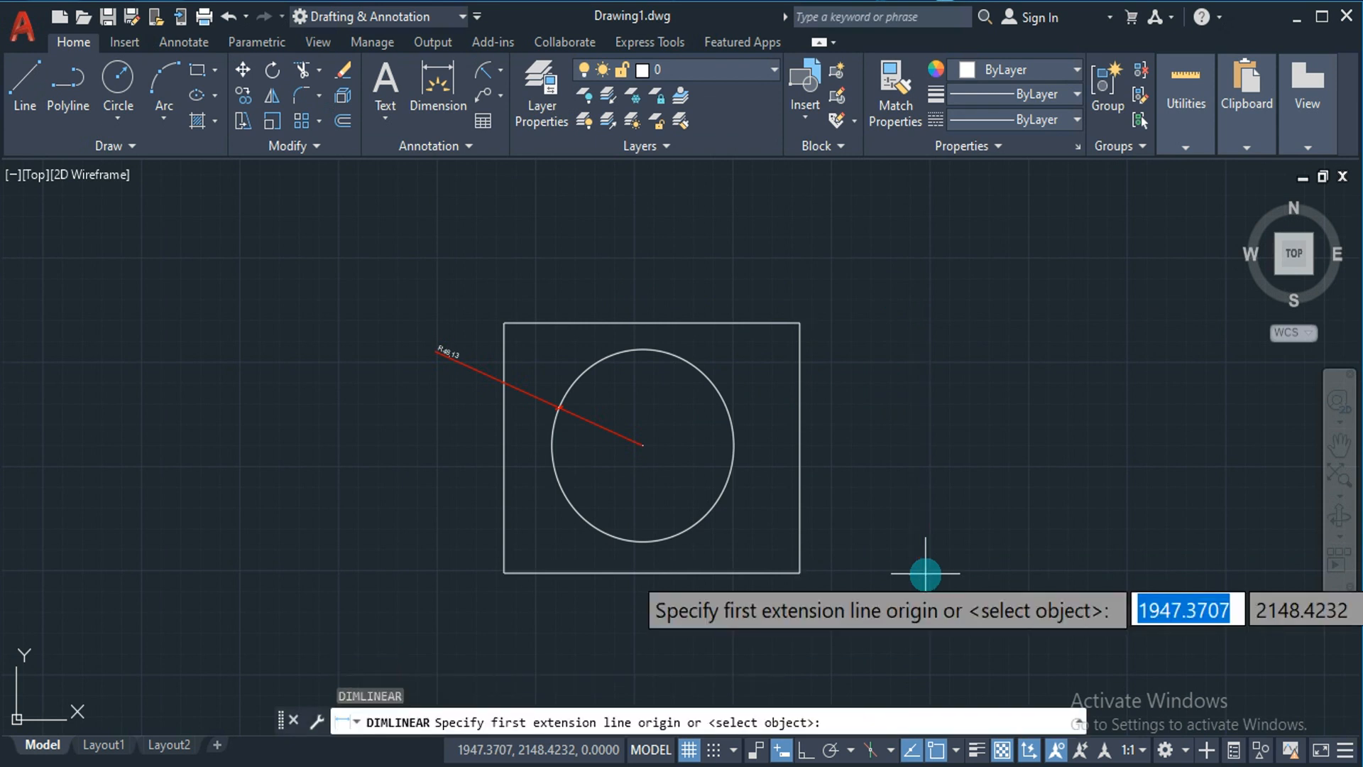
{"action": "left_click", "coordinate": [799, 324]}
{"action": "left_click", "coordinate": [800, 572]}
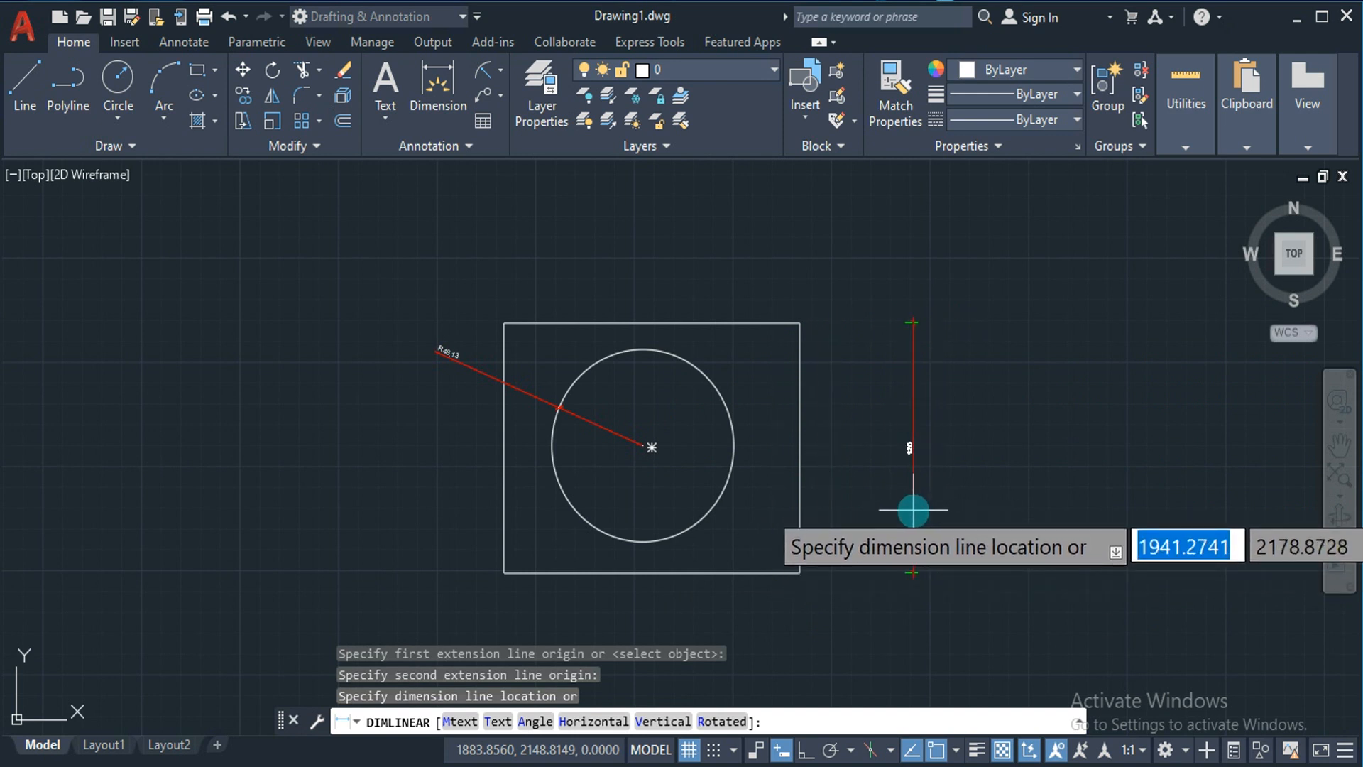
{"action": "left_click", "coordinate": [913, 510]}
Reopen STYLE 1 for modification and turn off fixed length extension lines.
{"action": "type", "text": "D"}
{"action": "key", "text": "Return"}
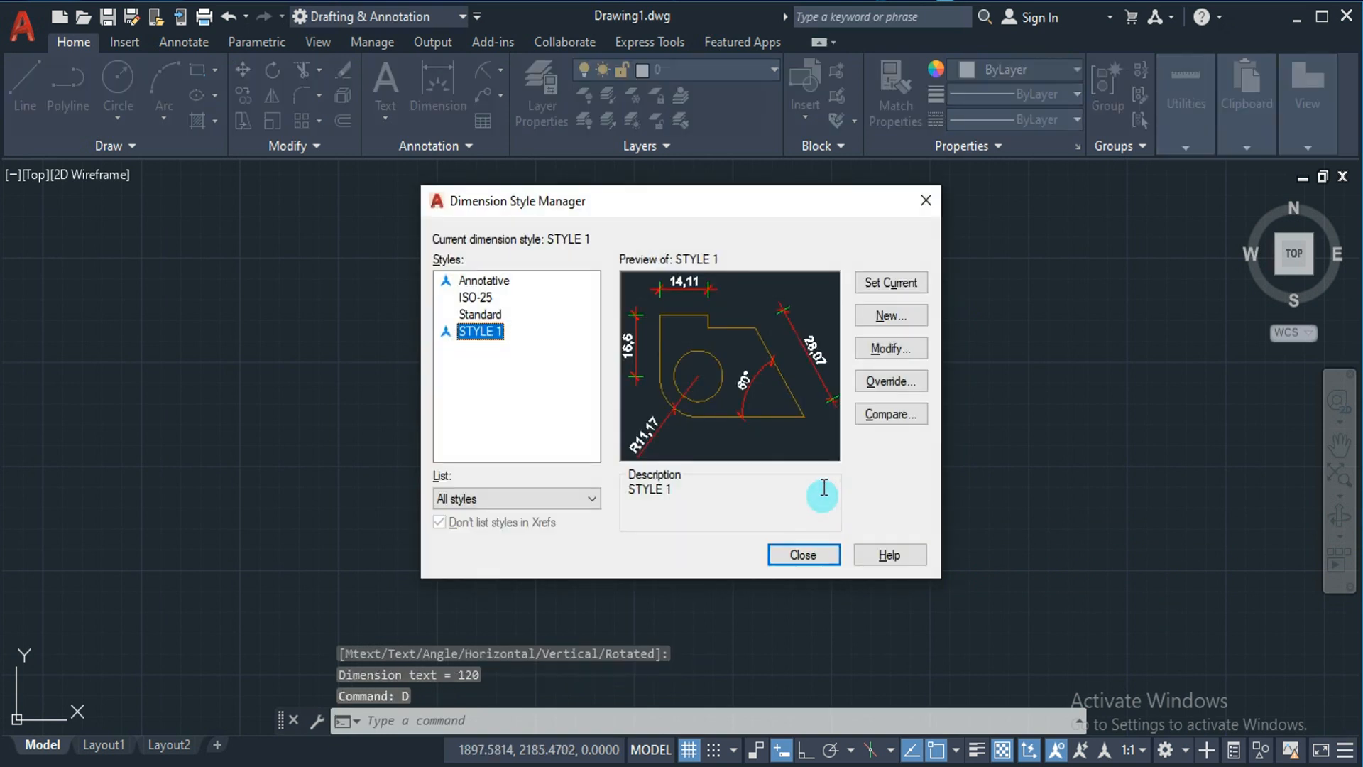
{"action": "left_click", "coordinate": [885, 361]}
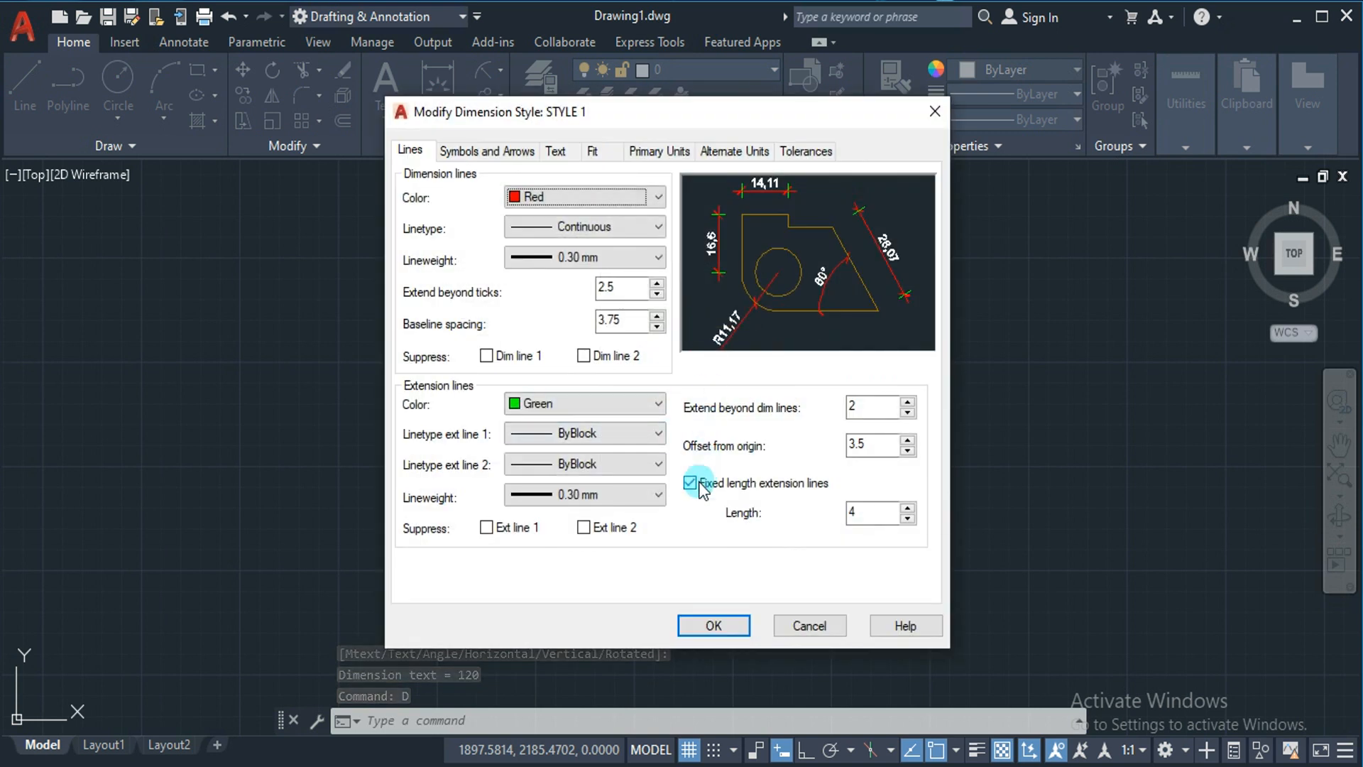
{"action": "left_click", "coordinate": [700, 484]}
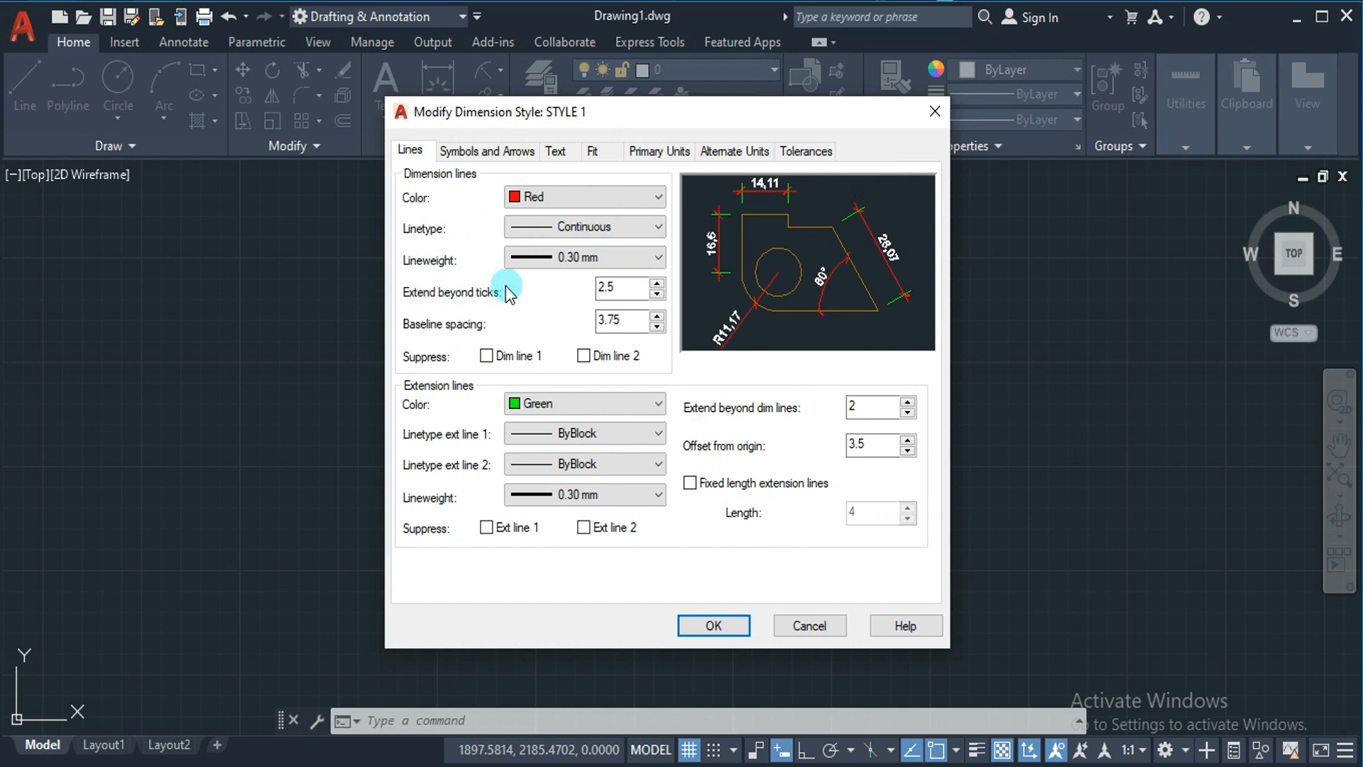
Set the arrow size of STYLE 1 to 3.5.
{"action": "left_click", "coordinate": [515, 150]}
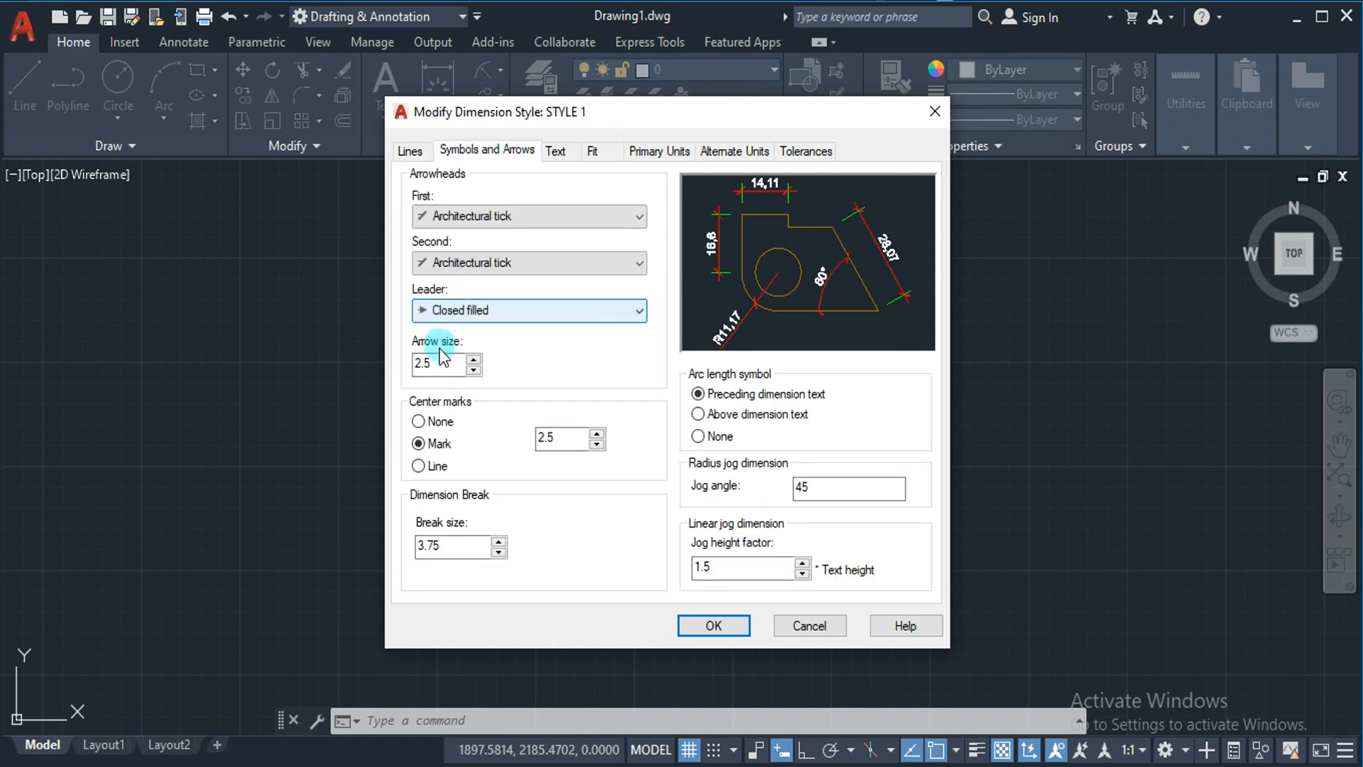
{"action": "left_click_drag", "start_coordinate": [443, 364], "coordinate": [327, 375]}
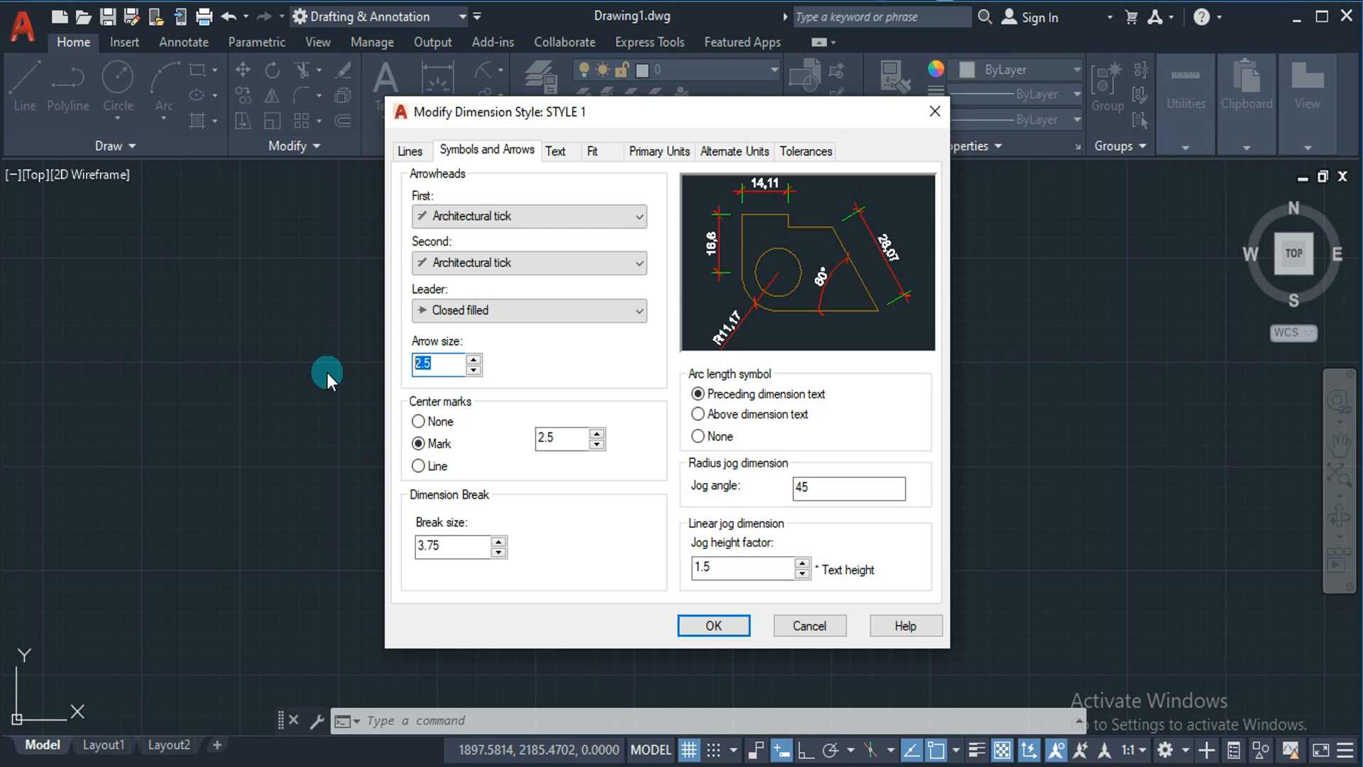
{"action": "type", "text": "3.5"}
Set the centre marks of STYLE 1 to Line with a size of 6.
{"action": "left_click", "coordinate": [419, 422]}
{"action": "left_click", "coordinate": [429, 445]}
{"action": "left_click_drag", "start_coordinate": [561, 439], "coordinate": [504, 446]}
{"action": "left_click", "coordinate": [712, 624]}
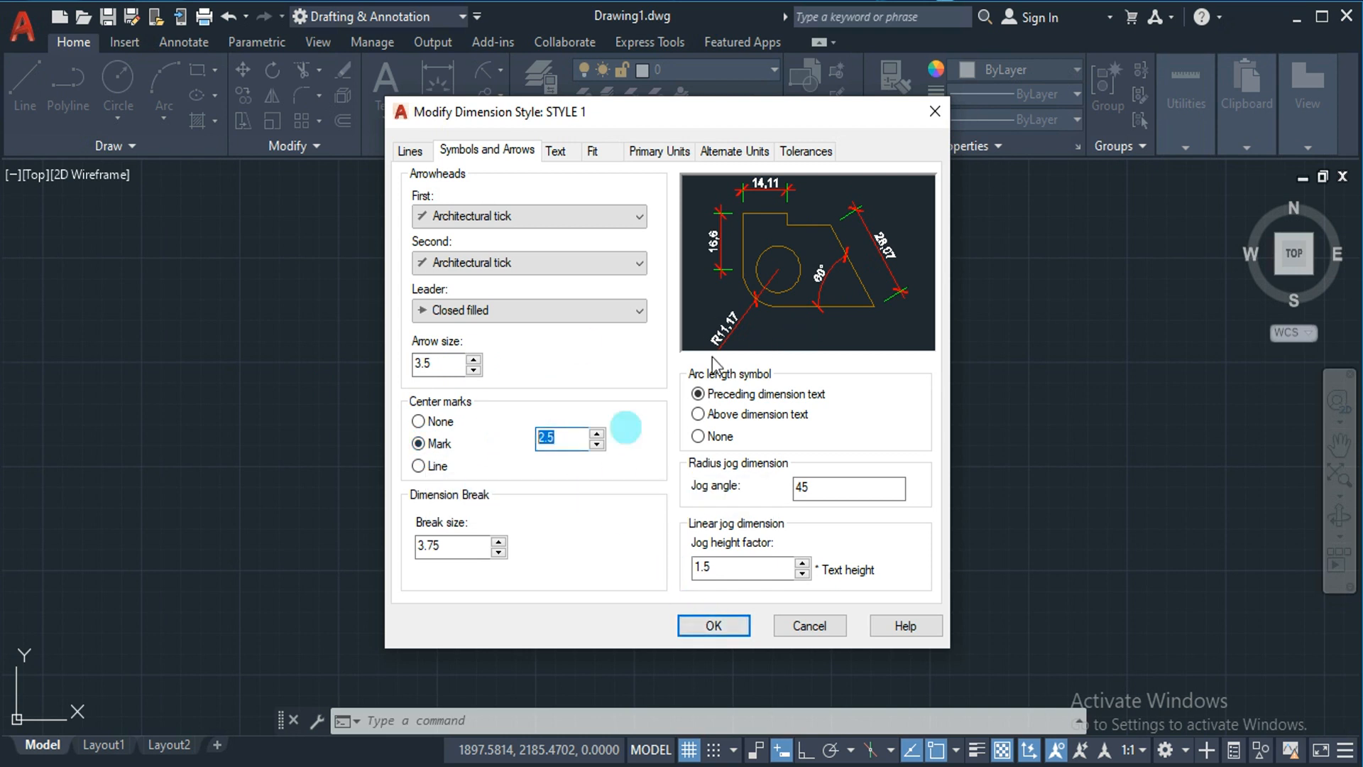
{"action": "left_click_drag", "start_coordinate": [632, 114], "coordinate": [736, 124]}
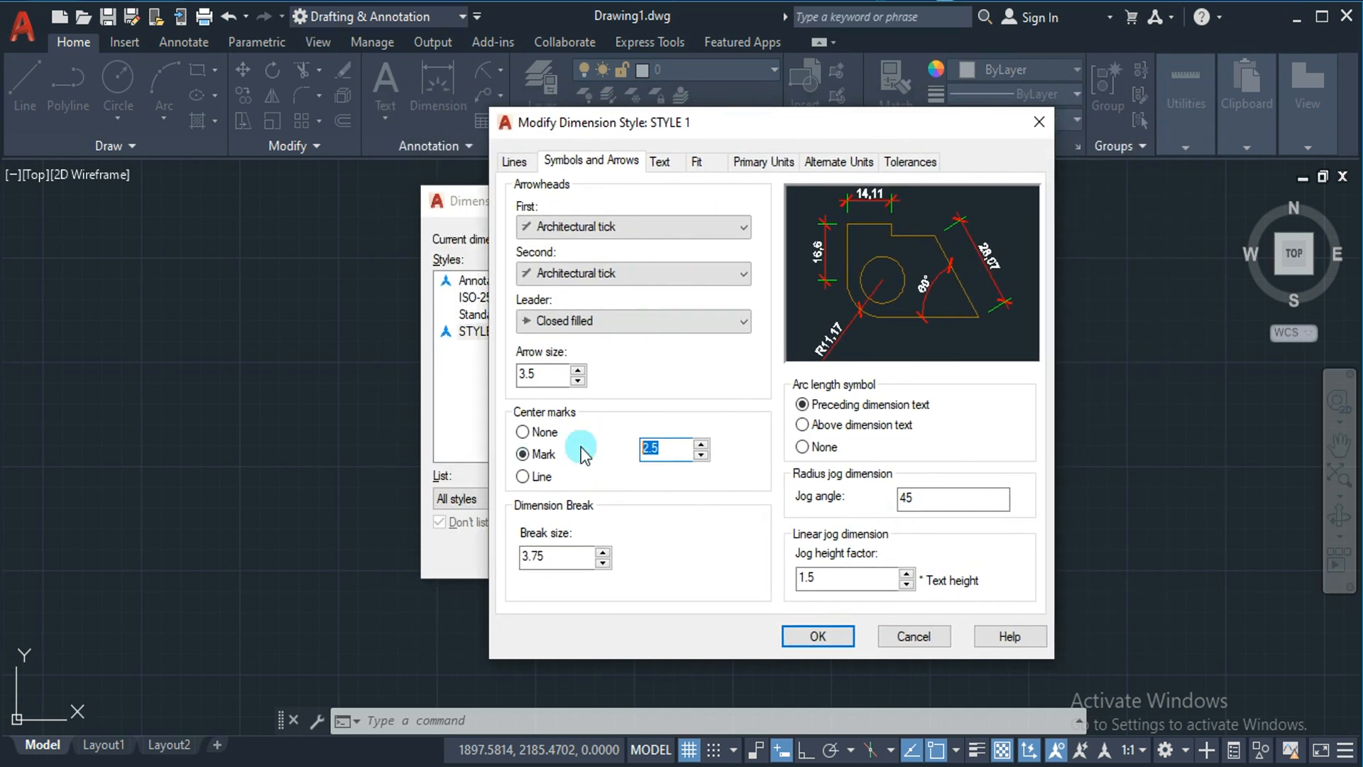
{"action": "left_click", "coordinate": [531, 476]}
{"action": "double_click", "coordinate": [662, 447]}
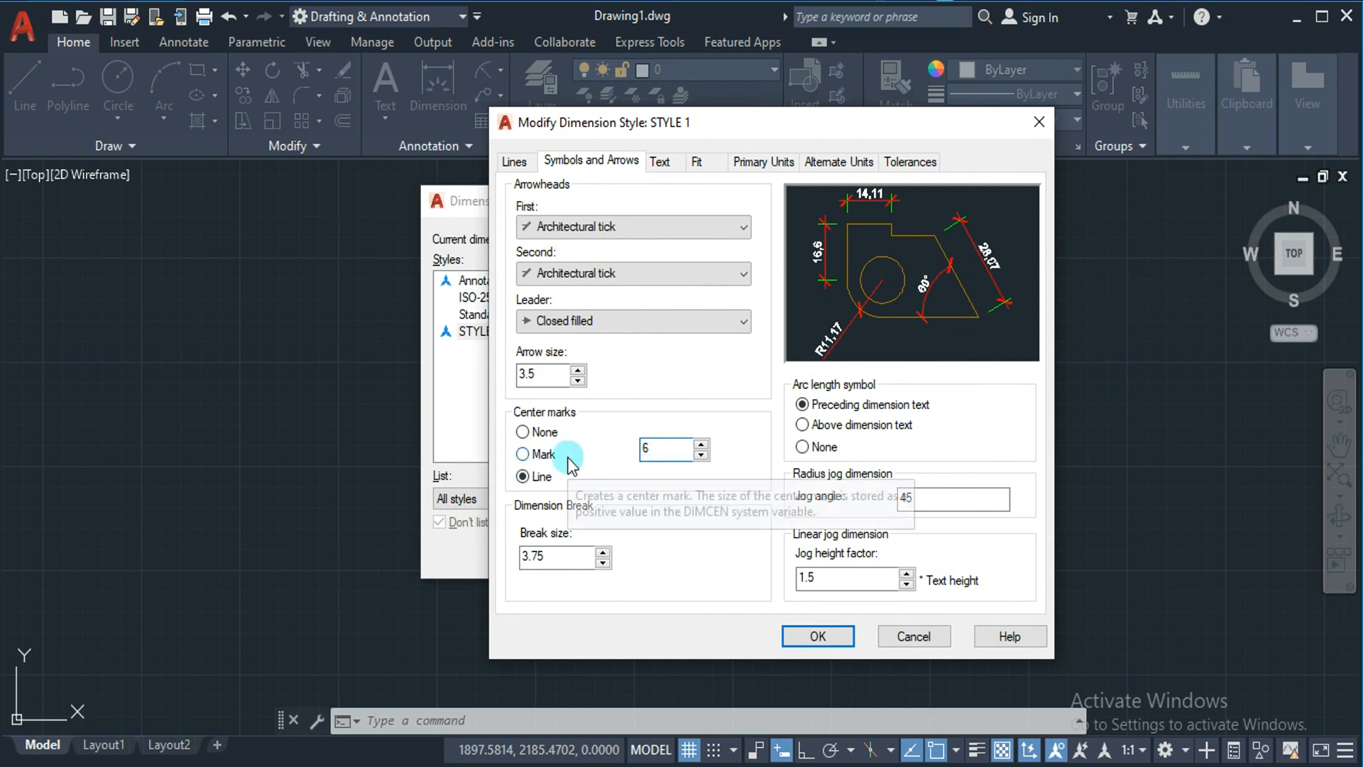
{"action": "left_click", "coordinate": [923, 500]}
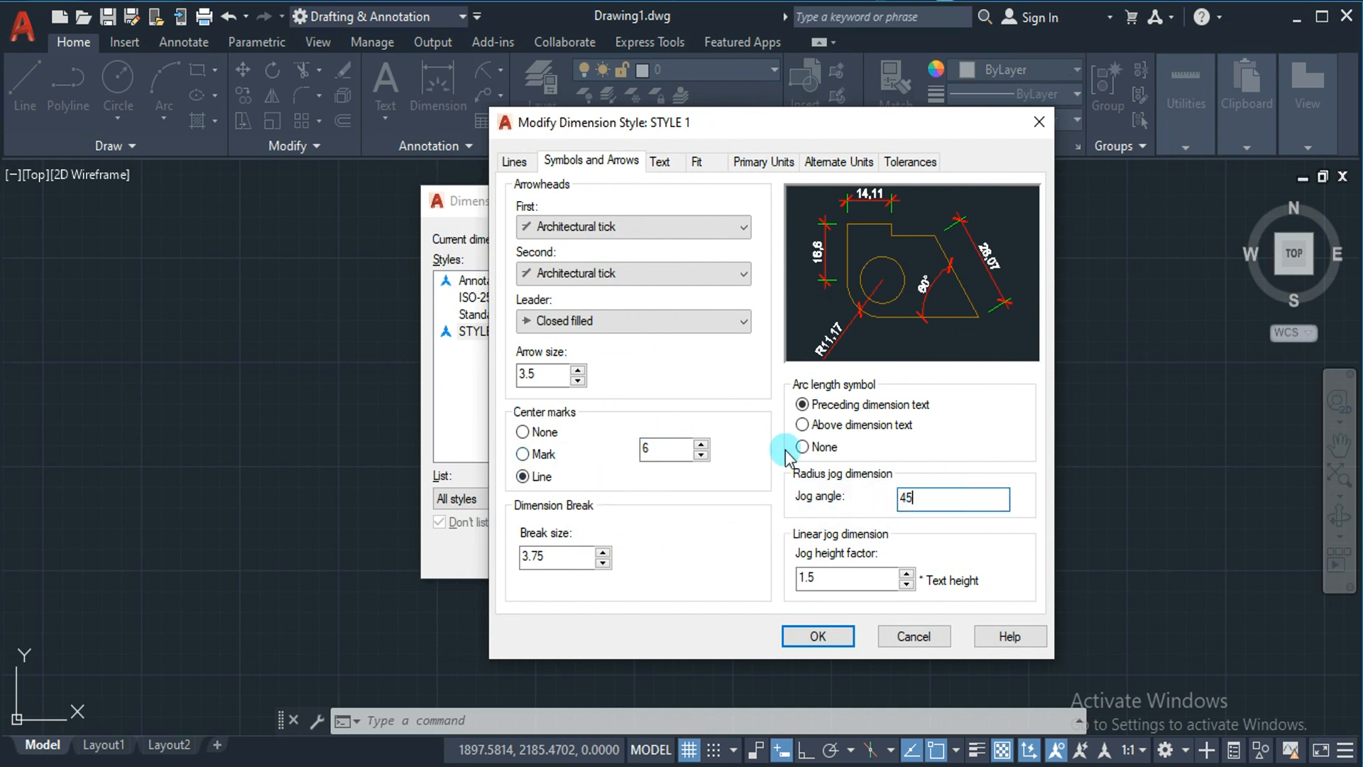
Try the Text and Arrows fit options for STYLE 1, returning to its symbol and arrow settings.
{"action": "left_click", "coordinate": [703, 162]}
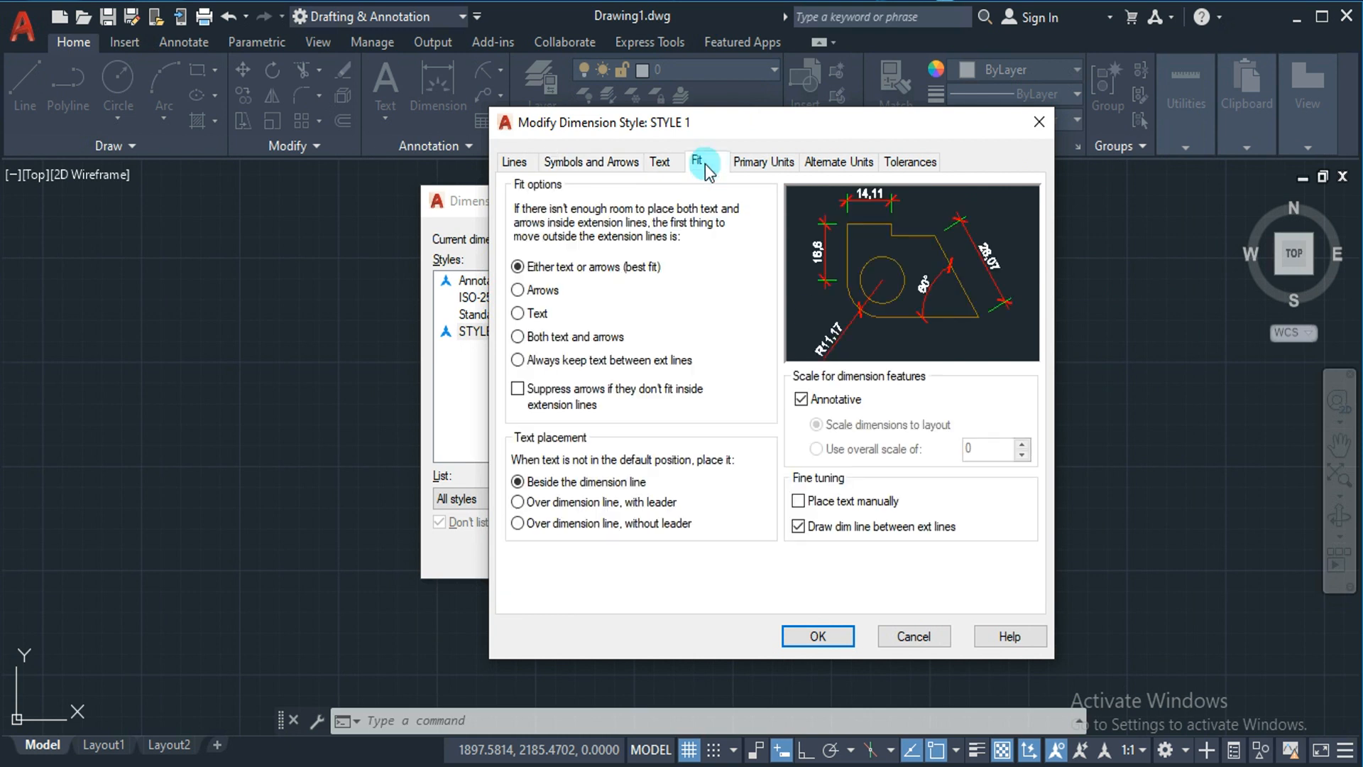
{"action": "left_click", "coordinate": [527, 313]}
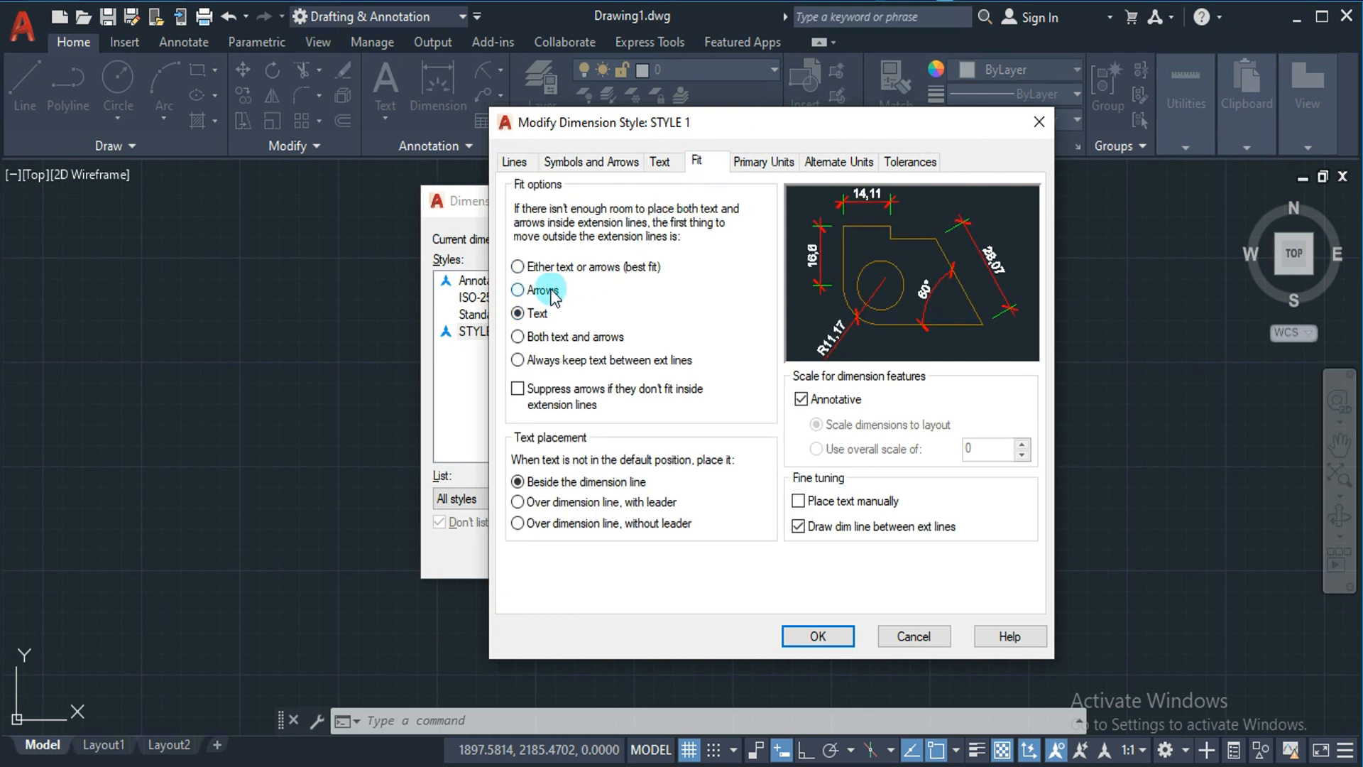
{"action": "left_click", "coordinate": [558, 295]}
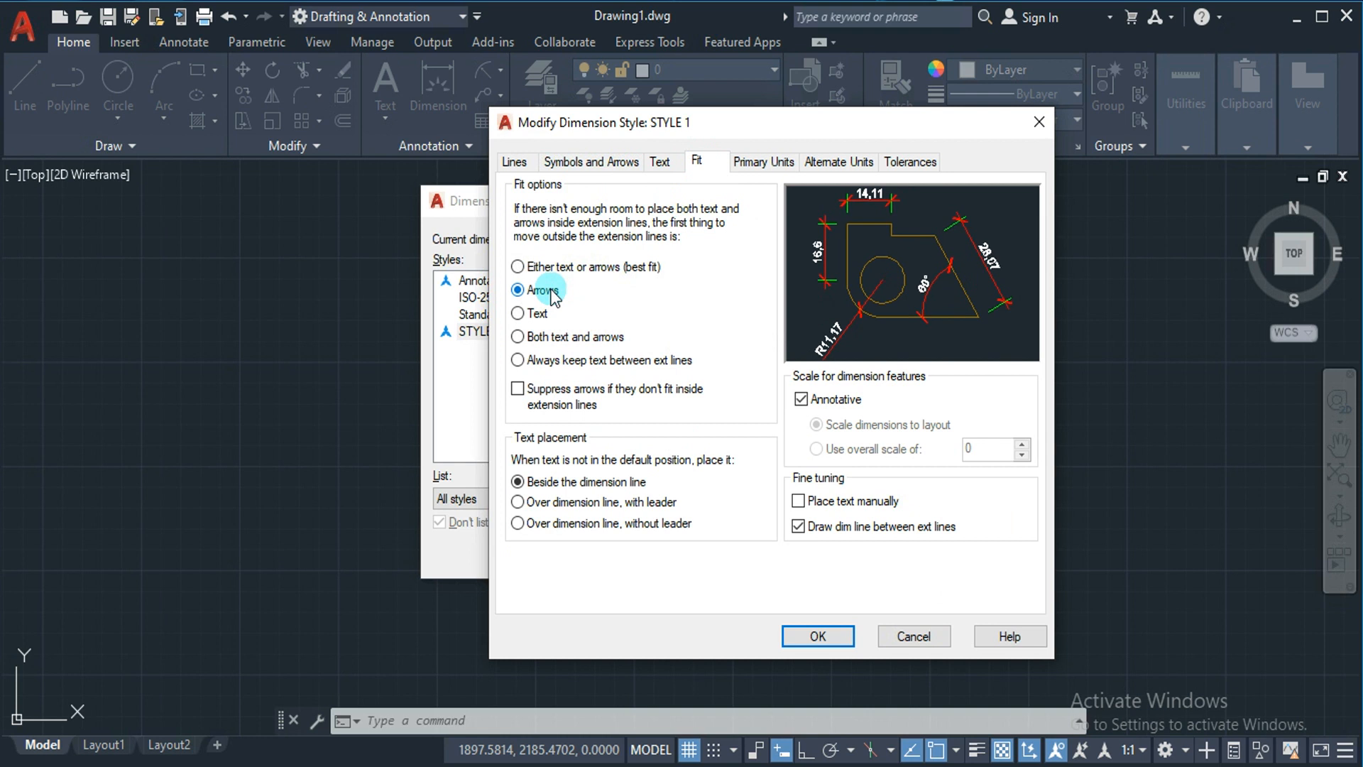
{"action": "left_click", "coordinate": [619, 161]}
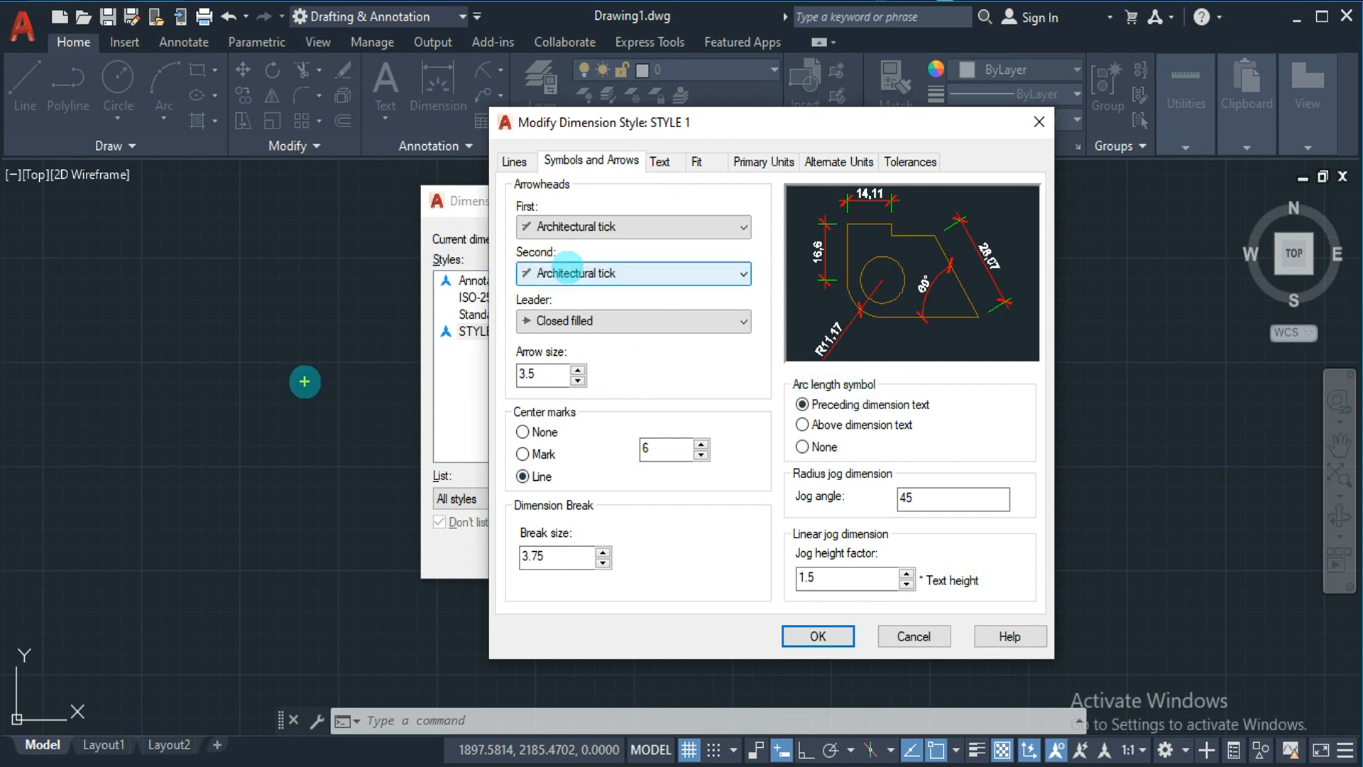
{"action": "mouse_move", "coordinate": [266, 395]}
{"action": "left_mouse_down"}
{"action": "mouse_move", "coordinate": [281, 362]}
{"action": "mouse_move", "coordinate": [388, 311]}
{"action": "left_mouse_up"}
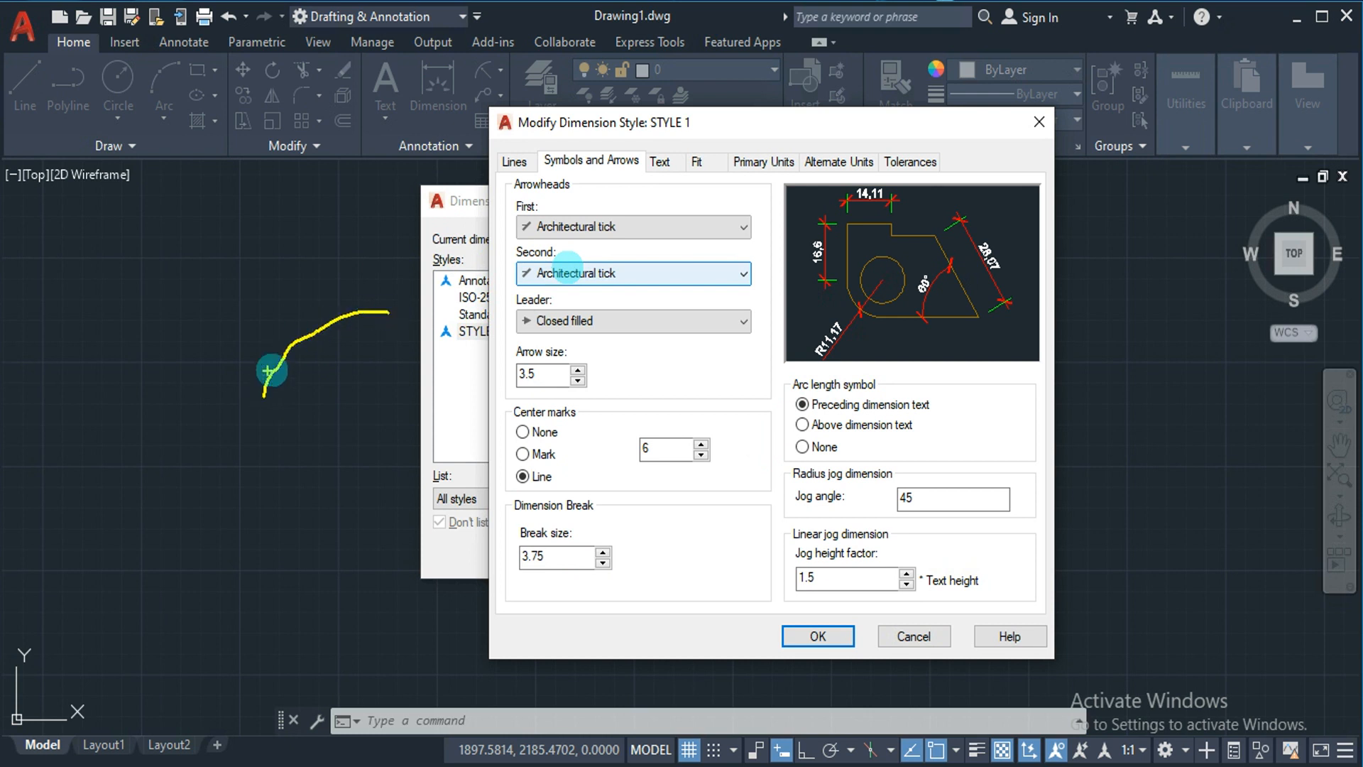
{"action": "left_click_drag", "start_coordinate": [269, 328], "coordinate": [319, 289]}
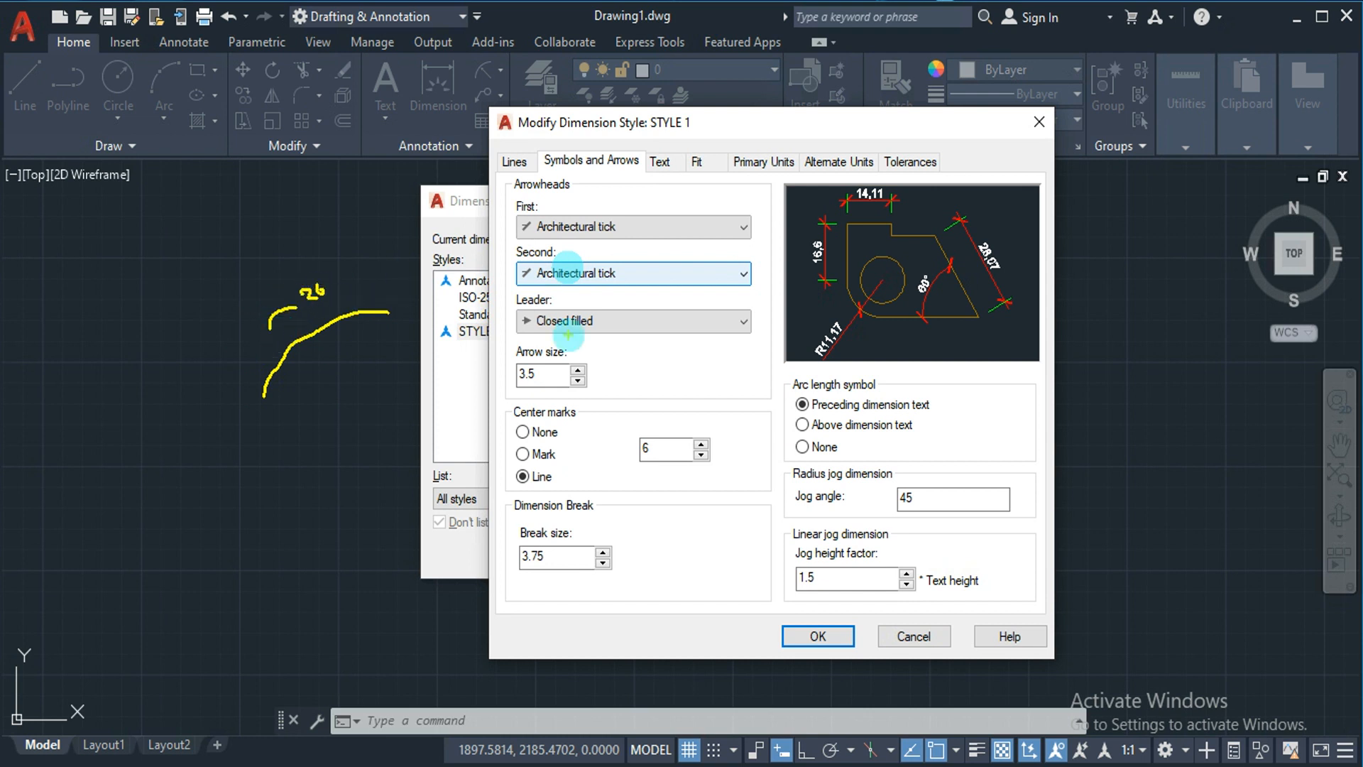
{"action": "left_click_drag", "start_coordinate": [840, 463], "coordinate": [878, 439]}
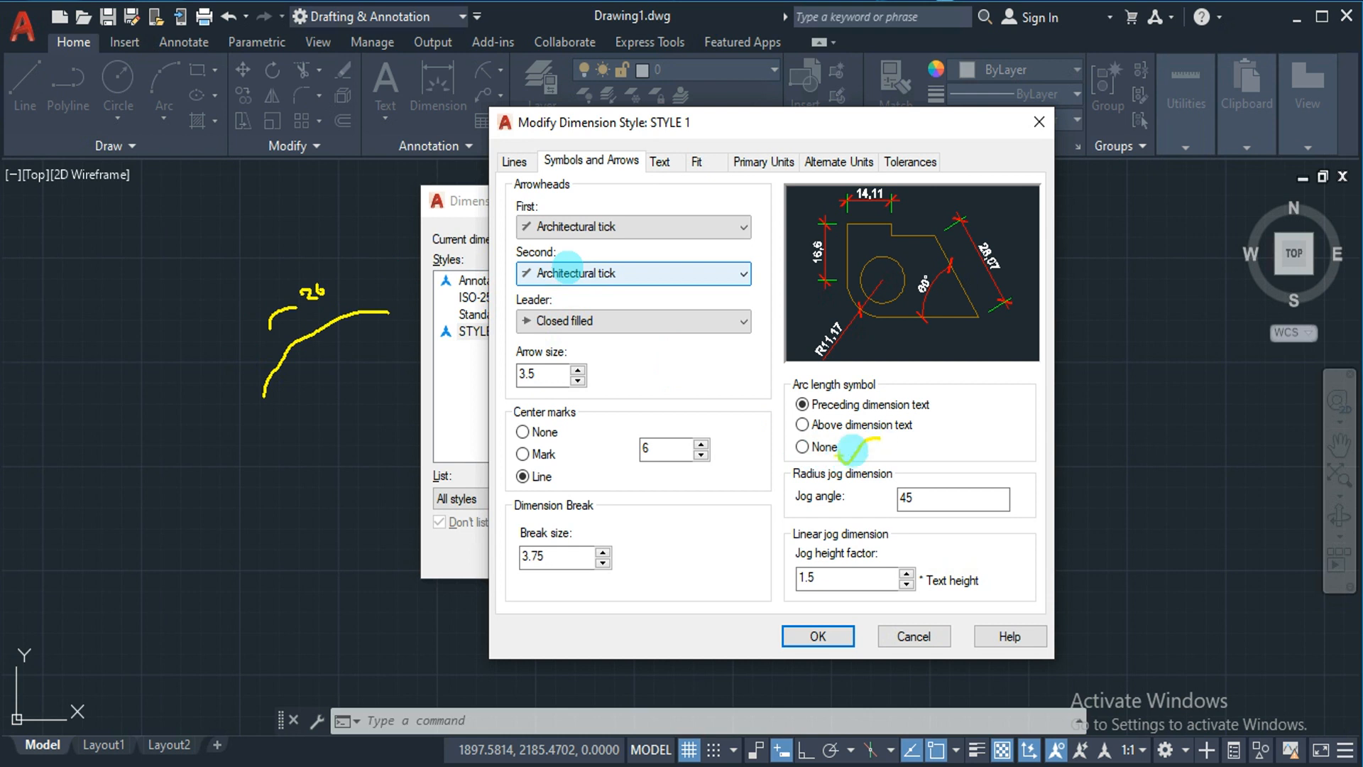
{"action": "mouse_move", "coordinate": [332, 387]}
{"action": "left_mouse_down"}
{"action": "mouse_move", "coordinate": [356, 395]}
{"action": "mouse_move", "coordinate": [356, 374]}
{"action": "mouse_move", "coordinate": [364, 384]}
{"action": "mouse_move", "coordinate": [331, 362]}
{"action": "mouse_move", "coordinate": [355, 354]}
{"action": "left_mouse_up"}
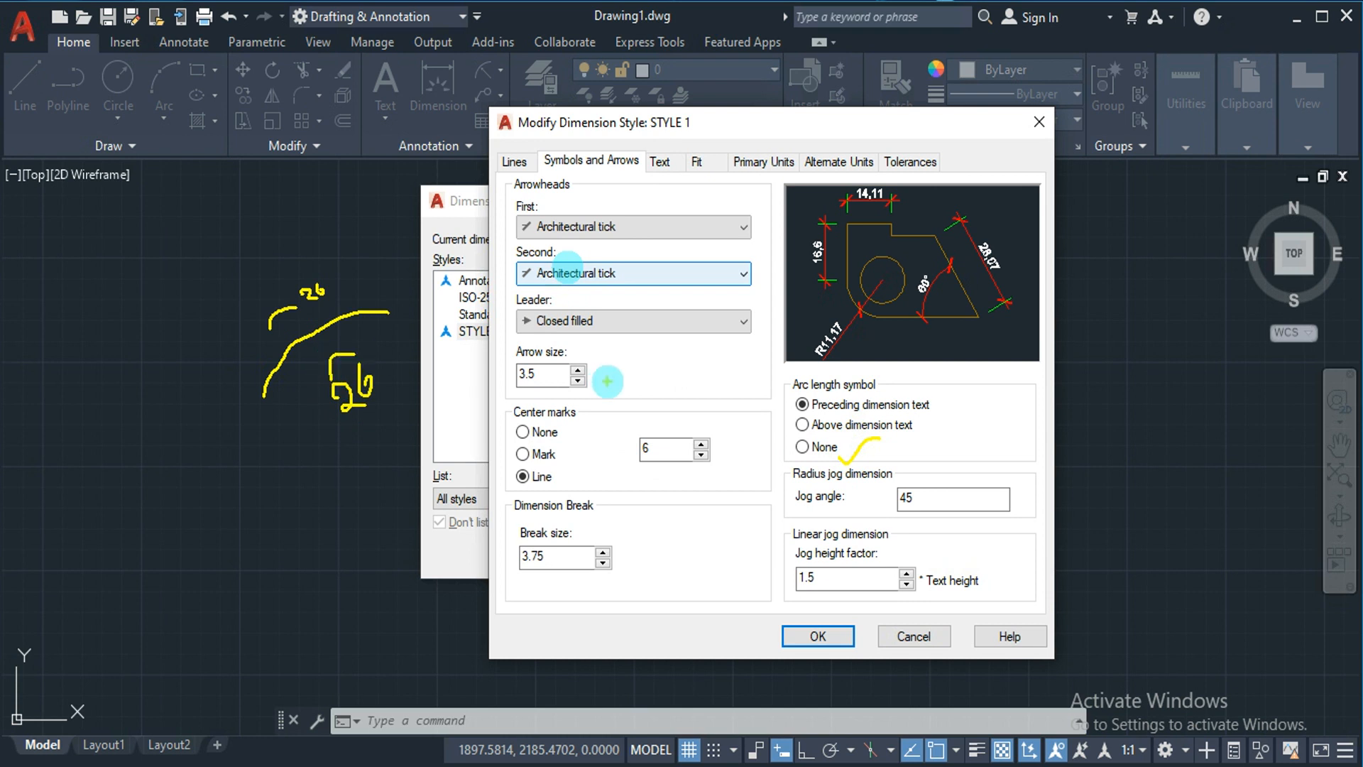
{"action": "left_click_drag", "start_coordinate": [809, 438], "coordinate": [920, 430]}
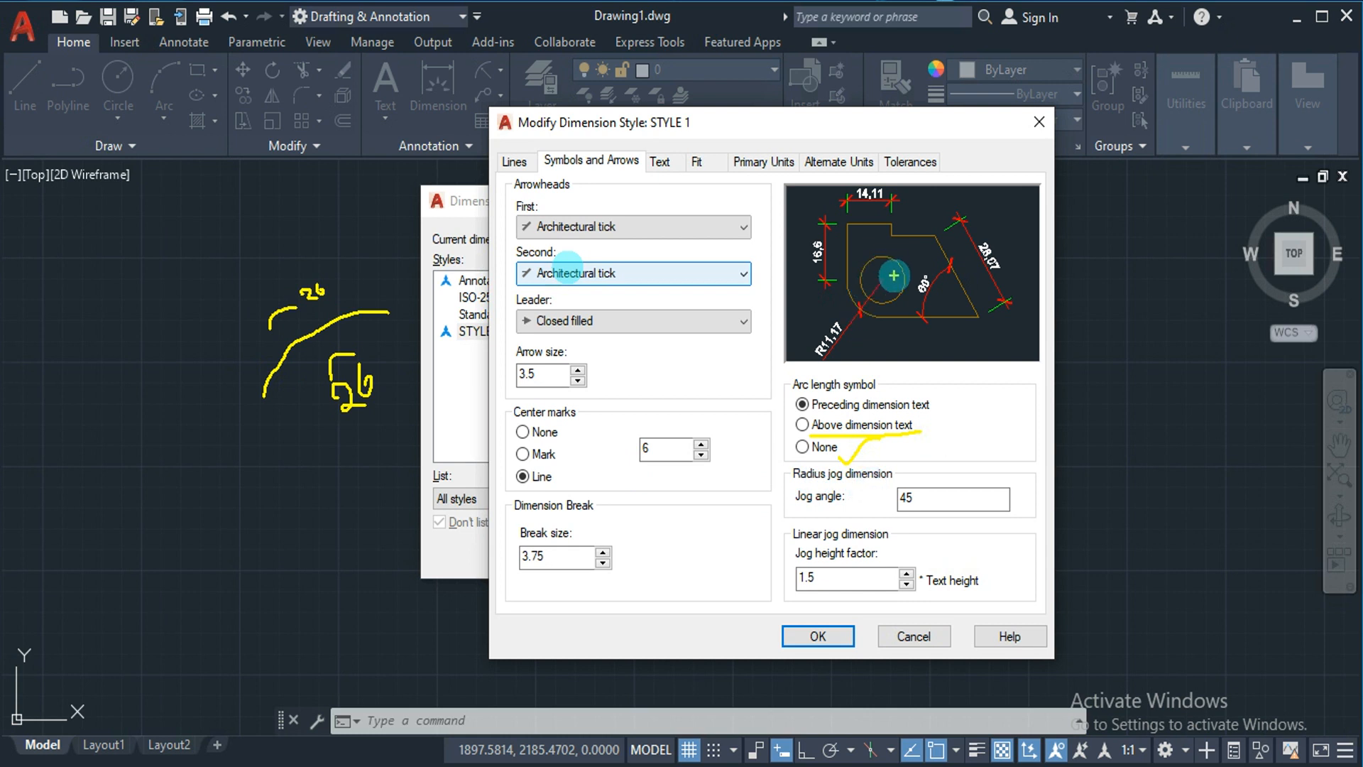
{"action": "mouse_move", "coordinate": [895, 299]}
{"action": "left_mouse_down"}
{"action": "mouse_move", "coordinate": [936, 342]}
{"action": "mouse_move", "coordinate": [987, 320]}
{"action": "left_mouse_up"}
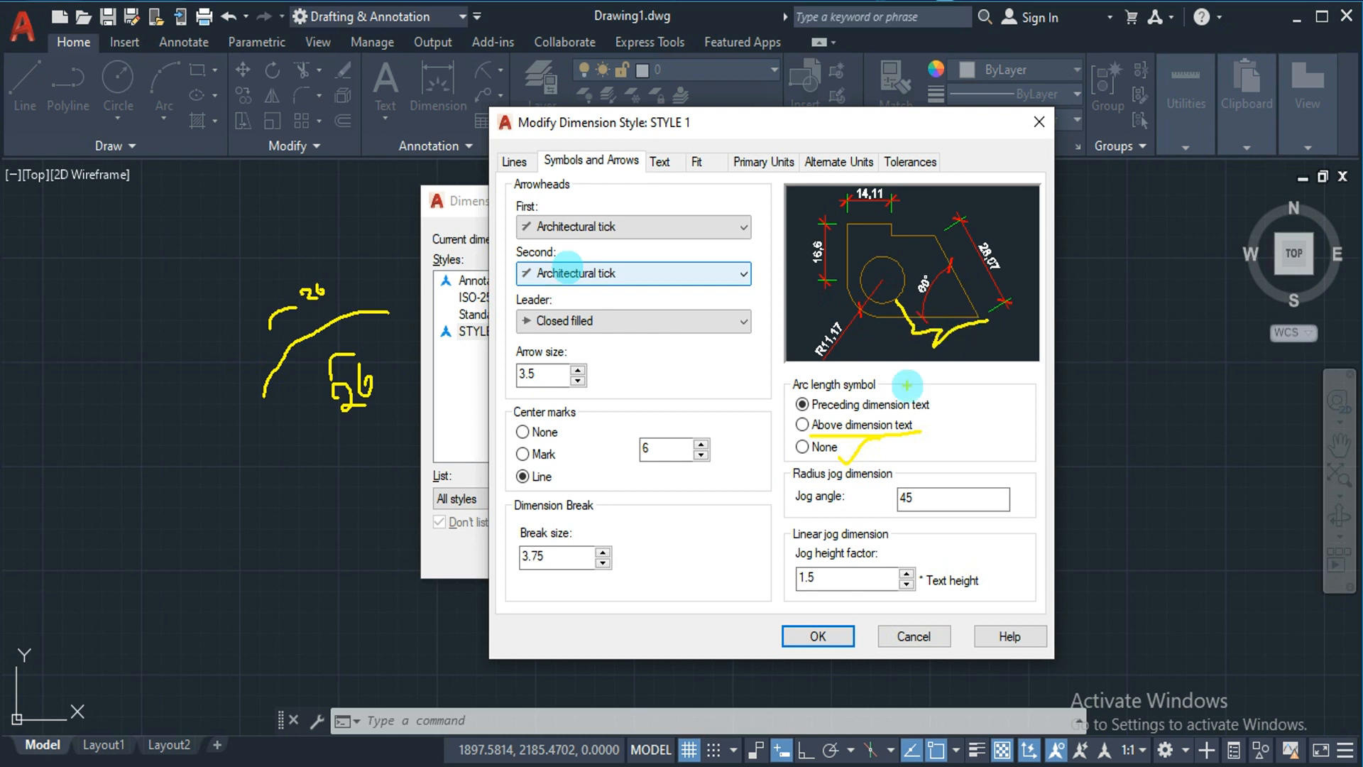
{"action": "key", "text": "Escape"}
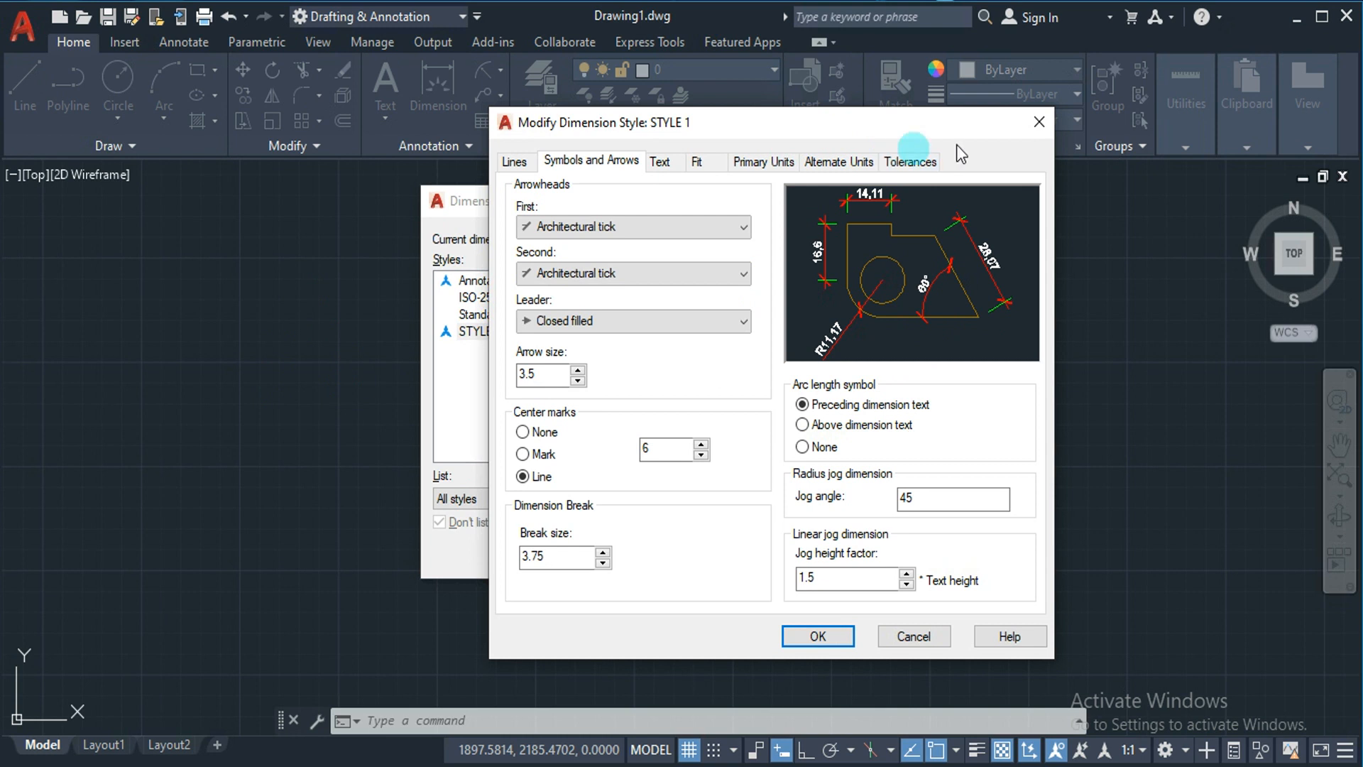
Leave the STYLE 1 modification without saving, make STYLE 1 the current dimension style and close the style manager.
{"action": "left_click", "coordinate": [1038, 122]}
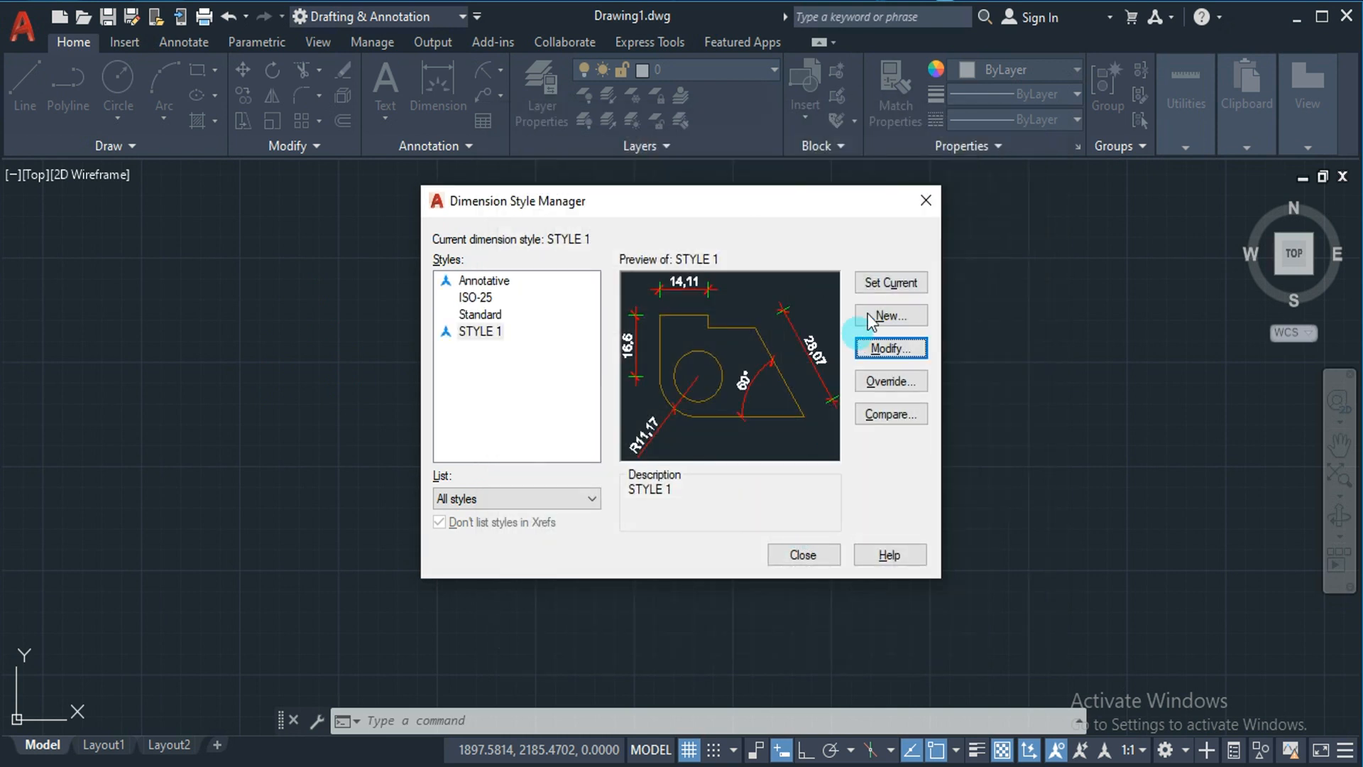
{"action": "left_click", "coordinate": [895, 281]}
{"action": "left_click", "coordinate": [799, 554]}
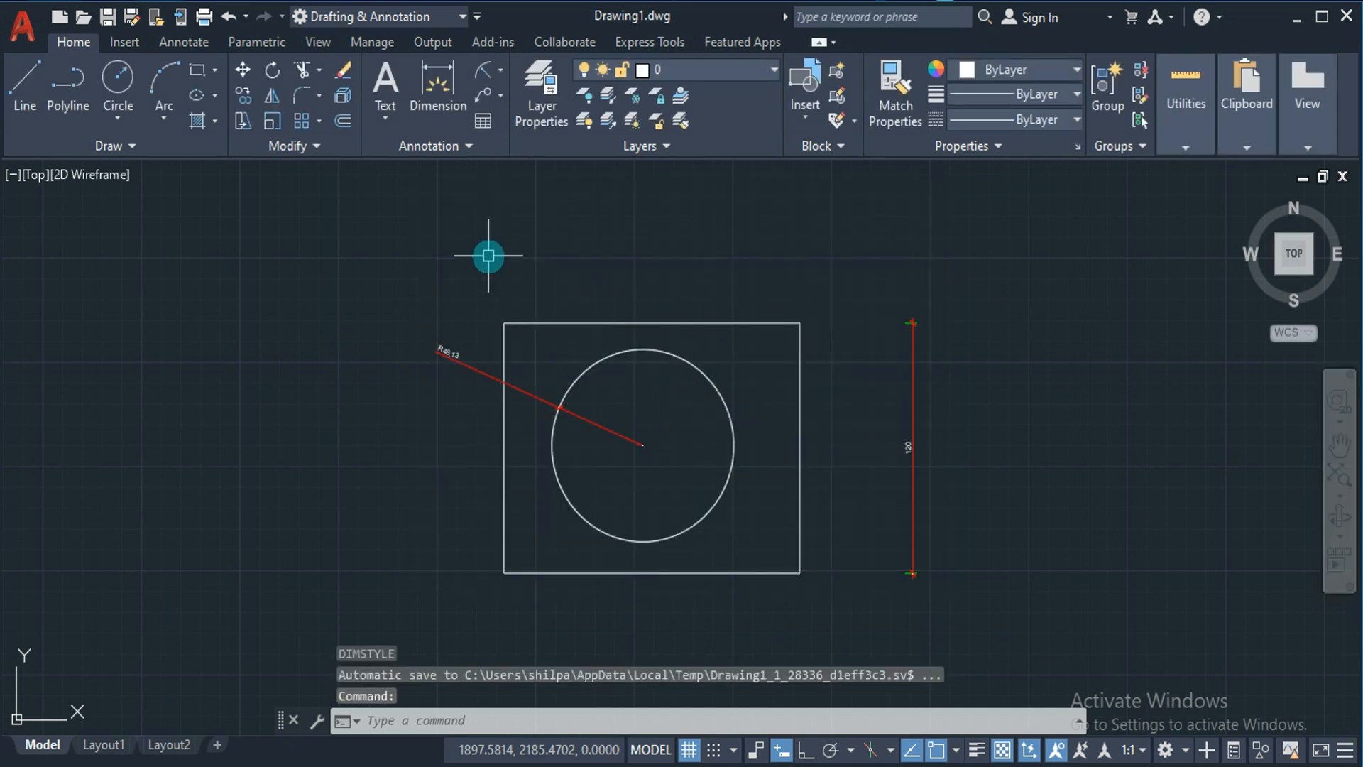
Add a jogged radius dimension to the circle, with the centre override beyond the rectangle's upper-right corner and the jog near its outer end.
{"action": "type", "text": "DIMRAD"}
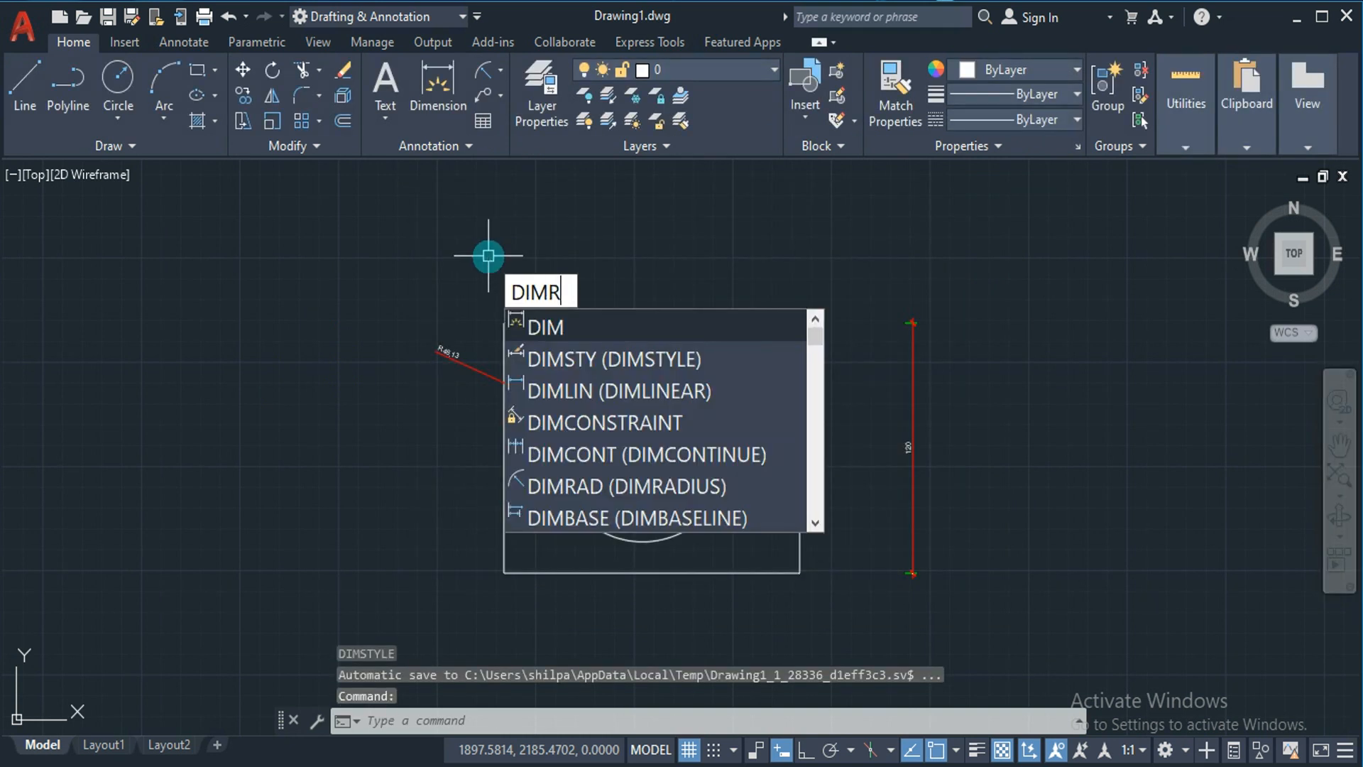
{"action": "key", "text": "BackSpace"}
{"action": "key", "text": "BackSpace"}
{"action": "key", "text": "BackSpace"}
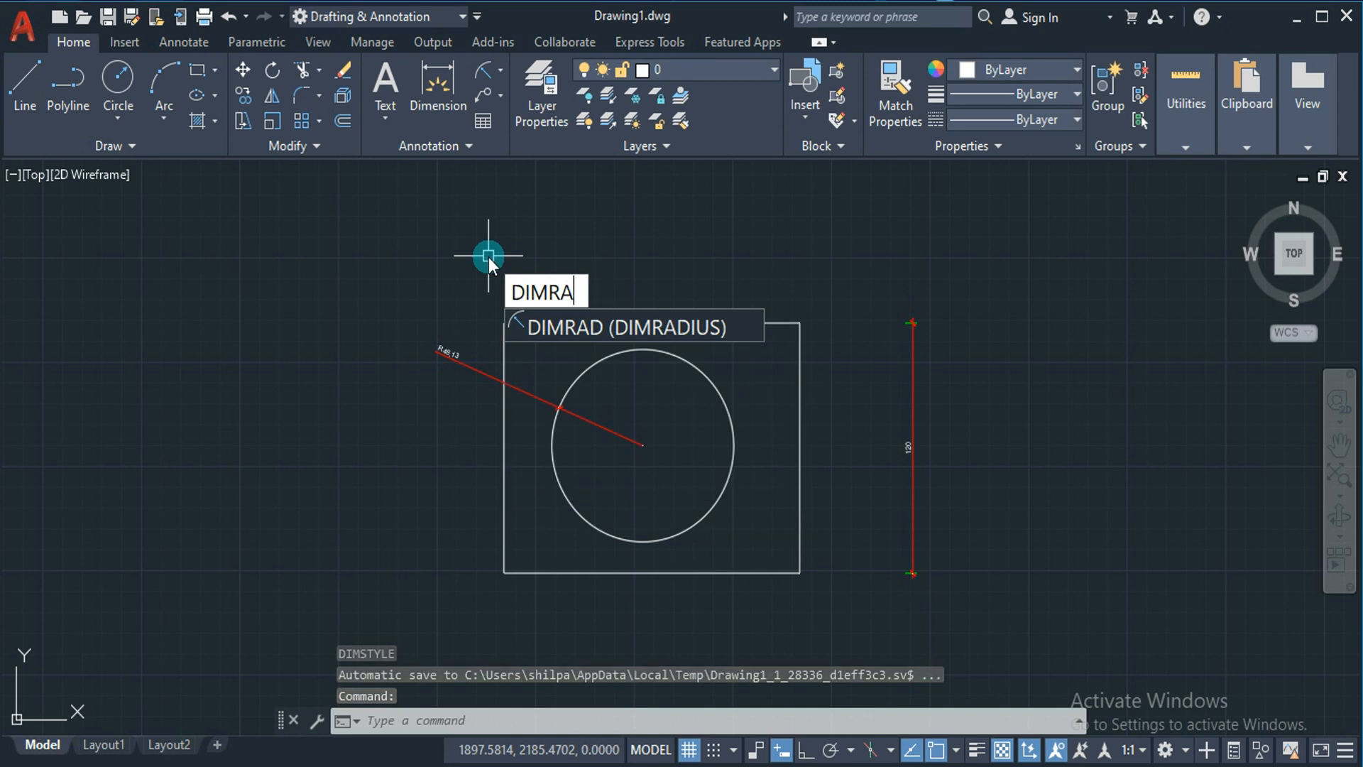
{"action": "type", "text": "JO"}
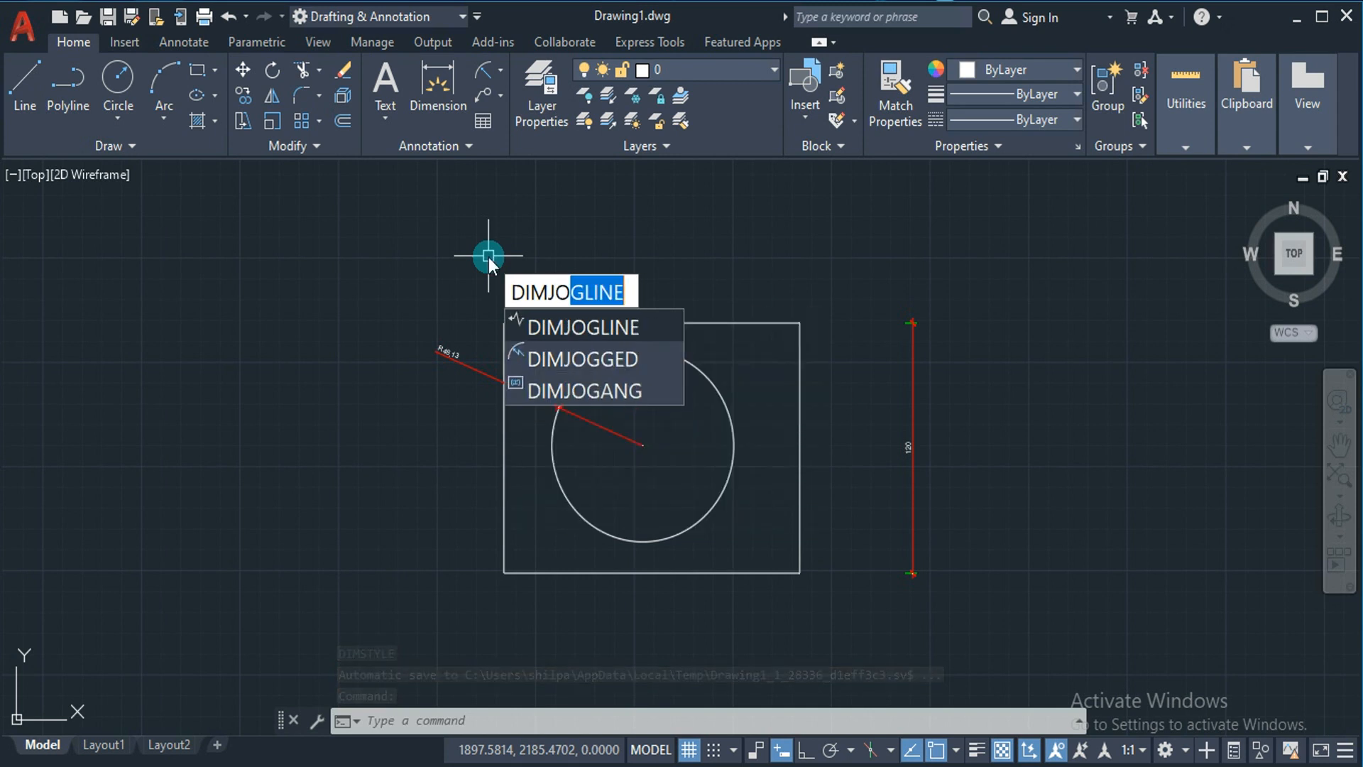
{"action": "key", "text": "Down"}
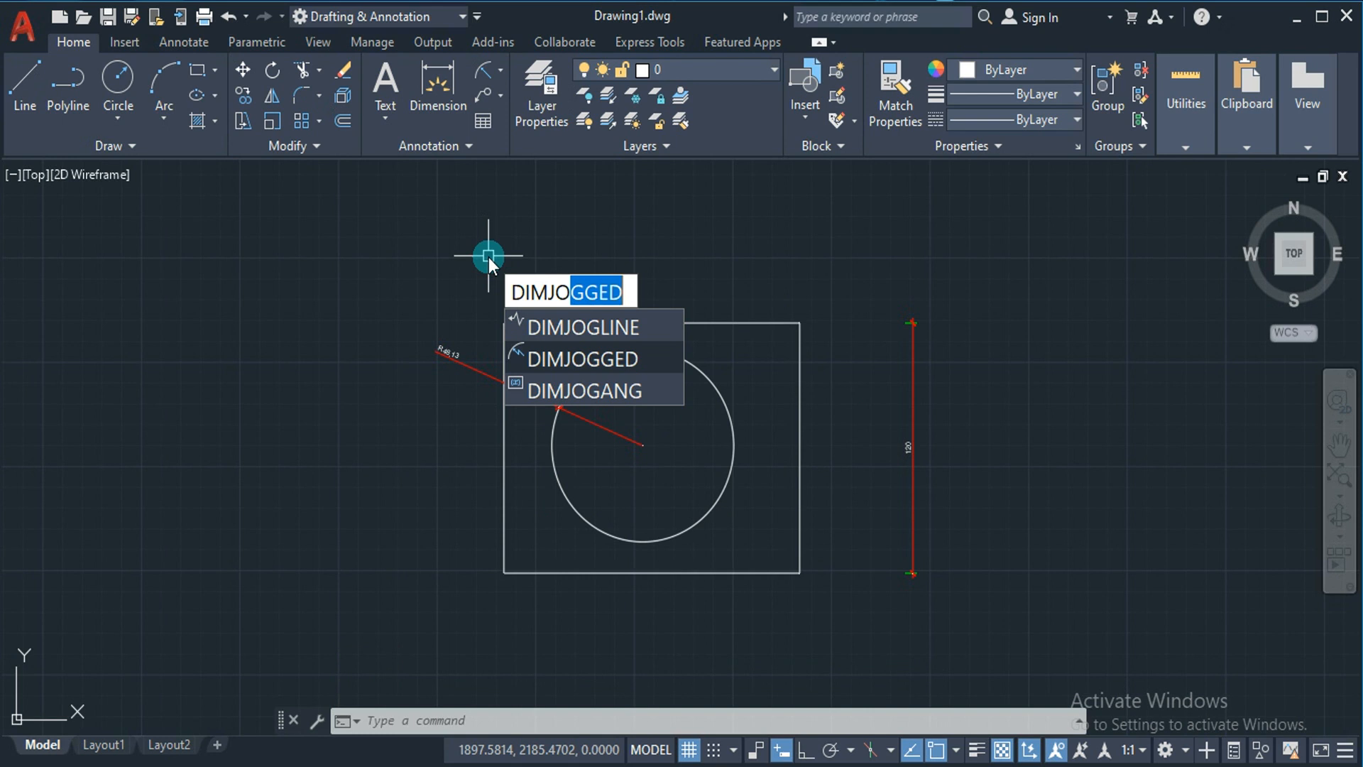
{"action": "key", "text": "Return"}
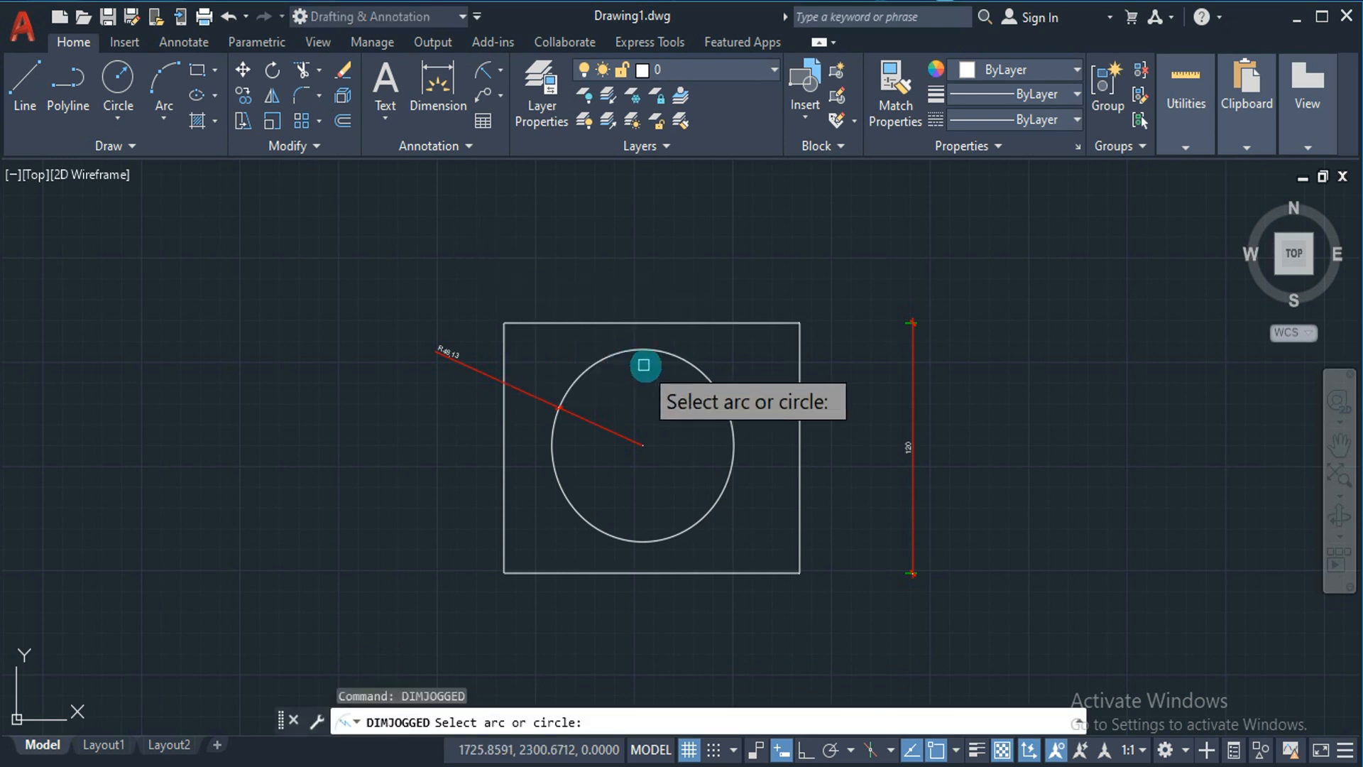
{"action": "left_click", "coordinate": [675, 359]}
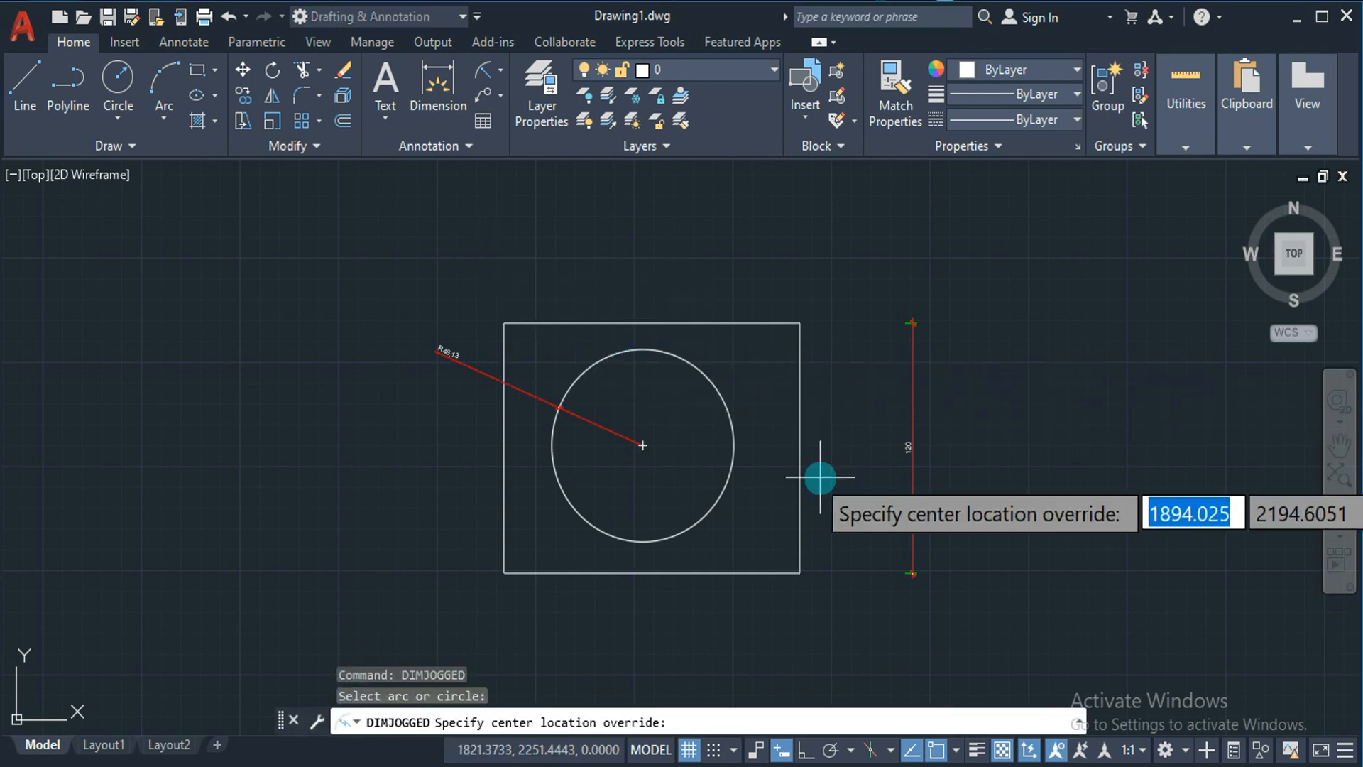
{"action": "left_click", "coordinate": [861, 273]}
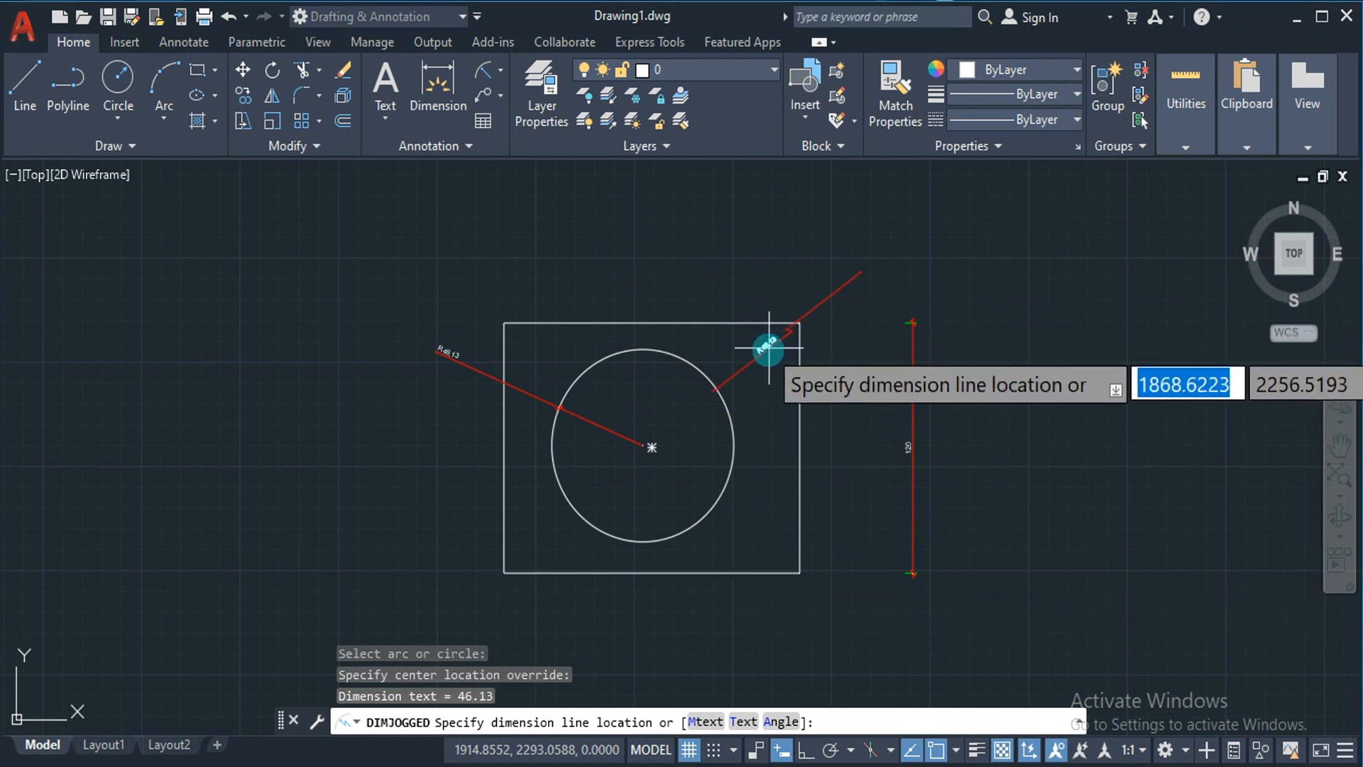
{"action": "left_click", "coordinate": [736, 350]}
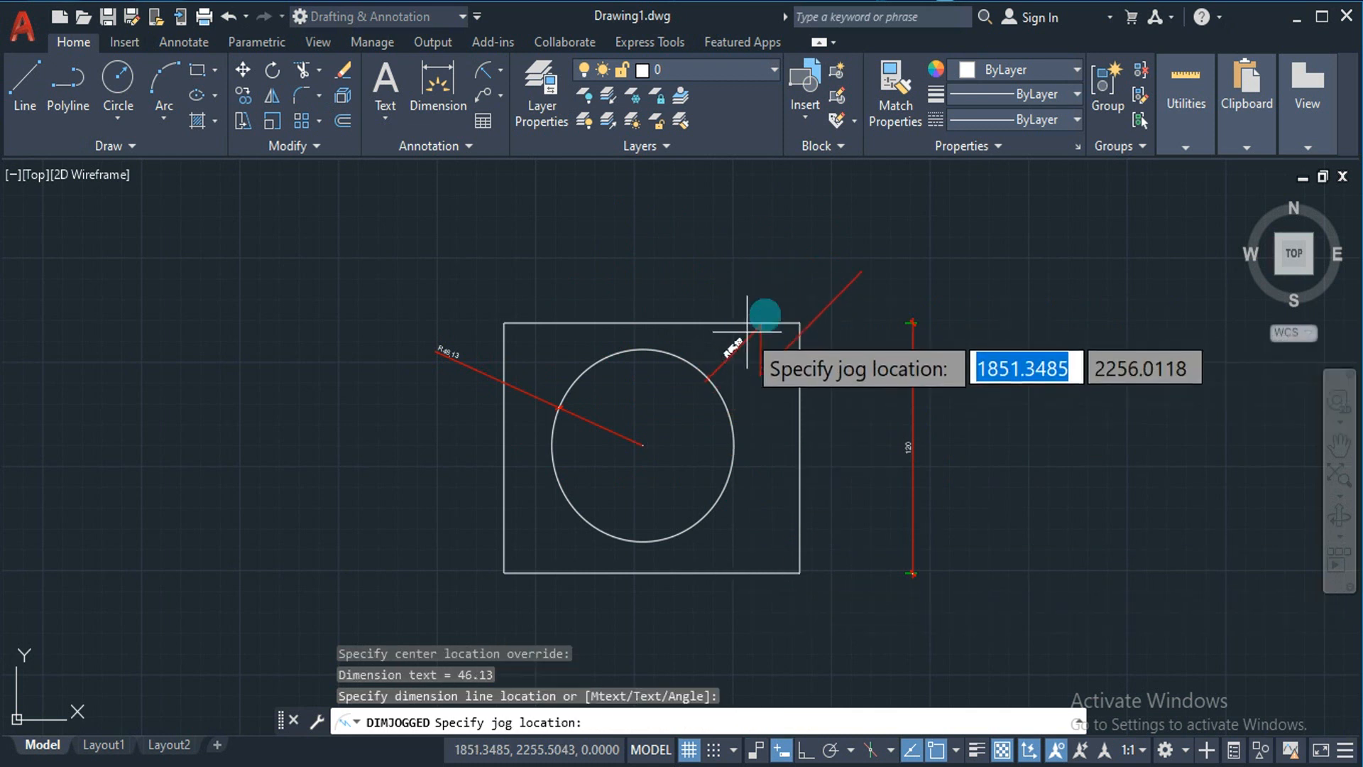
{"action": "left_click", "coordinate": [826, 277]}
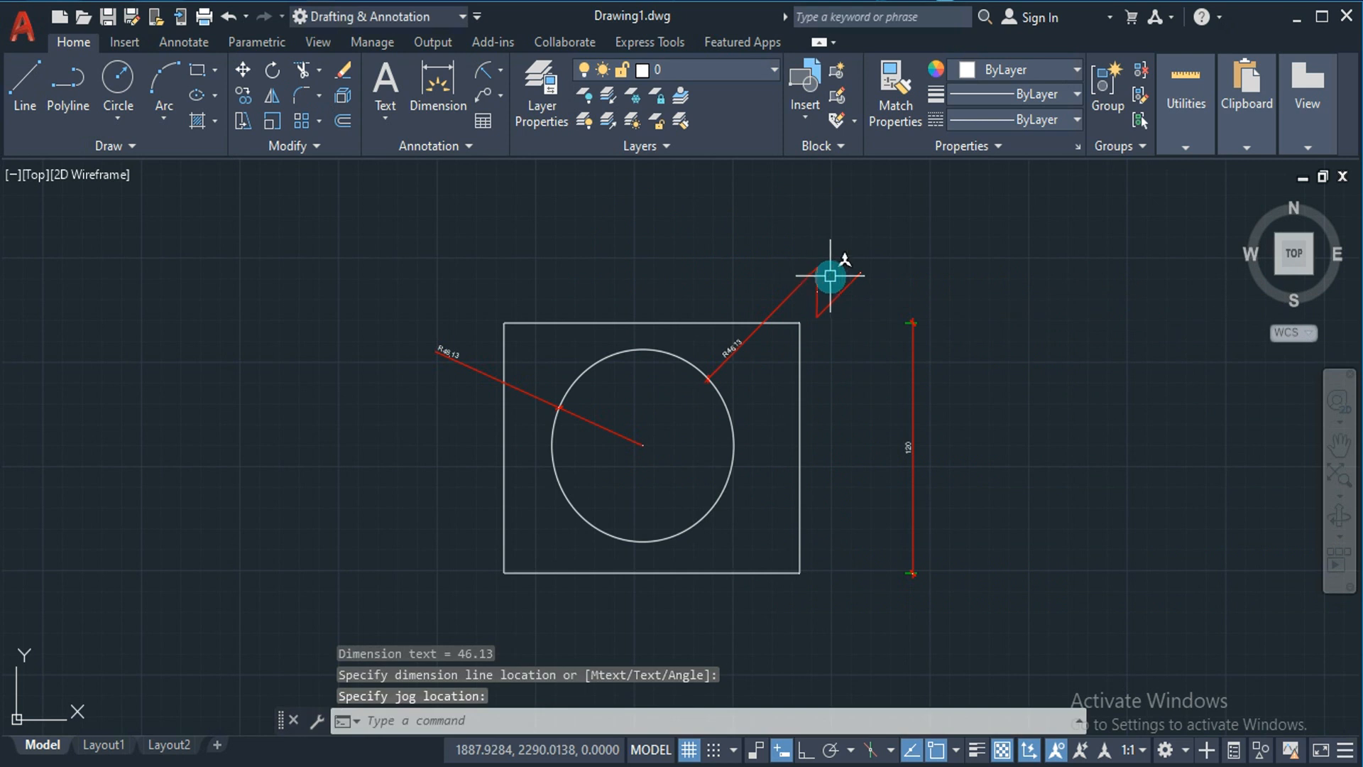
Add a linear jog to the upper part of the vertical dimension line beside the rectangle using DIMJOGLINE.
{"action": "scroll", "coordinate": [831, 277], "scroll_direction": "down", "scroll_amount": 10}
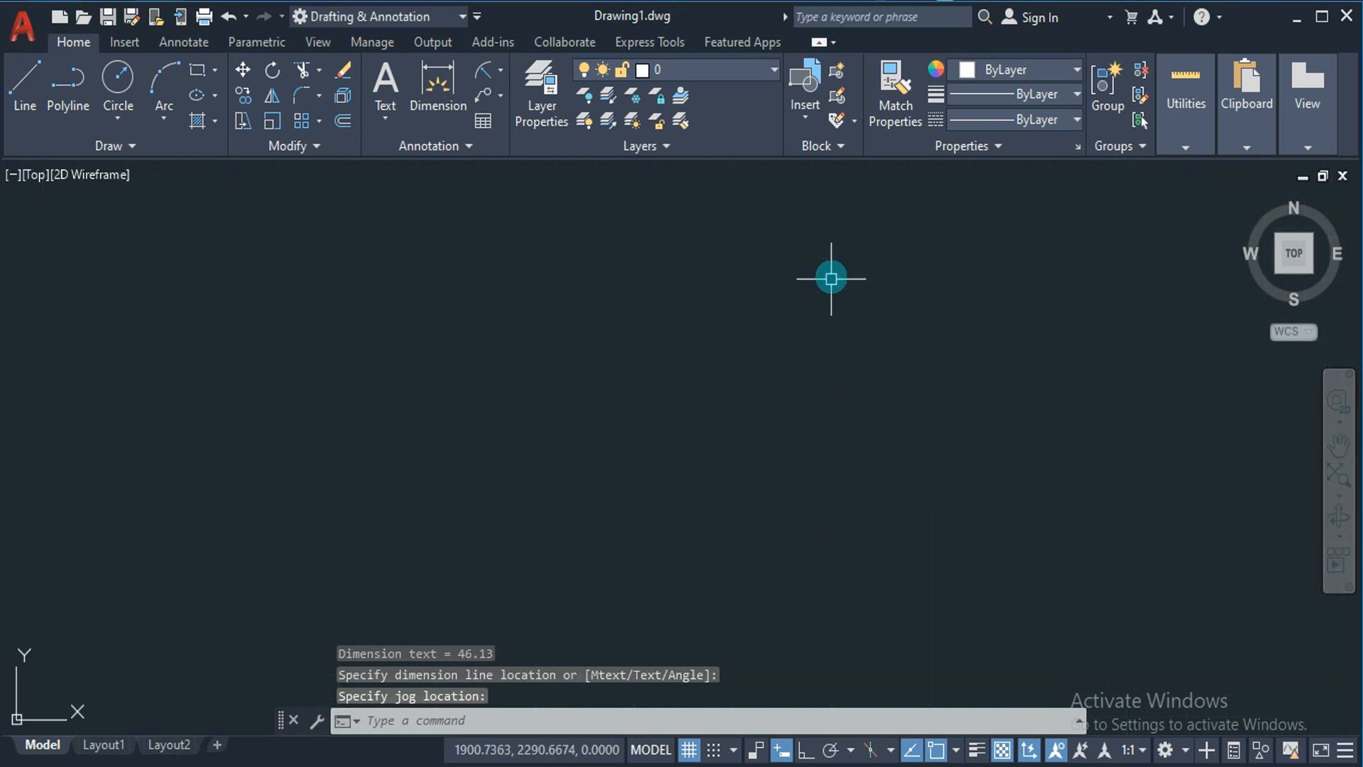
{"action": "left_click", "coordinate": [1292, 264]}
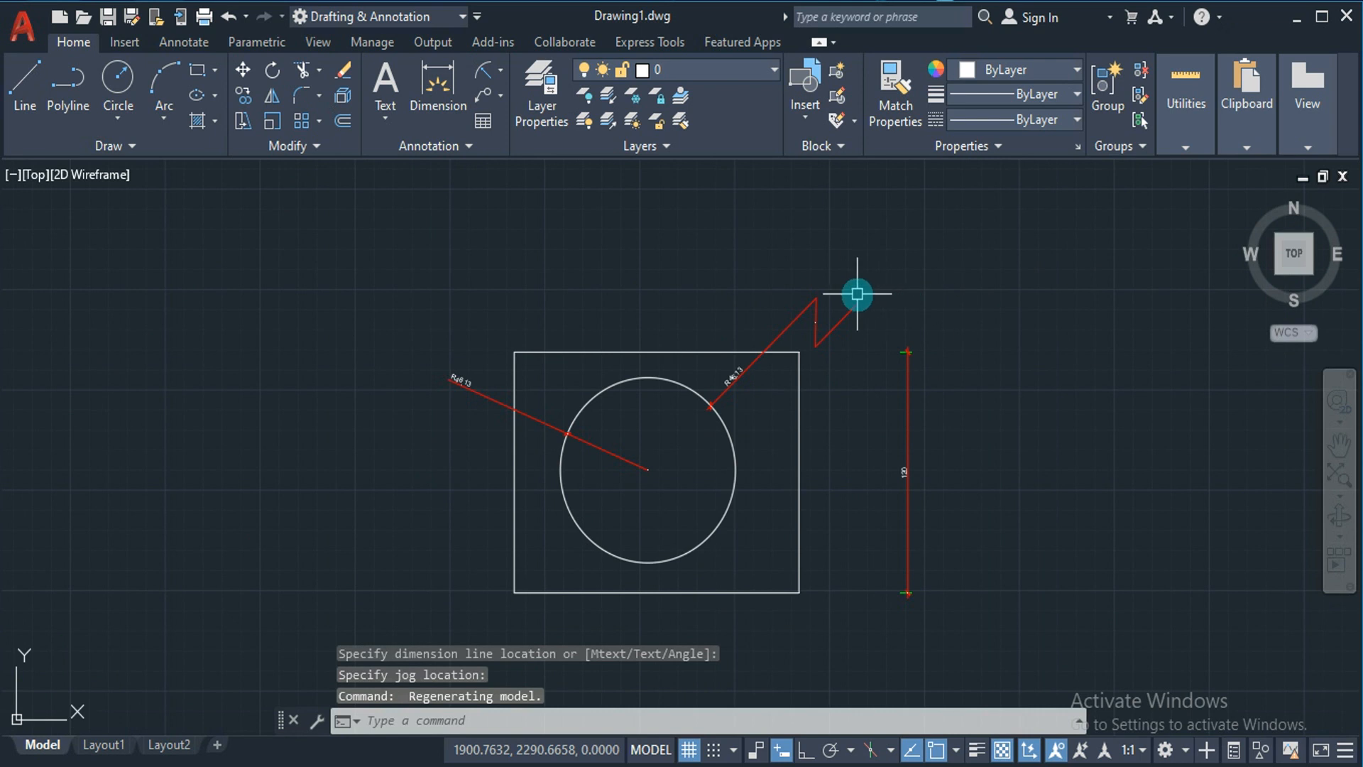
{"action": "left_click_drag", "start_coordinate": [856, 293], "coordinate": [815, 323]}
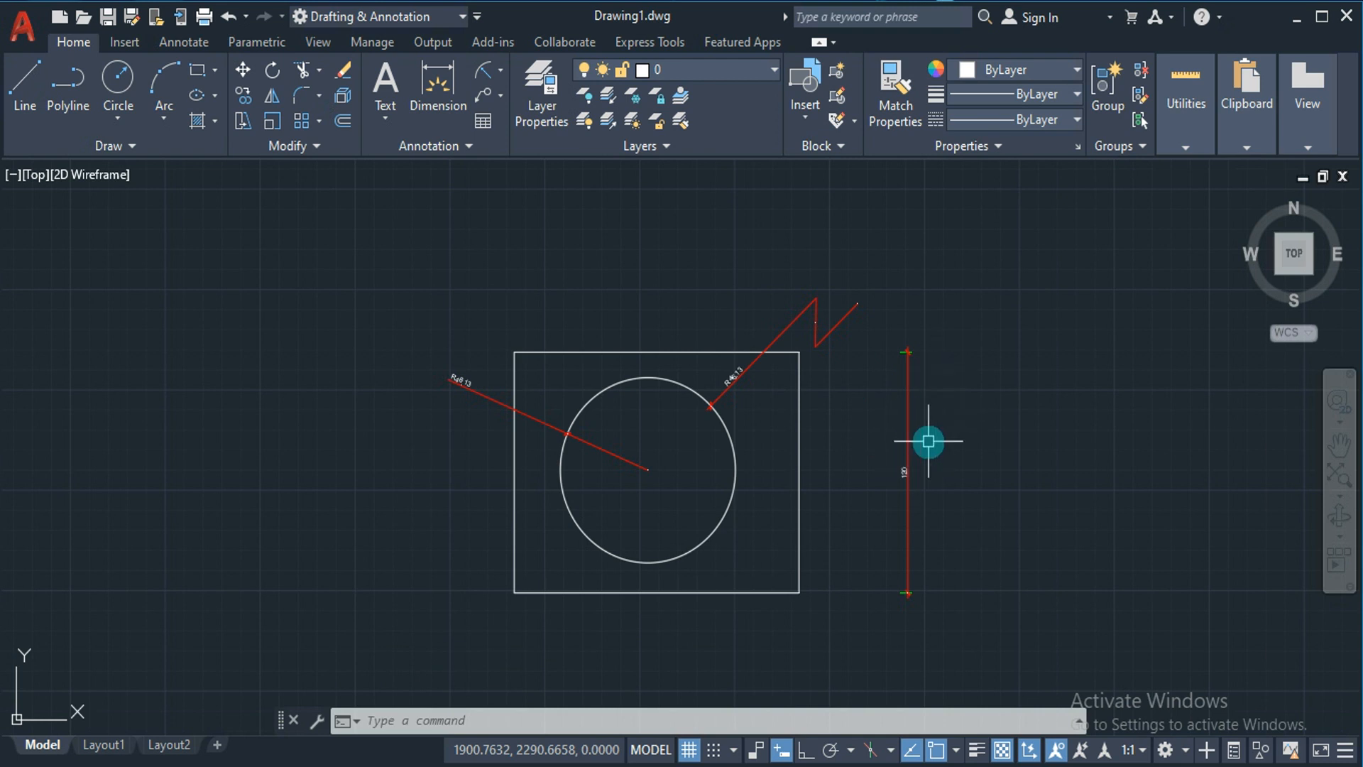
{"action": "type", "text": "DIMJ"}
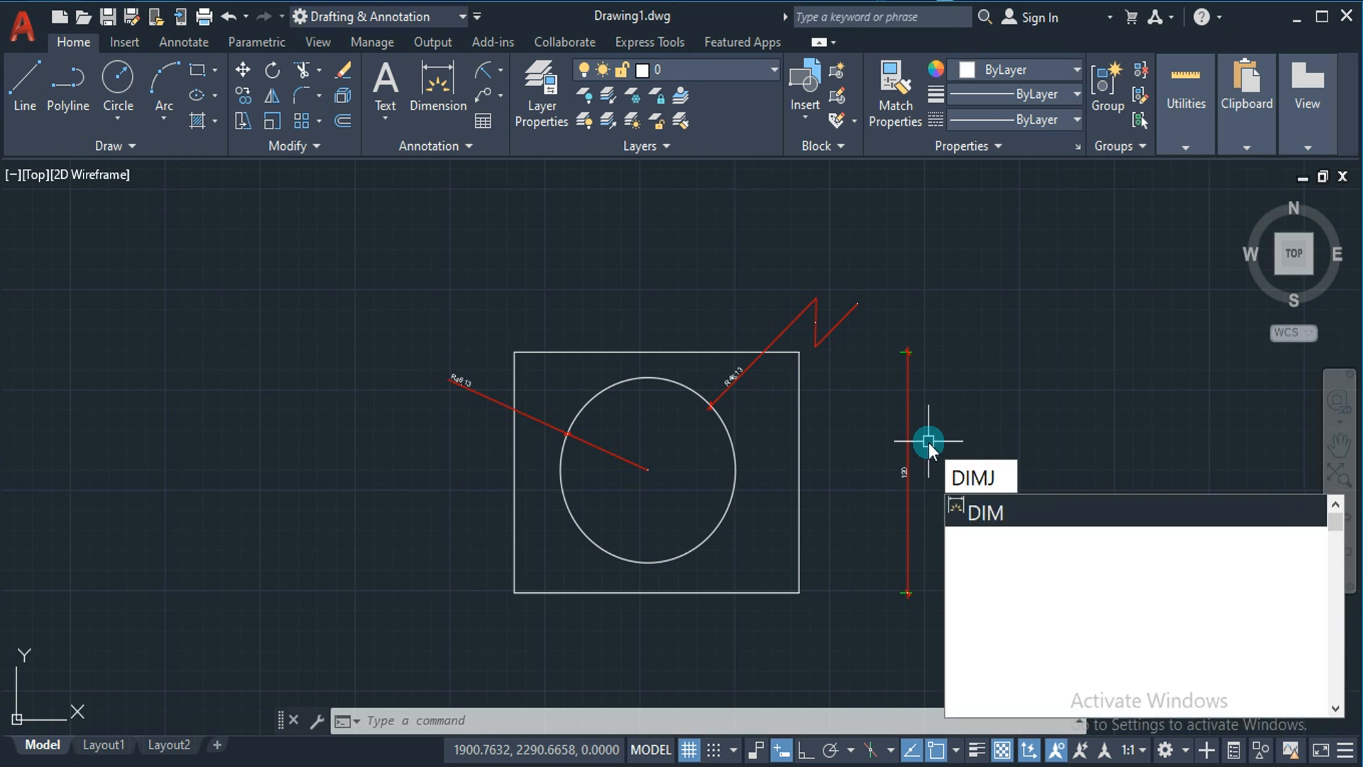
{"action": "type", "text": "OGLINE"}
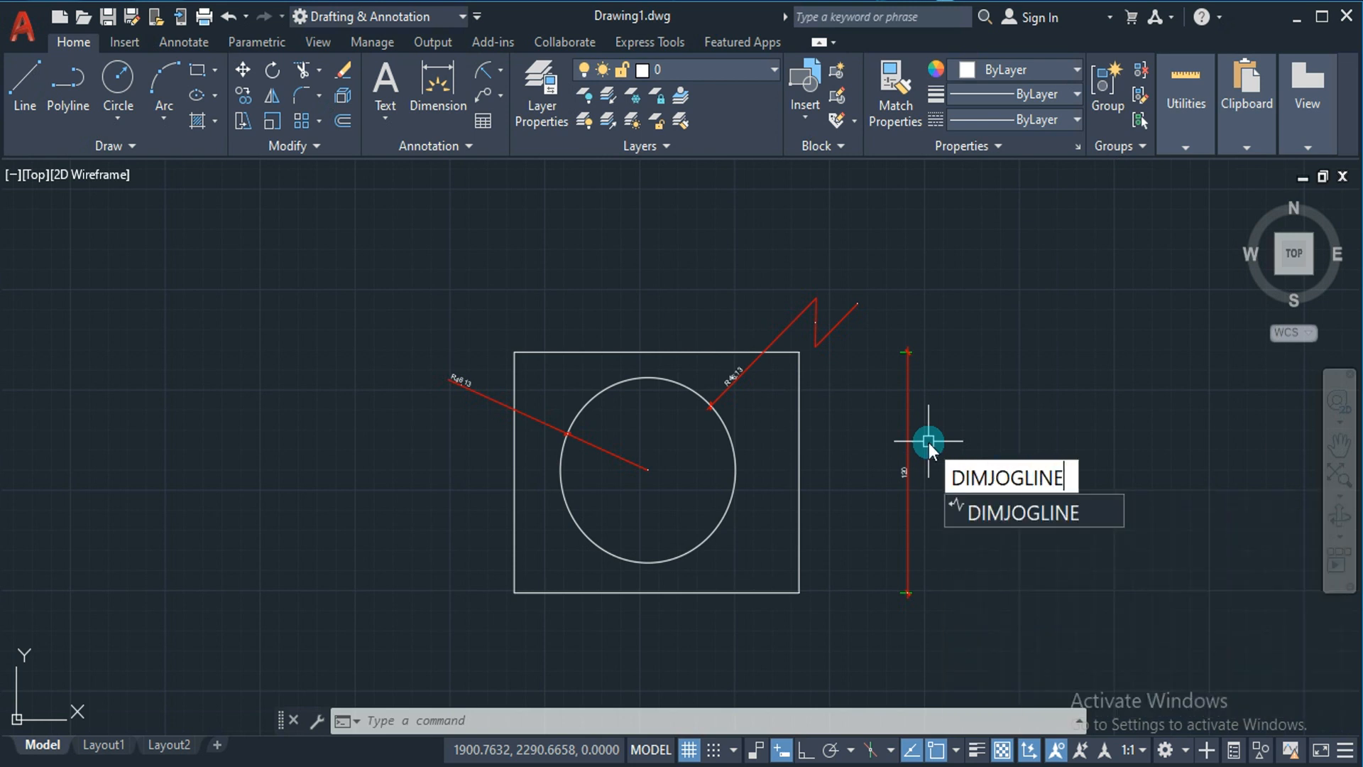
{"action": "key", "text": "Return"}
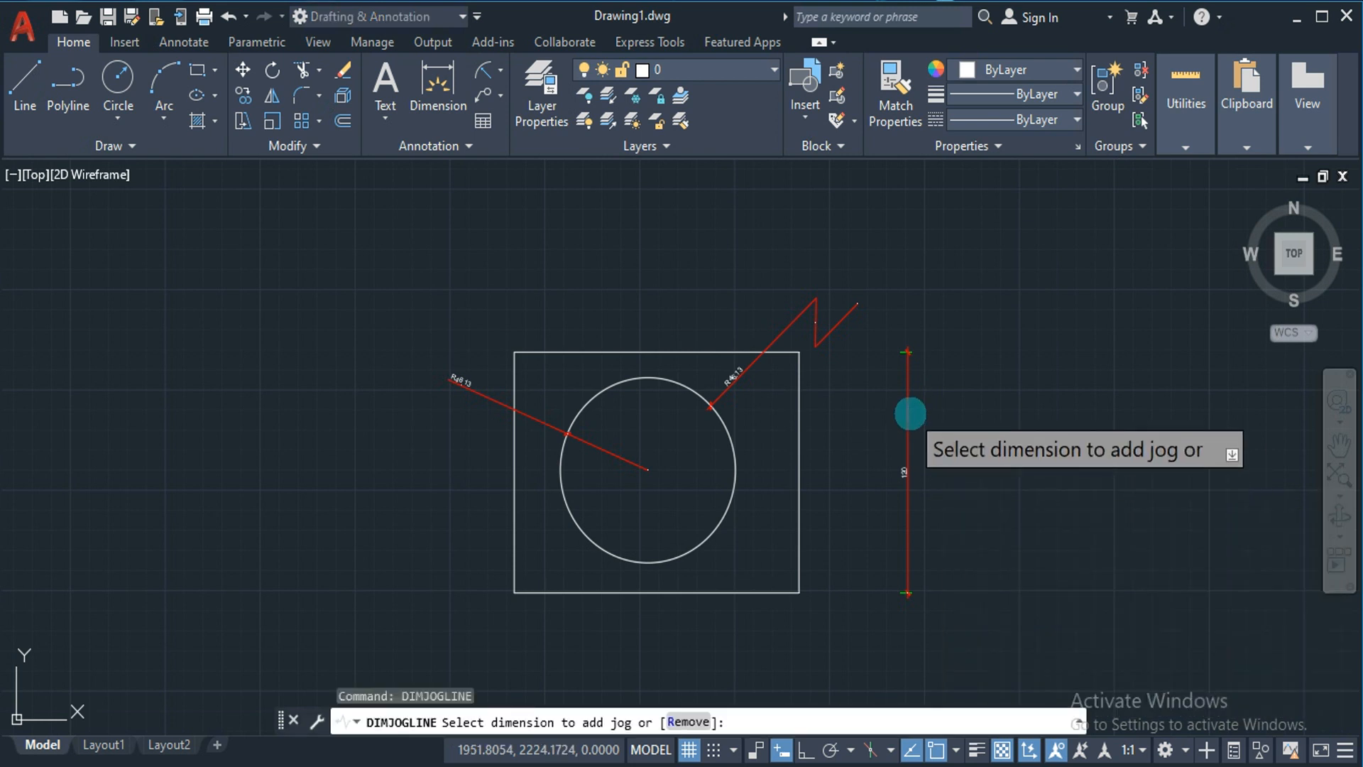
{"action": "left_click", "coordinate": [909, 412]}
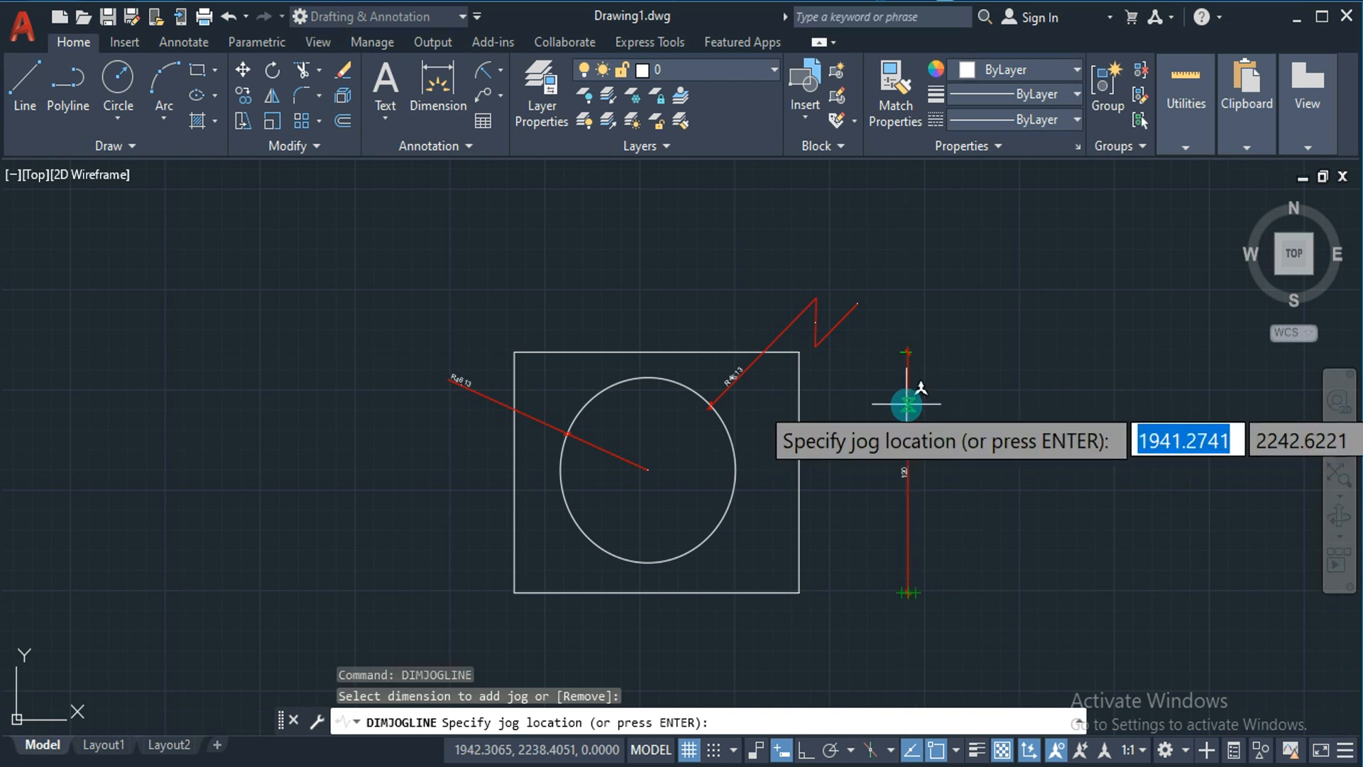
{"action": "left_click", "coordinate": [906, 404]}
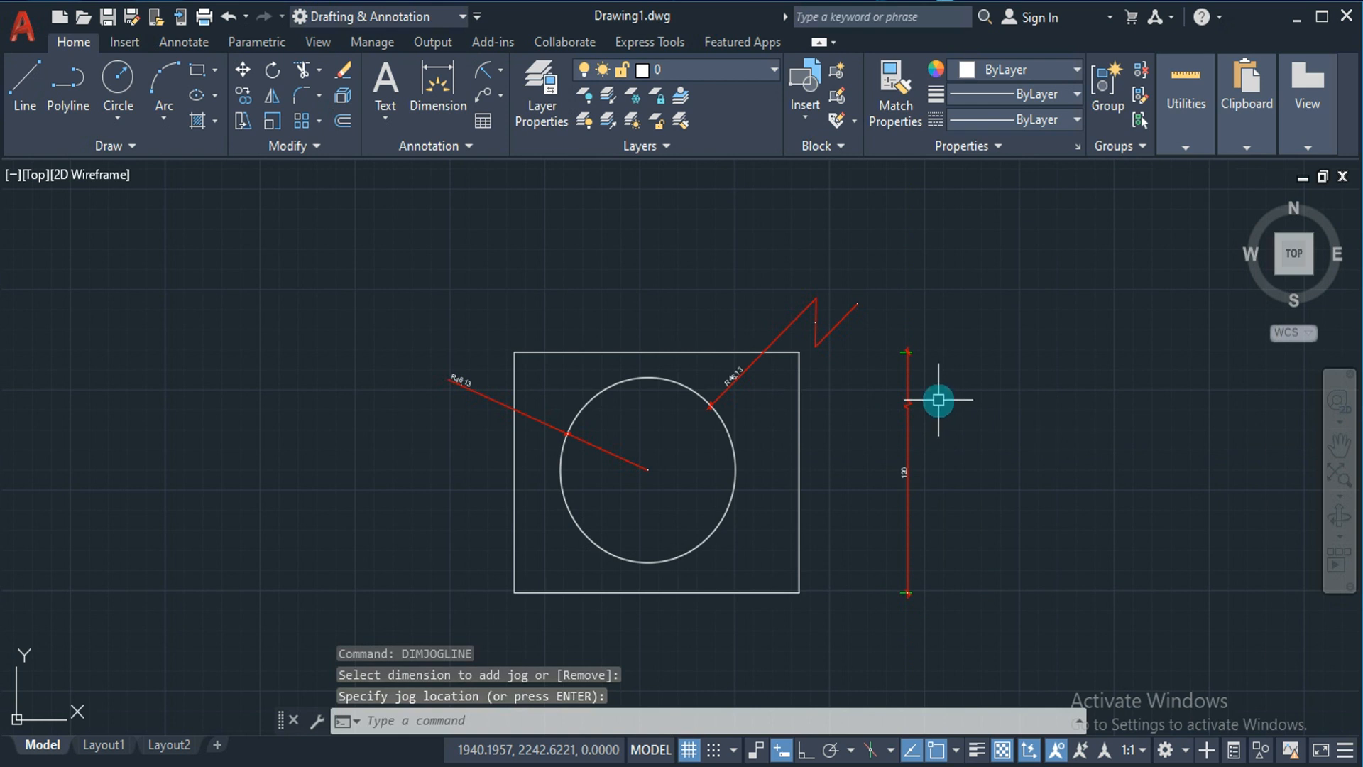
Examine the linear jog on the vertical dimension up close, comparing its height with the dimension text.
{"action": "type", "text": "z"}
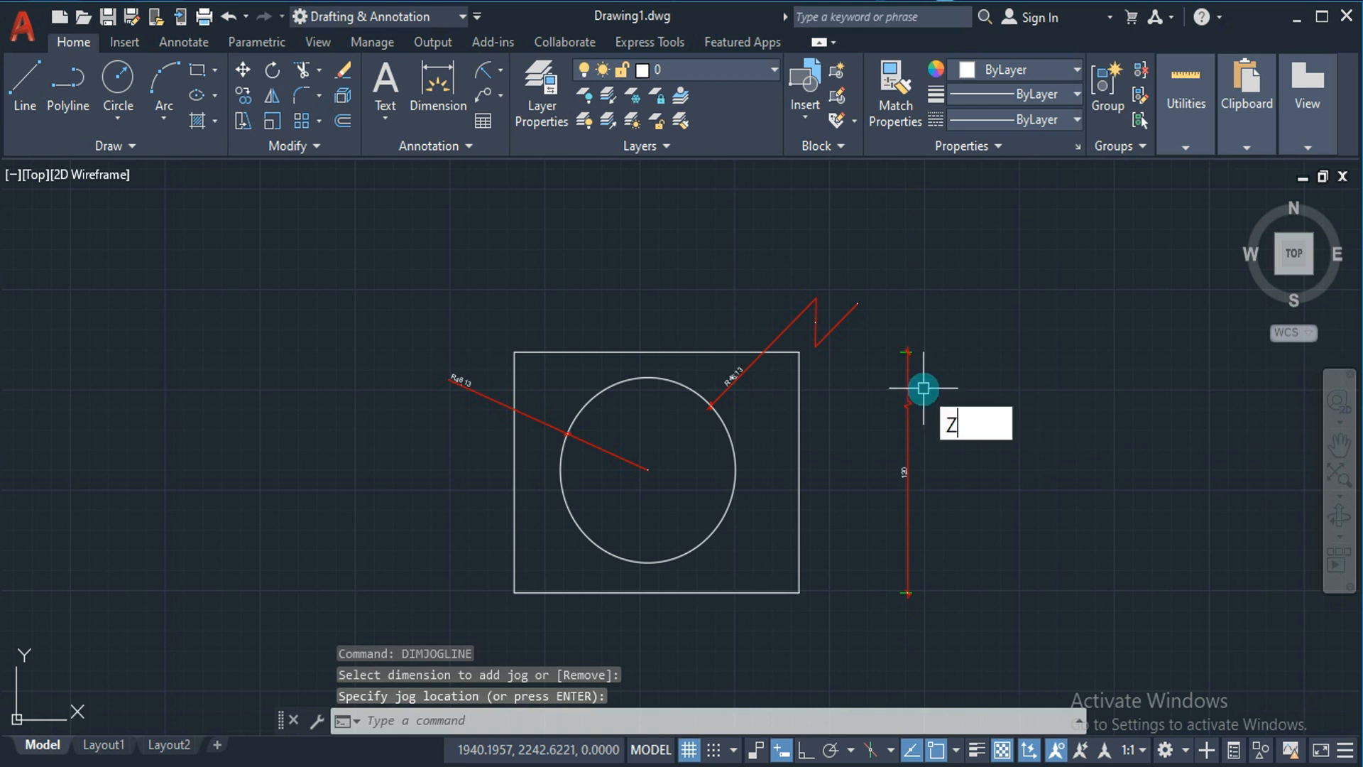
{"action": "key", "text": "Return"}
{"action": "type", "text": "w"}
{"action": "key", "text": "Return"}
{"action": "left_click", "coordinate": [885, 387]}
{"action": "left_click", "coordinate": [938, 443]}
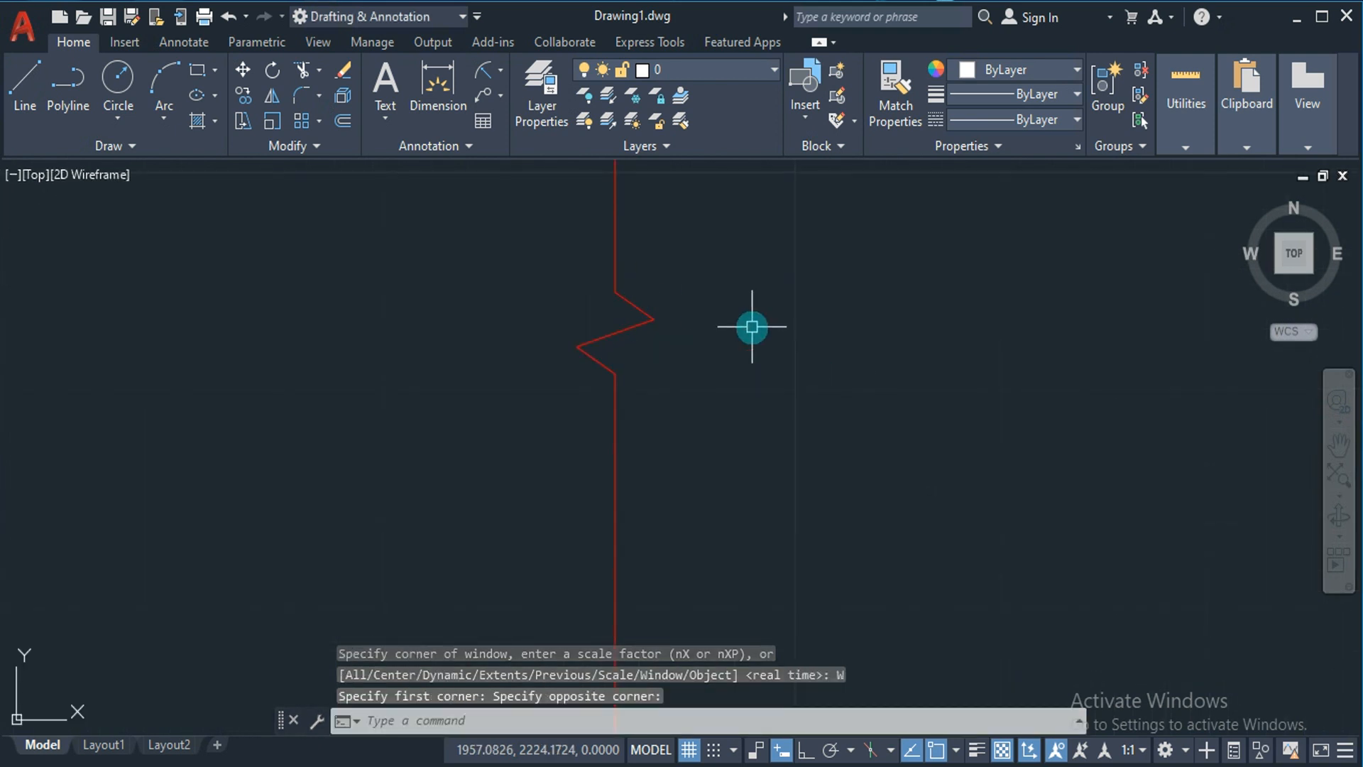
{"action": "scroll", "coordinate": [703, 365], "scroll_direction": "up", "scroll_amount": 3}
{"action": "scroll", "coordinate": [755, 348], "scroll_direction": "down", "scroll_amount": 5}
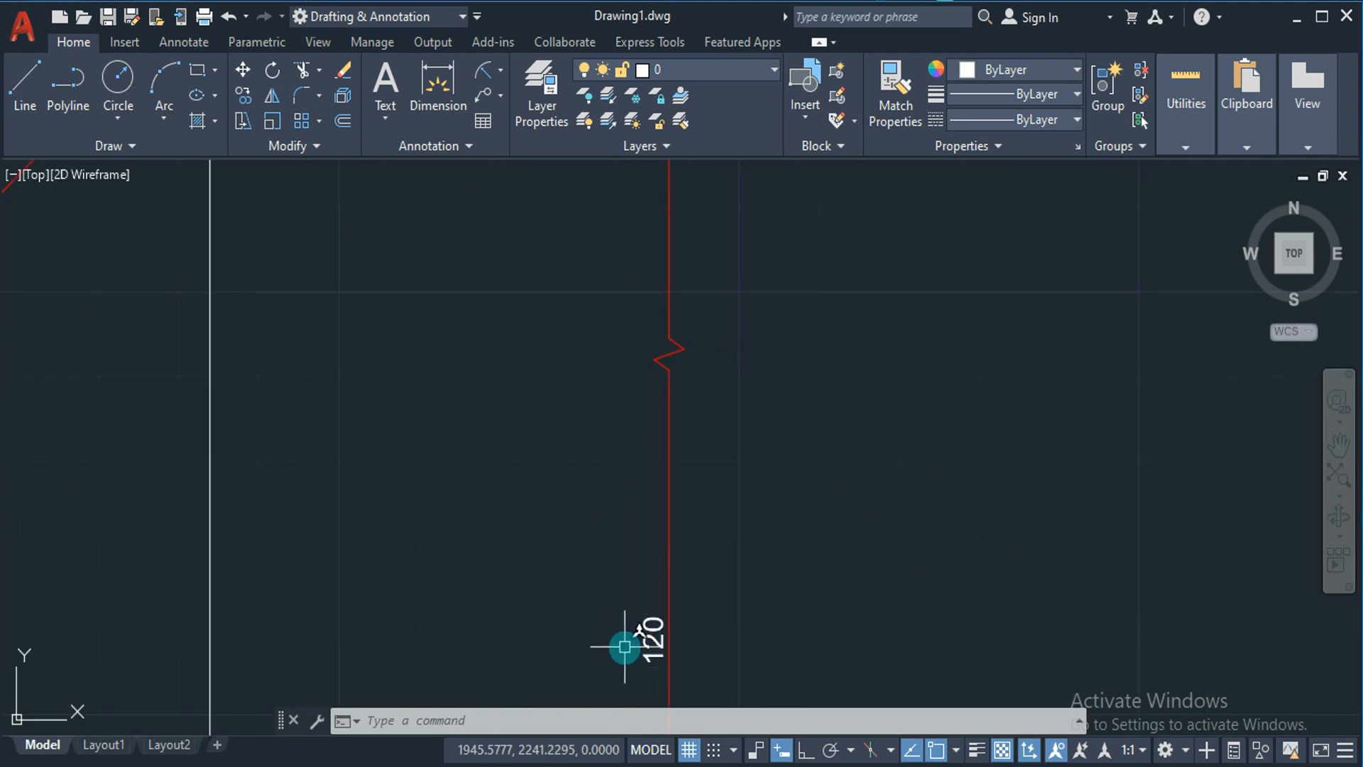
{"action": "scroll", "coordinate": [686, 533], "scroll_direction": "down", "scroll_amount": 5}
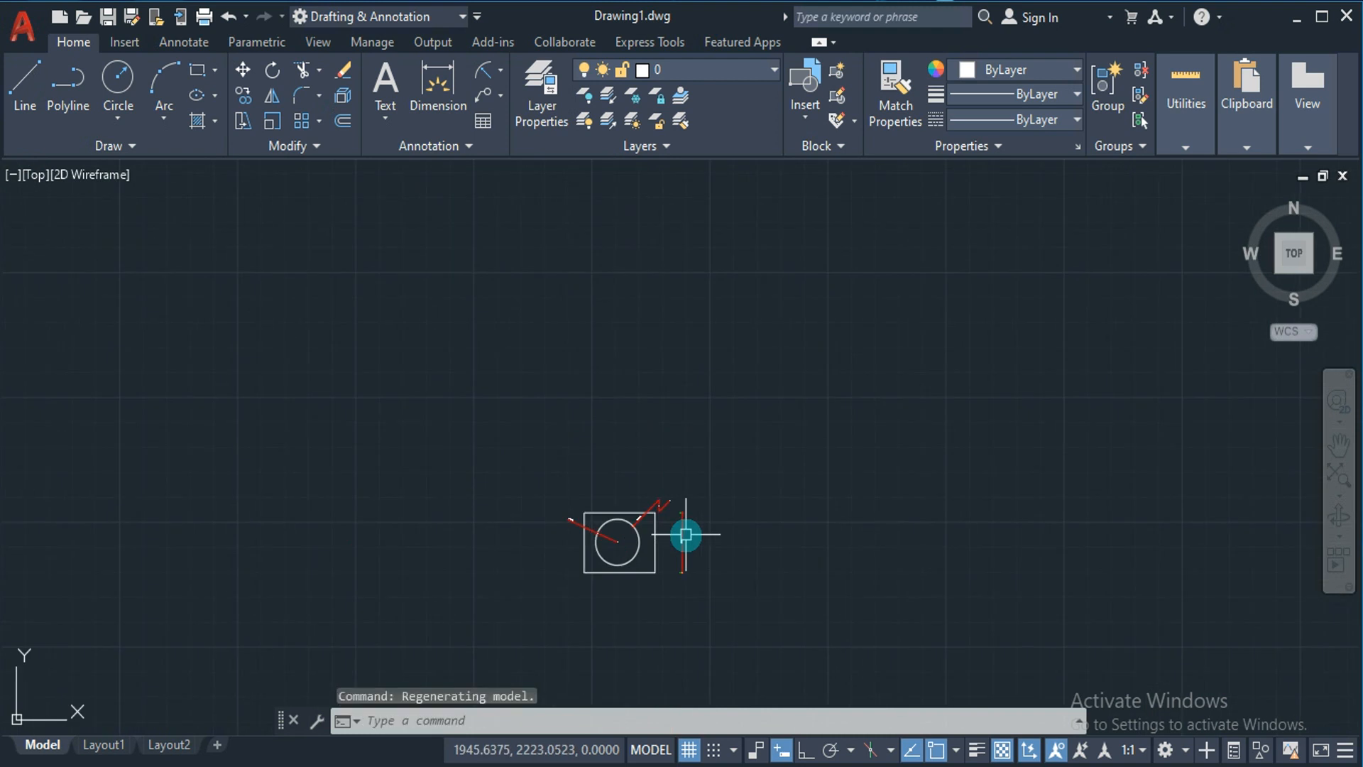
Modify STYLE 1 to use a radius jog angle of 20 and a linear jog height factor of 2.5.
{"action": "type", "text": "d"}
{"action": "key", "text": "Return"}
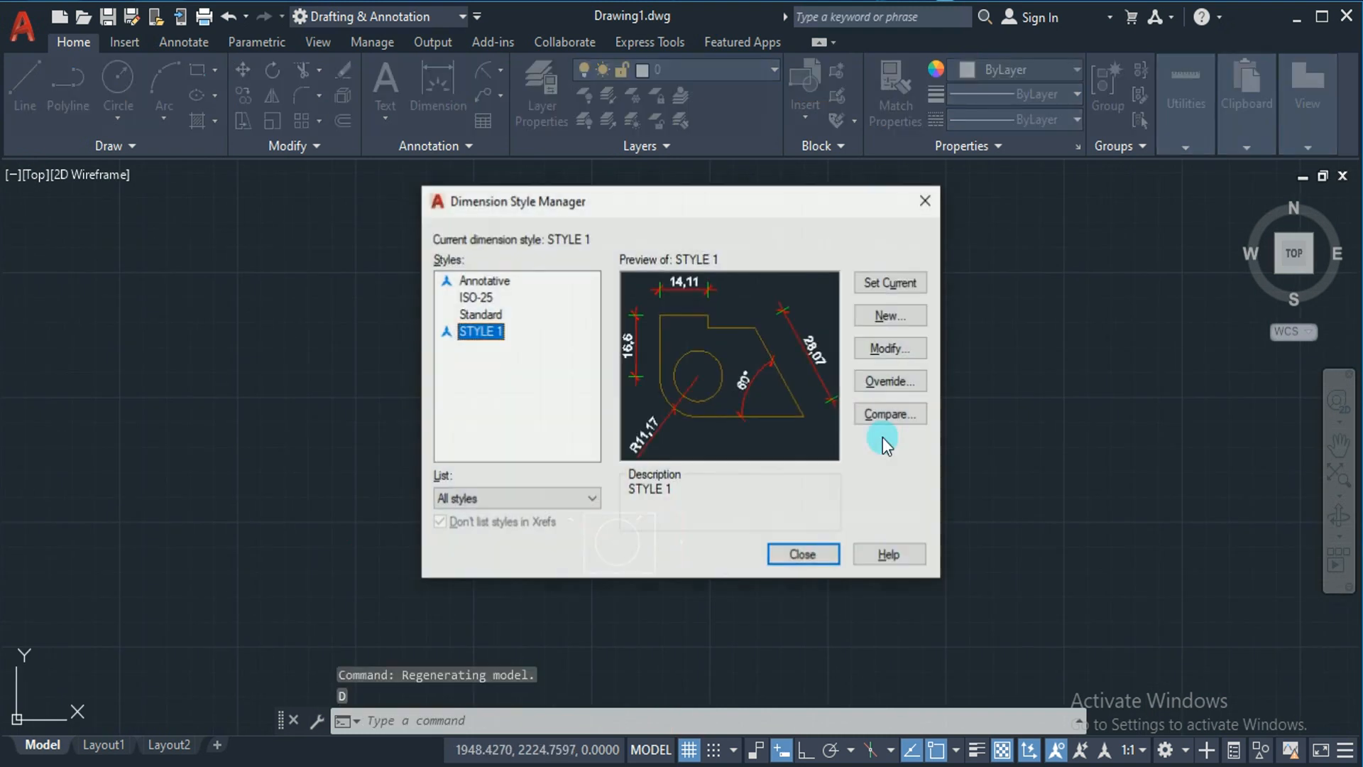
{"action": "left_click", "coordinate": [917, 346]}
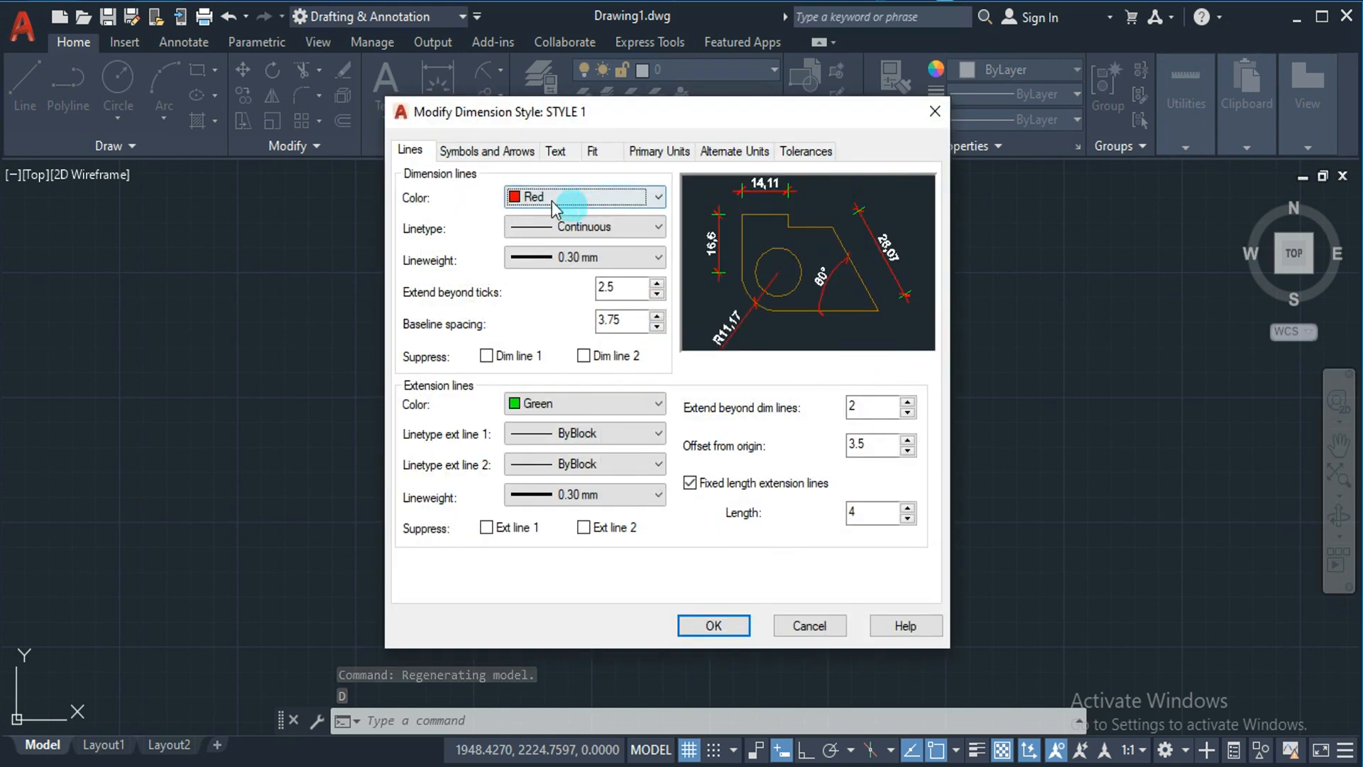
{"action": "left_click", "coordinate": [510, 155]}
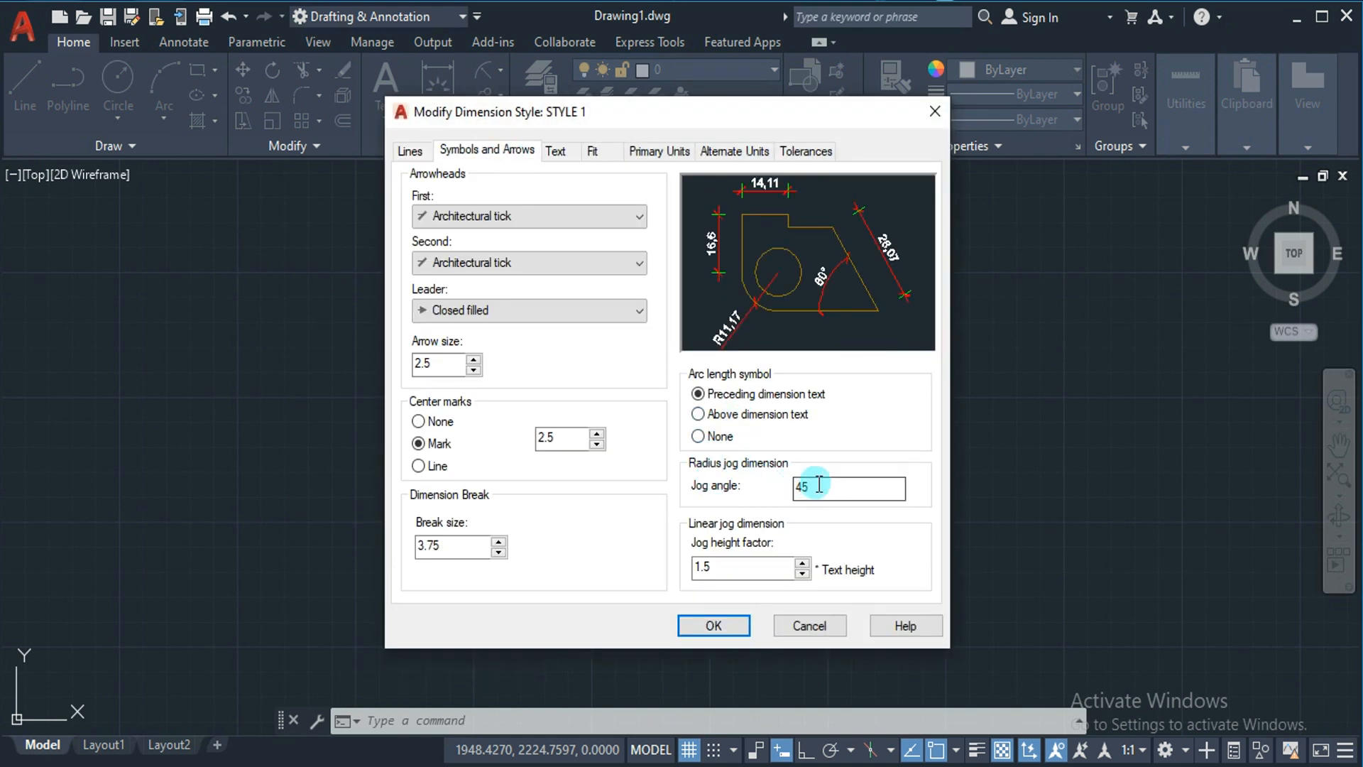
{"action": "left_click_drag", "start_coordinate": [824, 490], "coordinate": [727, 492]}
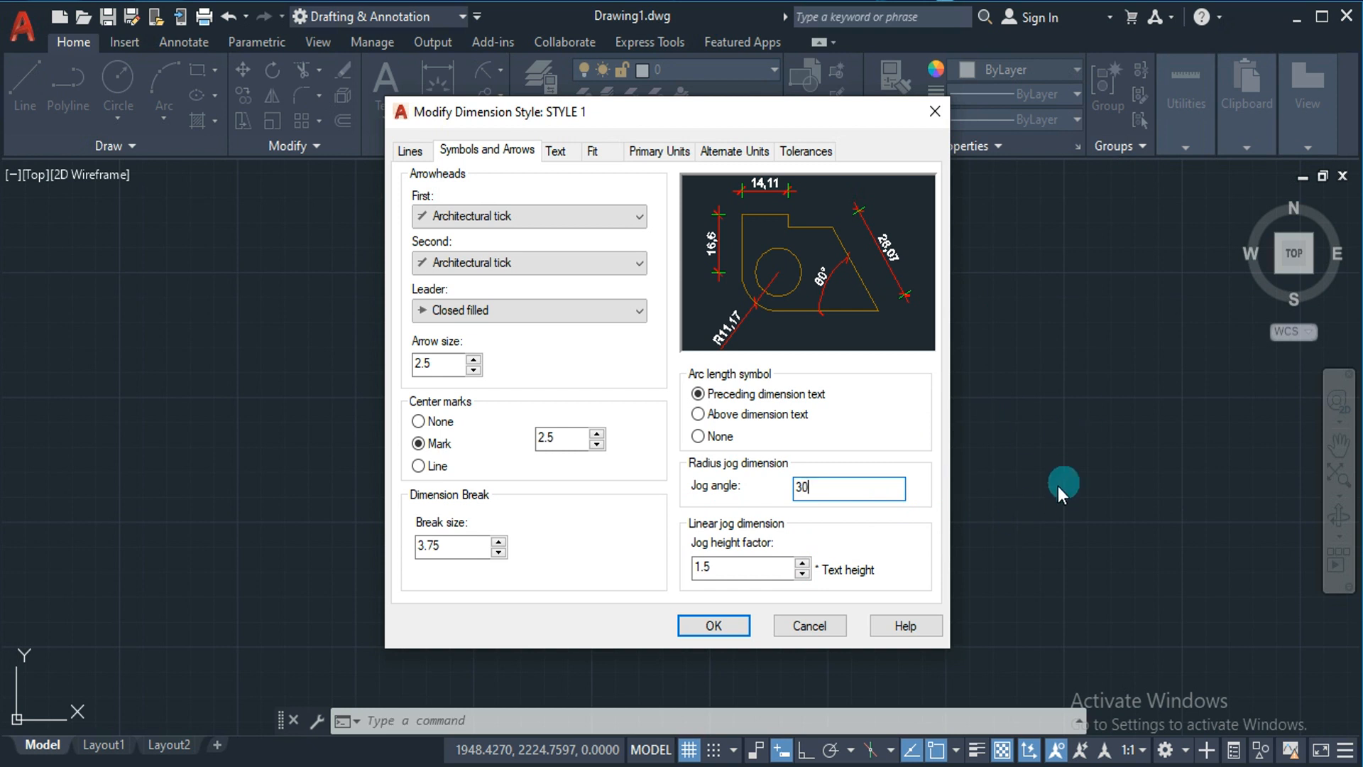
{"action": "left_click_drag", "start_coordinate": [822, 487], "coordinate": [757, 494]}
{"action": "left_click_drag", "start_coordinate": [784, 565], "coordinate": [578, 571]}
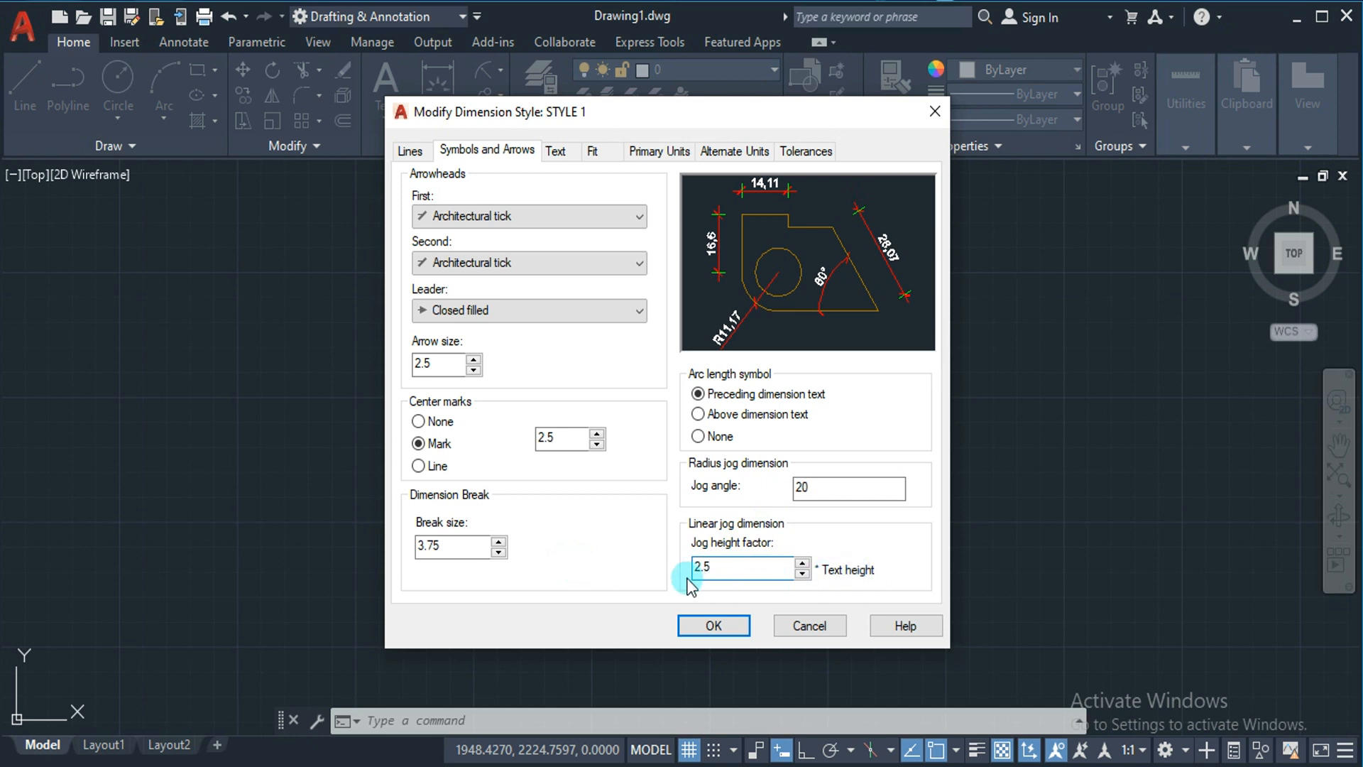
Save the STYLE 1 changes, make it the current dimension style and close the style manager.
{"action": "left_click", "coordinate": [734, 626]}
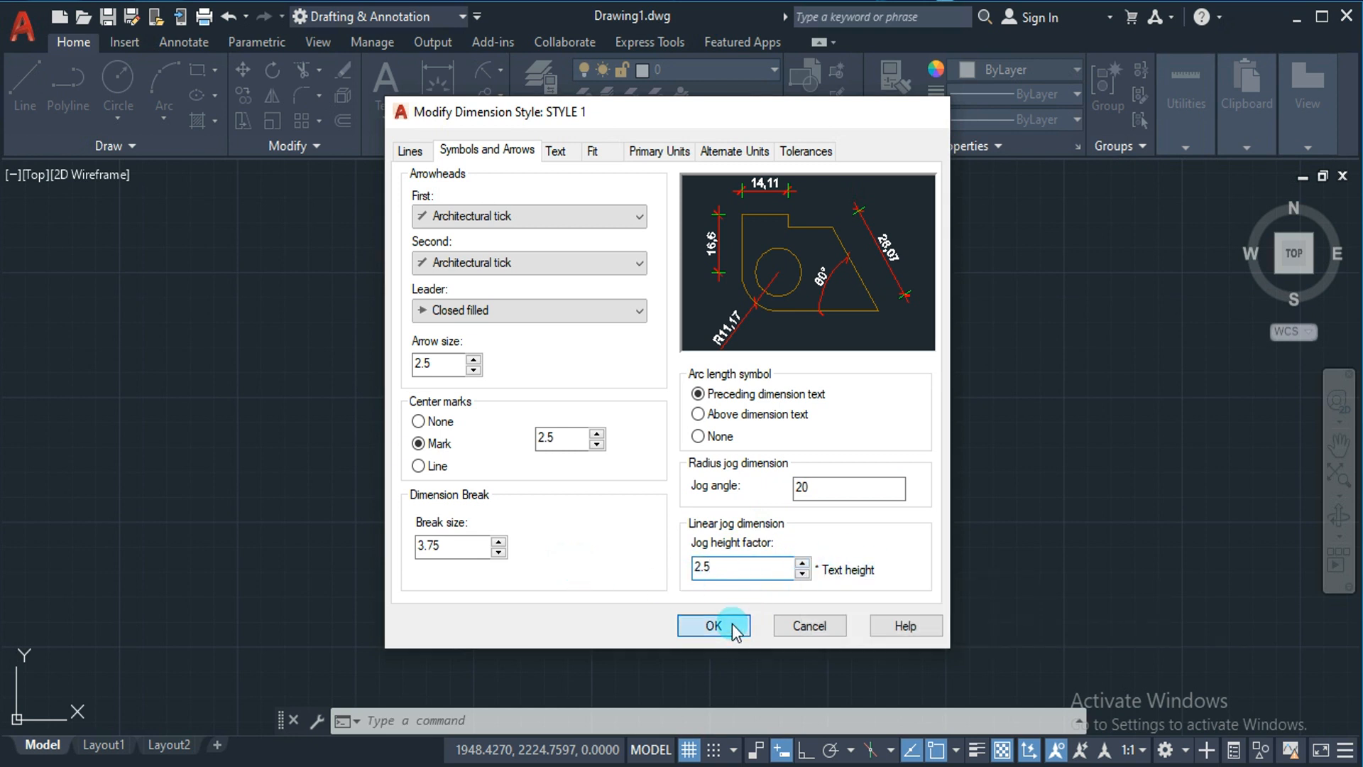
{"action": "left_click", "coordinate": [888, 282]}
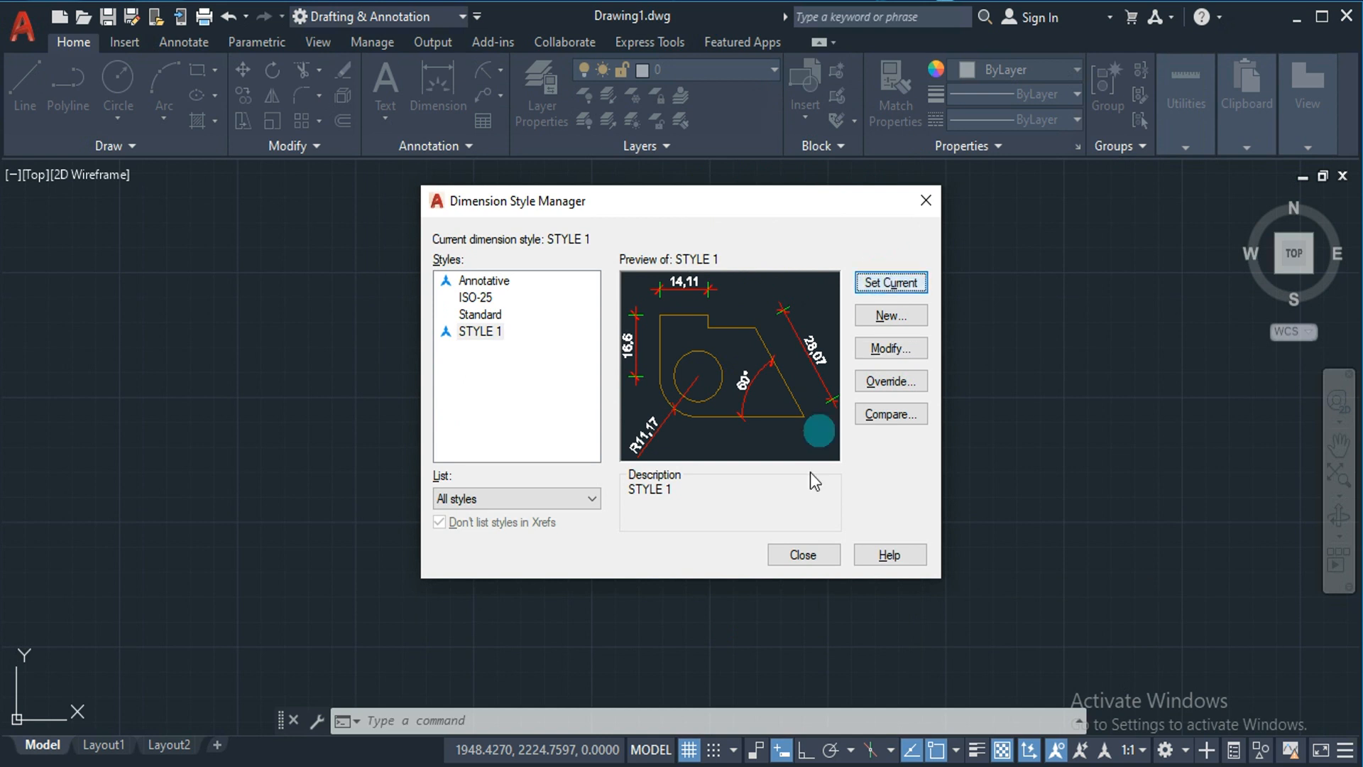
{"action": "left_click", "coordinate": [799, 560]}
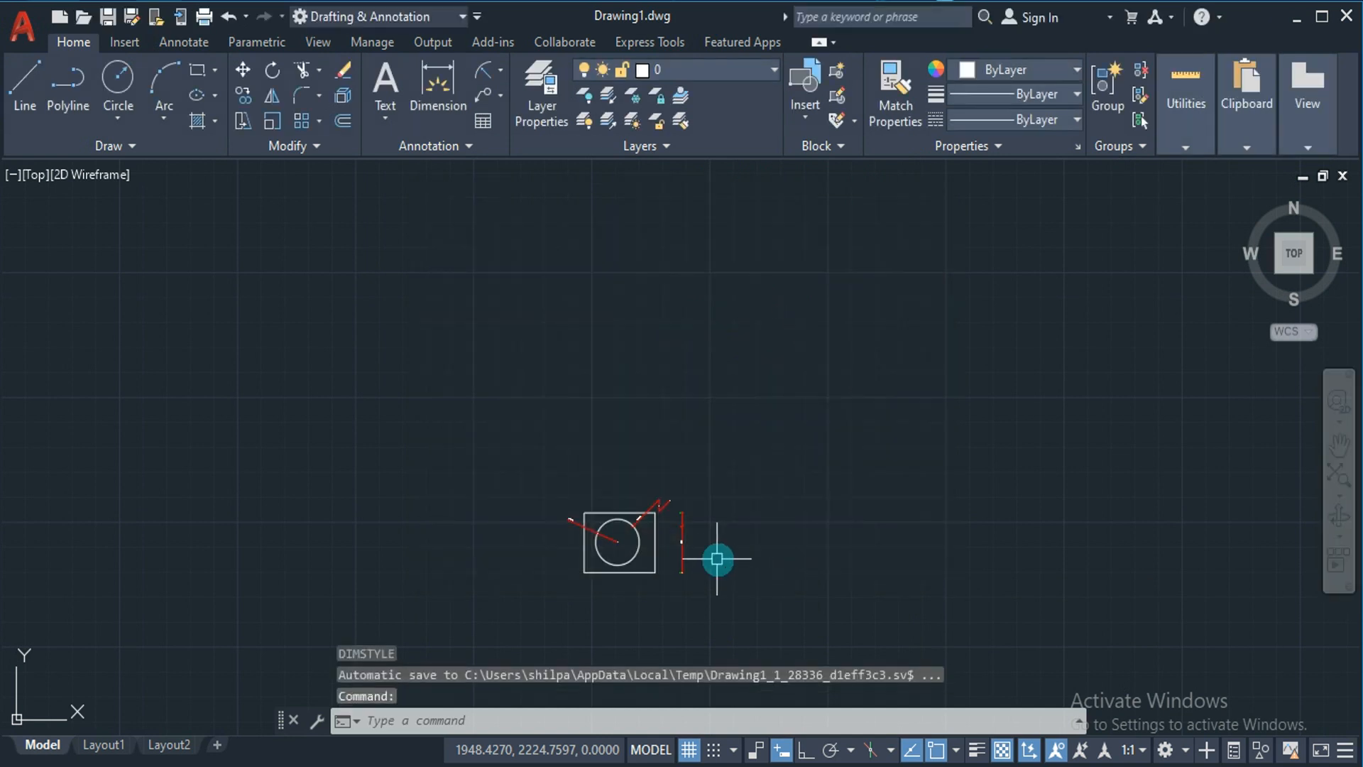
Examine the linear jog on the vertical dimension beside the rectangle with a zoom window, comparing it with the dimension text.
{"action": "scroll", "coordinate": [695, 541], "scroll_direction": "down", "scroll_amount": 2}
{"action": "type", "text": "Z"}
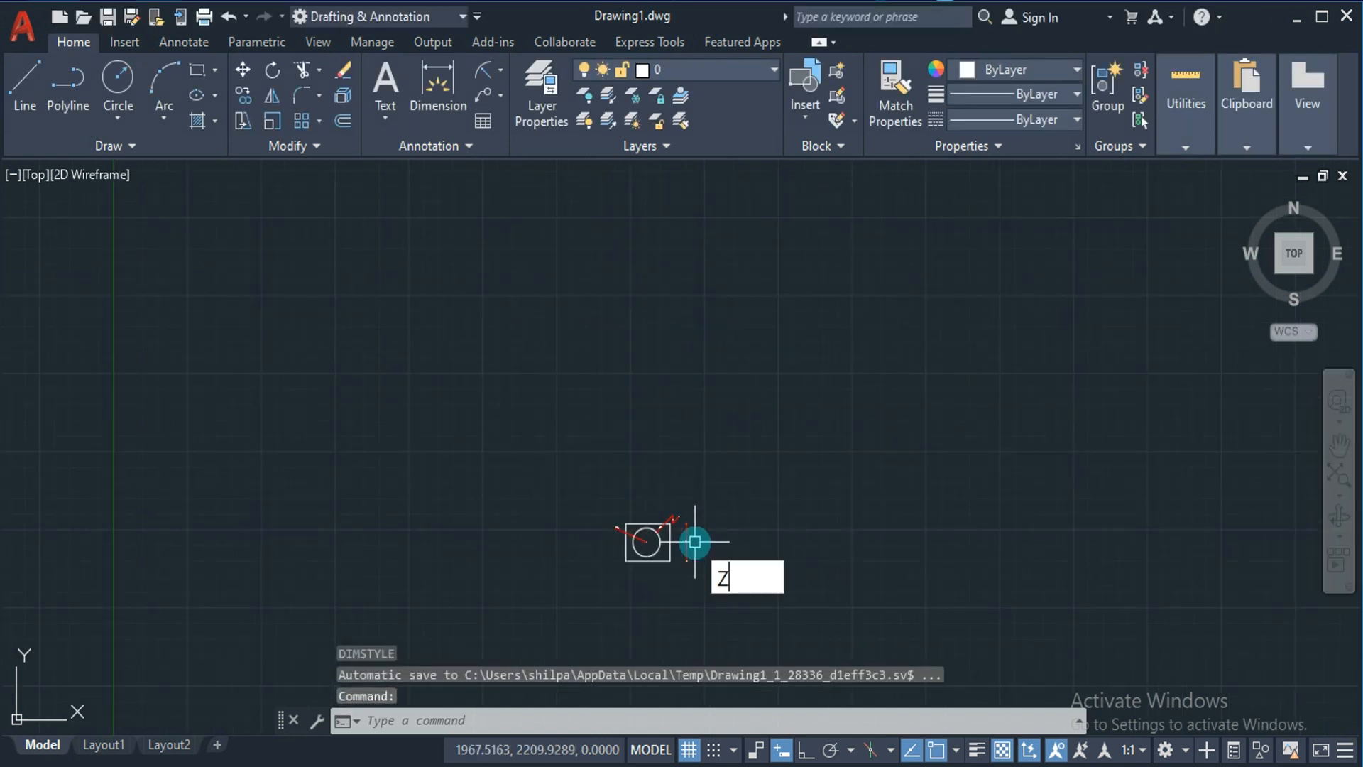
{"action": "key", "text": "Return"}
{"action": "type", "text": "W"}
{"action": "key", "text": "Return"}
{"action": "left_click", "coordinate": [612, 509]}
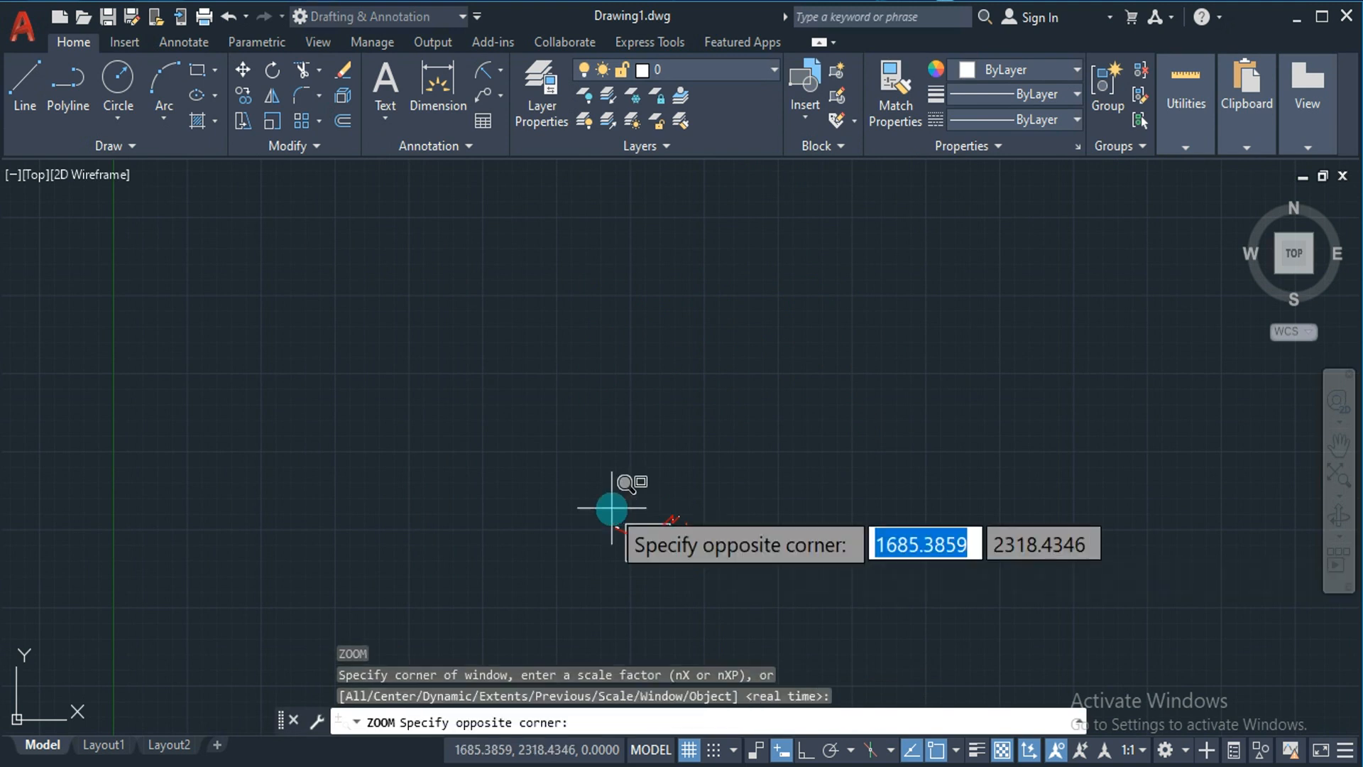
{"action": "left_click", "coordinate": [712, 572]}
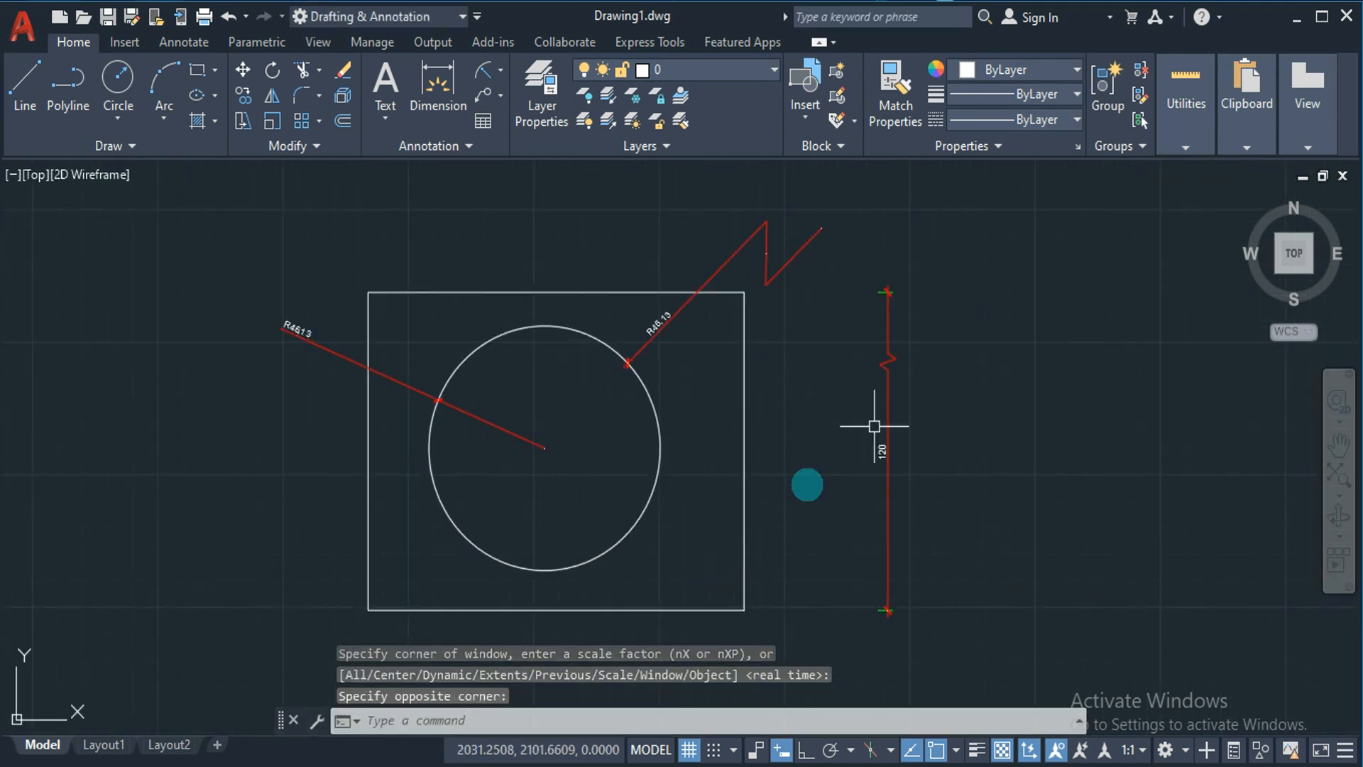
{"action": "left_click", "coordinate": [888, 360]}
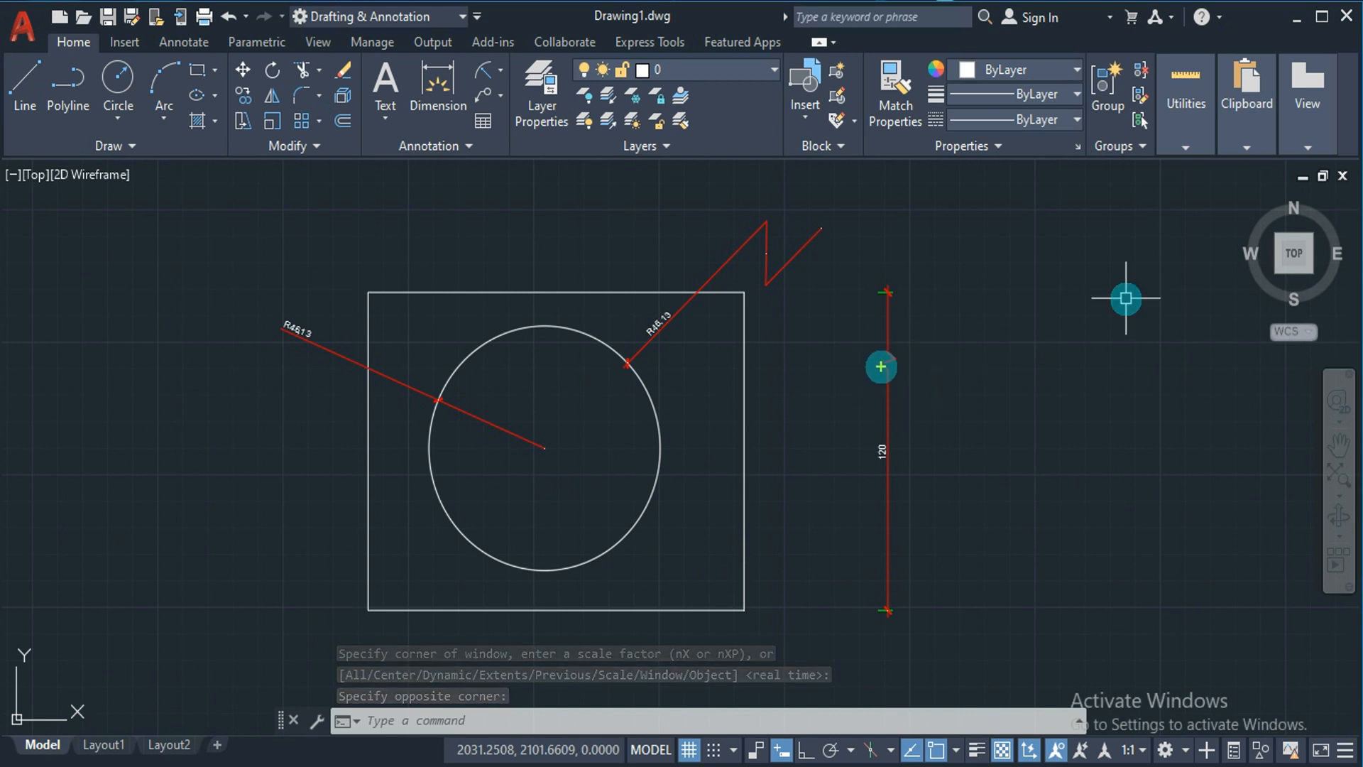
{"action": "left_click_drag", "start_coordinate": [881, 378], "coordinate": [880, 457]}
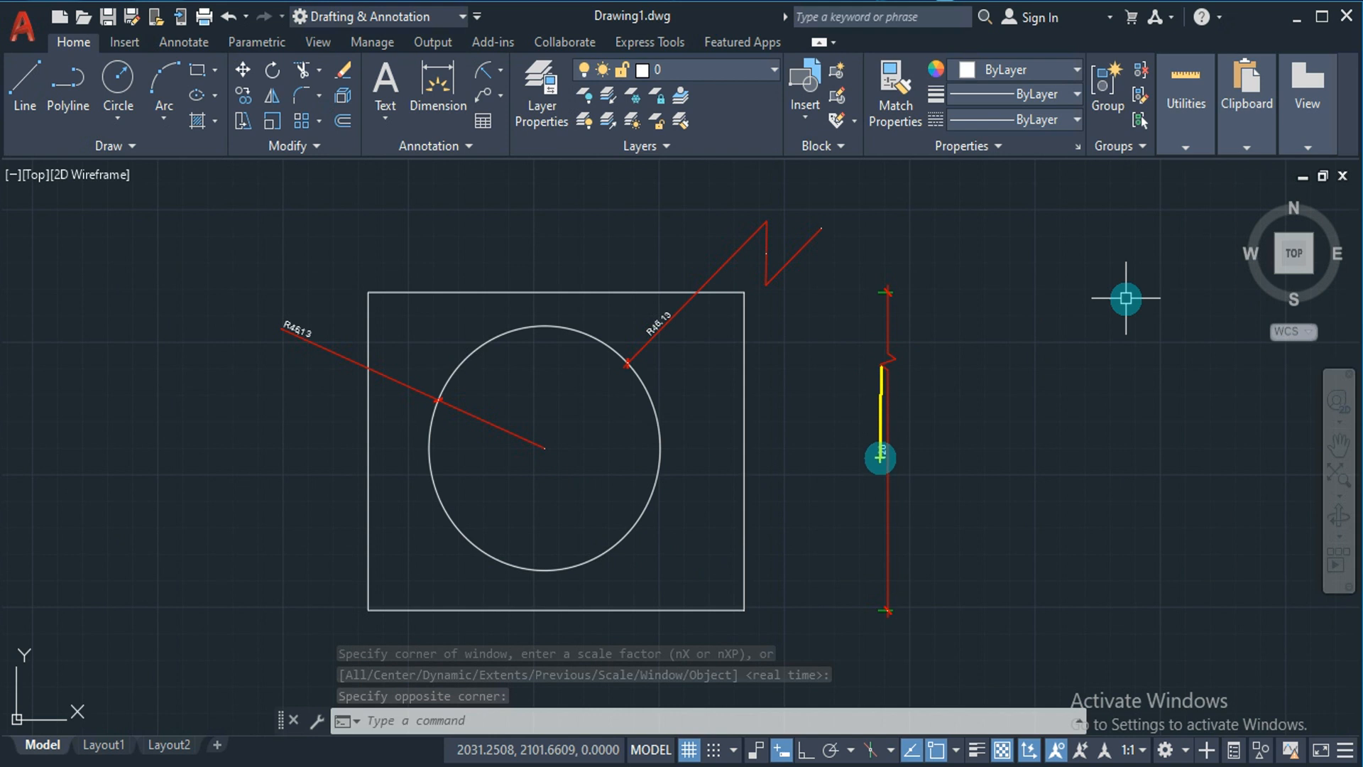
{"action": "key", "text": "Escape"}
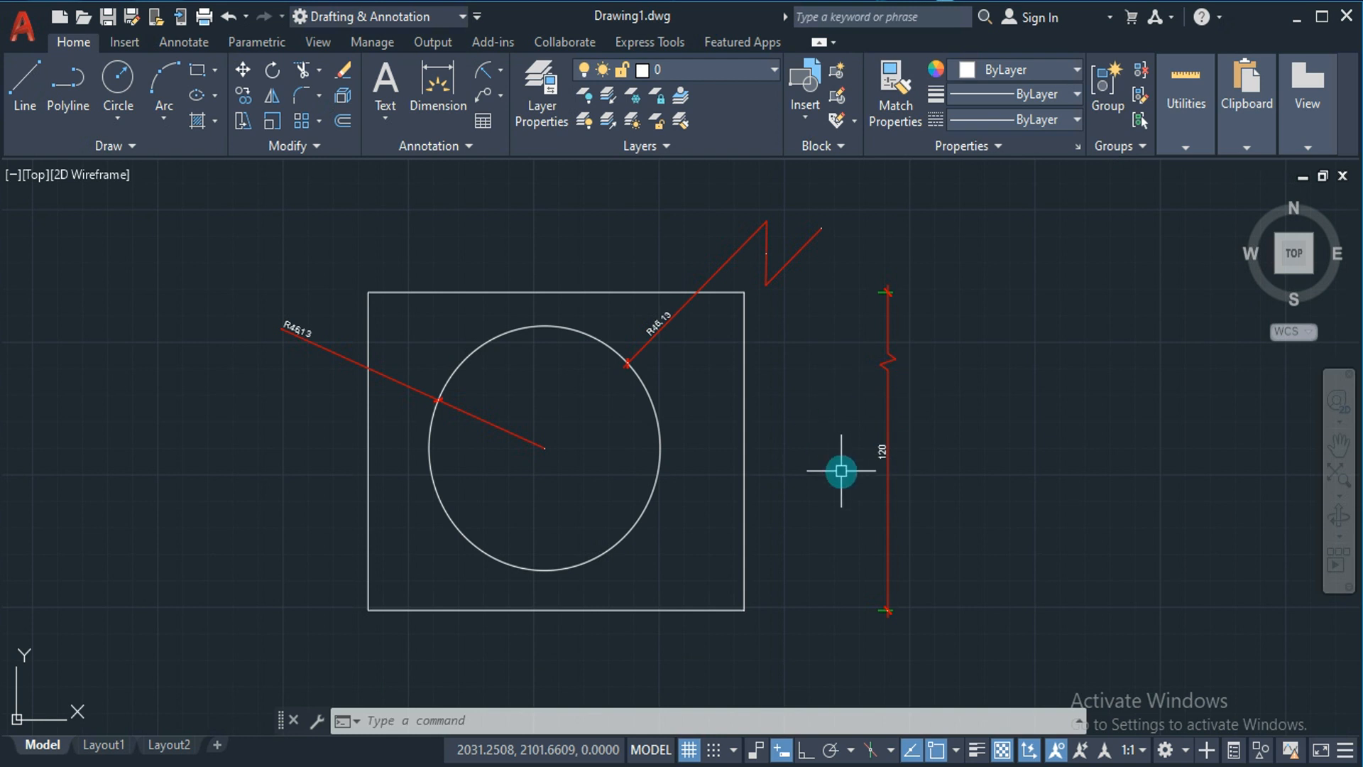
{"action": "type", "text": "D"}
{"action": "key", "text": "Return"}
{"action": "key", "text": "Escape"}
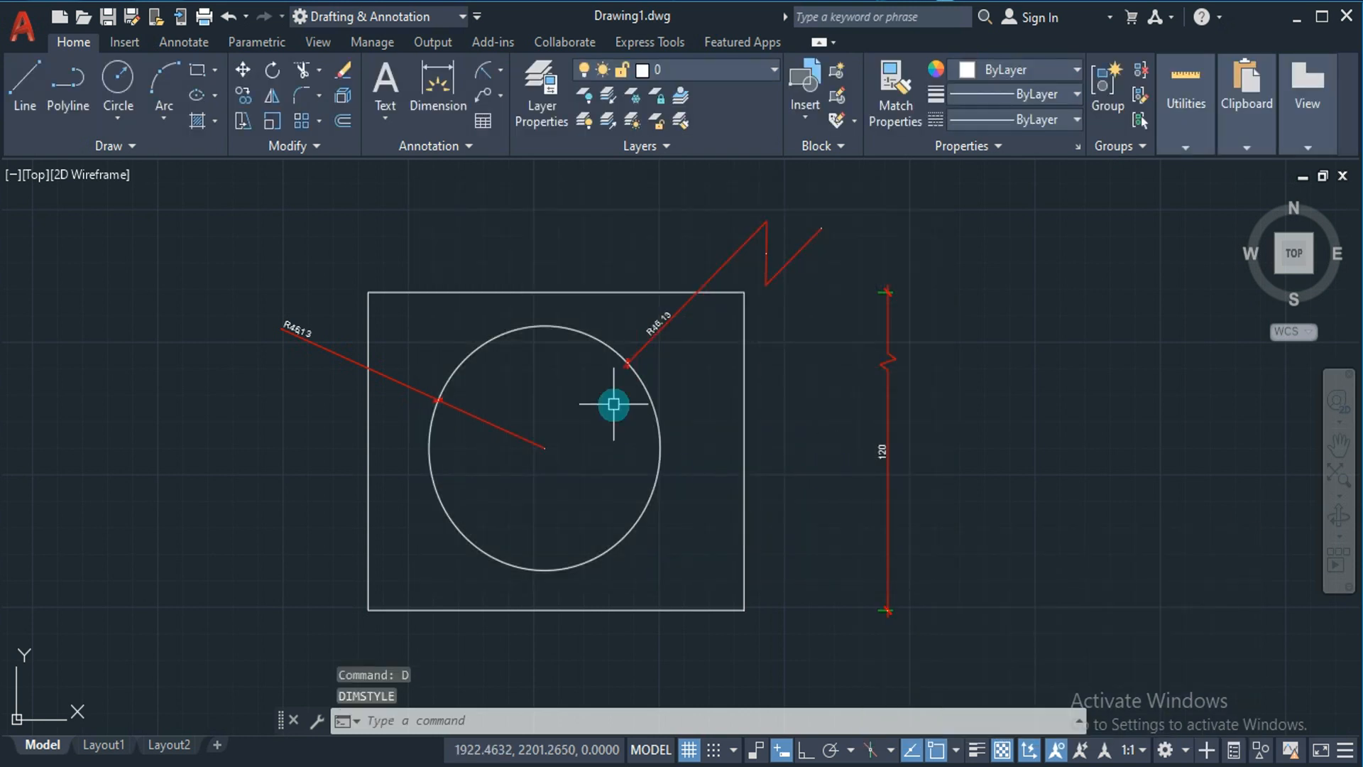
Add a second jogged radius dimension below the first, with its centre override outside the rectangle's upper-right corner and the jog just outside the right edge.
{"action": "type", "text": "DIM"}
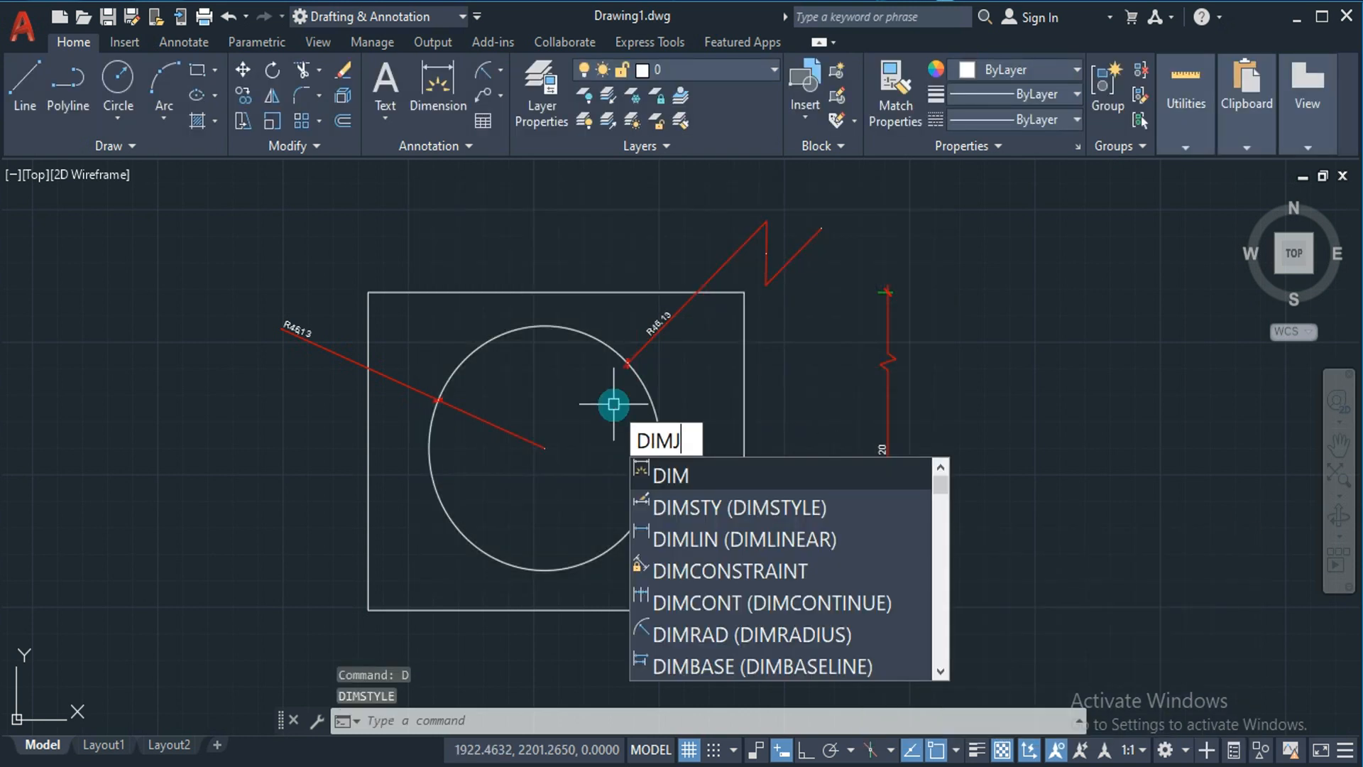
{"action": "type", "text": "J"}
{"action": "key", "text": "Down"}
{"action": "key", "text": "Return"}
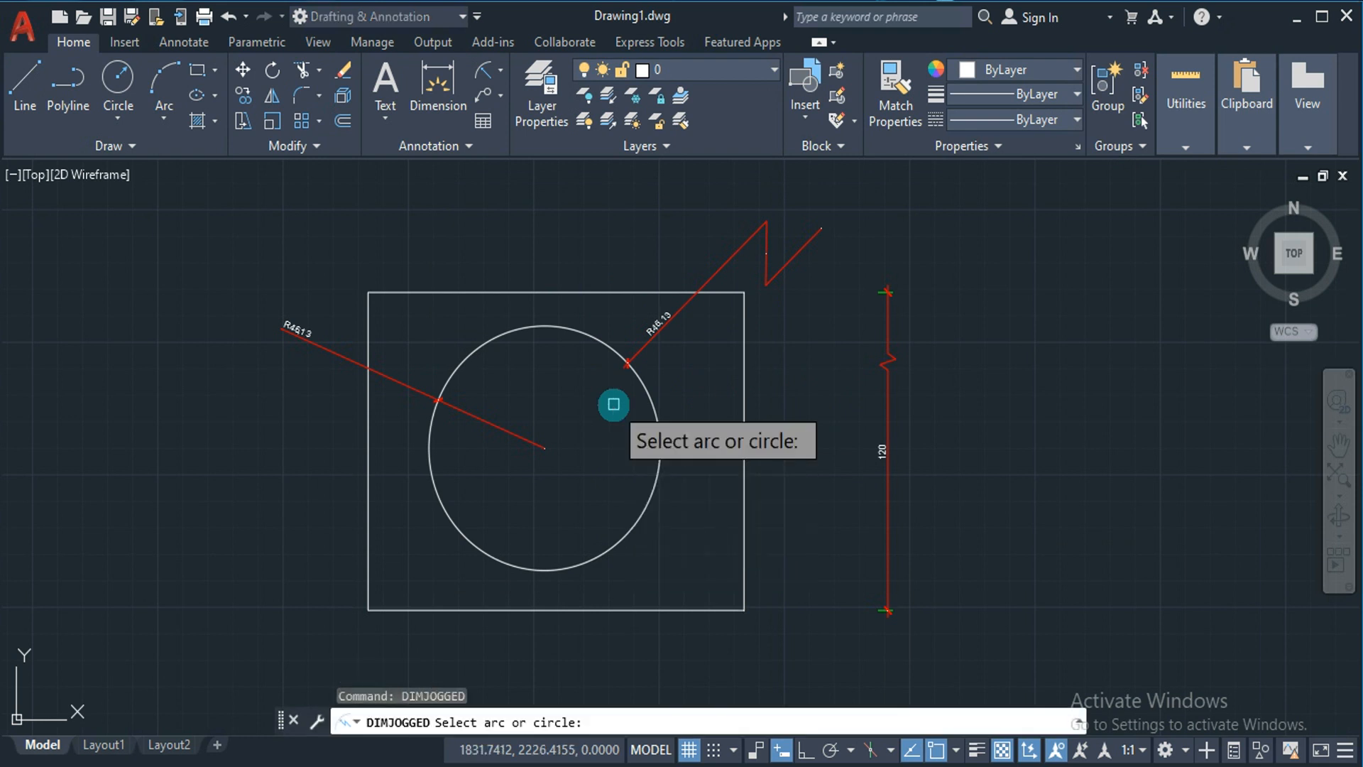
{"action": "left_click", "coordinate": [651, 396]}
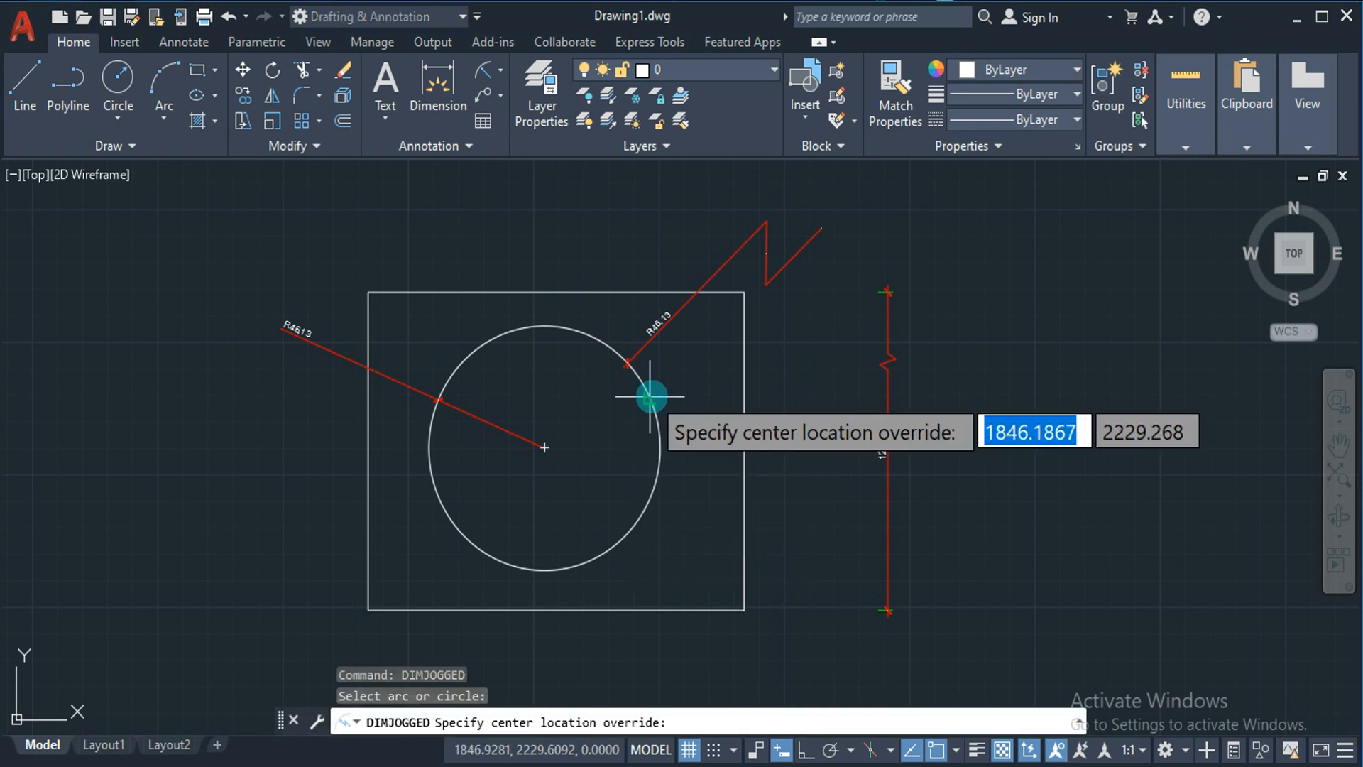
{"action": "left_click", "coordinate": [829, 288]}
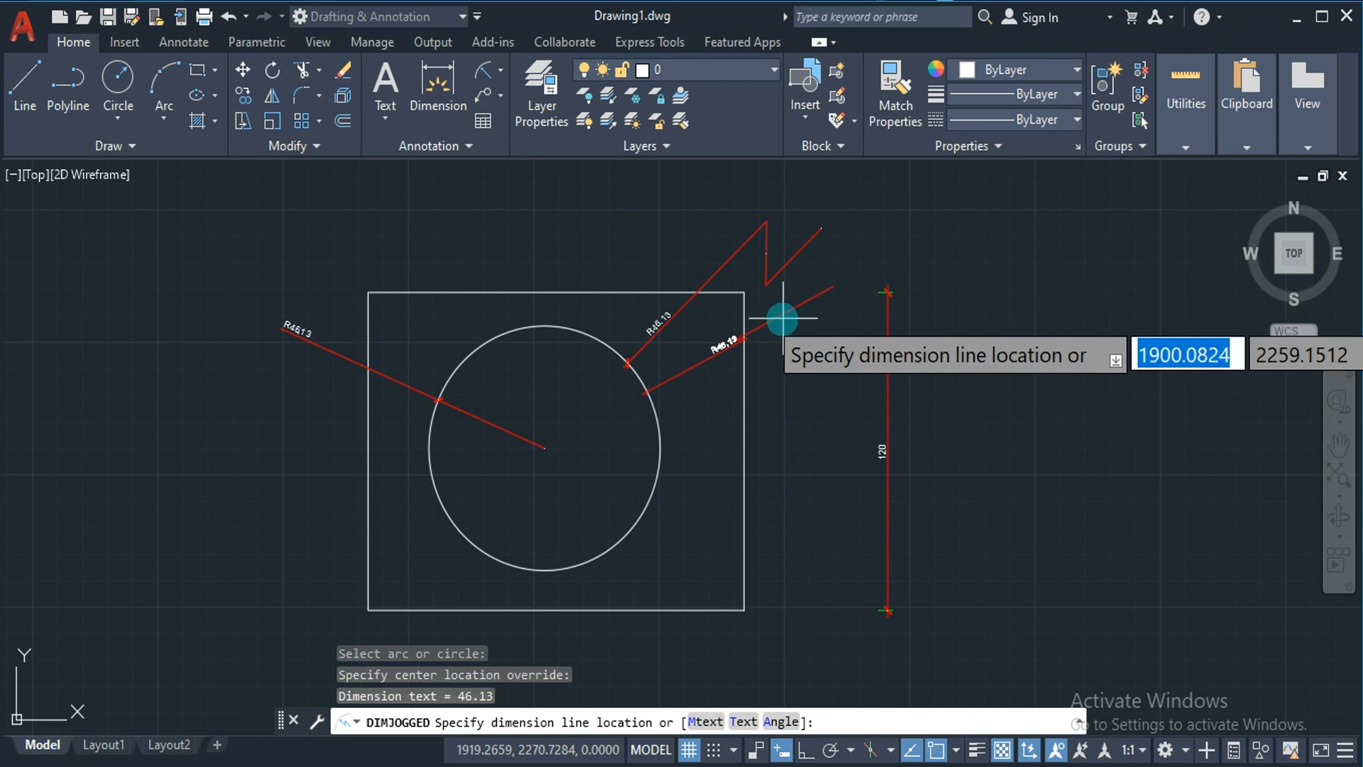
{"action": "left_click", "coordinate": [717, 345]}
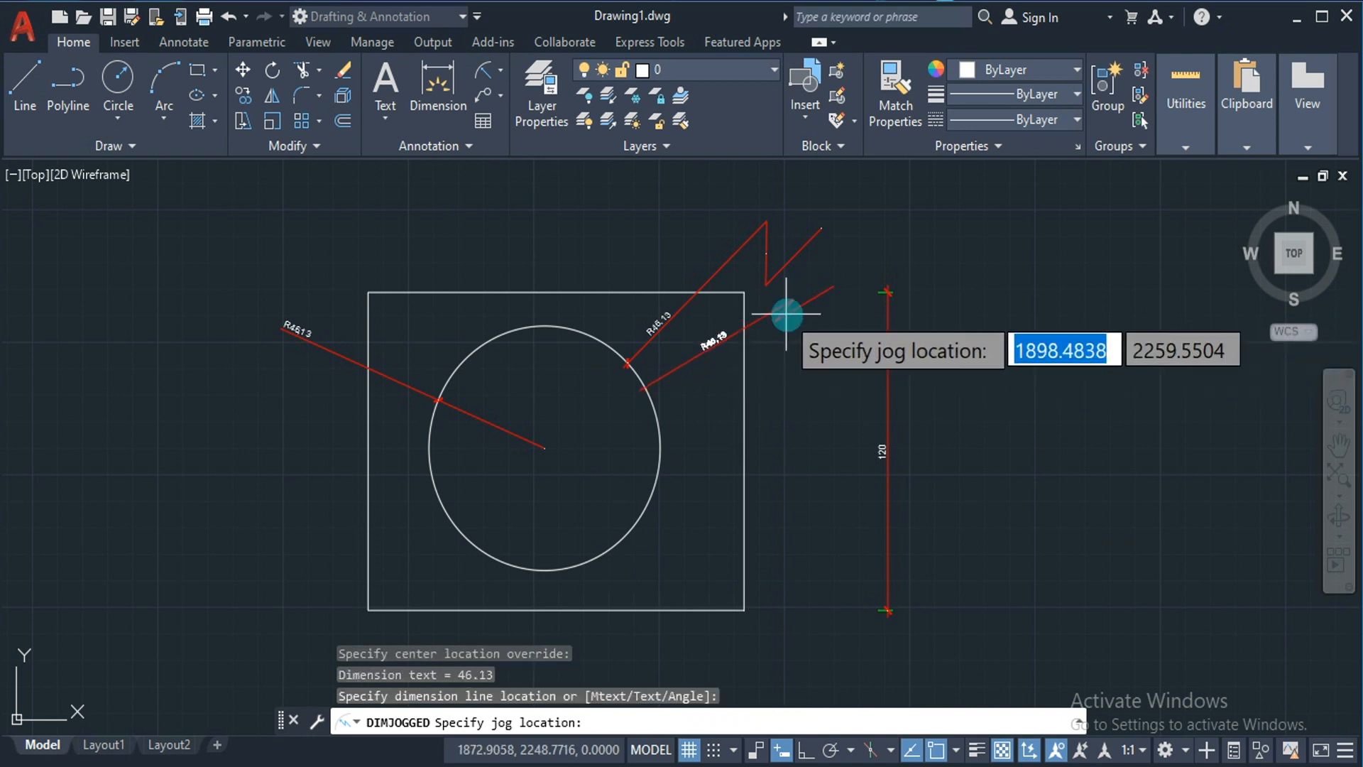
{"action": "left_click", "coordinate": [790, 305]}
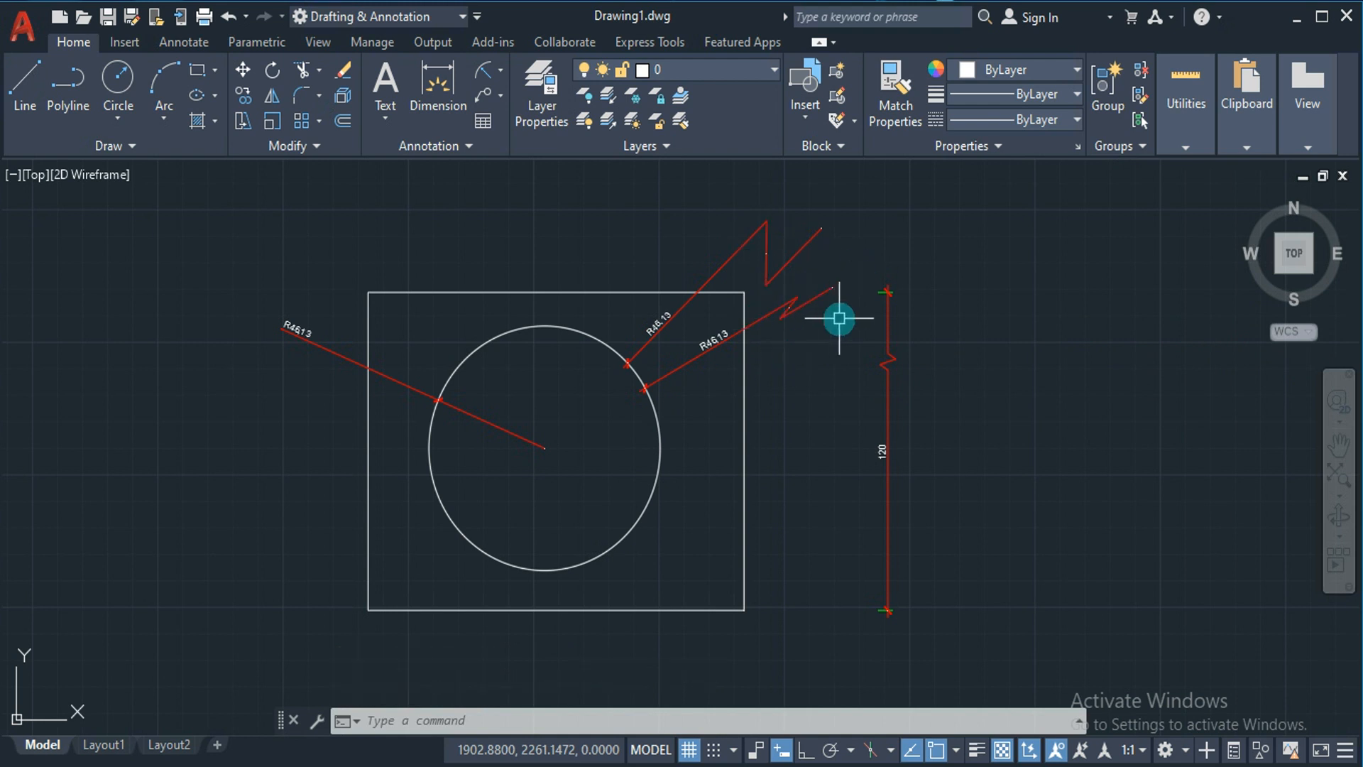
Open STYLE 1 for modification and bring up its text settings.
{"action": "type", "text": "D"}
{"action": "key", "text": "Return"}
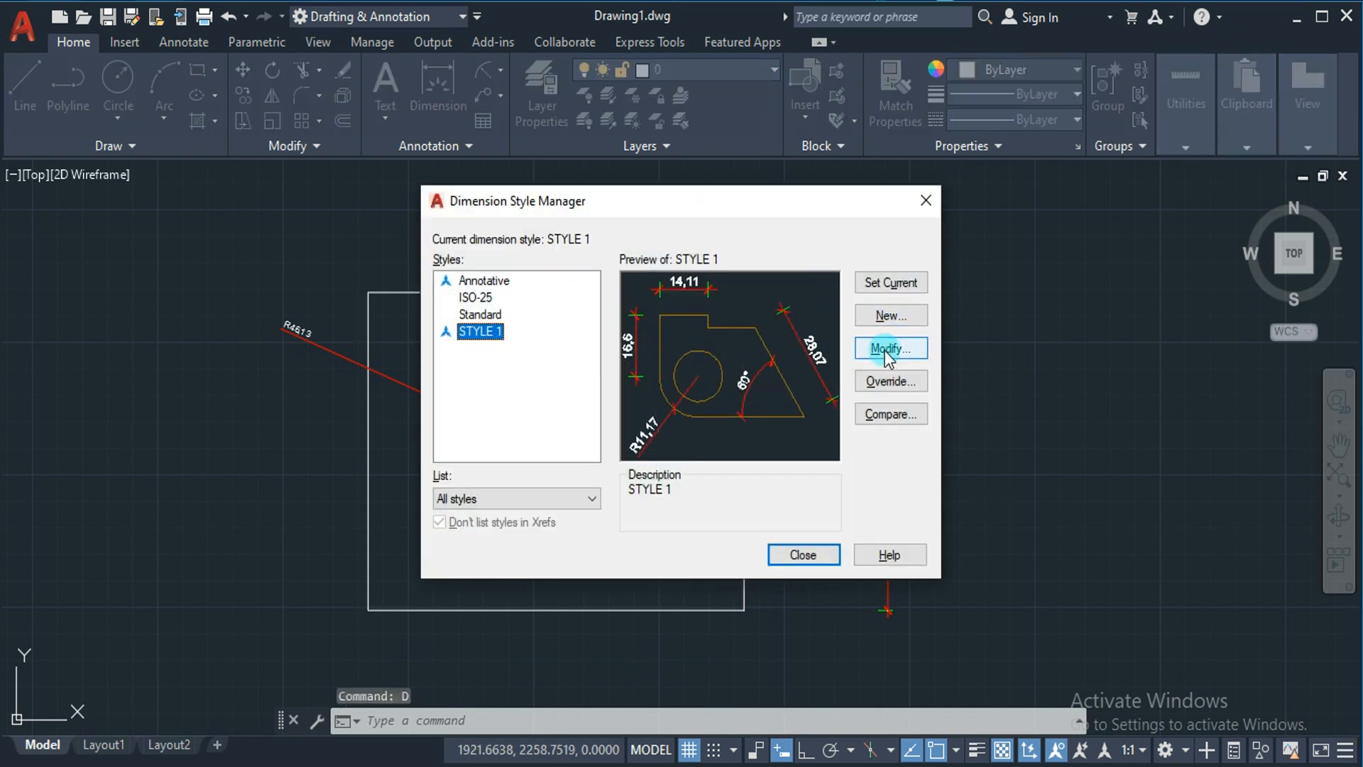
{"action": "left_click", "coordinate": [885, 350]}
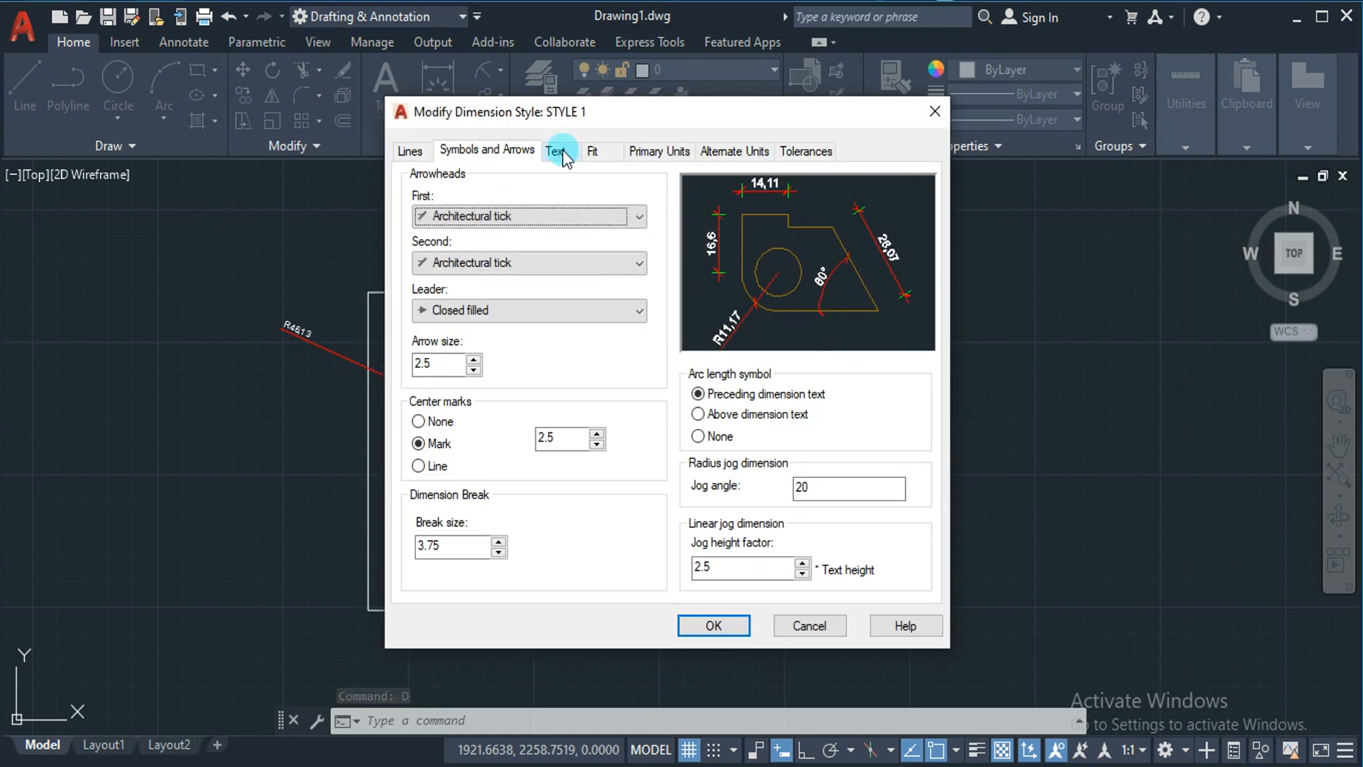
{"action": "left_click", "coordinate": [559, 151]}
{"action": "left_click", "coordinate": [525, 150]}
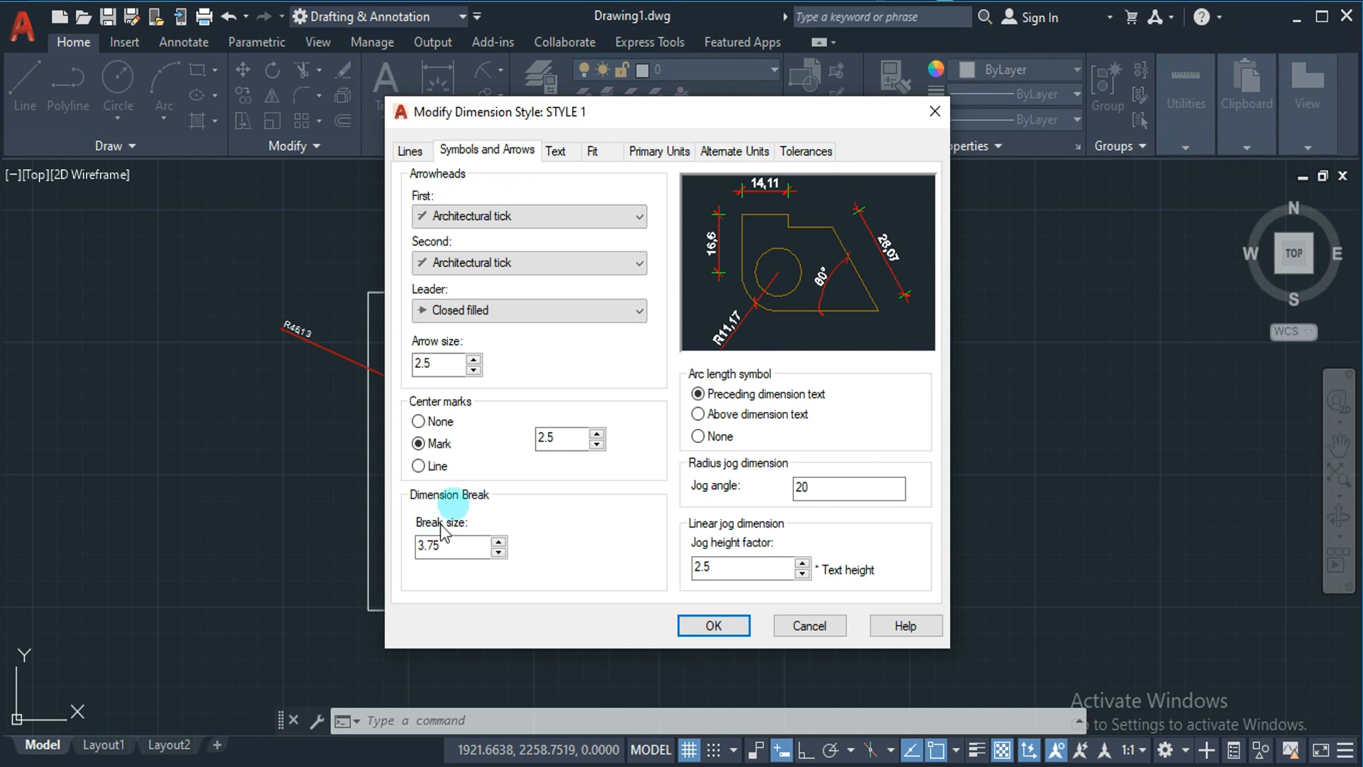
{"action": "left_click", "coordinate": [557, 151]}
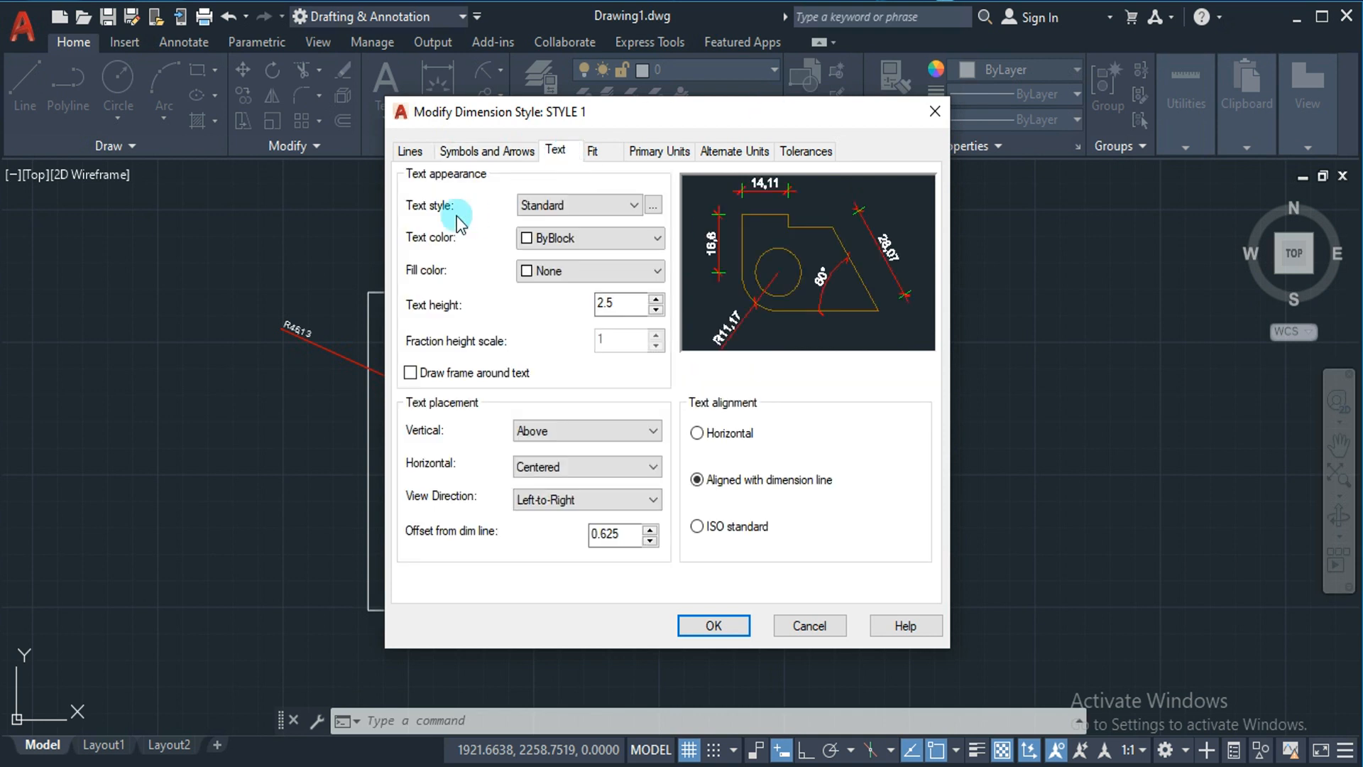
Review the text styles available for STYLE 1 and the Standard text style's definition, leaving them without changes.
{"action": "left_click", "coordinate": [552, 210]}
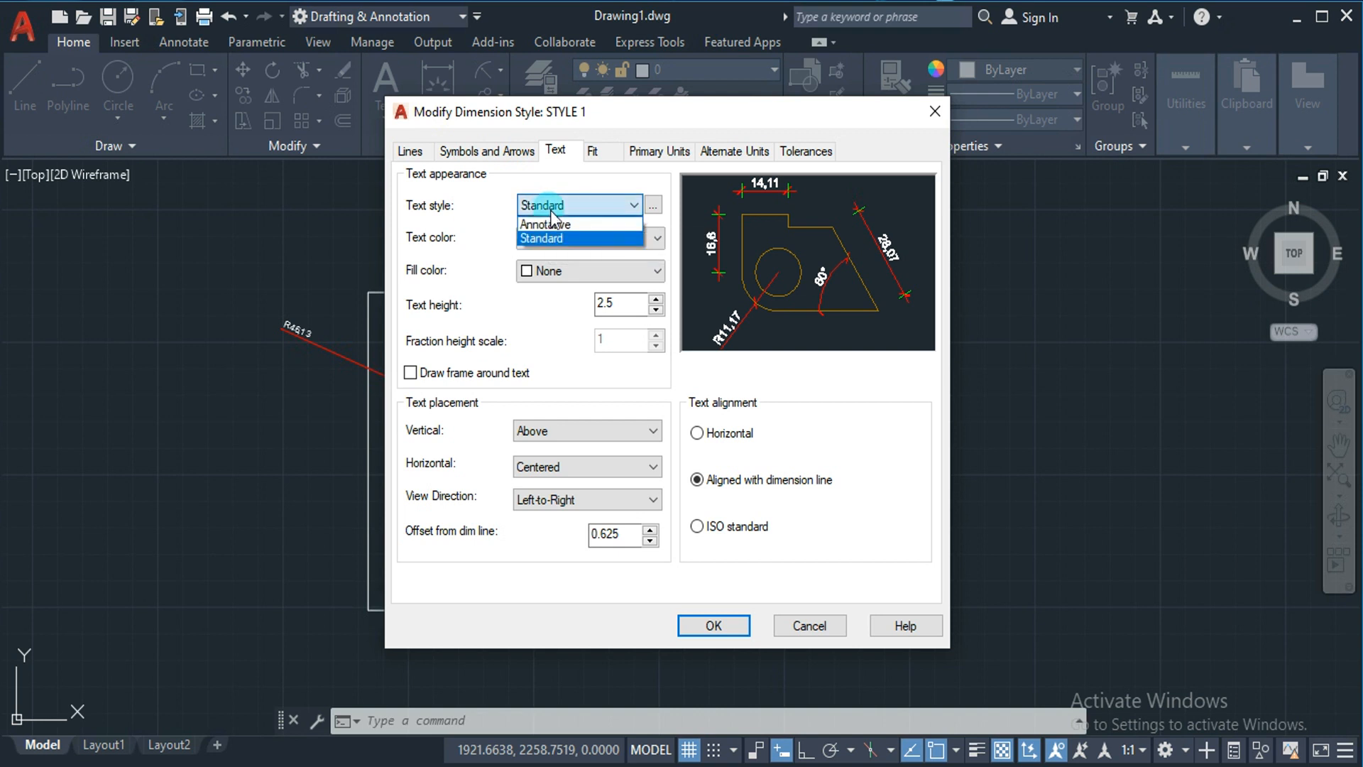
{"action": "left_click", "coordinate": [652, 213]}
{"action": "left_click", "coordinate": [489, 215]}
{"action": "left_click", "coordinate": [650, 210]}
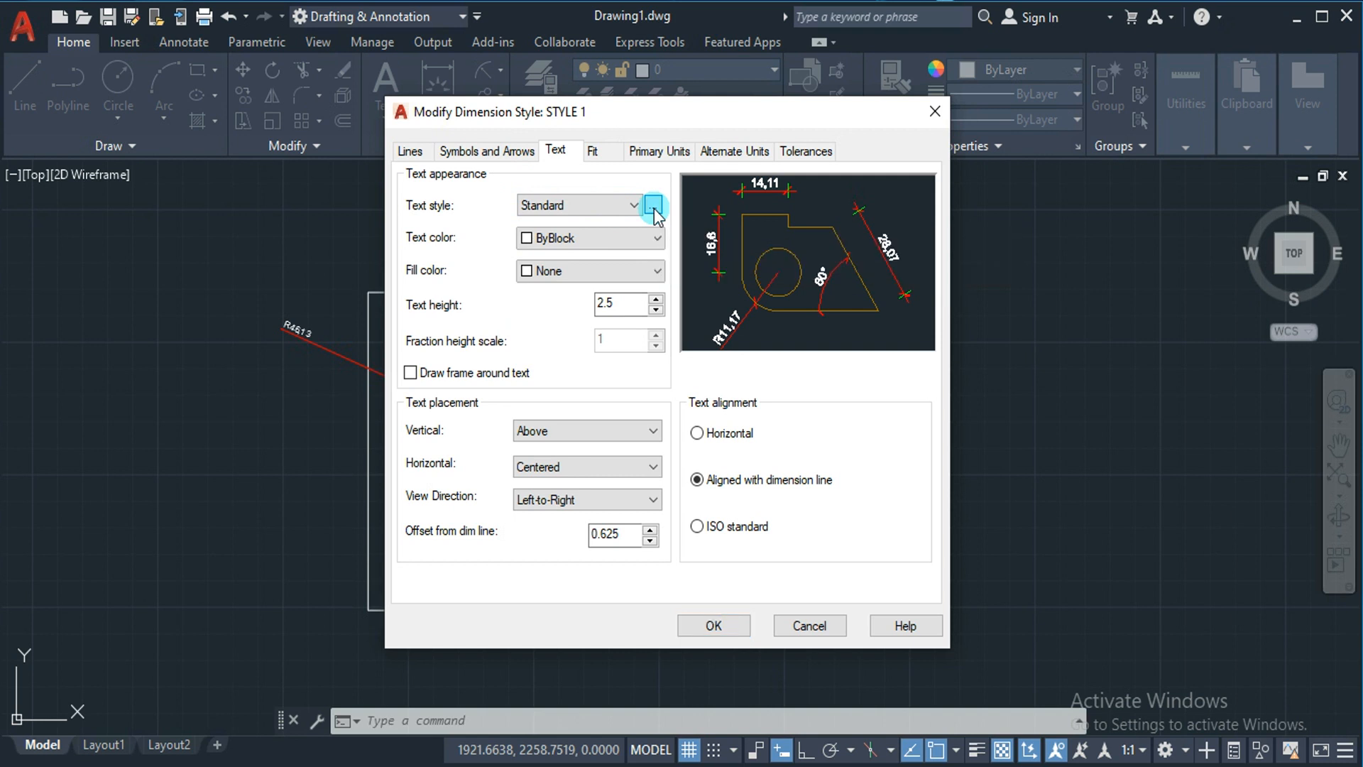
{"action": "left_click", "coordinate": [653, 207]}
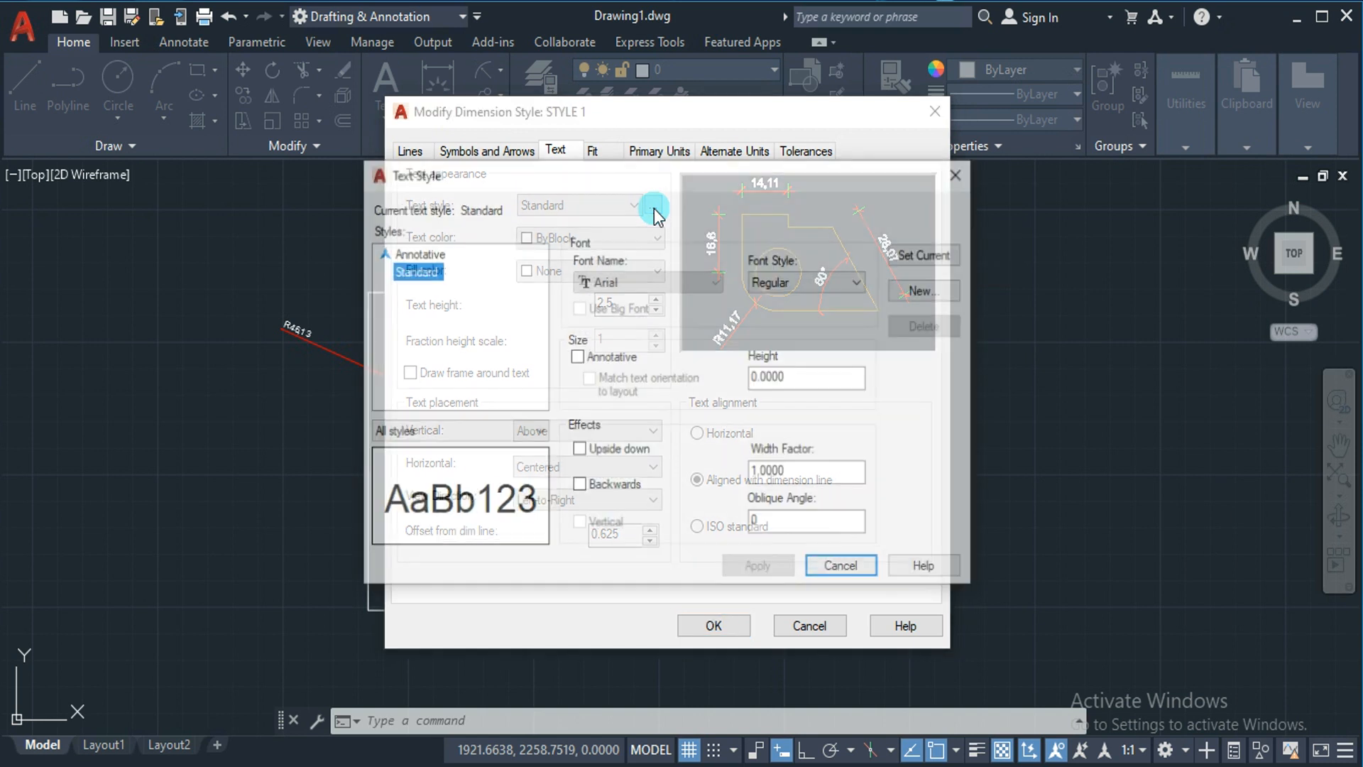
{"action": "left_click", "coordinate": [841, 572]}
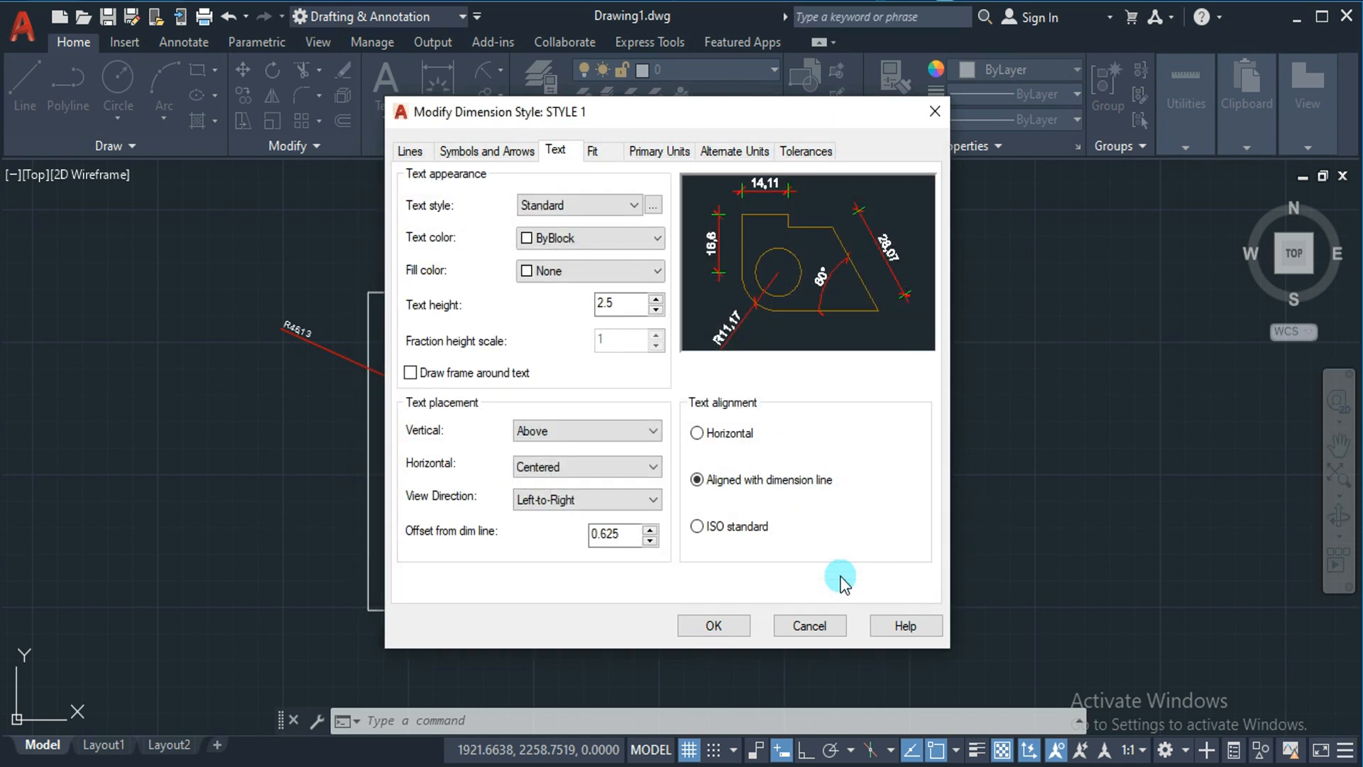
Set STYLE 1's text color to Cyan, and try a Yellow text fill before returning the fill color to None.
{"action": "left_click", "coordinate": [548, 244]}
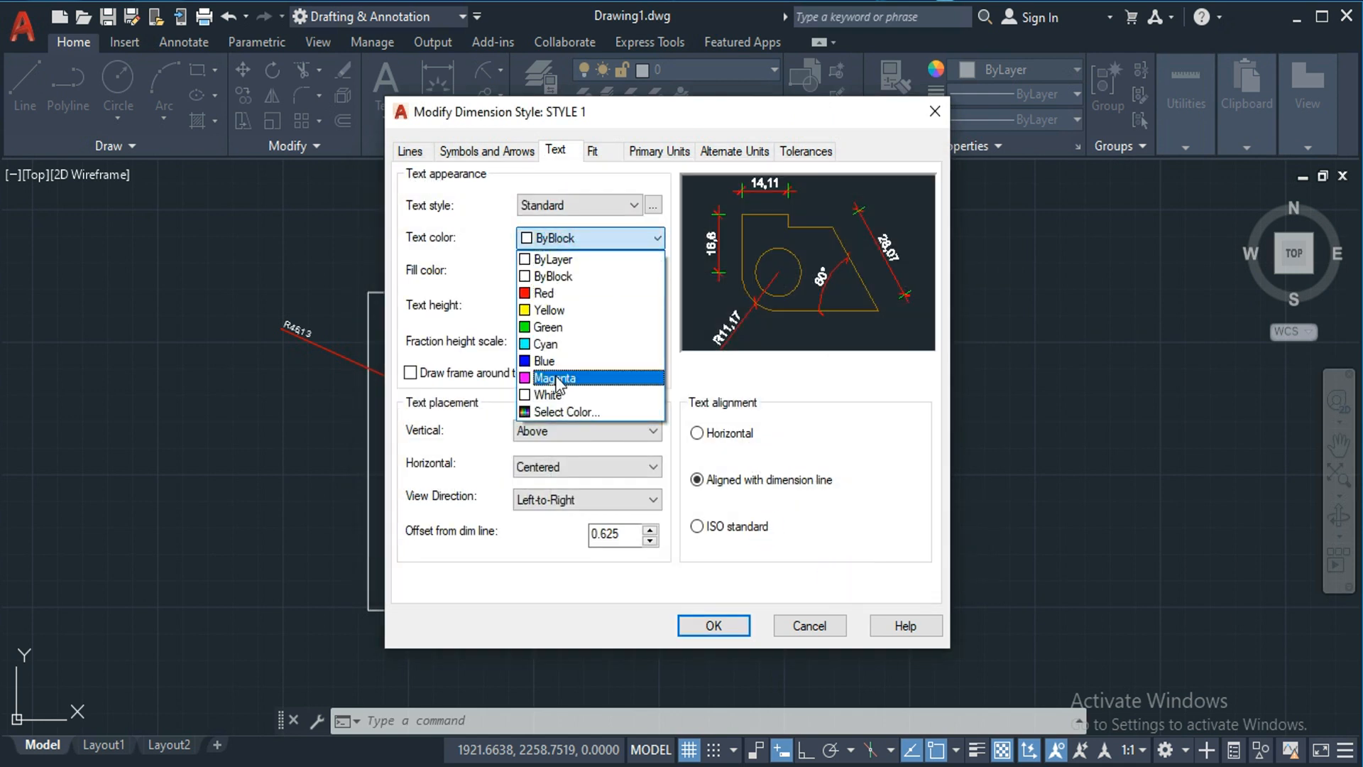
{"action": "left_click", "coordinate": [561, 344]}
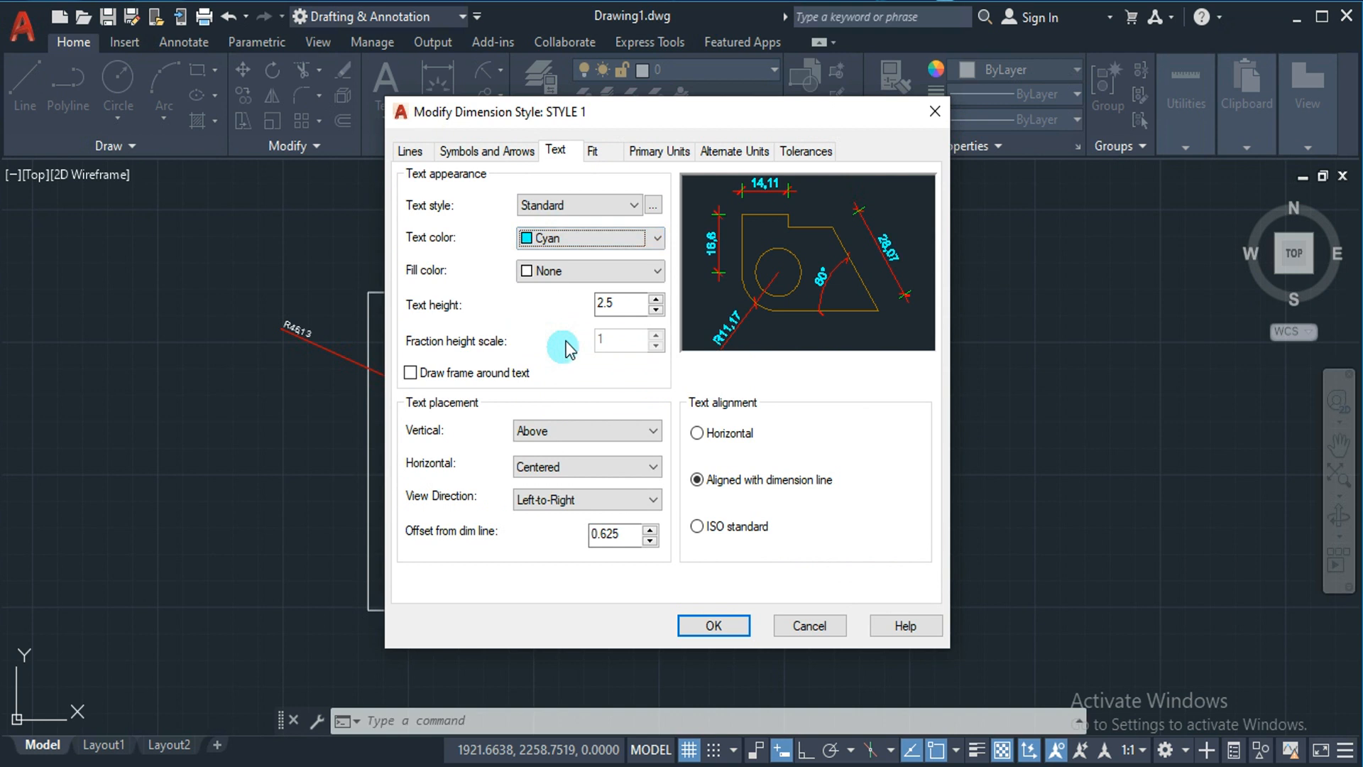
{"action": "left_click", "coordinate": [572, 269]}
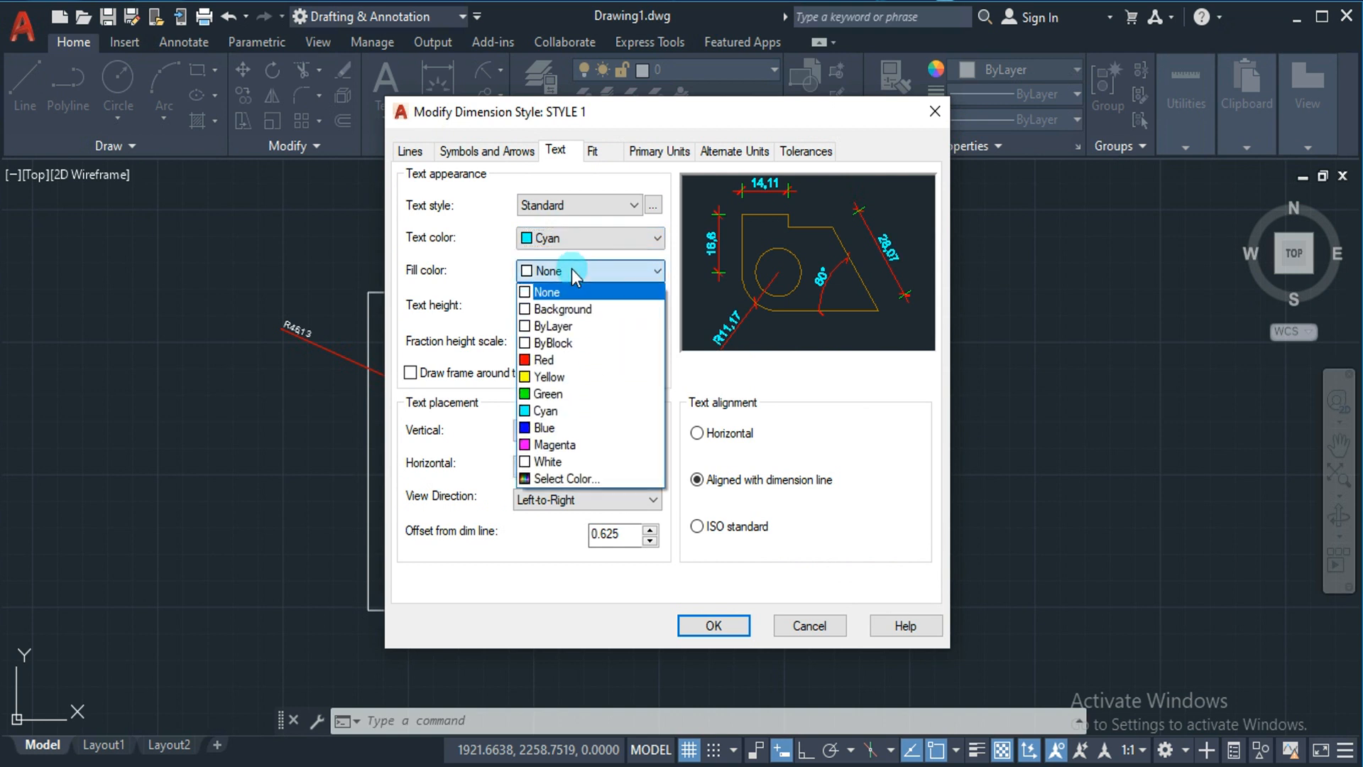
{"action": "left_click", "coordinate": [551, 380]}
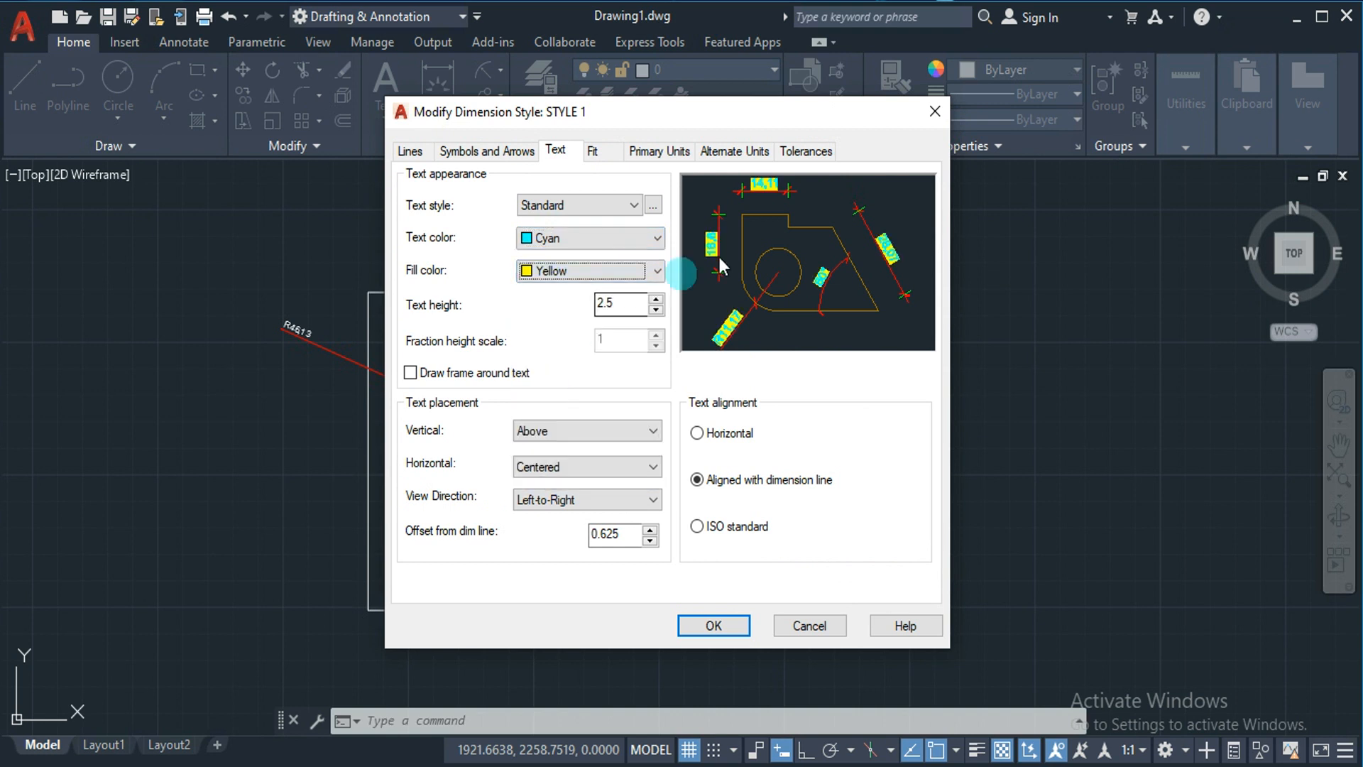
{"action": "left_click", "coordinate": [619, 271]}
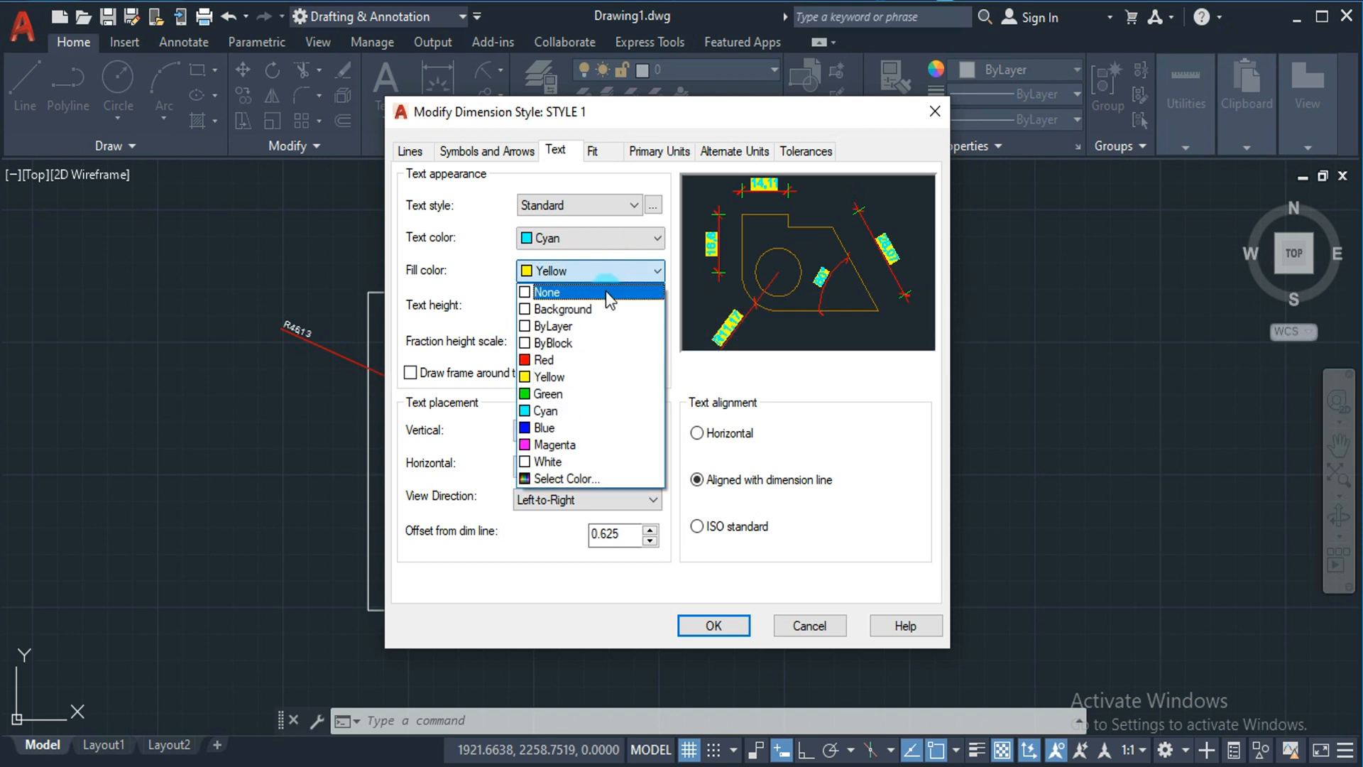
{"action": "left_click", "coordinate": [606, 291]}
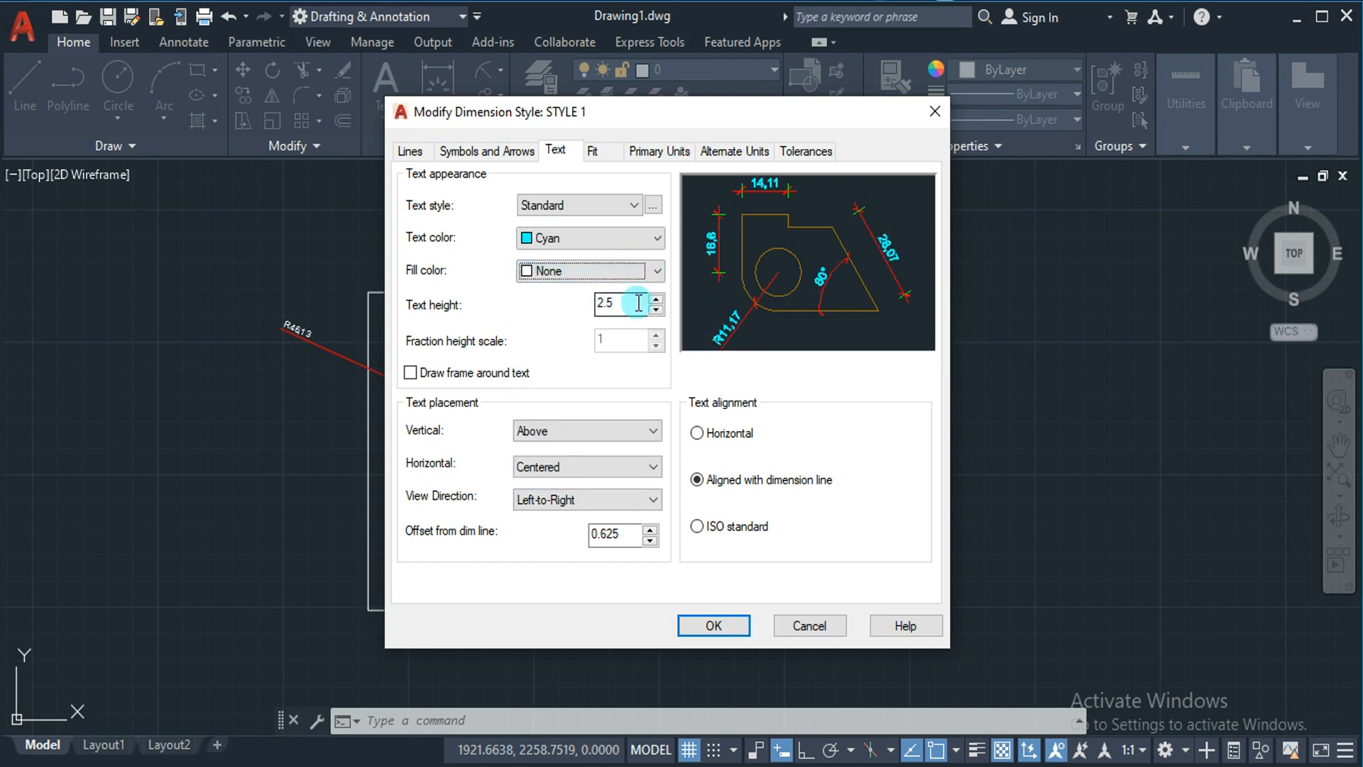
Set STYLE 1's text height to 6 and its linear dimension unit format to Fractional.
{"action": "left_click_drag", "start_coordinate": [638, 304], "coordinate": [452, 313]}
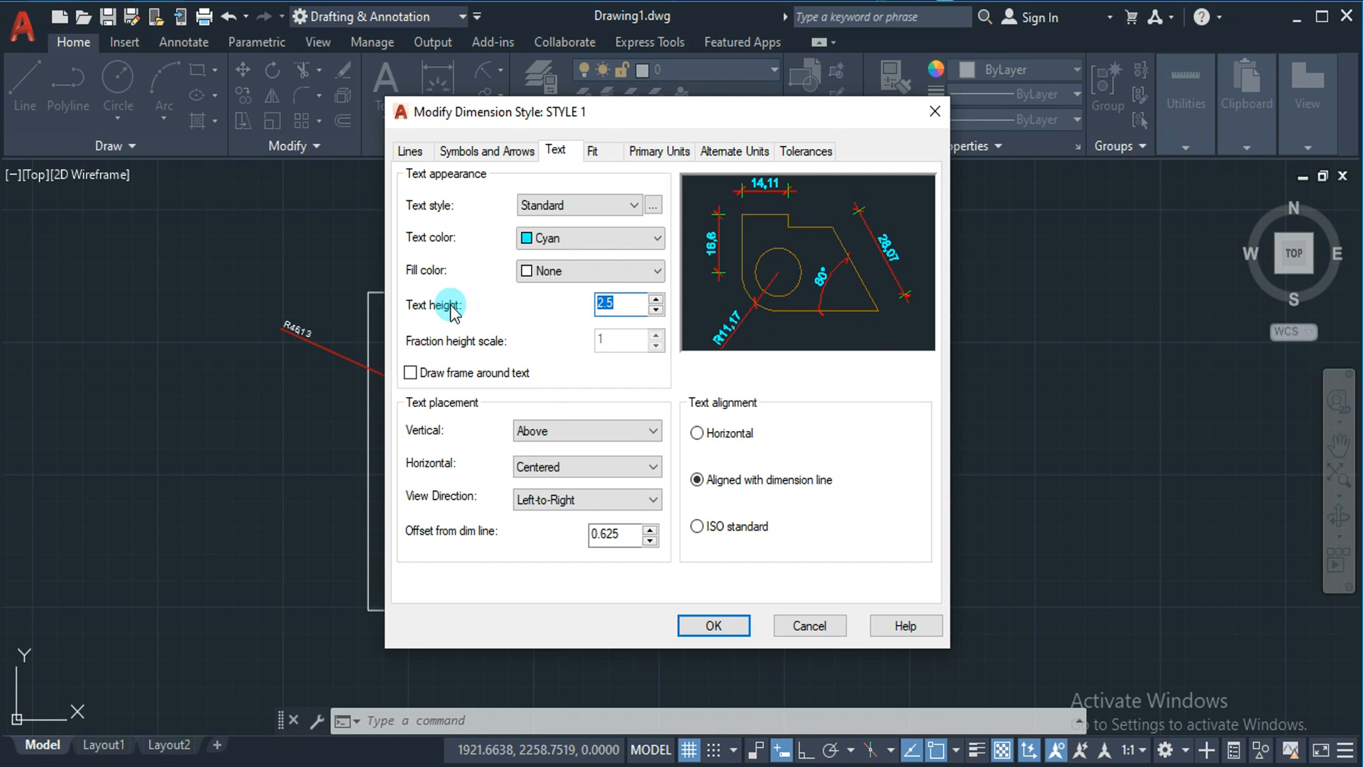
{"action": "type", "text": "6"}
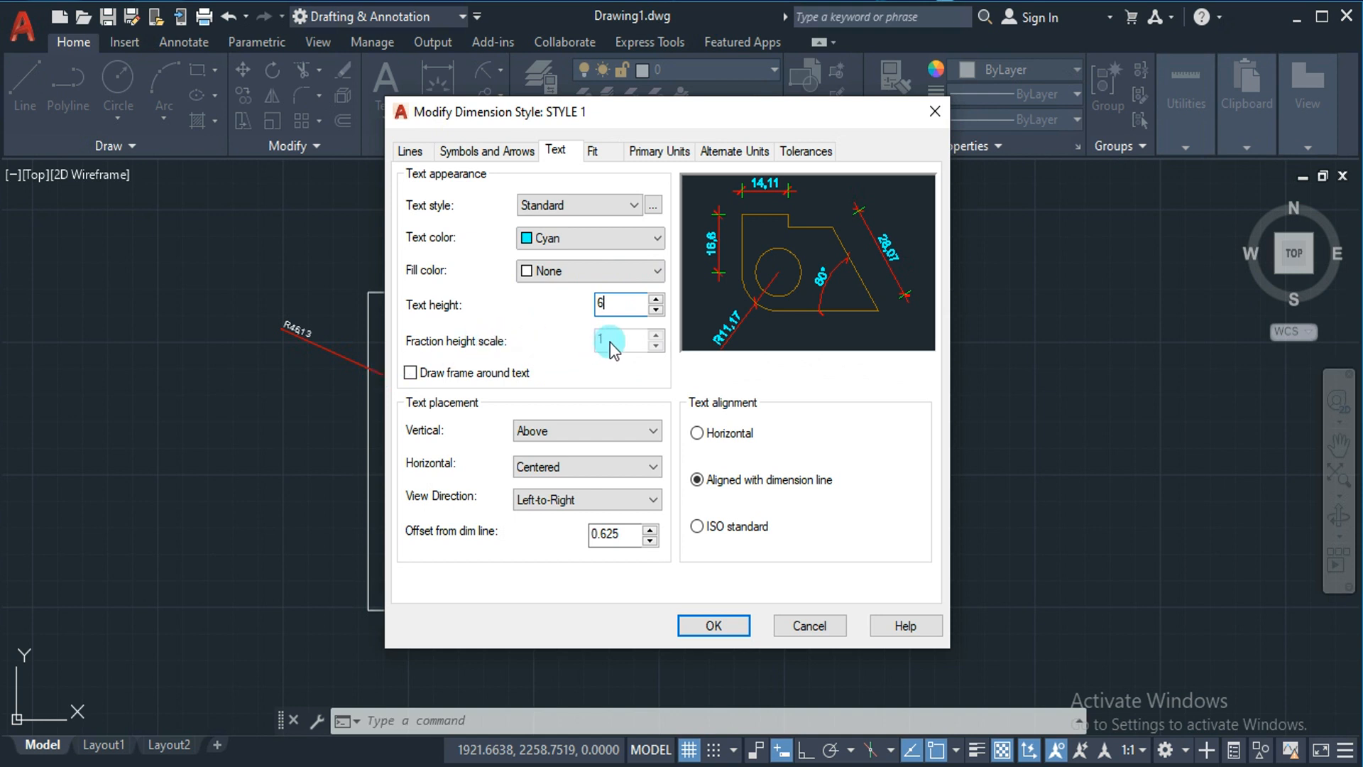
{"action": "left_click", "coordinate": [662, 159]}
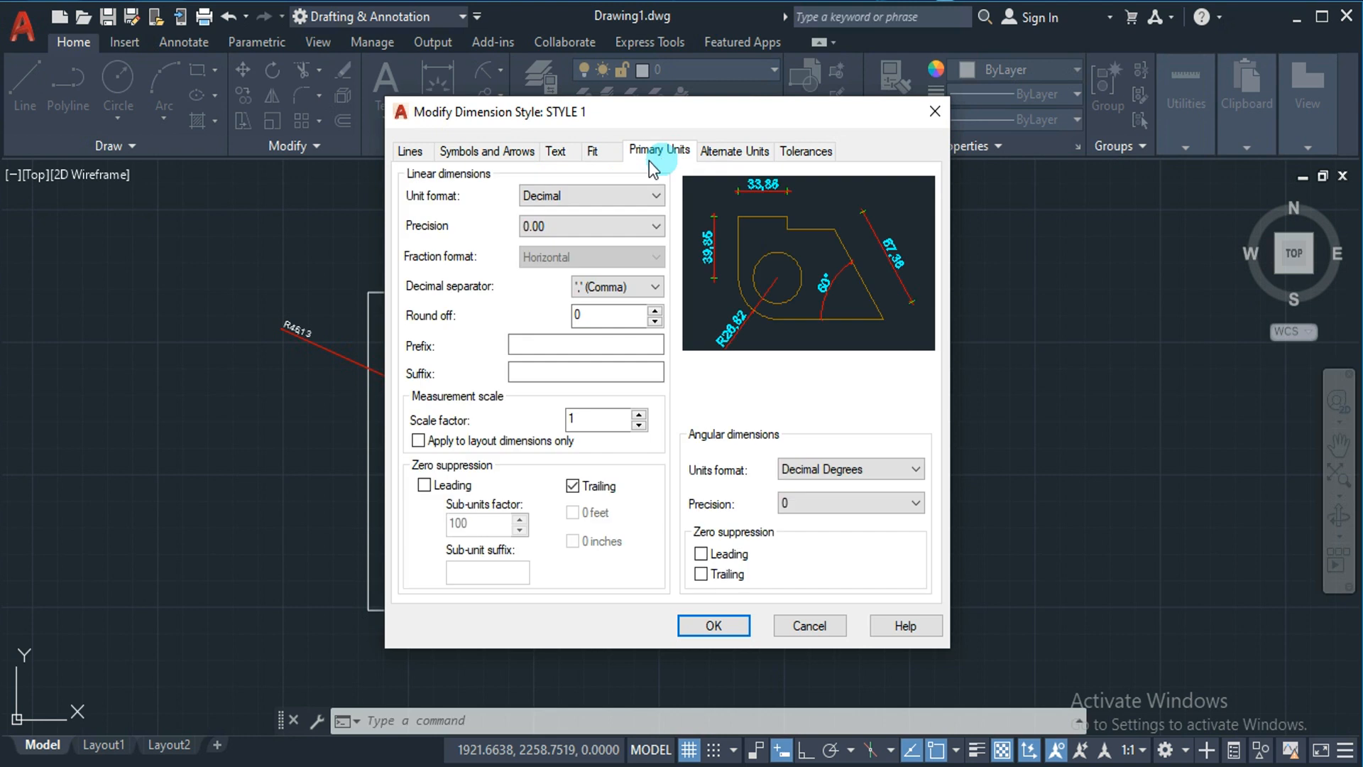
{"action": "left_click", "coordinate": [566, 205]}
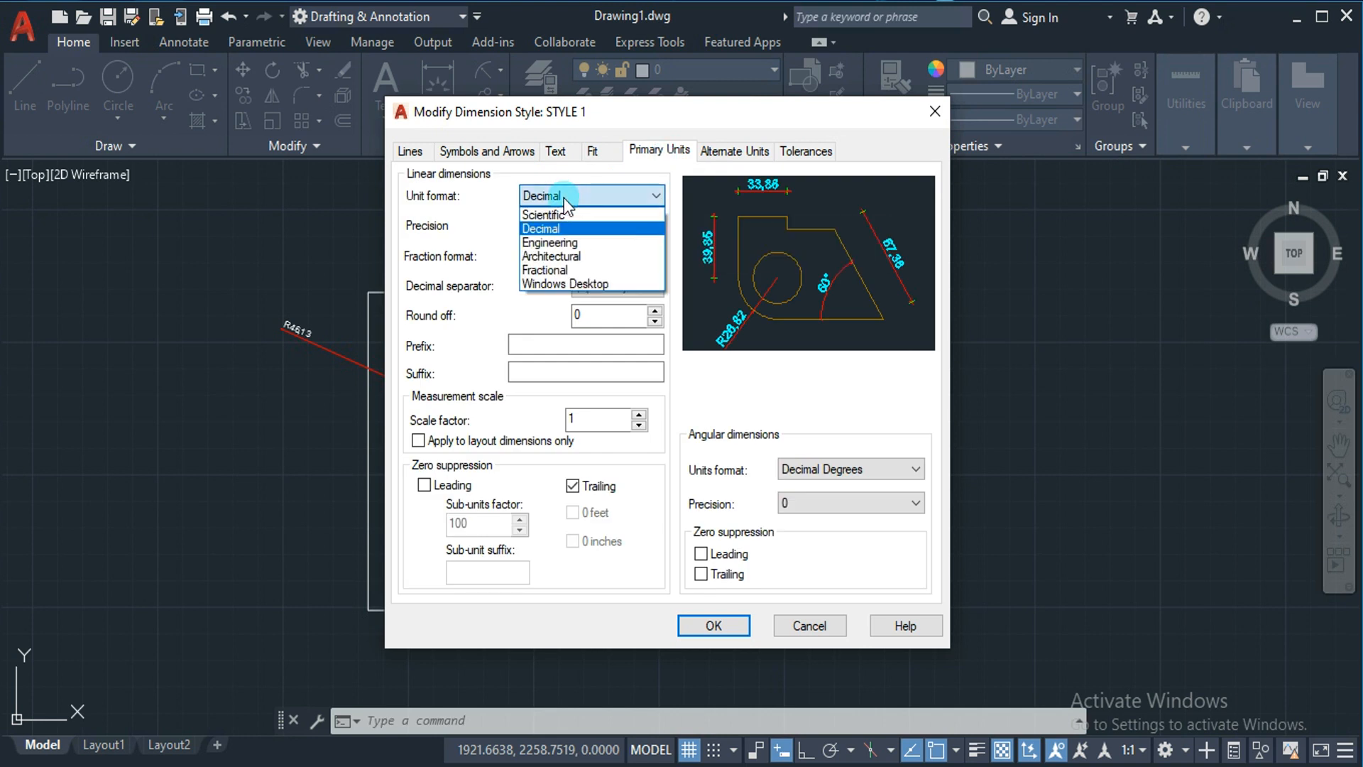
{"action": "left_click", "coordinate": [548, 270]}
Try a fraction height scale of 0.5 with the text height at 6, and return the fraction height scale to 1.
{"action": "left_click", "coordinate": [569, 155]}
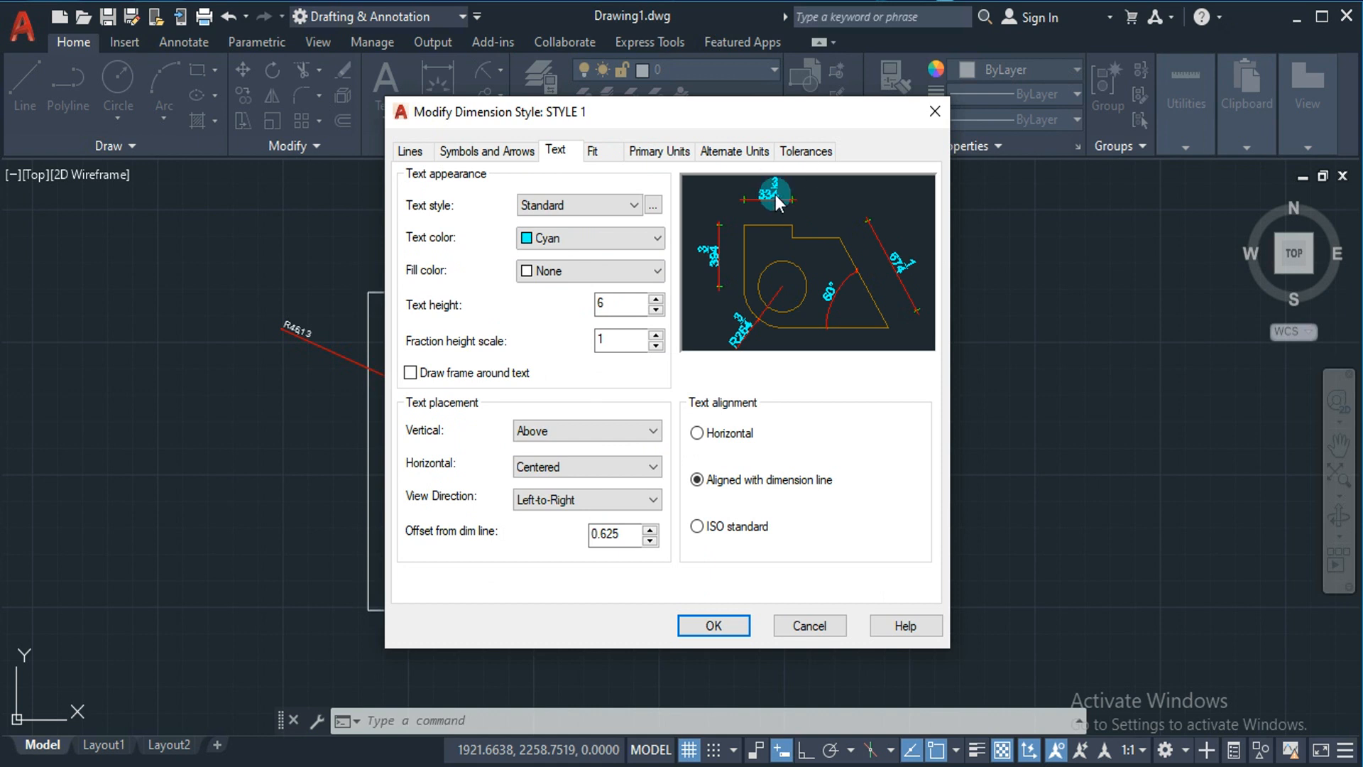
{"action": "double_click", "coordinate": [624, 341]}
{"action": "type", "text": "0.5"}
{"action": "double_click", "coordinate": [622, 304]}
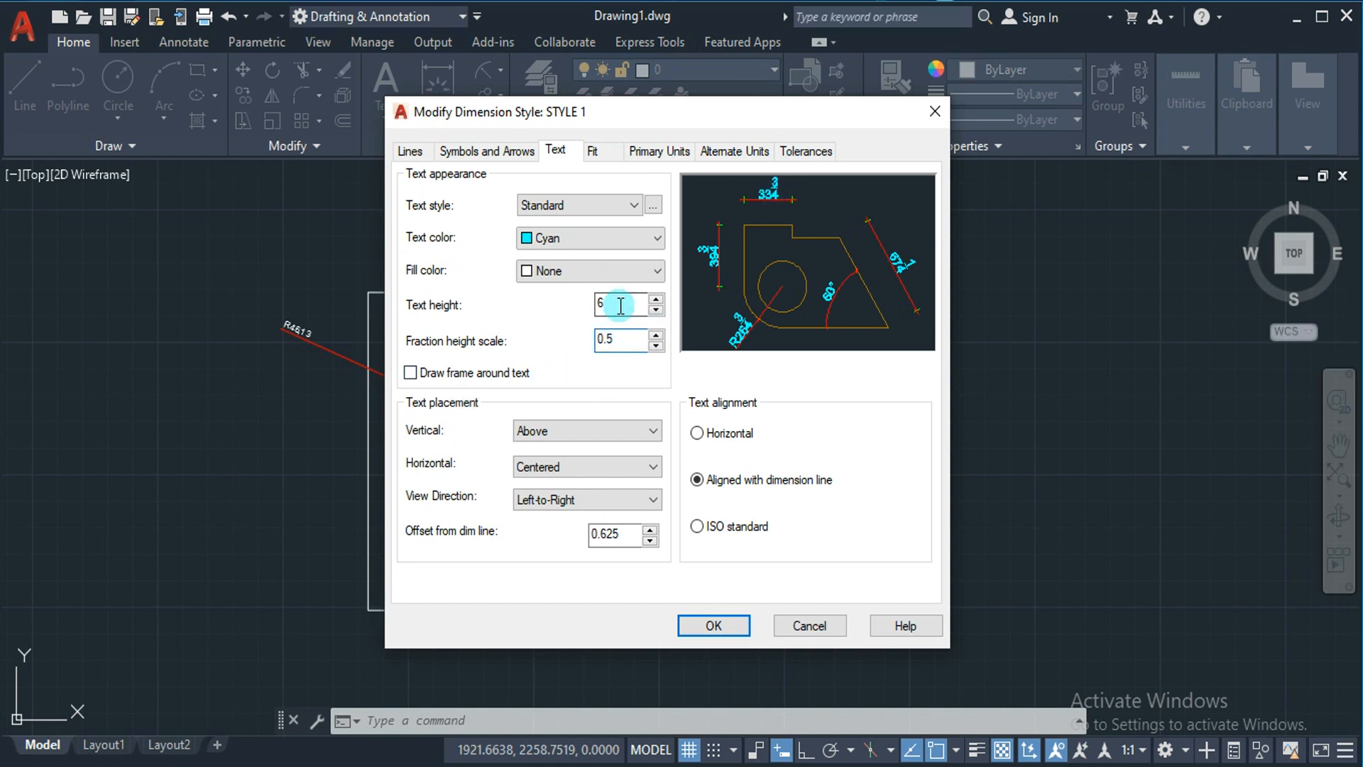
{"action": "type", "text": "6"}
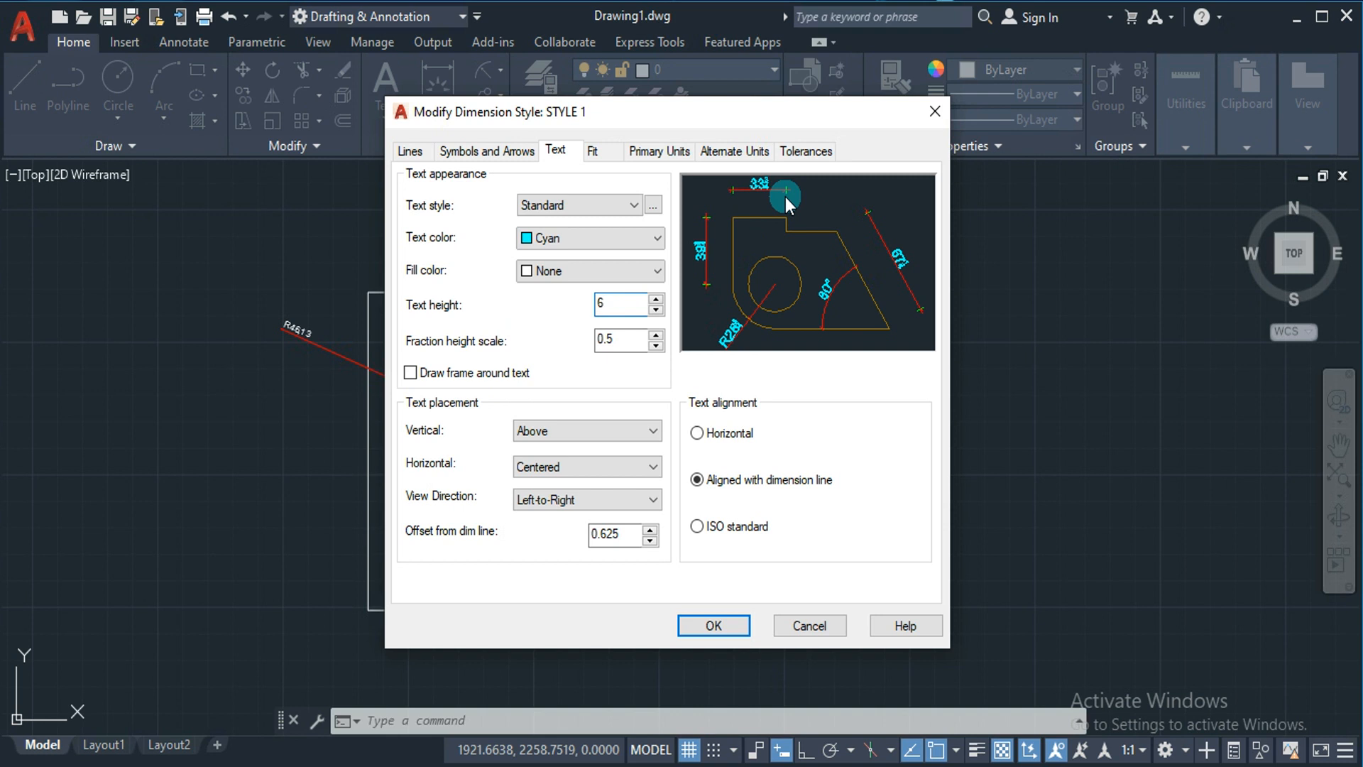
{"action": "key", "text": "BackSpace"}
{"action": "type", "text": "6"}
{"action": "key", "text": "Tab"}
{"action": "type", "text": "1"}
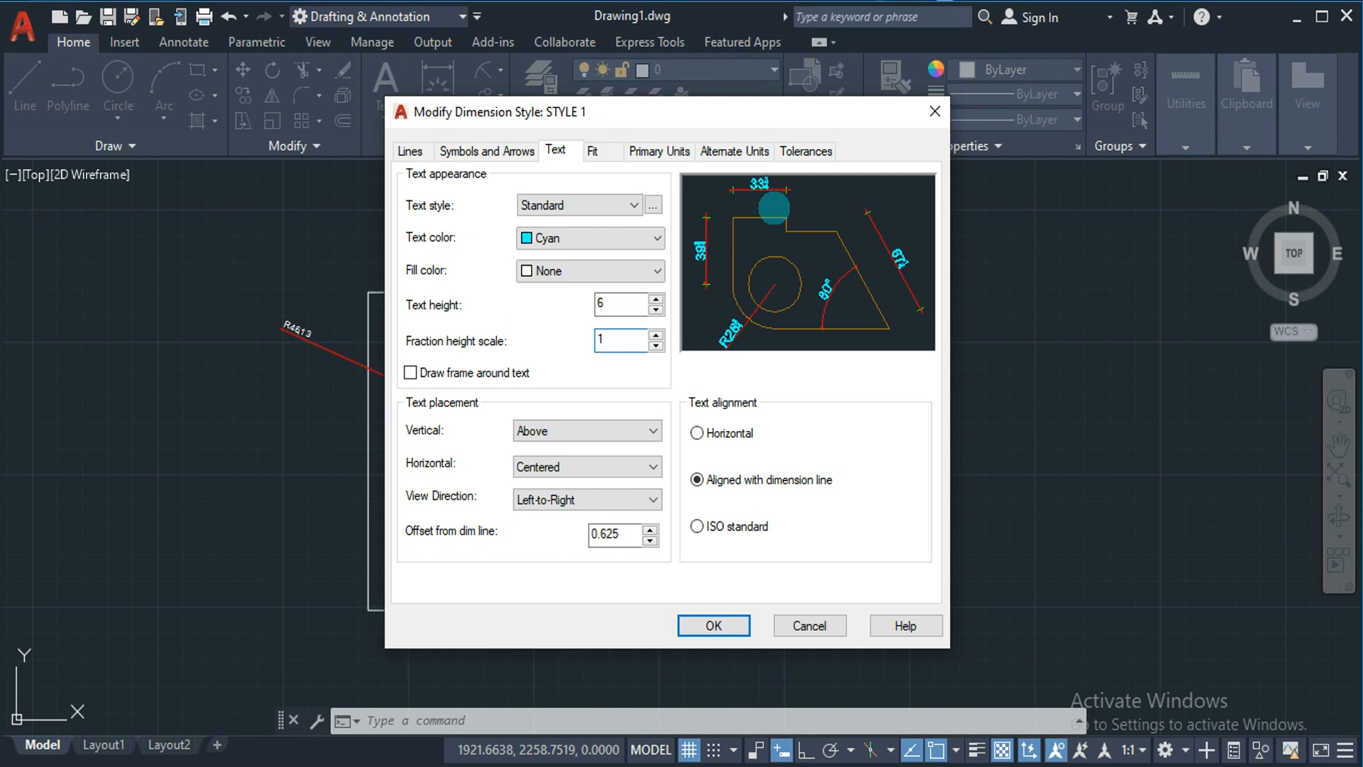
Bring up STYLE 1's primary units settings.
{"action": "left_click", "coordinate": [653, 152]}
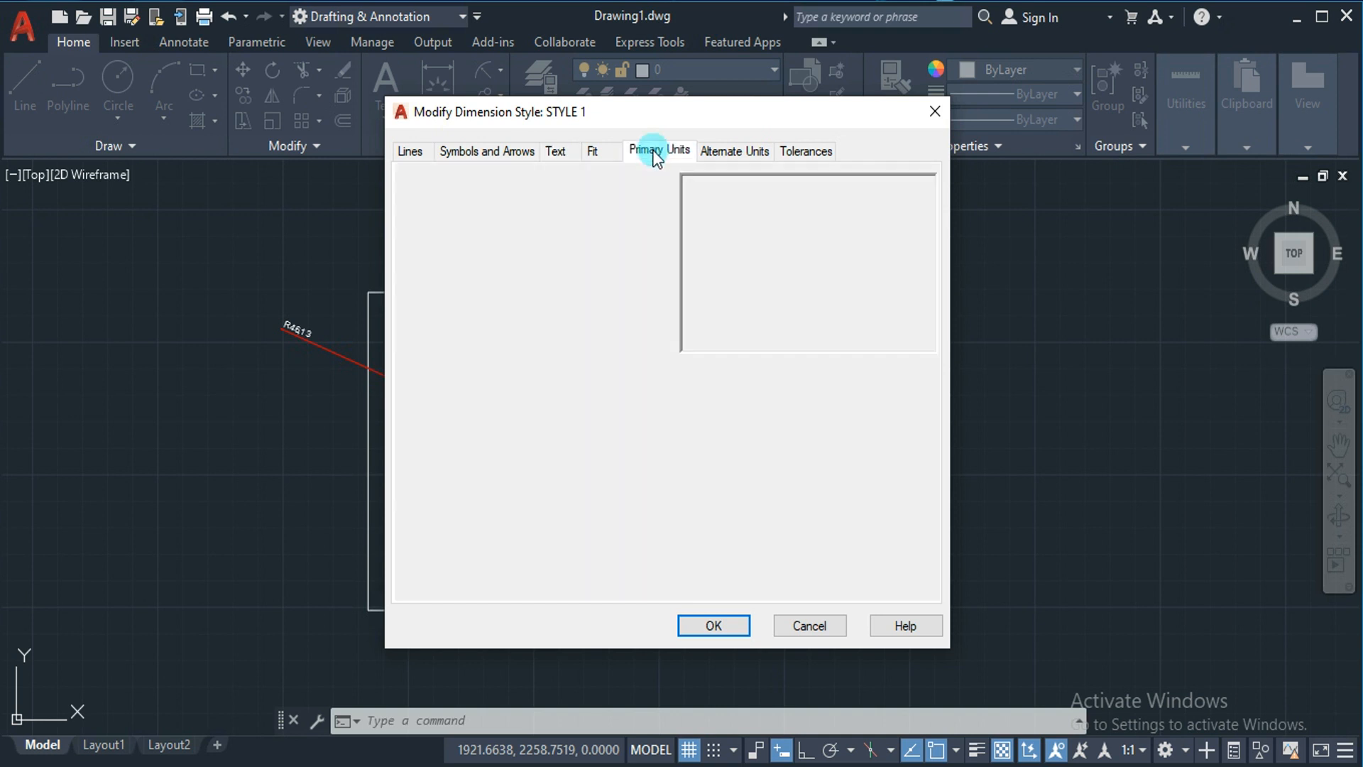
Set the linear dimension unit format of STYLE 1 to Scientific.
{"action": "left_click", "coordinate": [565, 196]}
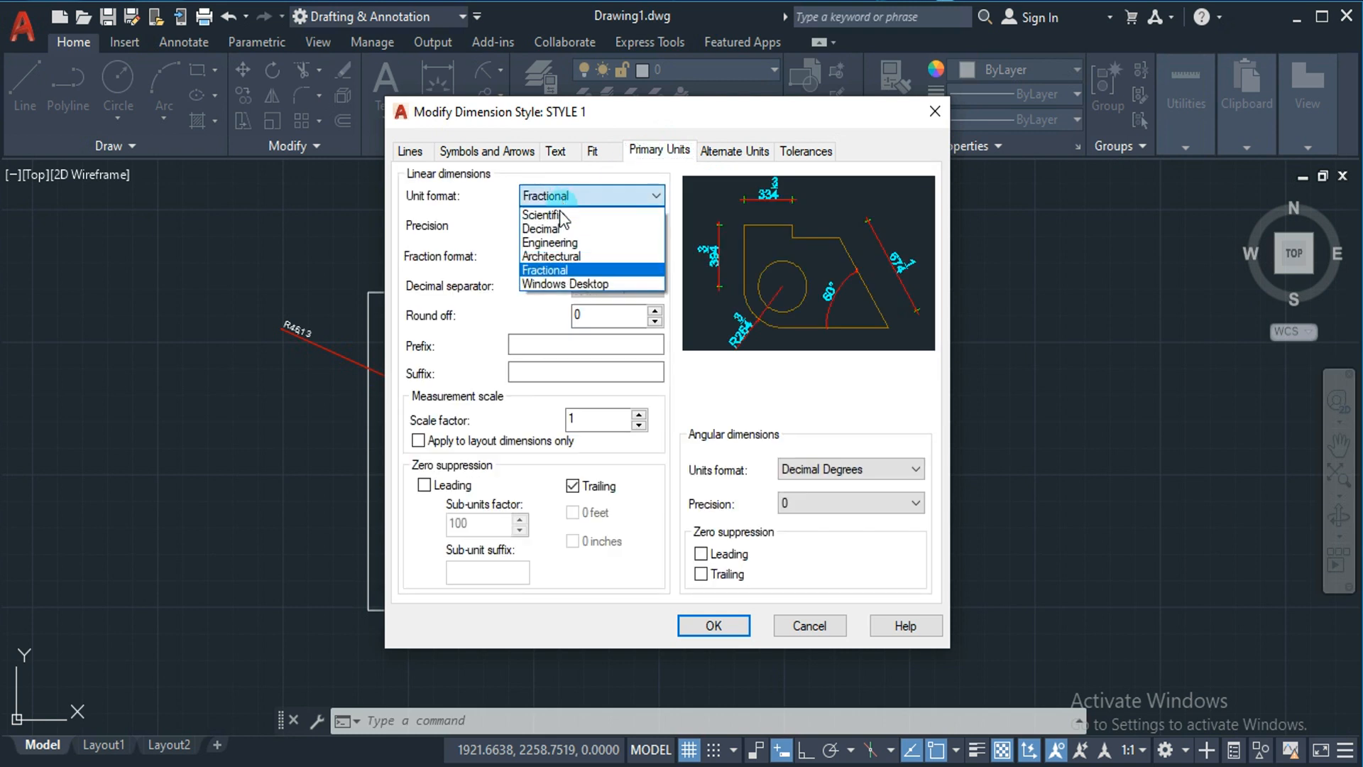
{"action": "left_click", "coordinate": [561, 214]}
Try drawing a frame around the dimension text, and switch the frame back off.
{"action": "left_click", "coordinate": [570, 152]}
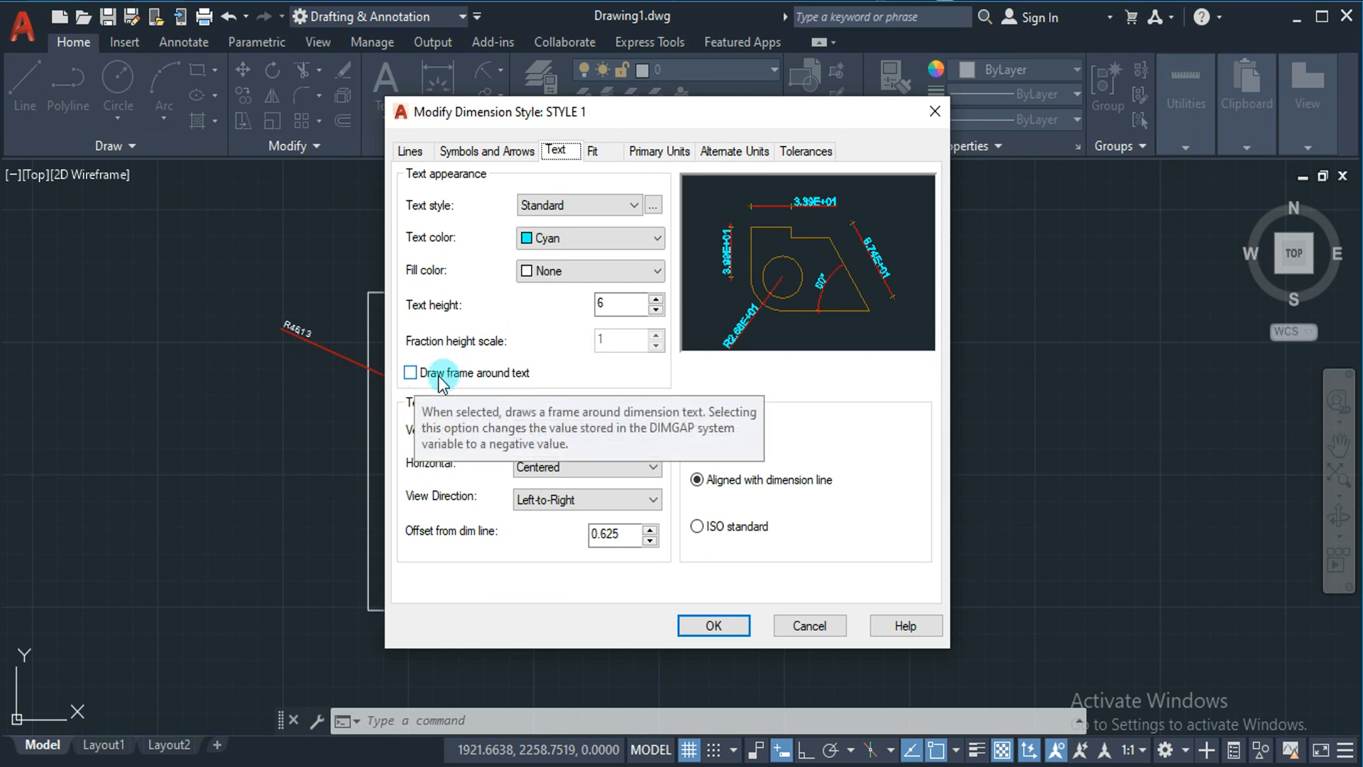
{"action": "left_click", "coordinate": [411, 373]}
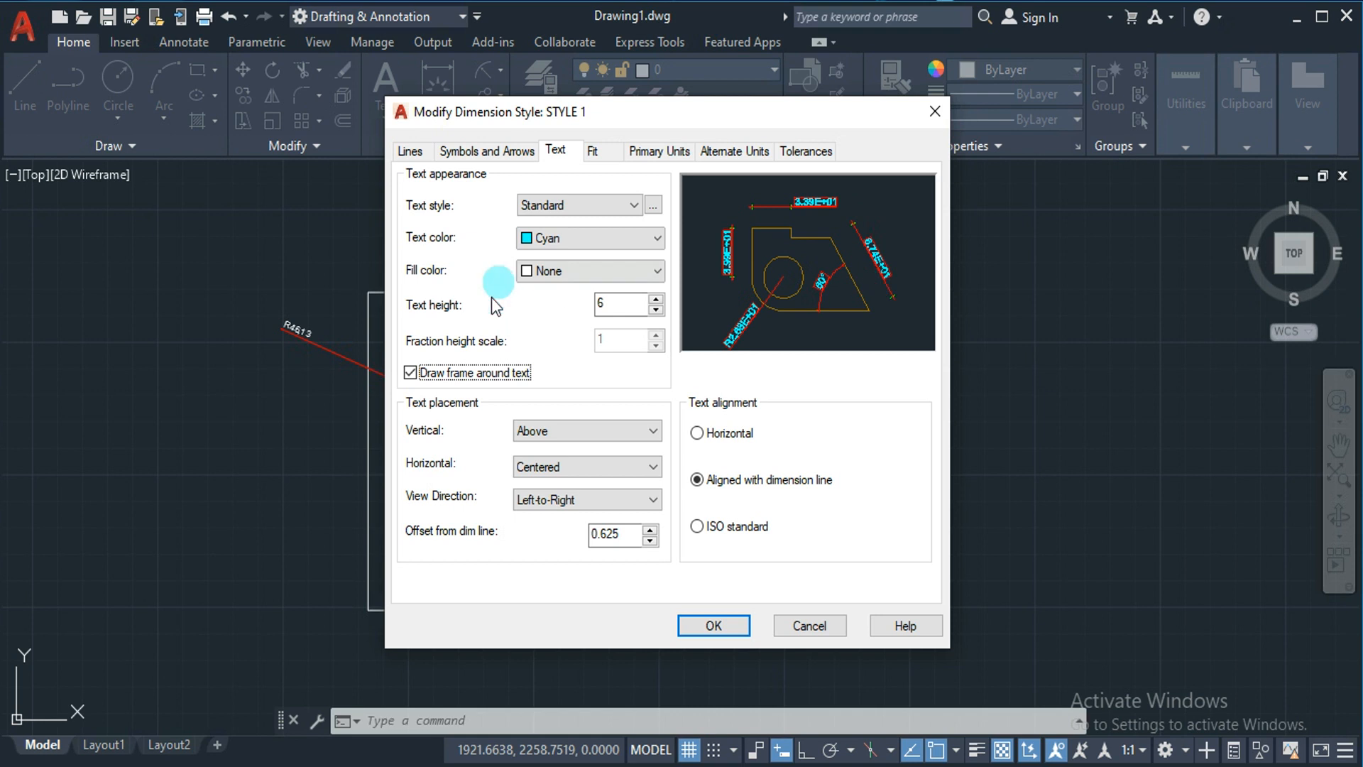
{"action": "left_click", "coordinate": [450, 373]}
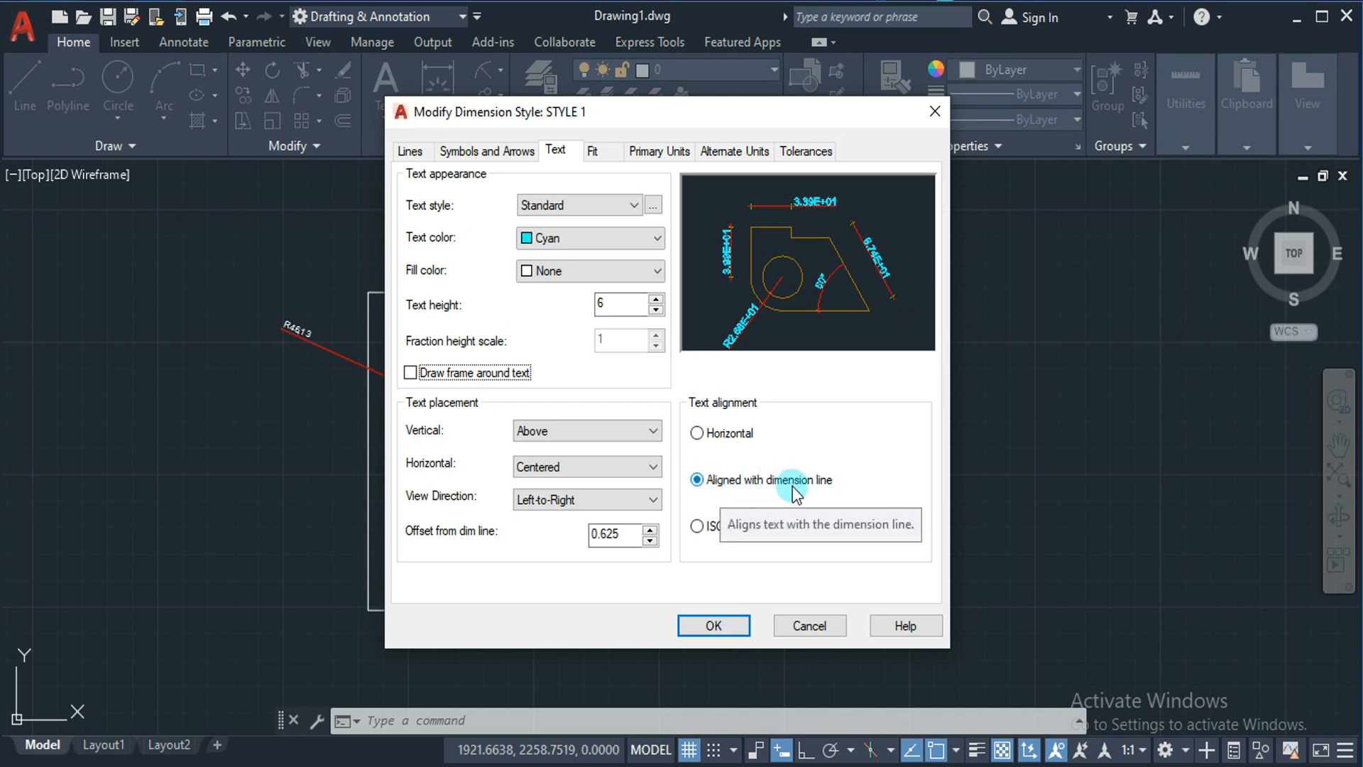
Try the Horizontal and ISO standard text alignments, and return the text to Aligned with dimension line.
{"action": "left_click", "coordinate": [721, 435]}
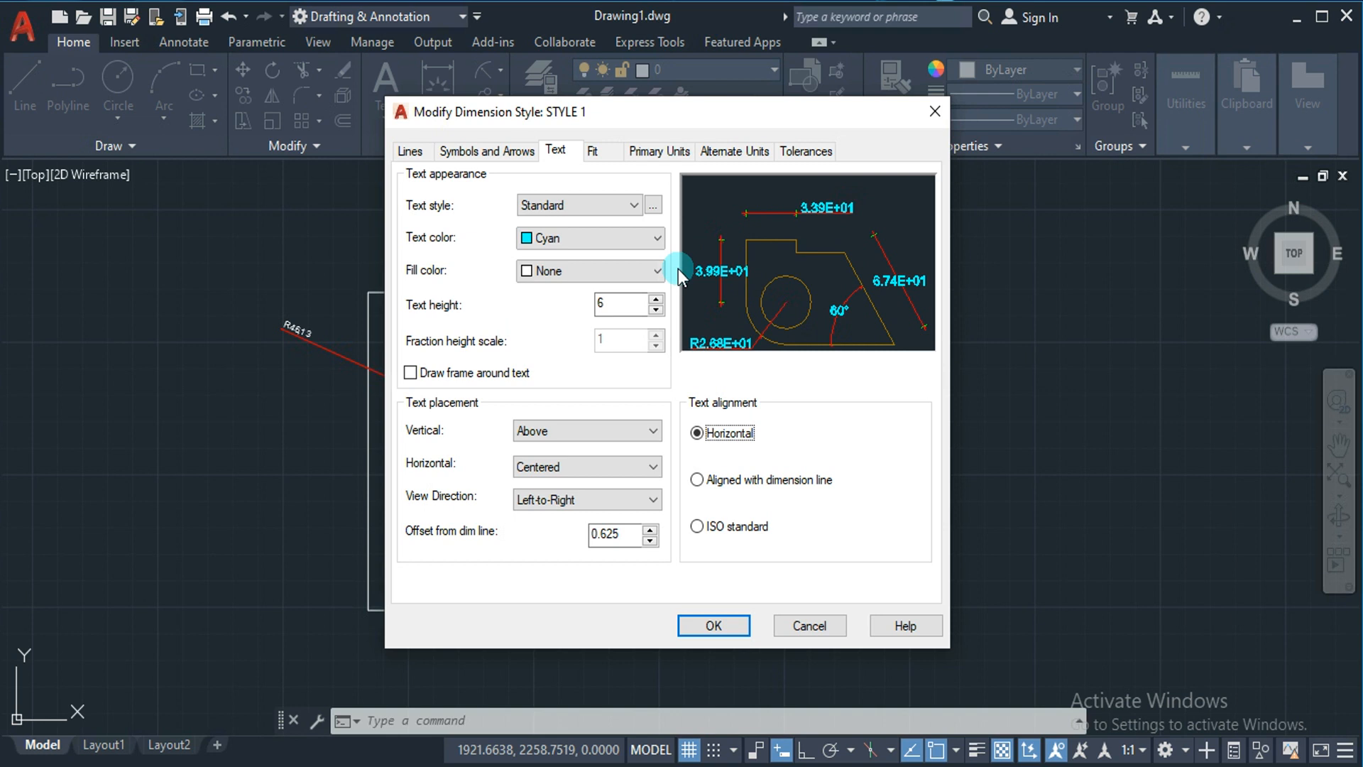
{"action": "left_click", "coordinate": [696, 526]}
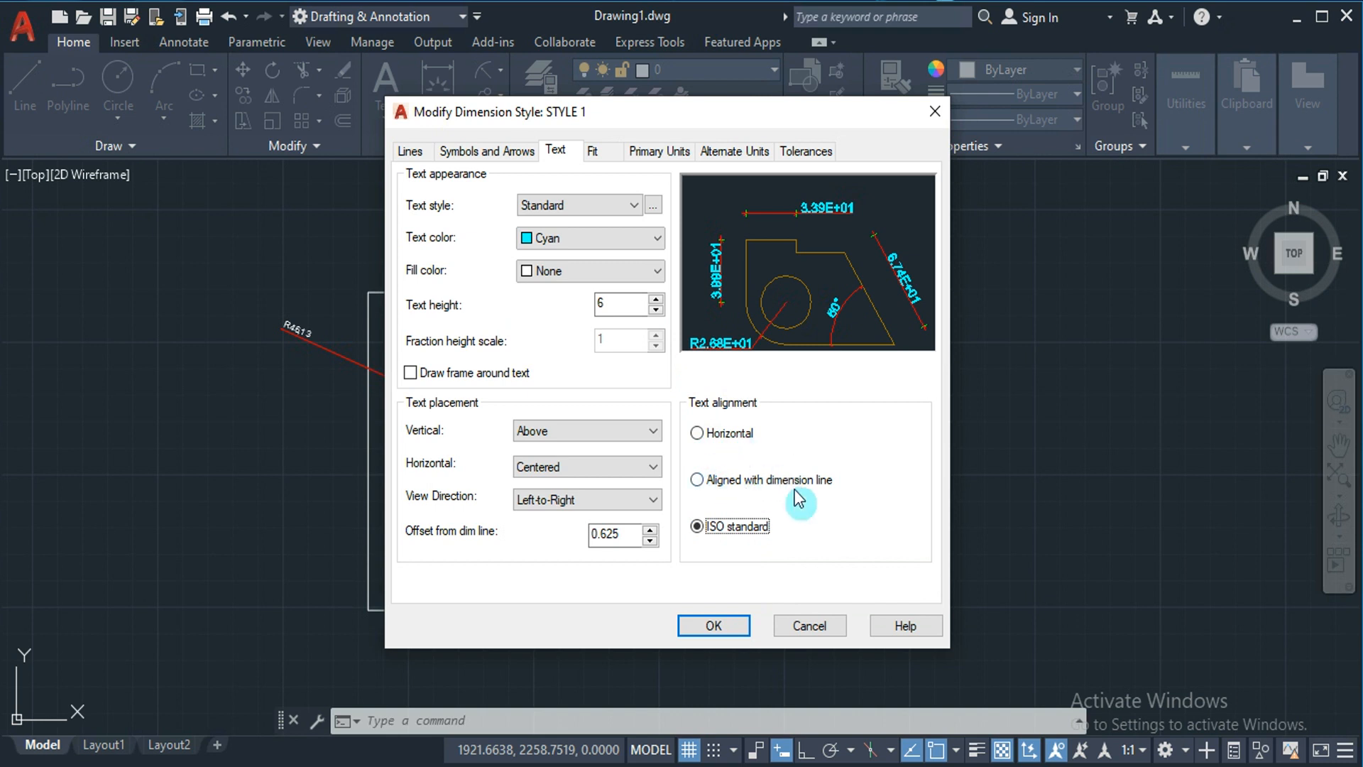
{"action": "left_click", "coordinate": [708, 481]}
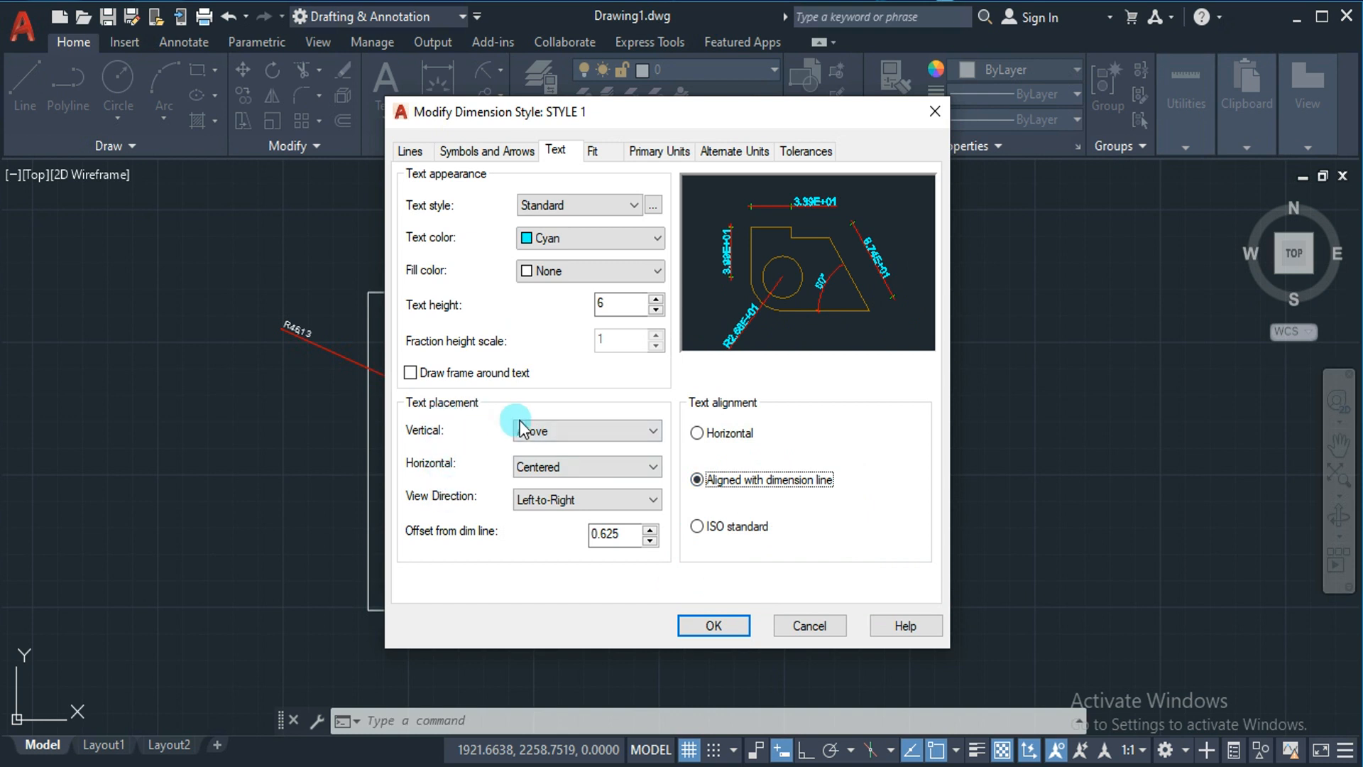
Try Centered vertical placement for the dimension text, and return it to Above.
{"action": "left_click", "coordinate": [544, 428]}
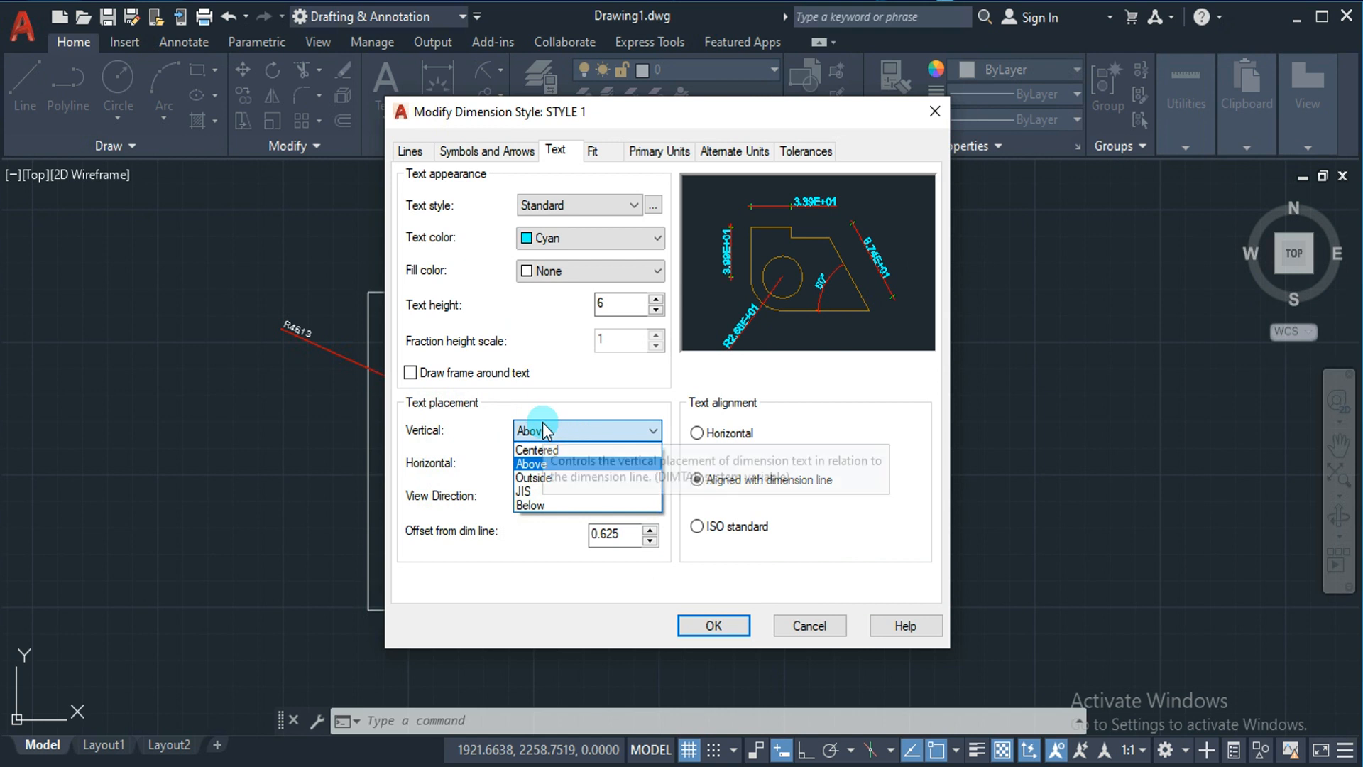
{"action": "left_click", "coordinate": [542, 449]}
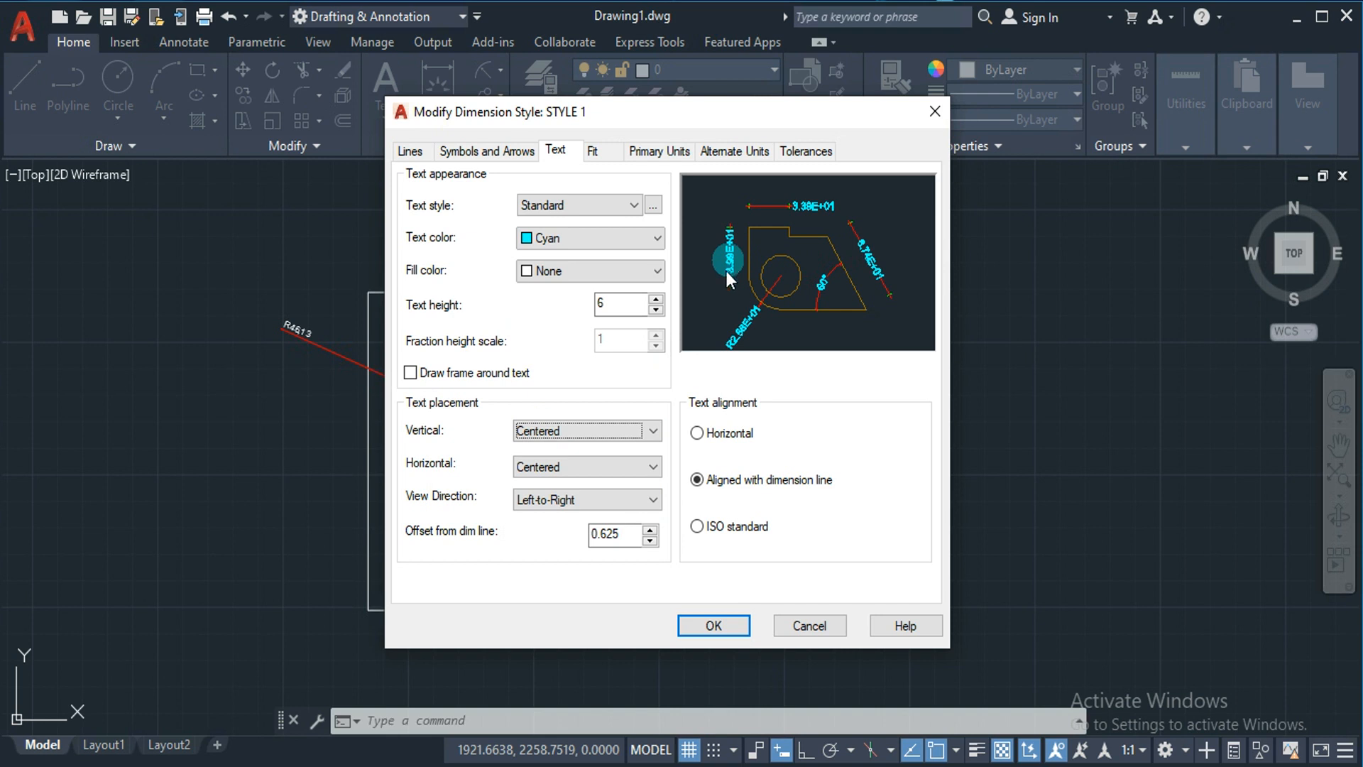
{"action": "left_click", "coordinate": [614, 465]}
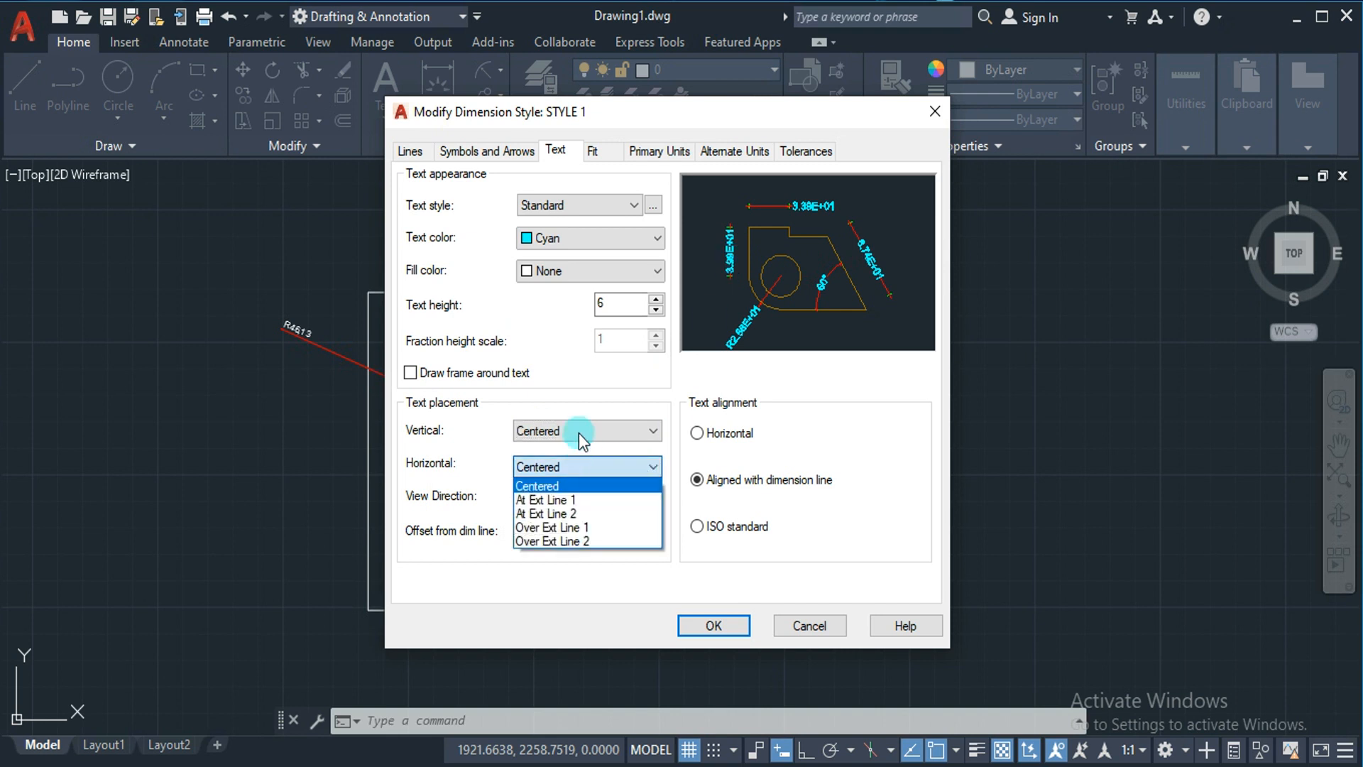
{"action": "left_click", "coordinate": [577, 432]}
{"action": "left_click", "coordinate": [578, 432]}
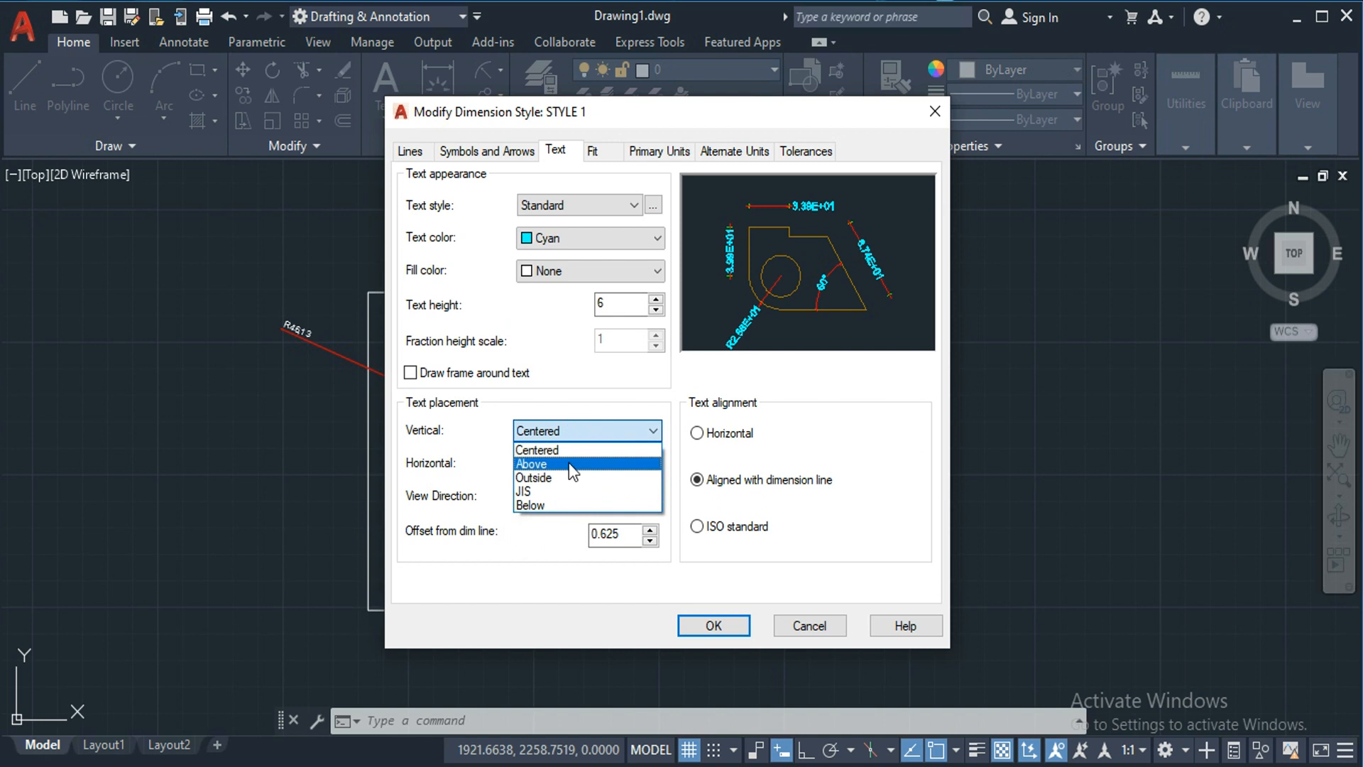
{"action": "left_click", "coordinate": [568, 466]}
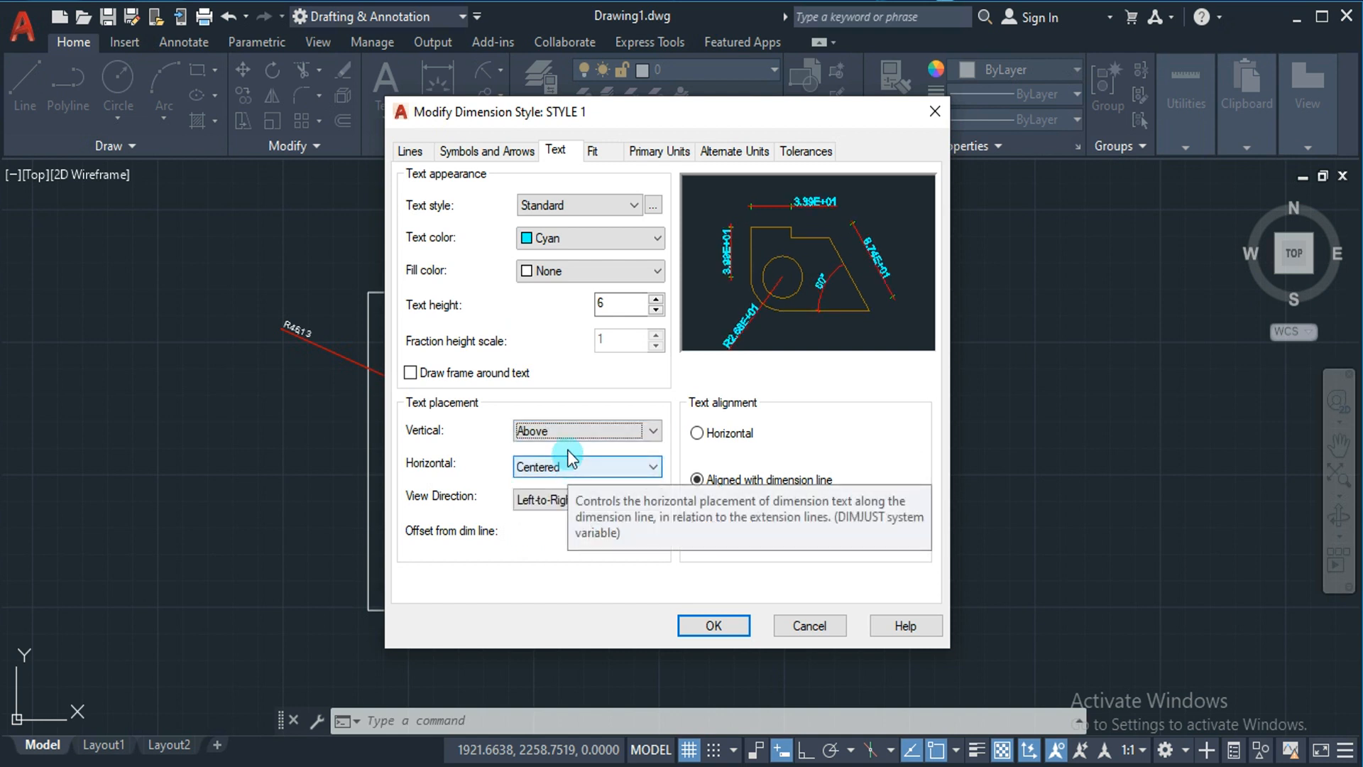
Try Outside vertical placement with Horizontal text alignment, and return to Above placement aligned with the dimension line.
{"action": "left_click", "coordinate": [569, 438]}
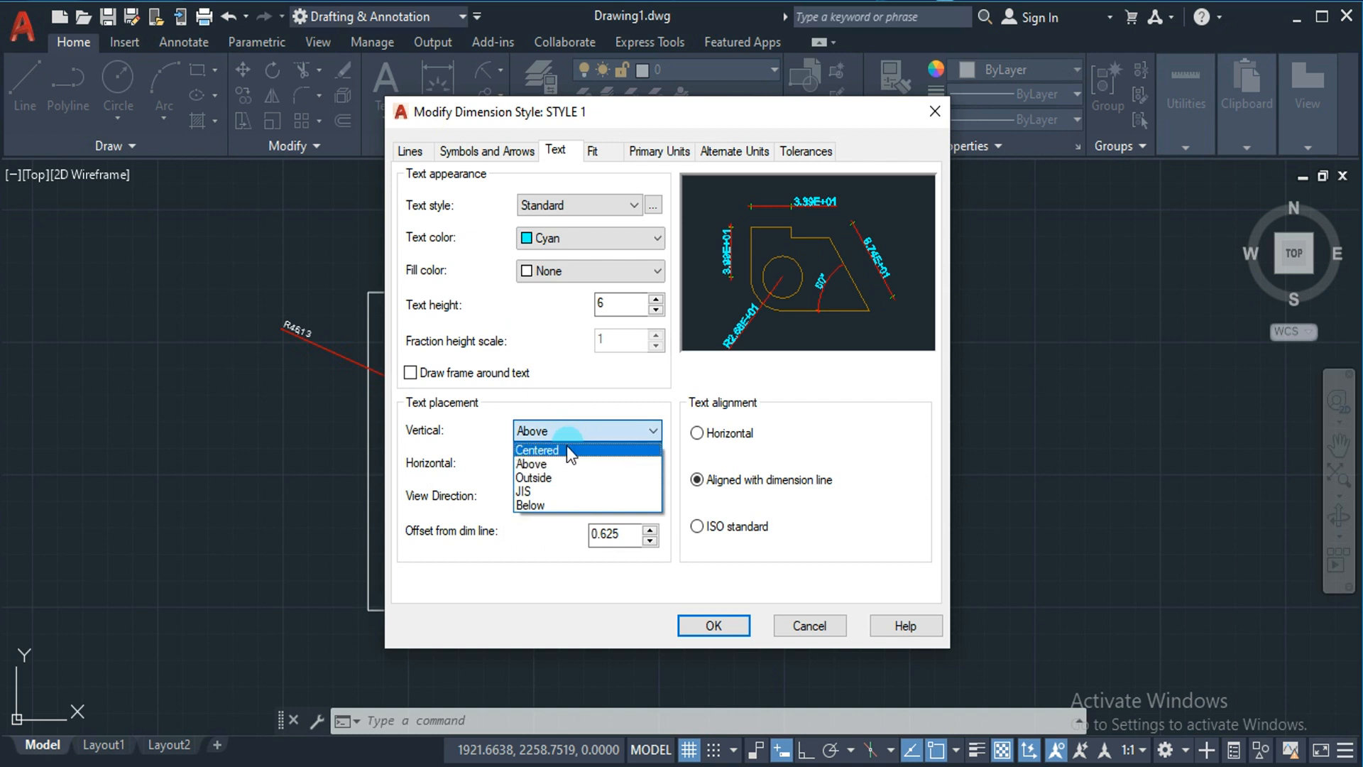
{"action": "left_click", "coordinate": [555, 475]}
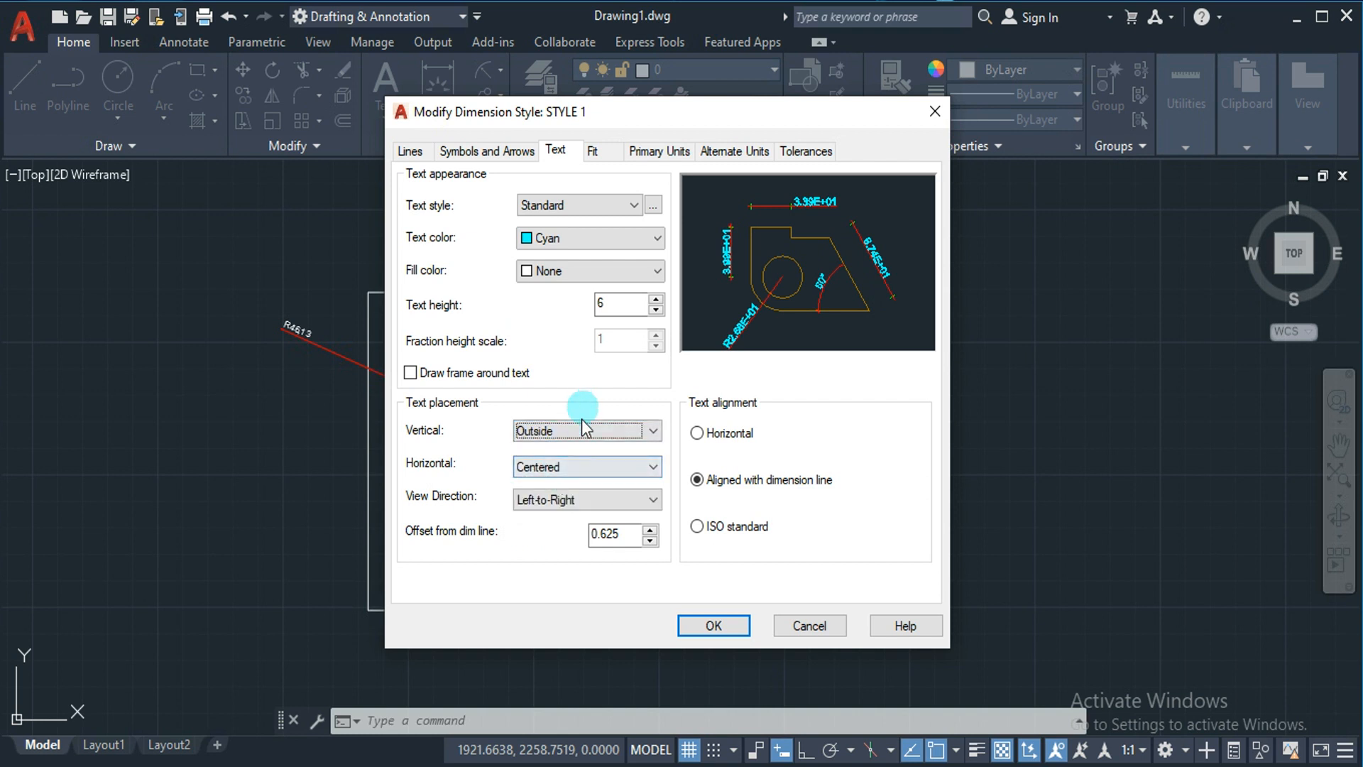
{"action": "left_click", "coordinate": [710, 430]}
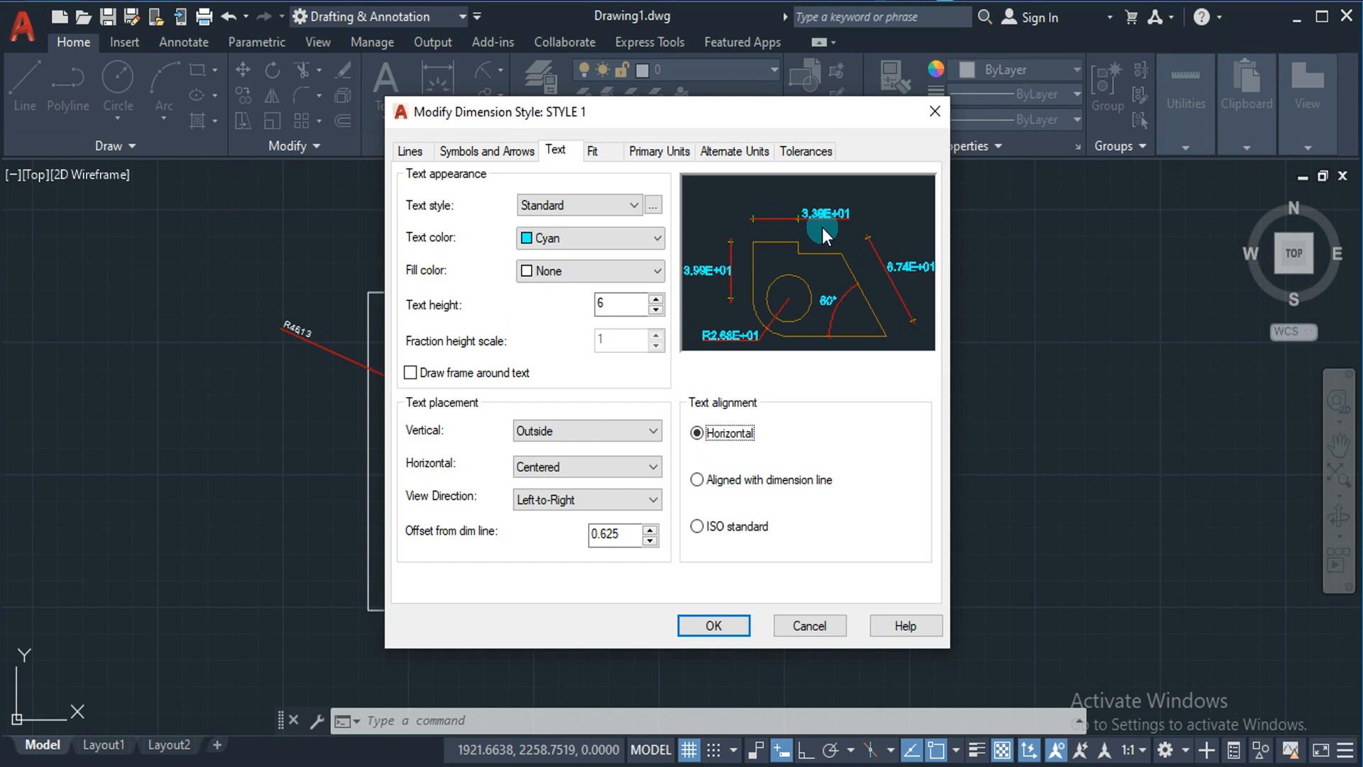
{"action": "left_click", "coordinate": [636, 431]}
{"action": "left_click", "coordinate": [605, 463]}
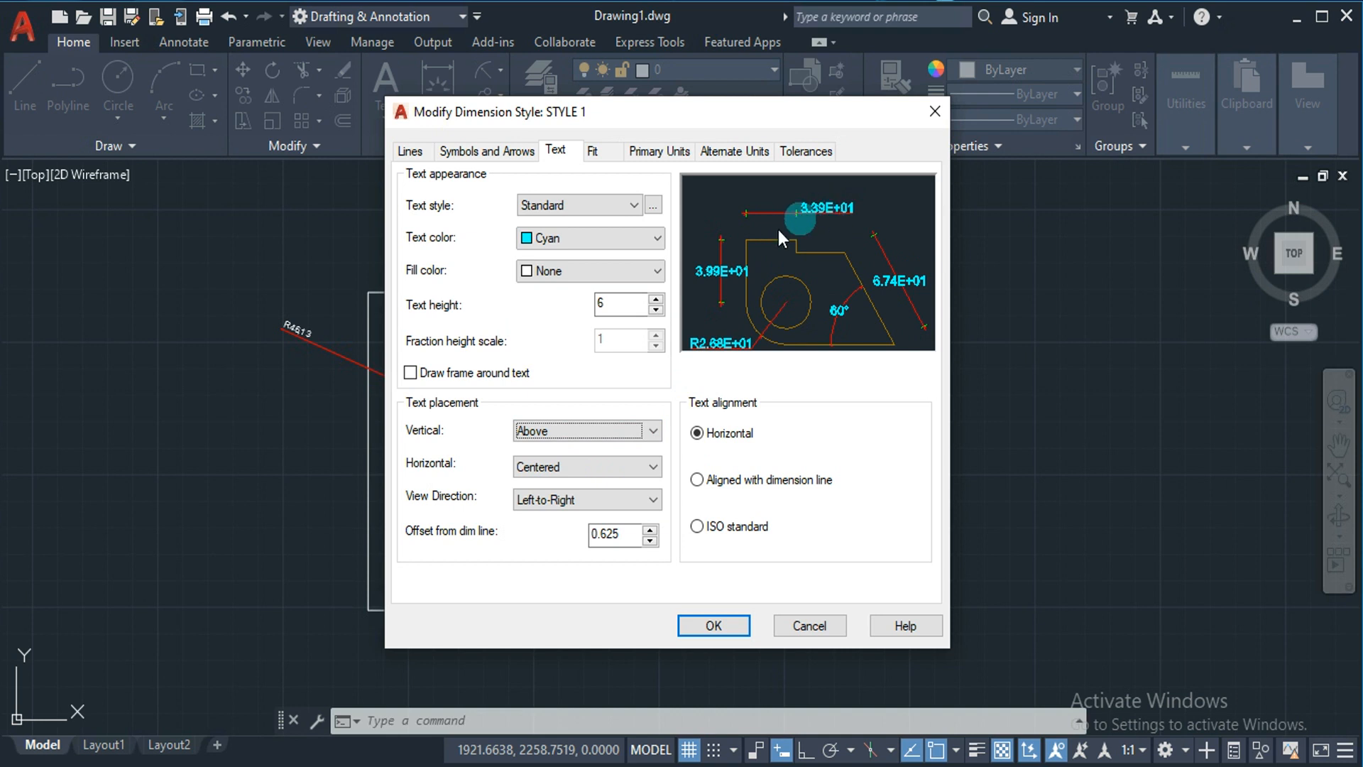
{"action": "left_click", "coordinate": [717, 481]}
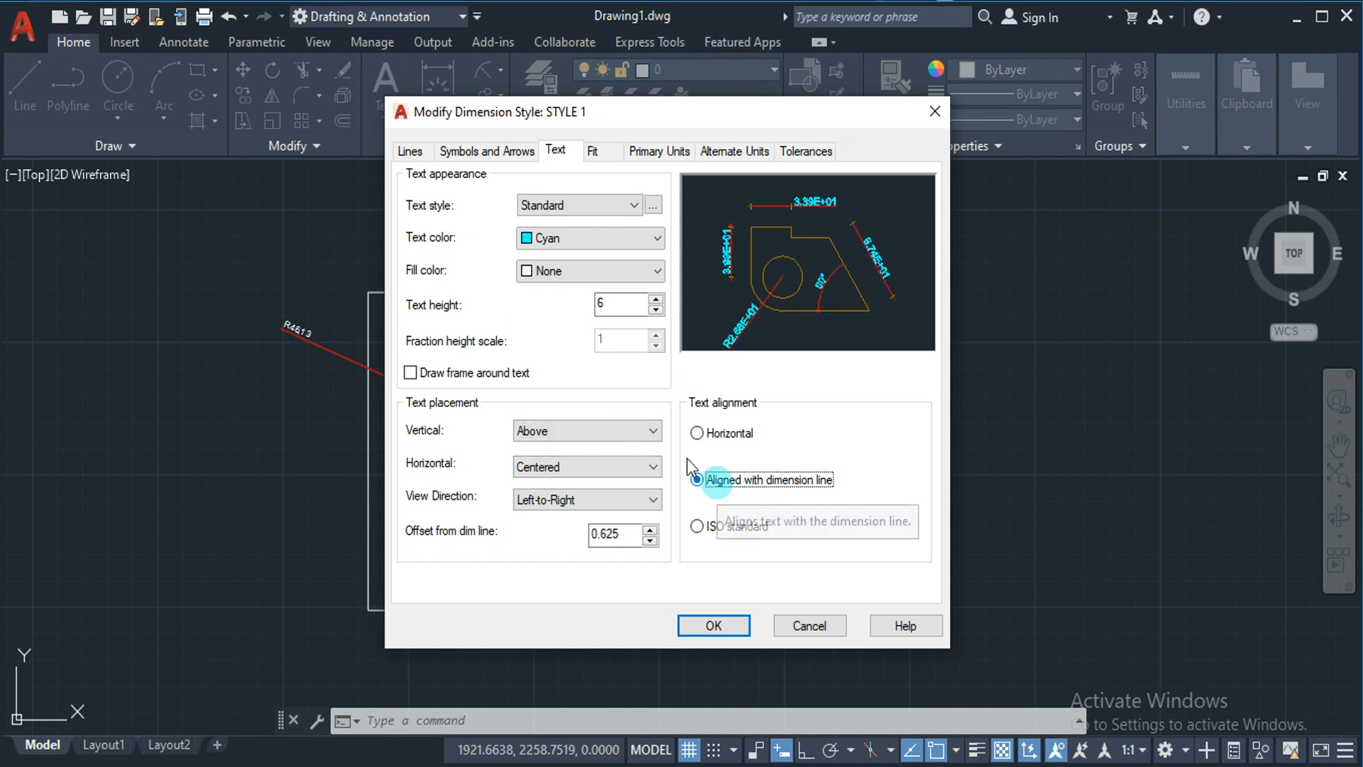
{"action": "left_click", "coordinate": [615, 431]}
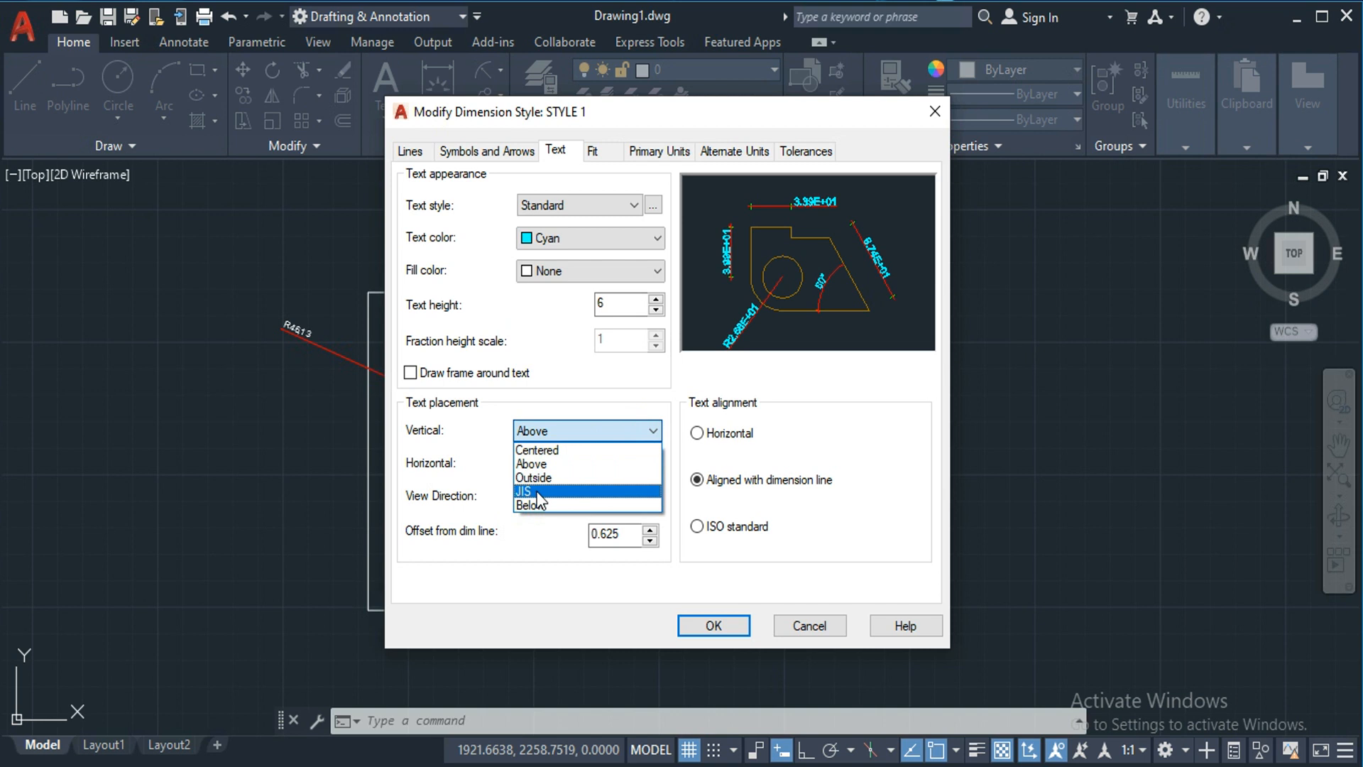
{"action": "left_click", "coordinate": [489, 467]}
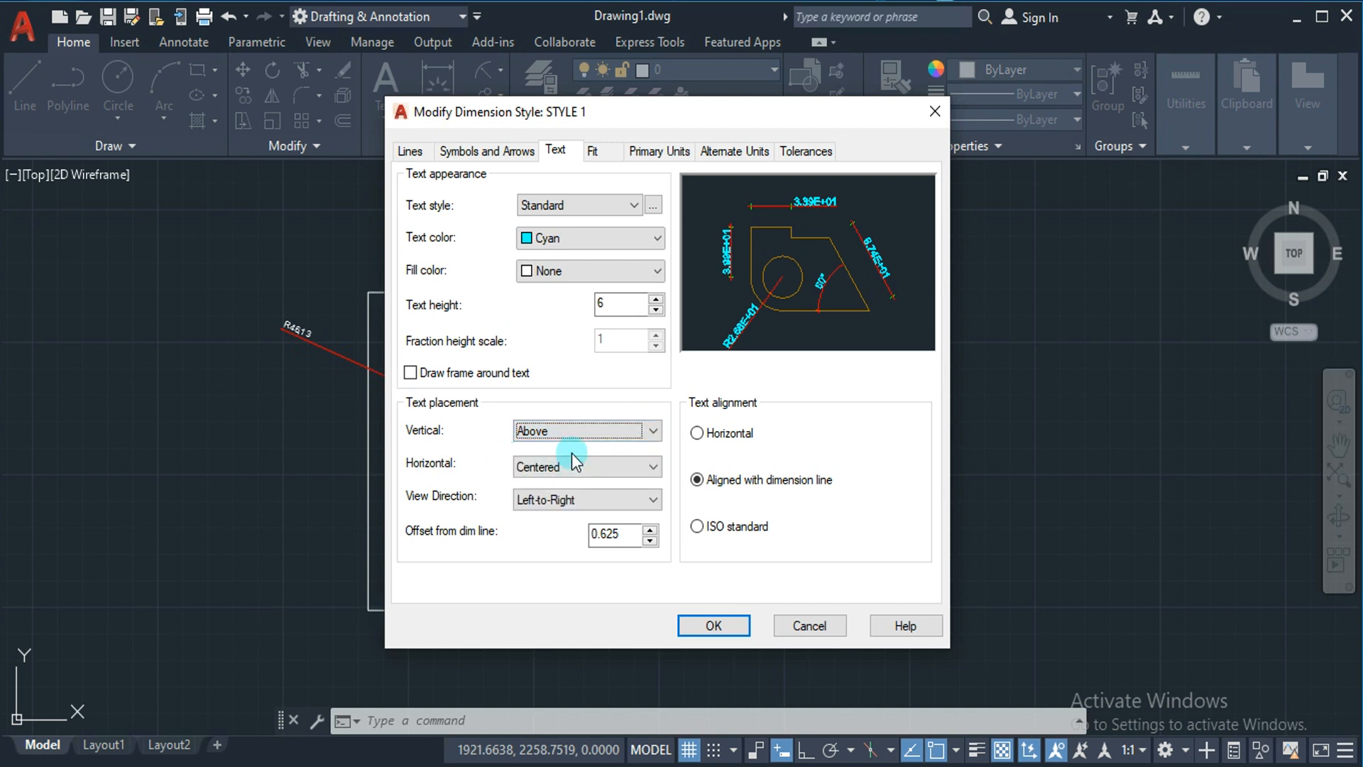
Try the horizontal text placements At Ext Line 1 and Over Ext Line 1.
{"action": "left_click", "coordinate": [536, 465]}
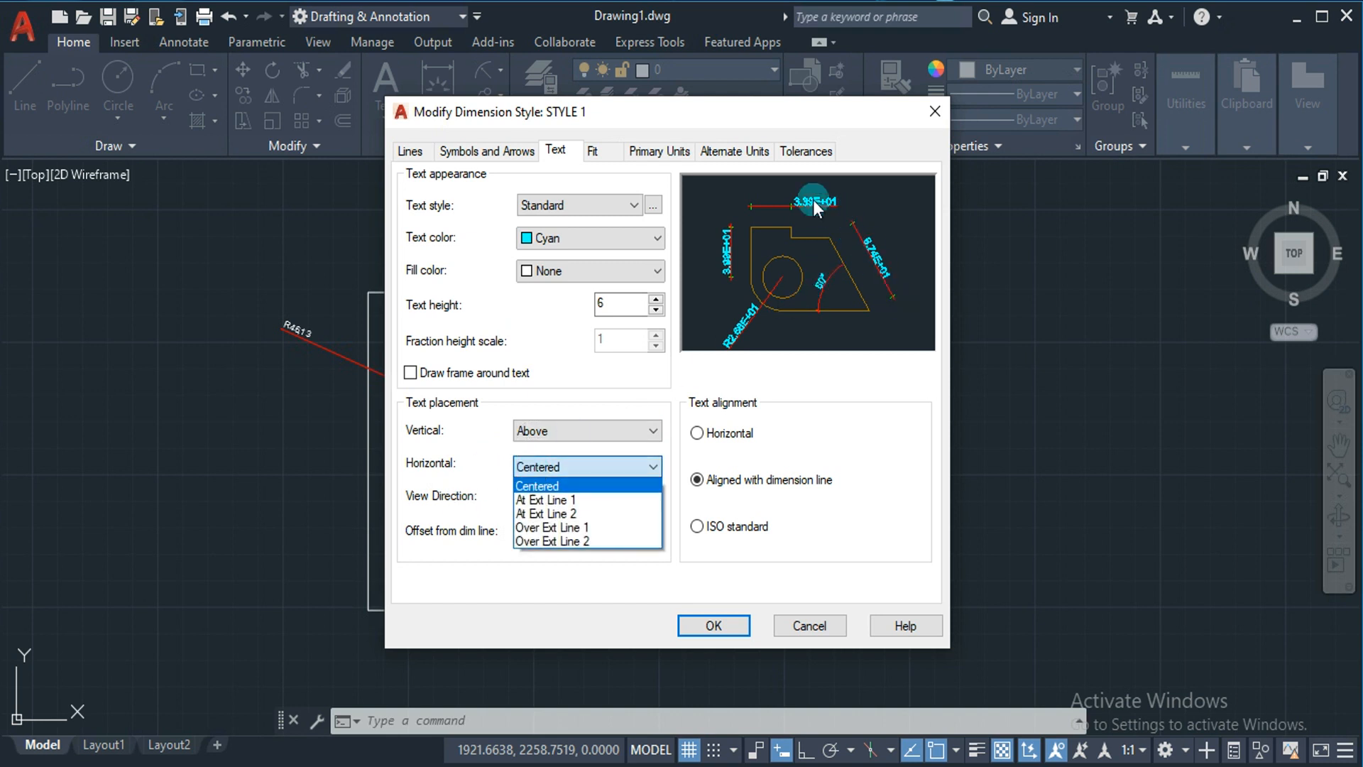
{"action": "left_click", "coordinate": [552, 501]}
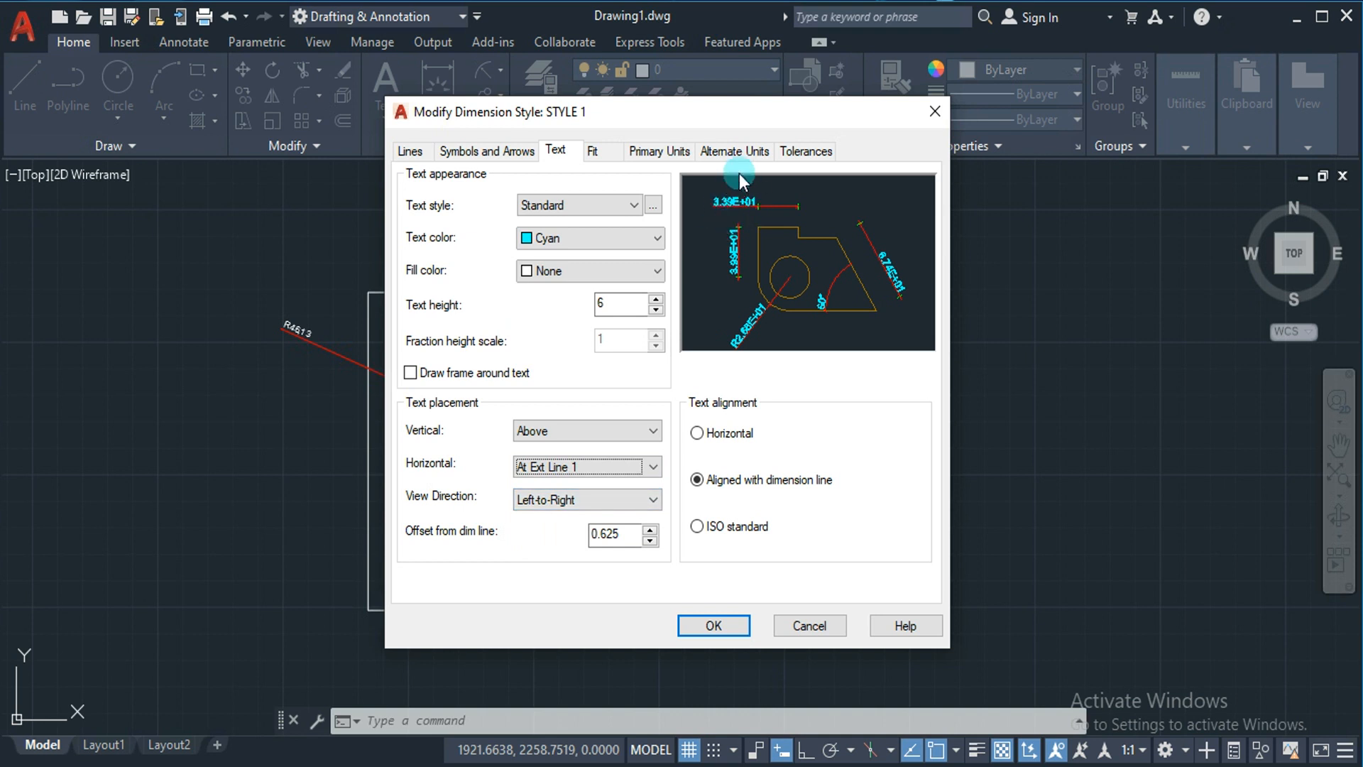
{"action": "left_click", "coordinate": [572, 467]}
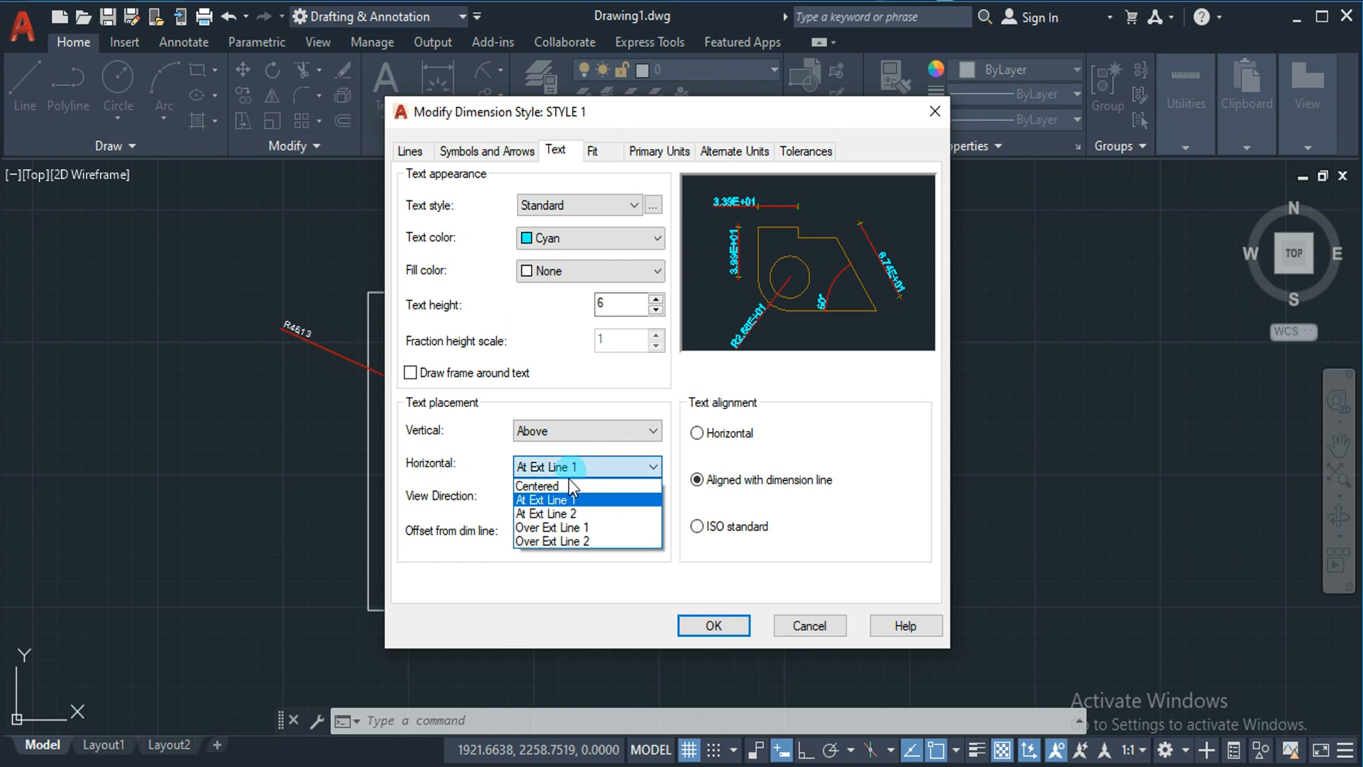
{"action": "left_click", "coordinate": [564, 529]}
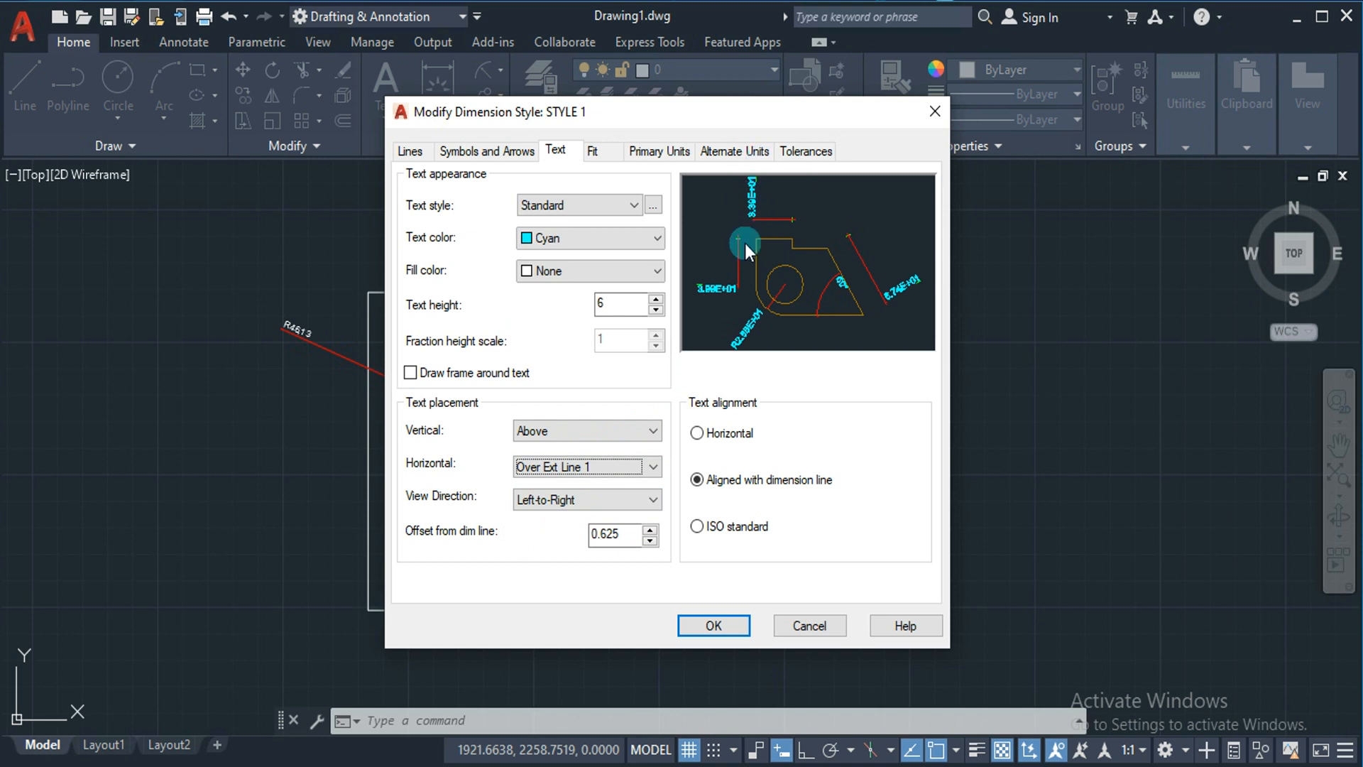
Turn off fixed length extension lines for the dimension style.
{"action": "left_click", "coordinate": [426, 153]}
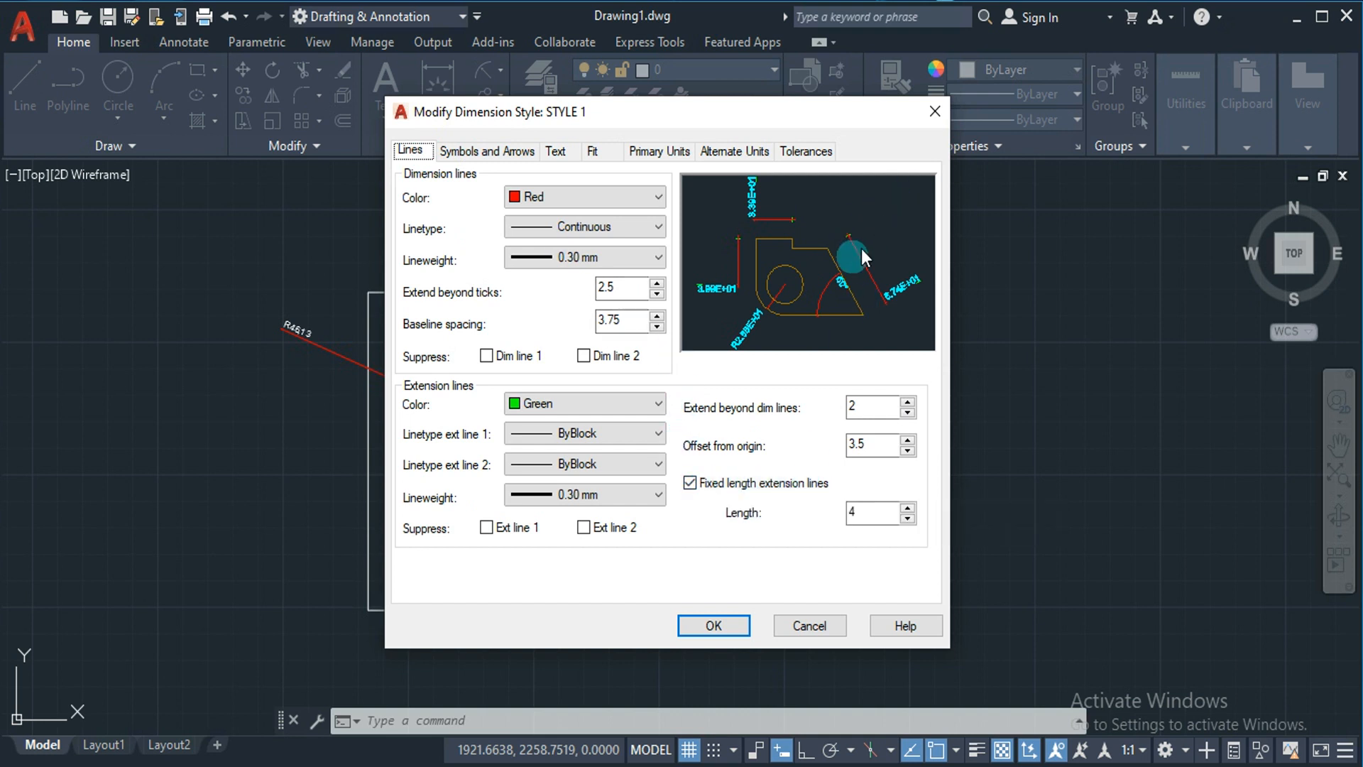
{"action": "left_click", "coordinate": [701, 480]}
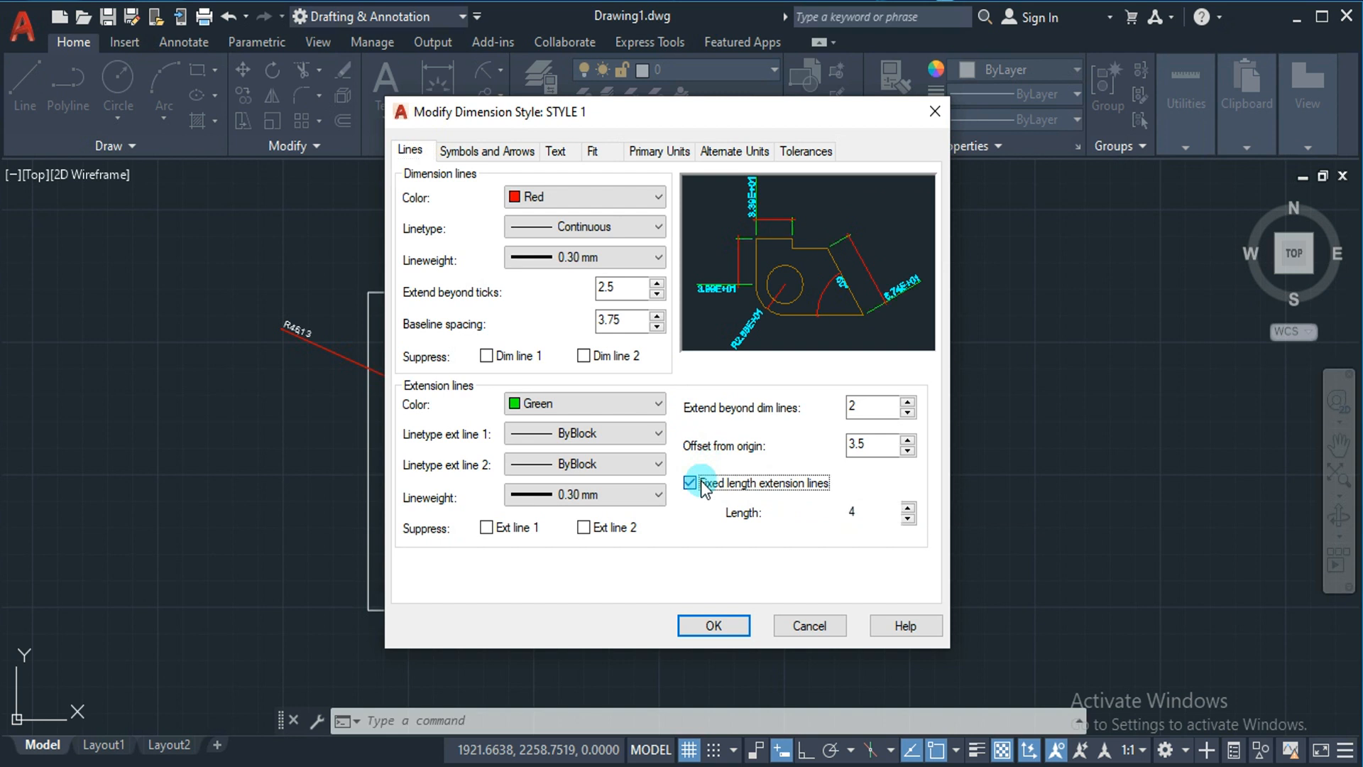
Set the horizontal placement of the dimension text to Centered.
{"action": "left_click", "coordinate": [555, 151]}
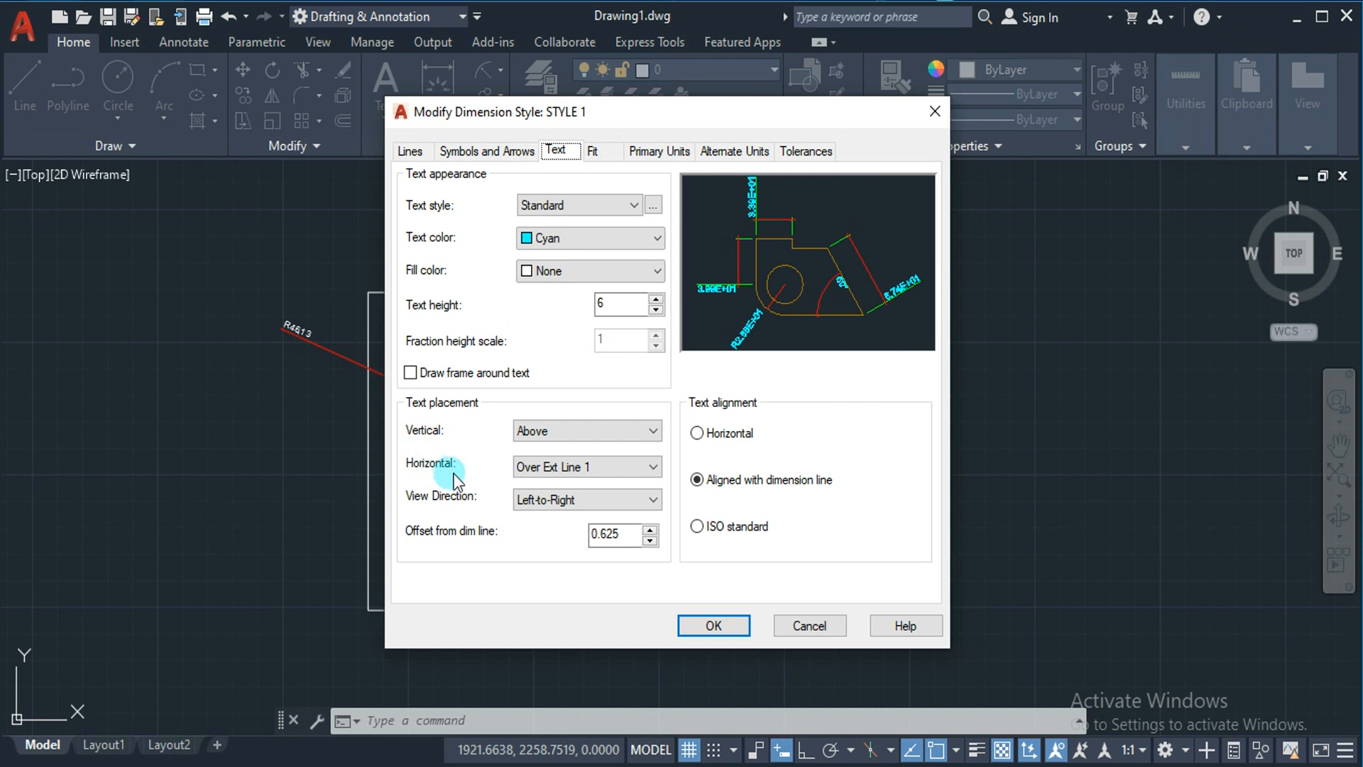
{"action": "left_click", "coordinate": [538, 470]}
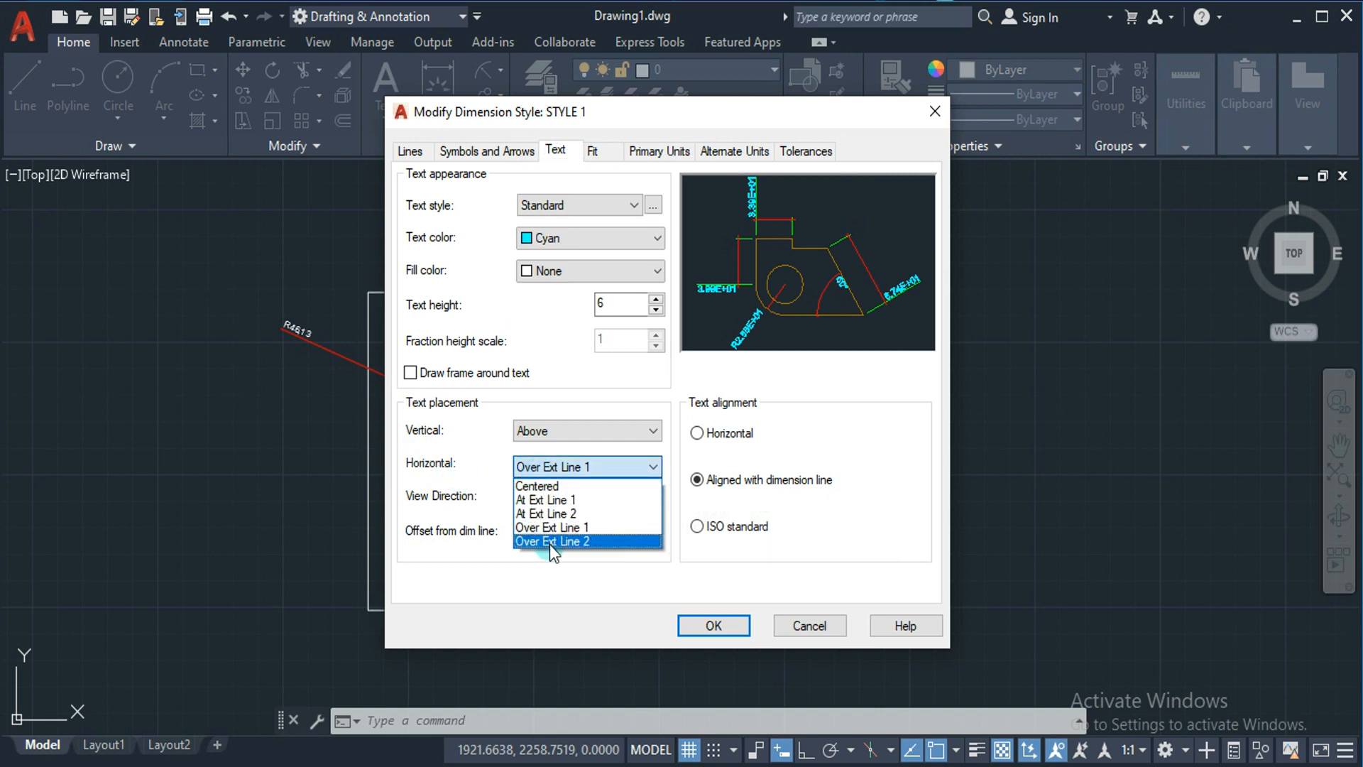
{"action": "left_click", "coordinate": [552, 484]}
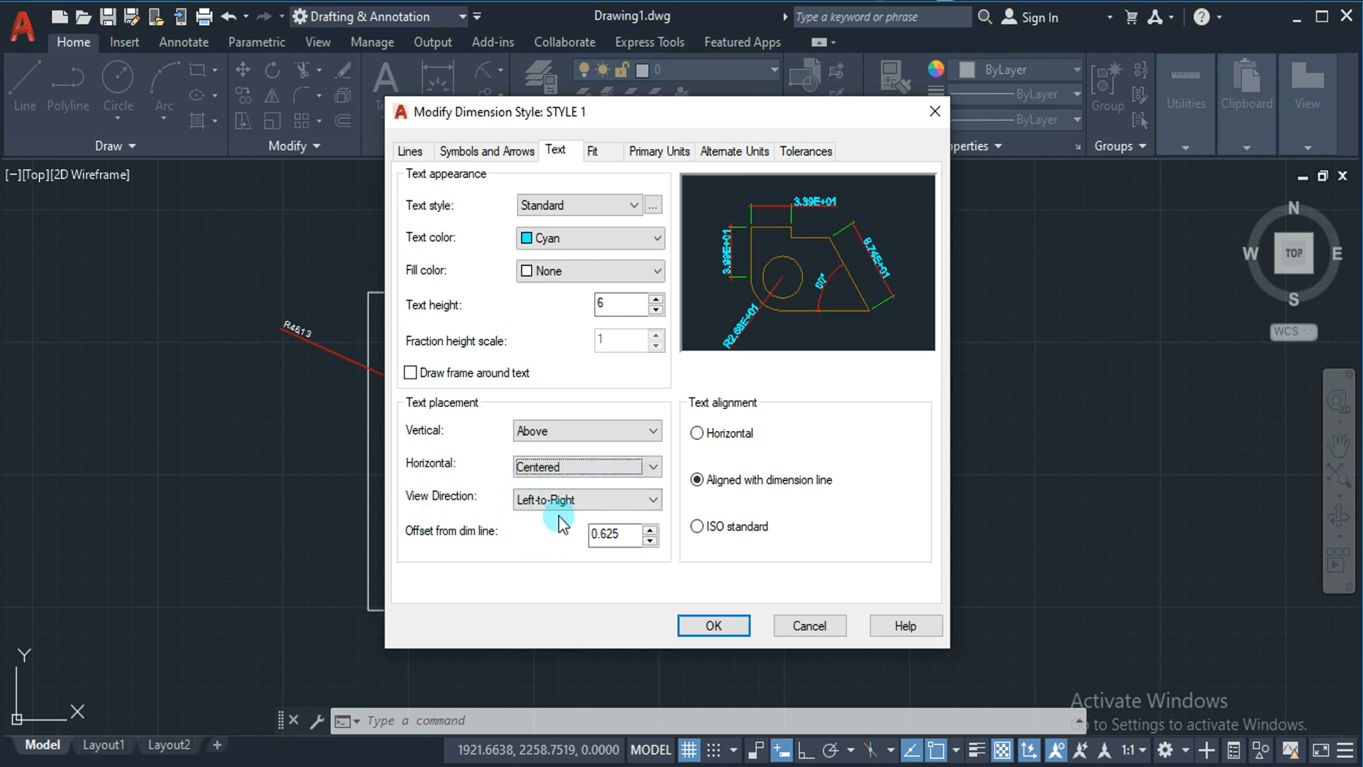
Try the Right-to-Left view direction for the dimension text, and return it to Left-to-Right.
{"action": "left_click", "coordinate": [586, 501]}
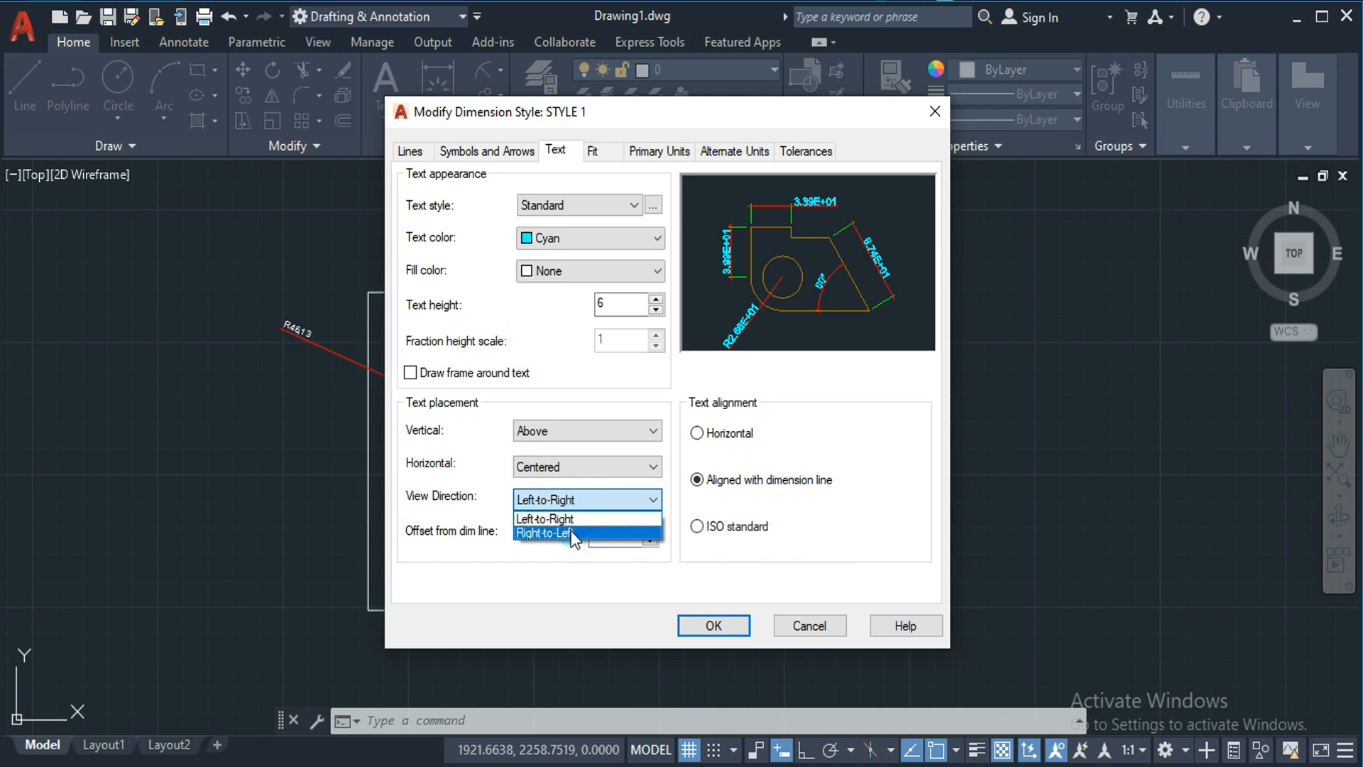
{"action": "left_click", "coordinate": [571, 532]}
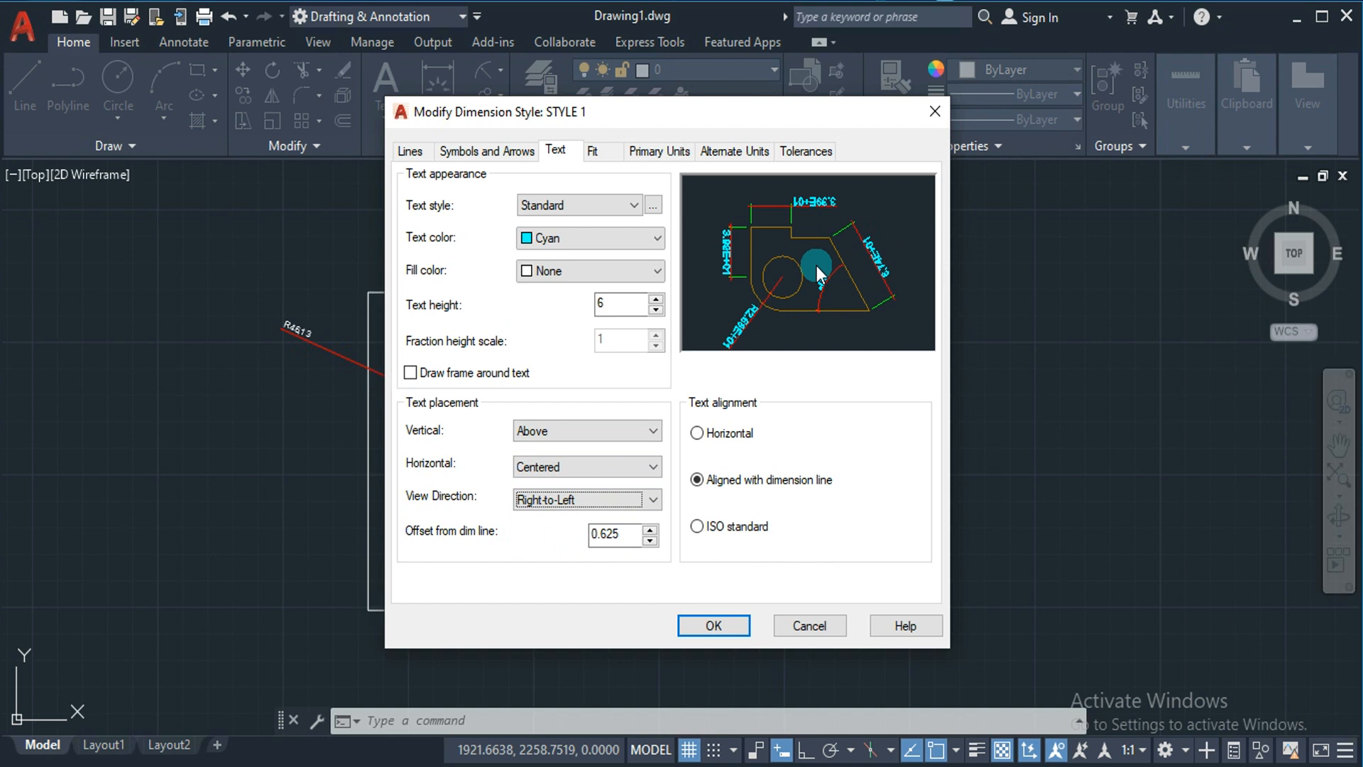
{"action": "left_click", "coordinate": [587, 496]}
{"action": "left_click", "coordinate": [576, 516]}
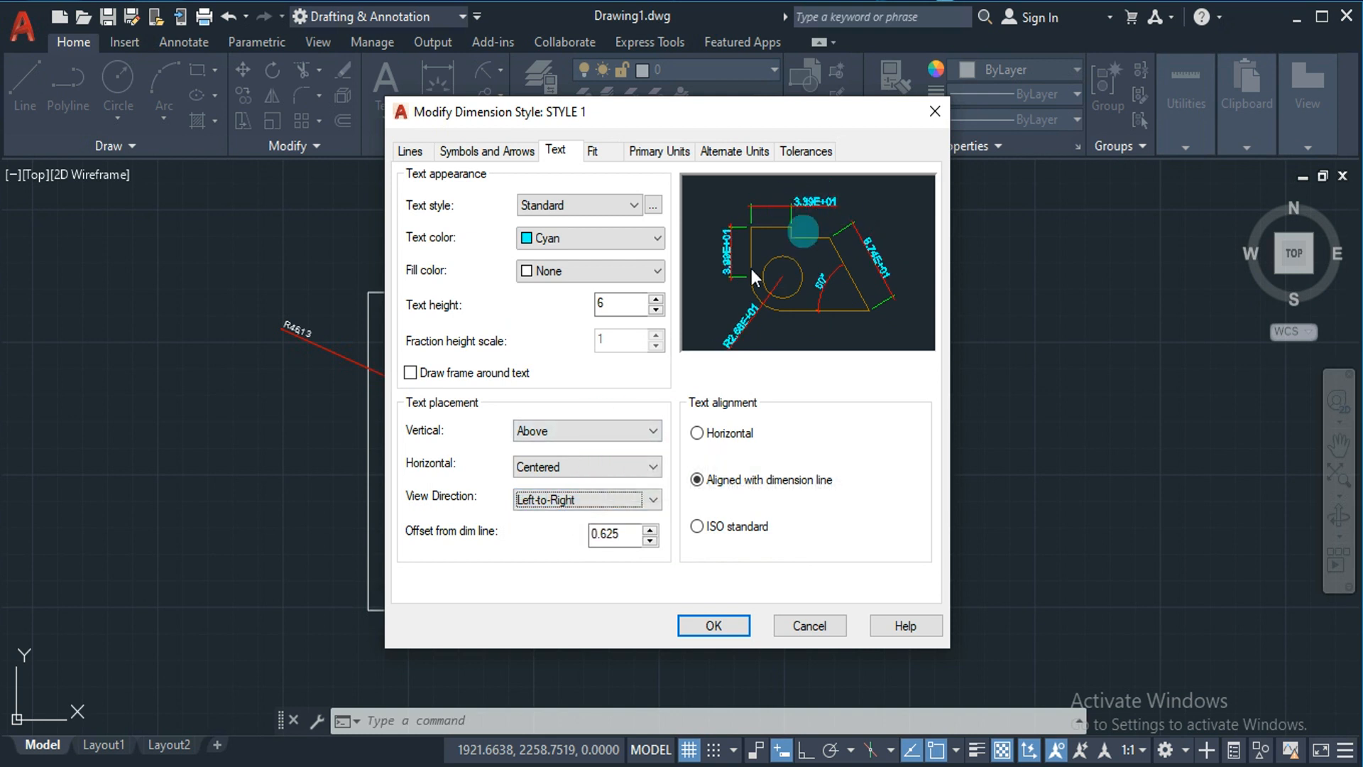
Accept the STYLE 1 modifications, make it the current dimension style and close the style manager.
{"action": "left_click", "coordinate": [713, 625]}
{"action": "left_click", "coordinate": [880, 280]}
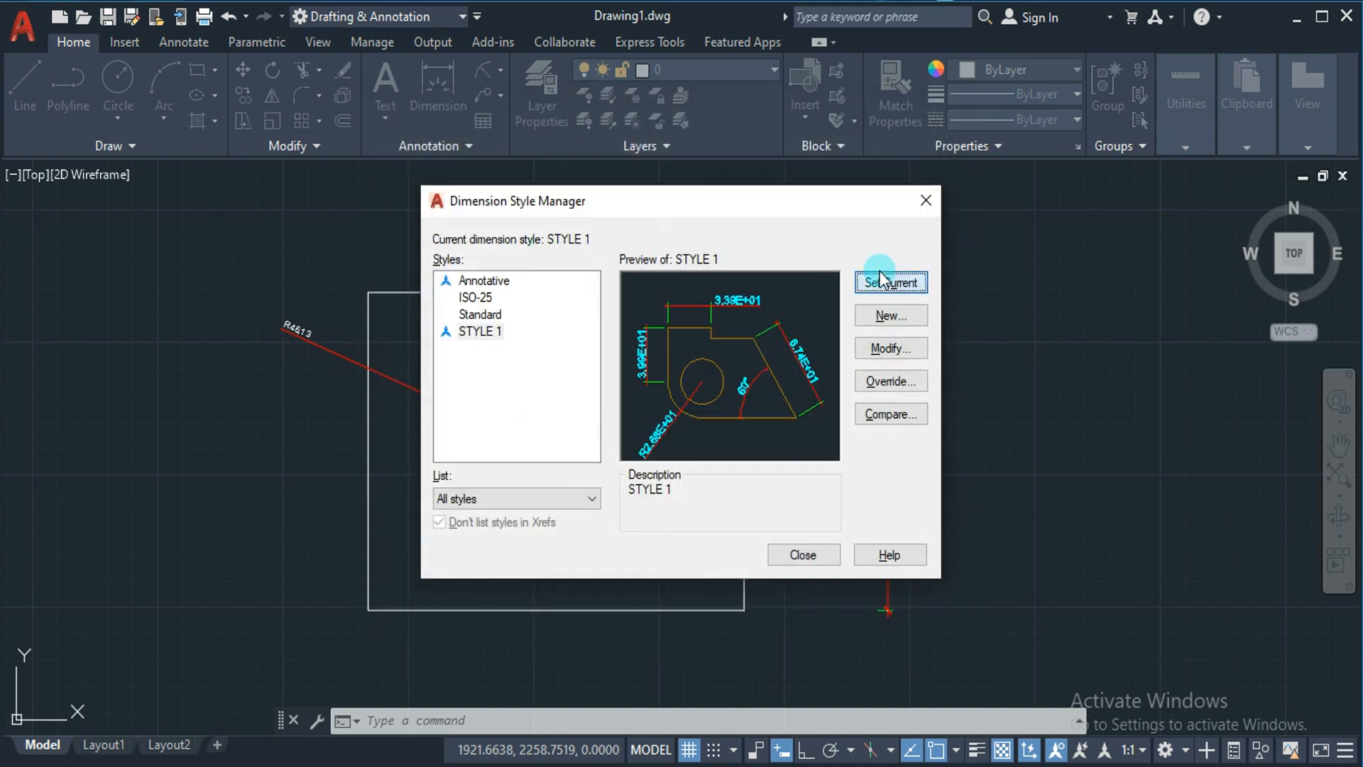
{"action": "left_click", "coordinate": [778, 552]}
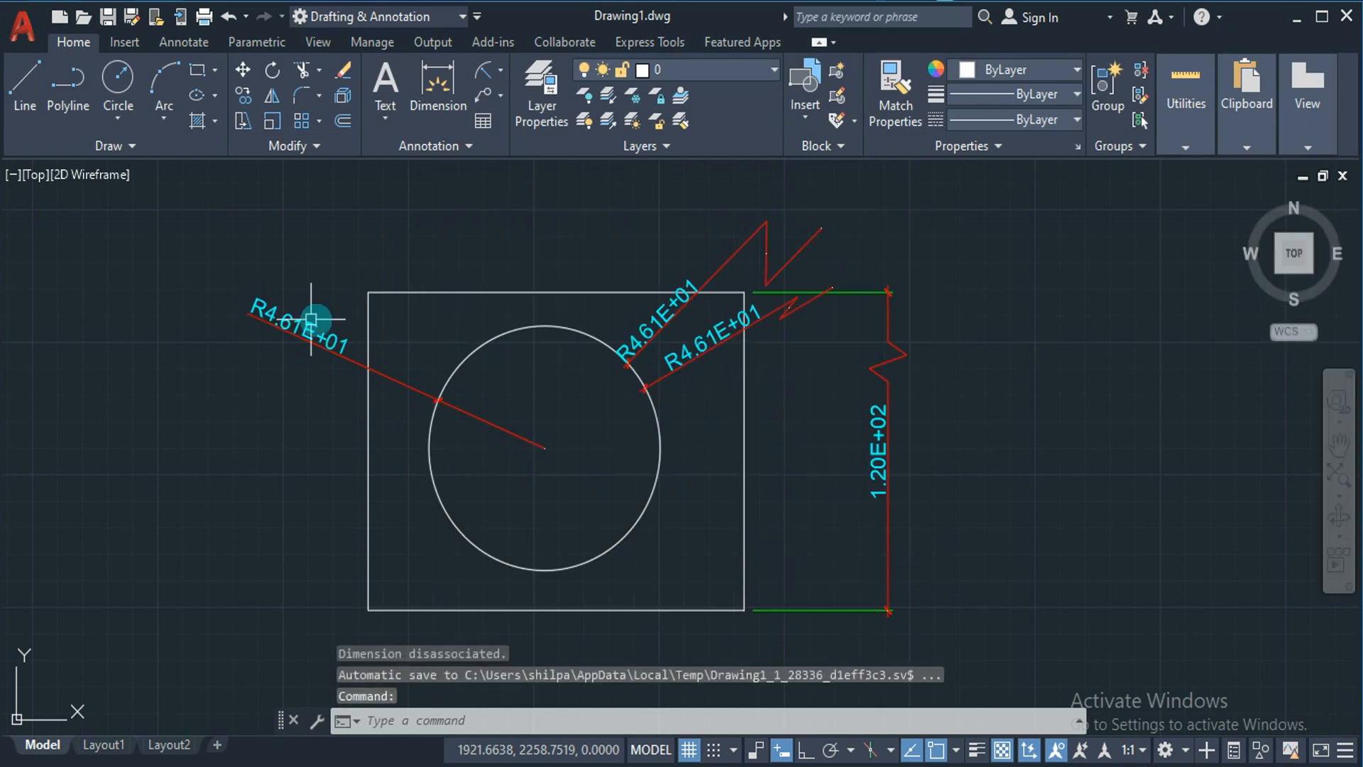
Set the STYLE 1 text offset from the dimension line to 1.25.
{"action": "type", "text": "Z"}
{"action": "key", "text": "Return"}
{"action": "type", "text": "W"}
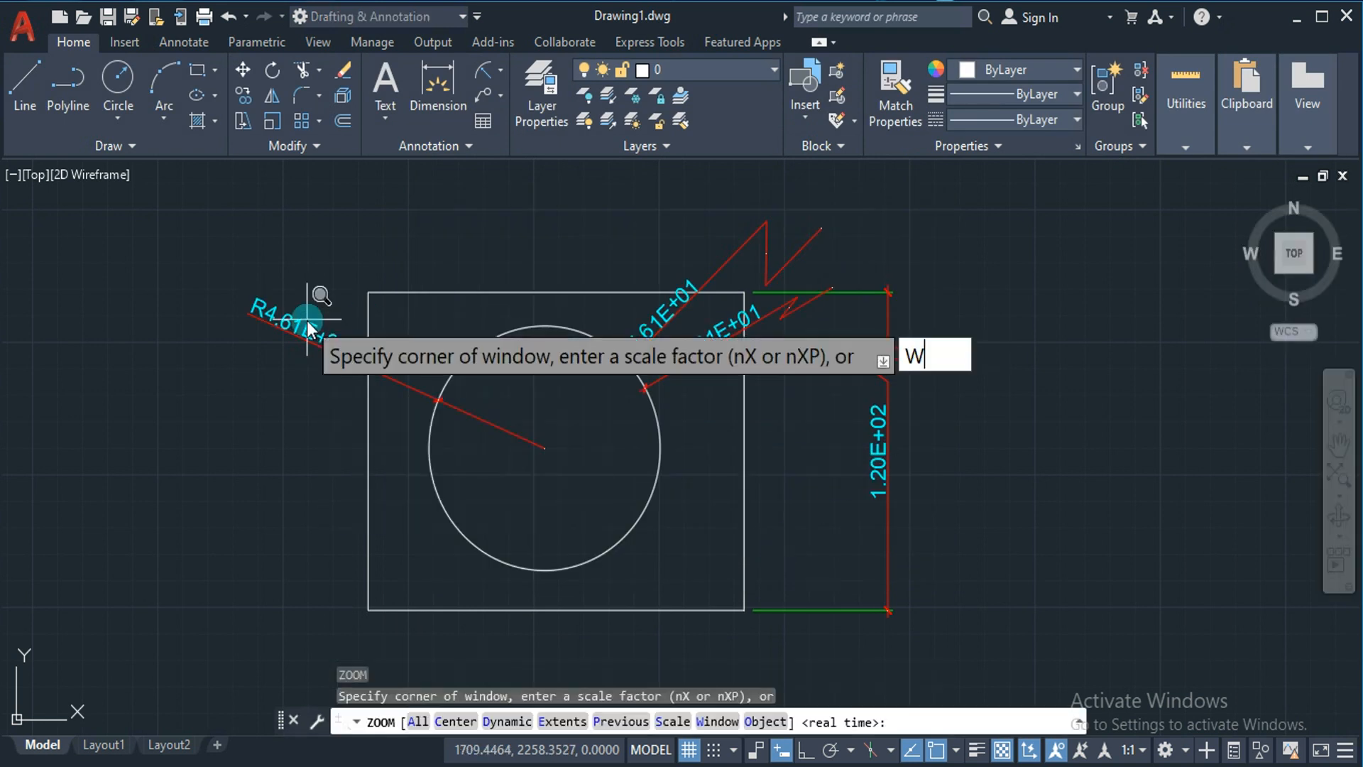
{"action": "key", "text": "Return"}
{"action": "left_click", "coordinate": [213, 266]}
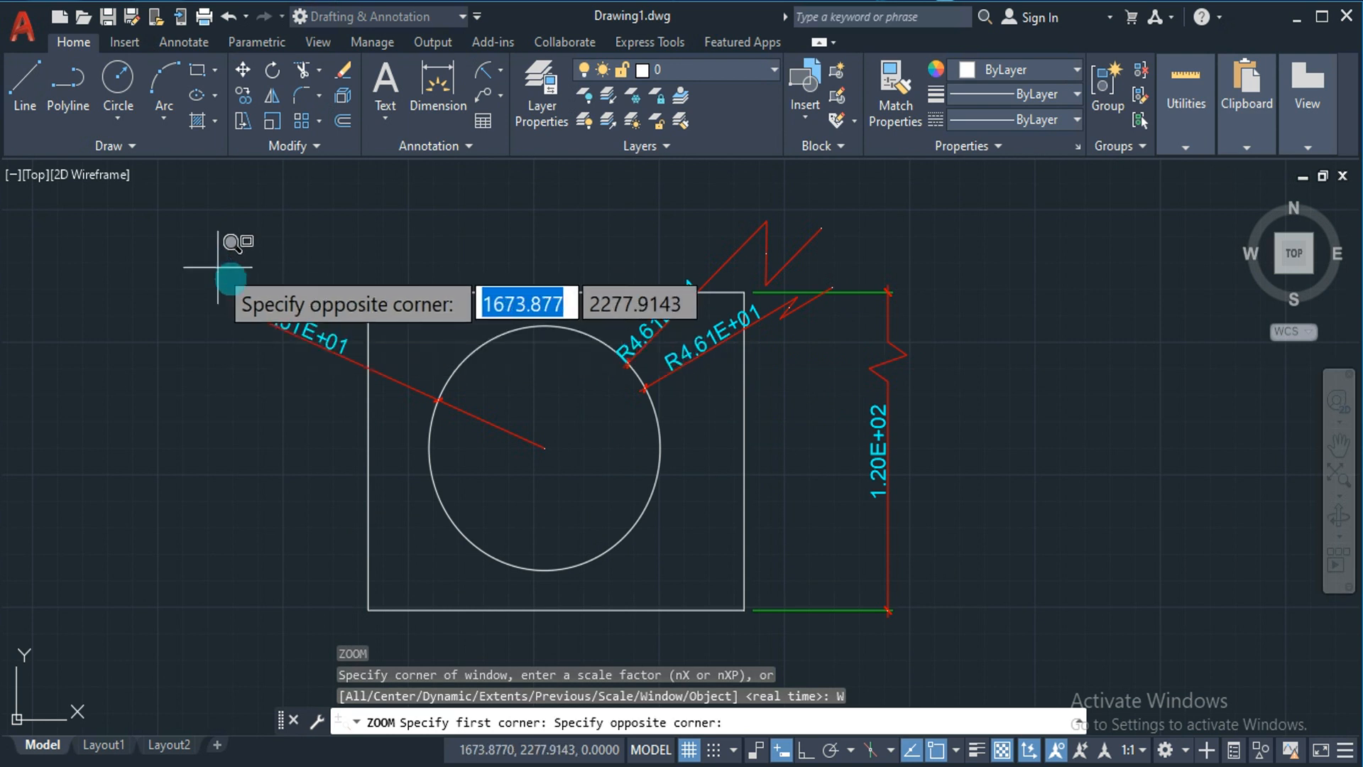
{"action": "left_click", "coordinate": [426, 390]}
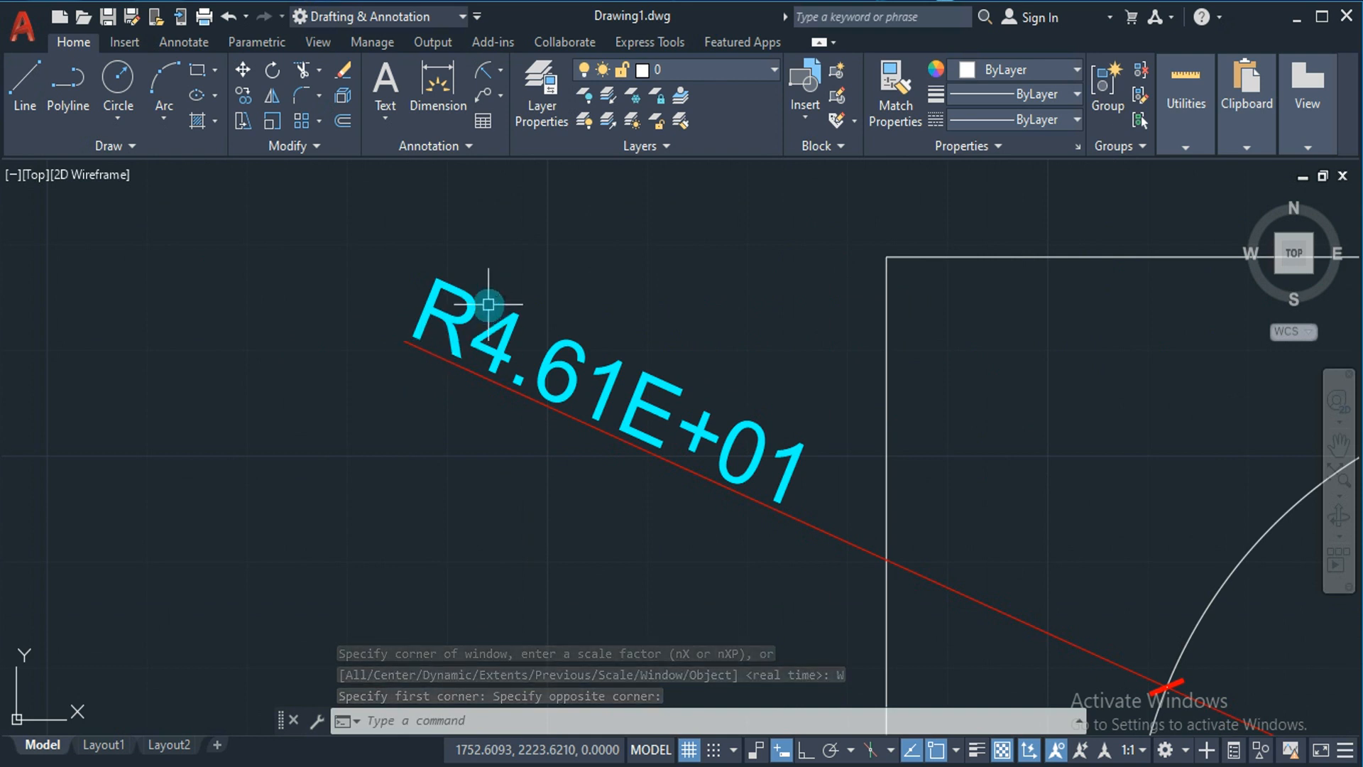
{"action": "type", "text": "D"}
{"action": "key", "text": "Return"}
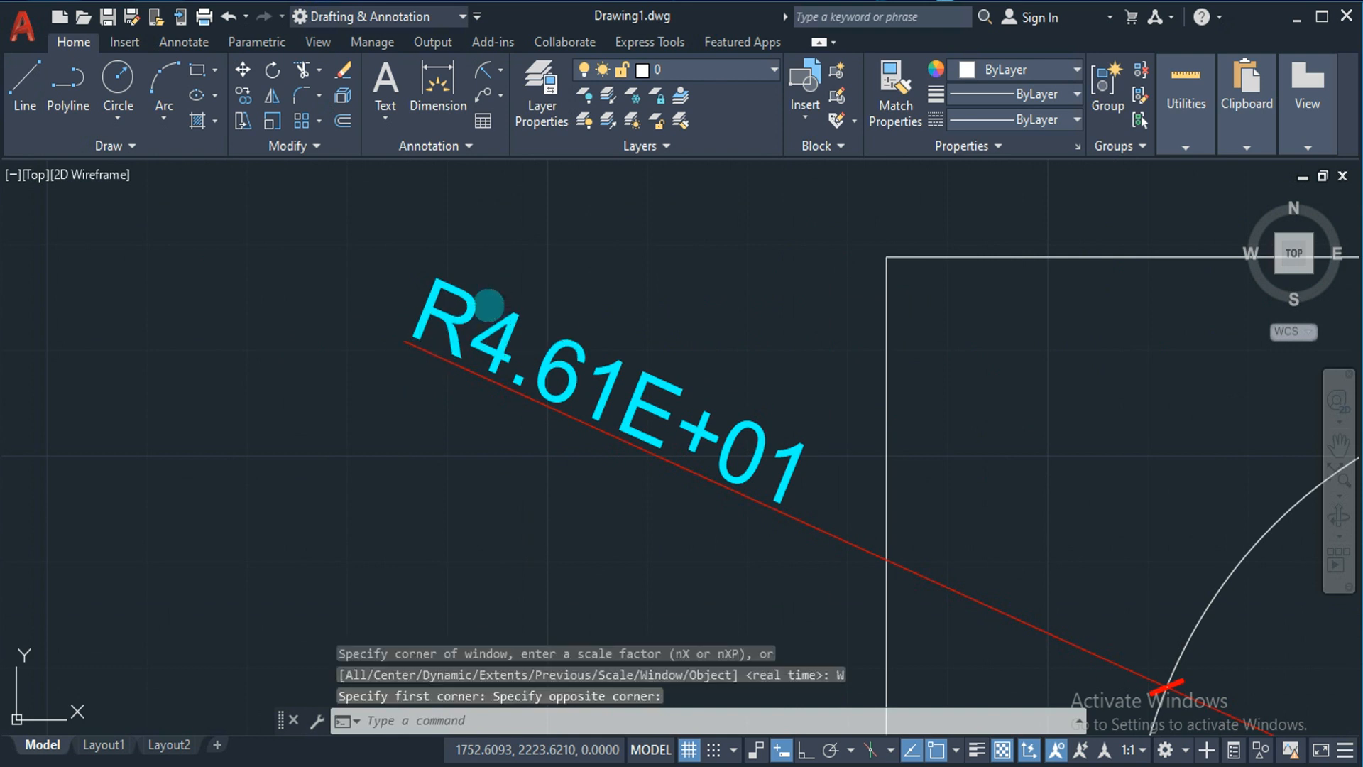
{"action": "left_click", "coordinate": [880, 349]}
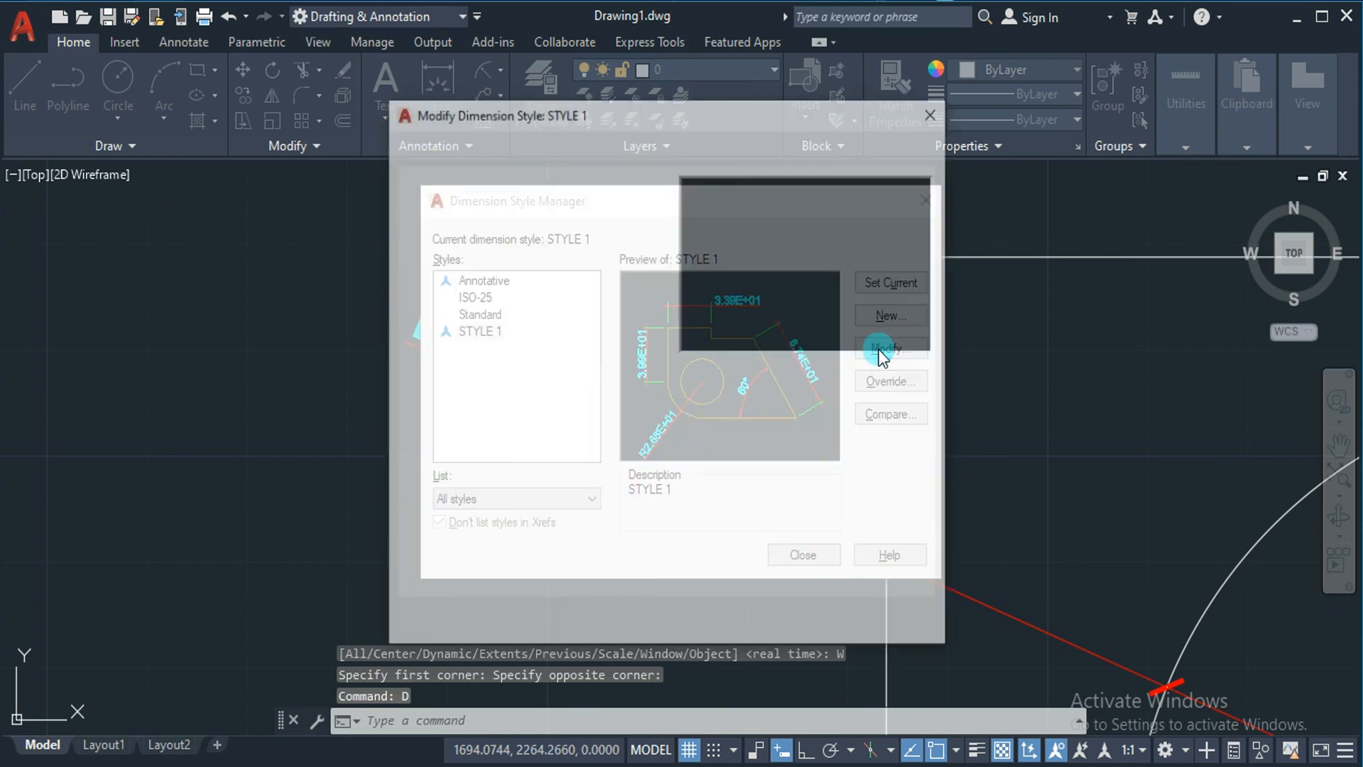
{"action": "left_click", "coordinate": [648, 309]}
{"action": "left_click", "coordinate": [632, 543]}
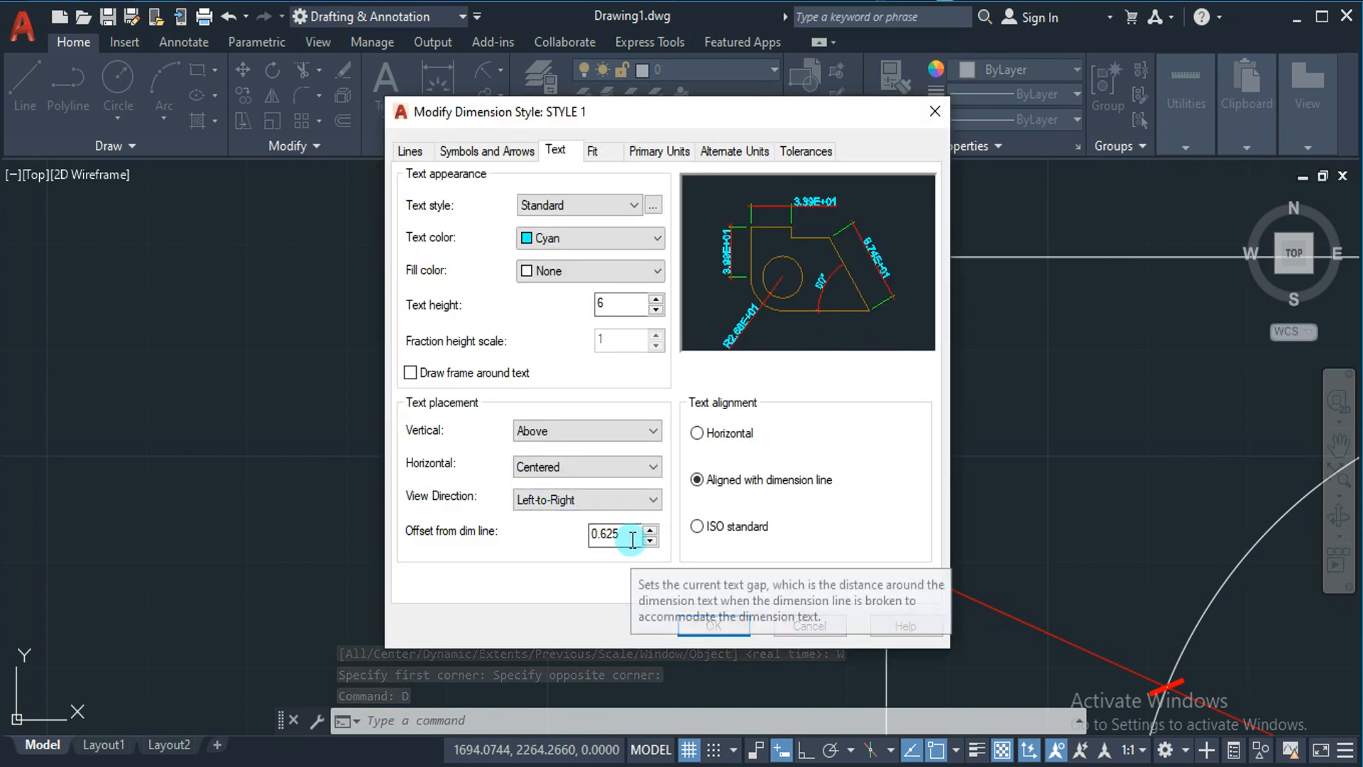
{"action": "left_click_drag", "start_coordinate": [631, 543], "coordinate": [412, 518]}
{"action": "type", "text": "1.25"}
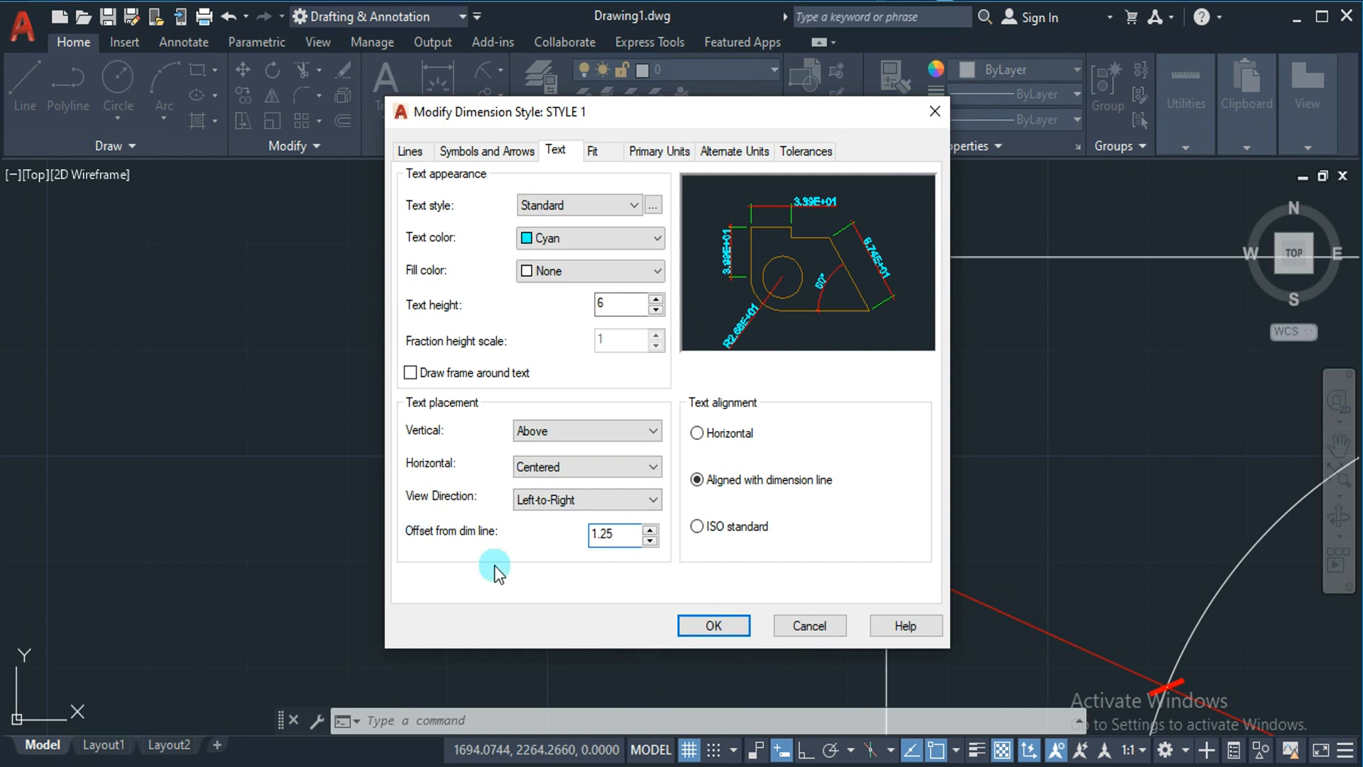
Accept the new text offset, make STYLE 1 the current dimension style and close the style manager.
{"action": "left_click", "coordinate": [722, 628]}
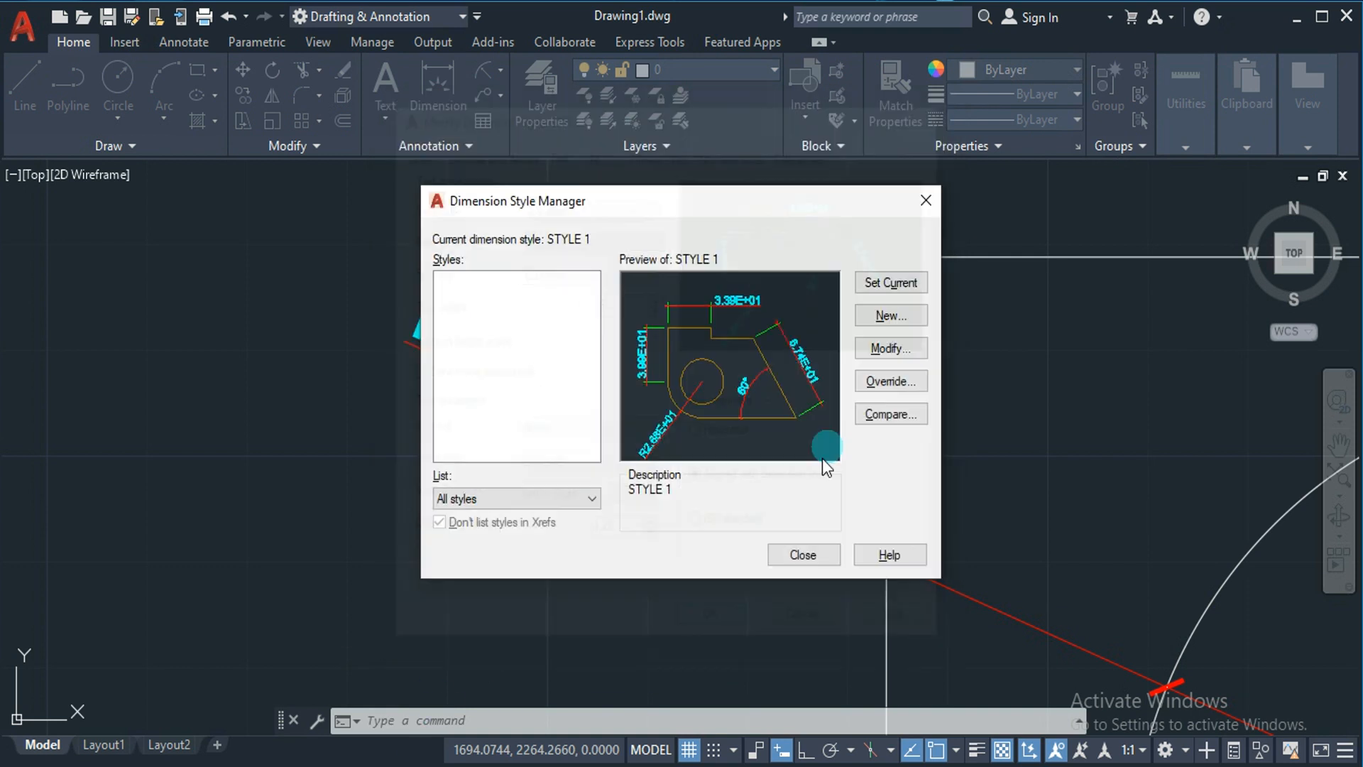
{"action": "left_click", "coordinate": [889, 282]}
{"action": "left_click", "coordinate": [797, 556]}
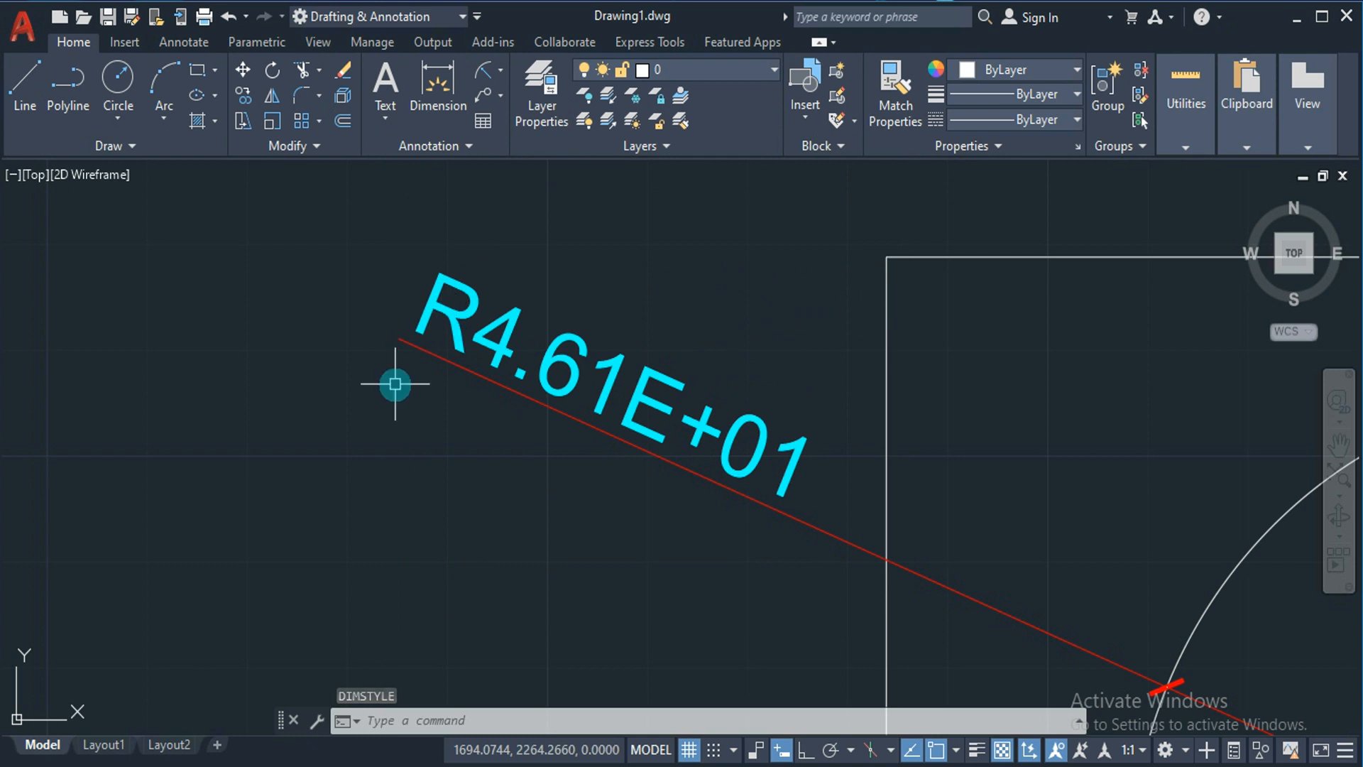
Reopen STYLE 1 for modification and choose Arrows as the first item to move outside the extension lines.
{"action": "left_click", "coordinate": [1292, 264]}
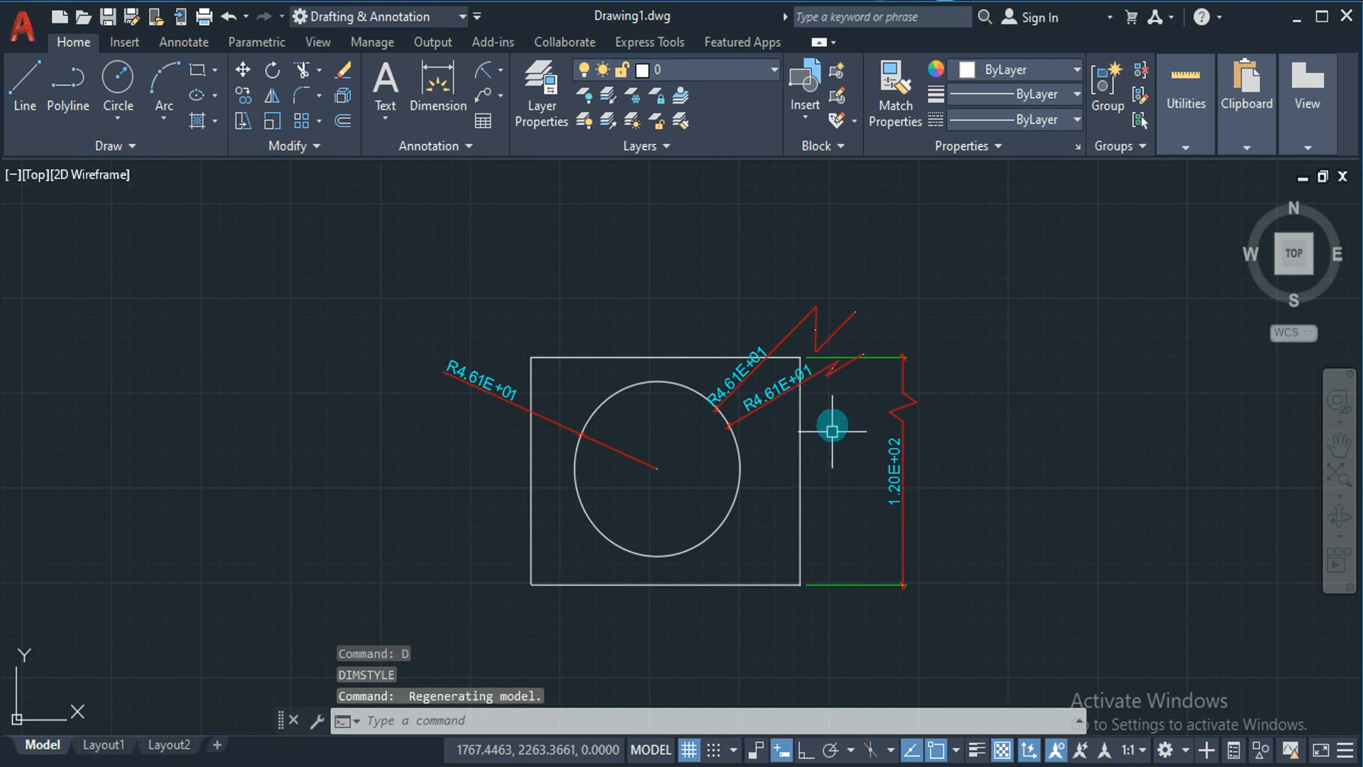
{"action": "type", "text": "D"}
{"action": "key", "text": "Return"}
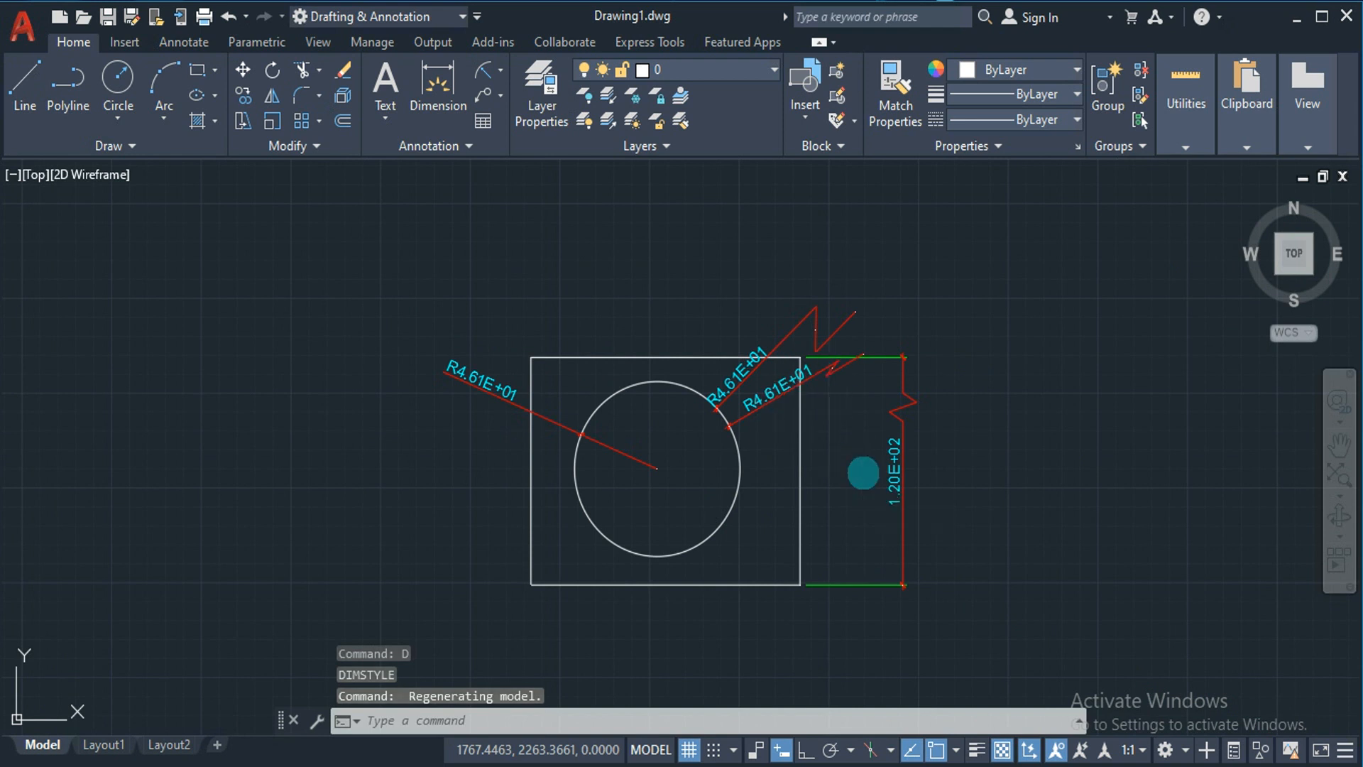
{"action": "left_click", "coordinate": [883, 354]}
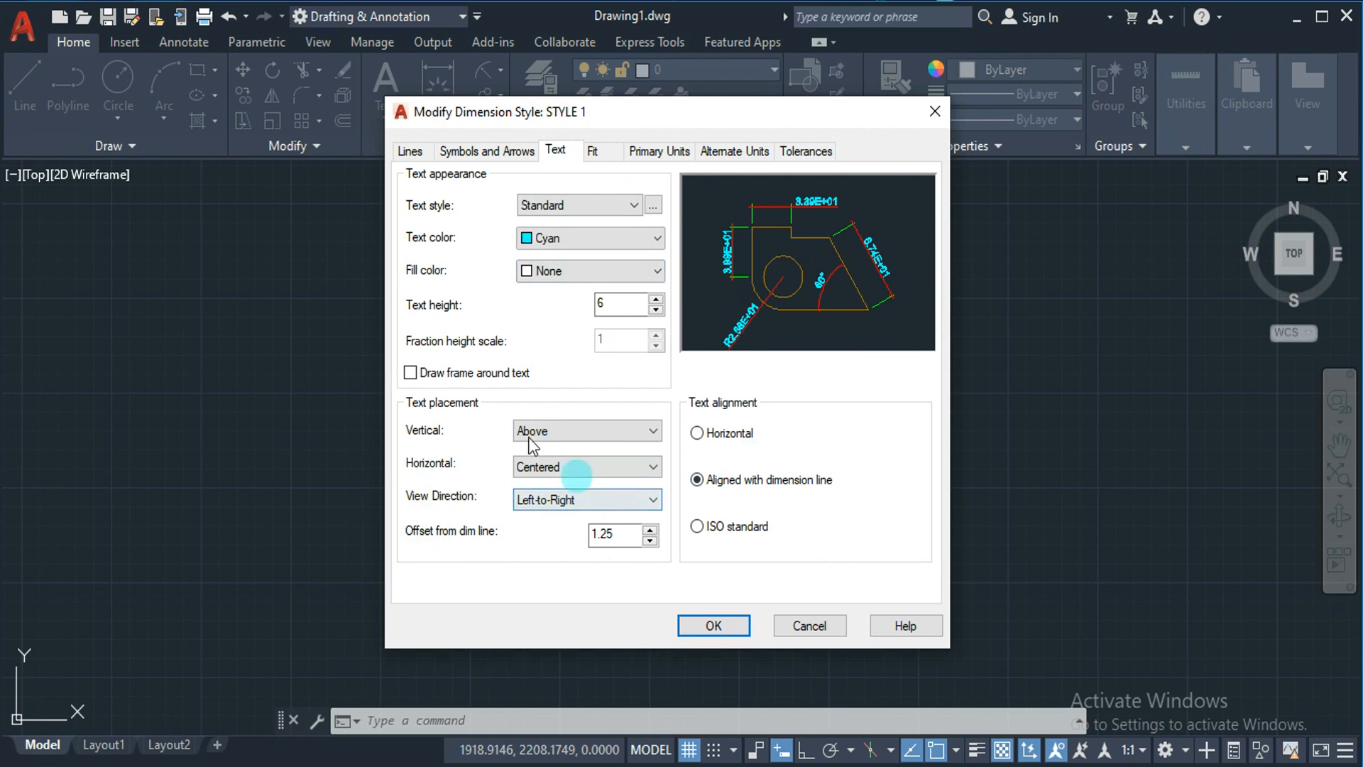
{"action": "left_click", "coordinate": [593, 151]}
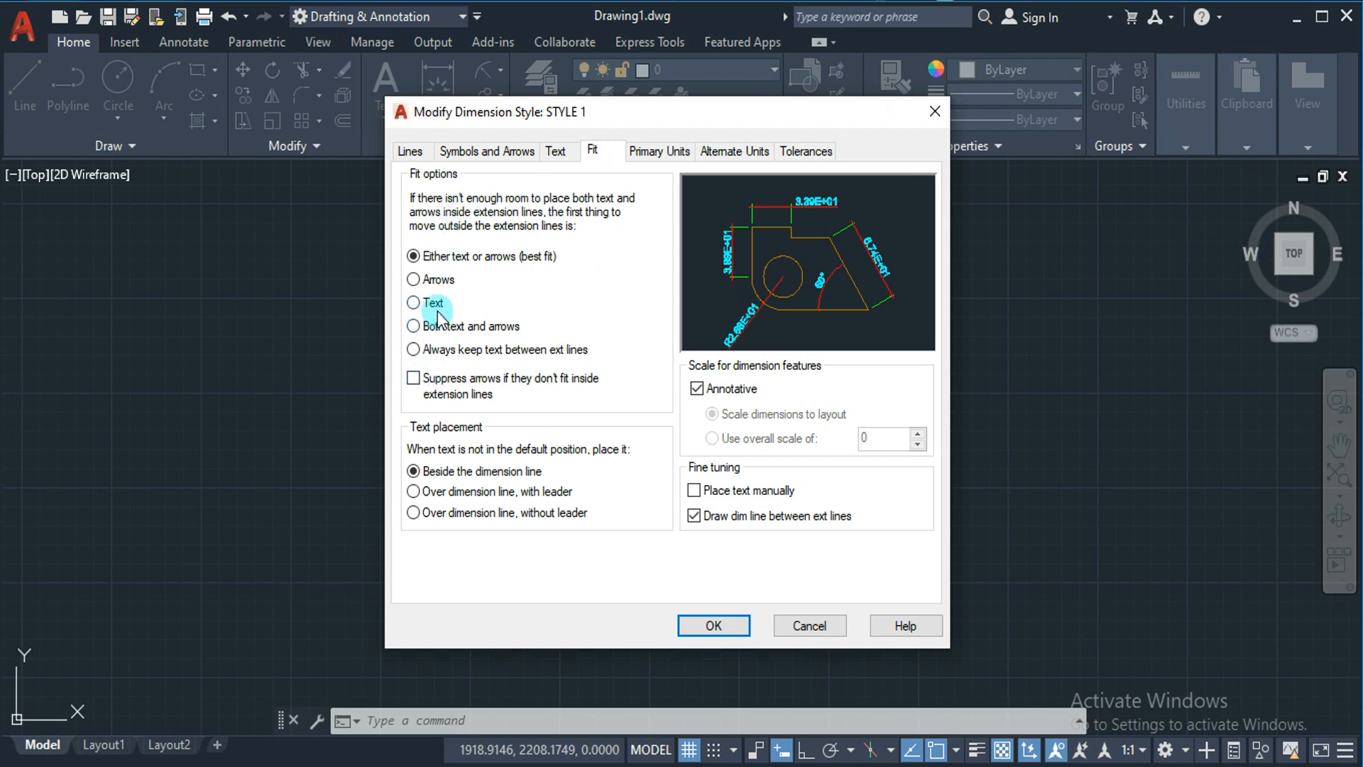
{"action": "left_click", "coordinate": [438, 281]}
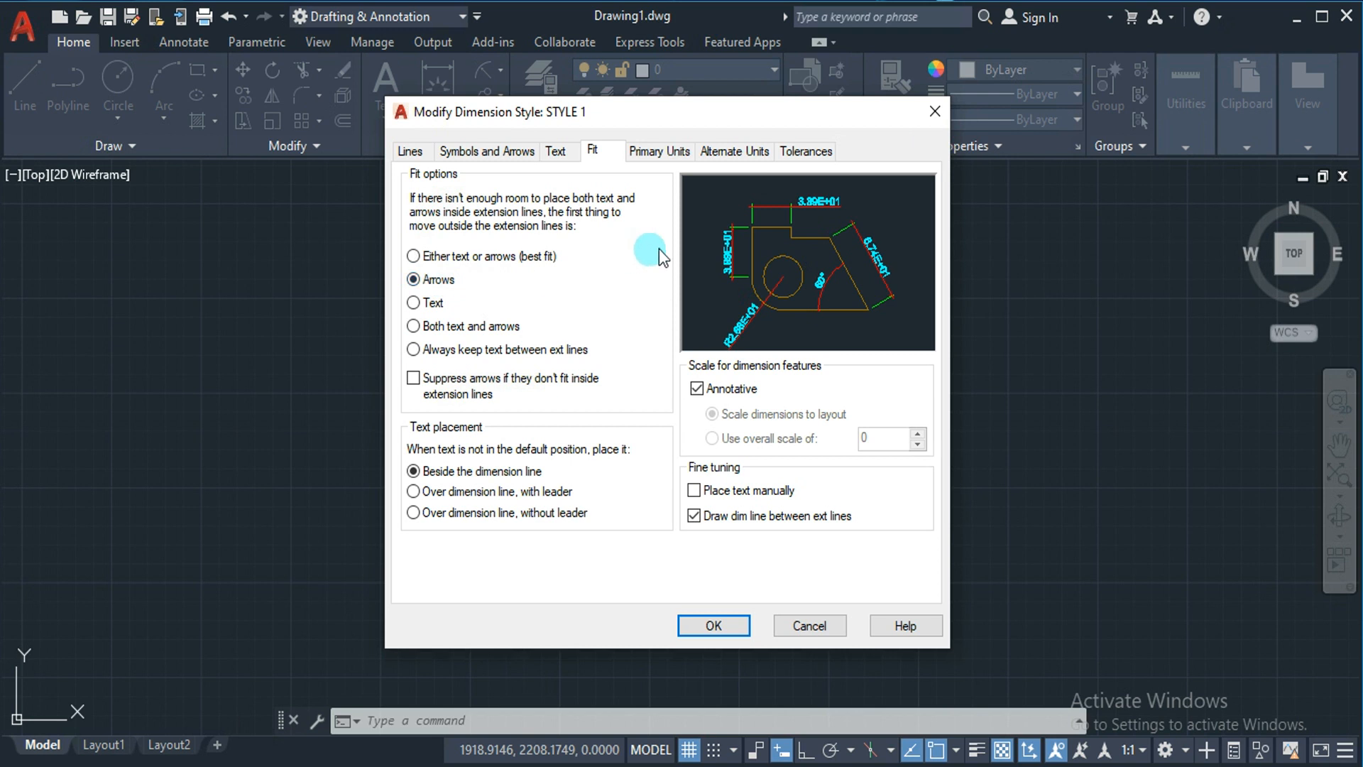
Change the first and second arrowheads of the dimension style to Closed filled.
{"action": "left_click", "coordinate": [512, 153]}
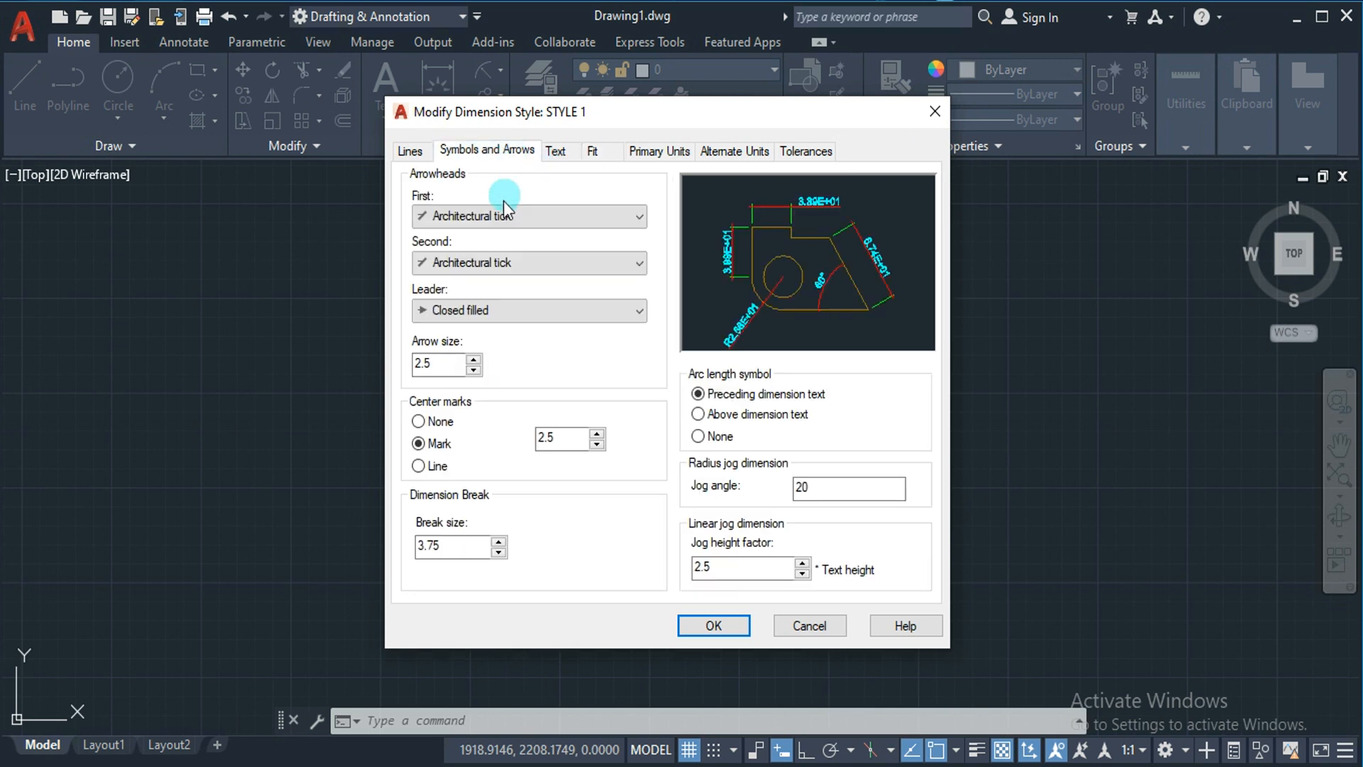
{"action": "left_click", "coordinate": [501, 220]}
{"action": "left_click", "coordinate": [493, 223]}
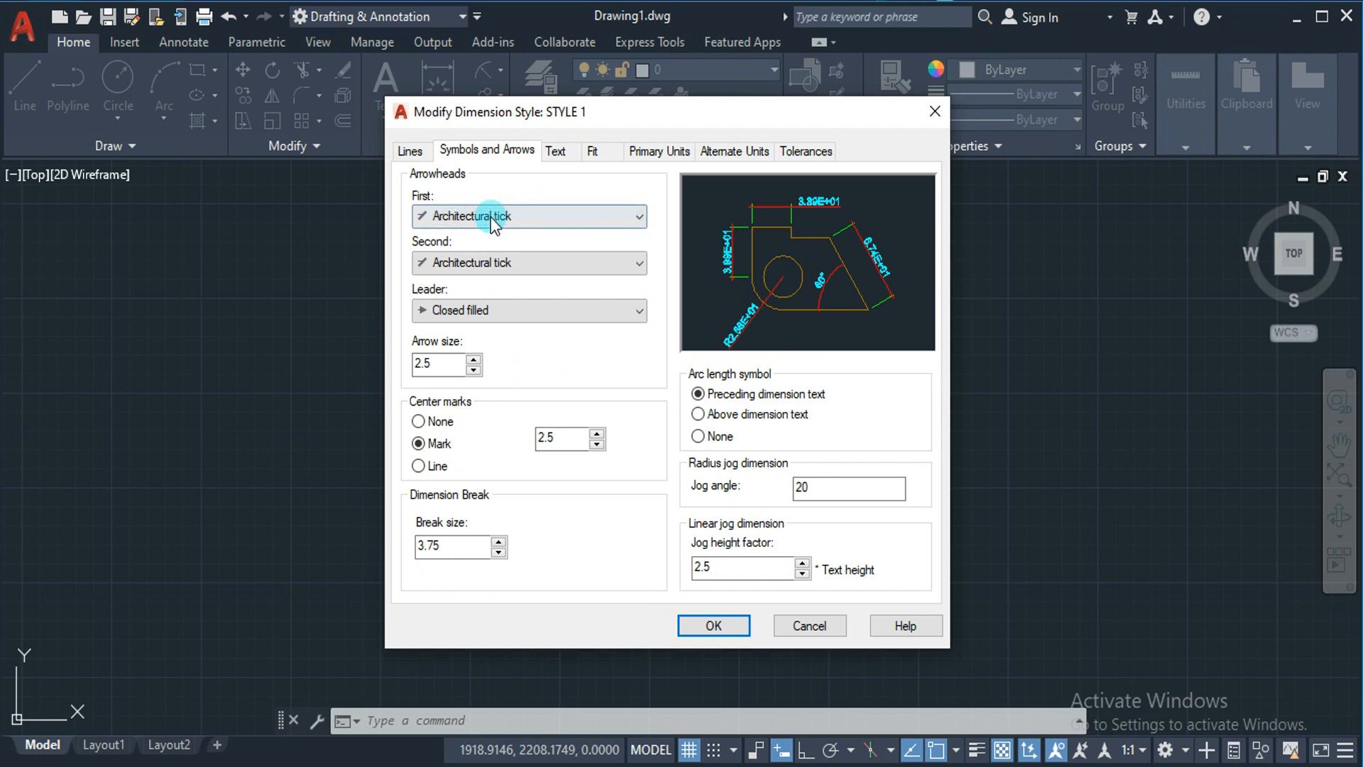
{"action": "left_click", "coordinate": [491, 217]}
{"action": "left_click", "coordinate": [478, 236]}
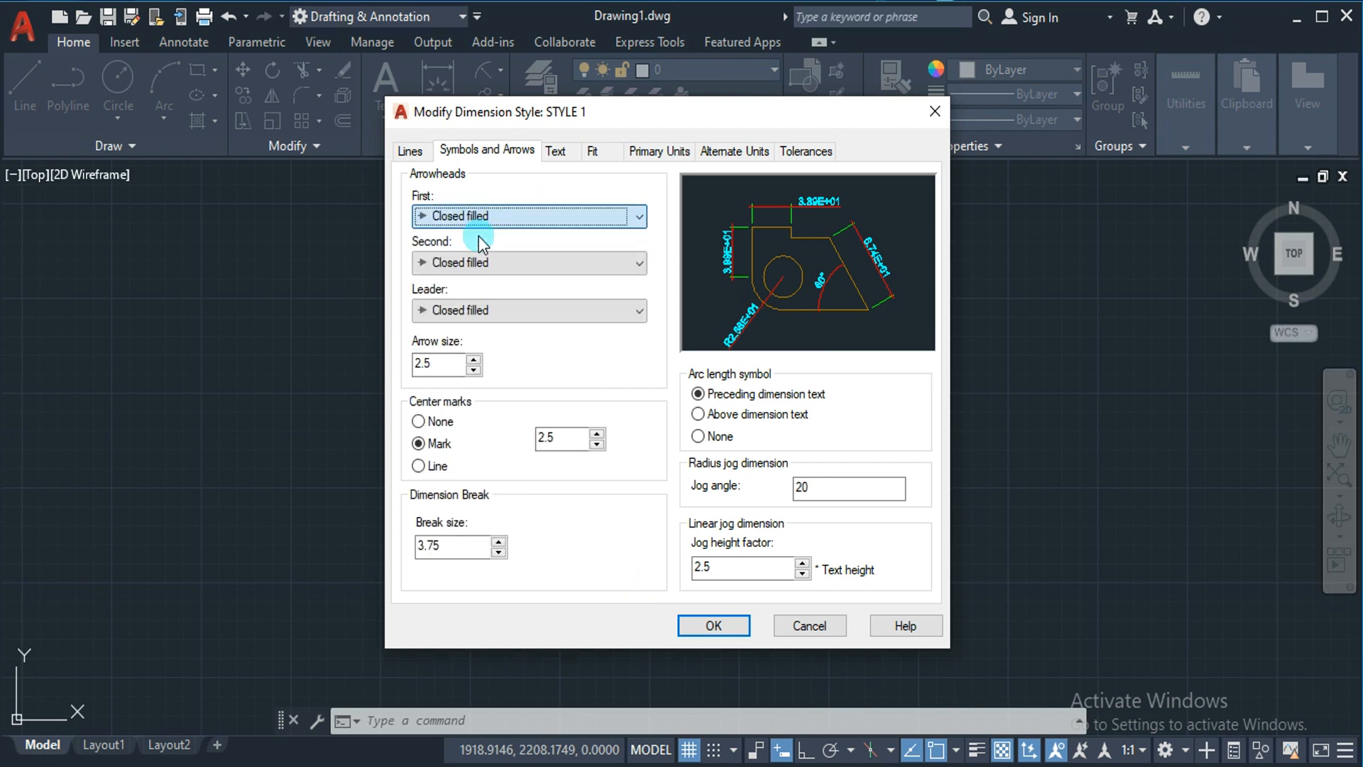
Try the Text and Both text and arrows fit options, choose Always keep text between ext lines, and accept the style changes.
{"action": "left_click", "coordinate": [603, 154]}
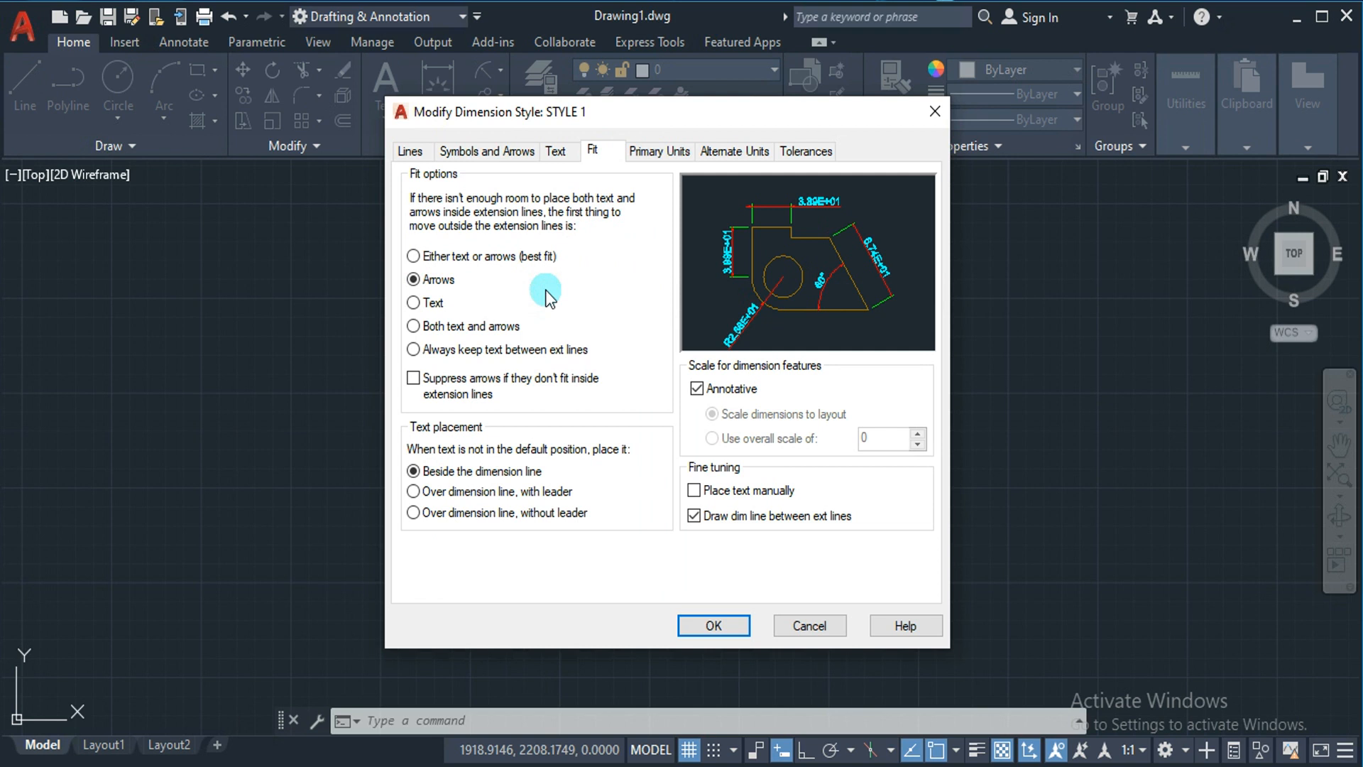
{"action": "left_click", "coordinate": [433, 303]}
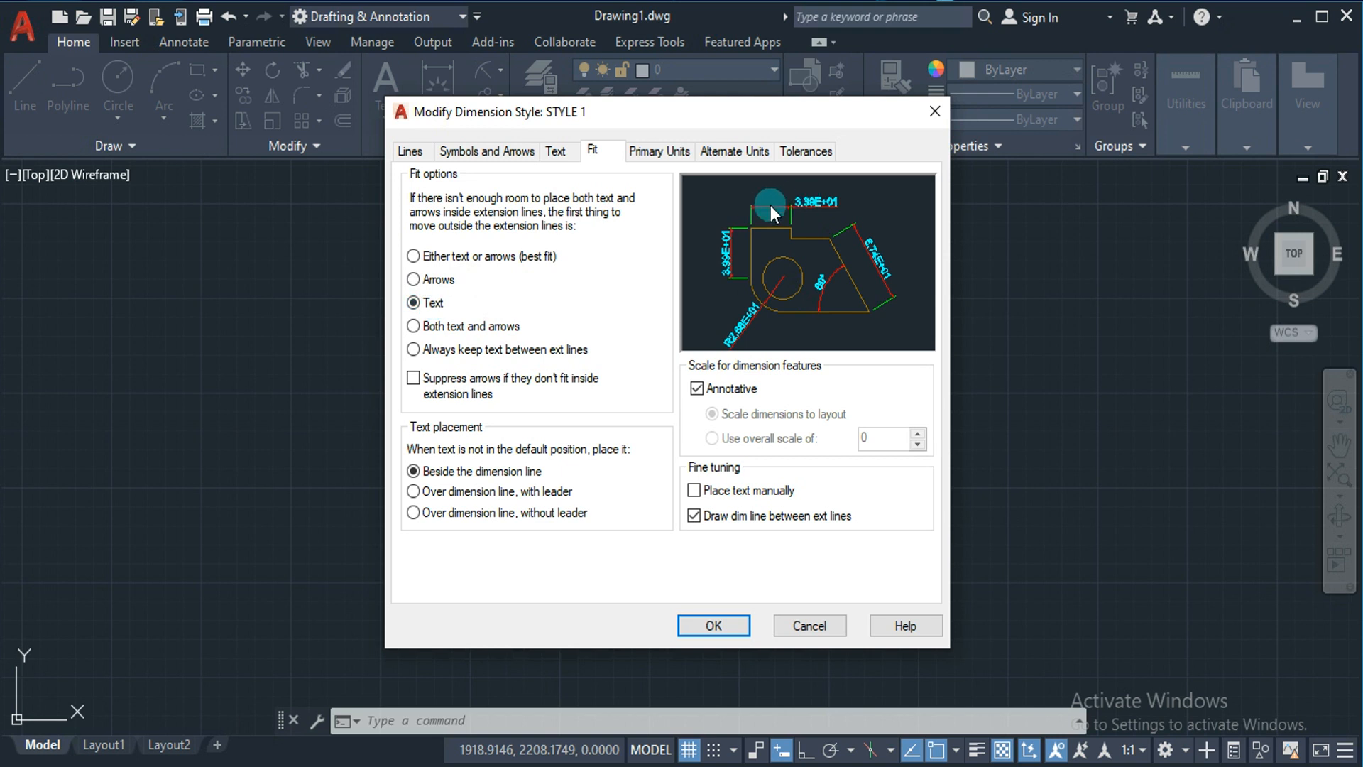
{"action": "left_click", "coordinate": [428, 328]}
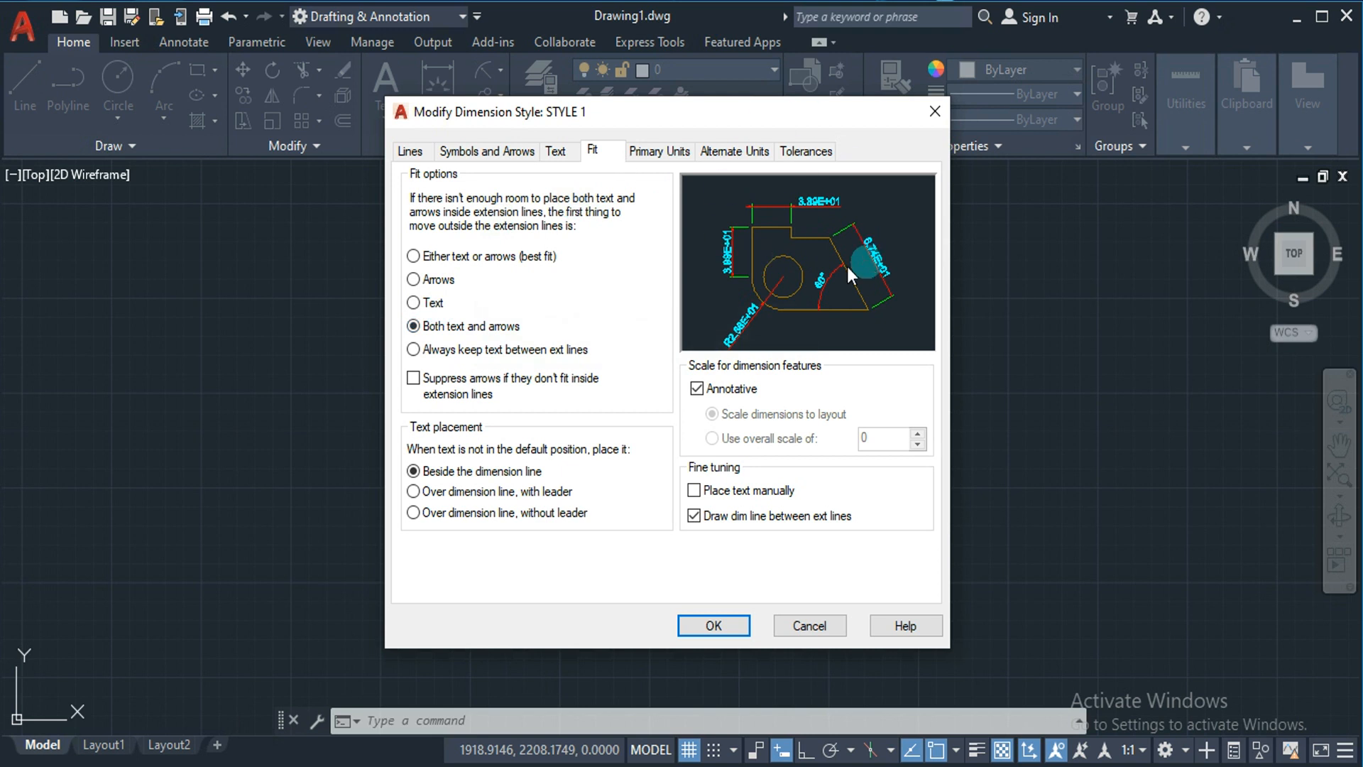
{"action": "left_click", "coordinate": [491, 348]}
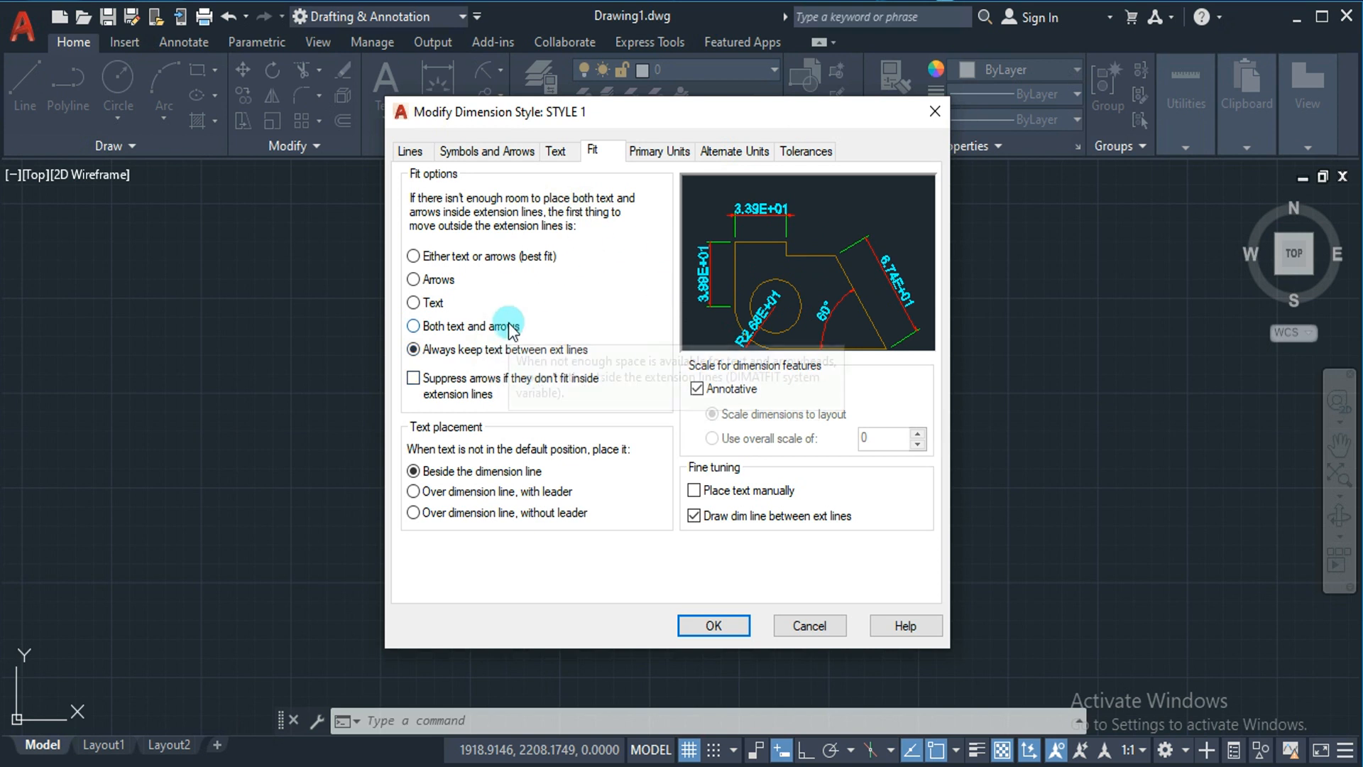
{"action": "left_click", "coordinate": [713, 624]}
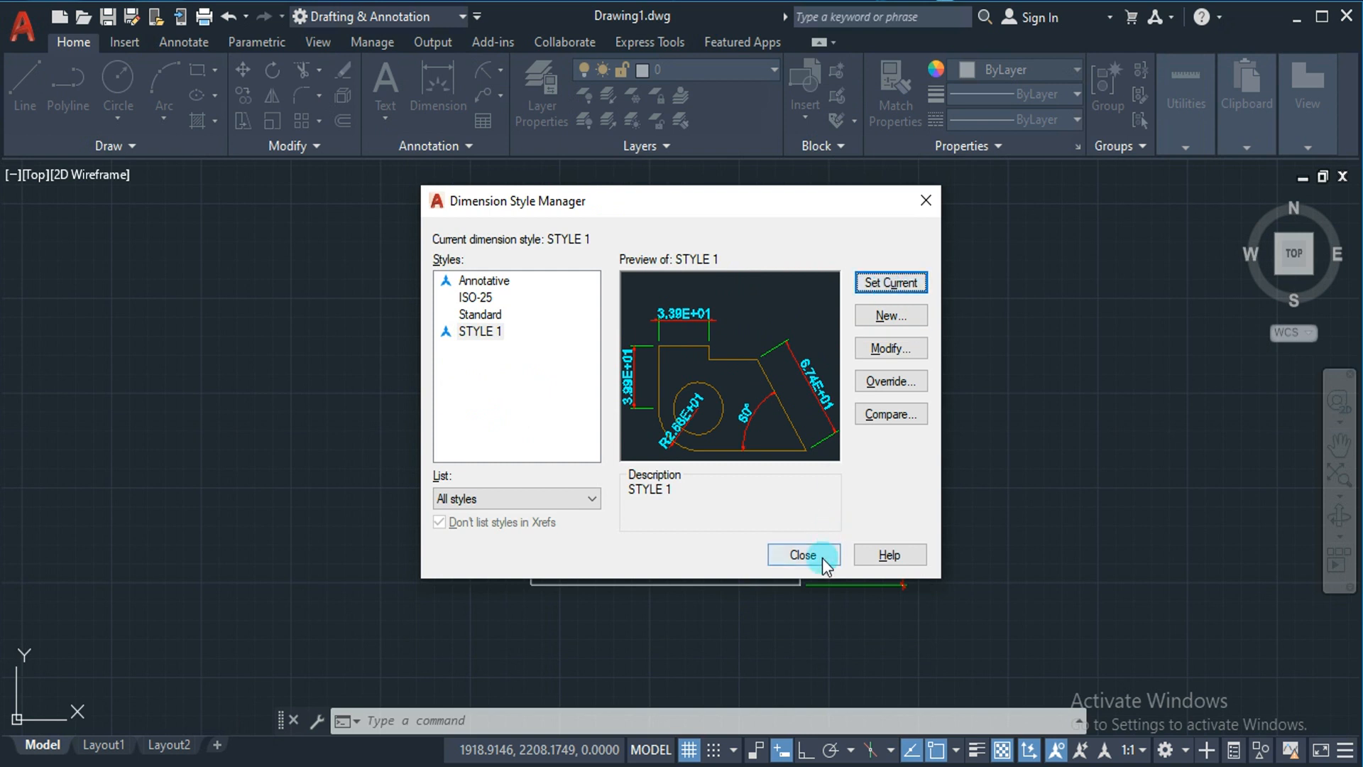
{"action": "left_click", "coordinate": [803, 555]}
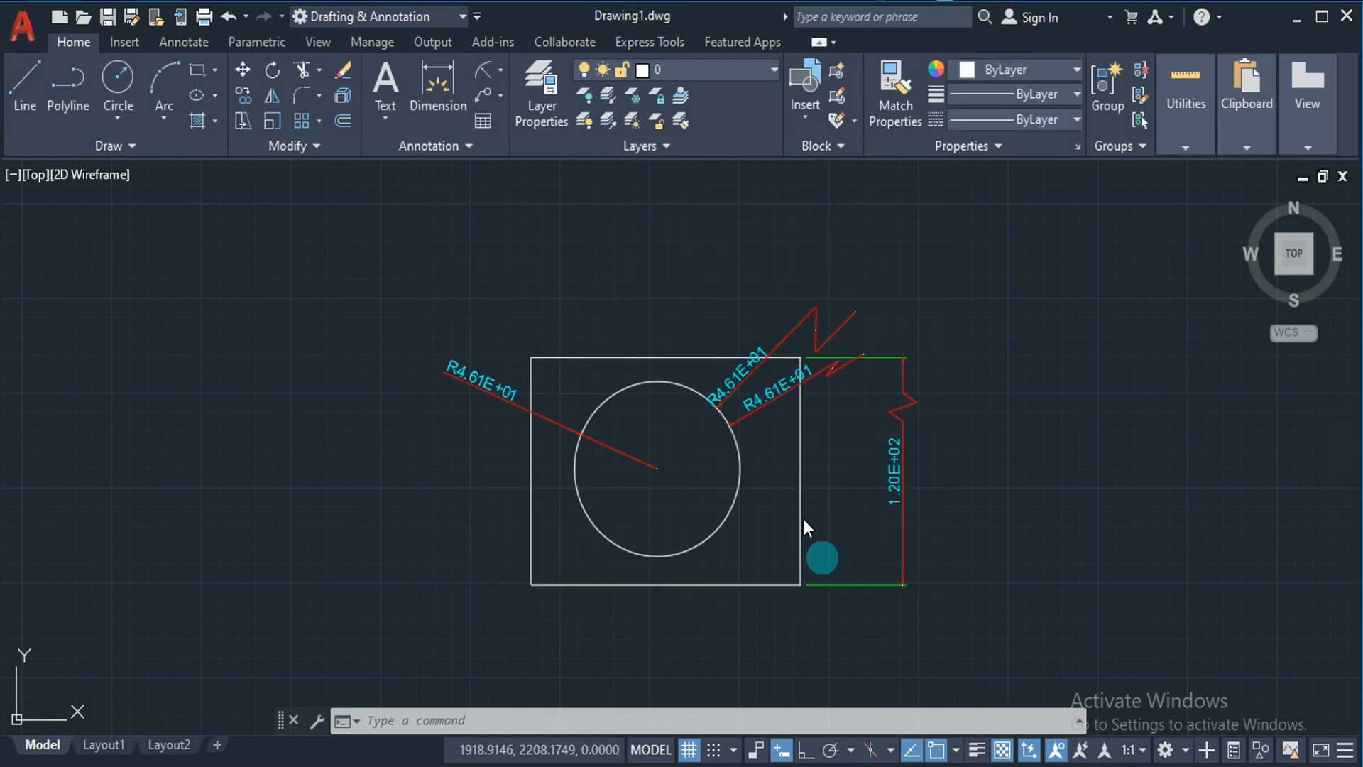
Place an aligned dimension about 25.8 units long in the empty area right of the rectangle's vertical dimension.
{"action": "left_click", "coordinate": [498, 71]}
{"action": "left_click", "coordinate": [501, 149]}
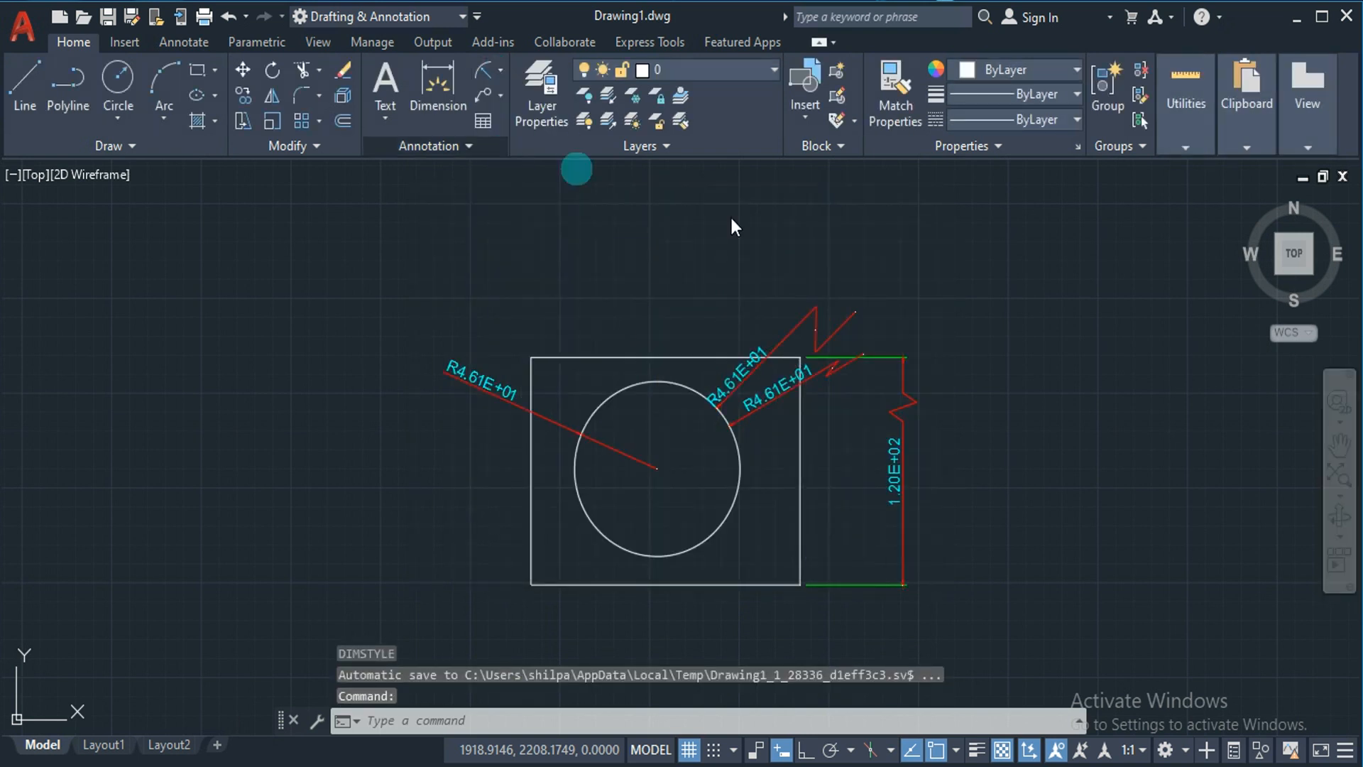
{"action": "left_click", "coordinate": [958, 362]}
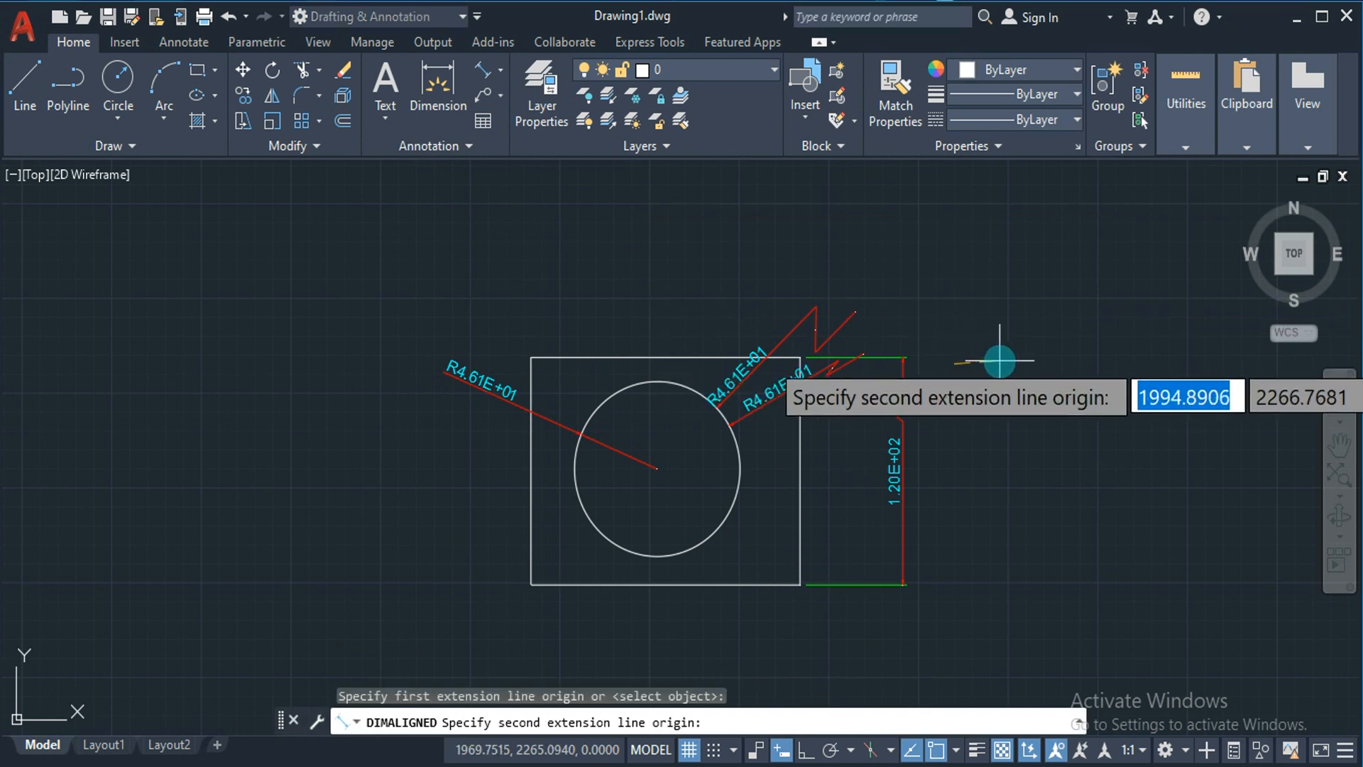
{"action": "left_click", "coordinate": [999, 360]}
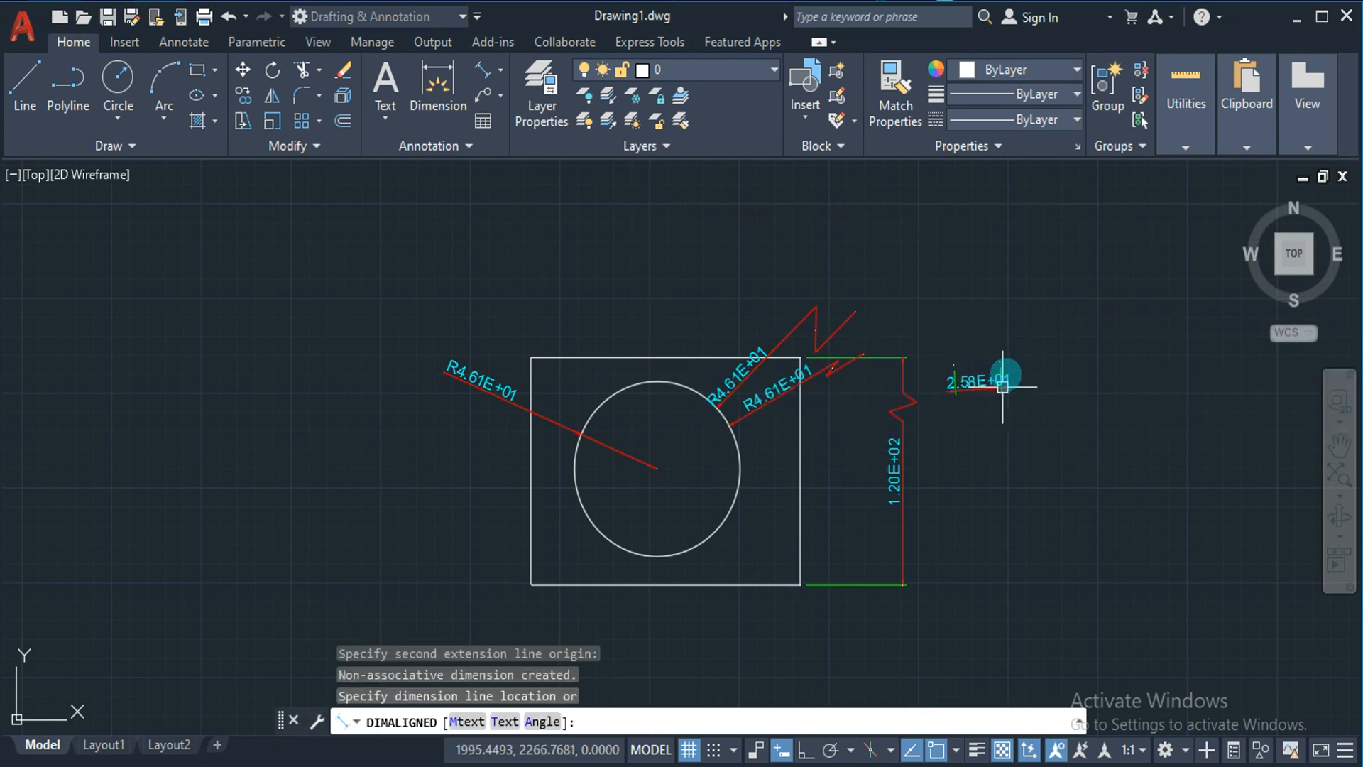
{"action": "left_click", "coordinate": [1002, 386]}
Examine the text and arrowheads of the new aligned dimension up close.
{"action": "scroll", "coordinate": [1003, 374], "scroll_direction": "down", "scroll_amount": 5}
{"action": "scroll", "coordinate": [1003, 374], "scroll_direction": "up", "scroll_amount": 3}
{"action": "type", "text": "z"}
{"action": "key", "text": "Return"}
{"action": "type", "text": "w"}
{"action": "key", "text": "Return"}
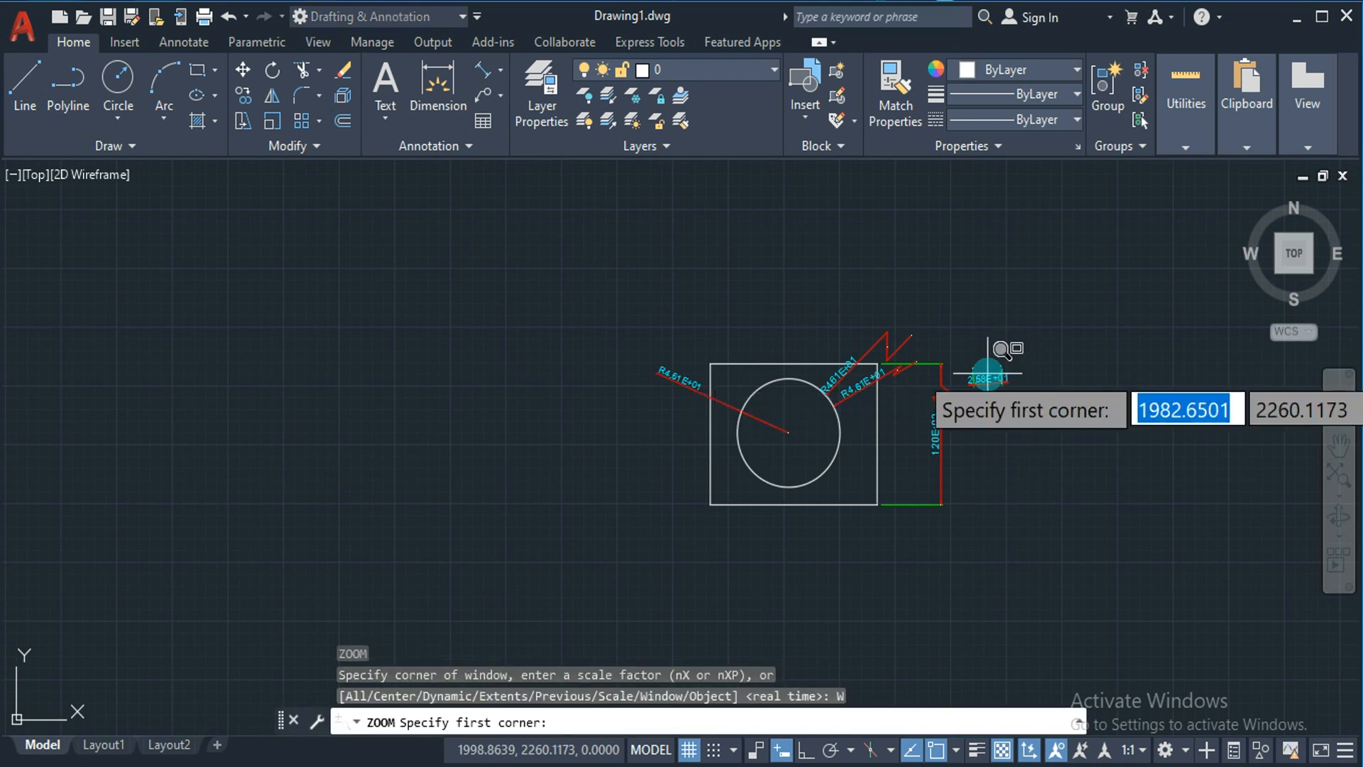
{"action": "left_click", "coordinate": [961, 361]}
{"action": "left_click", "coordinate": [1010, 388]}
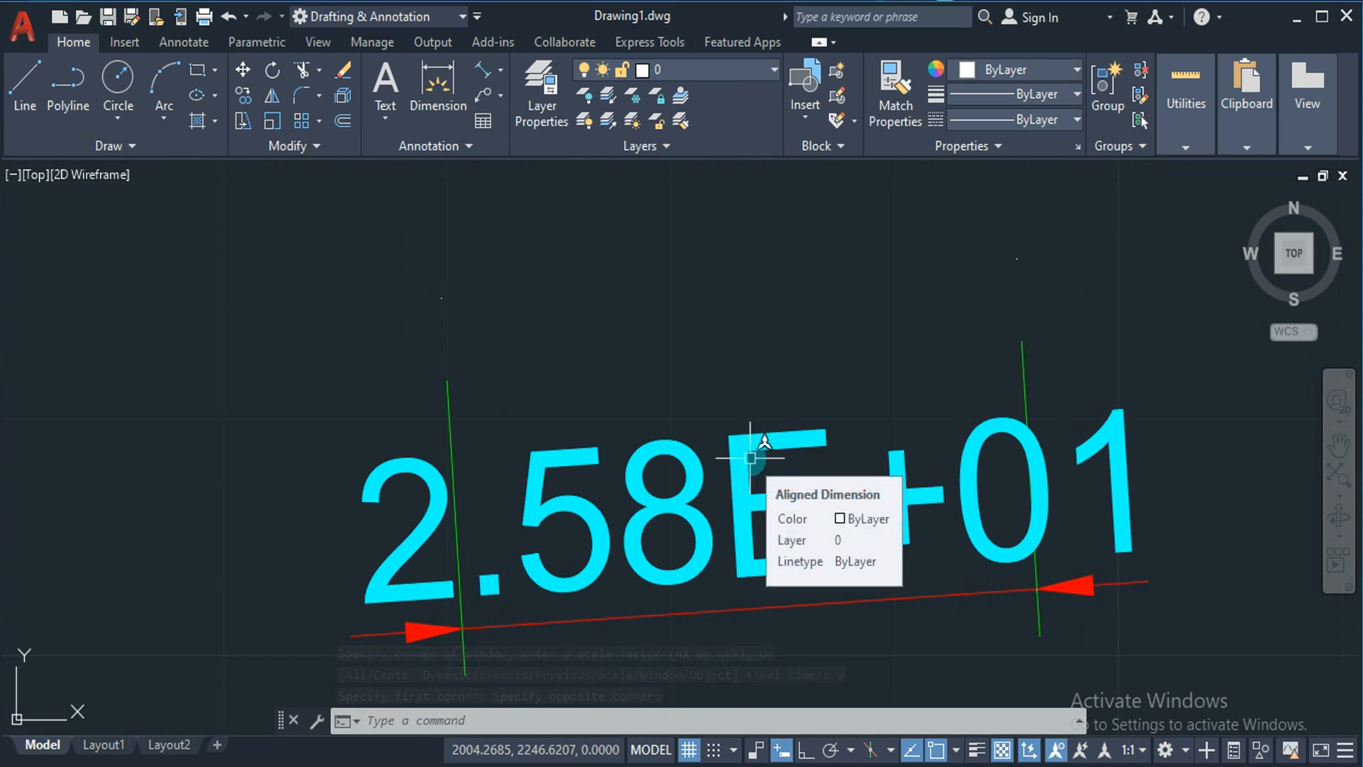
Open STYLE 1 for modification again and set its fit option to Arrows.
{"action": "type", "text": "D"}
{"action": "key", "text": "Return"}
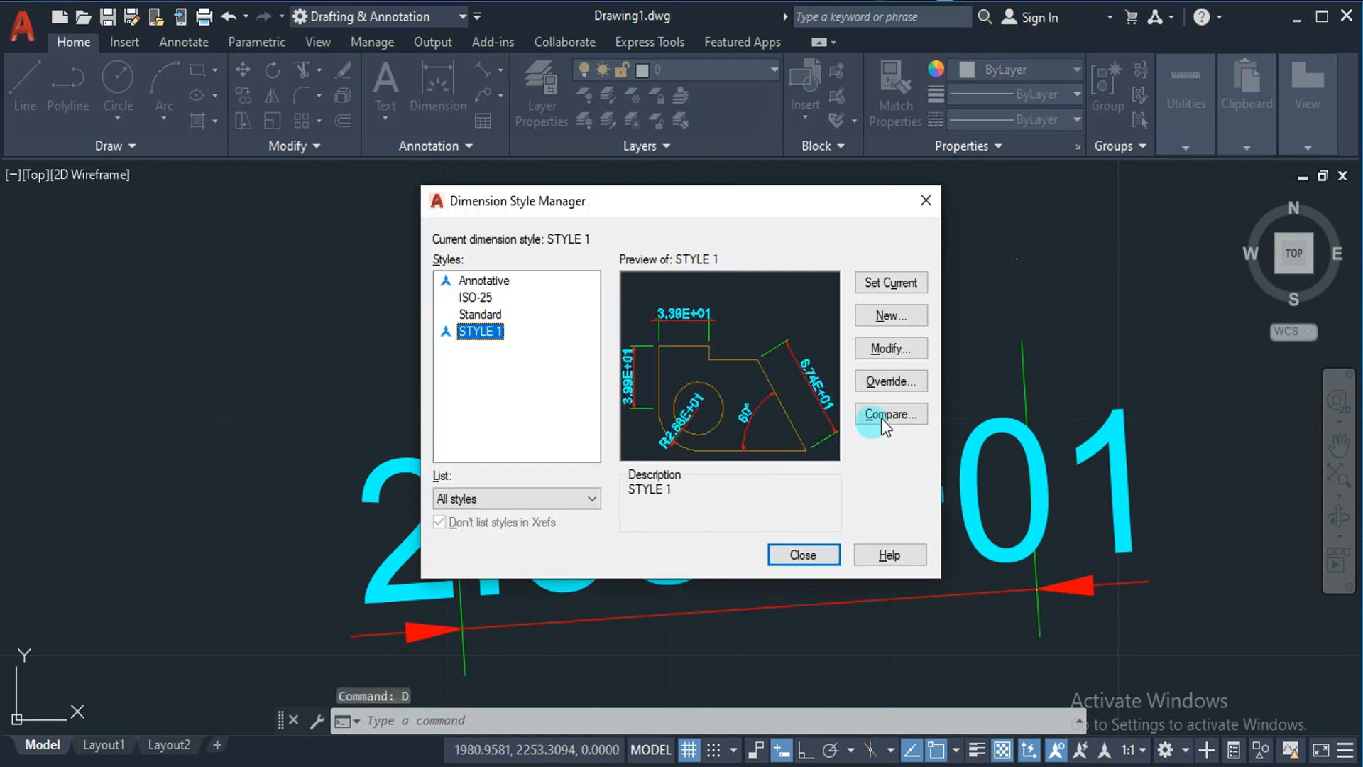
{"action": "left_click", "coordinate": [914, 362]}
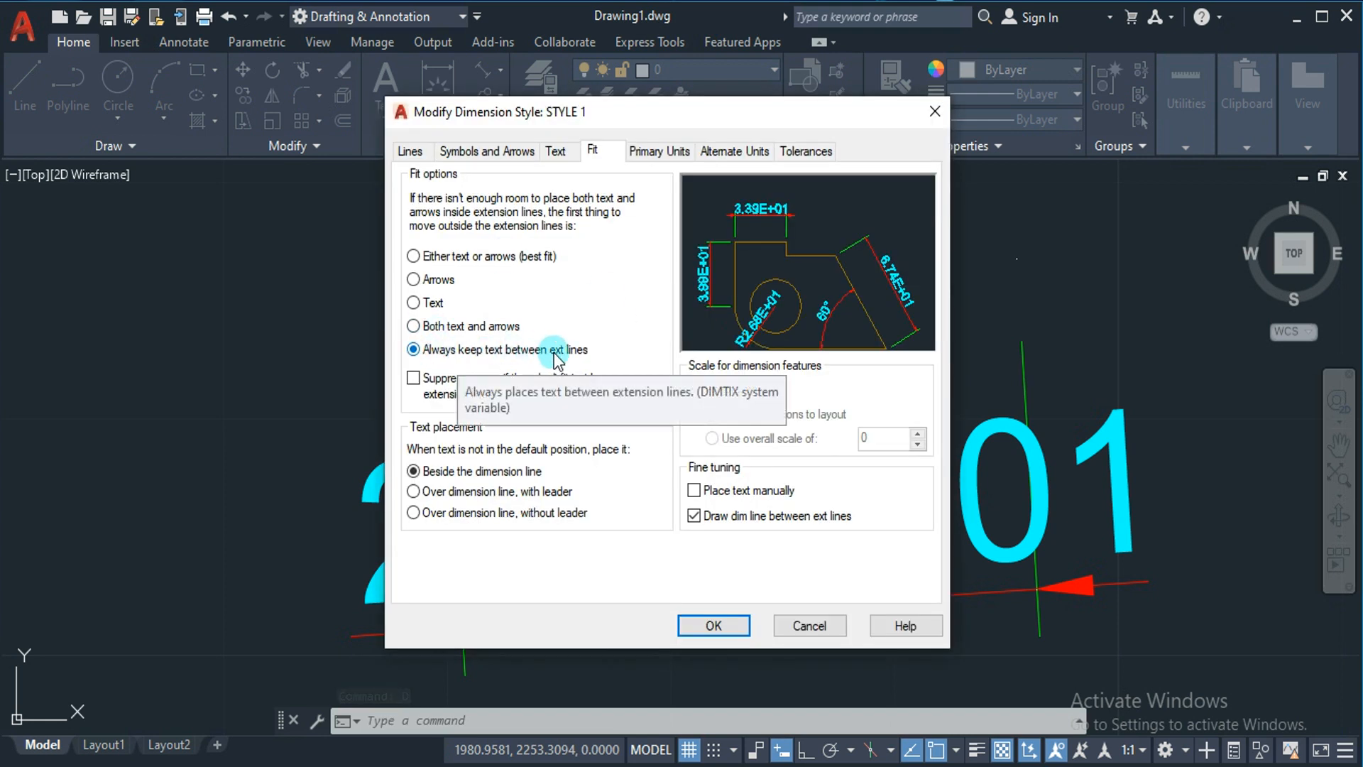
{"action": "left_click", "coordinate": [426, 280]}
{"action": "left_click", "coordinate": [752, 213]}
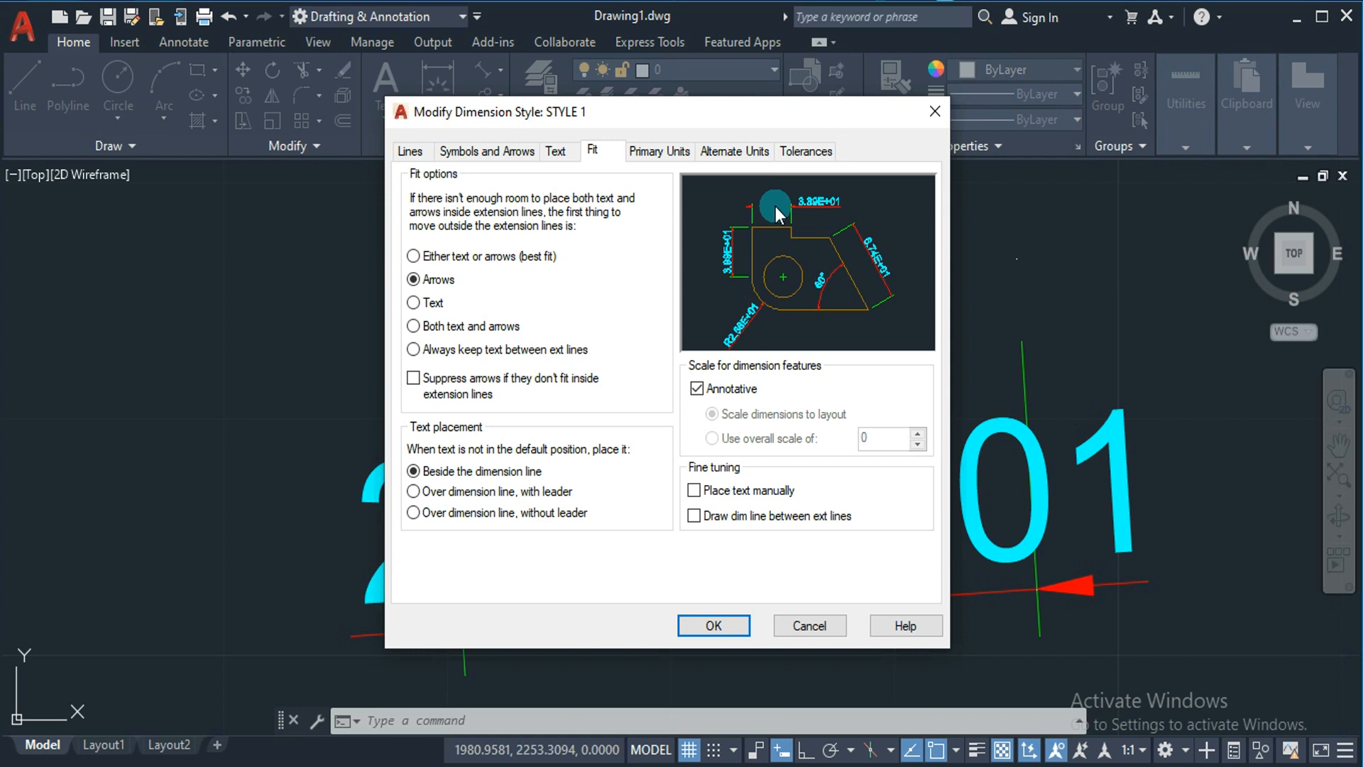
Test the options for drawing the dimension line between extension lines and suppressing arrows, leaving both off.
{"action": "left_click", "coordinate": [694, 516]}
{"action": "left_click", "coordinate": [694, 516]}
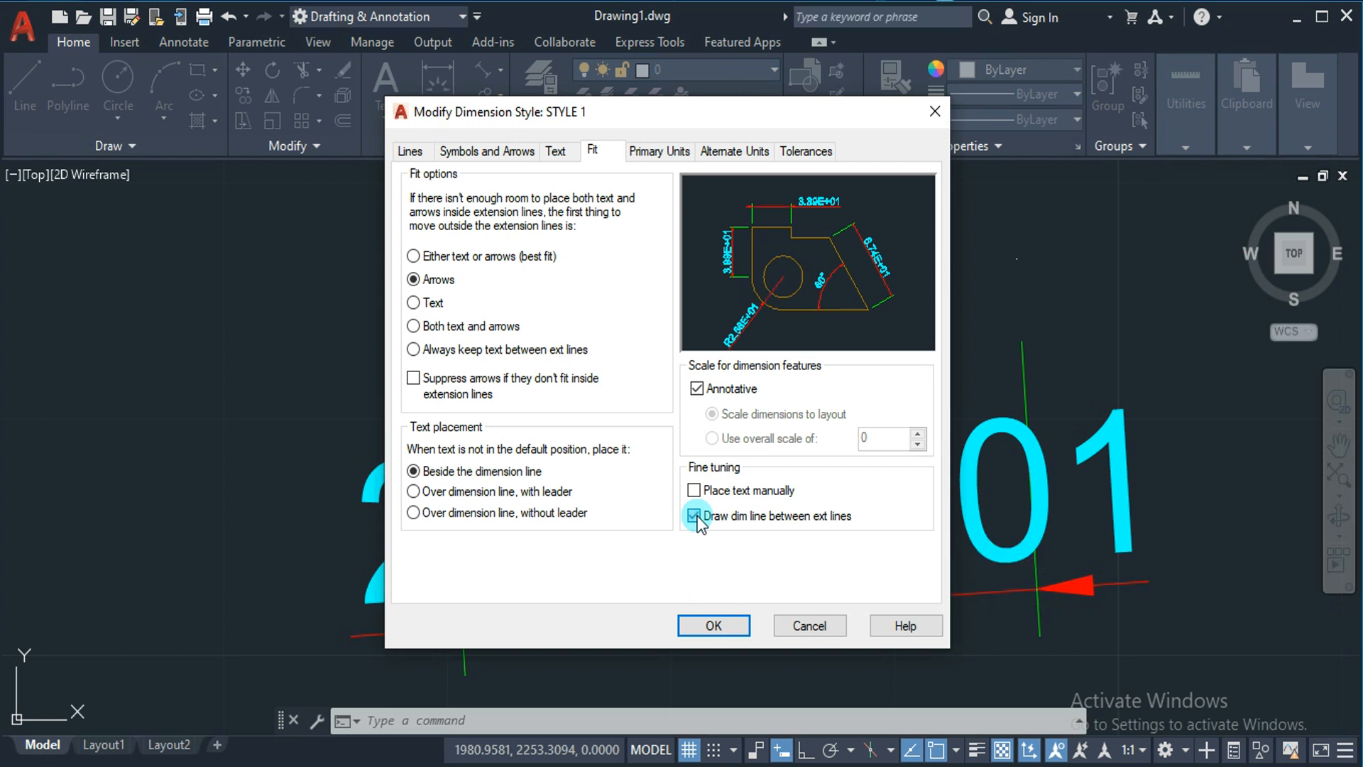
{"action": "left_click", "coordinate": [450, 388]}
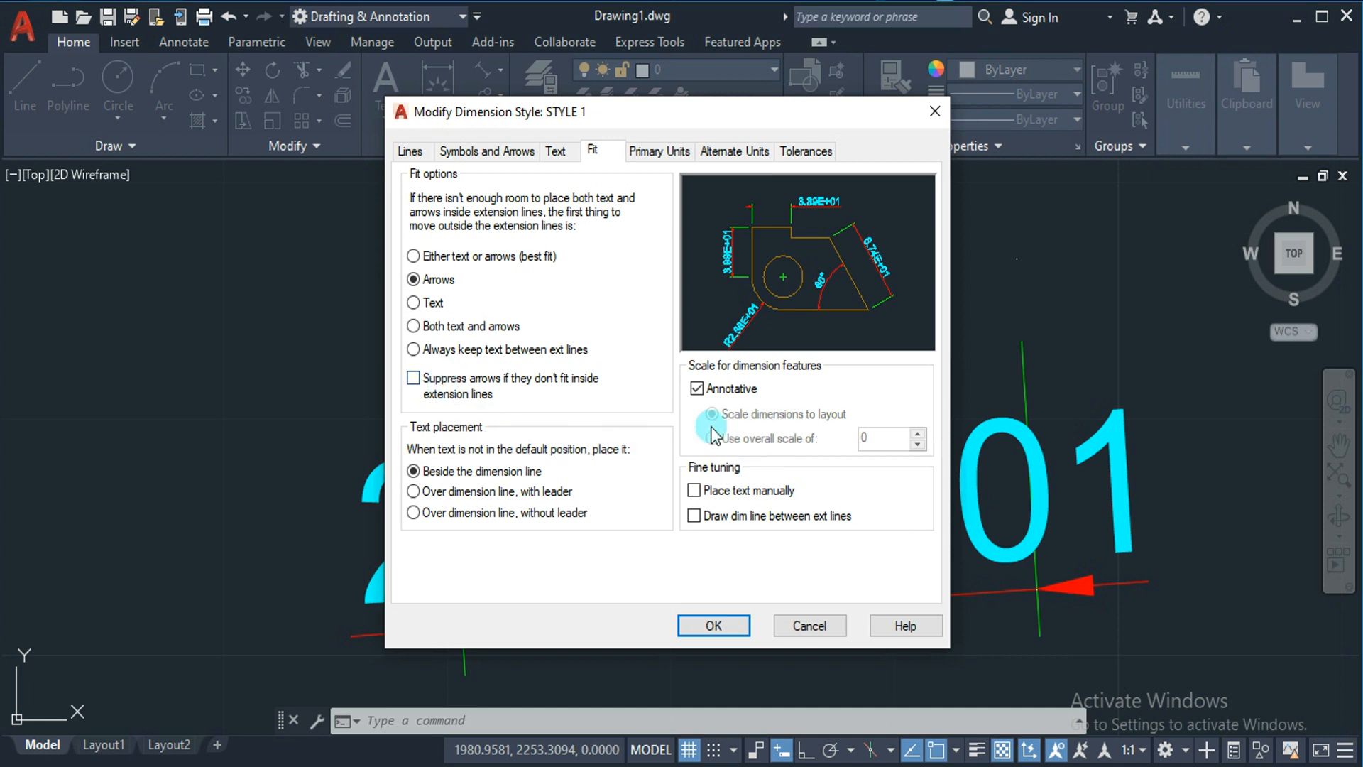
Set the fit option to Text, accept the changes and make STYLE 1 the current dimension style.
{"action": "left_click", "coordinate": [416, 304]}
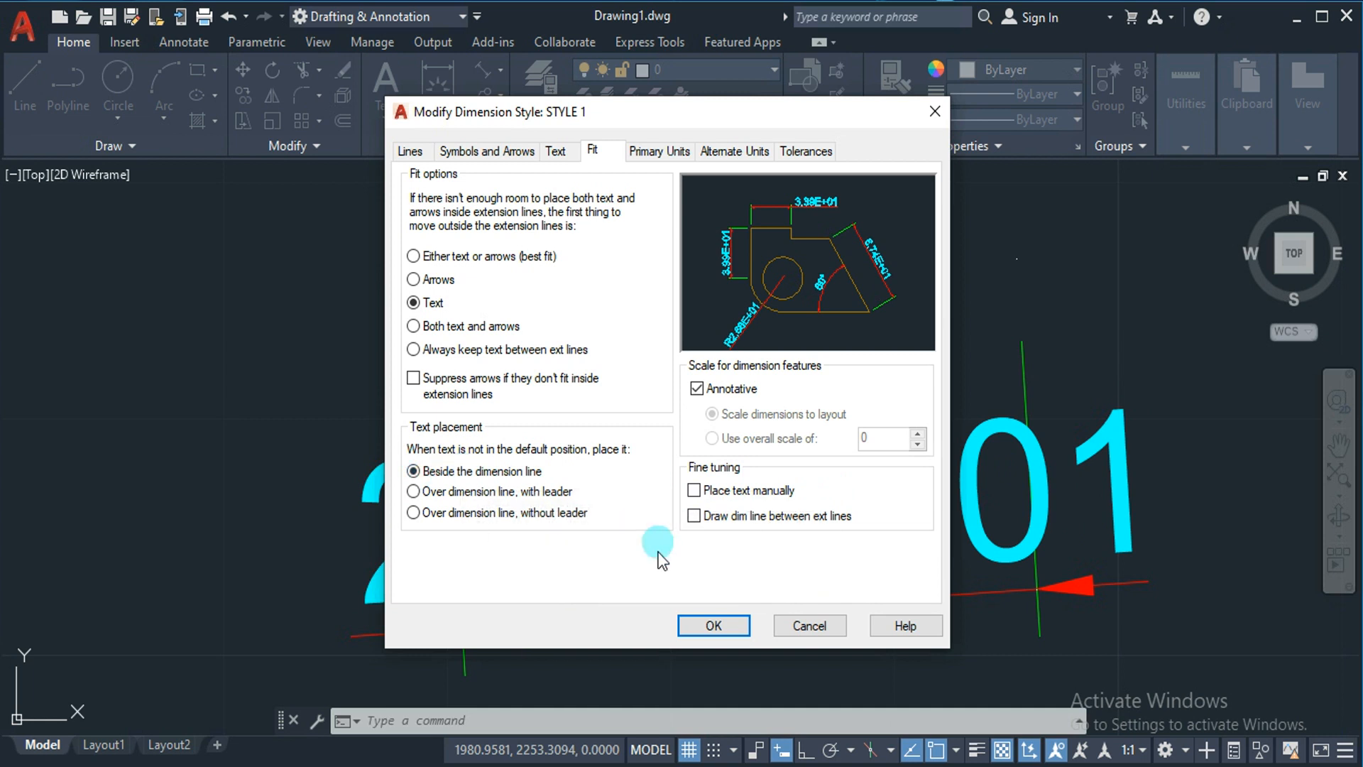
{"action": "left_click", "coordinate": [710, 624]}
{"action": "left_click", "coordinate": [888, 283]}
{"action": "left_click", "coordinate": [804, 554]}
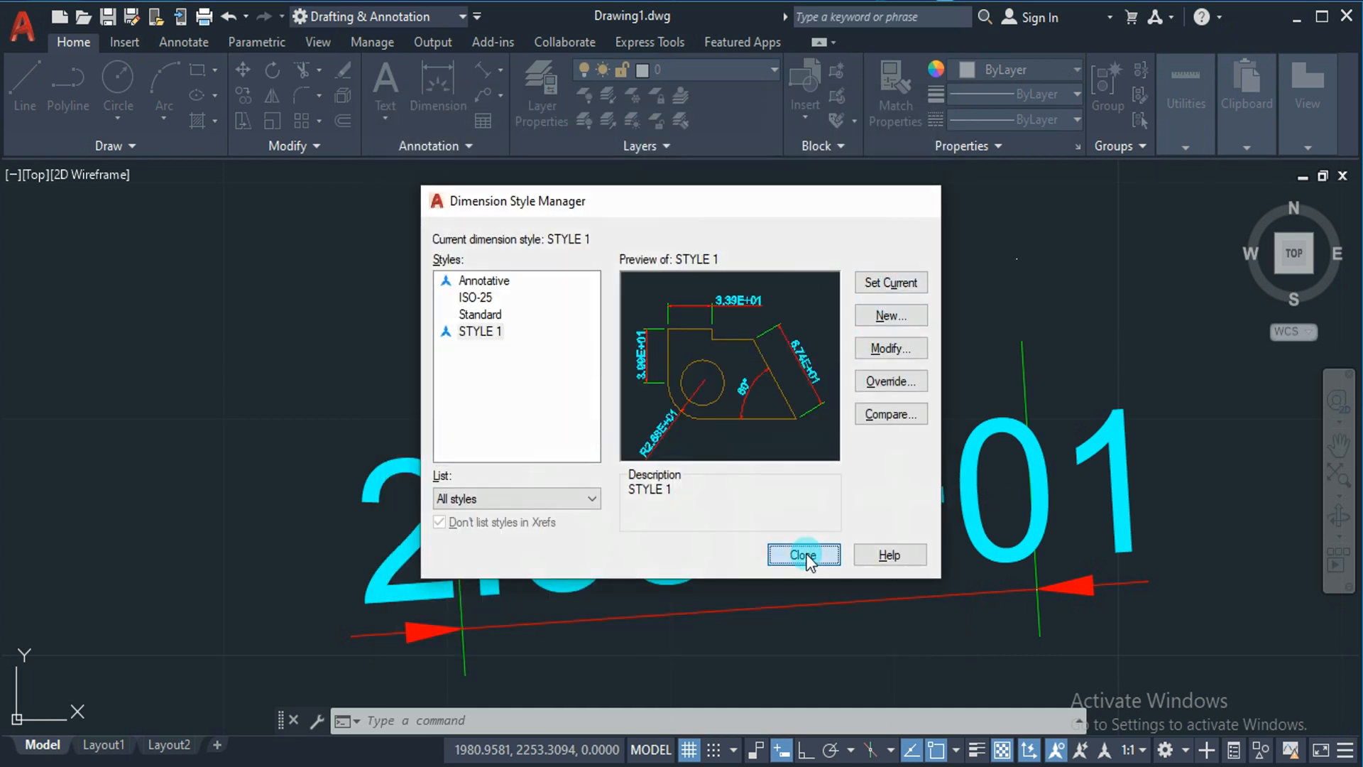
Examine the small aligned dimension beside the square up close.
{"action": "scroll", "coordinate": [800, 494], "scroll_direction": "up", "scroll_amount": 5}
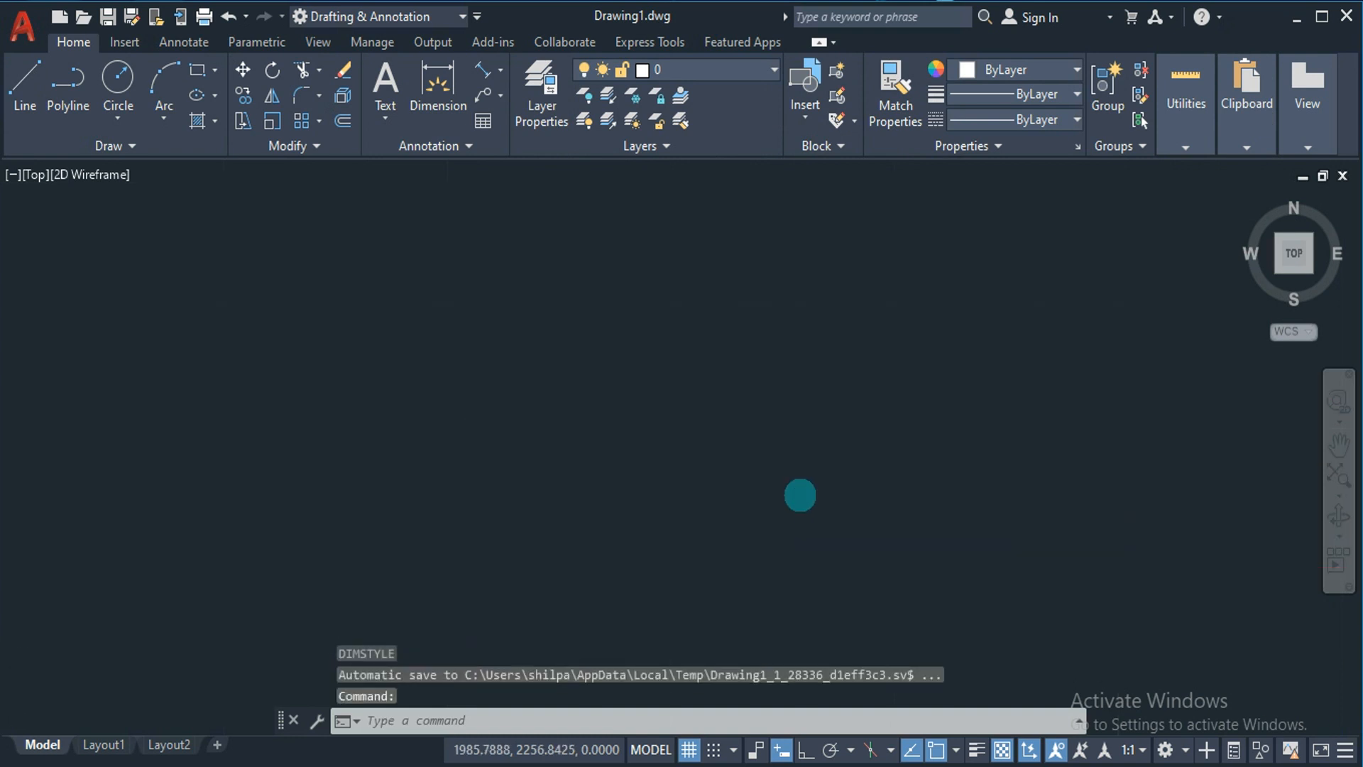
{"action": "left_click", "coordinate": [1292, 257]}
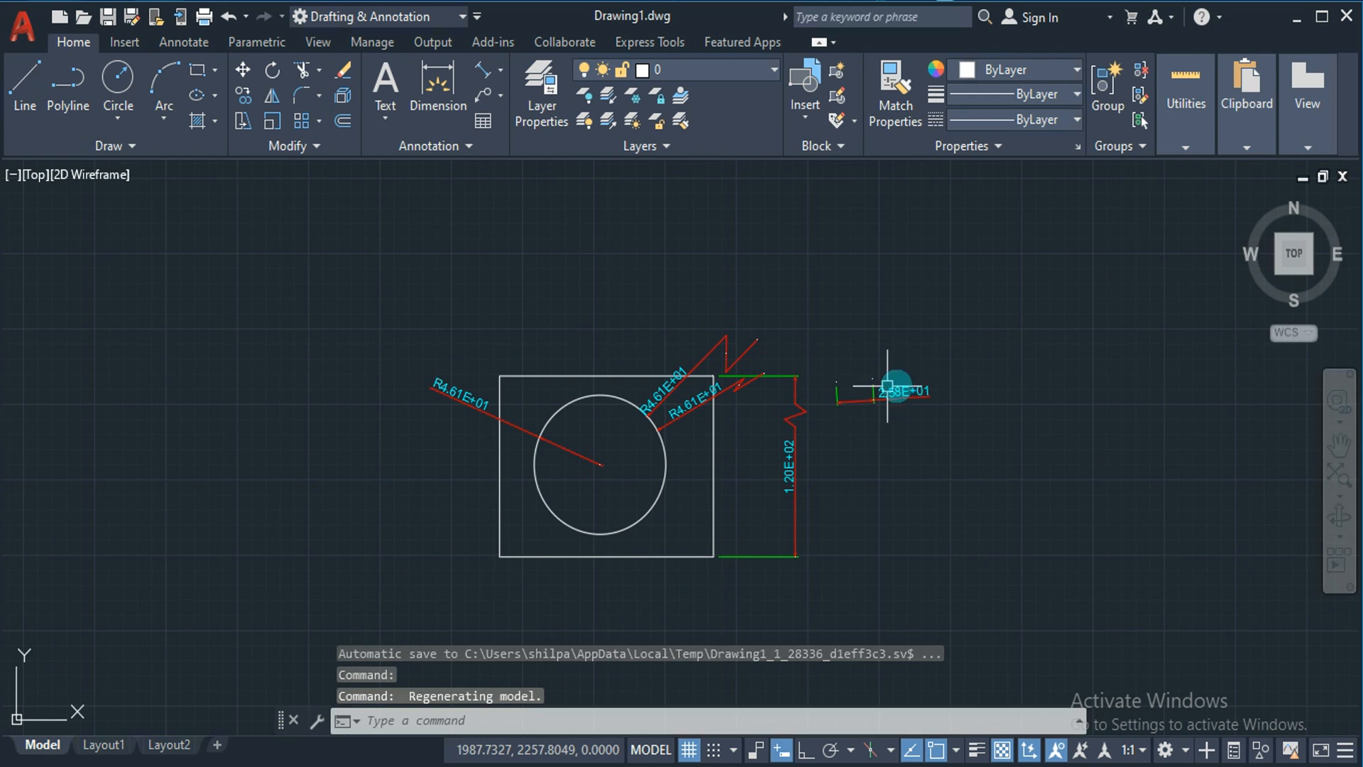
{"action": "type", "text": "z"}
{"action": "key", "text": "Return"}
{"action": "type", "text": "w"}
{"action": "key", "text": "Return"}
{"action": "left_click", "coordinate": [822, 366]}
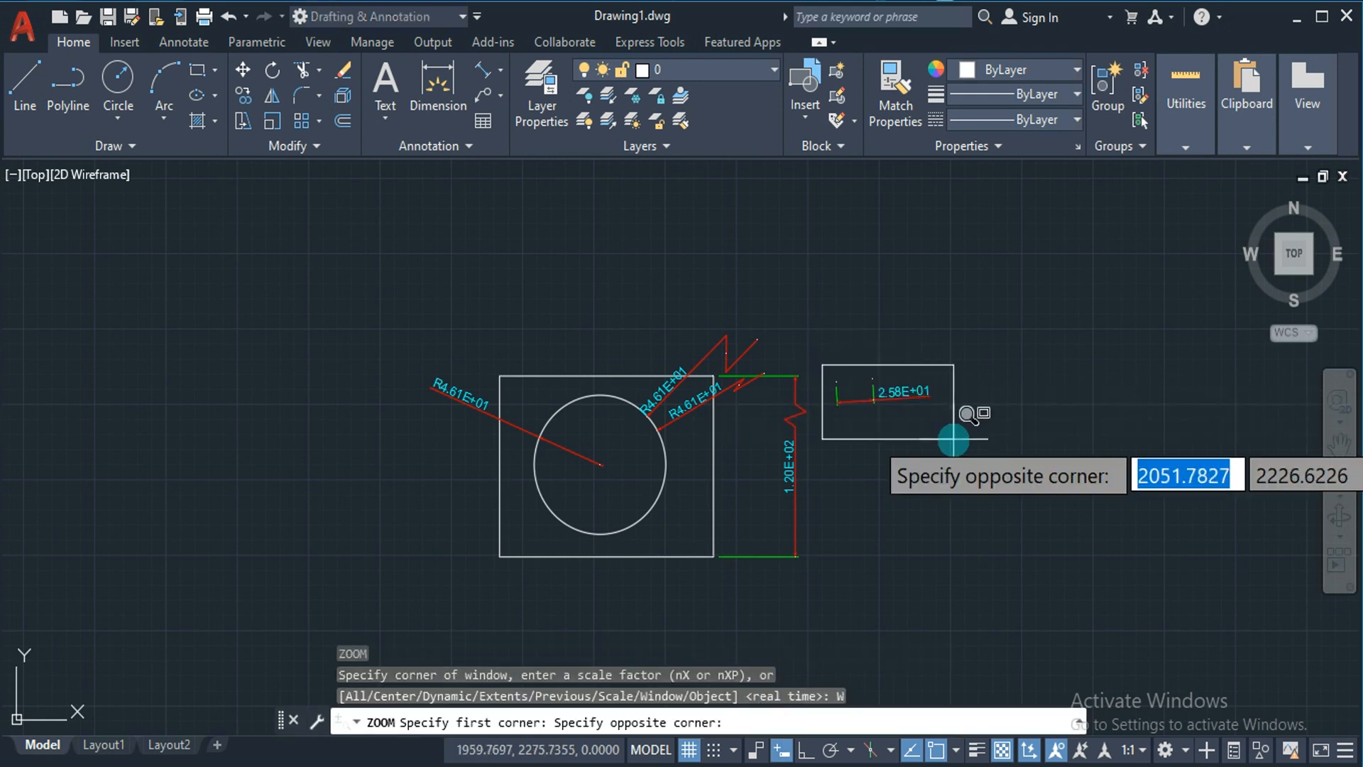
{"action": "left_click", "coordinate": [955, 438]}
Set STYLE 1's text placement to over dimension line, without leader, after trying with leader, and make the style current.
{"action": "type", "text": "d"}
{"action": "key", "text": "Return"}
{"action": "left_click", "coordinate": [918, 351]}
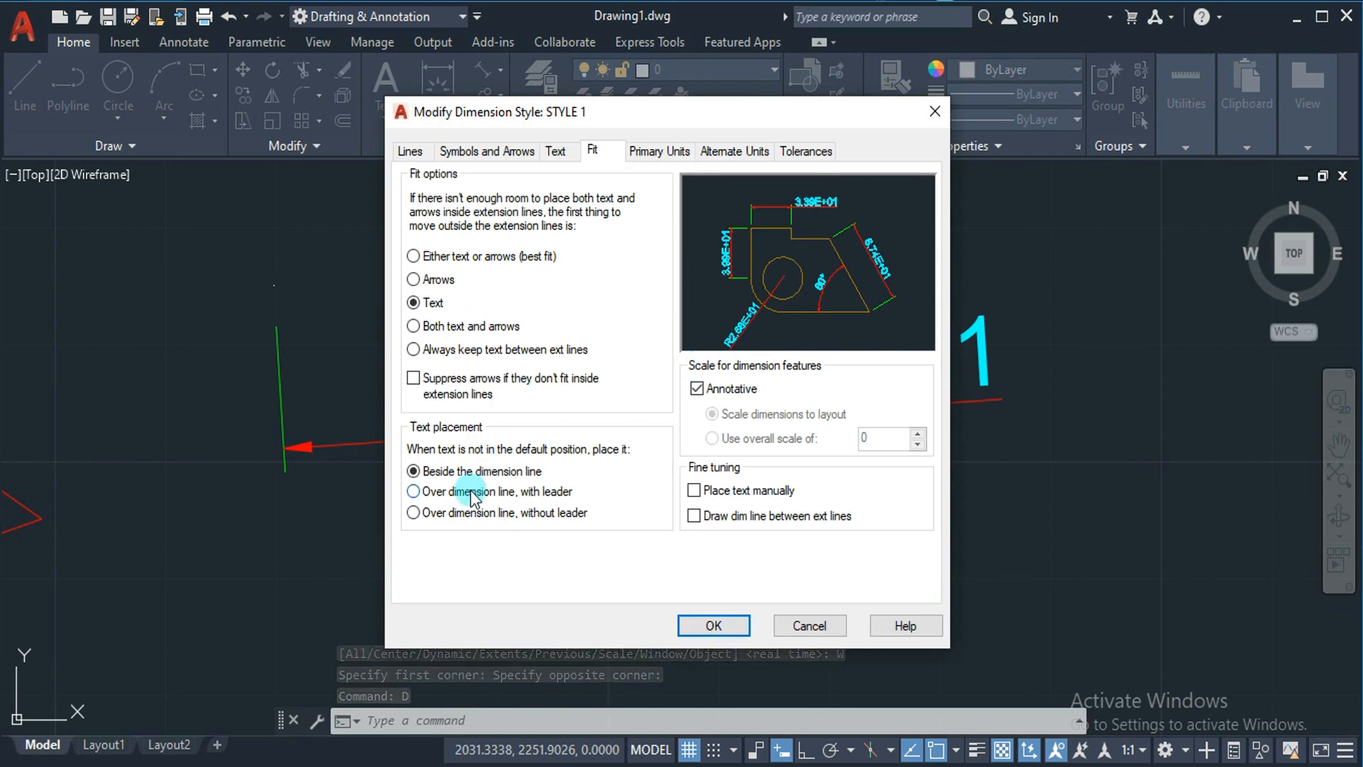
{"action": "left_click", "coordinate": [473, 491]}
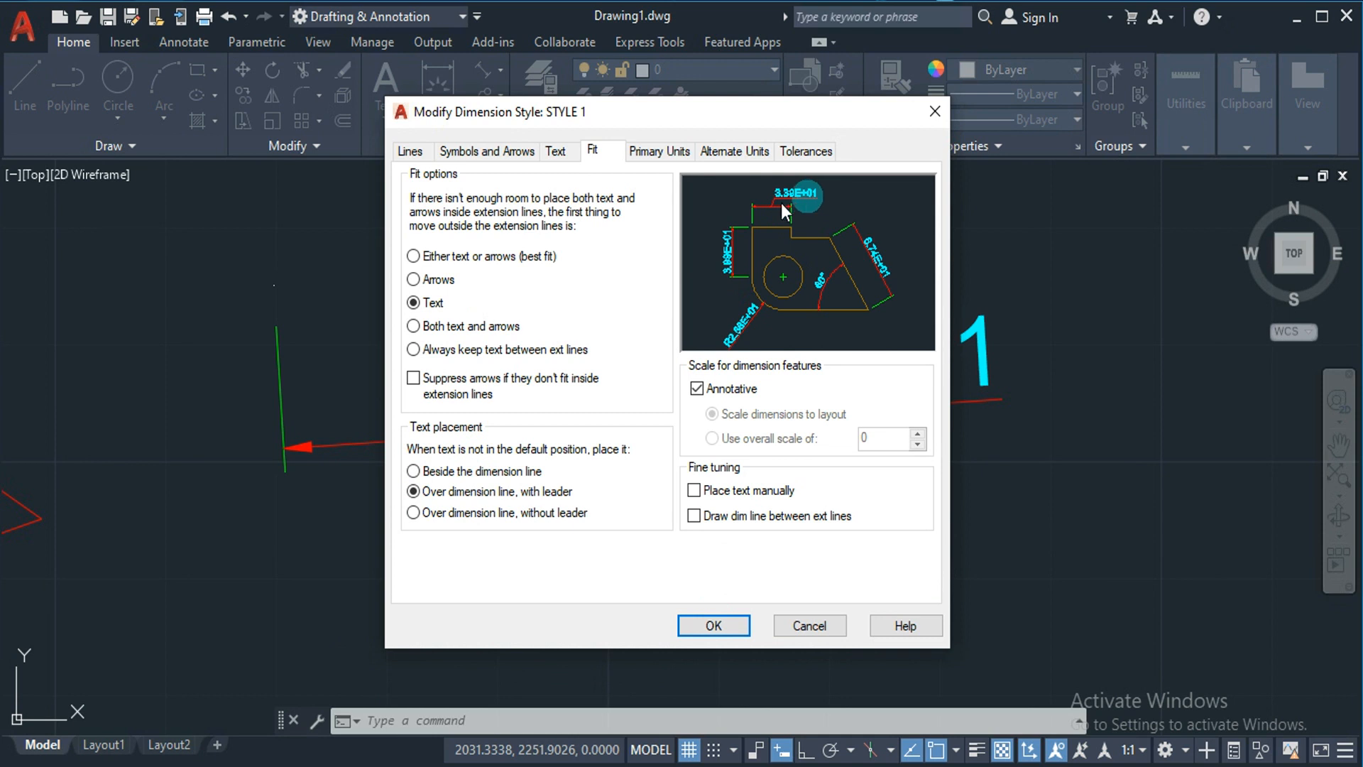
{"action": "left_click", "coordinate": [436, 514]}
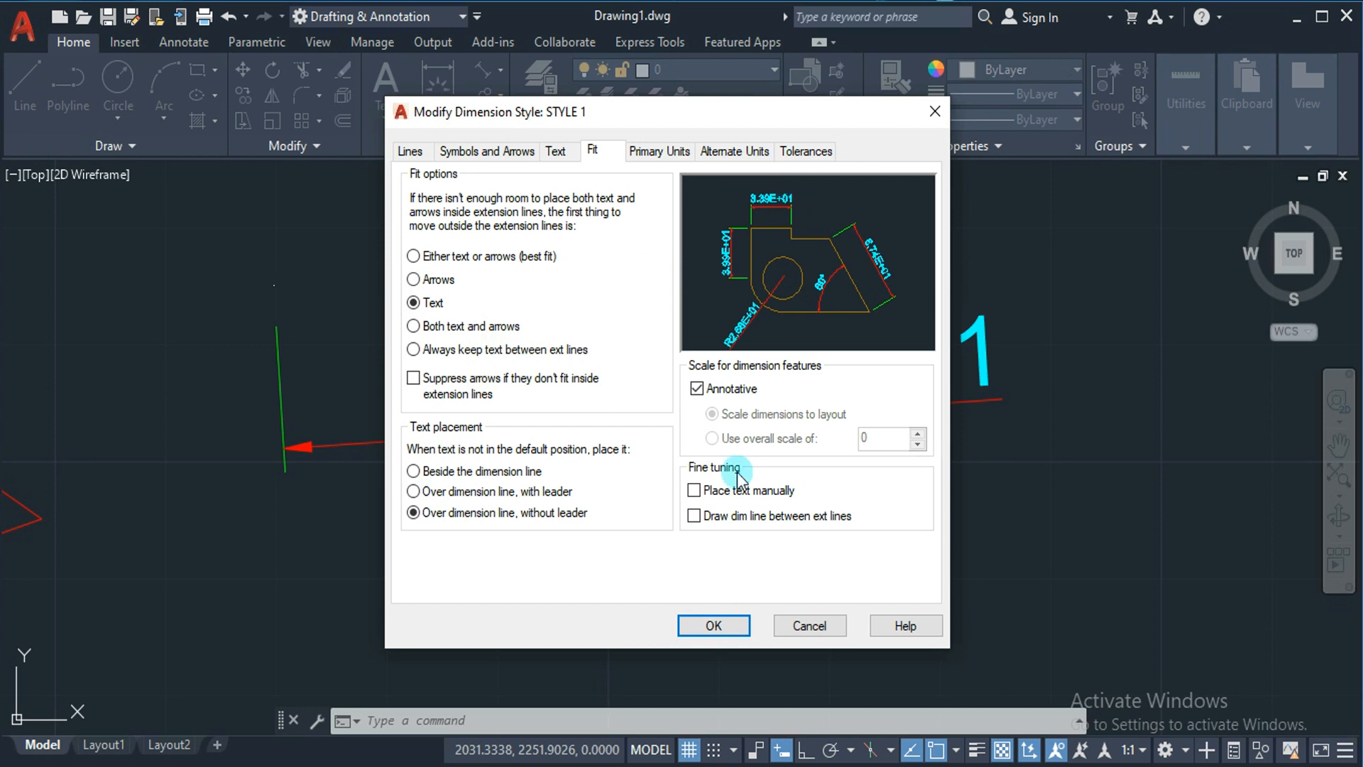
{"action": "left_click", "coordinate": [710, 625]}
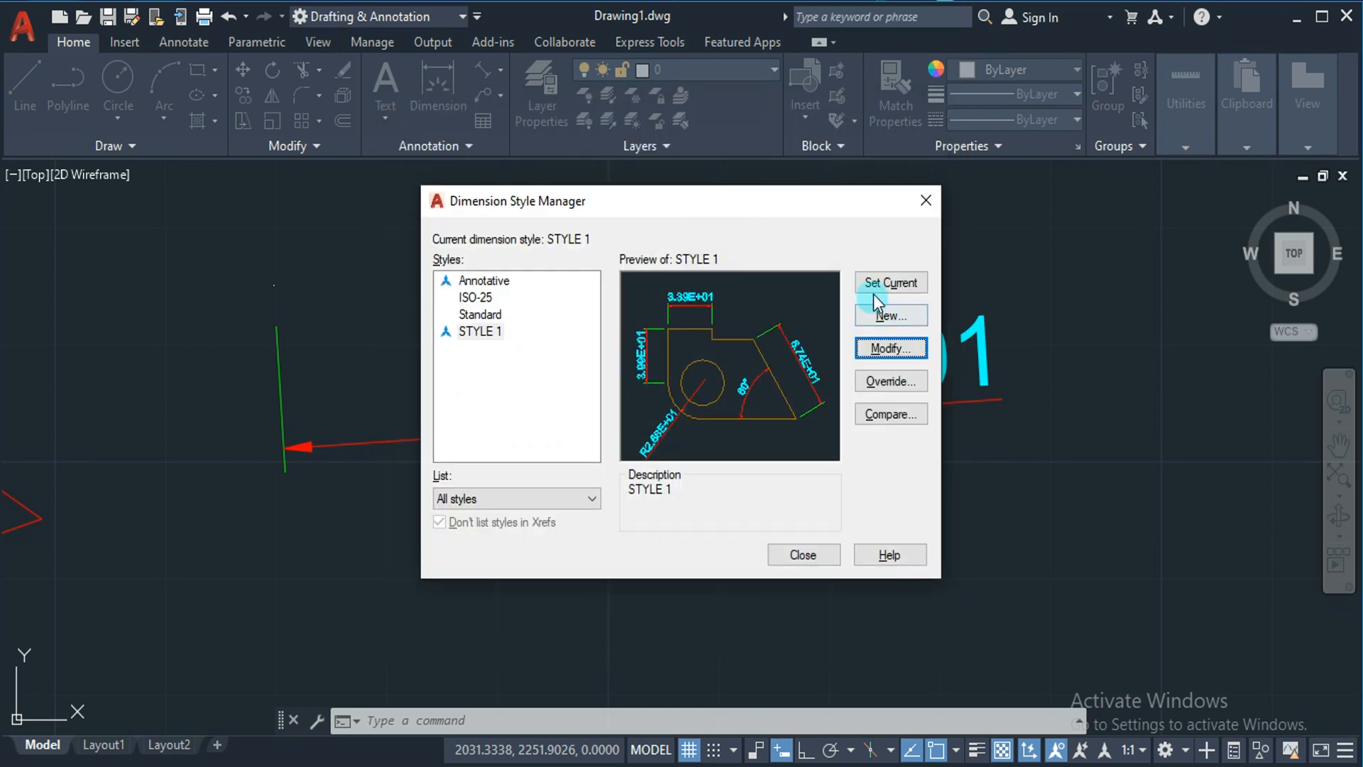
{"action": "left_click", "coordinate": [877, 286]}
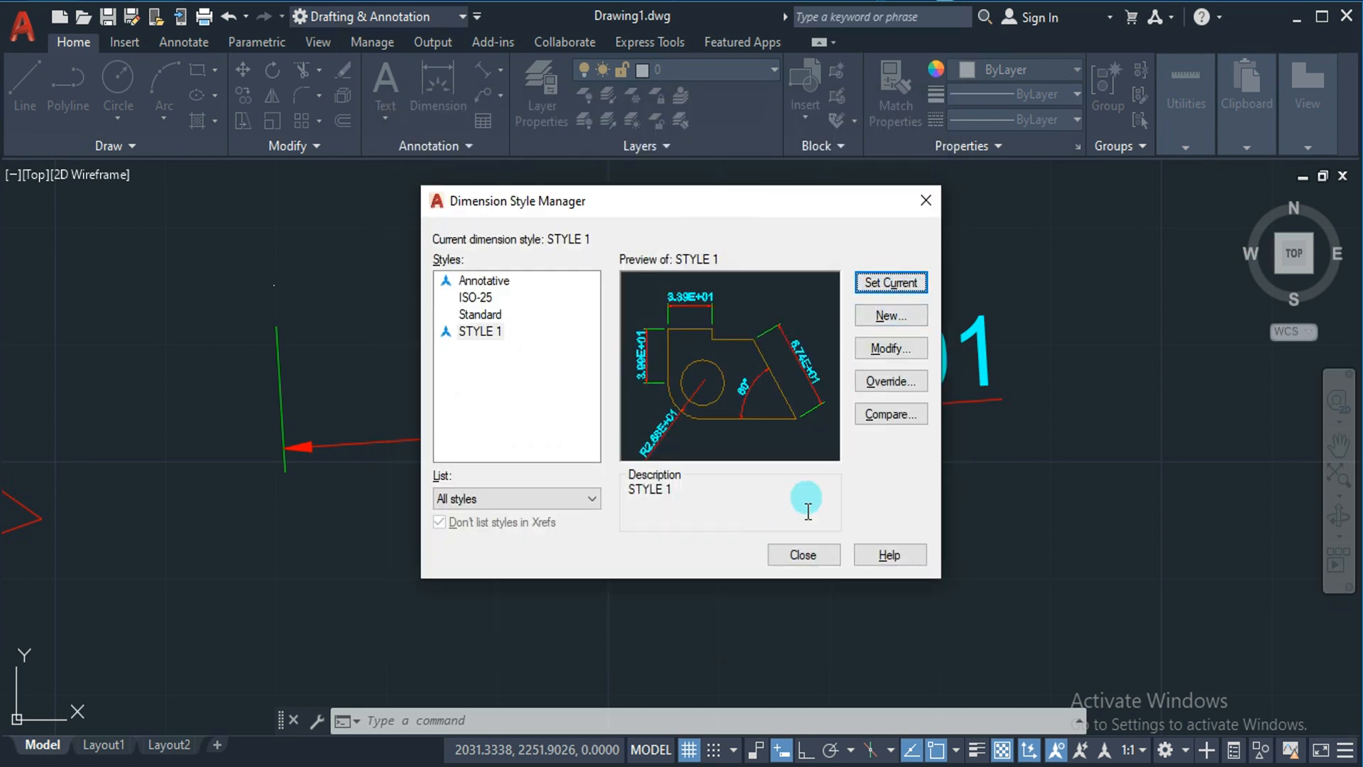
{"action": "left_click", "coordinate": [803, 554]}
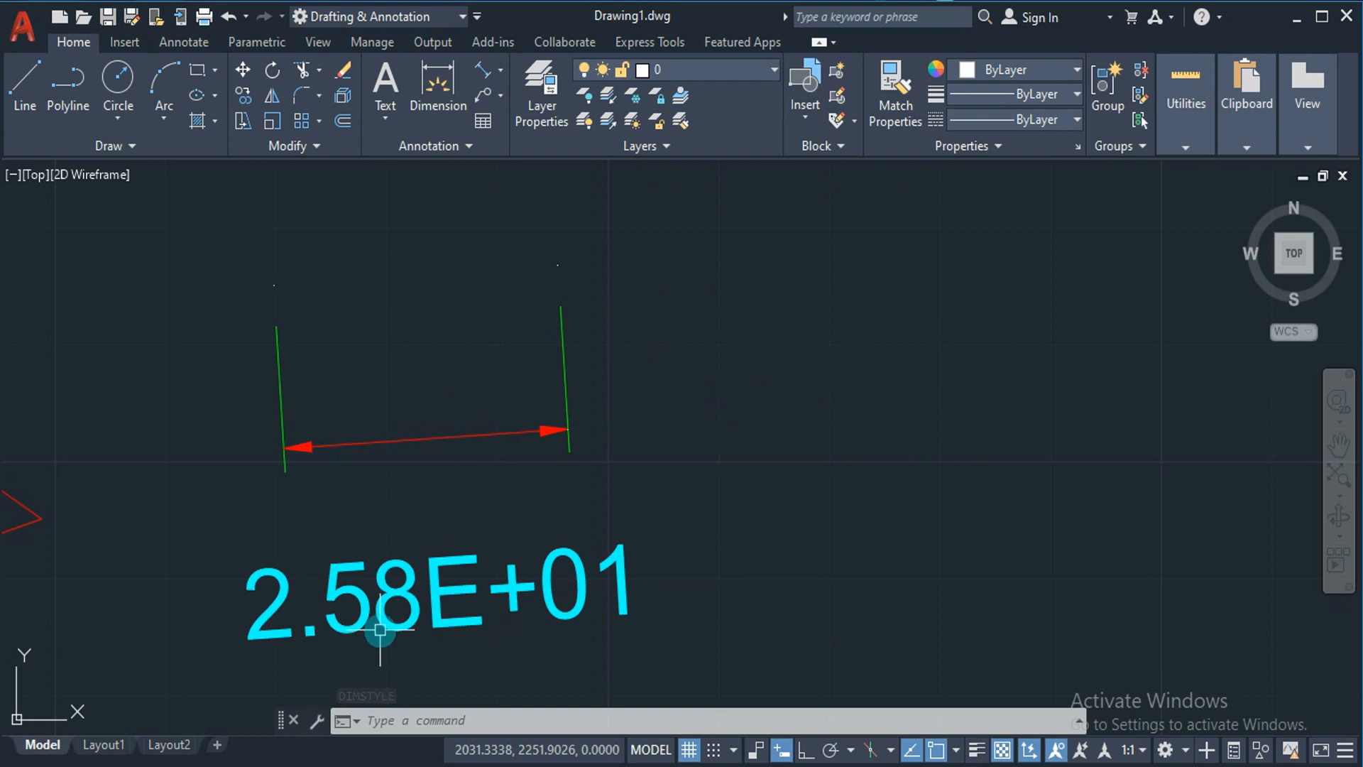
Set STYLE 1's fit option to Either text or arrows (best fit) and make the style current.
{"action": "type", "text": "d"}
{"action": "key", "text": "Return"}
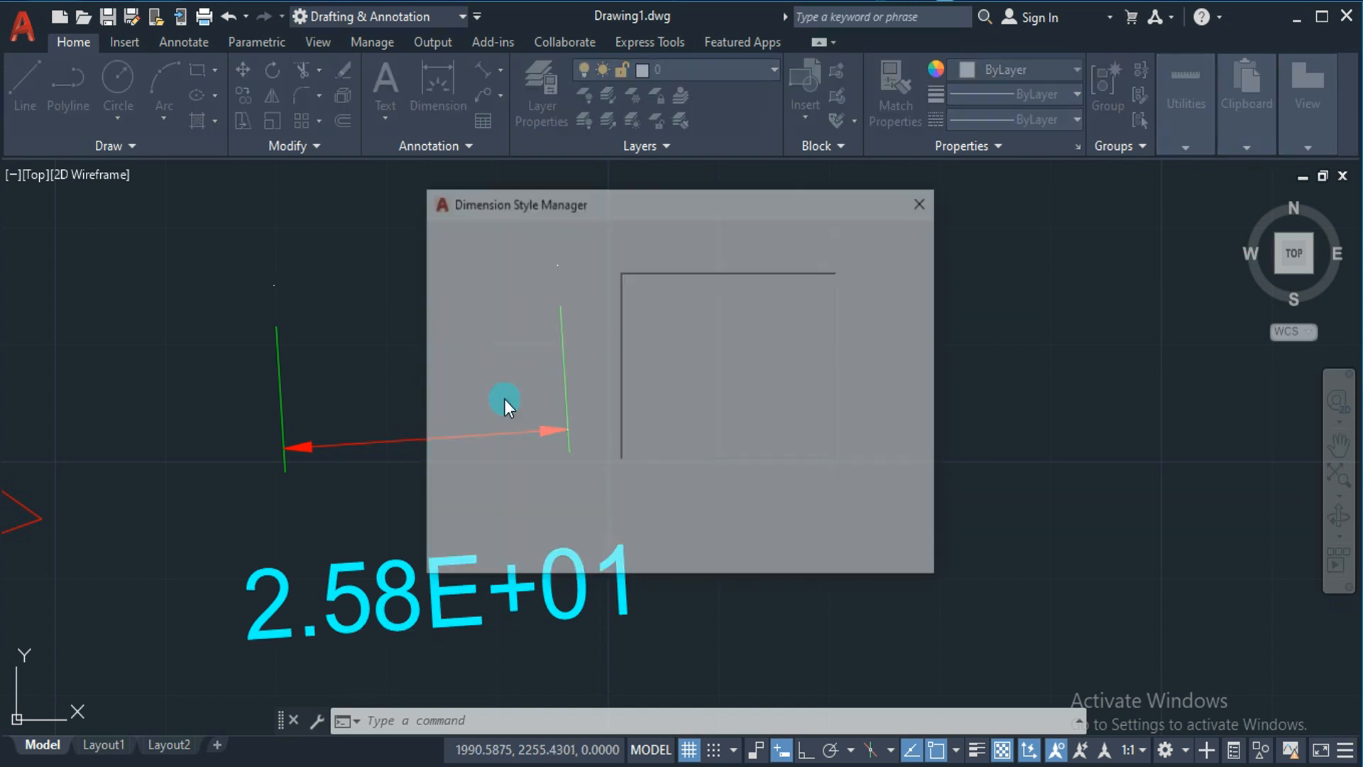
{"action": "left_click", "coordinate": [872, 347]}
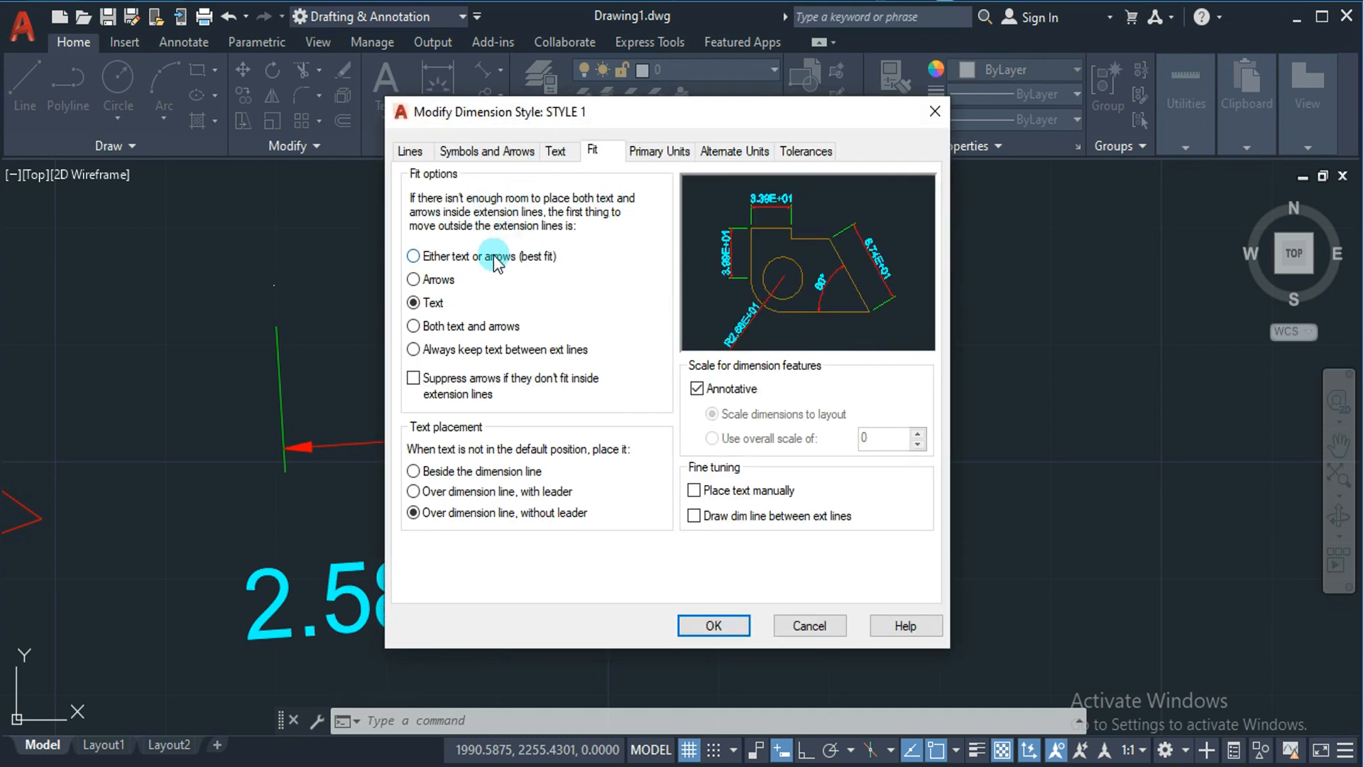
{"action": "left_click", "coordinate": [494, 257]}
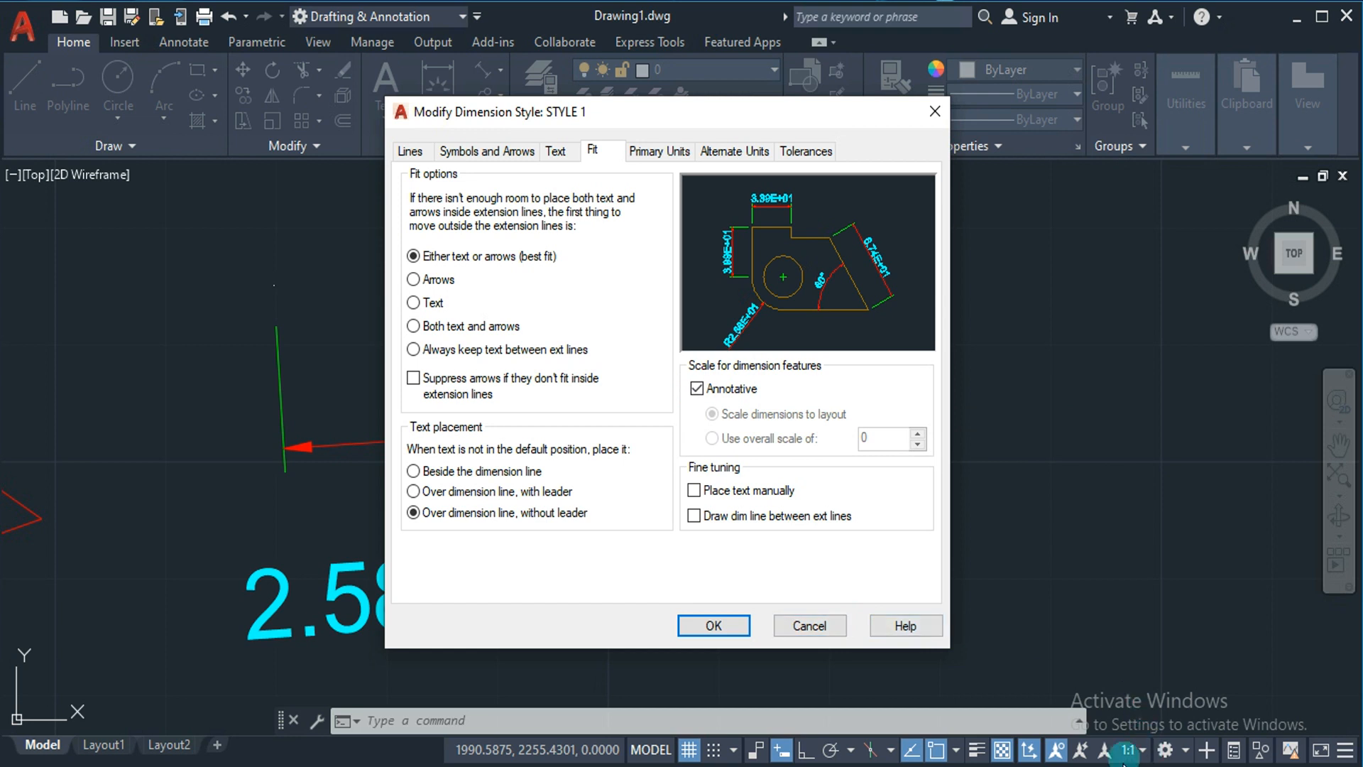
{"action": "left_click", "coordinate": [717, 634]}
{"action": "left_click", "coordinate": [876, 283]}
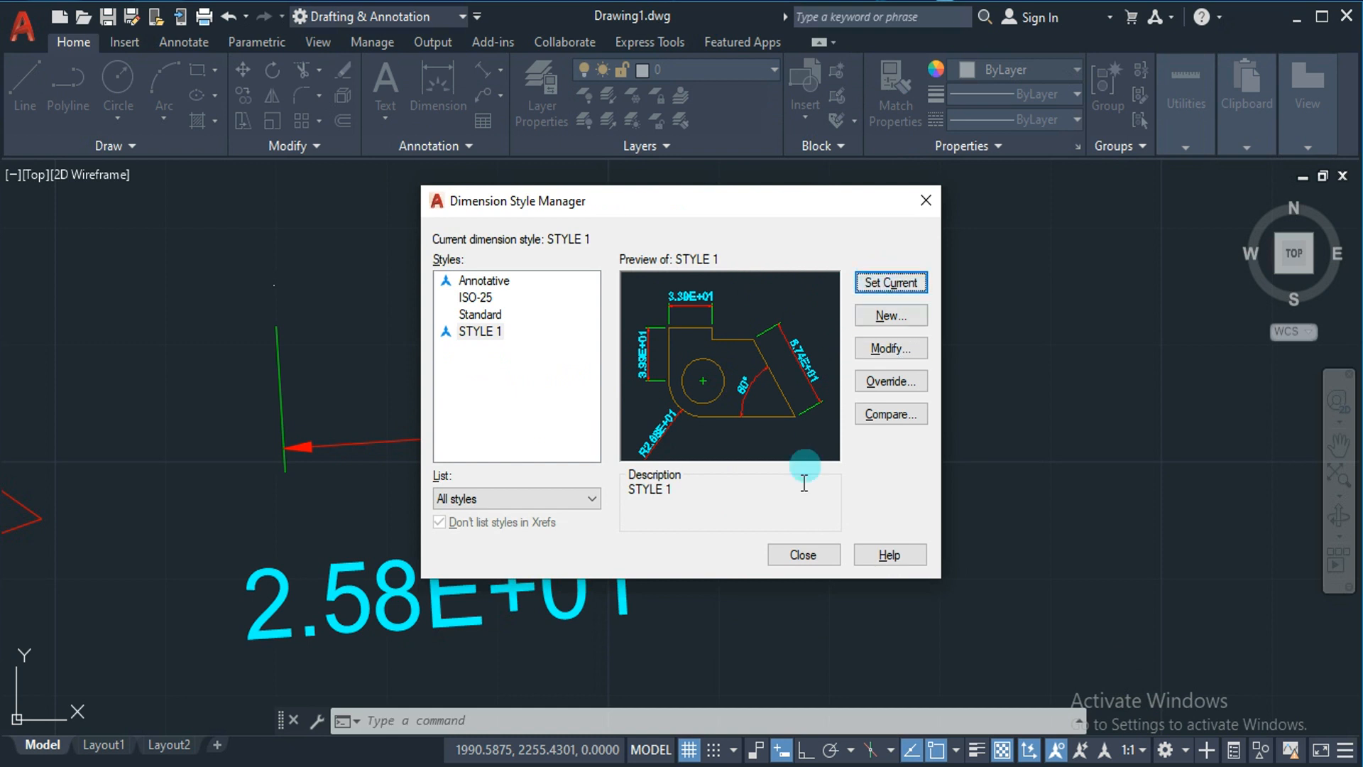
{"action": "left_click", "coordinate": [799, 561]}
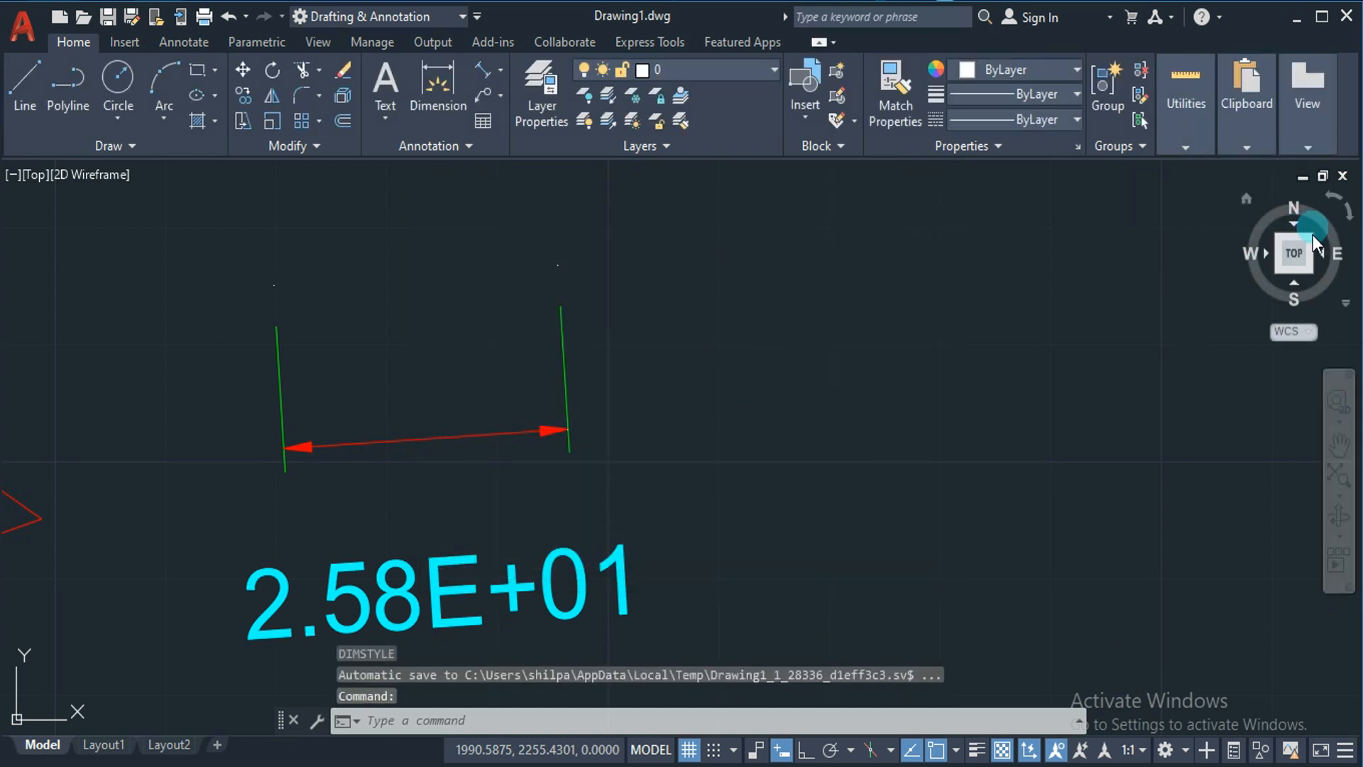
Switch the annotation scale to 1:2 and place a near-vertical aligned dimension about 156 units long beside the existing drawing.
{"action": "left_click", "coordinate": [1300, 260]}
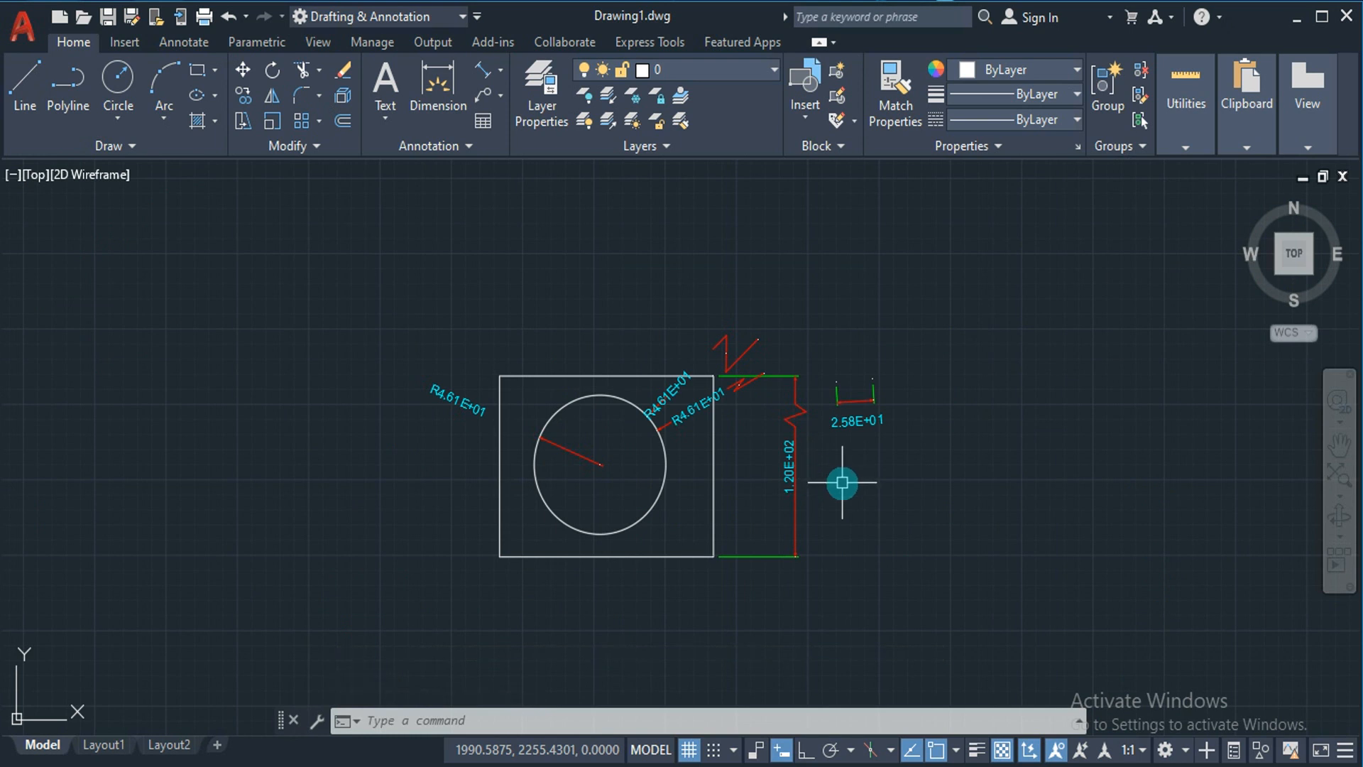
{"action": "left_click", "coordinate": [1142, 751]}
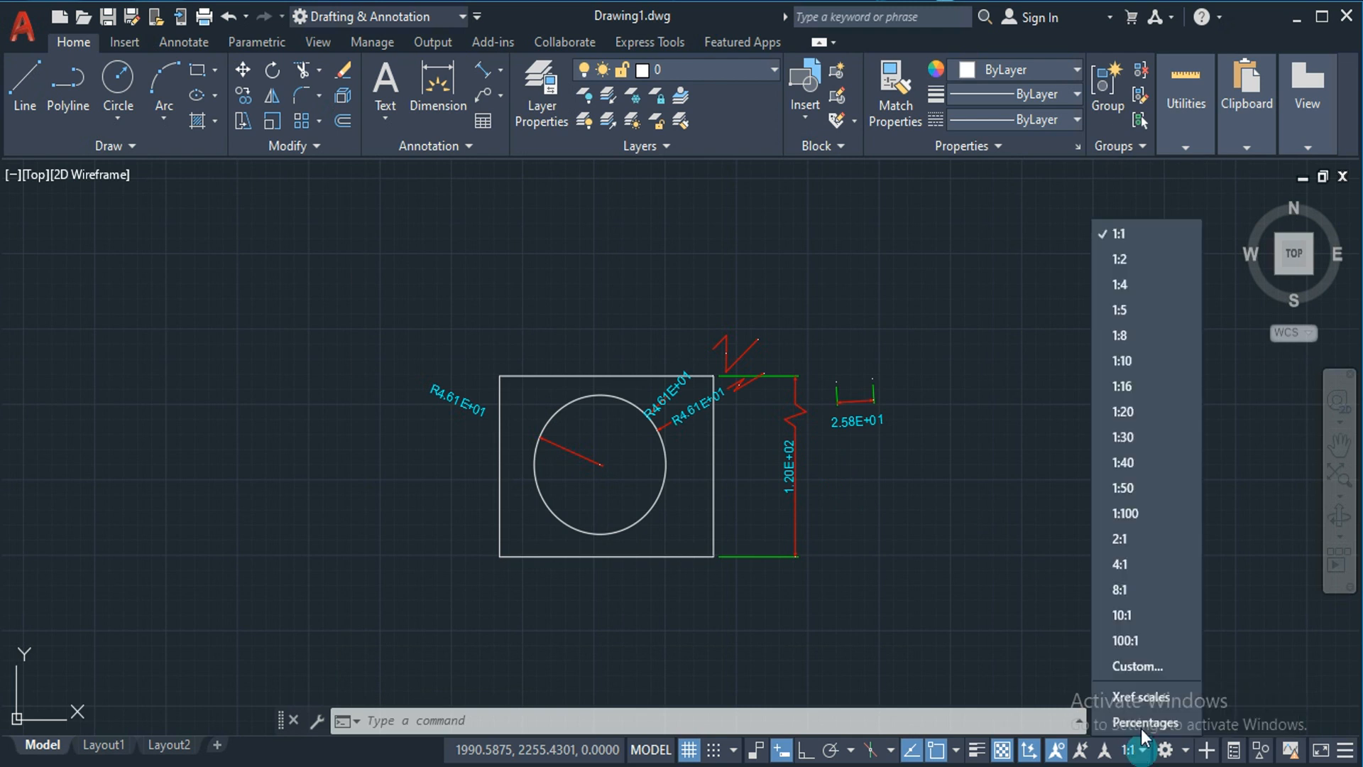
{"action": "left_click", "coordinate": [1150, 253]}
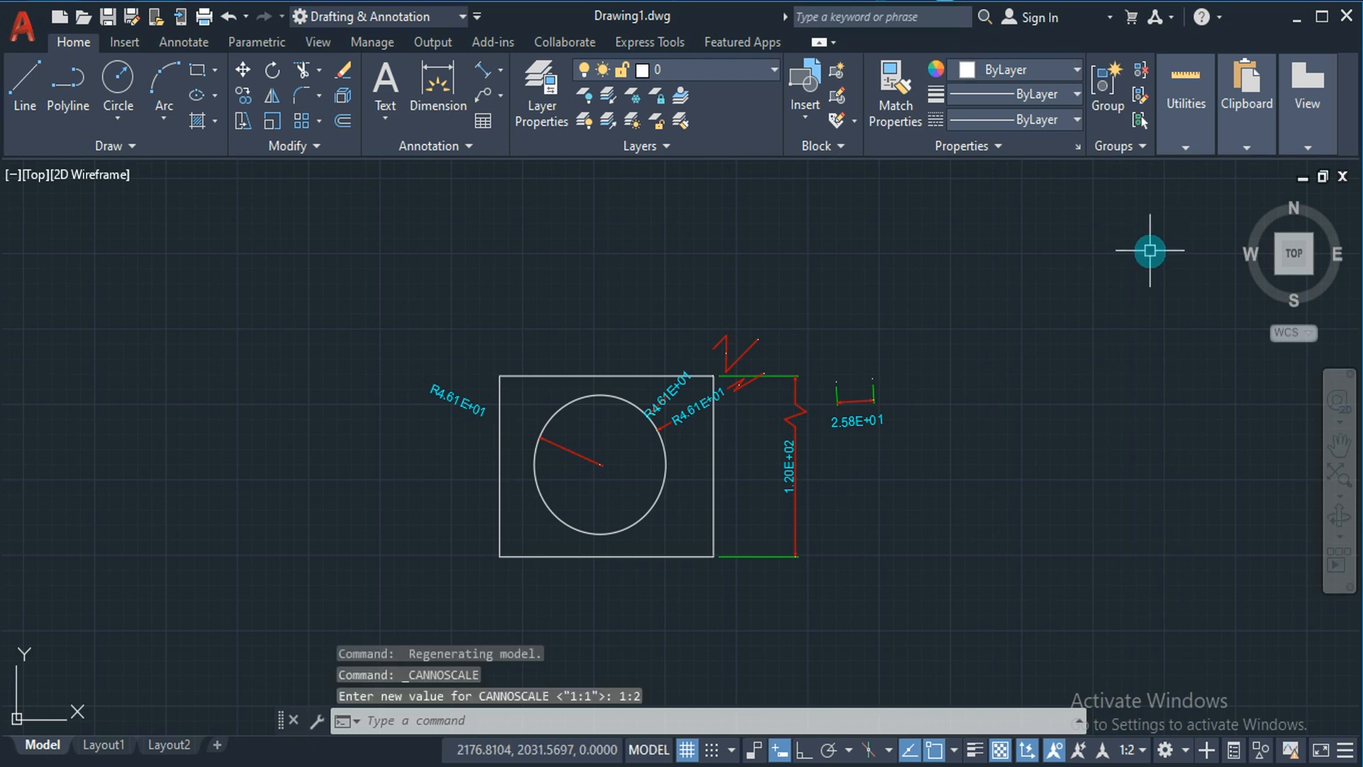
{"action": "left_click", "coordinate": [481, 67]}
{"action": "left_click", "coordinate": [922, 304]}
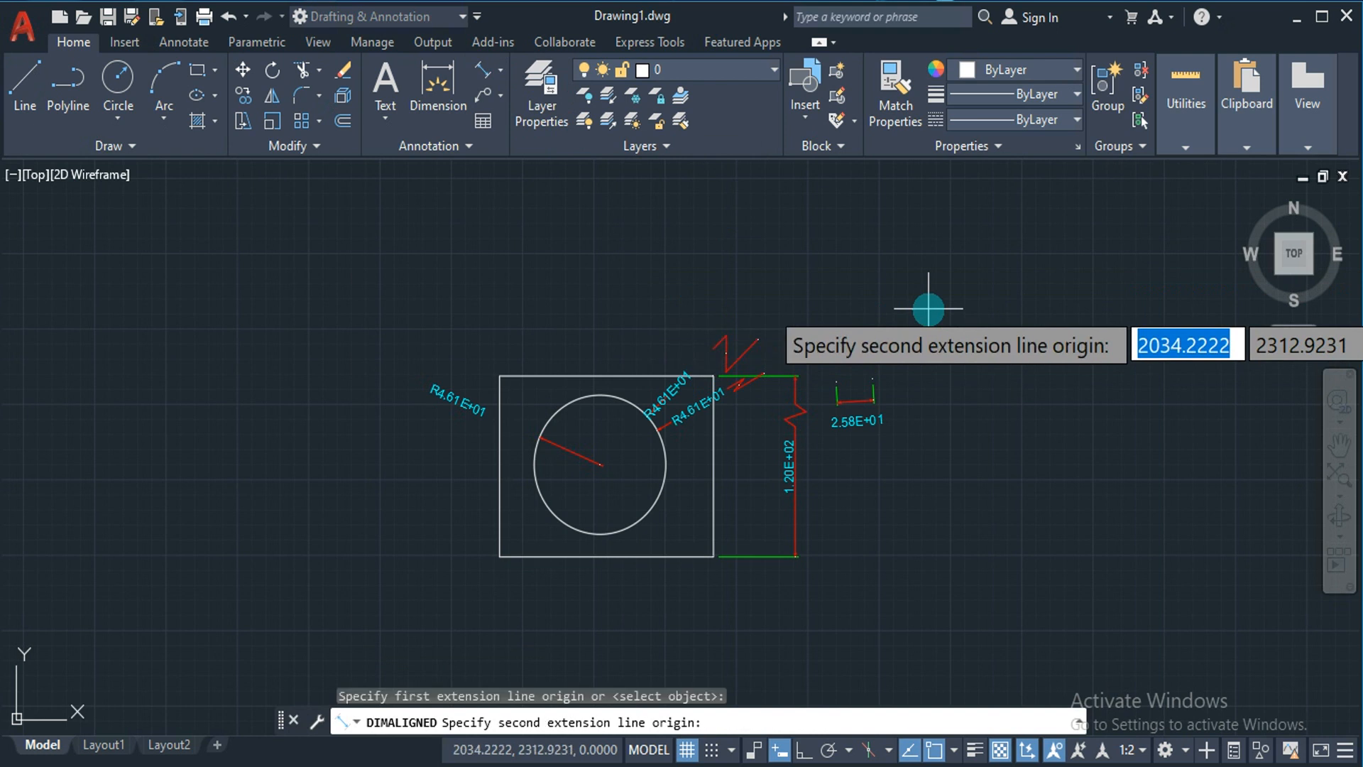
{"action": "left_click", "coordinate": [932, 543]}
{"action": "left_click", "coordinate": [995, 537]}
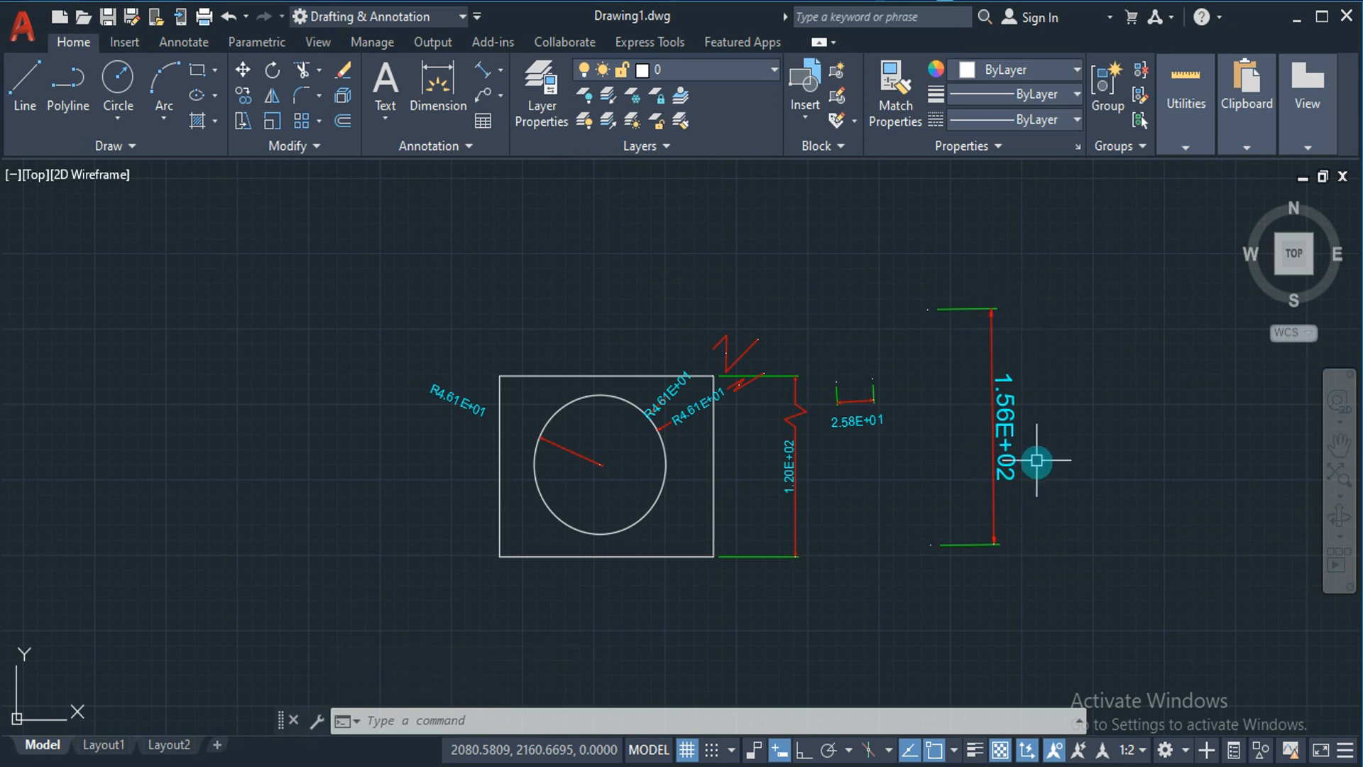
Return the annotation scale to 1:1 and delete the long near-vertical test dimension.
{"action": "left_click", "coordinate": [1130, 749]}
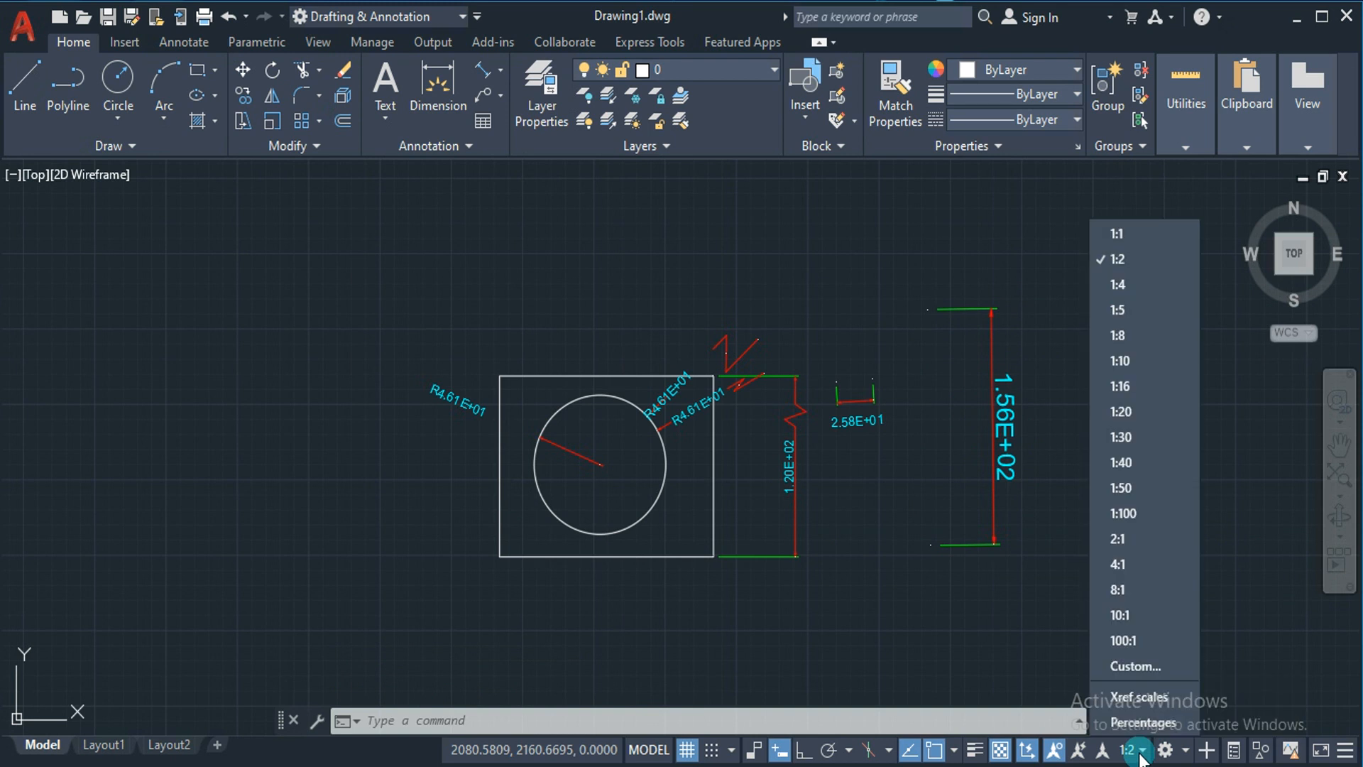
{"action": "left_click", "coordinate": [1113, 240]}
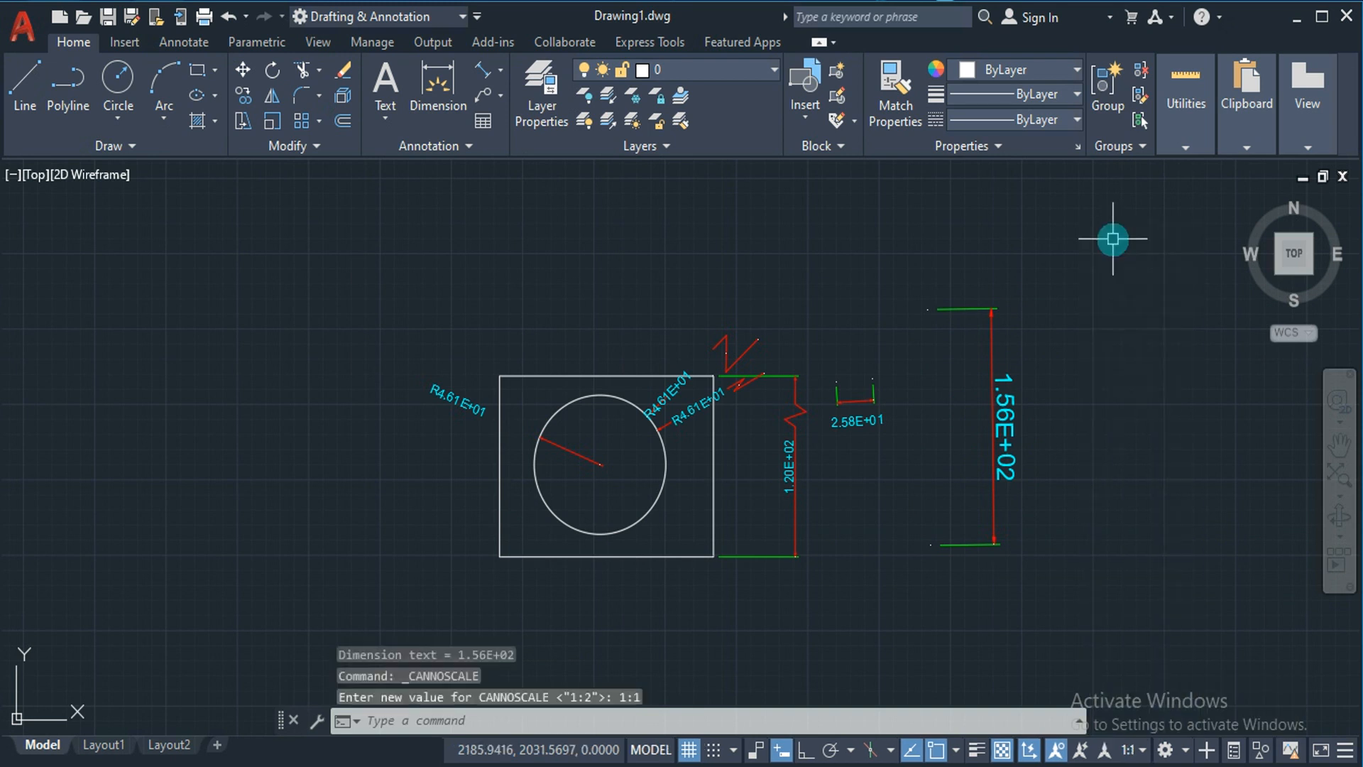
{"action": "left_click", "coordinate": [931, 374]}
{"action": "key", "text": "Delete"}
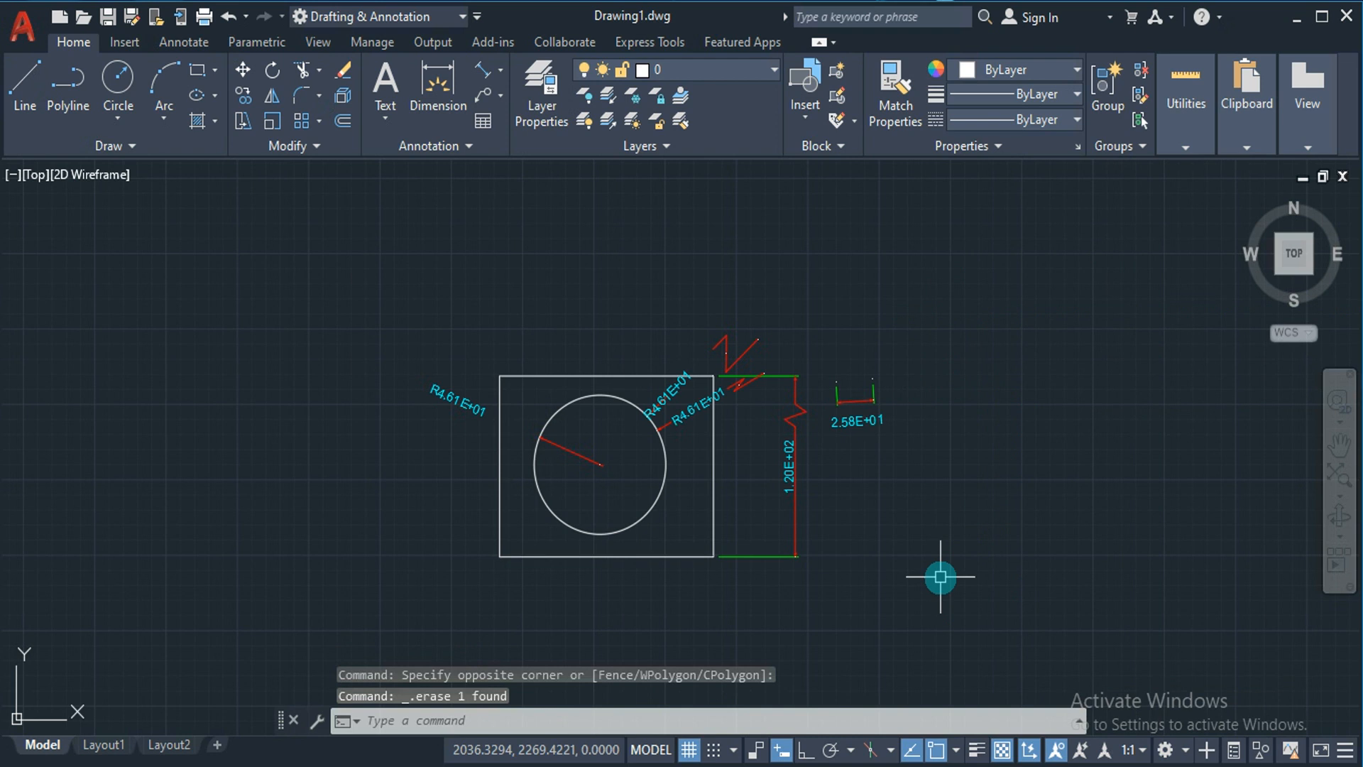
Turn off Annotative for STYLE 1 and set its overall dimension scale to 0.5, keeping text placement without leader.
{"action": "type", "text": "D"}
{"action": "key", "text": "Return"}
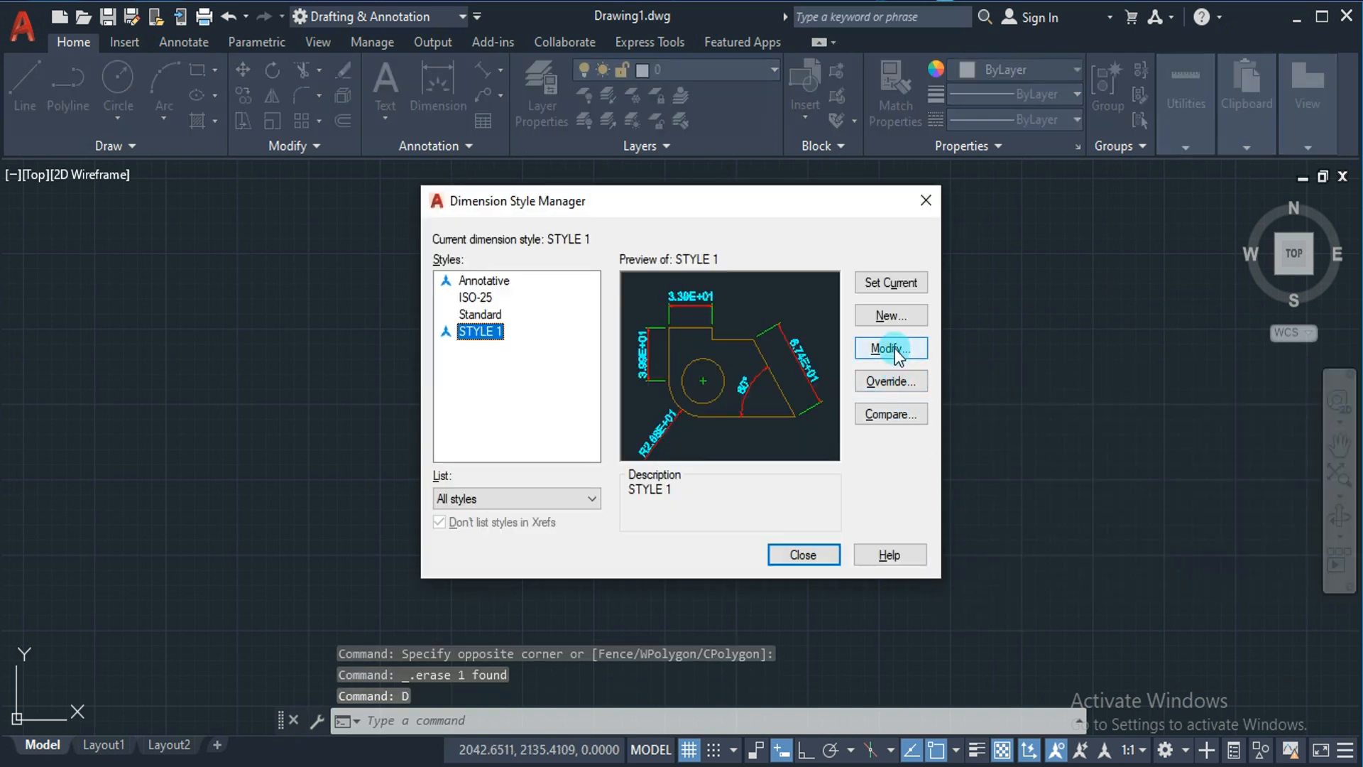
{"action": "left_click", "coordinate": [894, 348]}
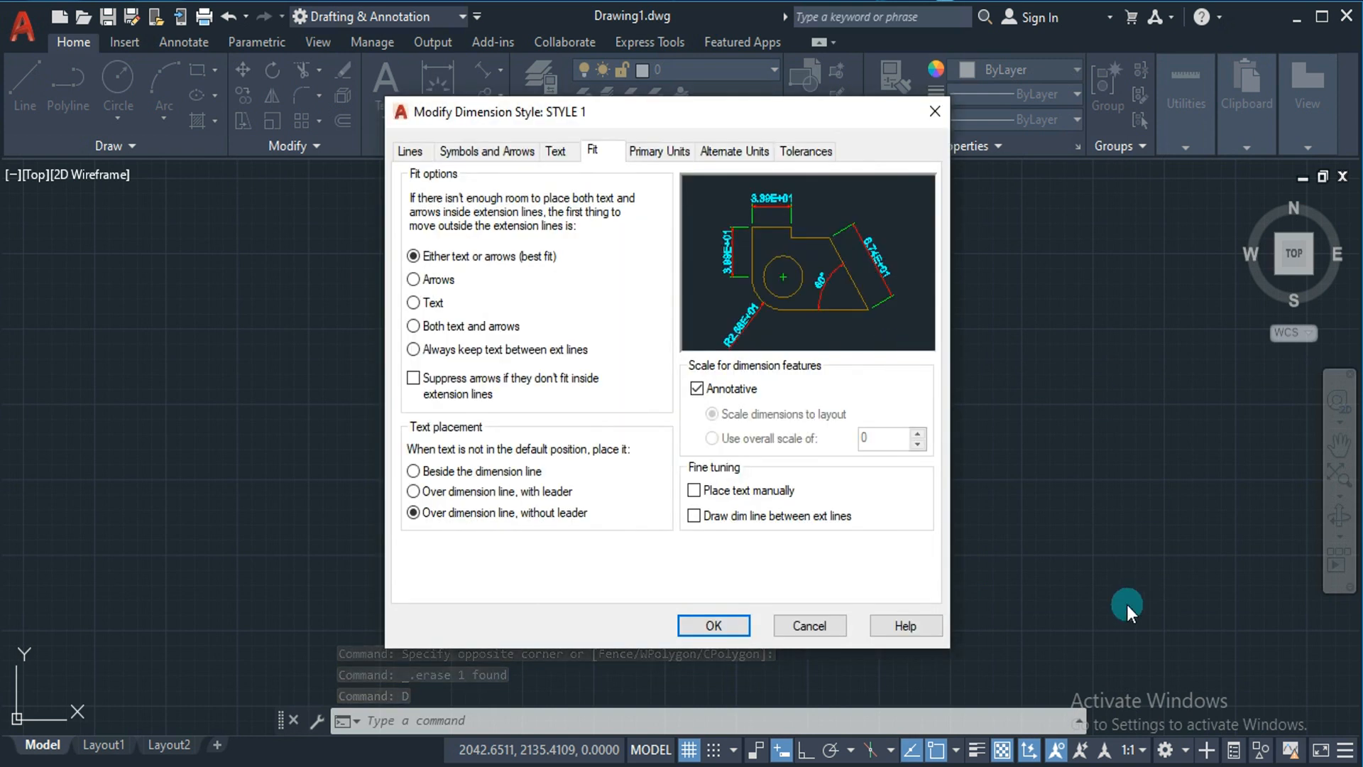
{"action": "left_click", "coordinate": [711, 389]}
{"action": "left_click", "coordinate": [712, 439]}
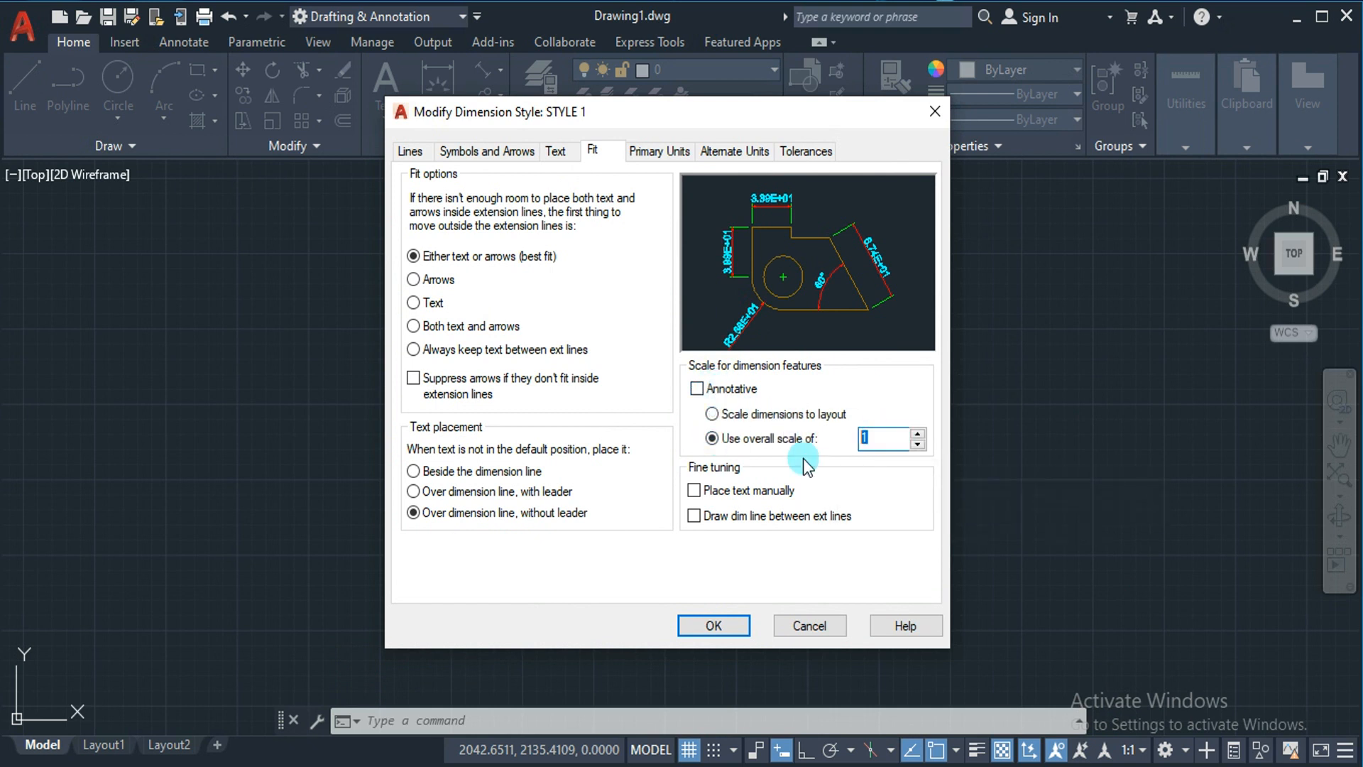
{"action": "type", "text": ".5"}
{"action": "left_click", "coordinate": [513, 472]}
{"action": "left_click", "coordinate": [495, 513]}
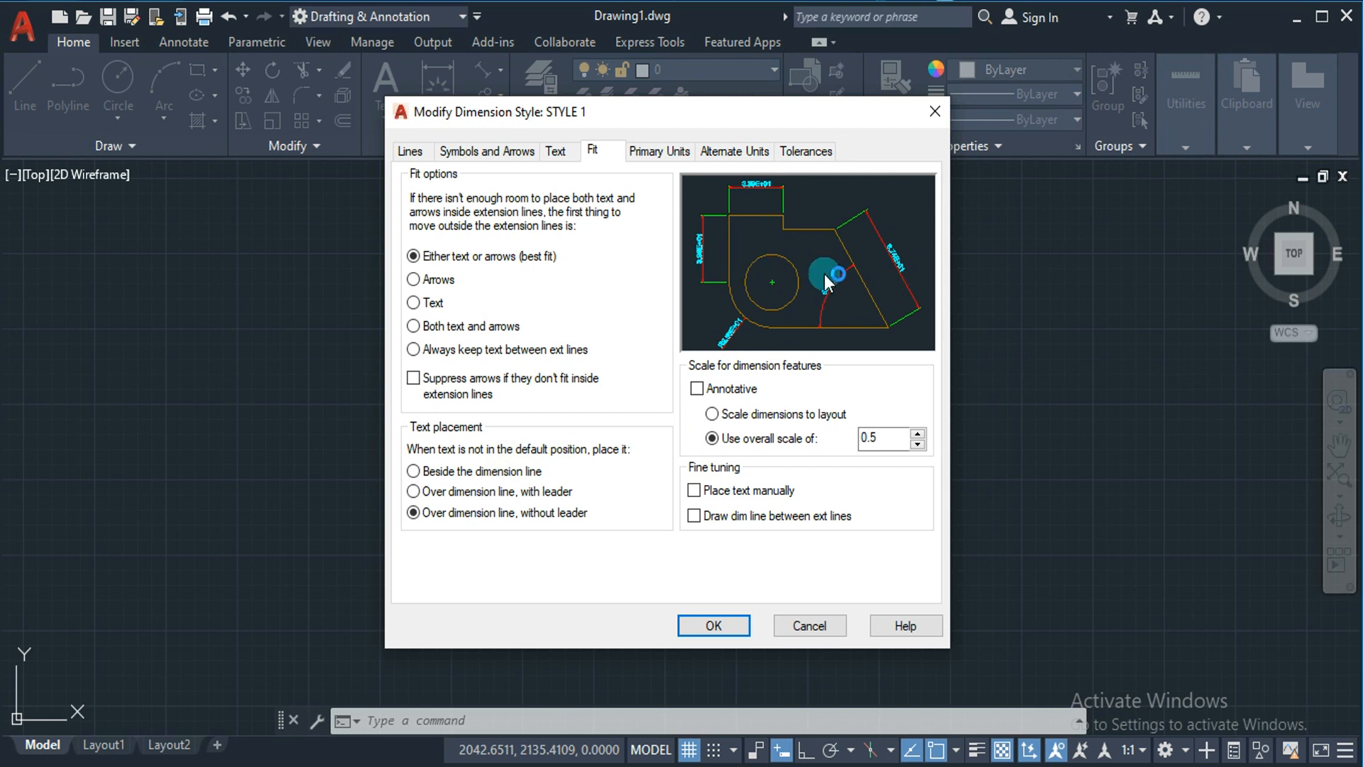
Set the overall dimension scale to 1, try scaling dimensions to layout, and return to using the overall scale.
{"action": "double_click", "coordinate": [880, 438]}
{"action": "type", "text": "1"}
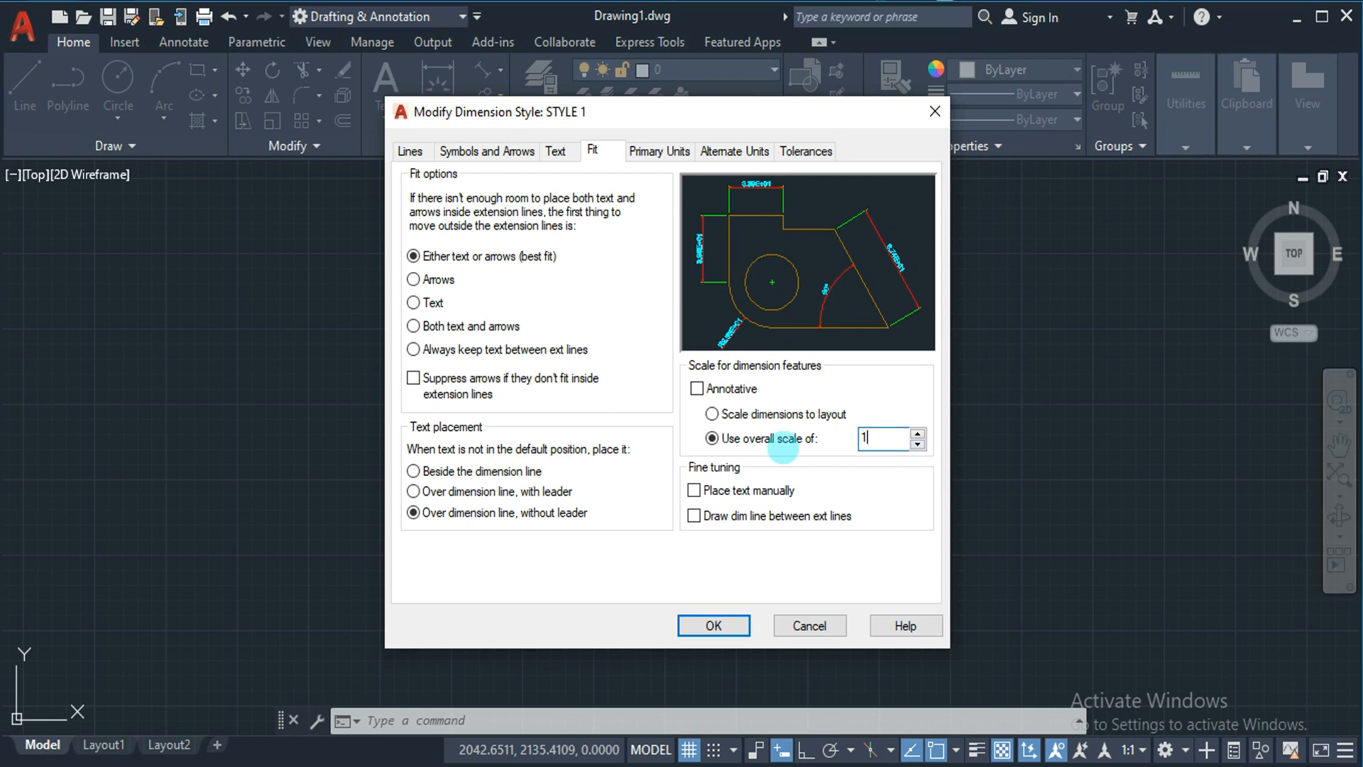
{"action": "left_click", "coordinate": [727, 418]}
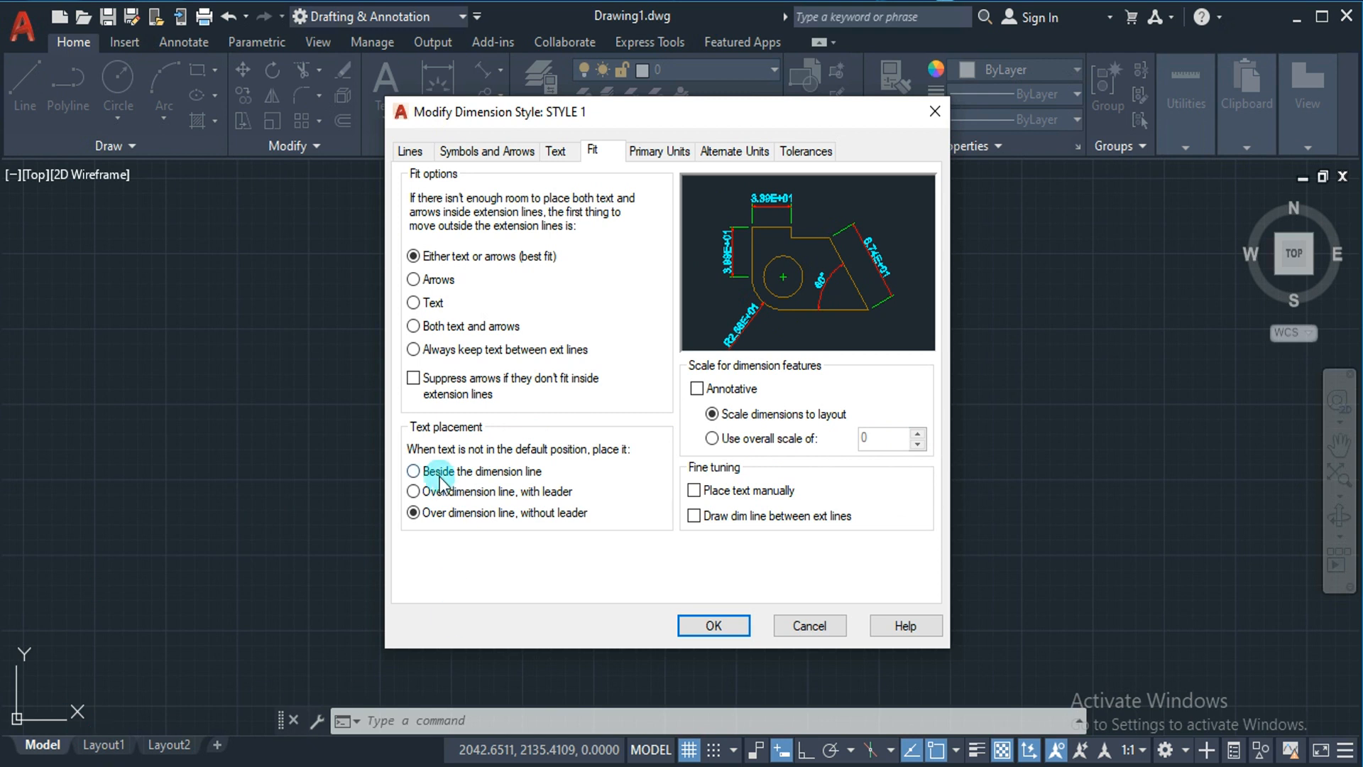
{"action": "left_click", "coordinate": [732, 439]}
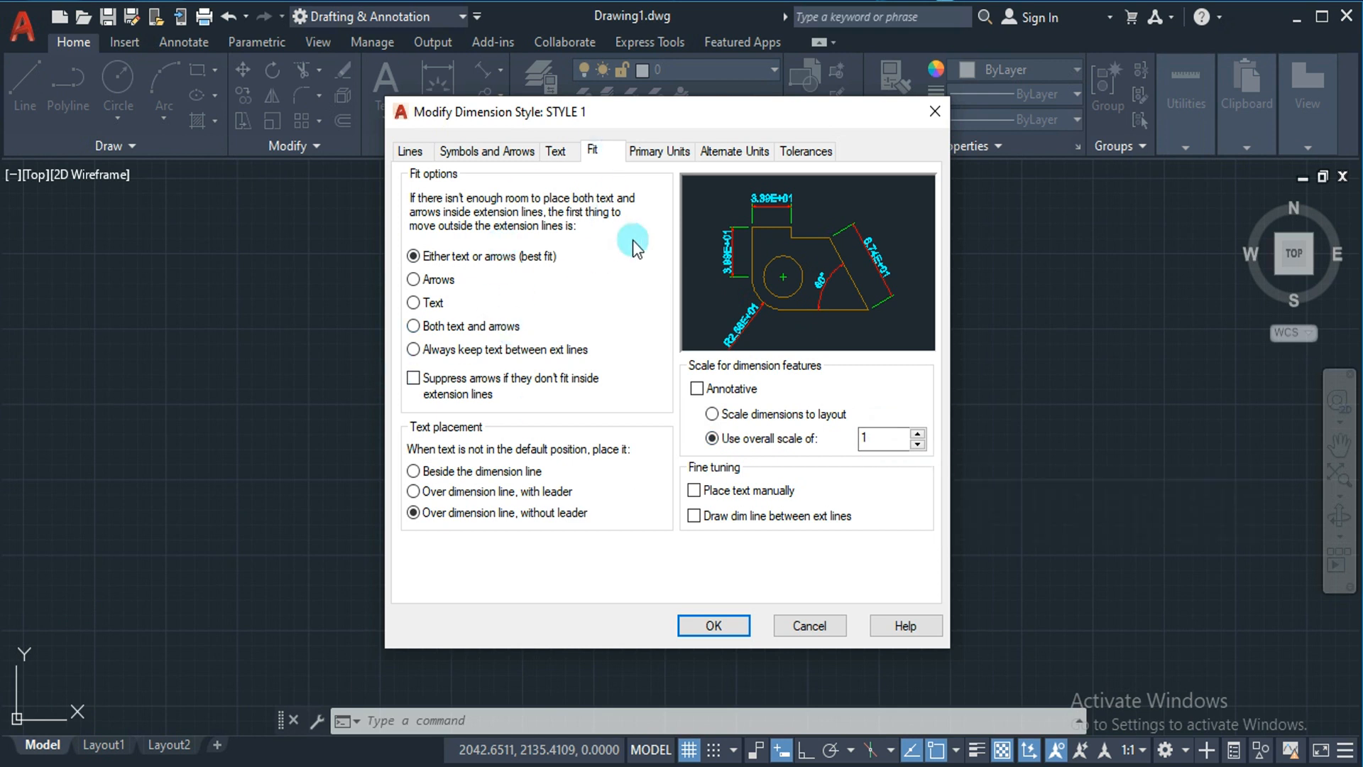
Try the Decimal and Engineering unit formats for STYLE 1's linear dimensions in the primary units.
{"action": "left_click", "coordinate": [658, 151]}
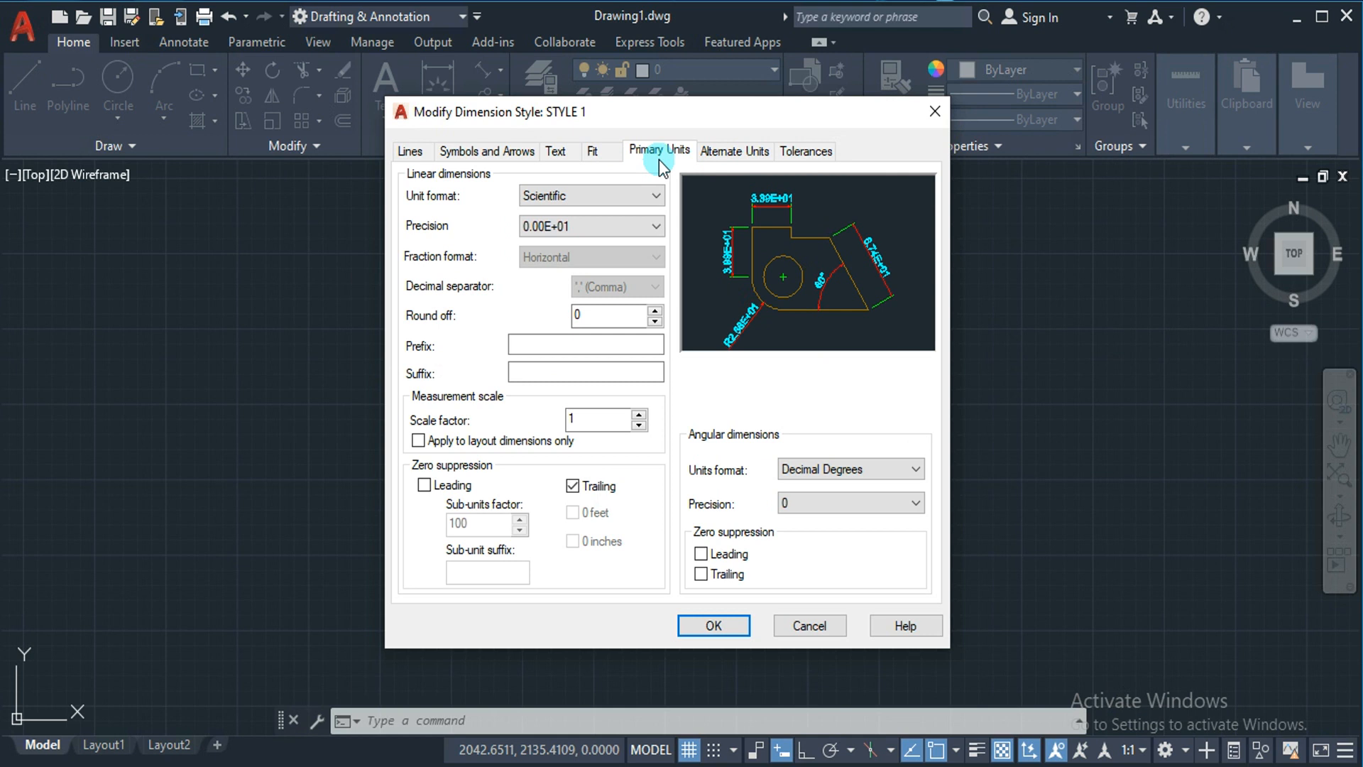
{"action": "left_click", "coordinate": [589, 197]}
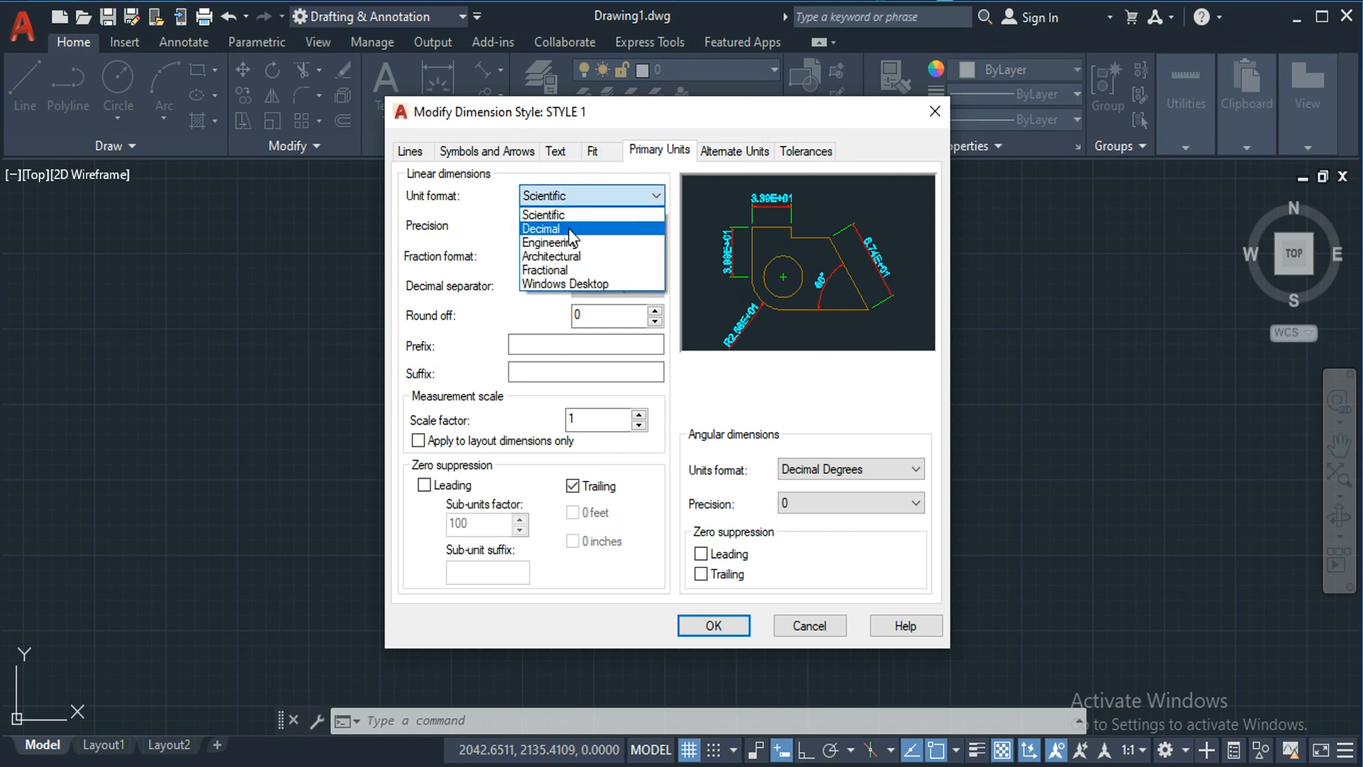
{"action": "left_click", "coordinate": [570, 229]}
{"action": "left_click", "coordinate": [589, 198]}
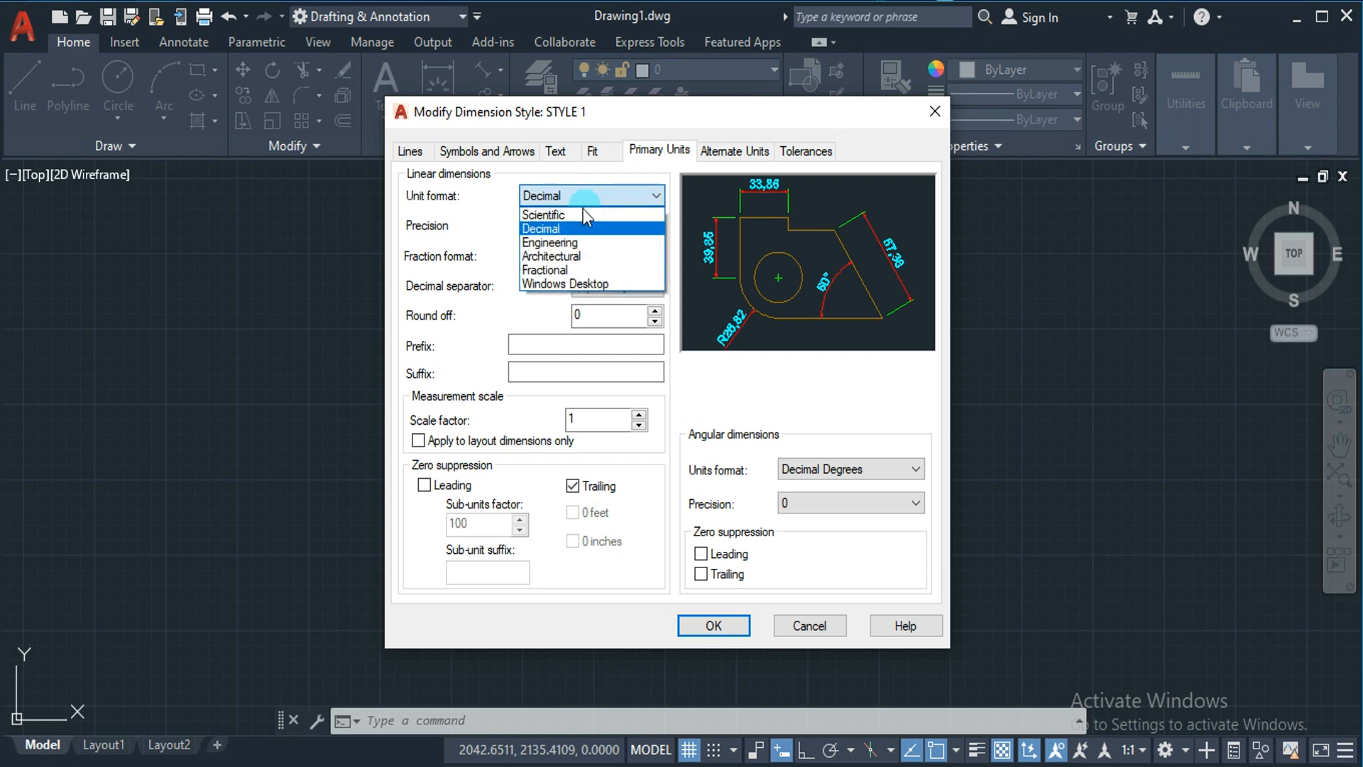
{"action": "left_click", "coordinate": [566, 239]}
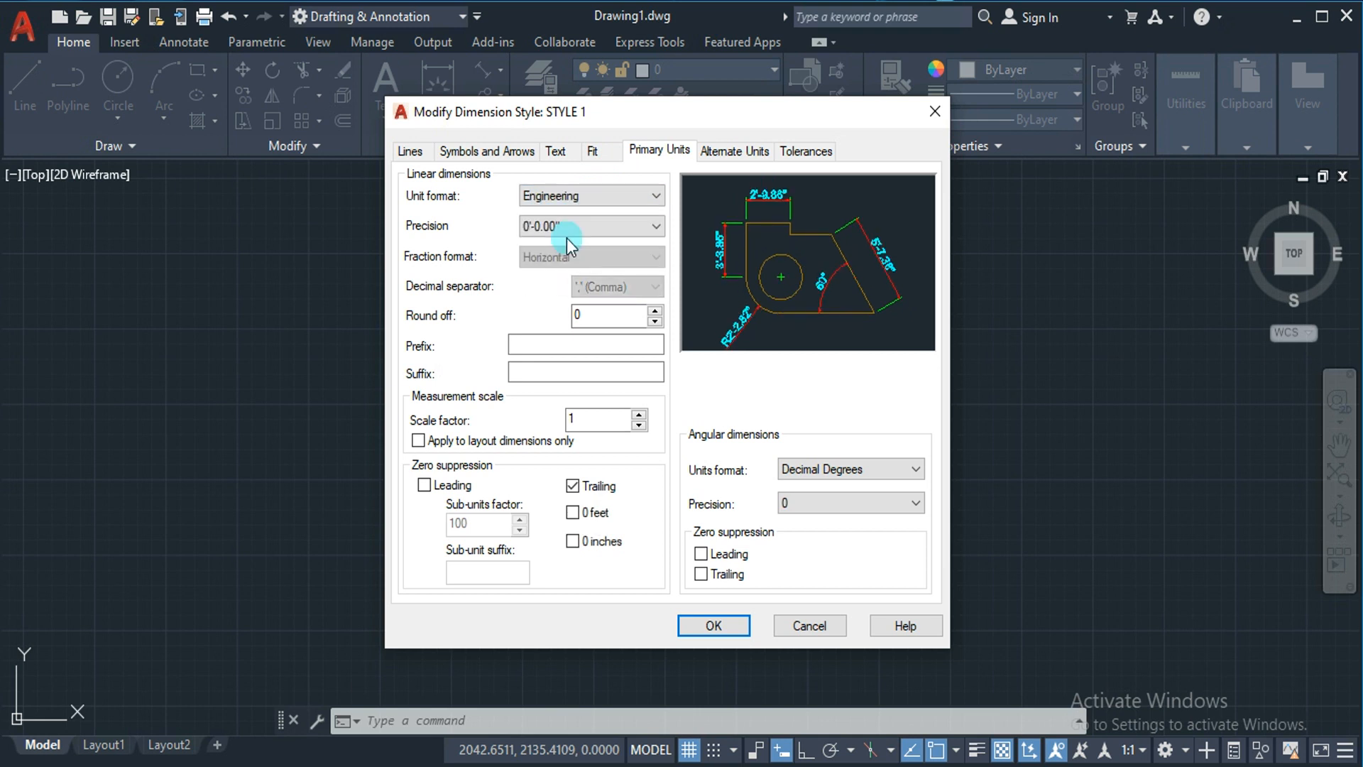
{"action": "left_click_drag", "start_coordinate": [756, 119], "coordinate": [765, 148]}
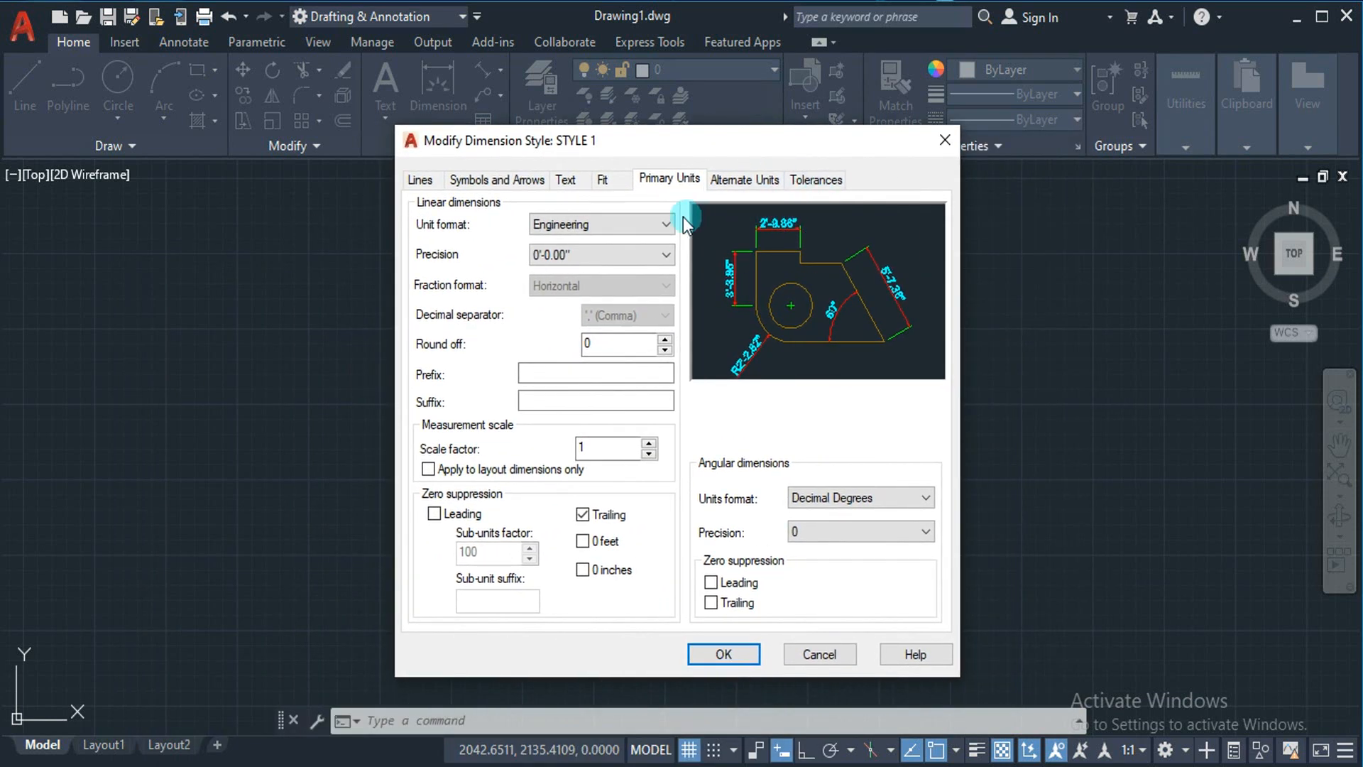
Compare the Architectural and Engineering unit formats for the linear dimensions, ending with Architectural selected.
{"action": "left_click", "coordinate": [653, 224]}
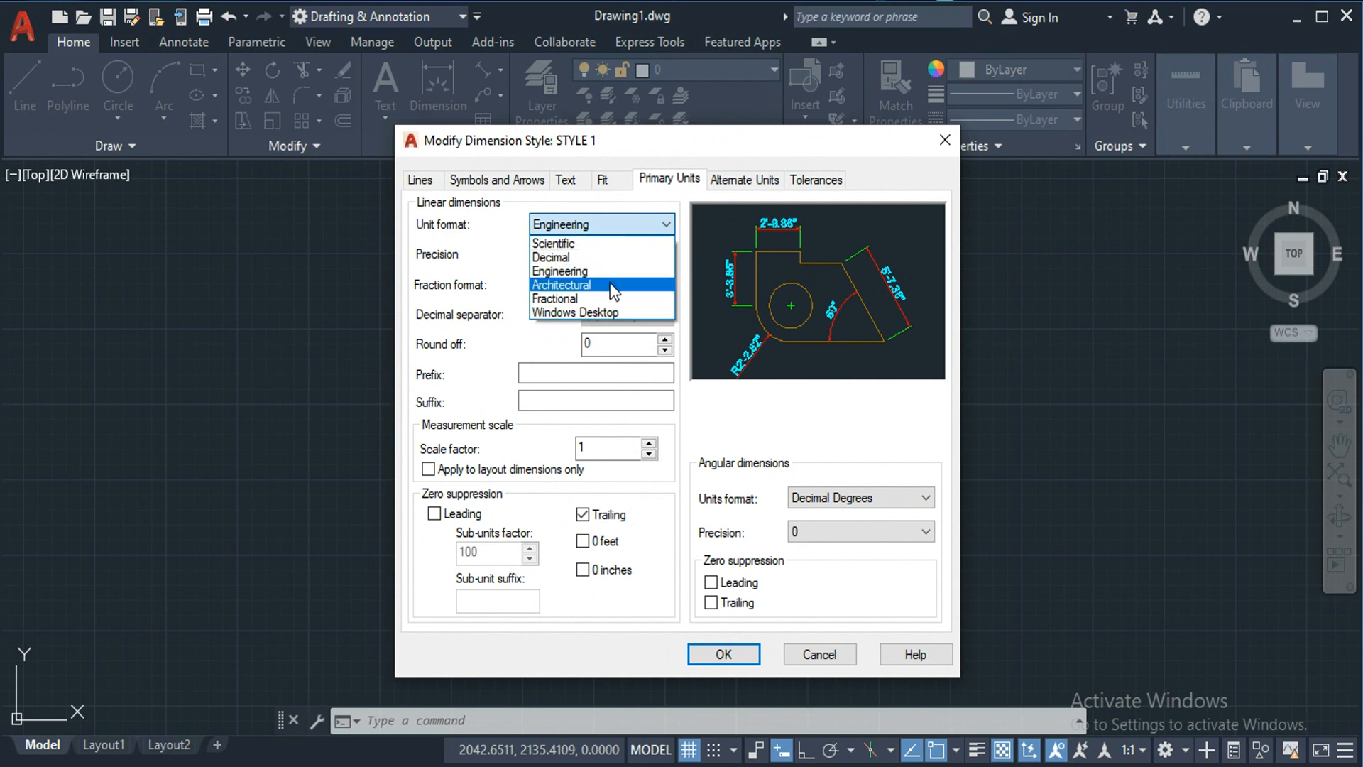
{"action": "left_click", "coordinate": [611, 284]}
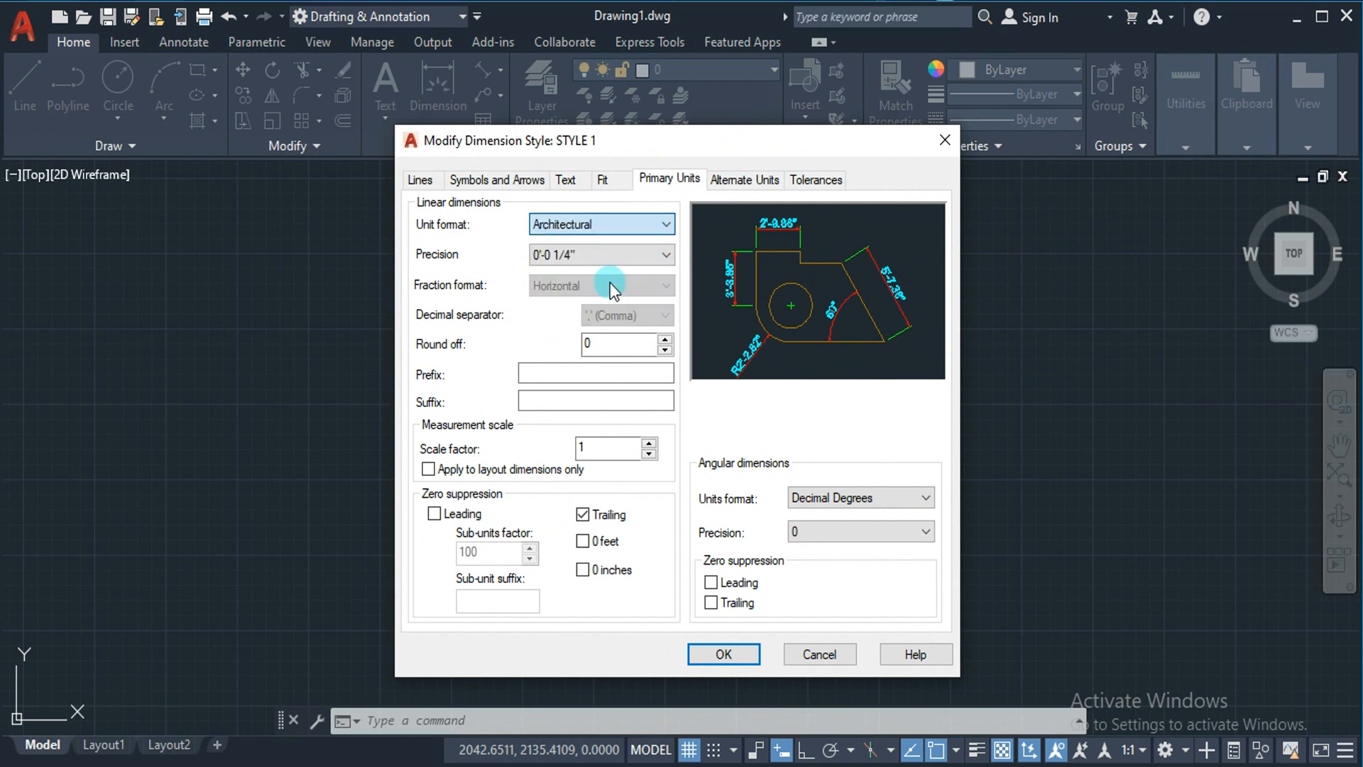
{"action": "left_click", "coordinate": [645, 223]}
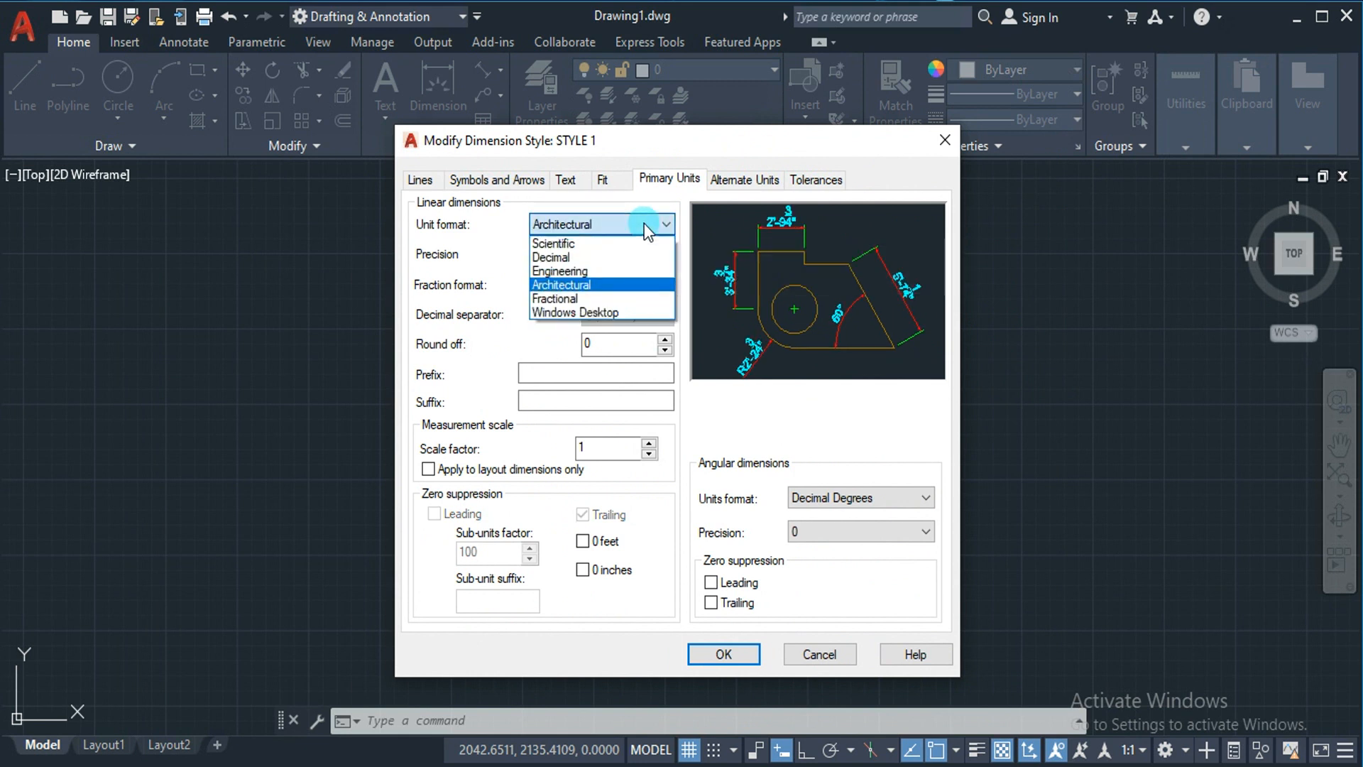
{"action": "left_click", "coordinate": [574, 271]}
{"action": "left_click", "coordinate": [573, 227]}
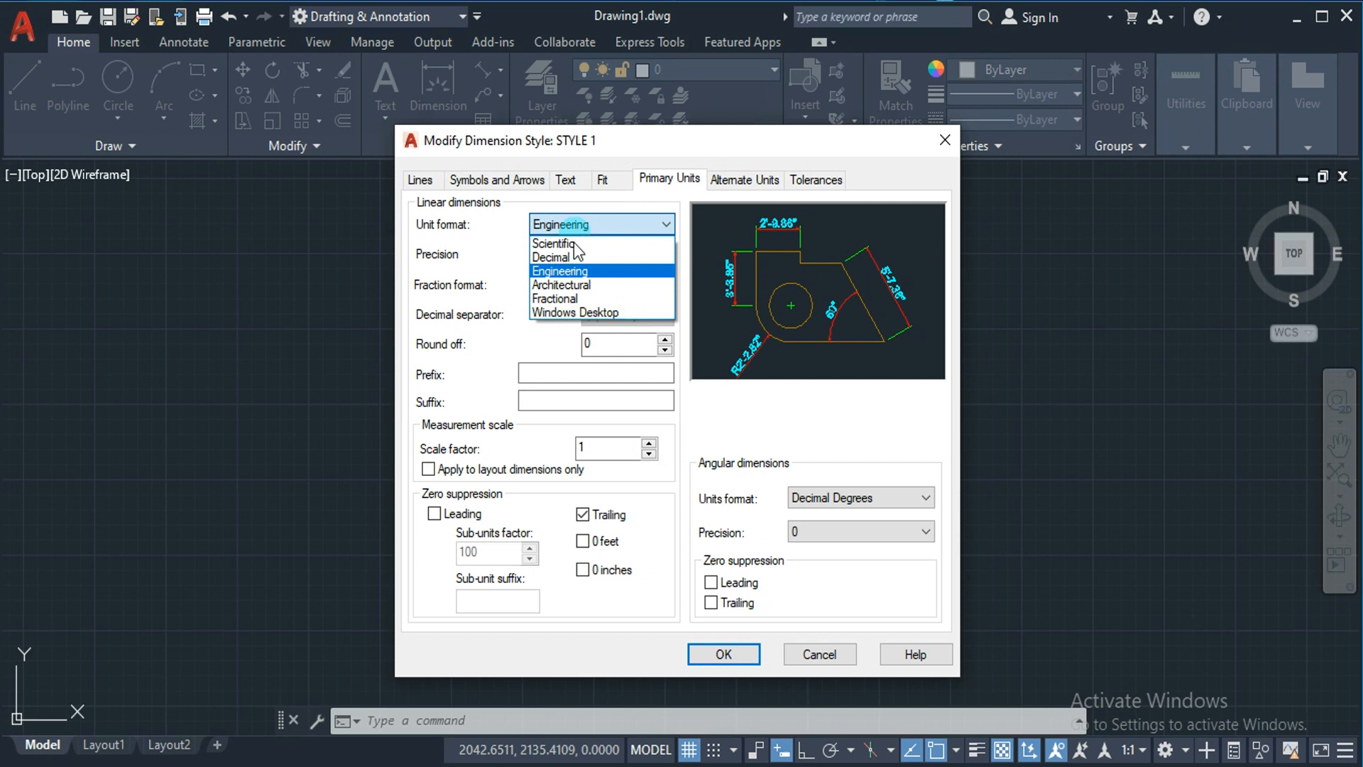
{"action": "left_click", "coordinate": [569, 283]}
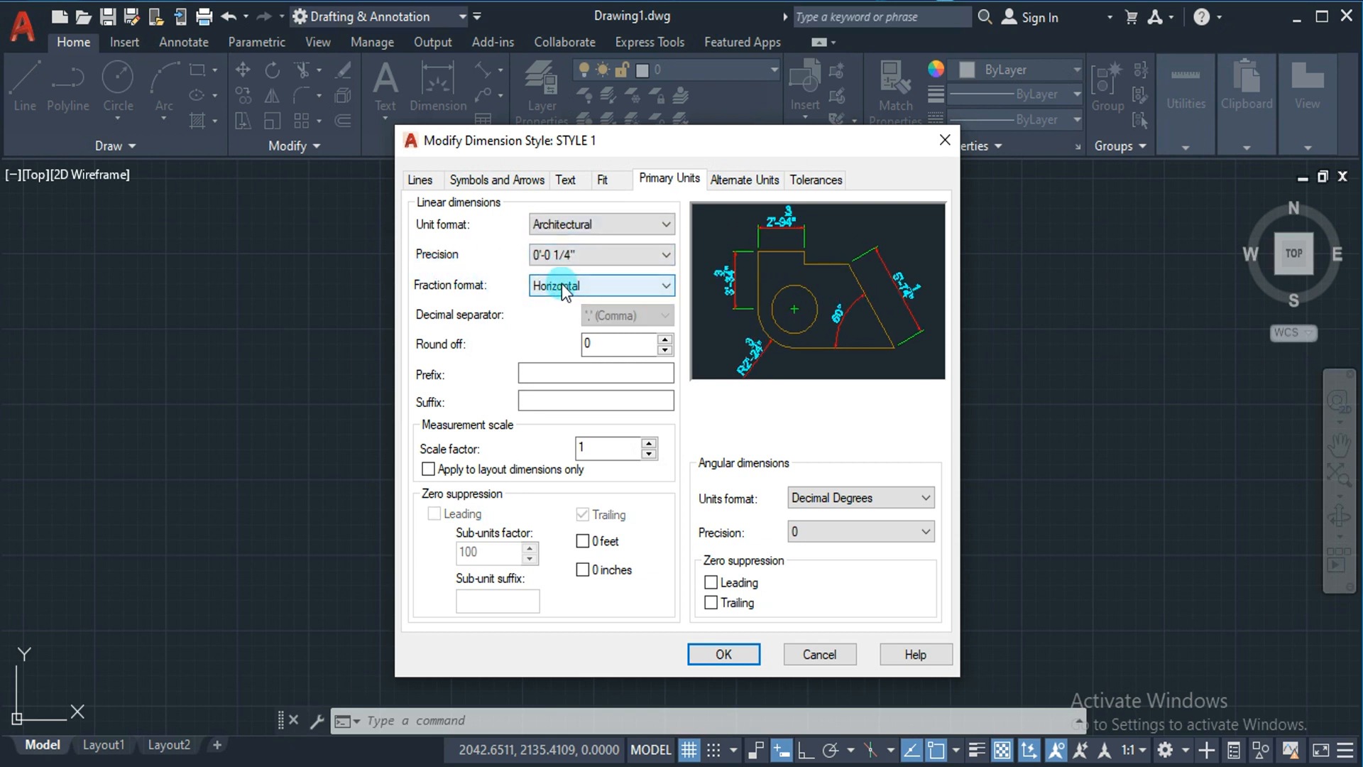
Try the Diagonal fraction format for the architectural dimensions, and set the fraction format to Not Stacked.
{"action": "left_click", "coordinate": [560, 285]}
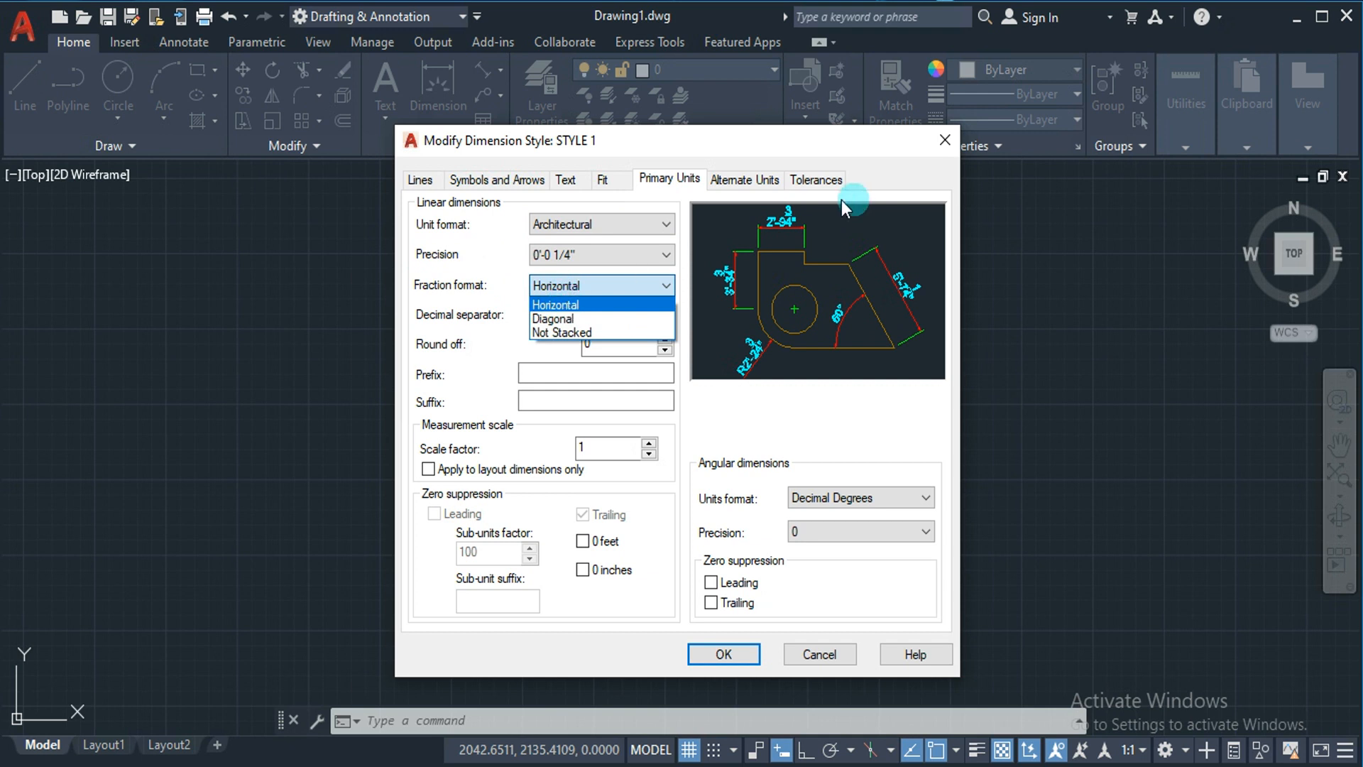
{"action": "left_click", "coordinate": [597, 318]}
{"action": "left_click", "coordinate": [783, 233]}
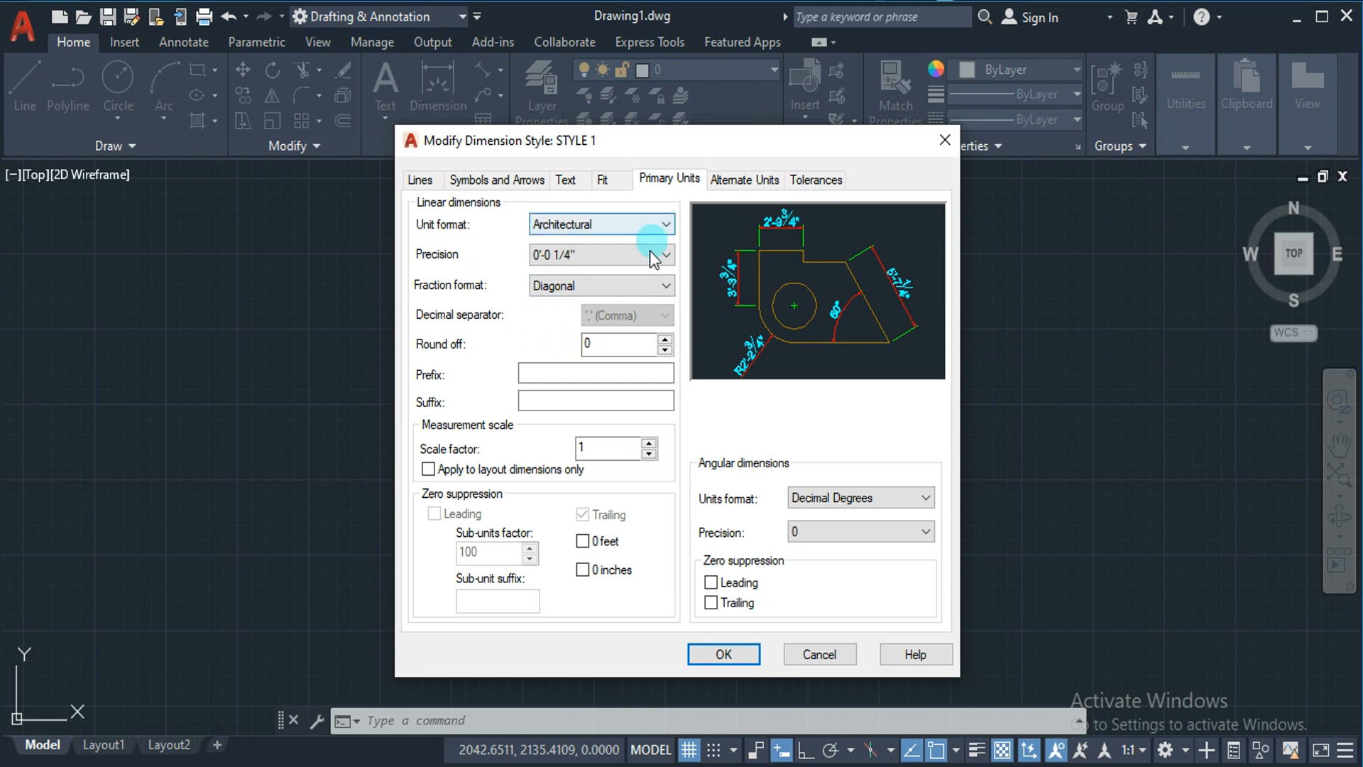
{"action": "left_click", "coordinate": [628, 287]}
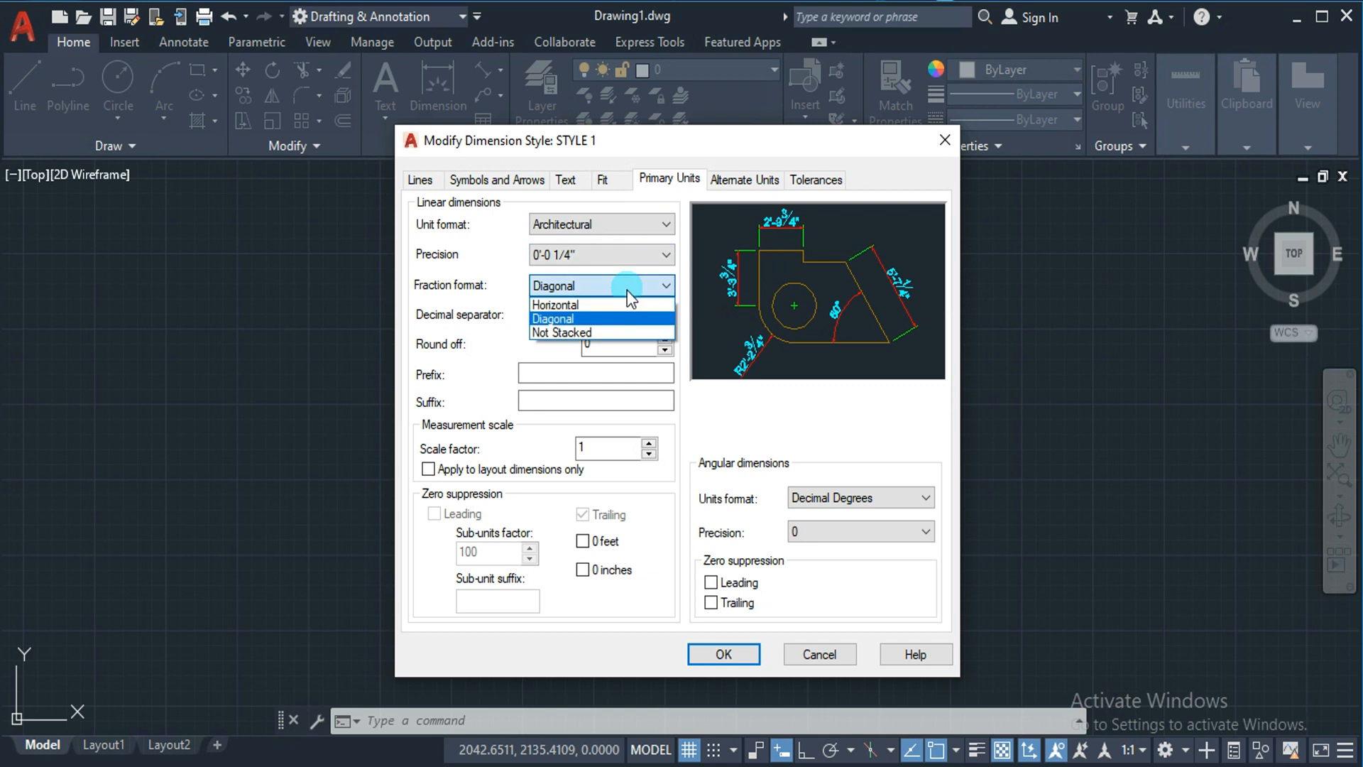
{"action": "left_click", "coordinate": [620, 330]}
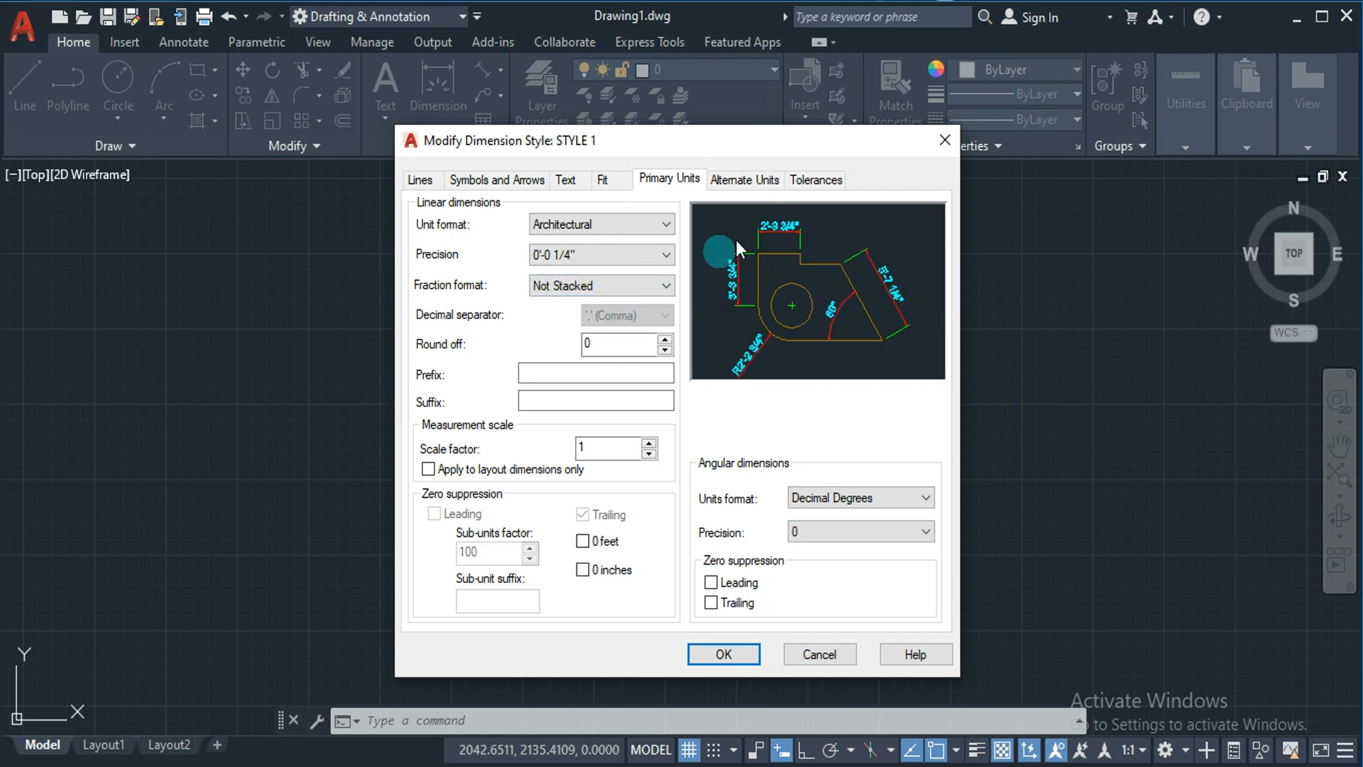
{"action": "left_click", "coordinate": [763, 253]}
Set the linear unit format to Decimal and the decimal separator to Period after trying Comma and Space.
{"action": "left_click", "coordinate": [578, 225]}
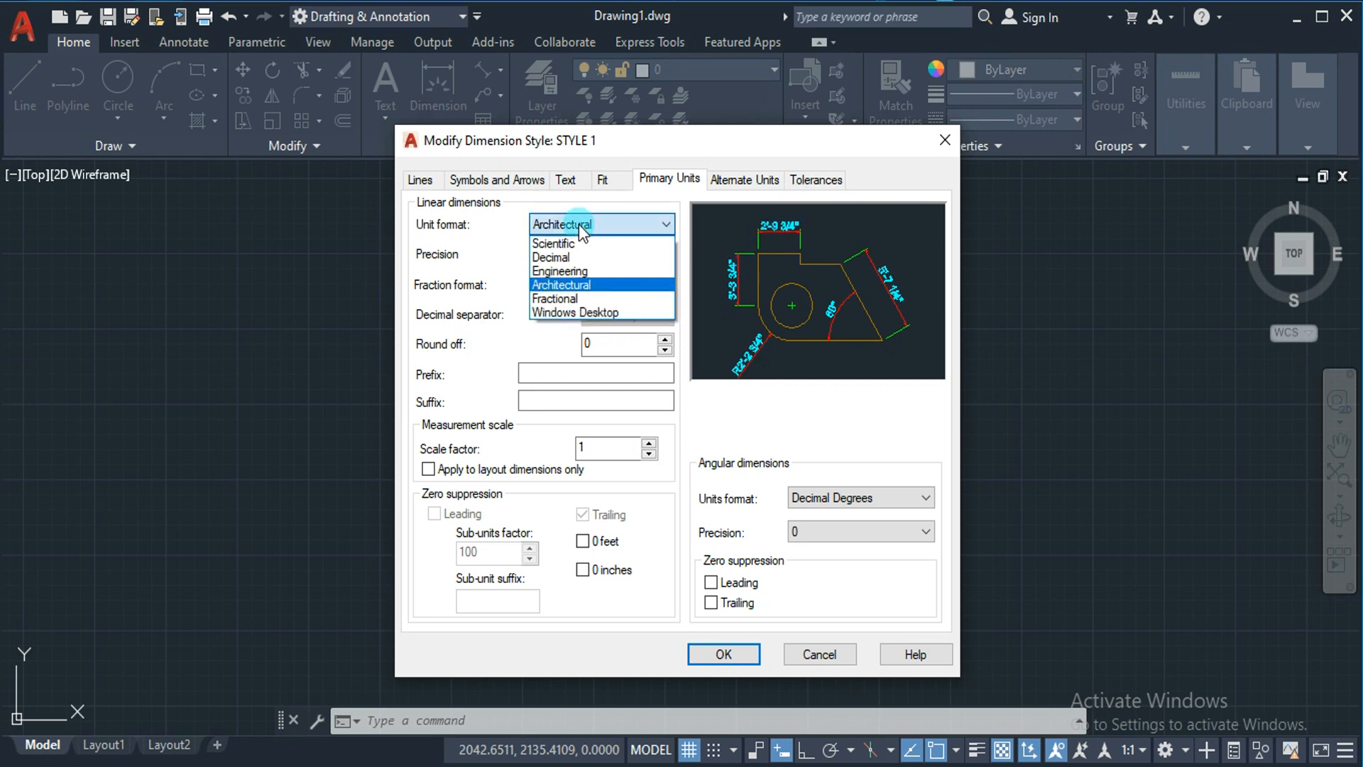
{"action": "left_click", "coordinate": [561, 257]}
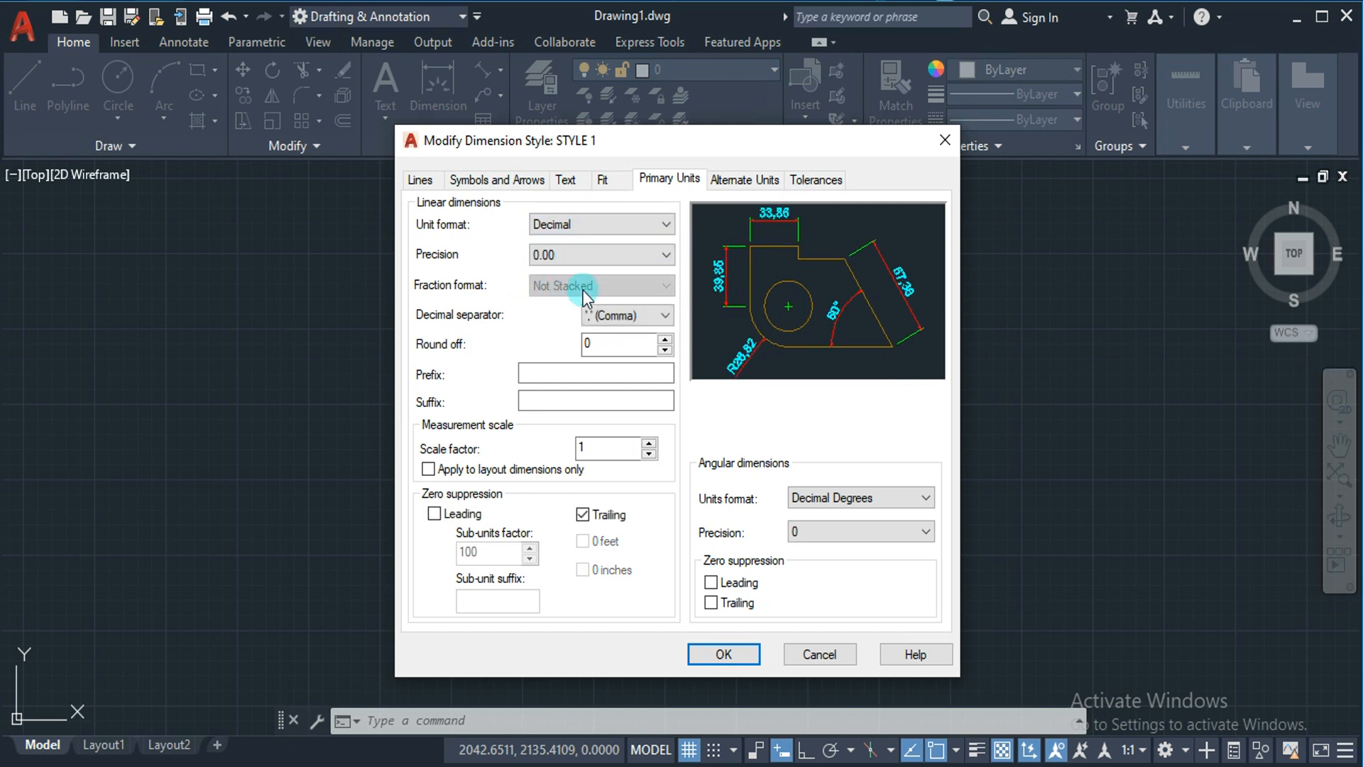
{"action": "left_click", "coordinate": [632, 316]}
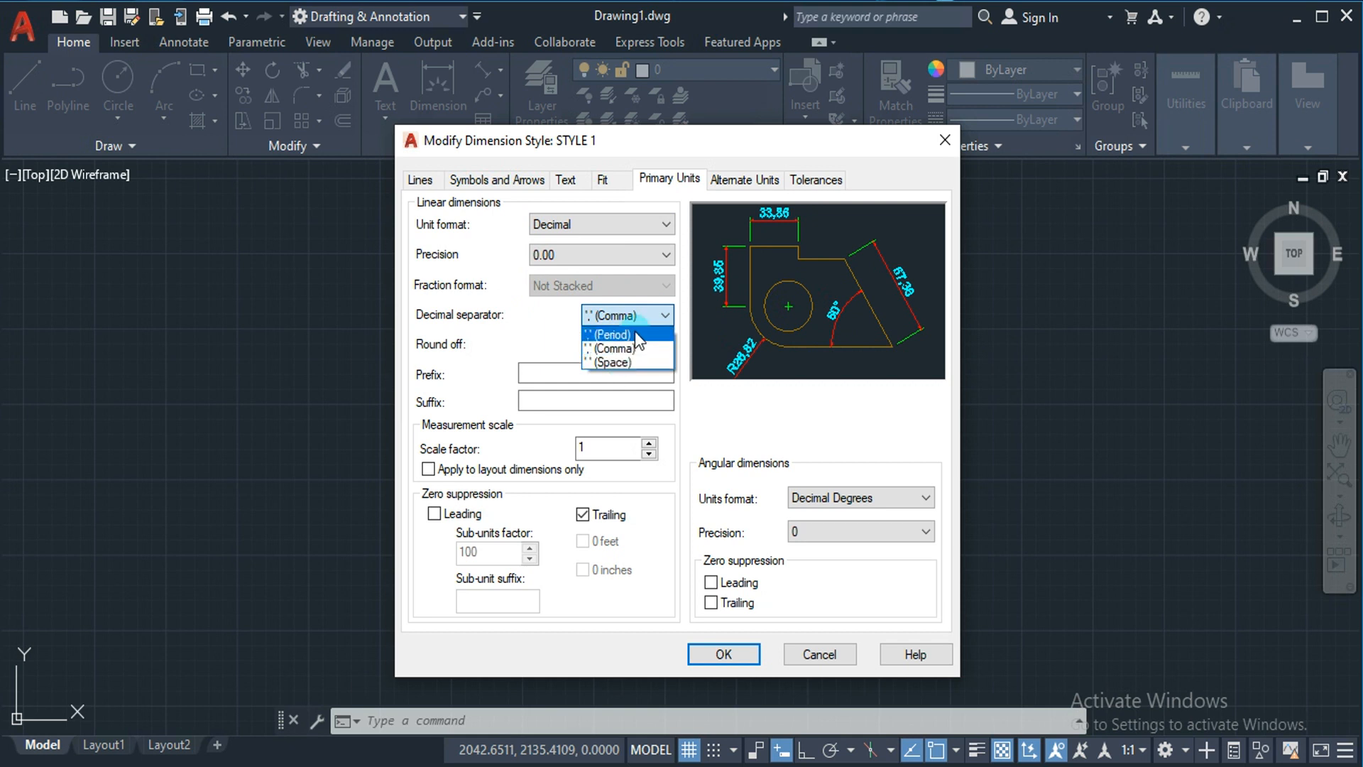
{"action": "left_click", "coordinate": [635, 333]}
{"action": "left_click", "coordinate": [632, 321]}
{"action": "left_click", "coordinate": [620, 348]}
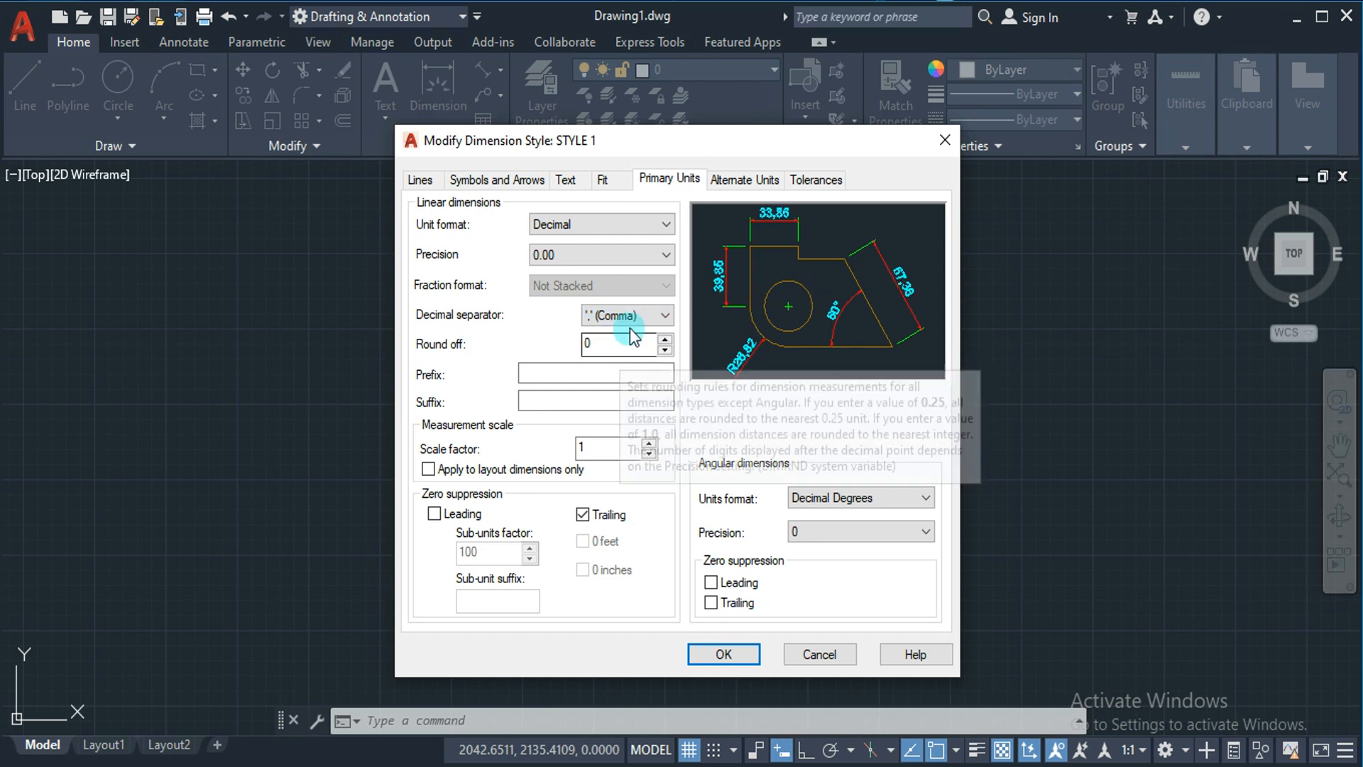
{"action": "left_click", "coordinate": [635, 316]}
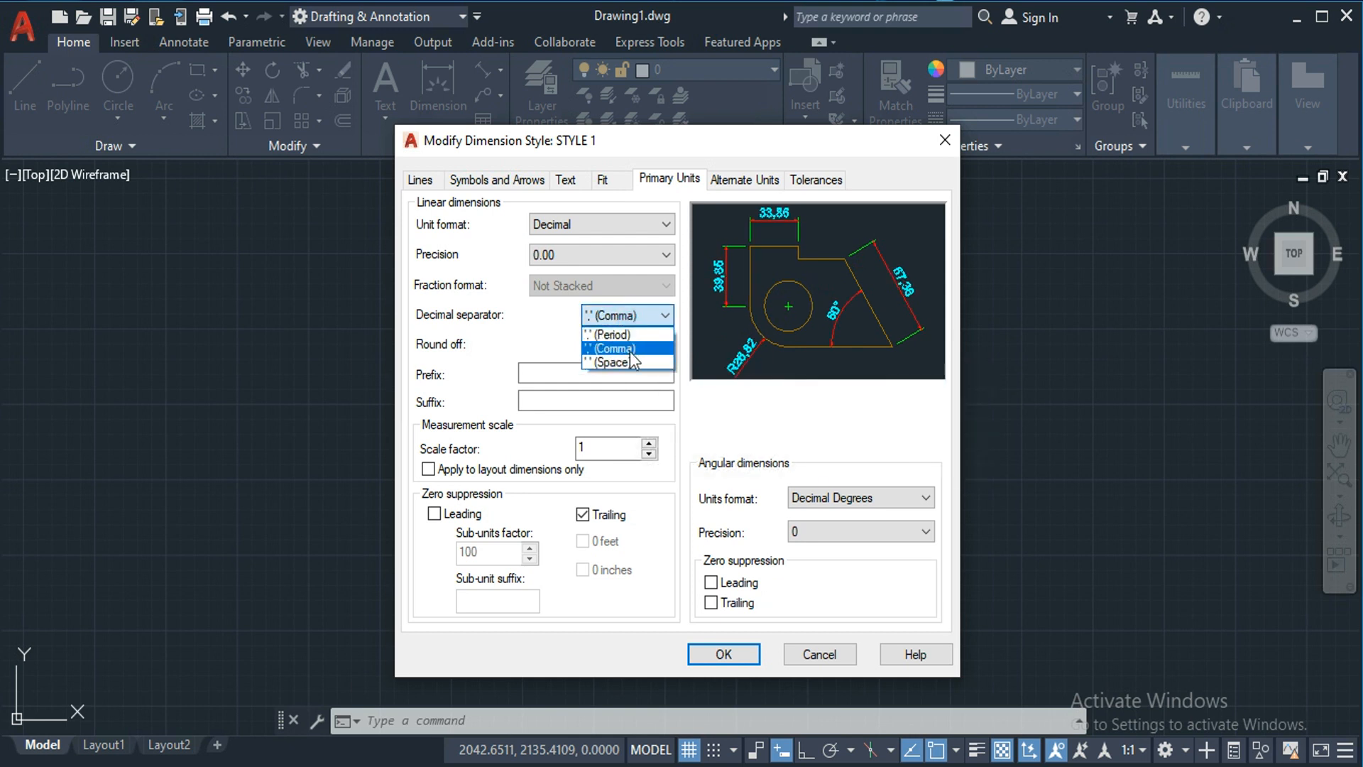
{"action": "left_click", "coordinate": [628, 361]}
{"action": "left_click", "coordinate": [636, 321]}
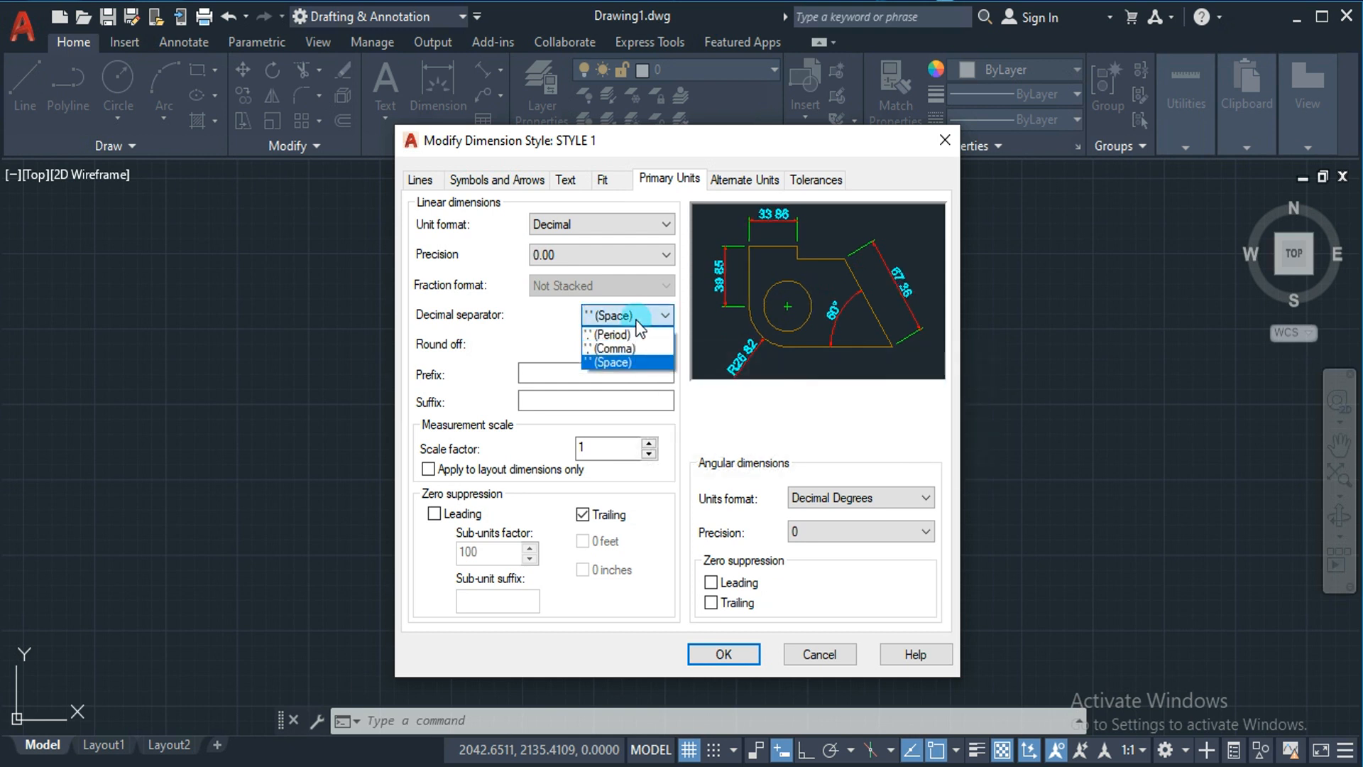
{"action": "left_click", "coordinate": [628, 335]}
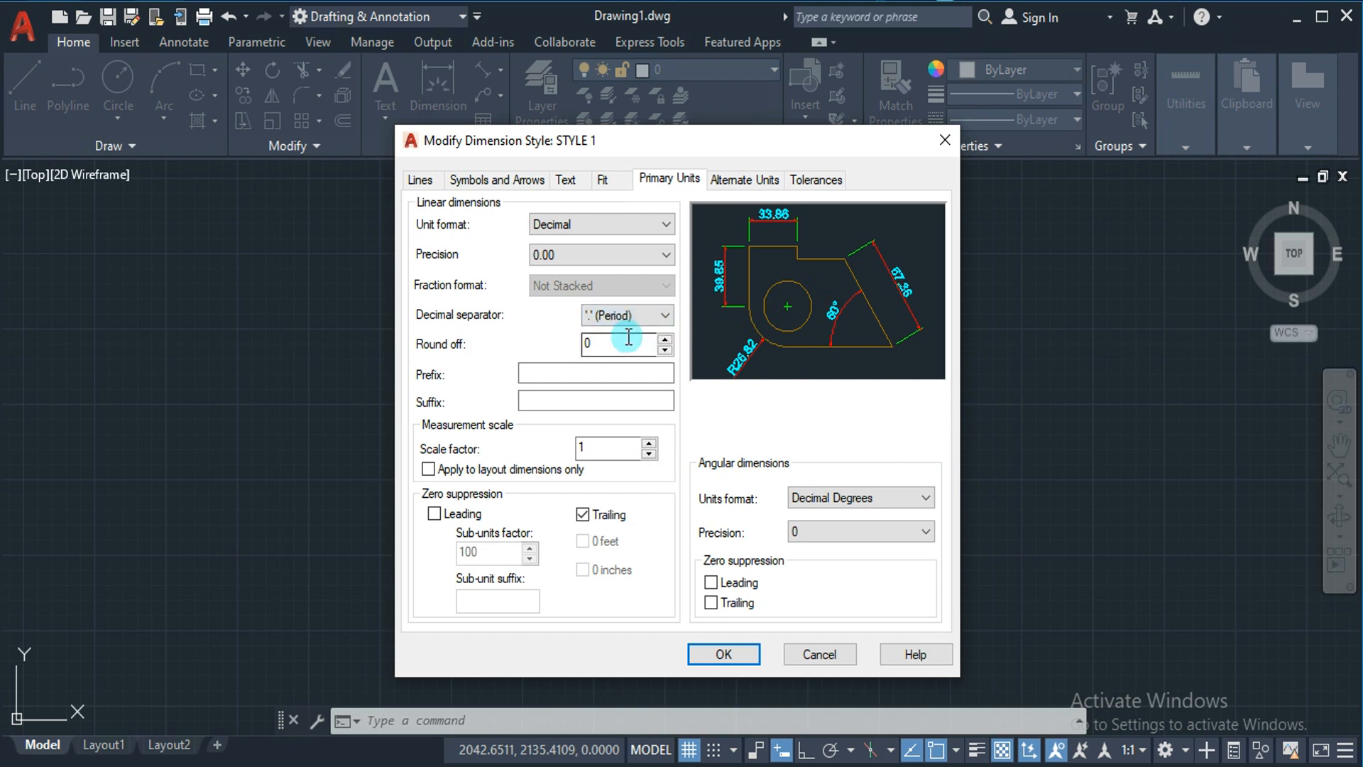
Try a linear precision of 0, set it to 0.0000, and apply the changes to STYLE 1.
{"action": "left_click", "coordinate": [574, 257]}
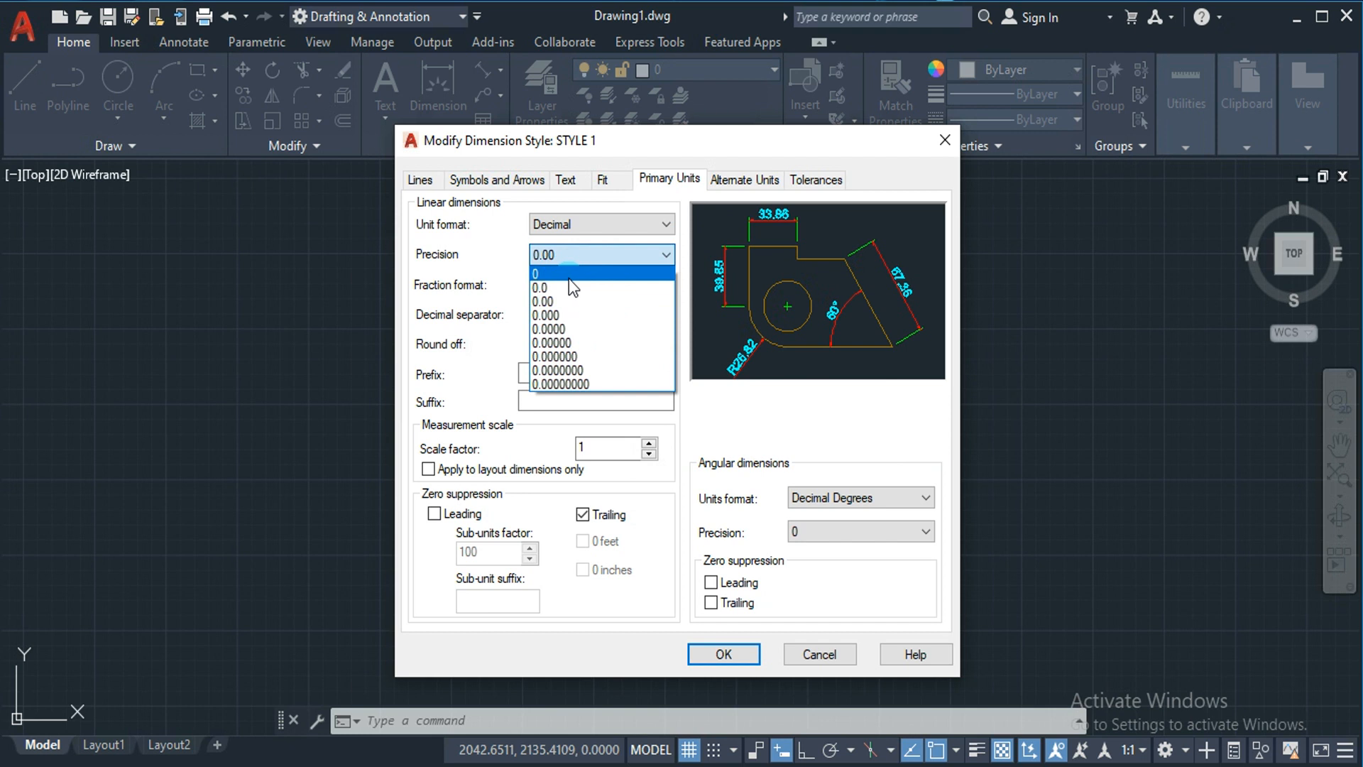
{"action": "left_click", "coordinate": [568, 277]}
{"action": "left_click", "coordinate": [572, 263]}
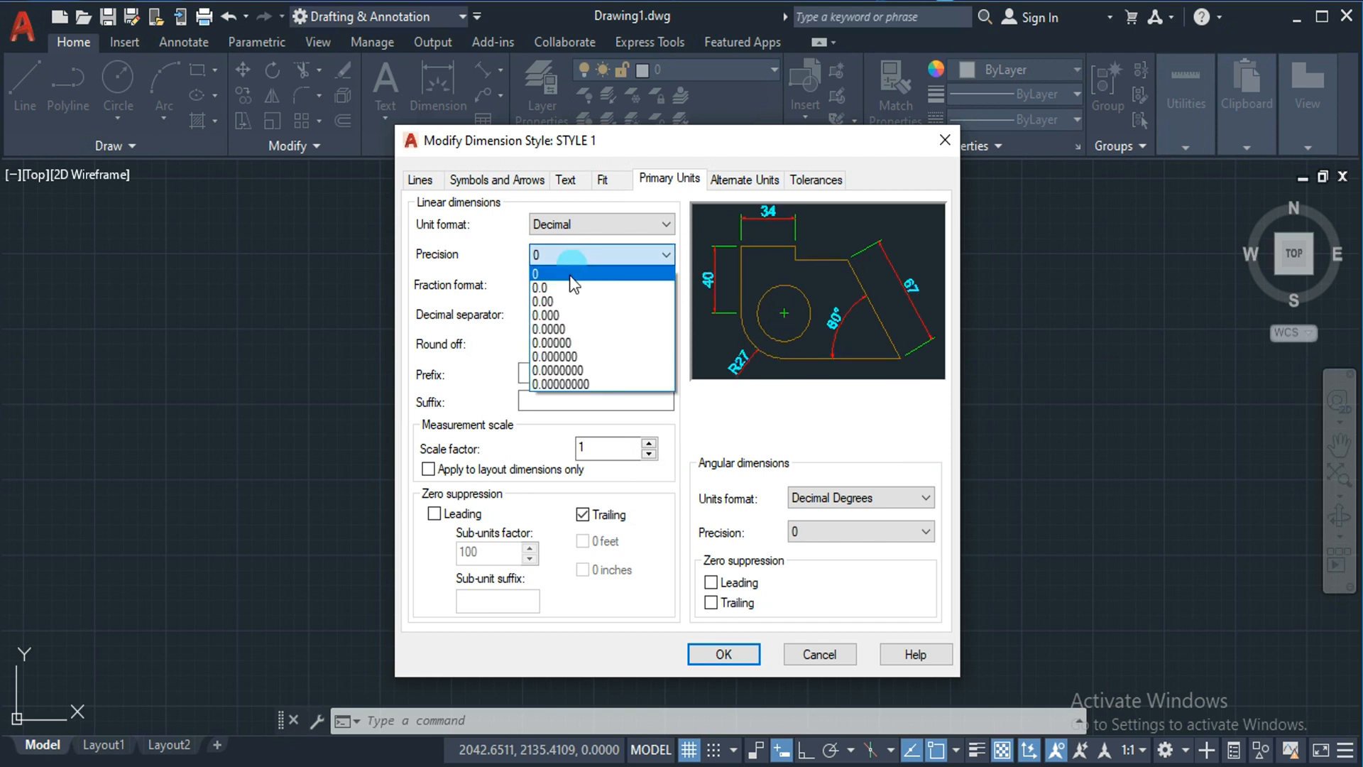
{"action": "left_click", "coordinate": [564, 329]}
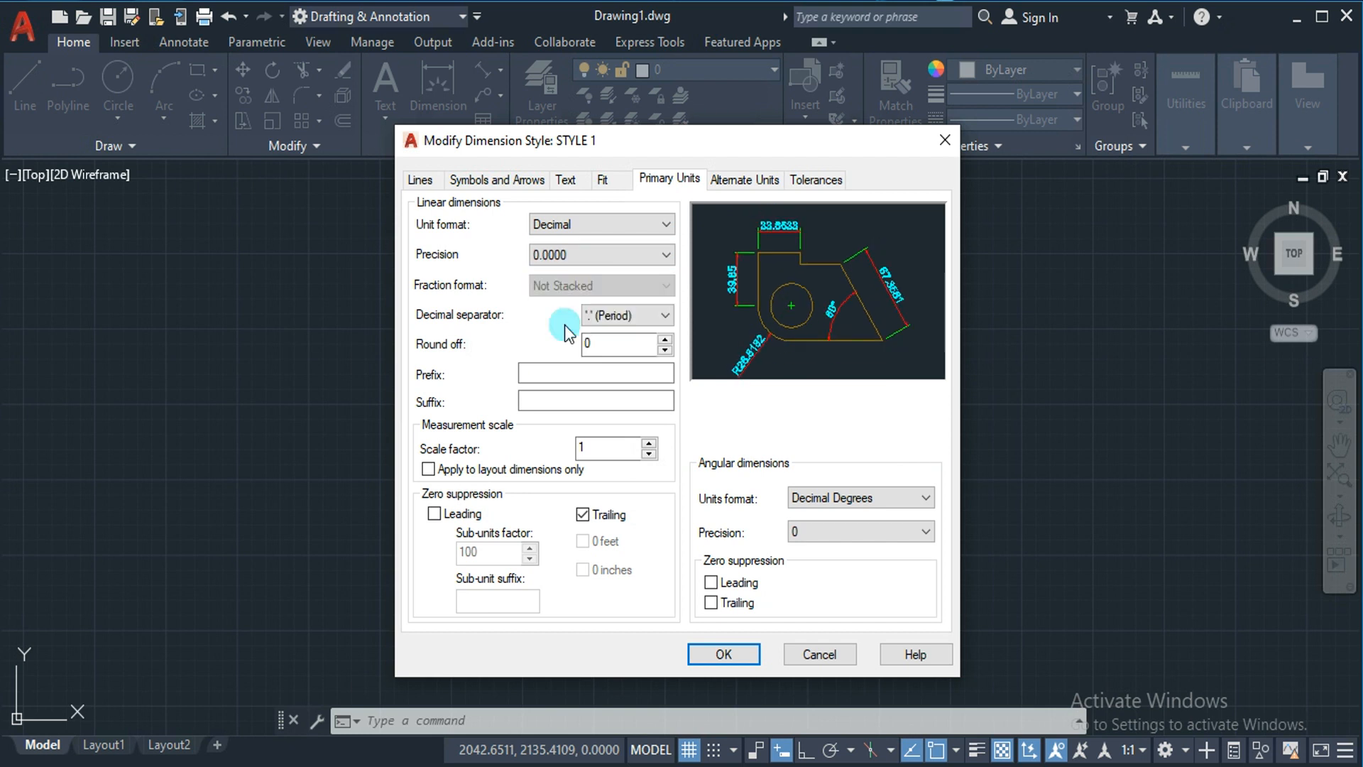
{"action": "left_click", "coordinate": [728, 655]}
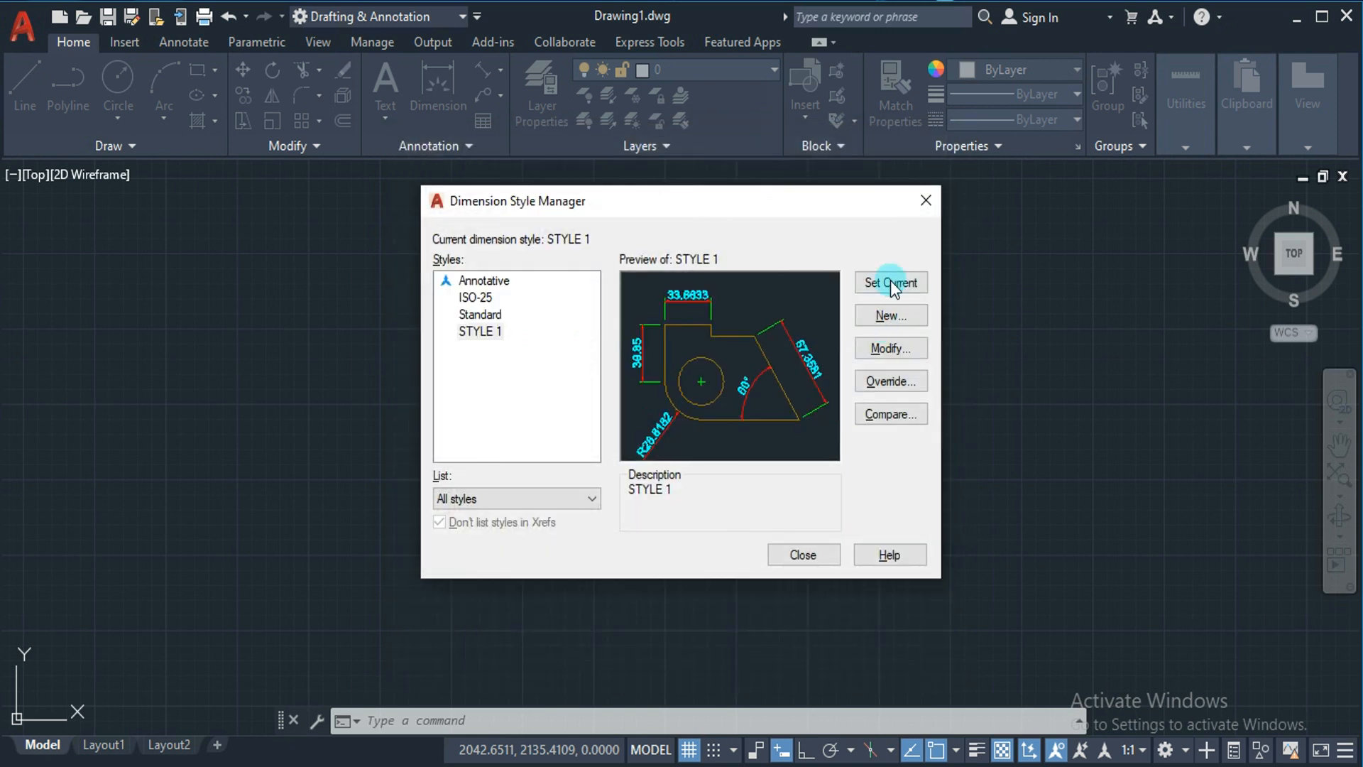
{"action": "left_click", "coordinate": [802, 555]}
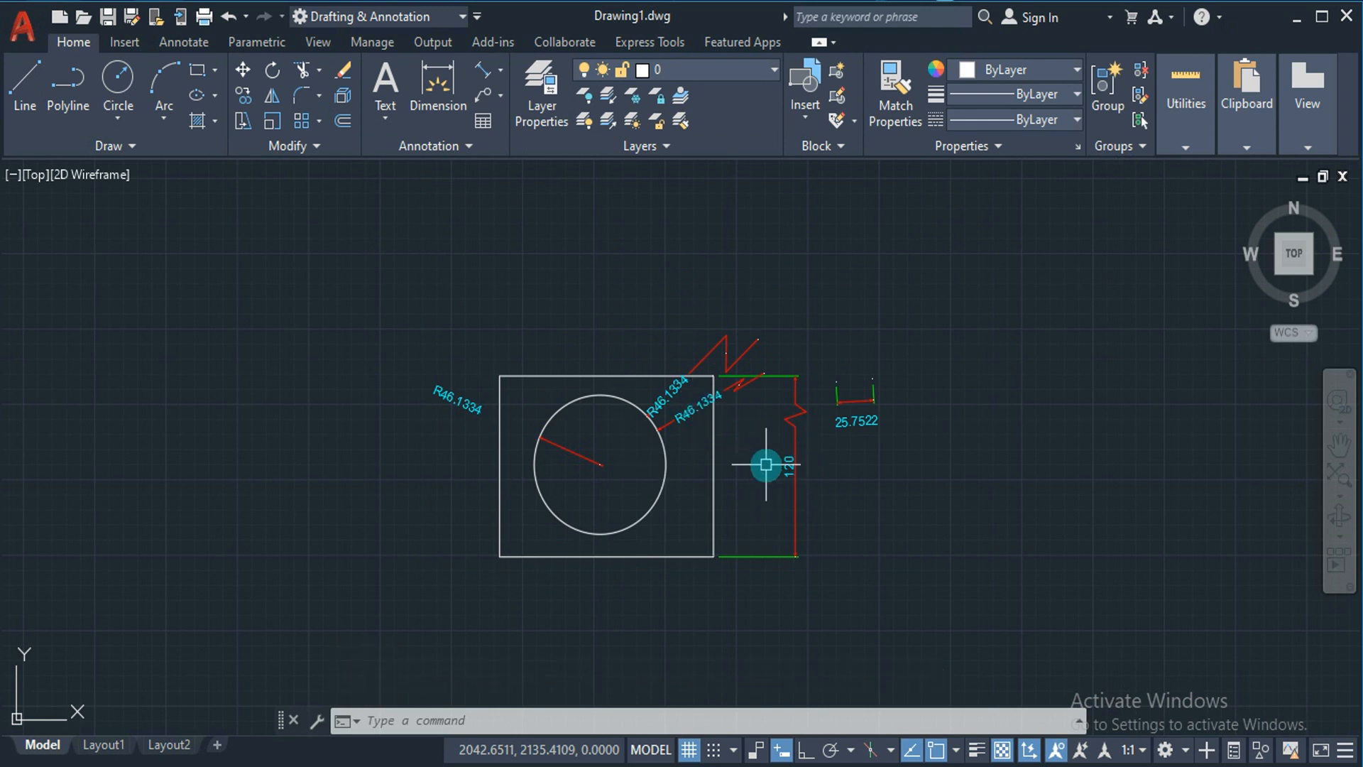
Zoom to a window around the rectangle, circle and their dimensions to check the decimal precision.
{"action": "left_click", "coordinate": [1292, 252]}
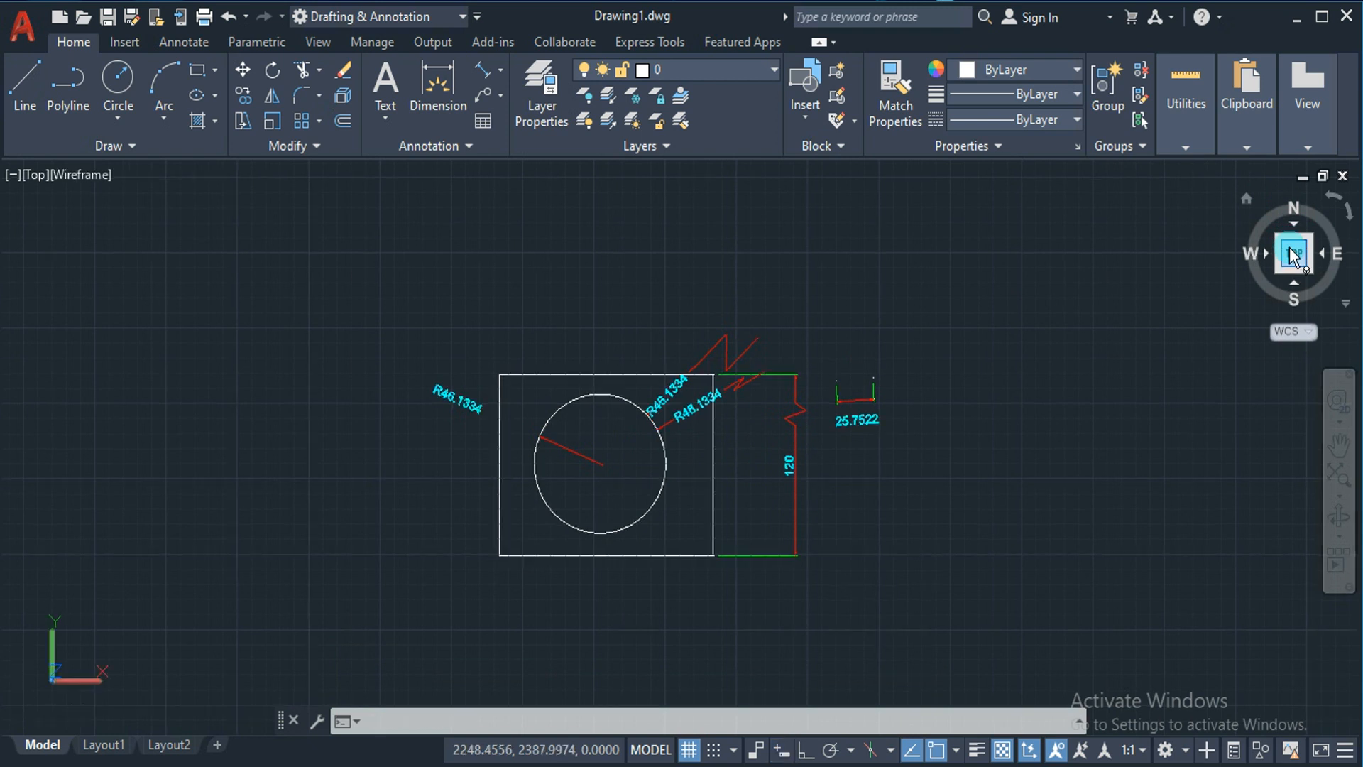
{"action": "type", "text": "Z"}
{"action": "key", "text": "Return"}
{"action": "type", "text": "W"}
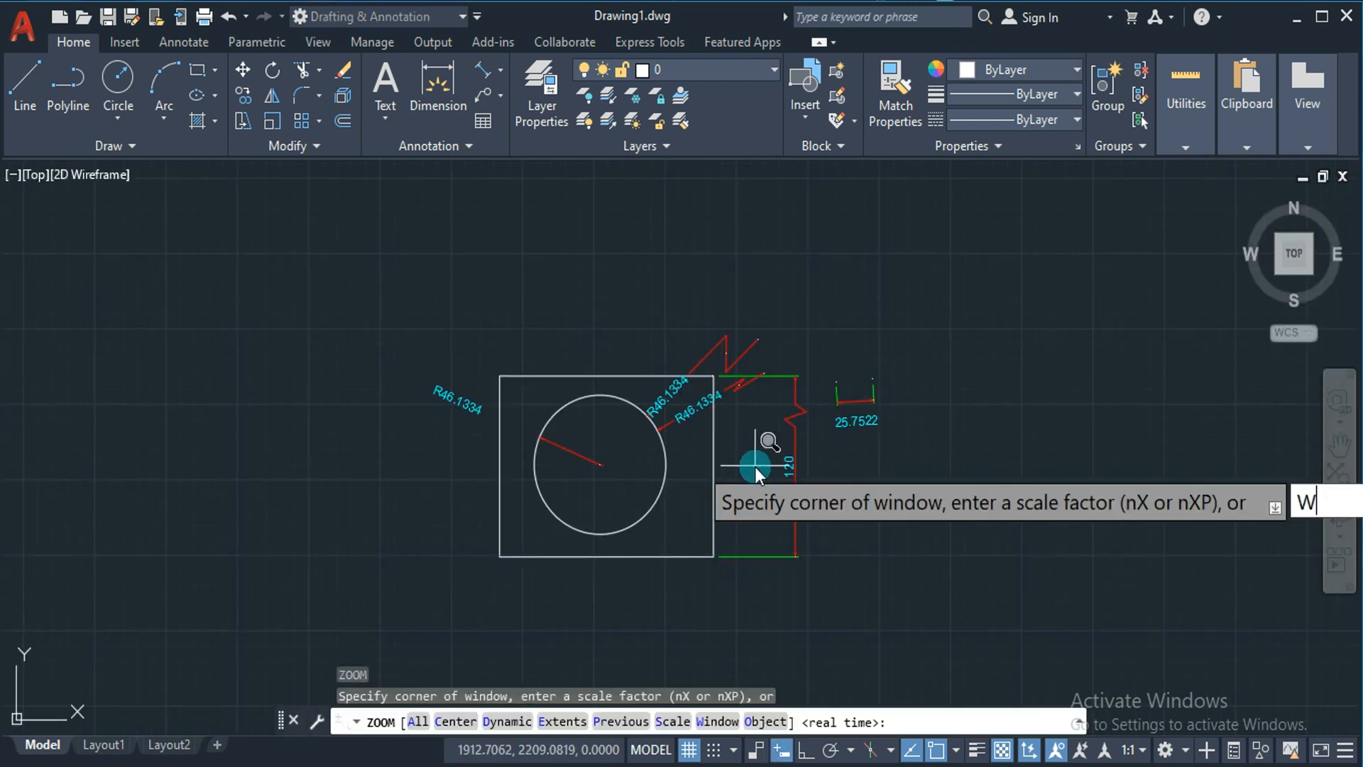
{"action": "left_click", "coordinate": [412, 329]}
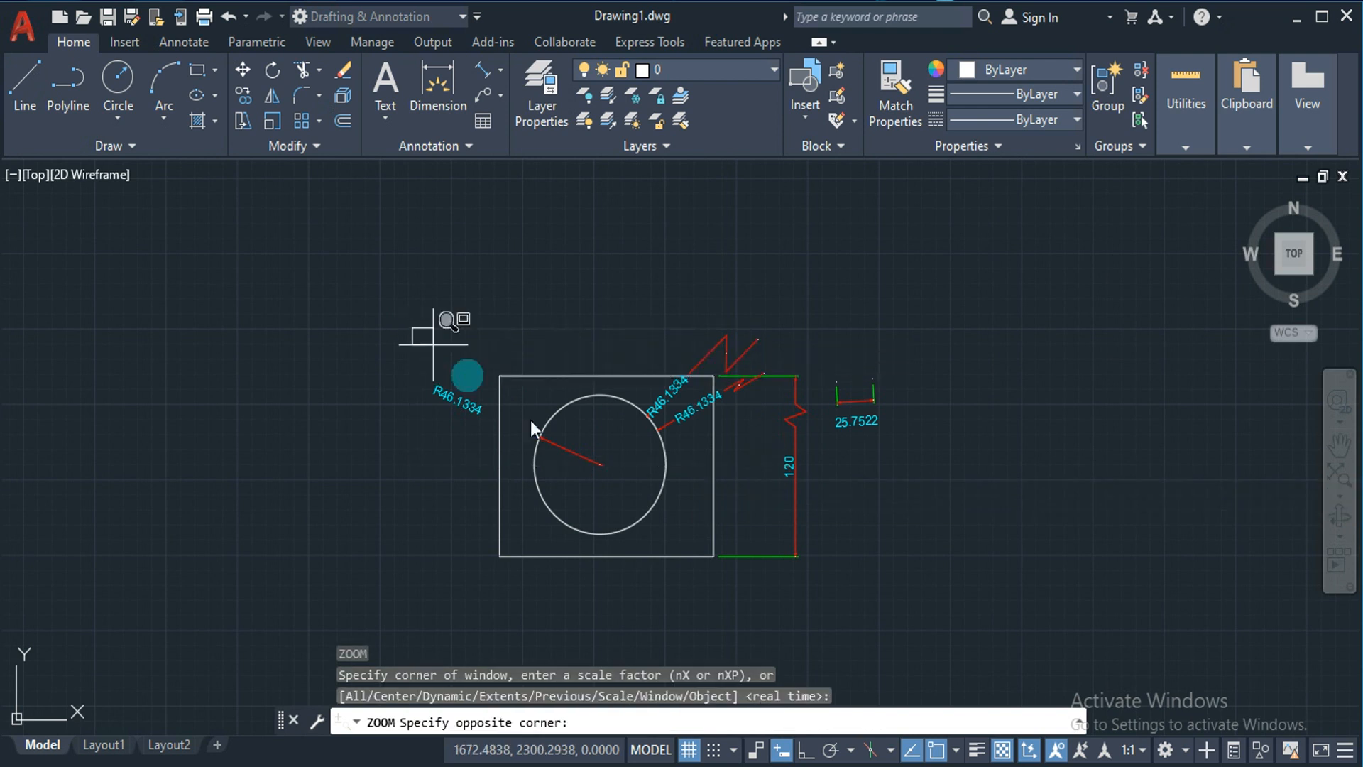
{"action": "left_click", "coordinate": [884, 604]}
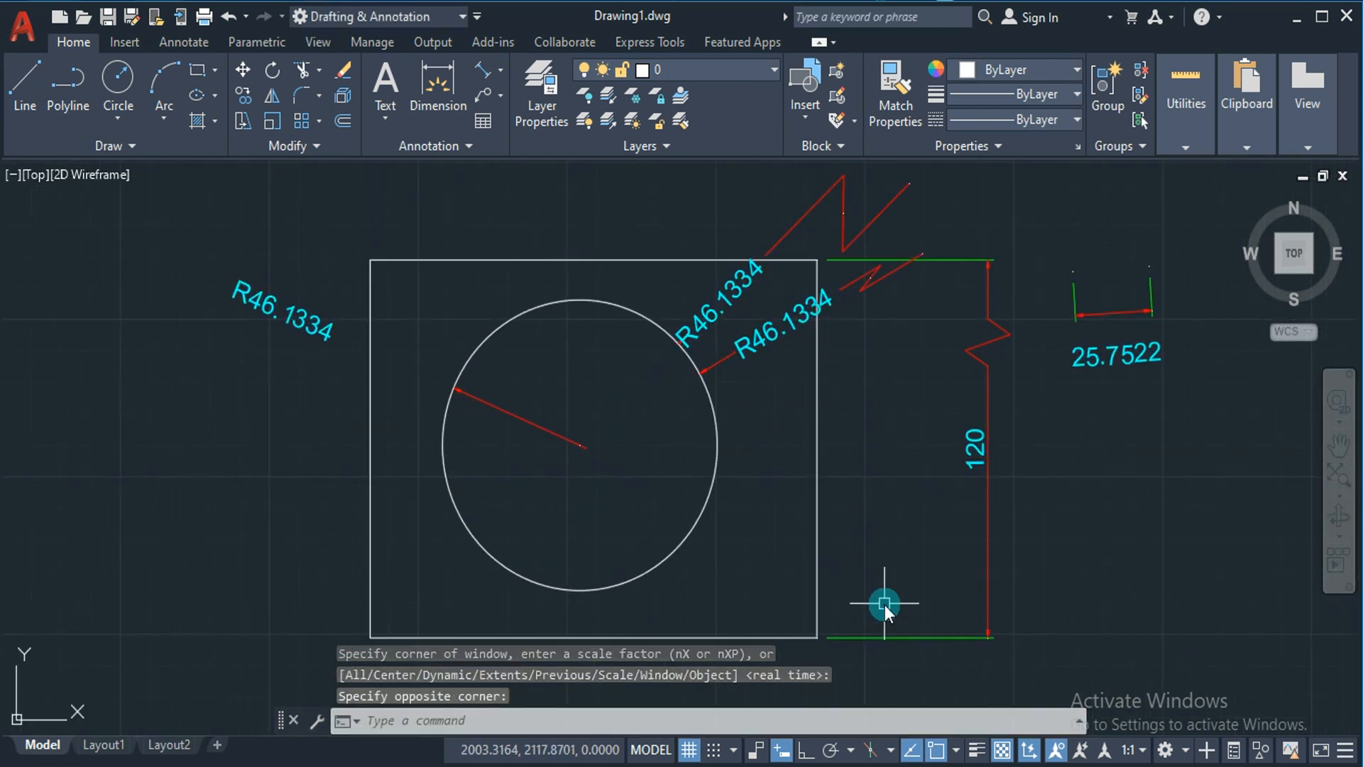
Reopen STYLE 1 for modification, try suppressing leading zeros, and turn off trailing zero suppression for linear dimensions.
{"action": "type", "text": "D"}
{"action": "key", "text": "Return"}
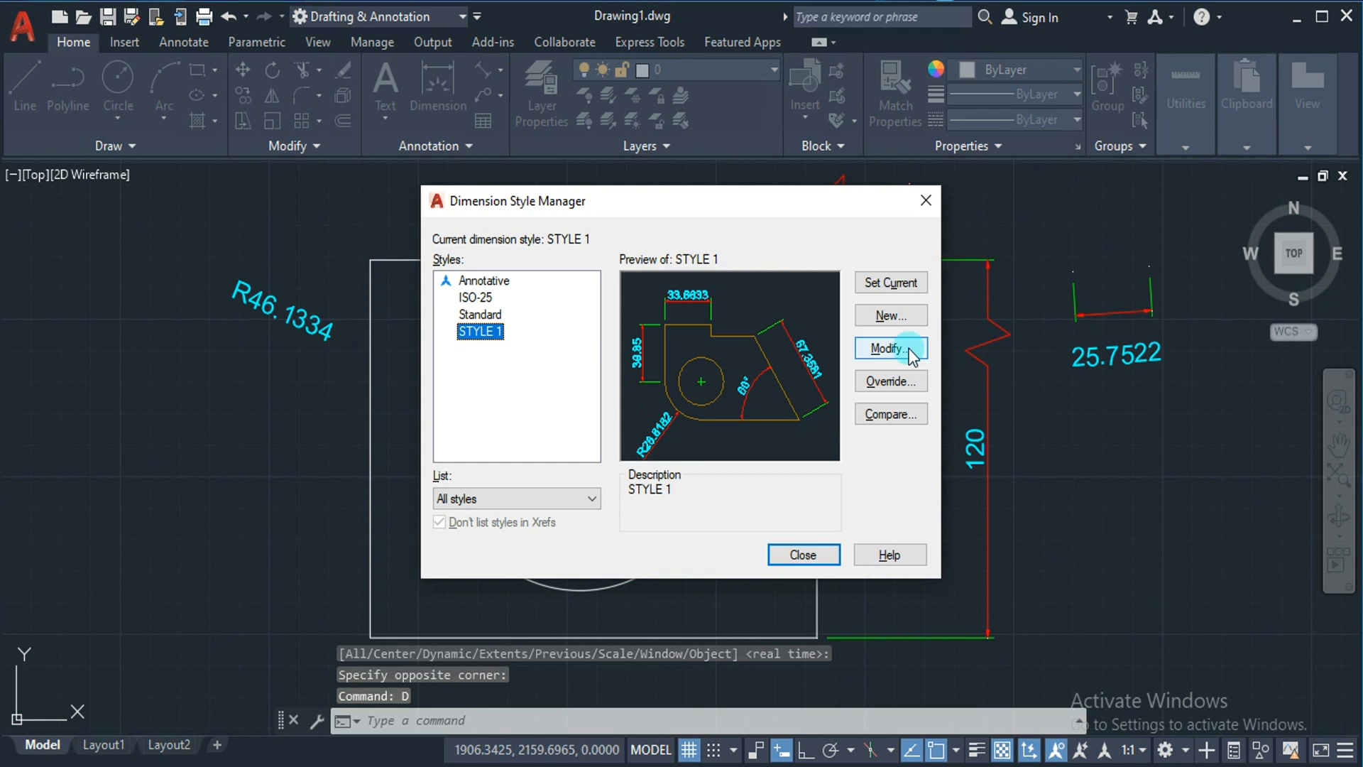
{"action": "left_click", "coordinate": [887, 347]}
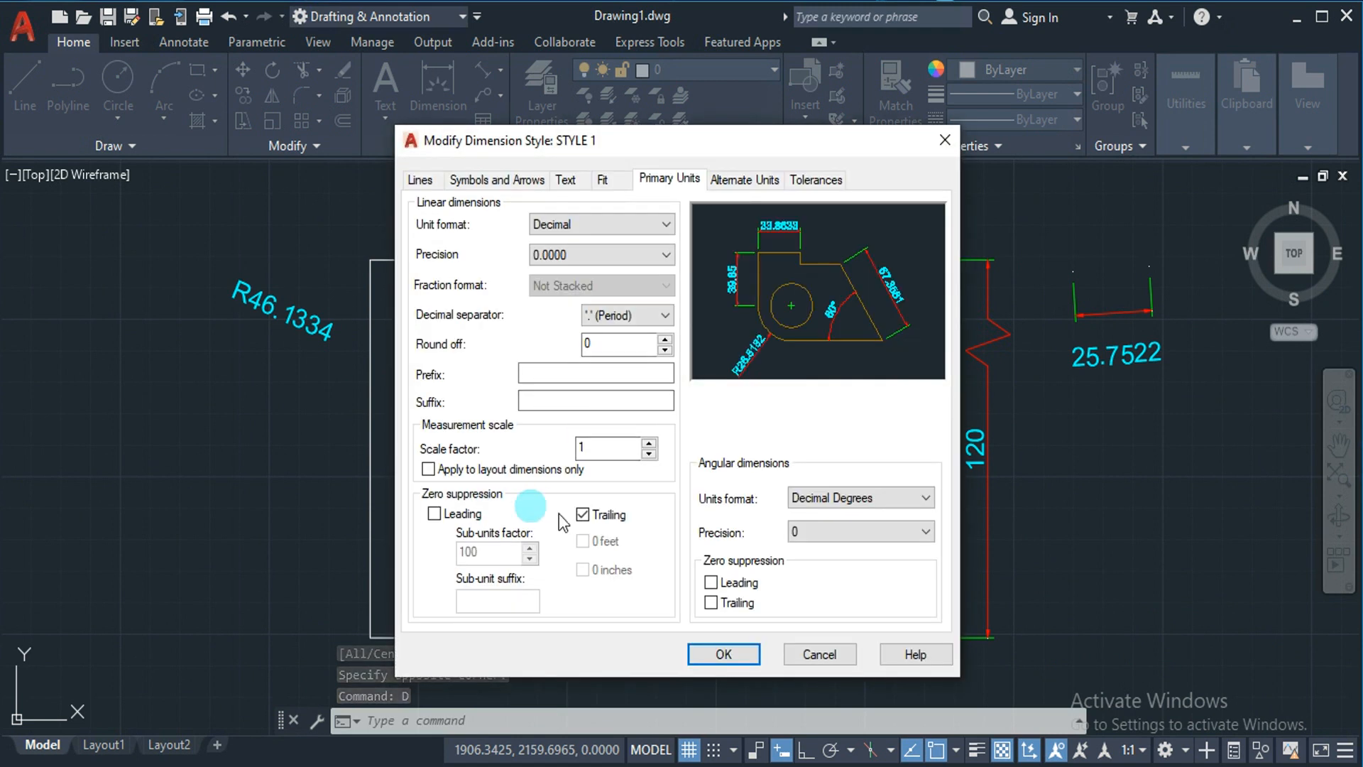
{"action": "left_click", "coordinate": [436, 515]}
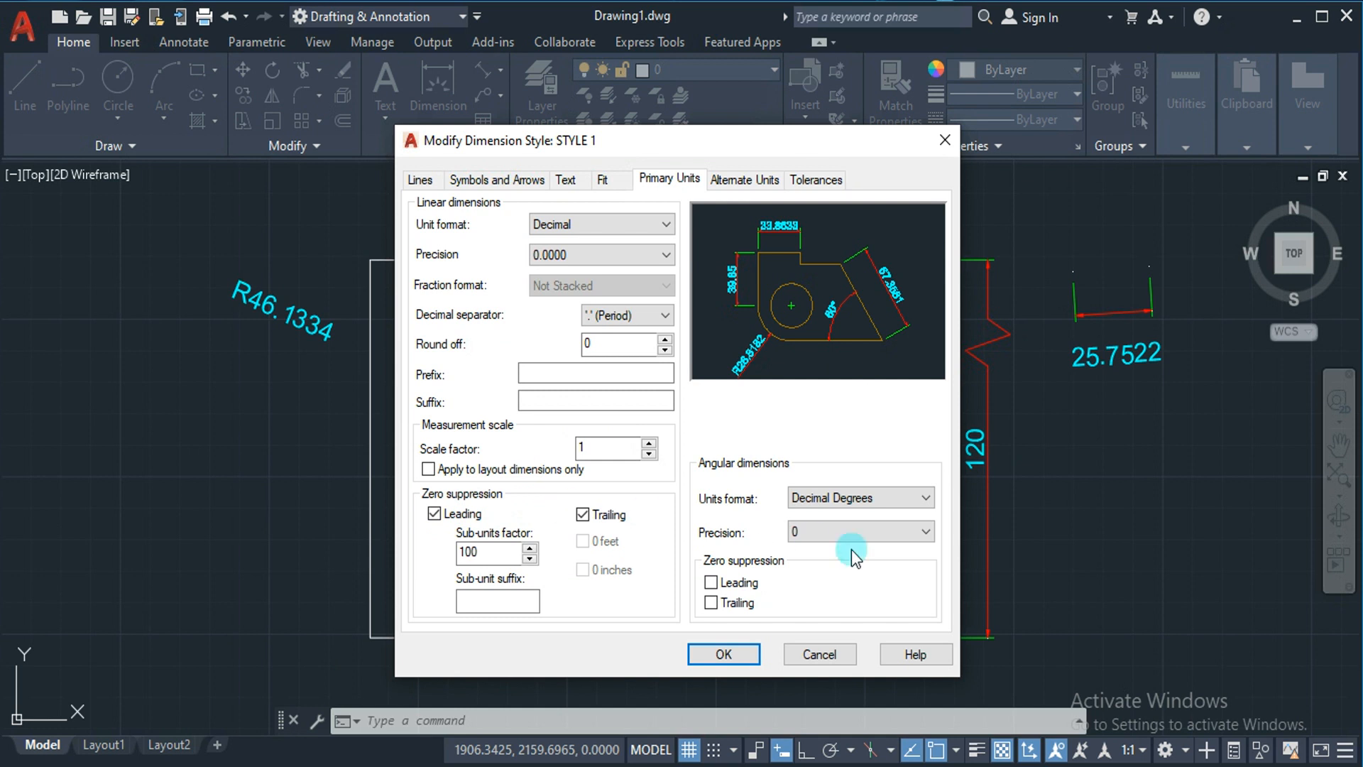
{"action": "left_click", "coordinate": [465, 517]}
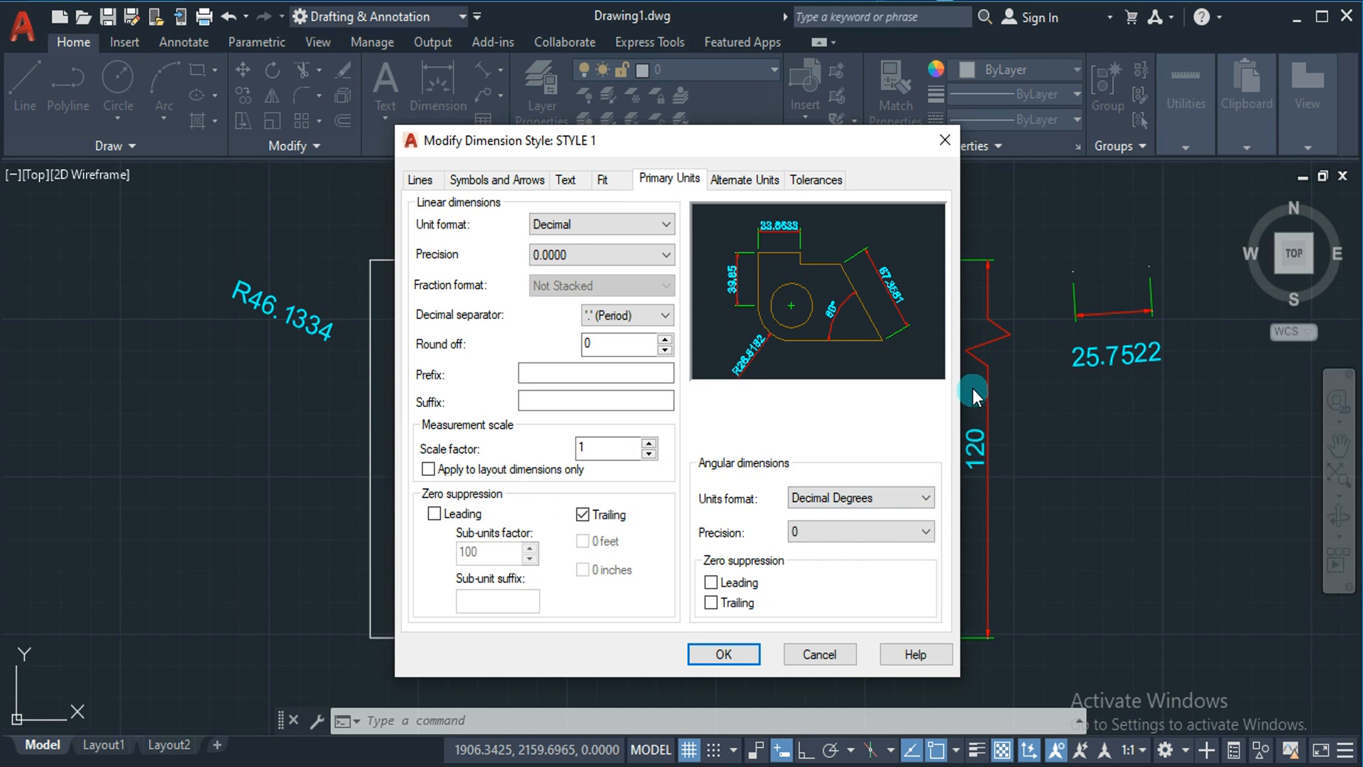
{"action": "left_click", "coordinate": [593, 513]}
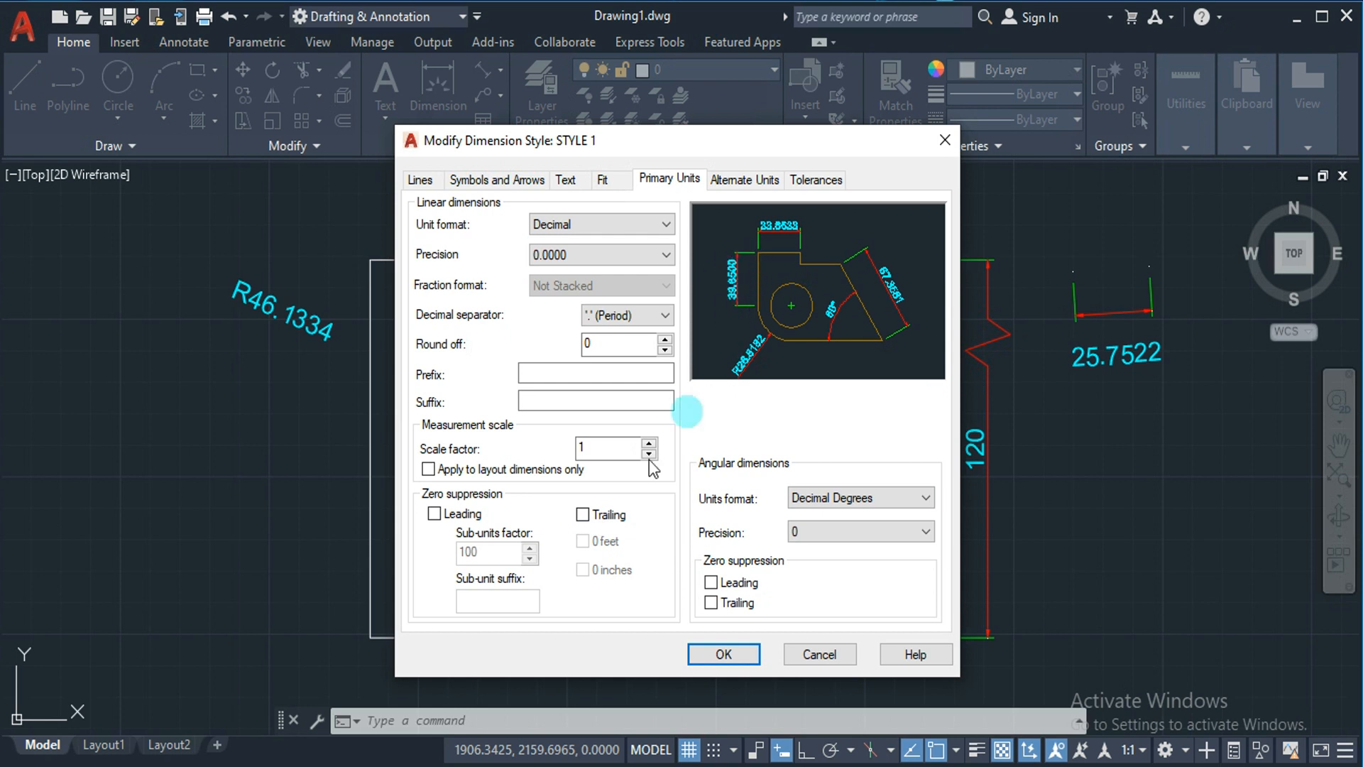
Turn on trailing zero suppression, set the linear round-off to 0.5, and apply STYLE 1 as the current dimension style.
{"action": "left_click", "coordinate": [608, 513]}
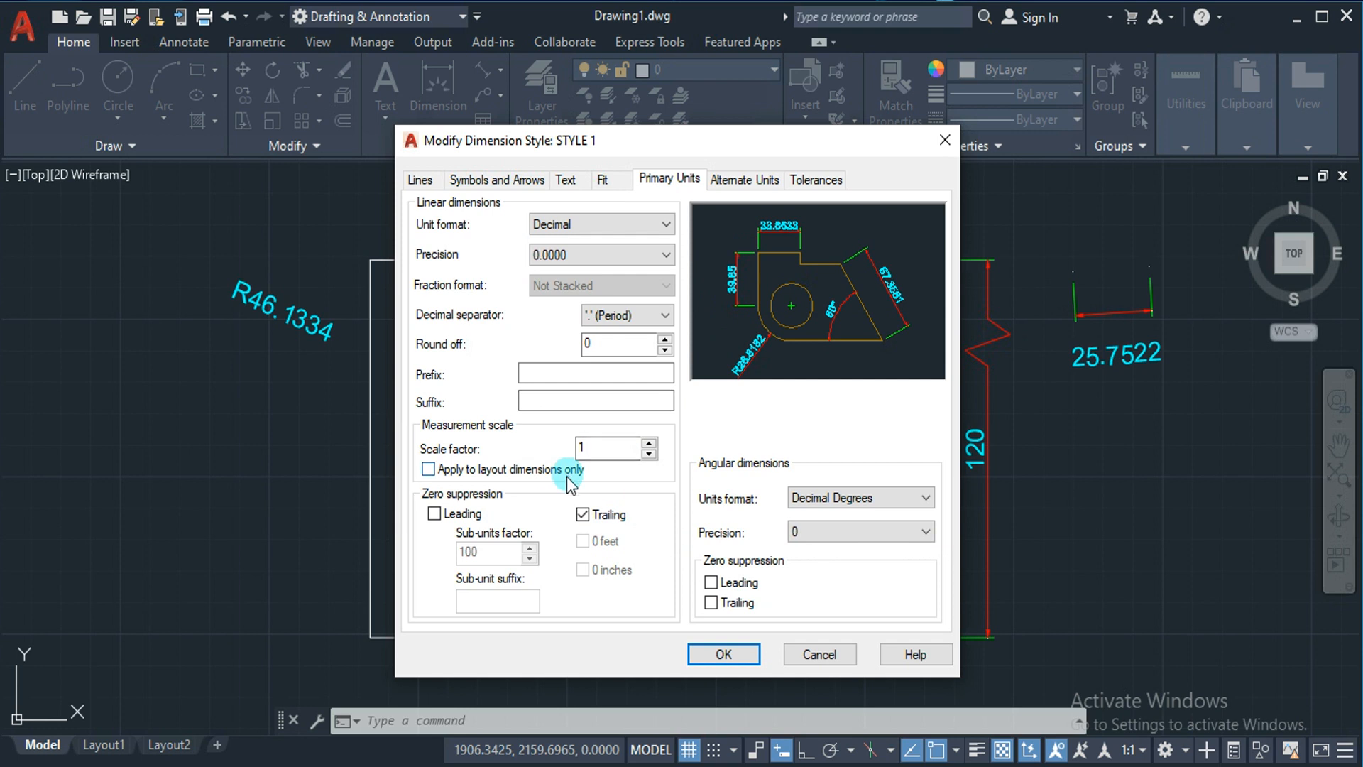
{"action": "double_click", "coordinate": [590, 343]}
{"action": "left_click", "coordinate": [646, 344]}
{"action": "type", "text": ".5"}
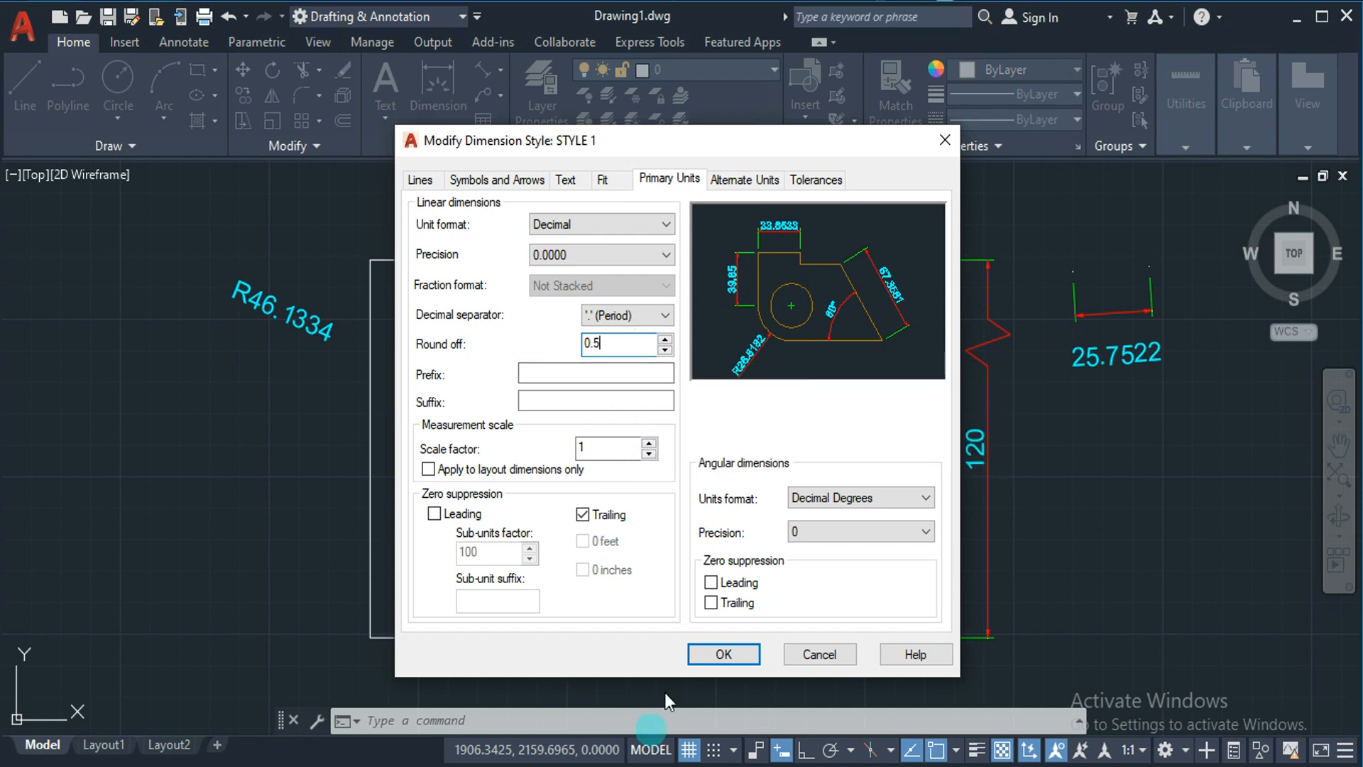
{"action": "left_click", "coordinate": [722, 654]}
{"action": "left_click", "coordinate": [888, 281]}
{"action": "left_click", "coordinate": [804, 554]}
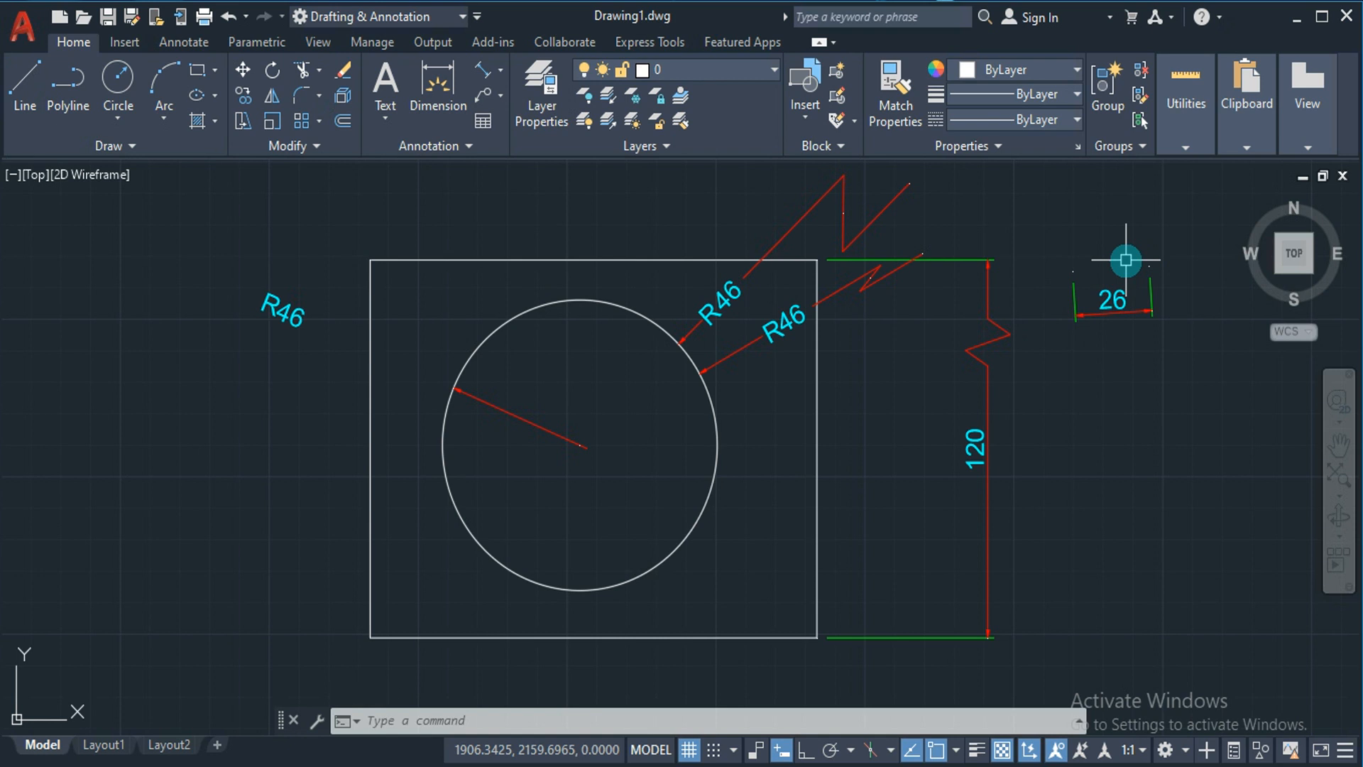
Reopen STYLE 1 for modification and try the Degrees Minutes Seconds units format for angular dimensions.
{"action": "type", "text": "D"}
{"action": "key", "text": "Return"}
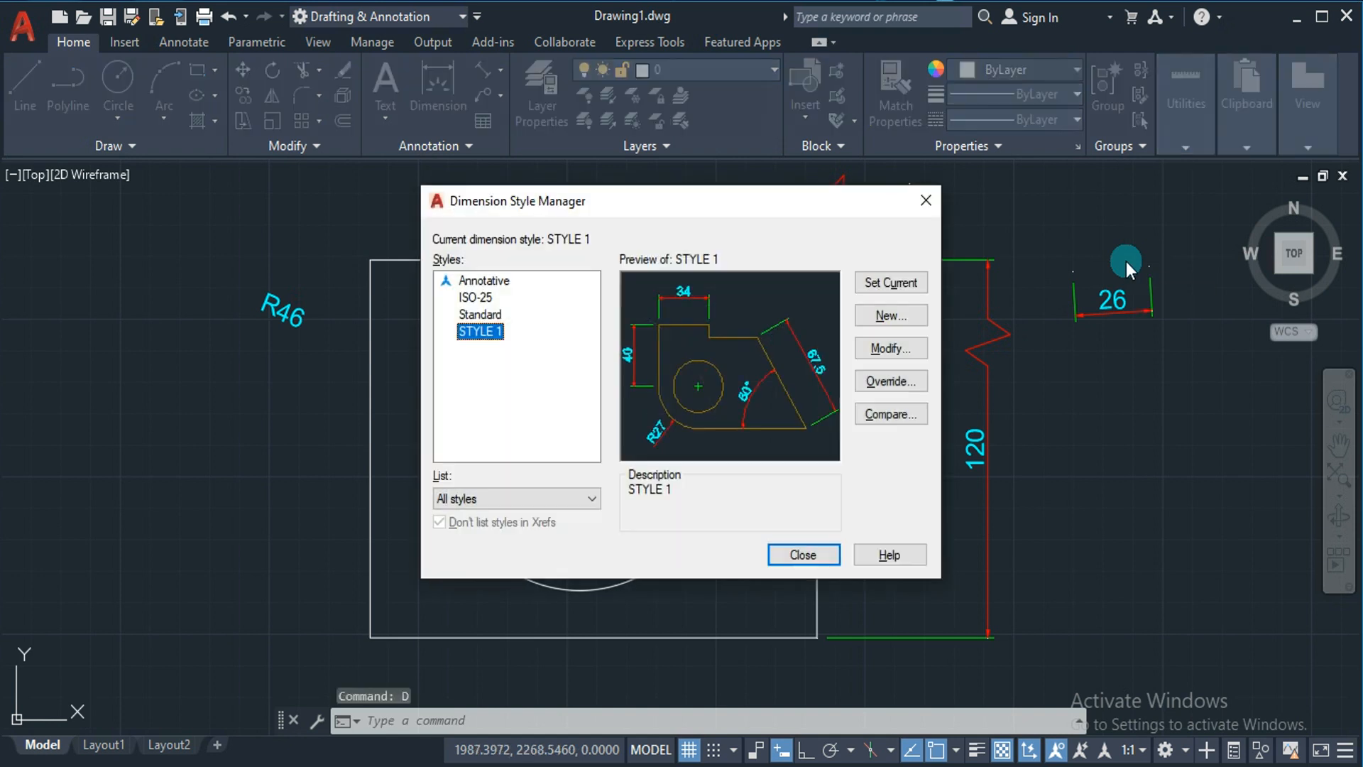
{"action": "left_click", "coordinate": [920, 349]}
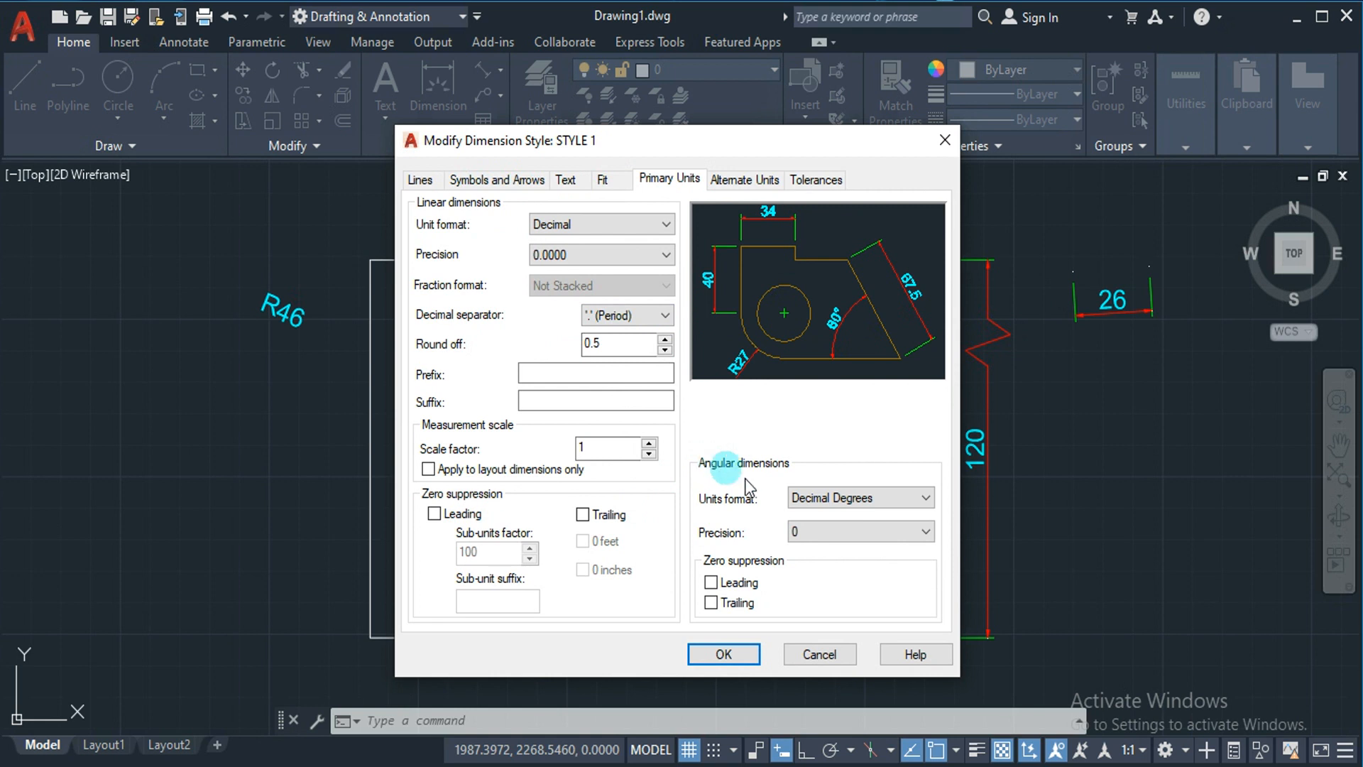
{"action": "left_click", "coordinate": [816, 500]}
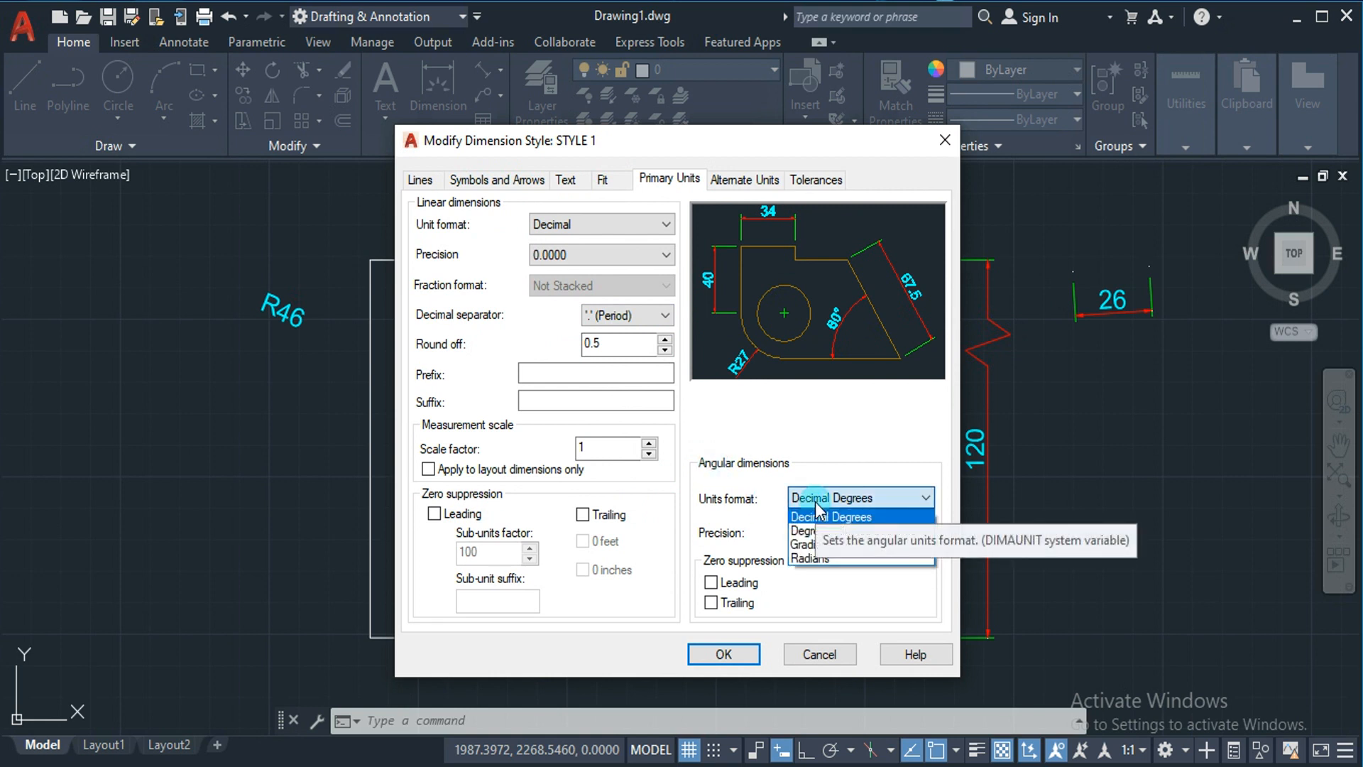
{"action": "left_click", "coordinate": [810, 531]}
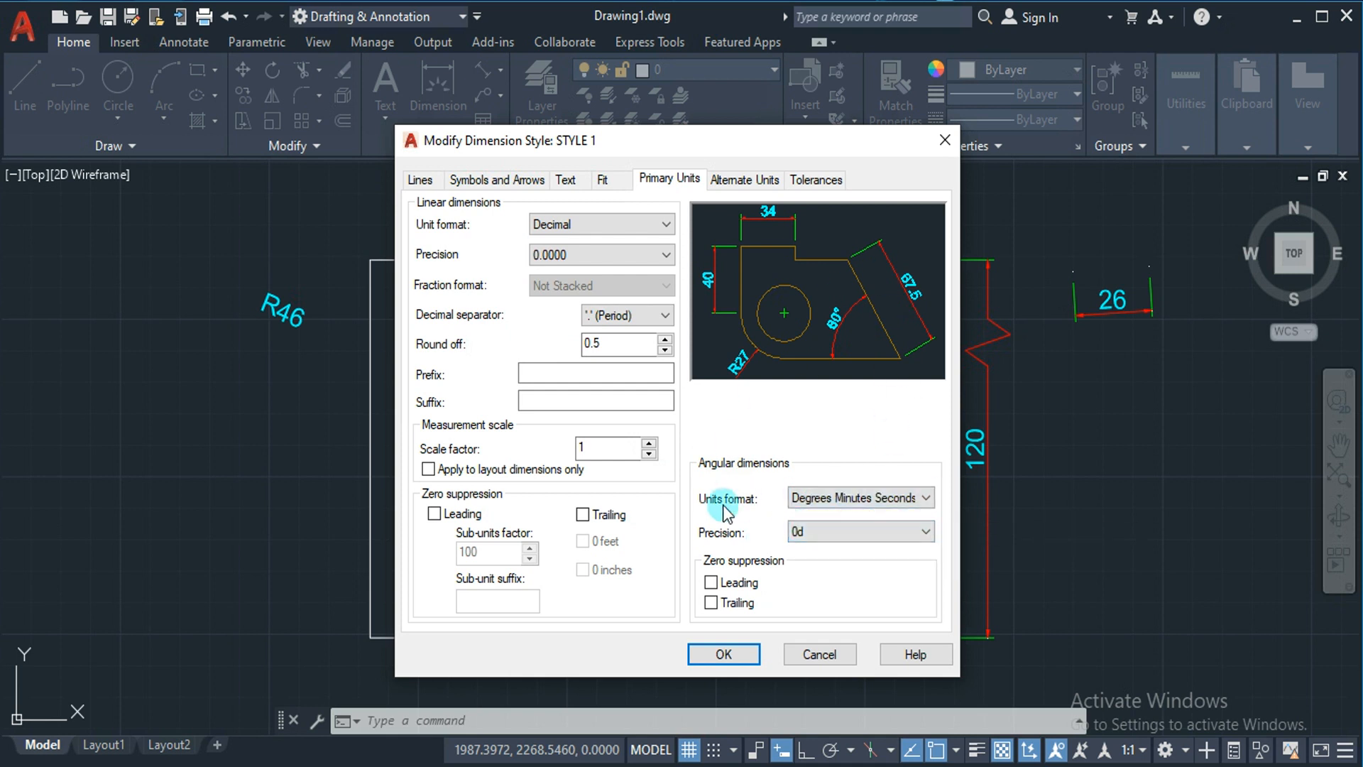
Try the prefix @ and suffix MM on linear dimensions, and clear both entries again.
{"action": "left_click", "coordinate": [539, 399]}
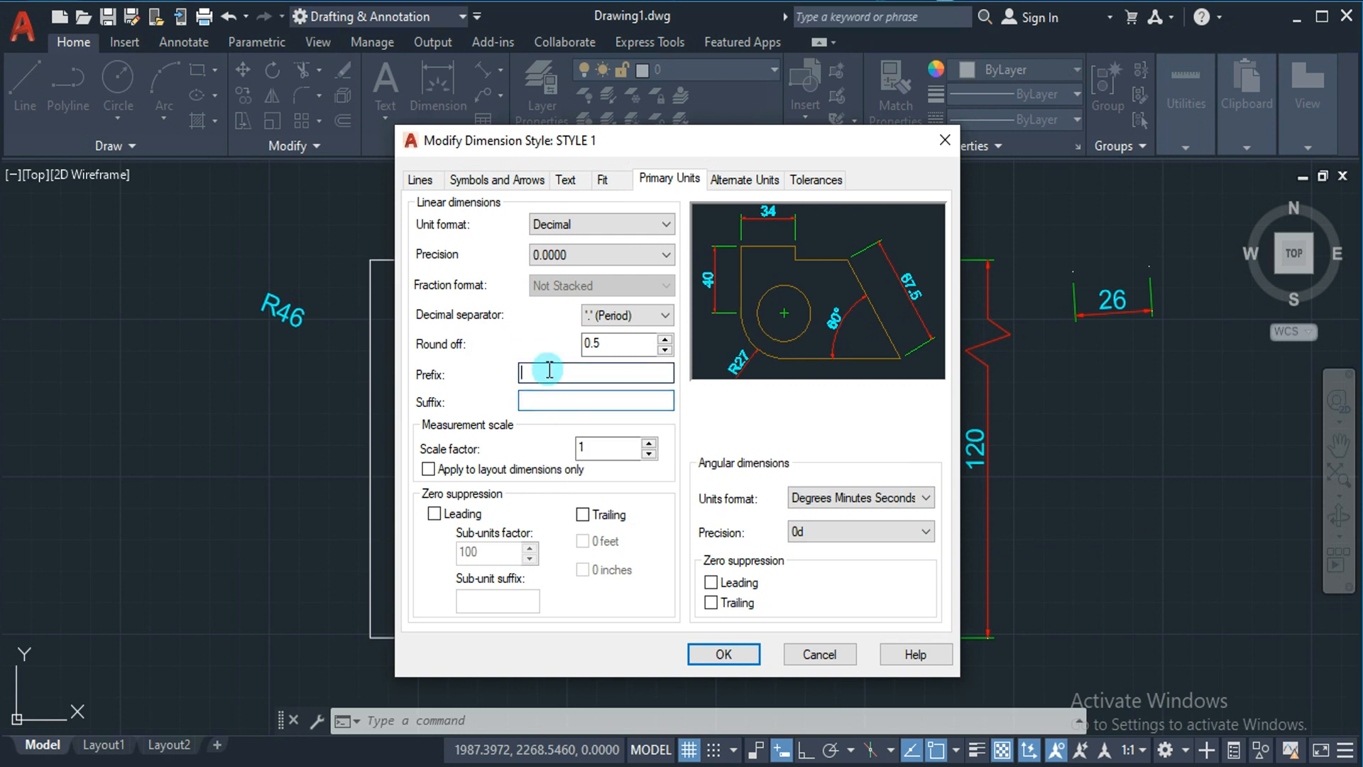
{"action": "left_click", "coordinate": [548, 370]}
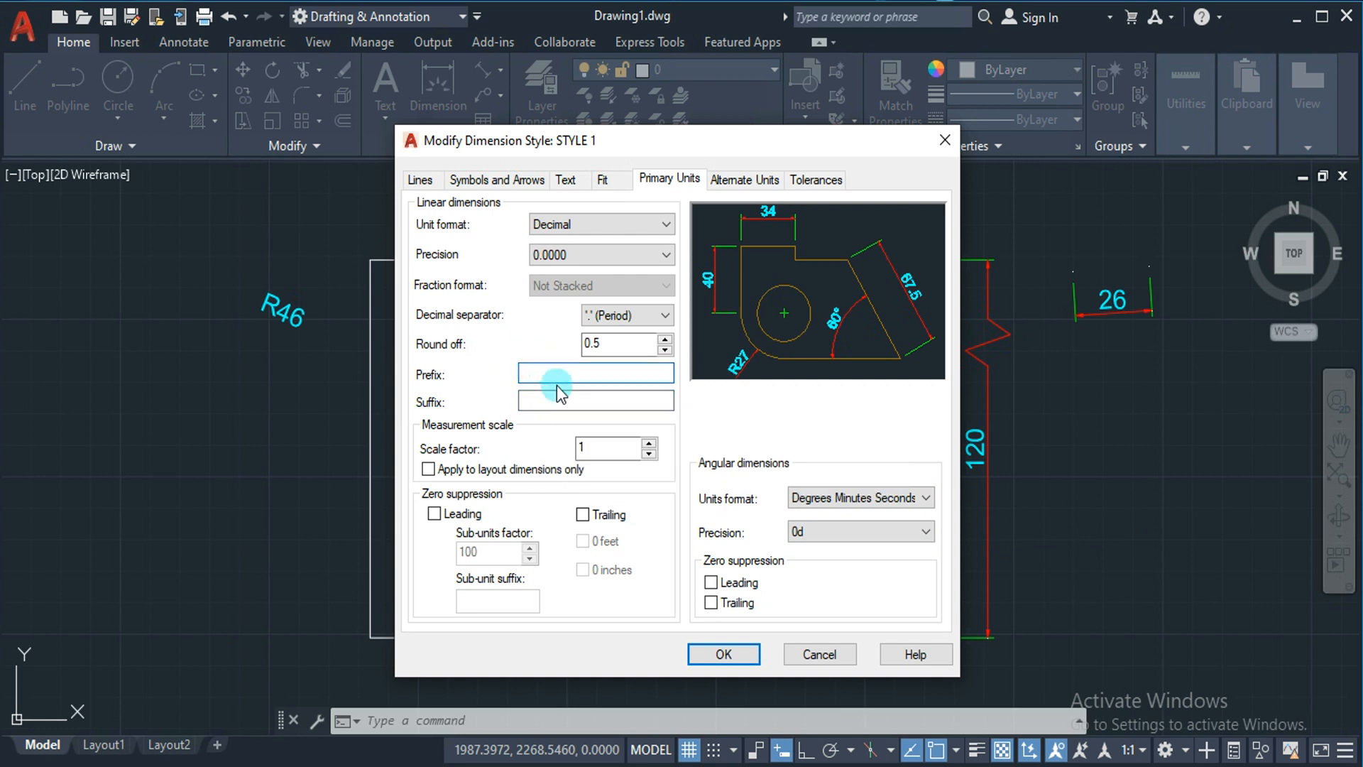
{"action": "type", "text": "@"}
{"action": "left_click", "coordinate": [545, 409]}
{"action": "type", "text": "MM"}
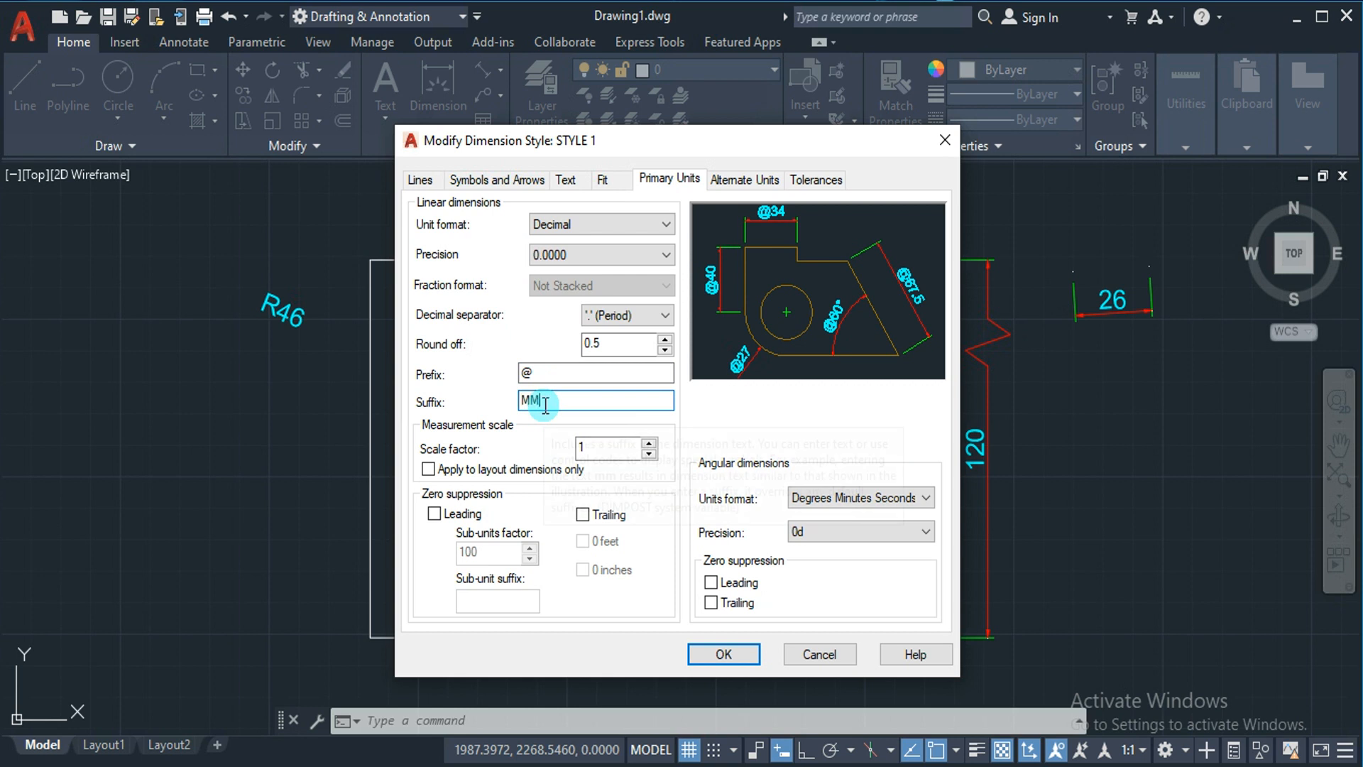
{"action": "left_click", "coordinate": [612, 374]}
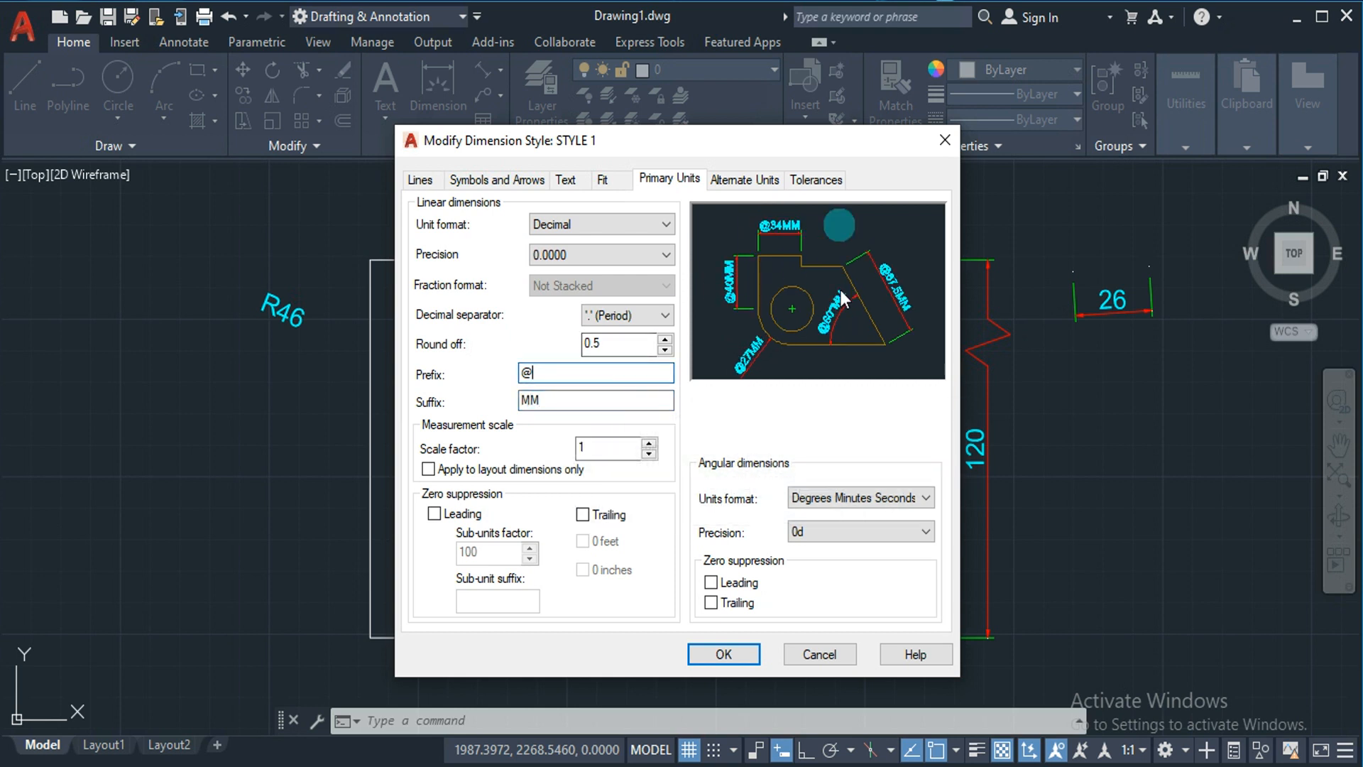
{"action": "left_click", "coordinate": [570, 377]}
{"action": "key", "text": "BackSpace"}
{"action": "left_click_drag", "start_coordinate": [574, 397], "coordinate": [434, 401]}
{"action": "key", "text": "BackSpace"}
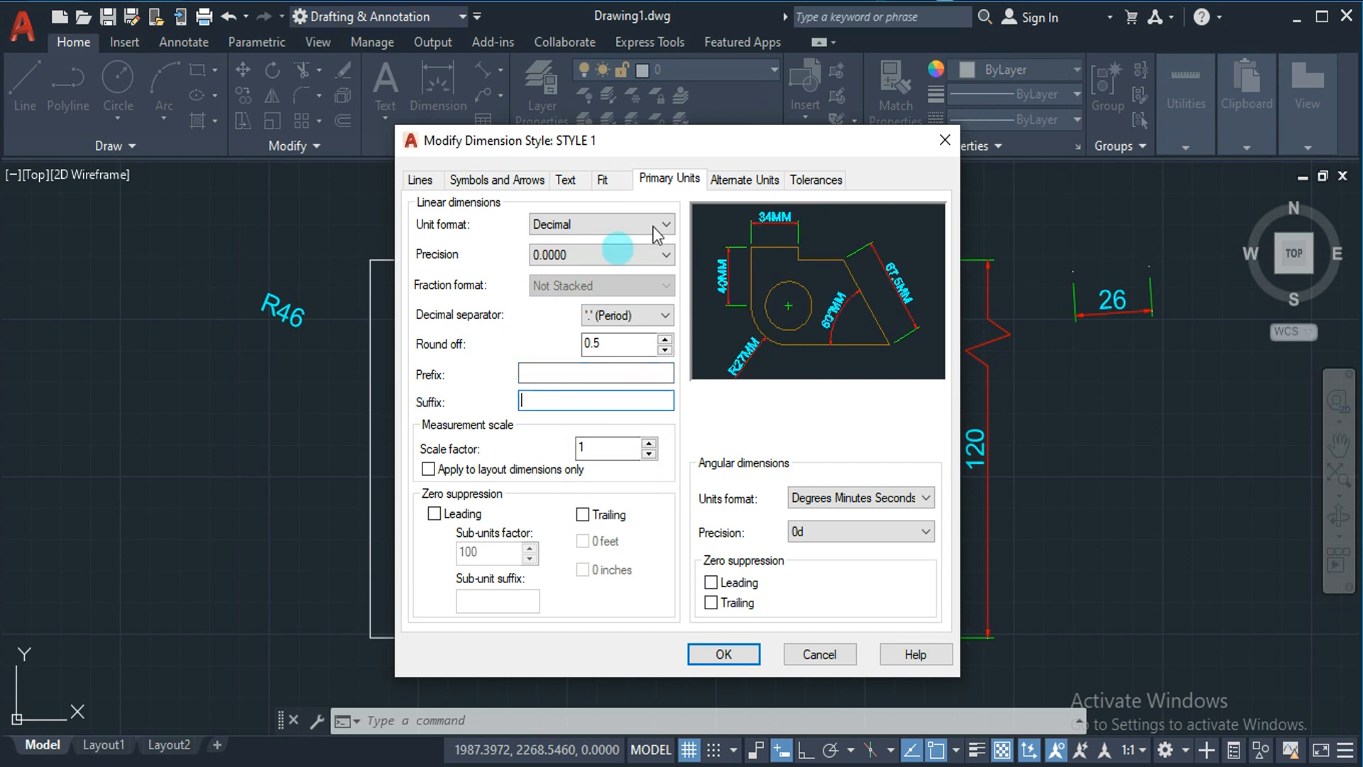
Try displaying alternate units for STYLE 1 with the Engineering unit format.
{"action": "left_click", "coordinate": [732, 186]}
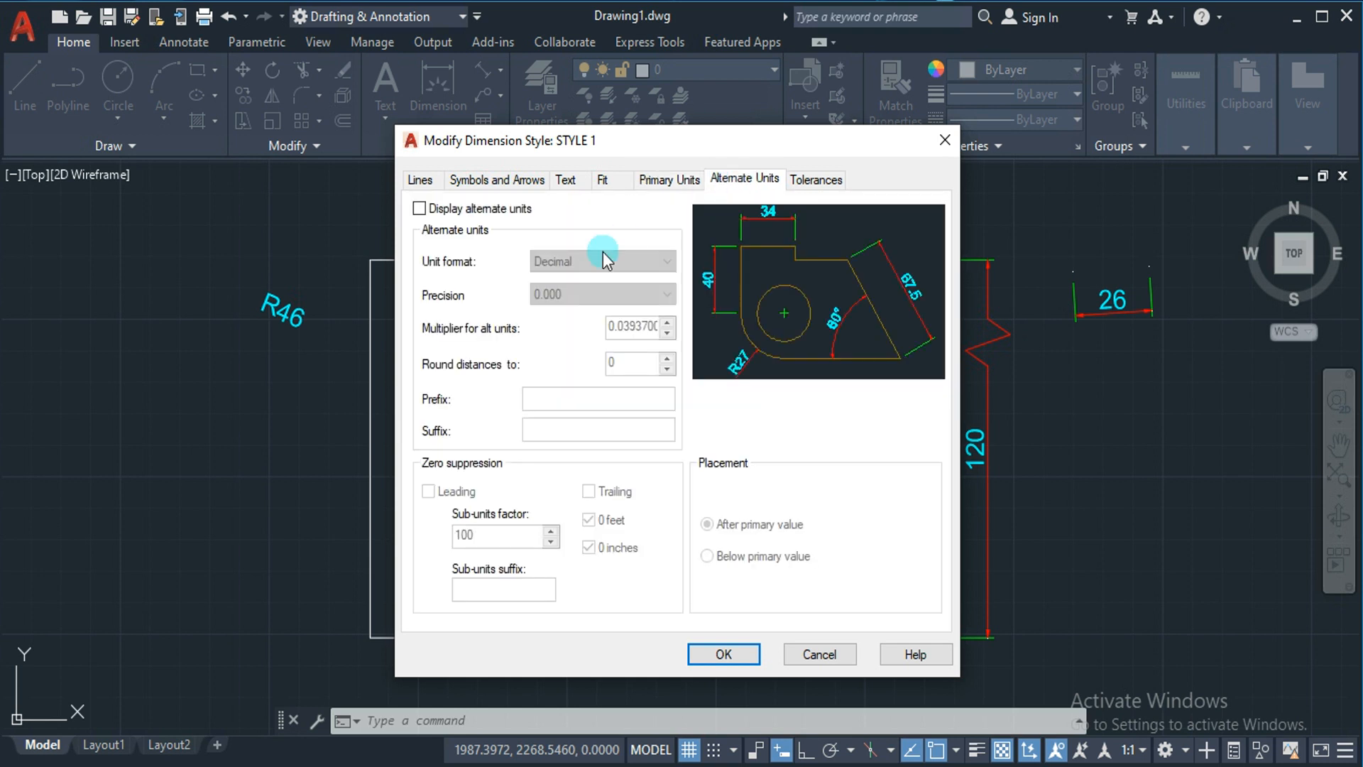
{"action": "left_click", "coordinate": [419, 208]}
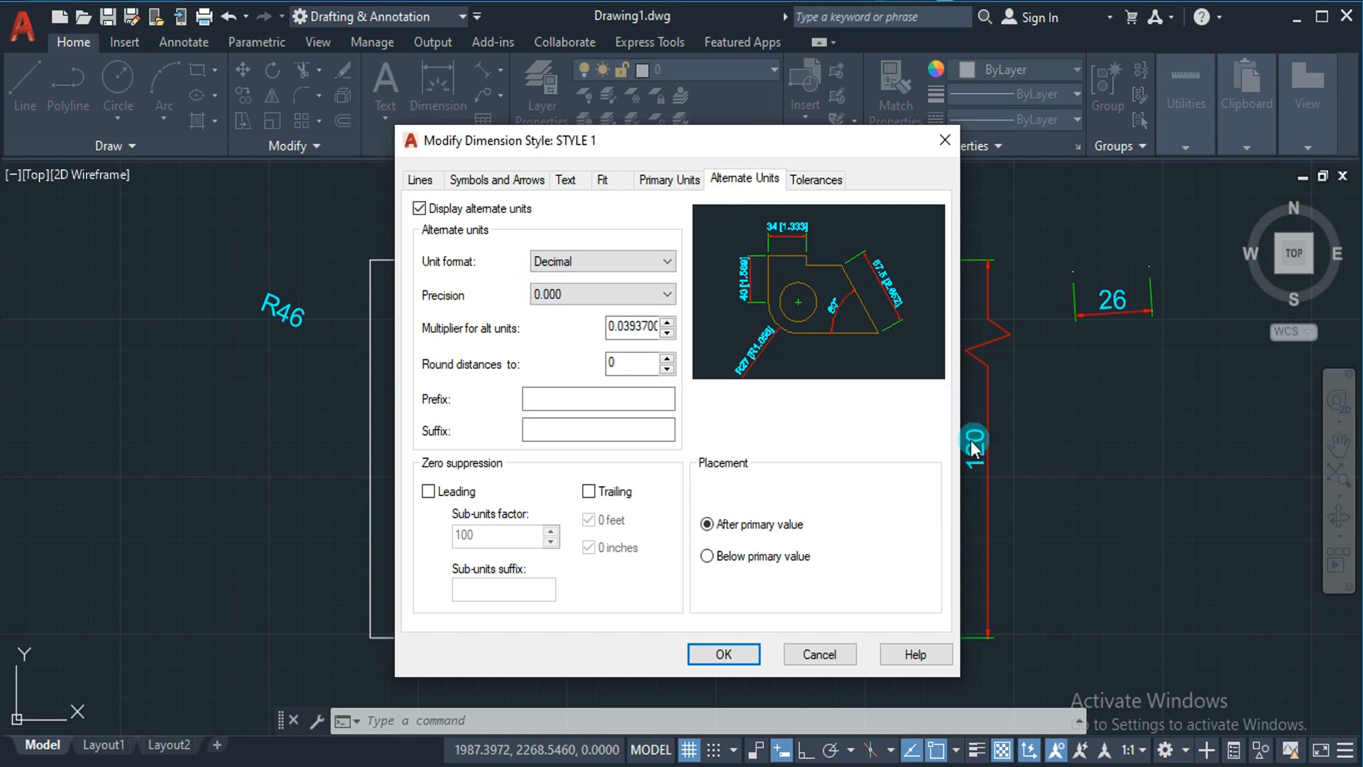
{"action": "left_click", "coordinate": [683, 179]}
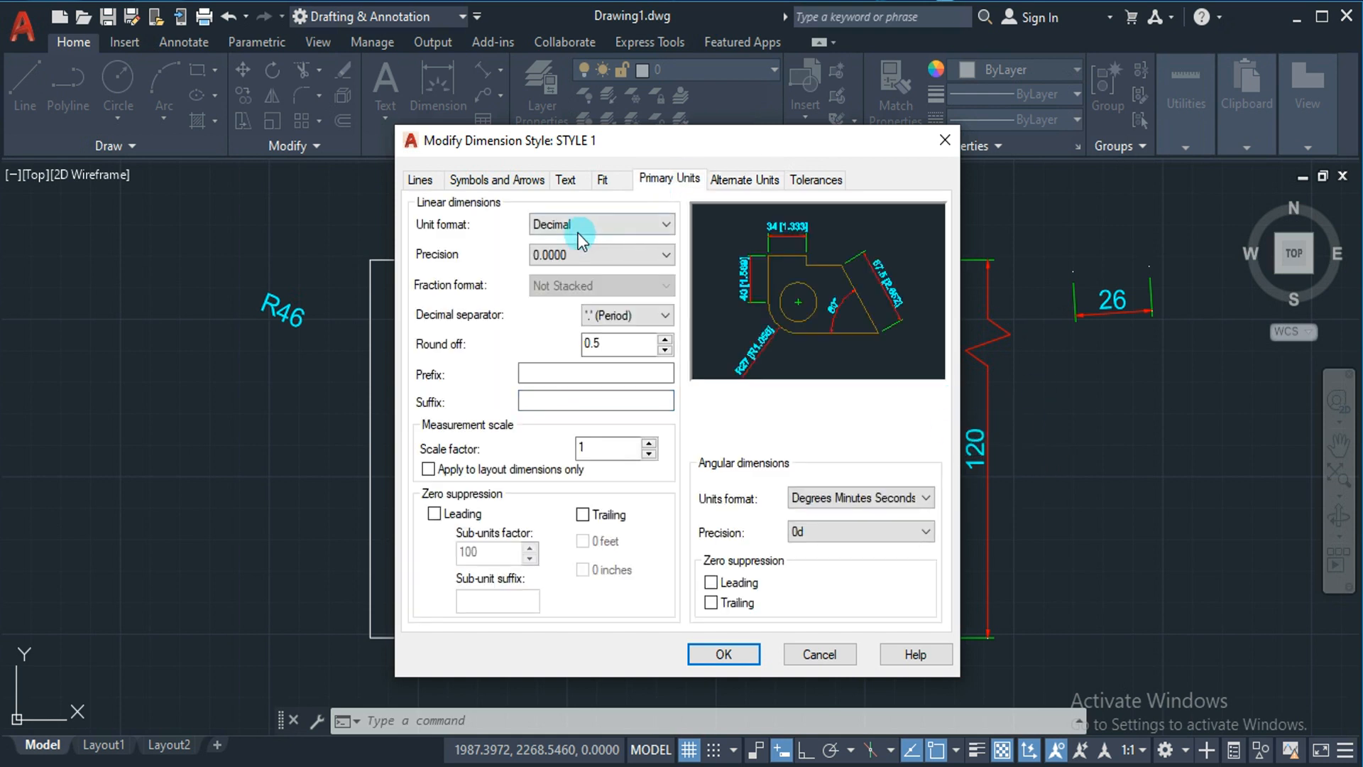
{"action": "left_click", "coordinate": [727, 181]}
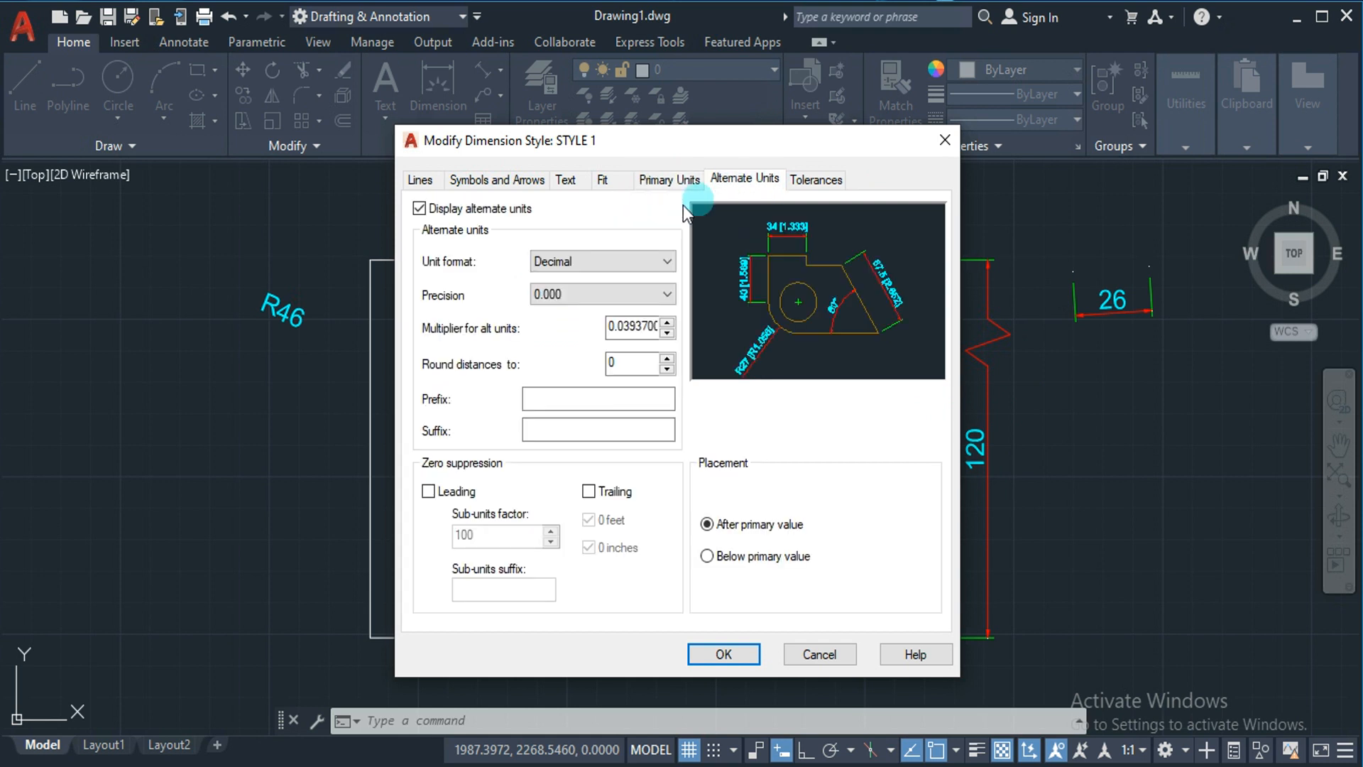
{"action": "left_click", "coordinate": [586, 262]}
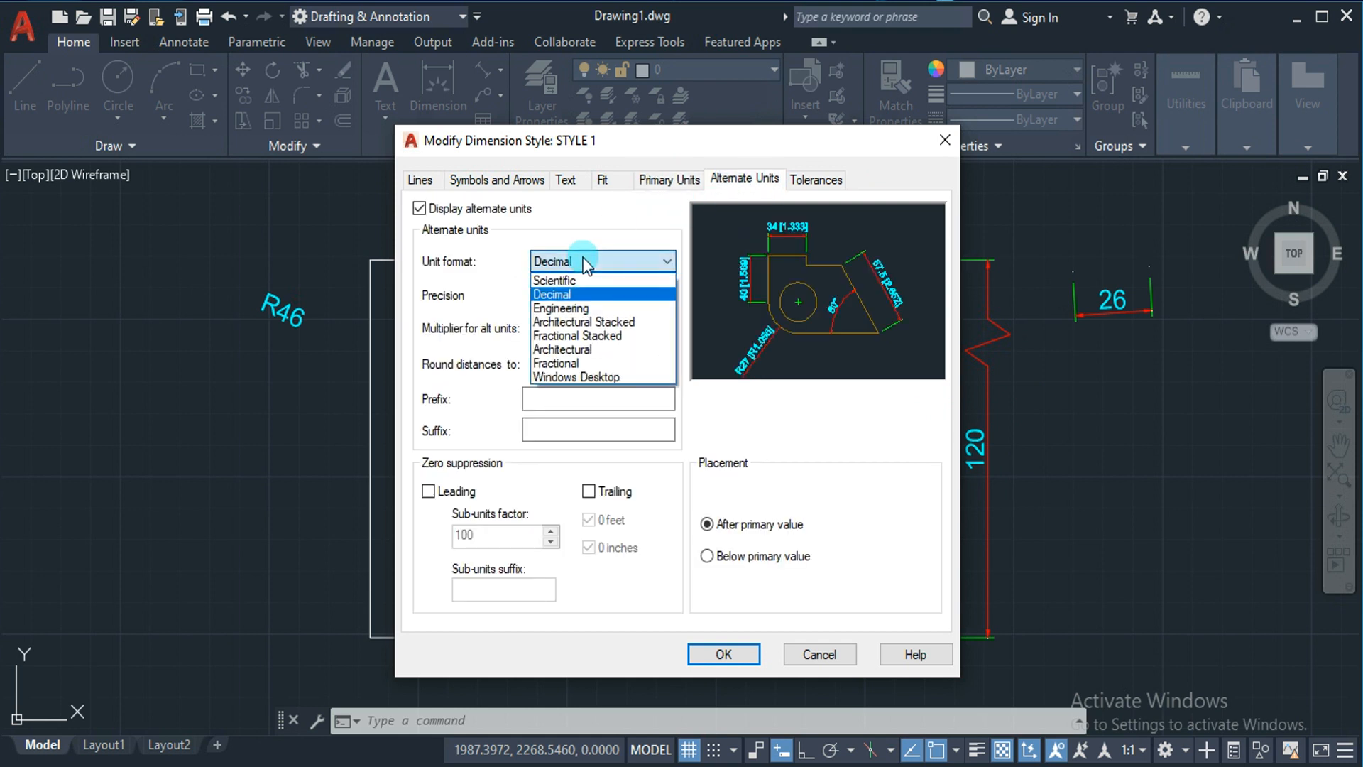
{"action": "left_click", "coordinate": [561, 308]}
Clear the alternate units multiplier, discard the changes to STYLE 1, and close the Dimension Style Manager.
{"action": "double_click", "coordinate": [636, 326]}
{"action": "left_click", "coordinate": [659, 325]}
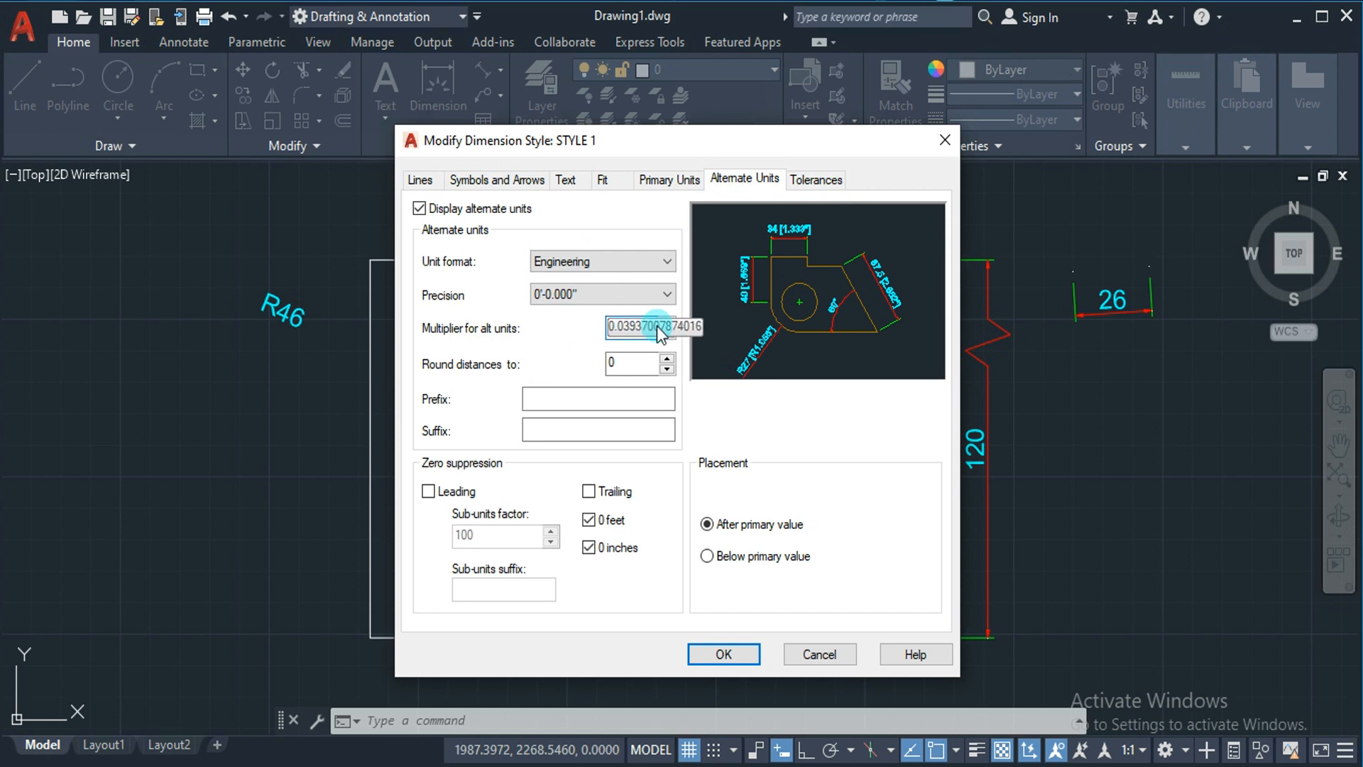
{"action": "key", "text": "BackSpace"}
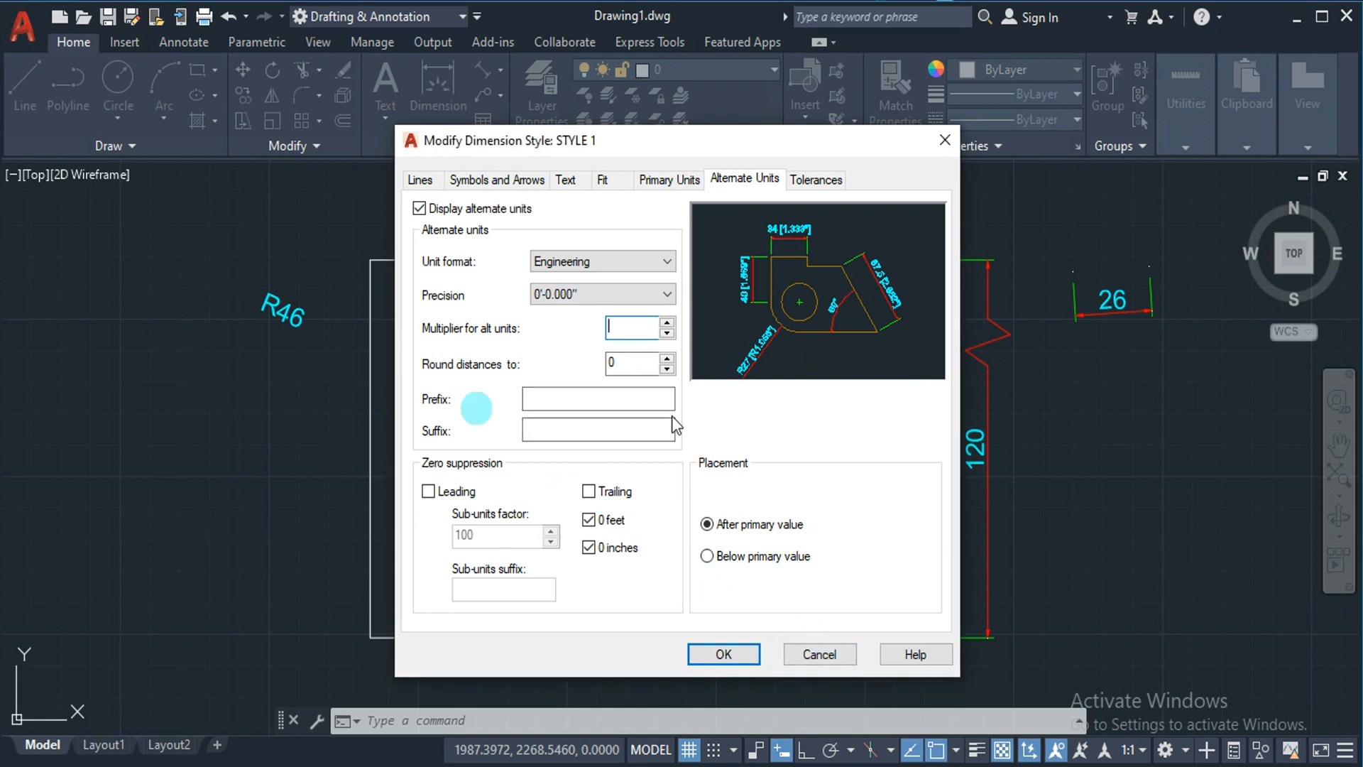
{"action": "left_click", "coordinate": [817, 650]}
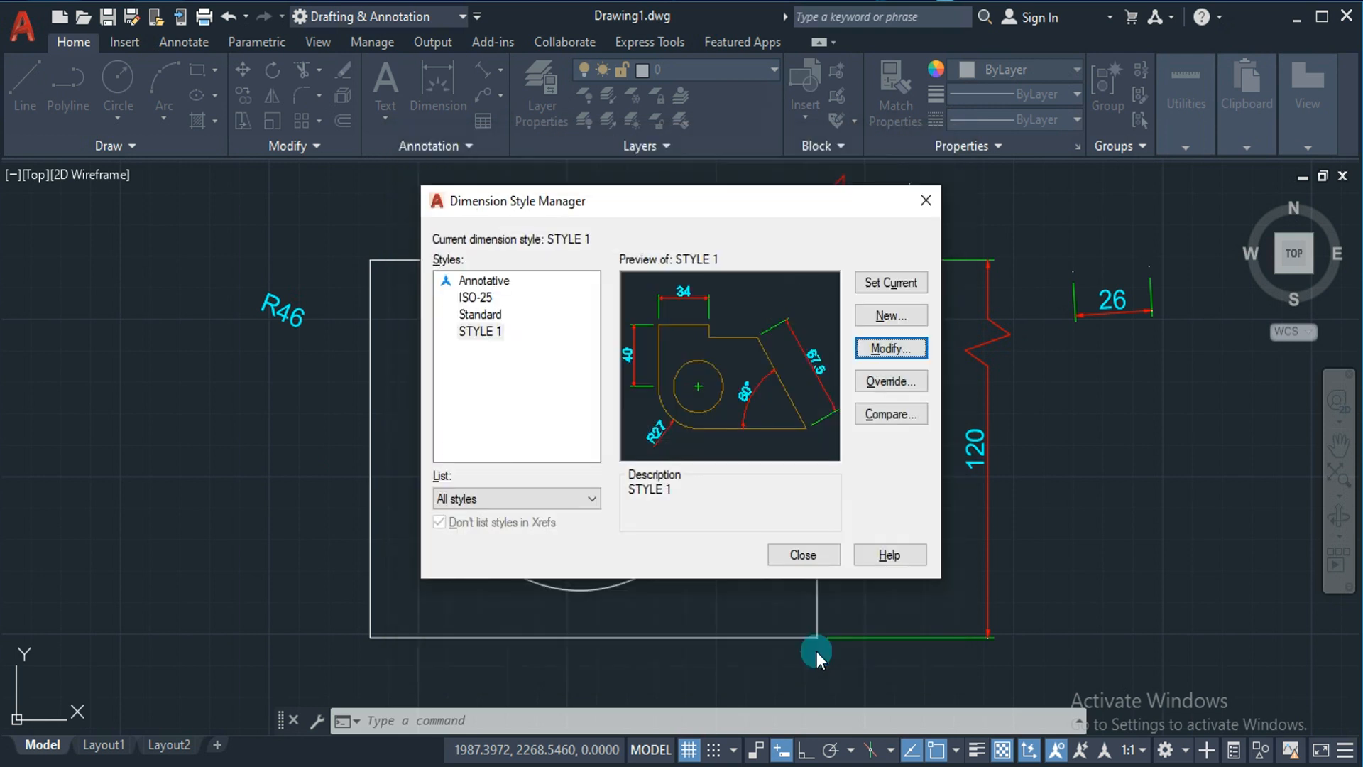
{"action": "left_click", "coordinate": [822, 554]}
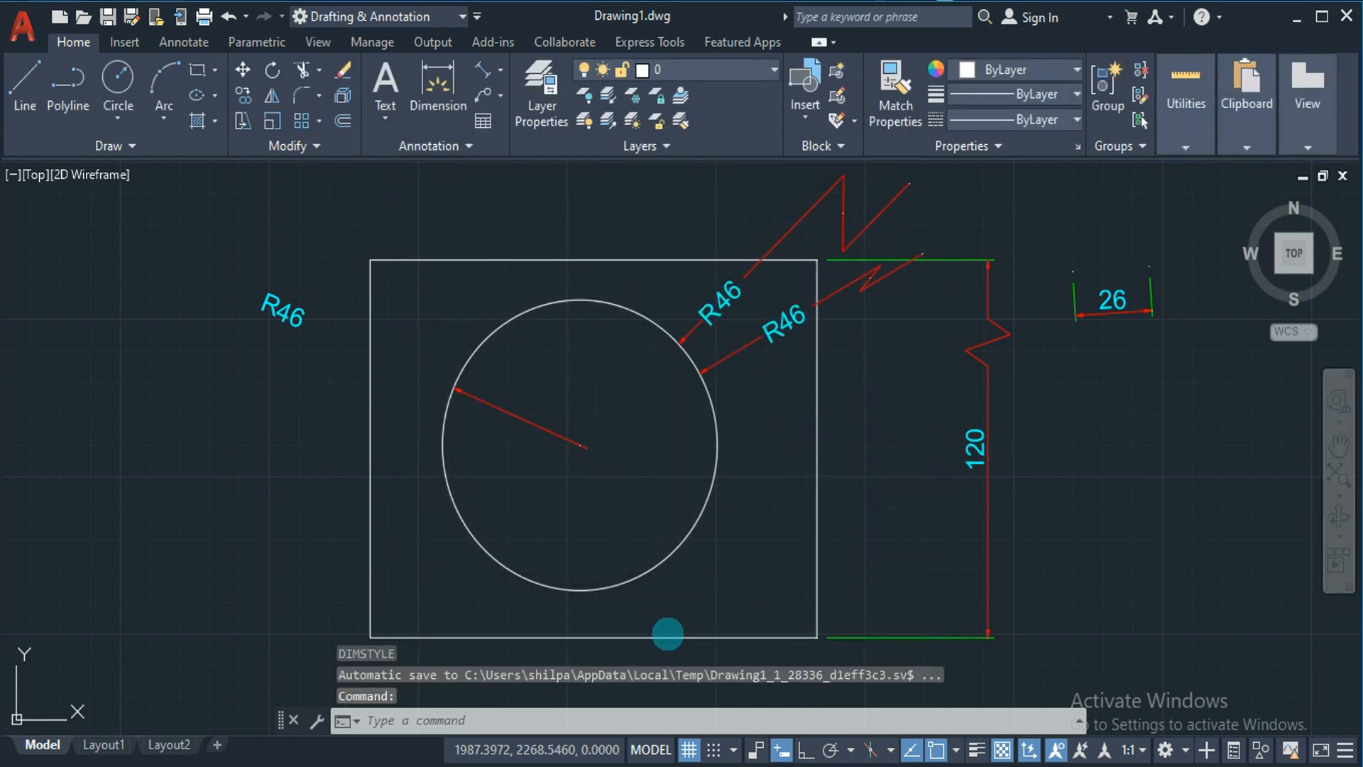
Open QuickCalc and set its length units conversion from Millimeters to Inches.
{"action": "key", "text": "ctrl+8"}
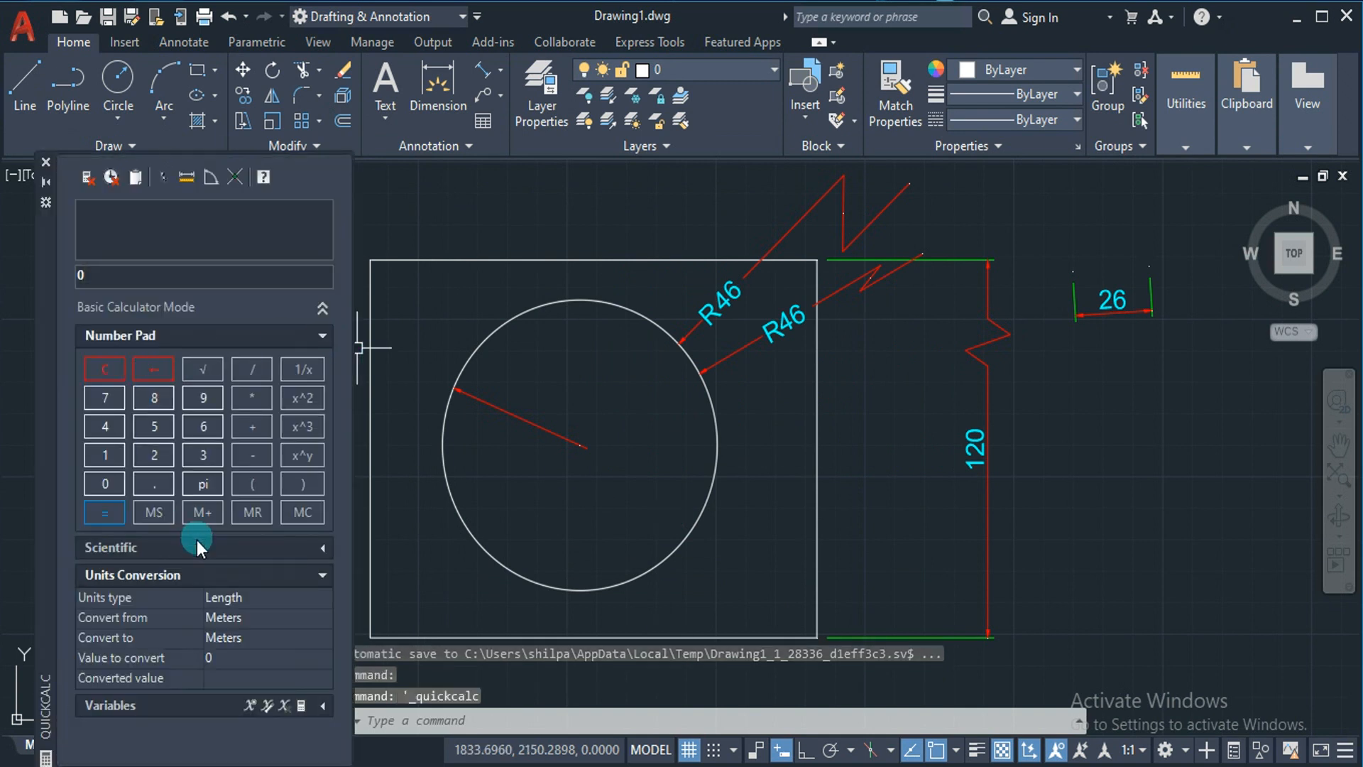
{"action": "left_click", "coordinate": [271, 615]}
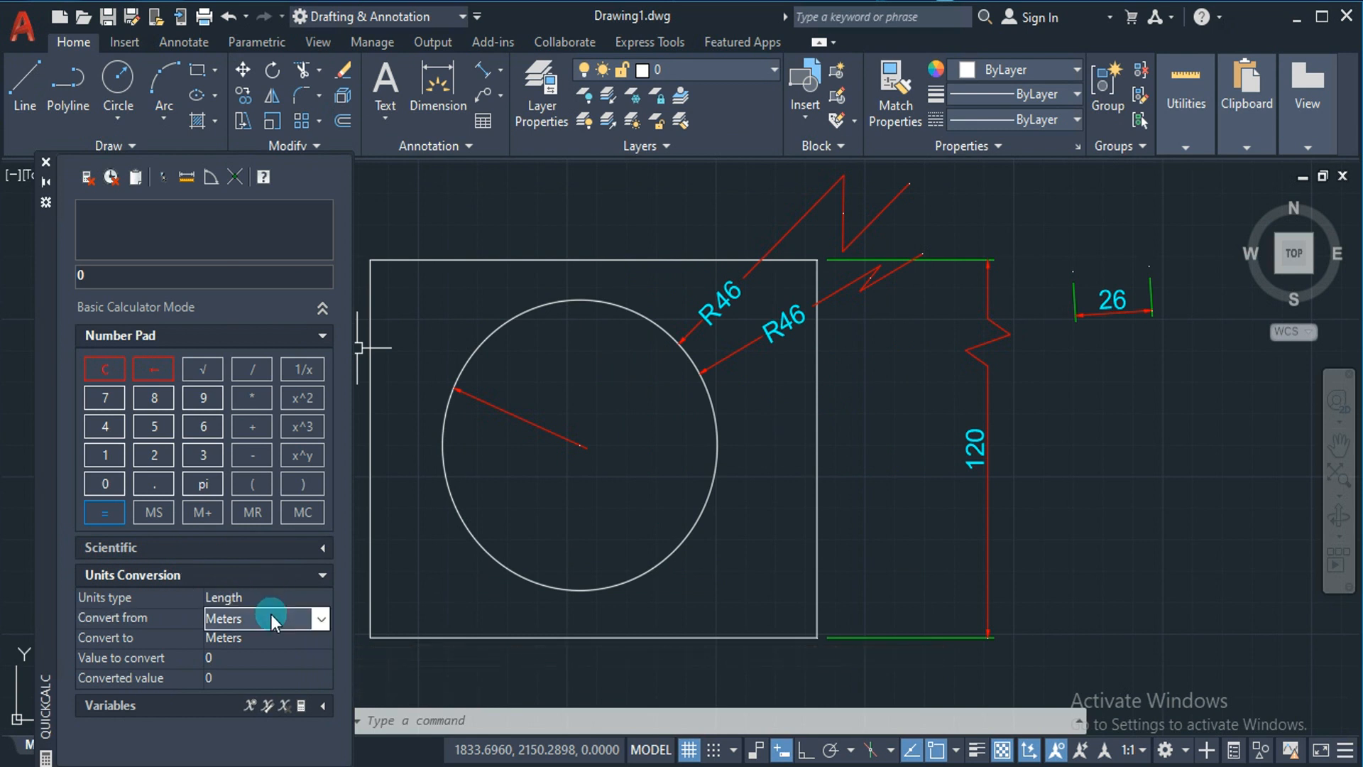
{"action": "left_click", "coordinate": [317, 618]}
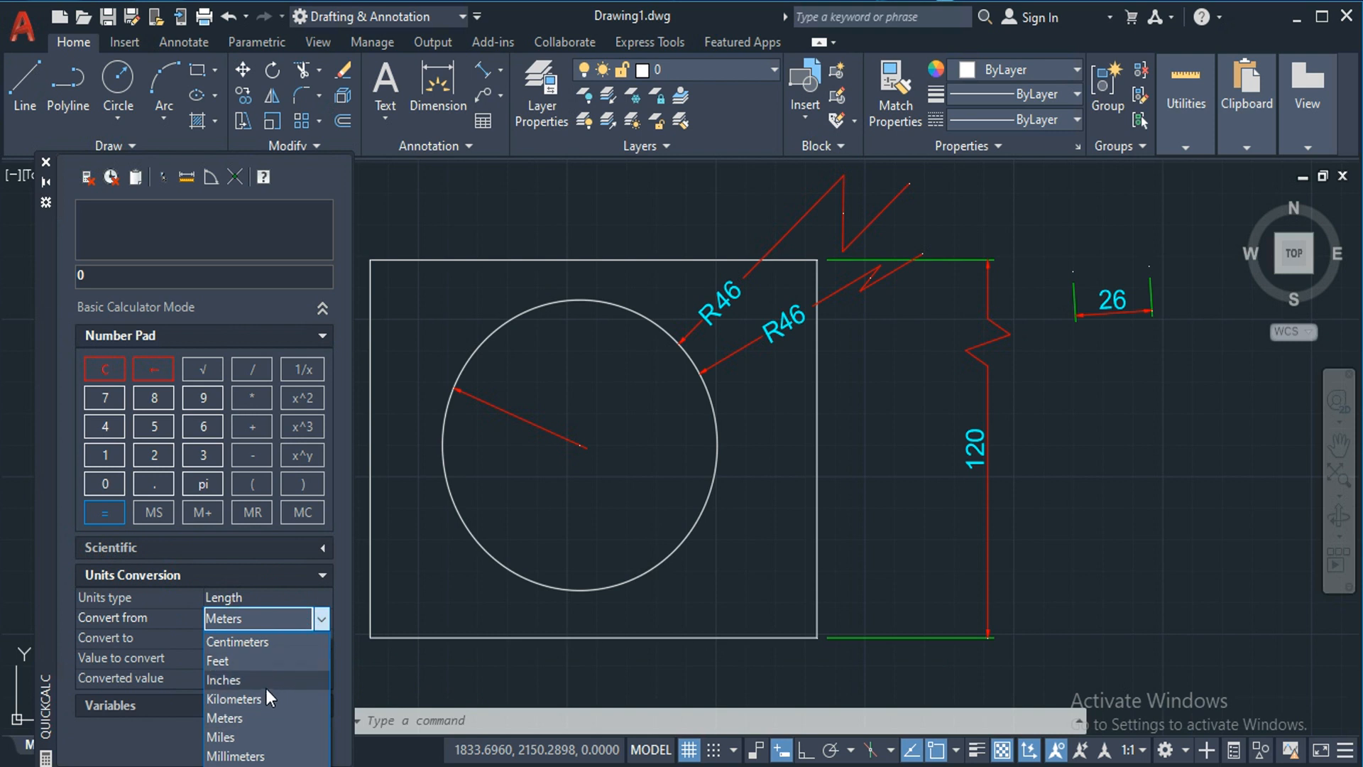
{"action": "left_click", "coordinate": [245, 756]}
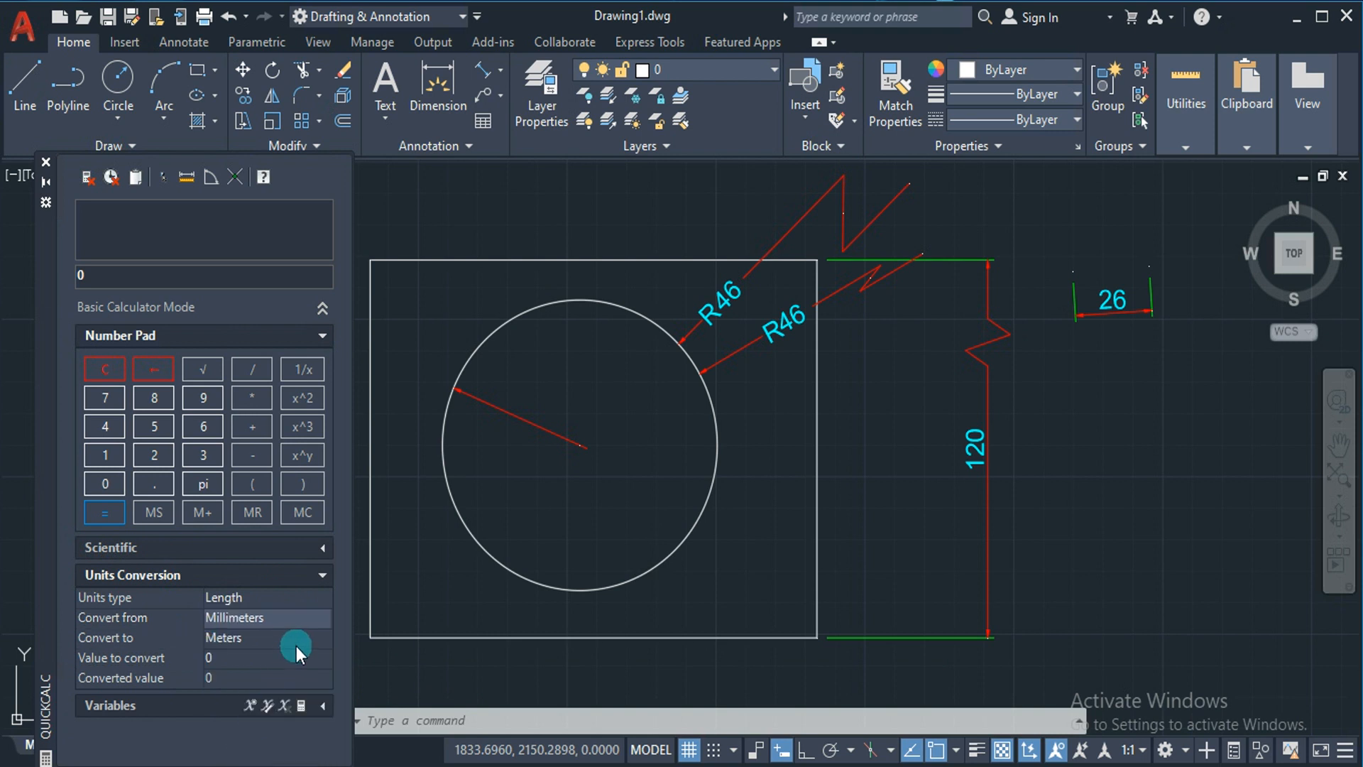
{"action": "left_click", "coordinate": [296, 643]}
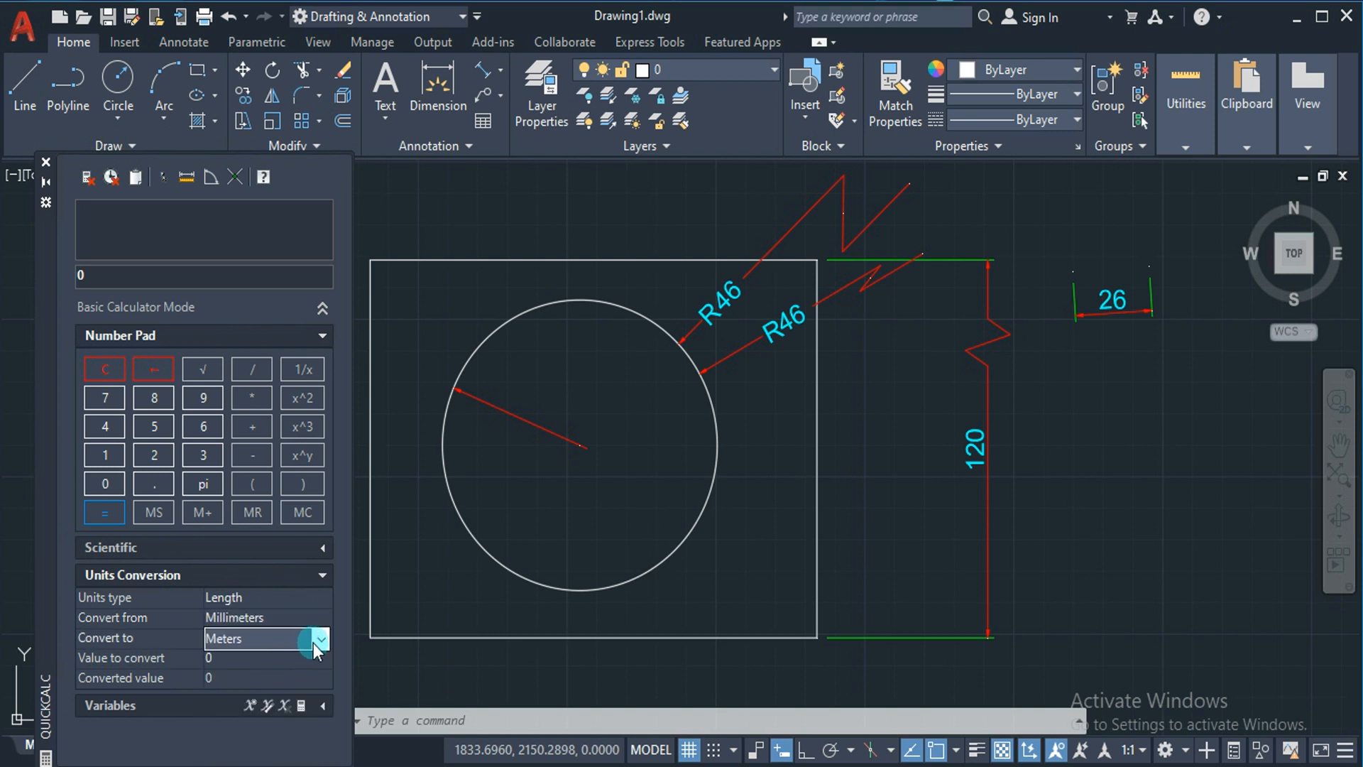
{"action": "left_click", "coordinate": [313, 642]}
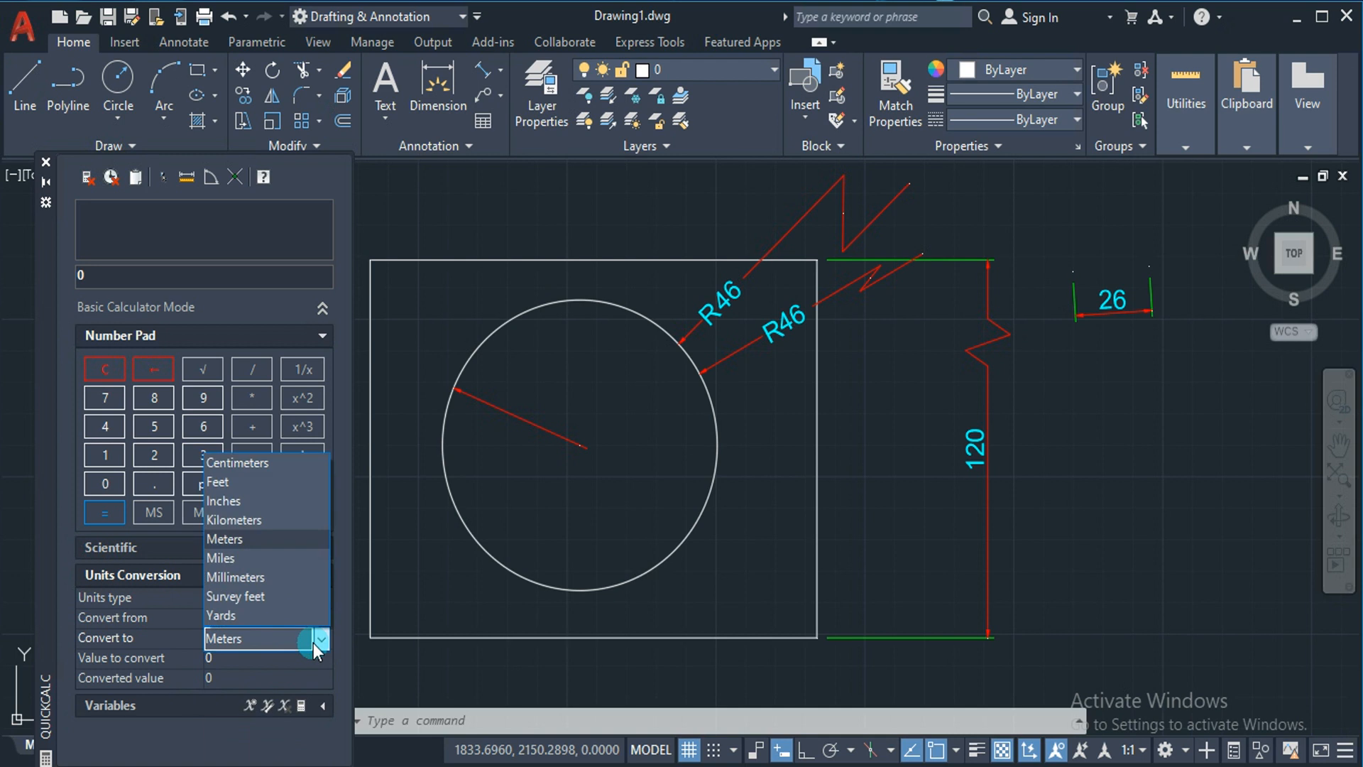
{"action": "left_click", "coordinate": [311, 500]}
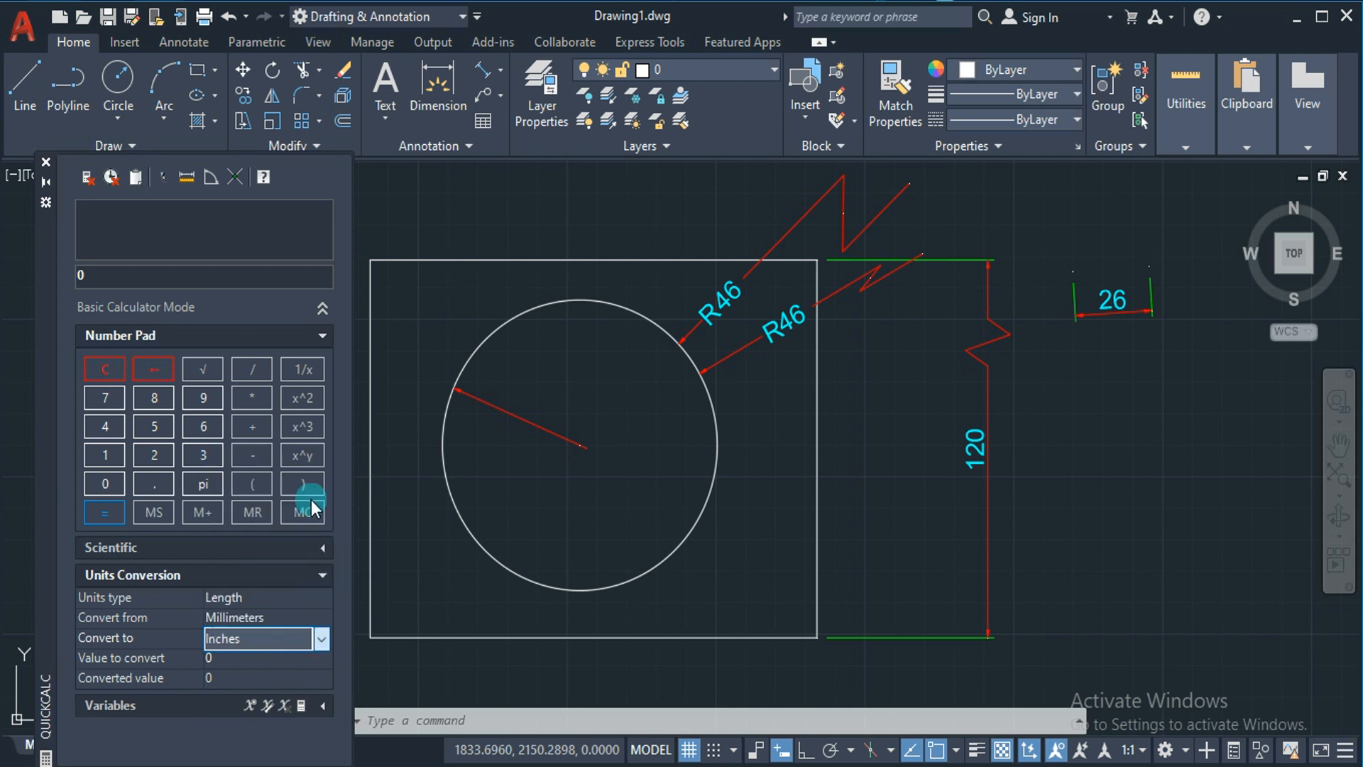
Convert a value of 1 millimetre to inches, send the result to the calculator's input line, and select it there.
{"action": "left_click", "coordinate": [229, 657]}
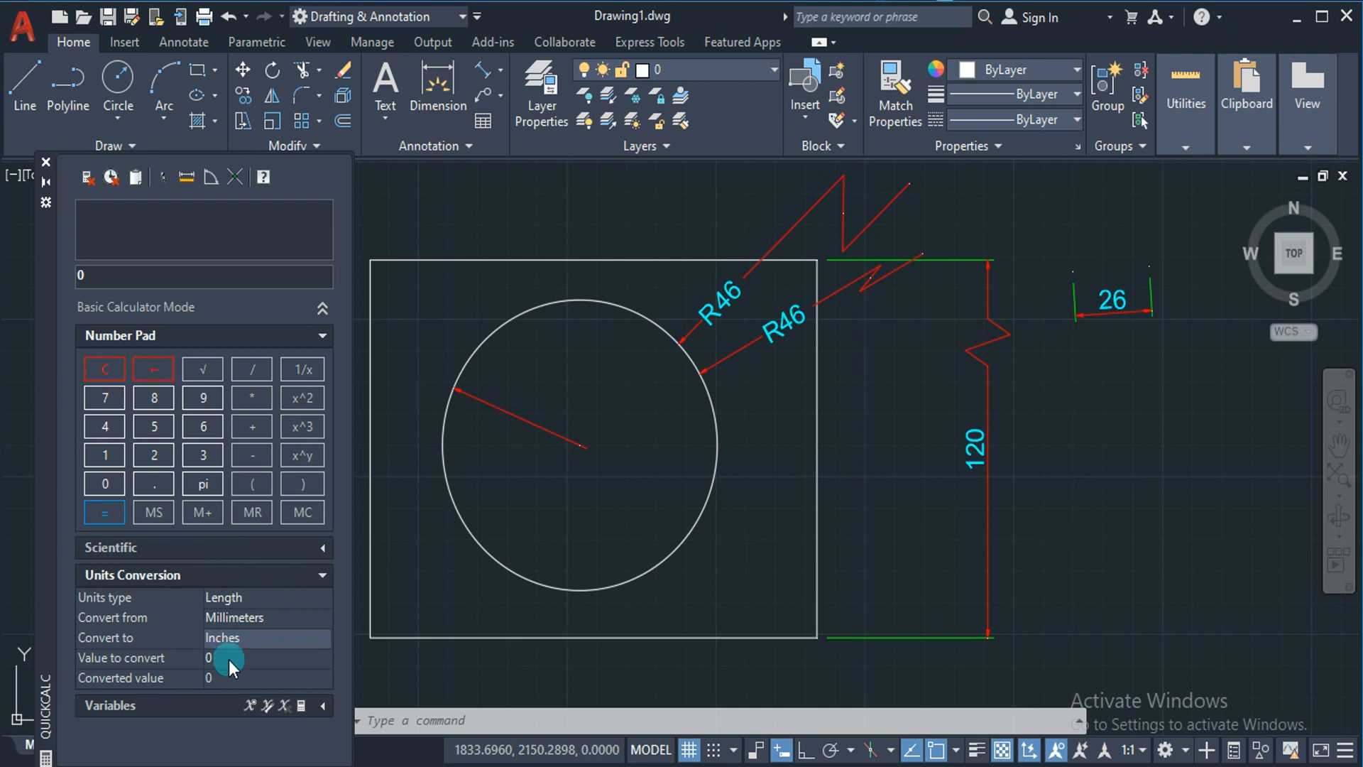
{"action": "type", "text": "1"}
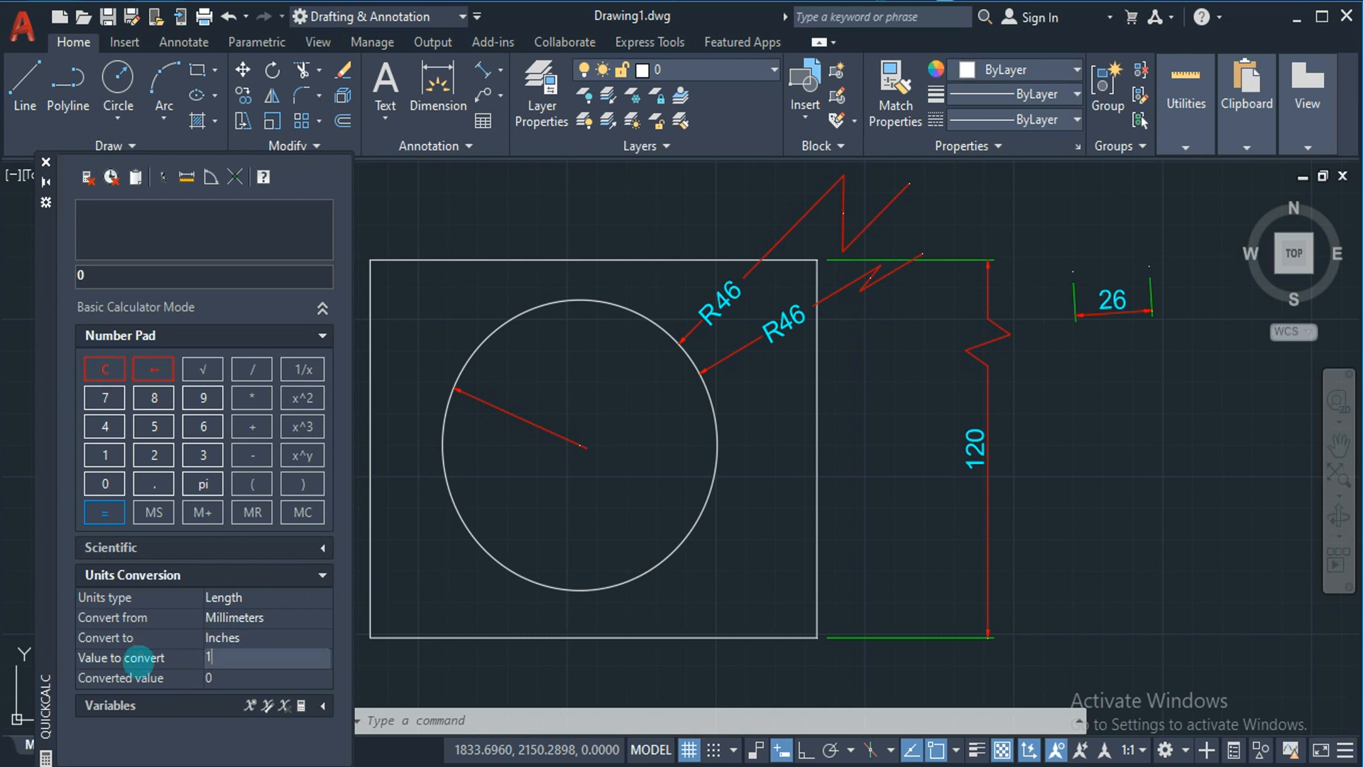
{"action": "left_click", "coordinate": [219, 680]}
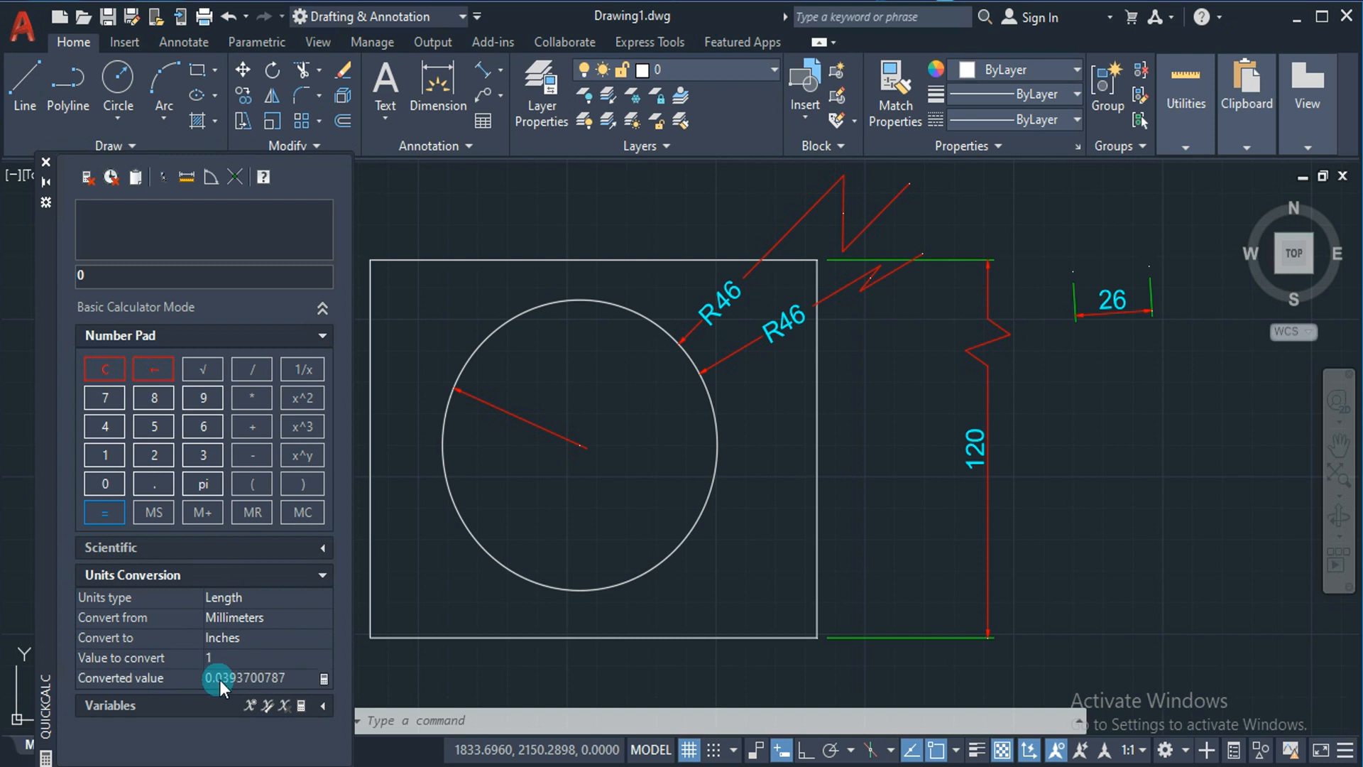
{"action": "left_click", "coordinate": [325, 678]}
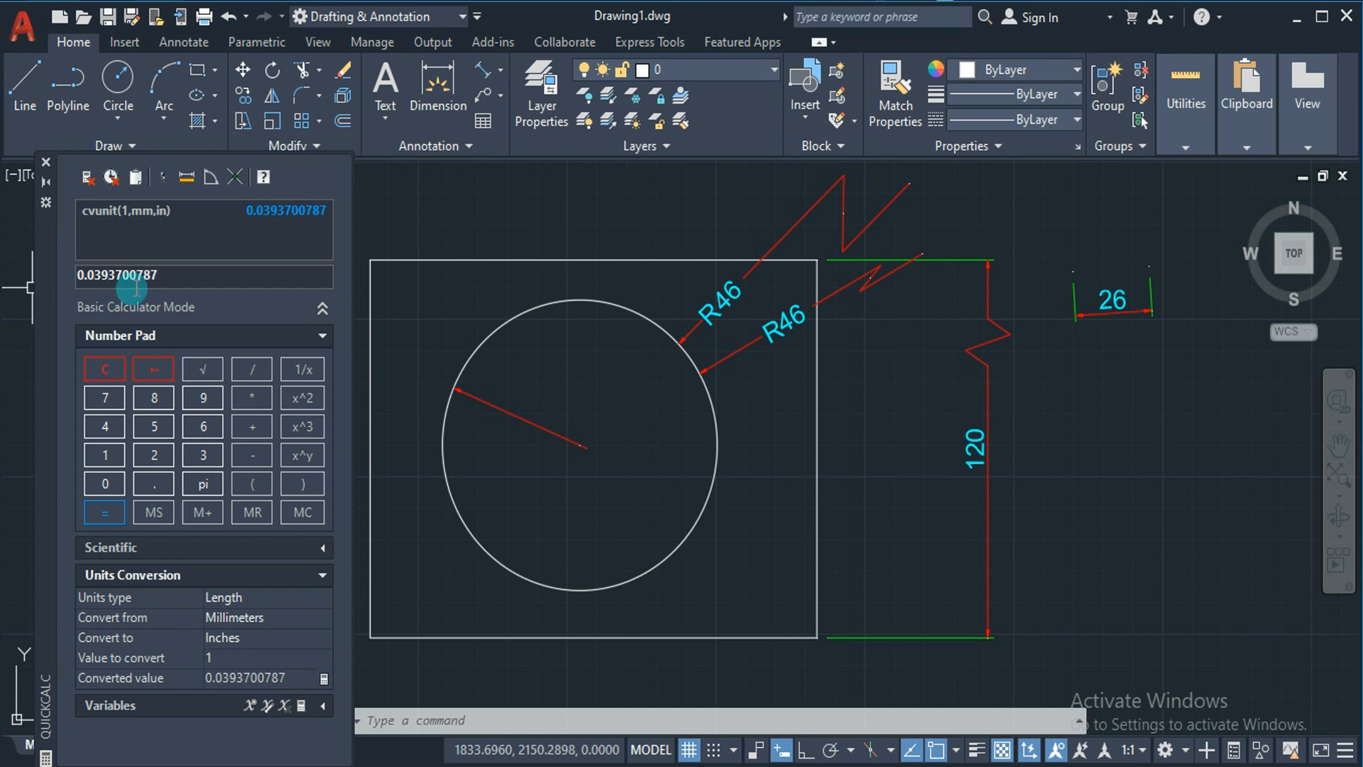
{"action": "left_click_drag", "start_coordinate": [166, 275], "coordinate": [75, 276]}
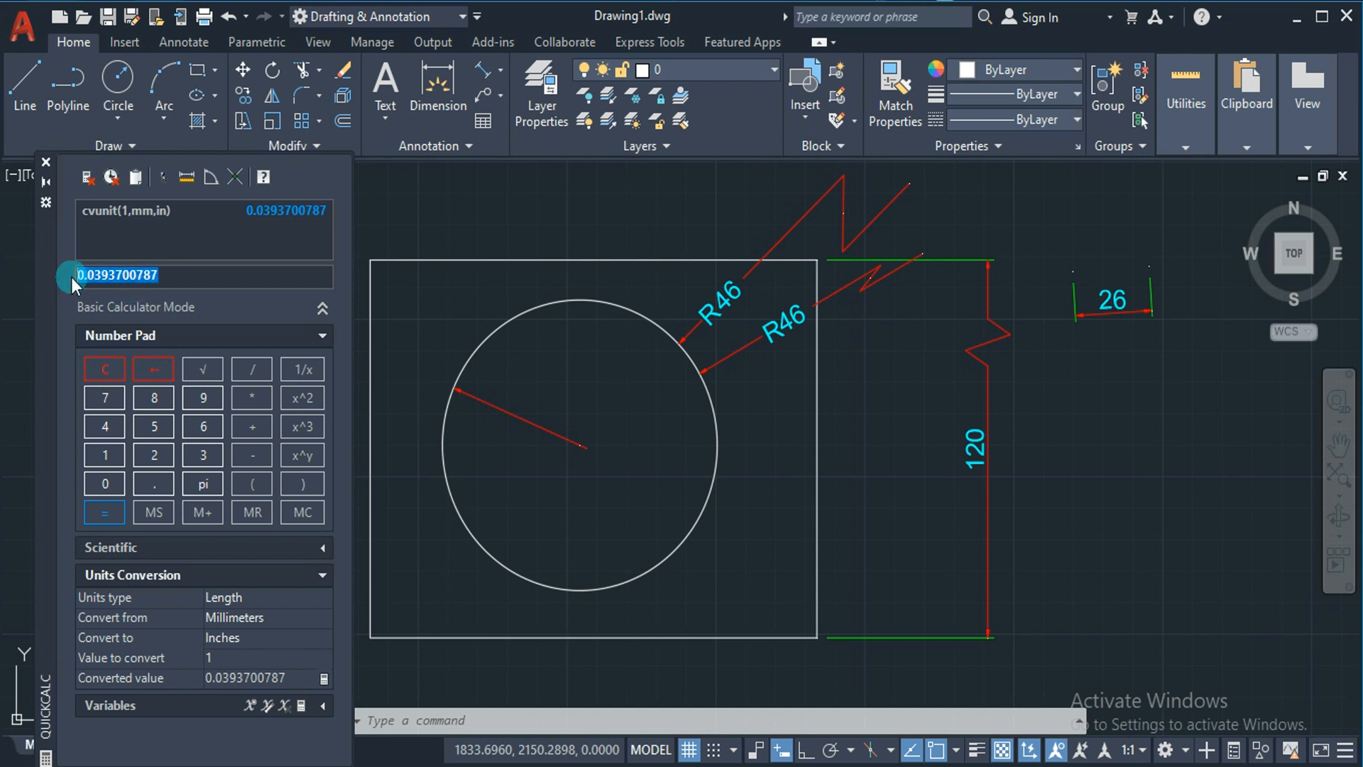
Reopen STYLE 1 for modification, turn on its alternate units display and set the alternate units multiplier to 0.0393700787.
{"action": "left_click", "coordinate": [675, 645]}
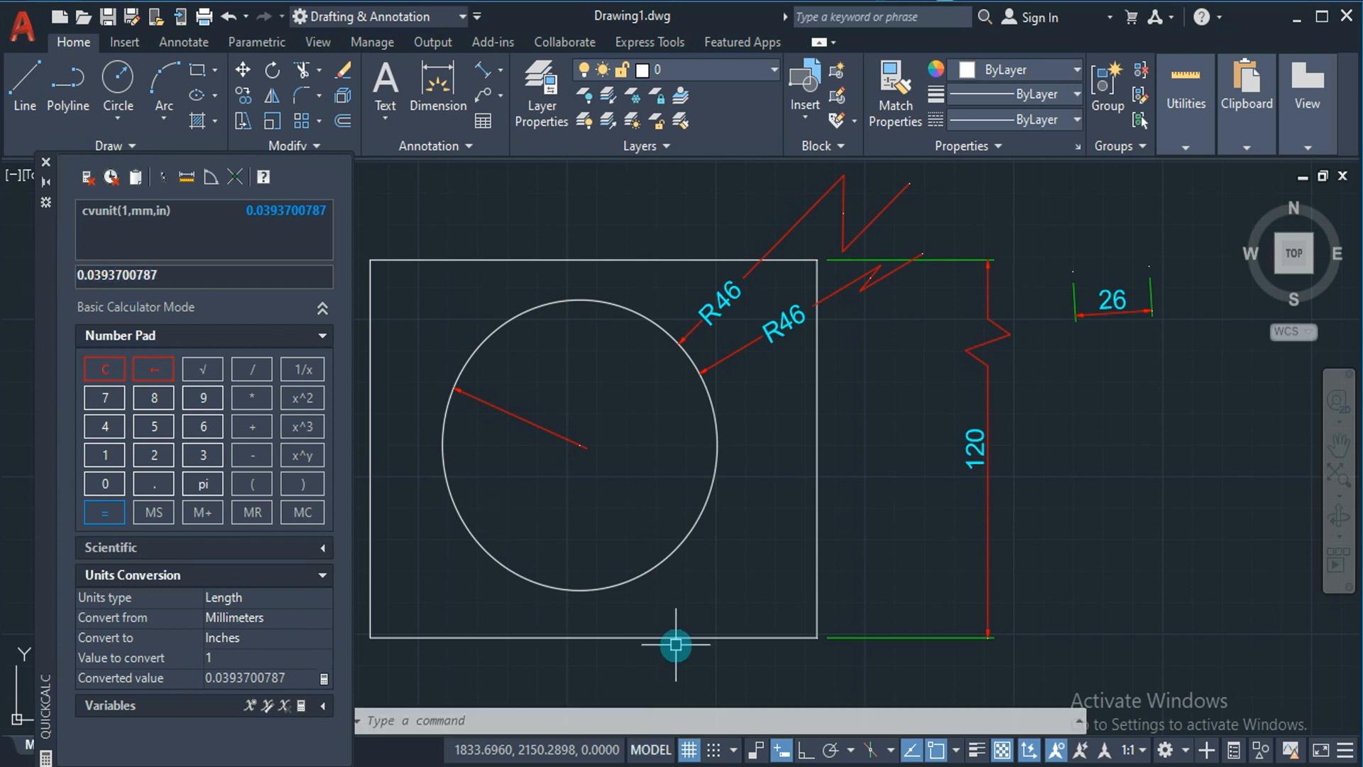
{"action": "type", "text": "D"}
{"action": "key", "text": "Return"}
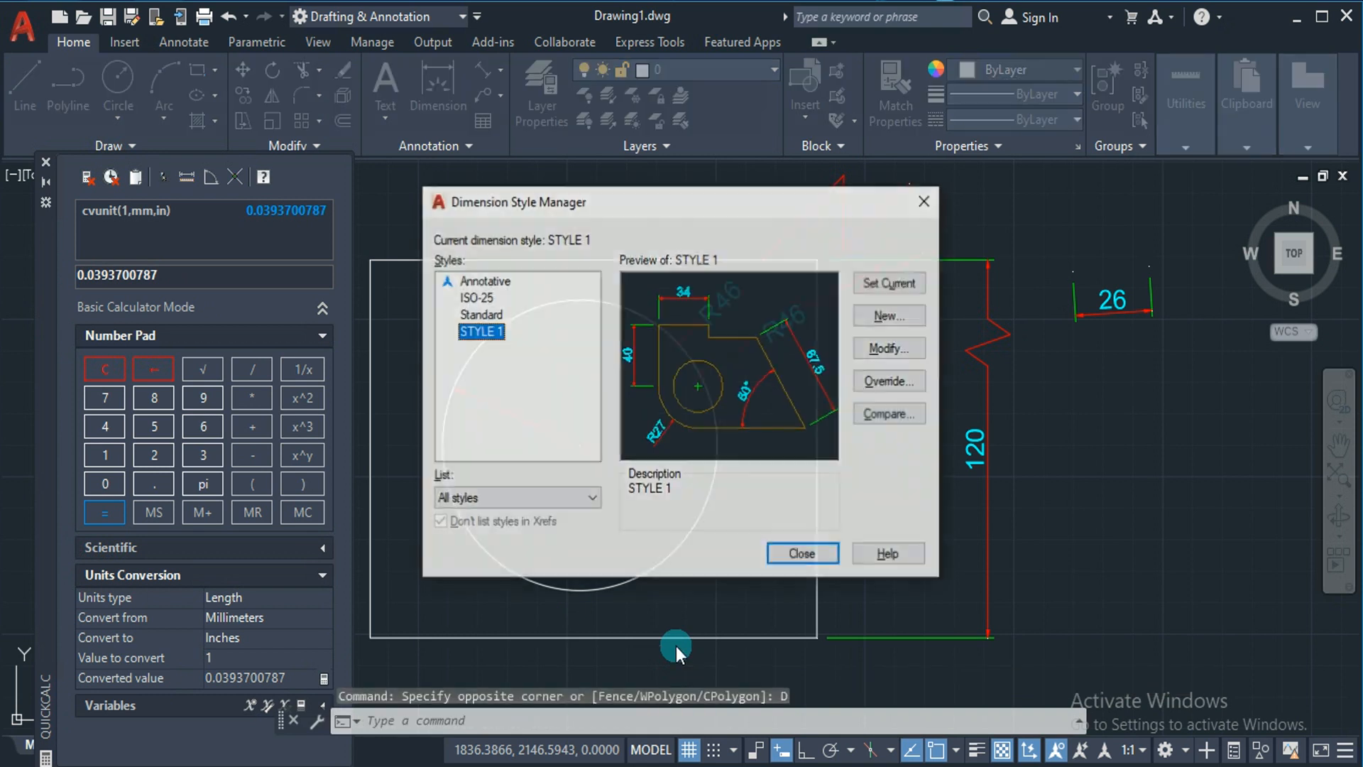
{"action": "left_click", "coordinate": [900, 345]}
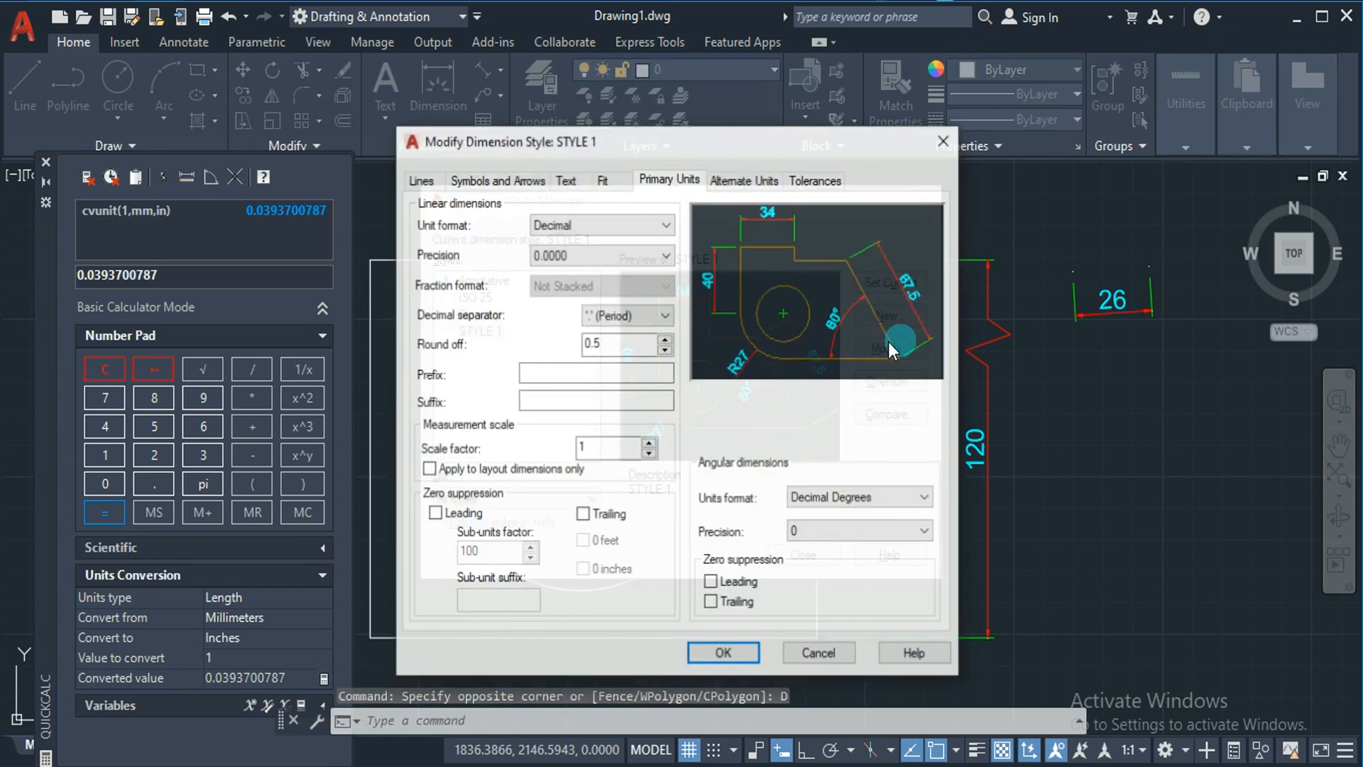
{"action": "left_click", "coordinate": [727, 181]}
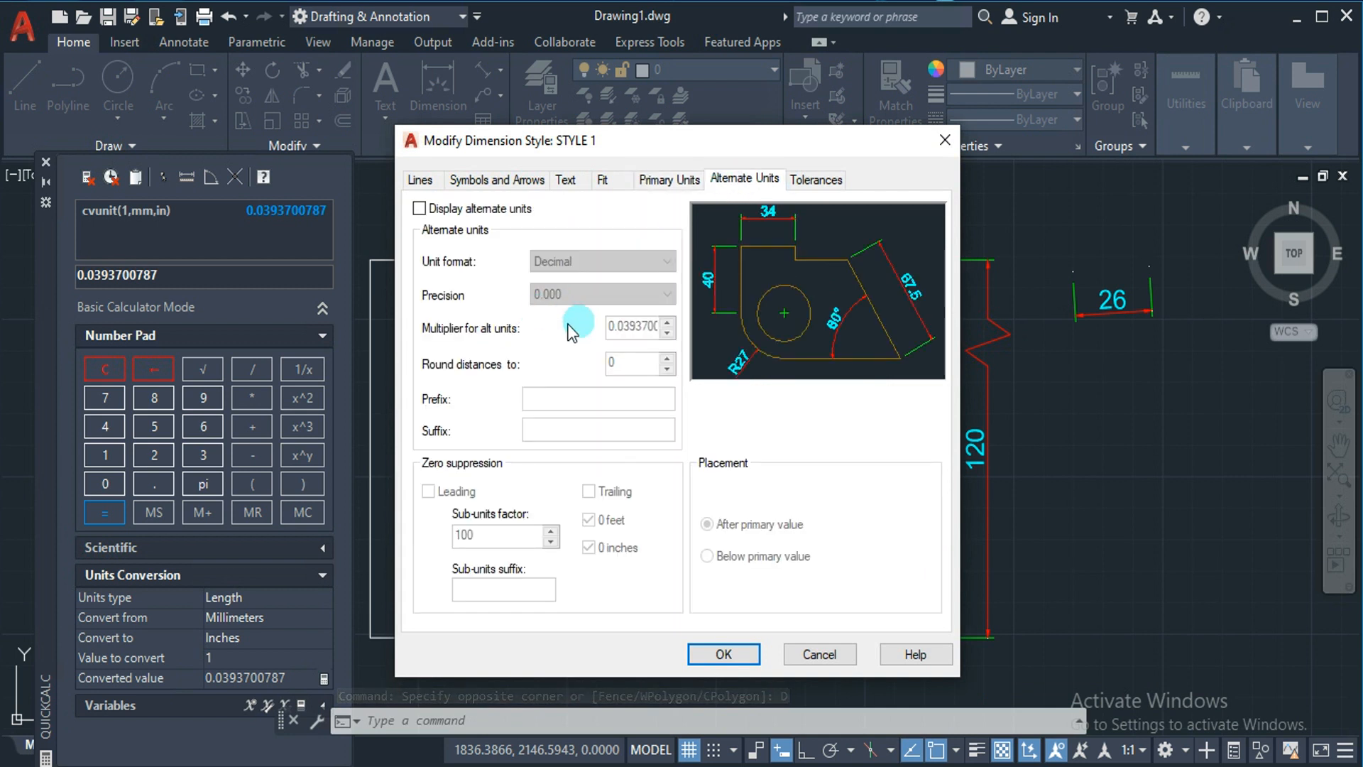
{"action": "left_click", "coordinate": [435, 210]}
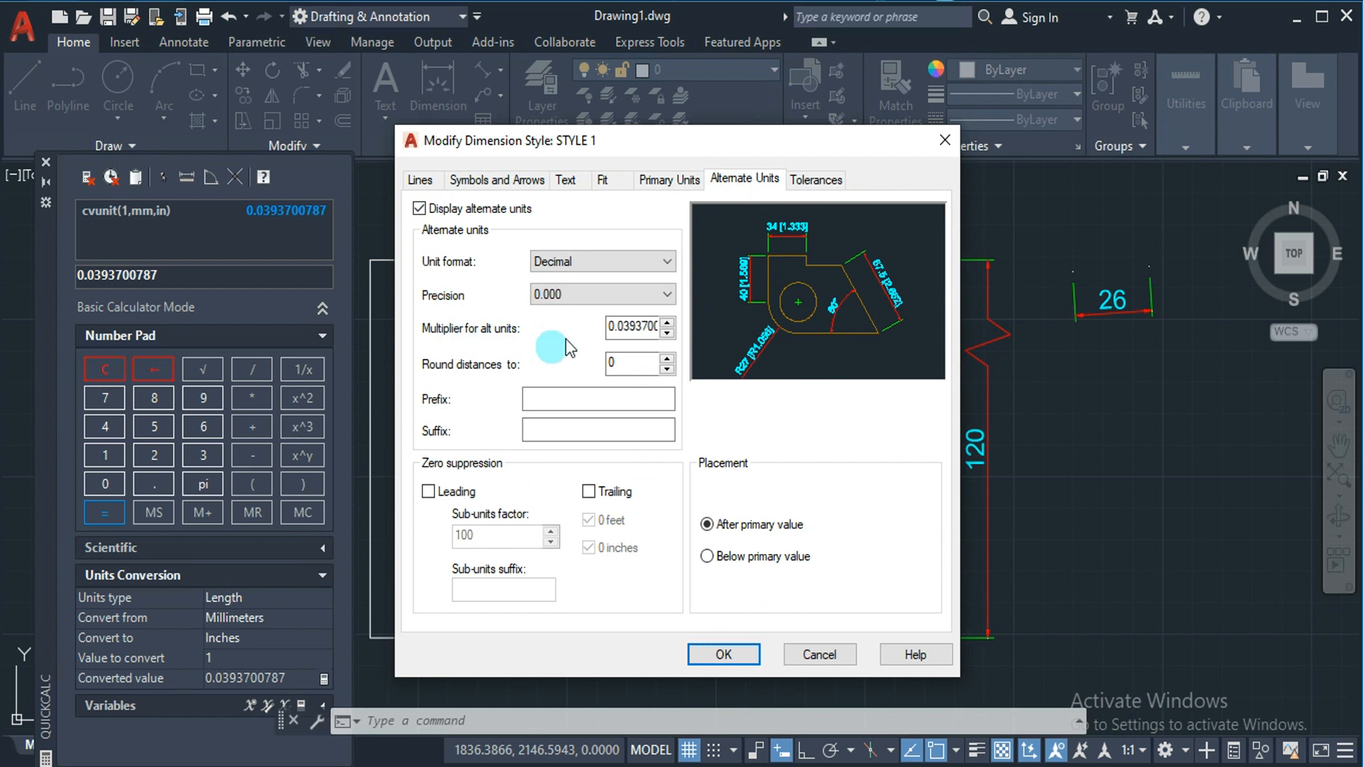
{"action": "left_click", "coordinate": [666, 322]}
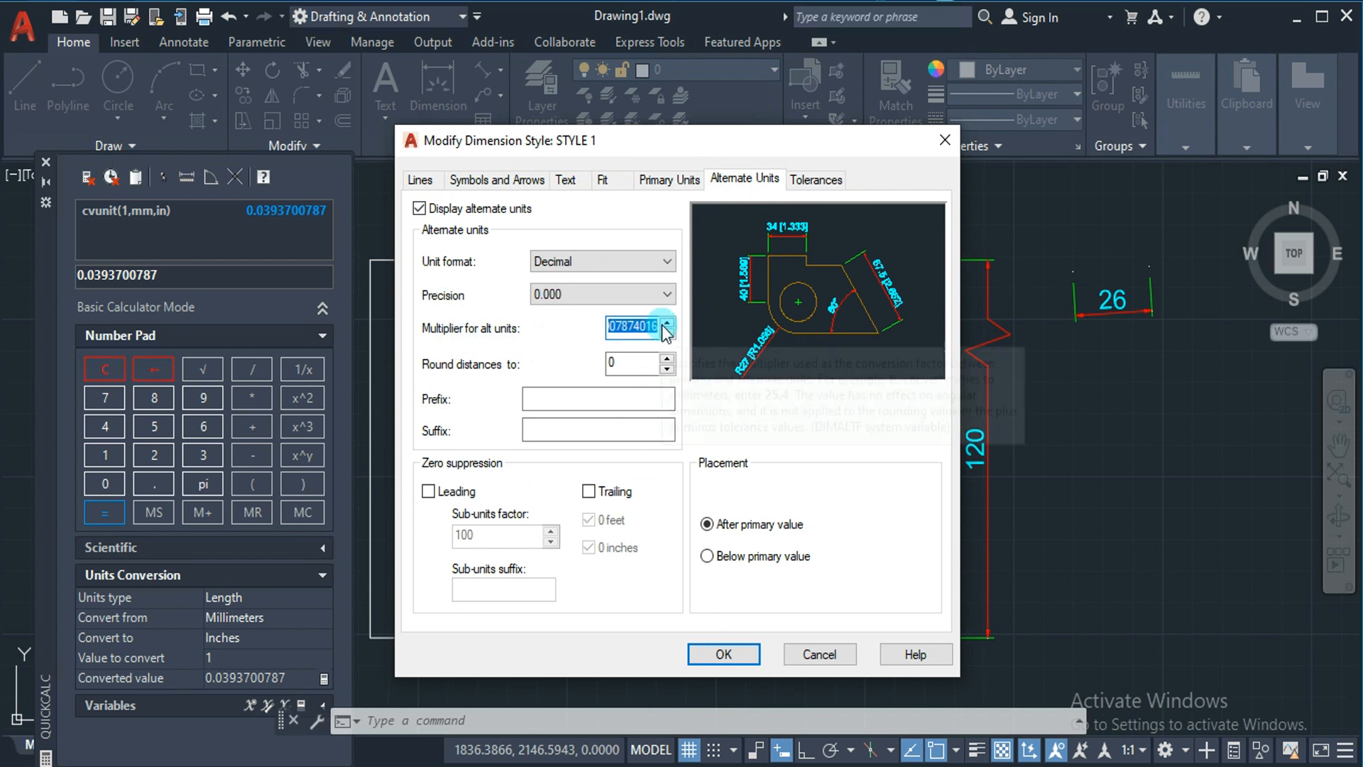
{"action": "key", "text": "BackSpace"}
{"action": "key", "text": "ctrl+v"}
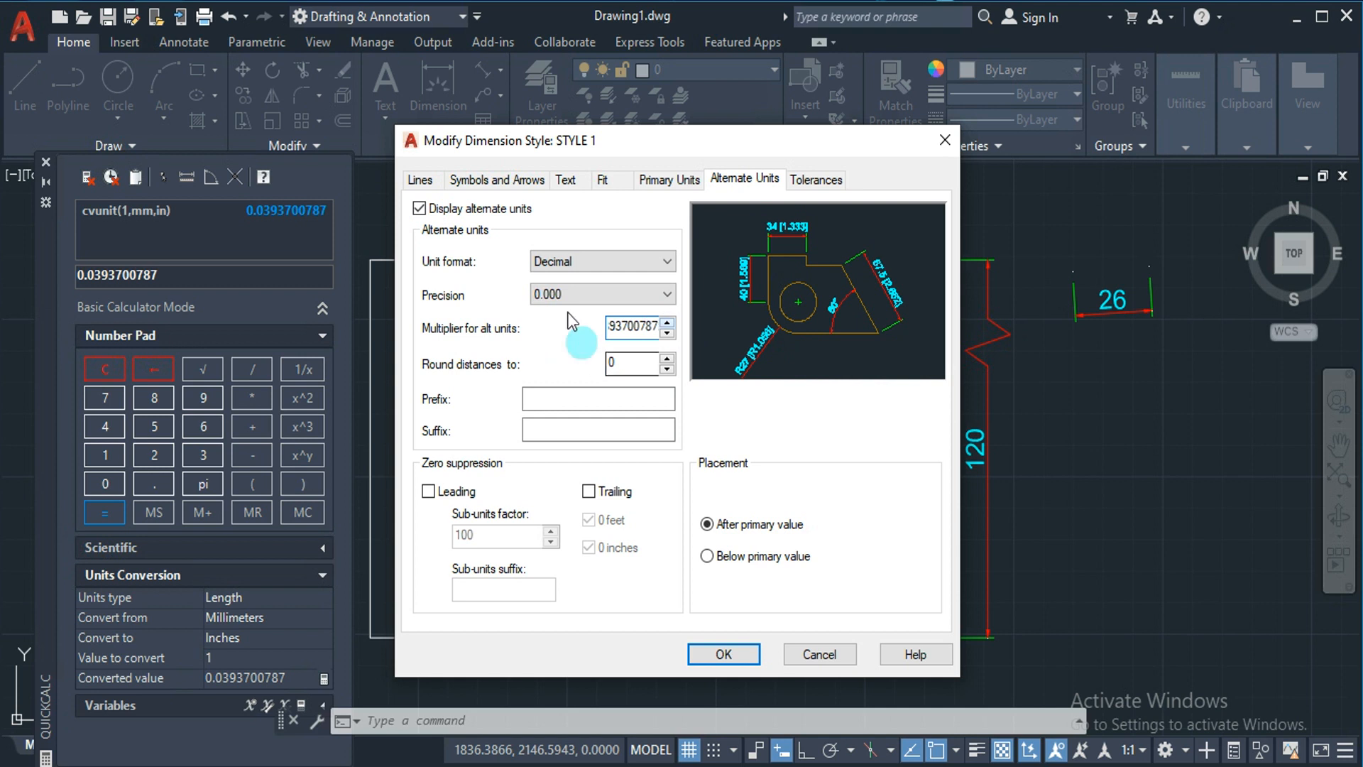
Set the alternate unit format to Engineering, apply the changes, make STYLE 1 current and close the Dimension Style Manager.
{"action": "left_click", "coordinate": [565, 259]}
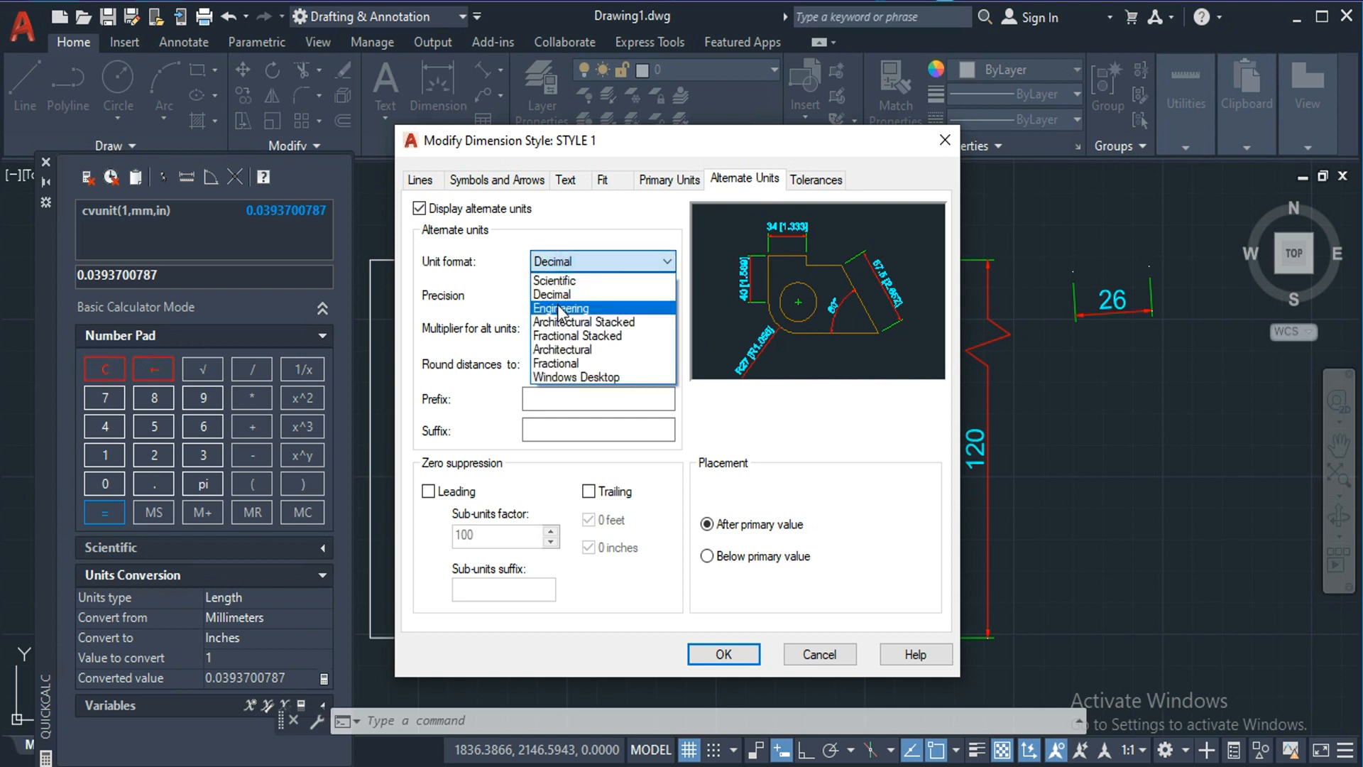
{"action": "left_click", "coordinate": [557, 306]}
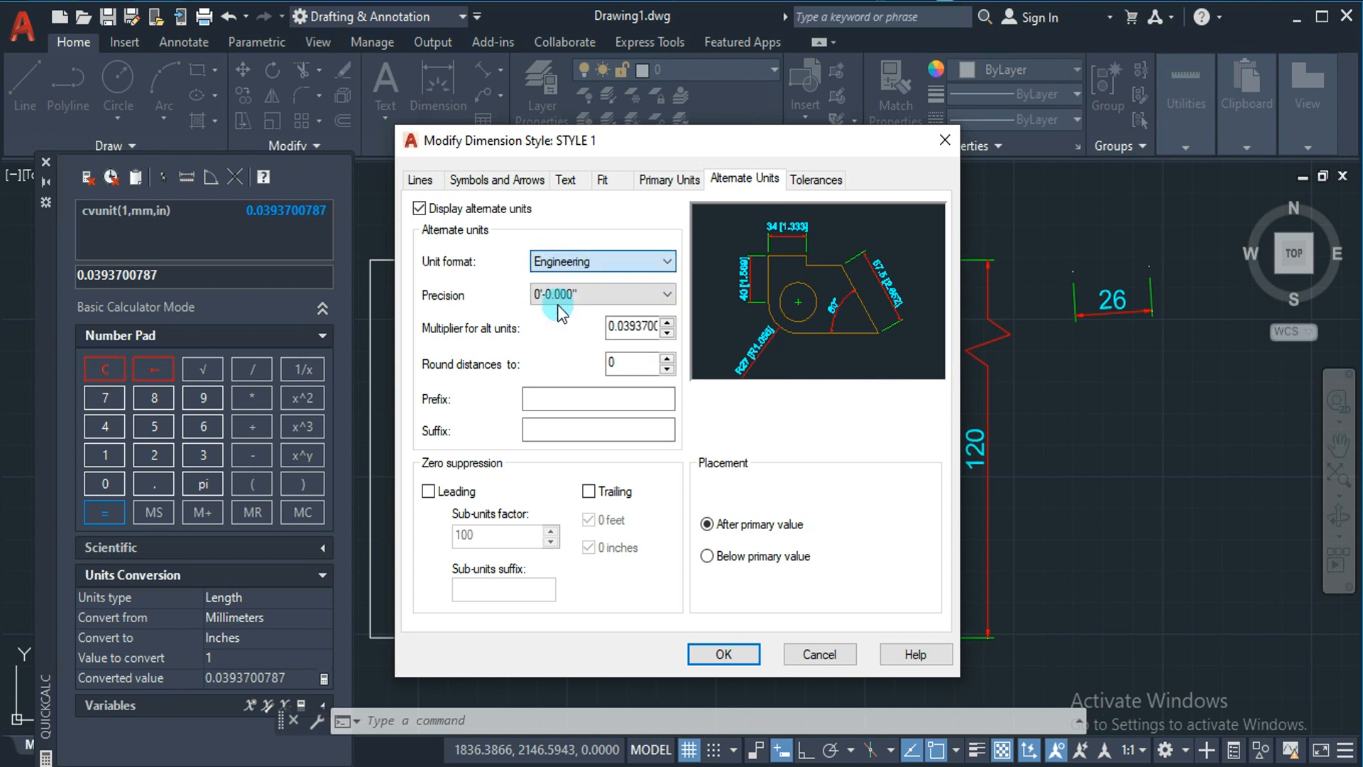
{"action": "left_click", "coordinate": [724, 653]}
{"action": "left_click", "coordinate": [888, 283]}
{"action": "left_click", "coordinate": [814, 551]}
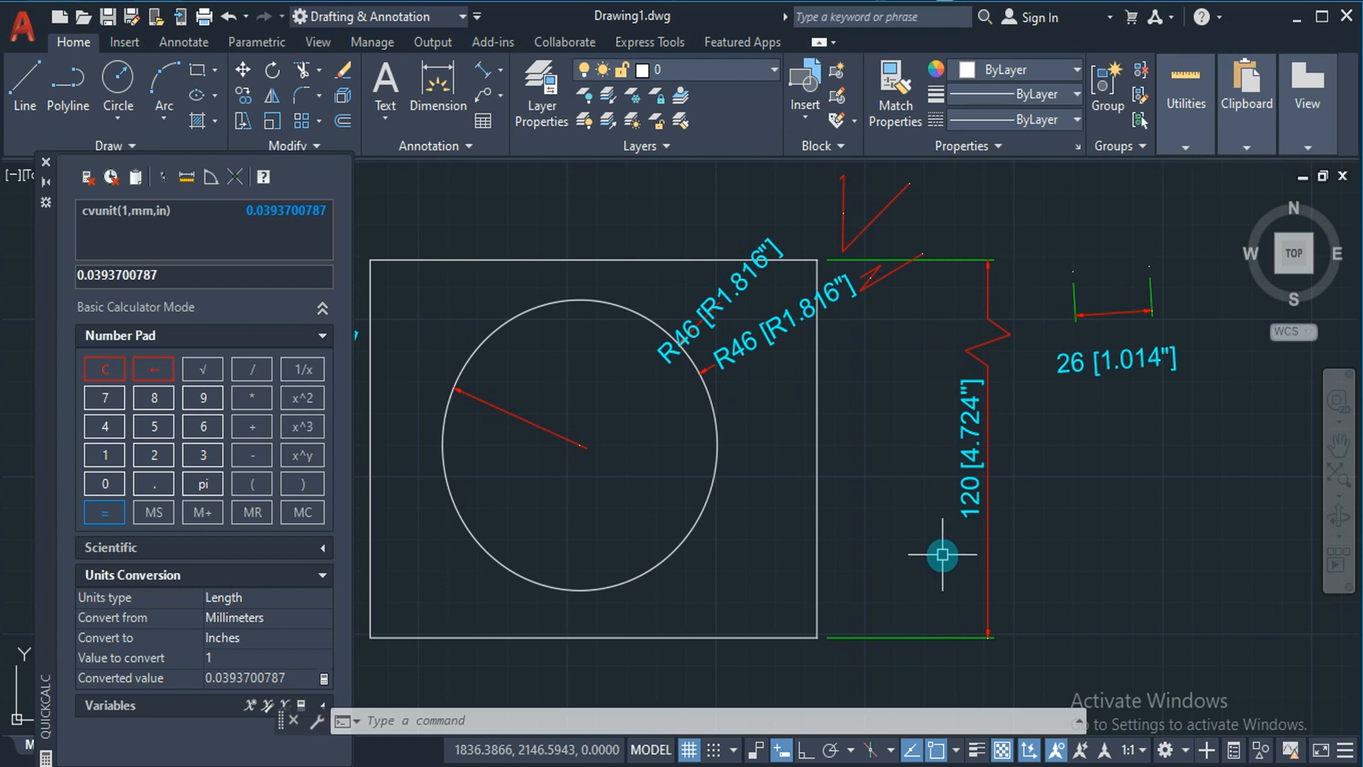
In STYLE 1's alternate units settings, place alternate values below the primary value and turn off the alternate units display.
{"action": "type", "text": "d"}
{"action": "key", "text": "Return"}
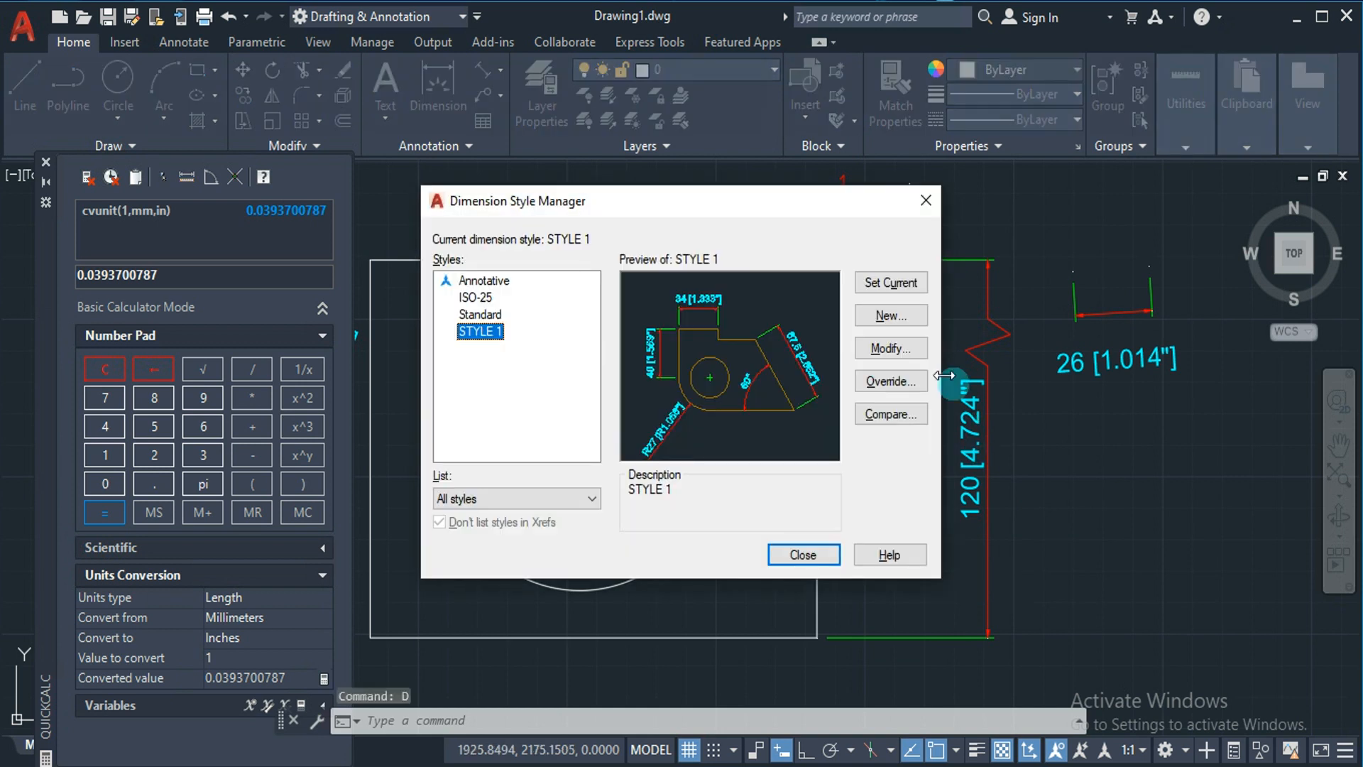
{"action": "left_click", "coordinate": [903, 351]}
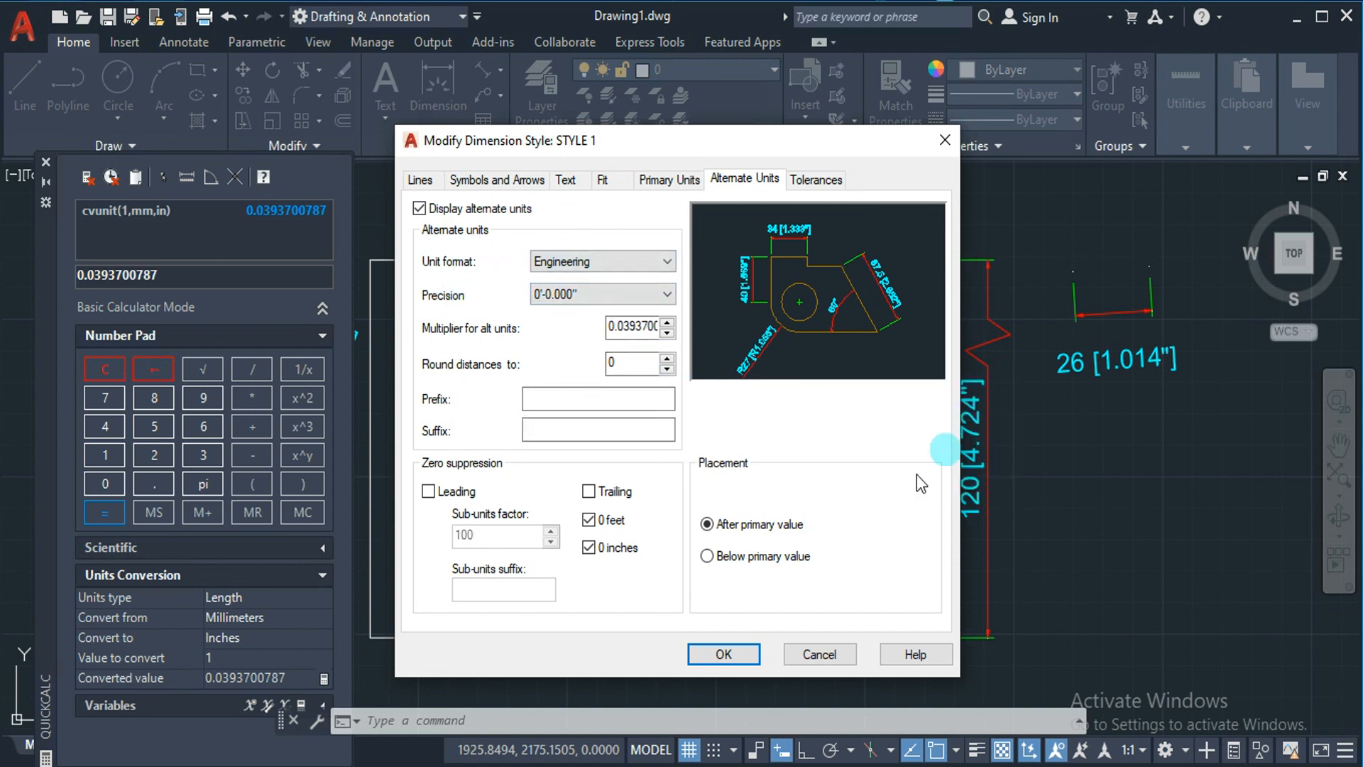
{"action": "left_click", "coordinate": [710, 554]}
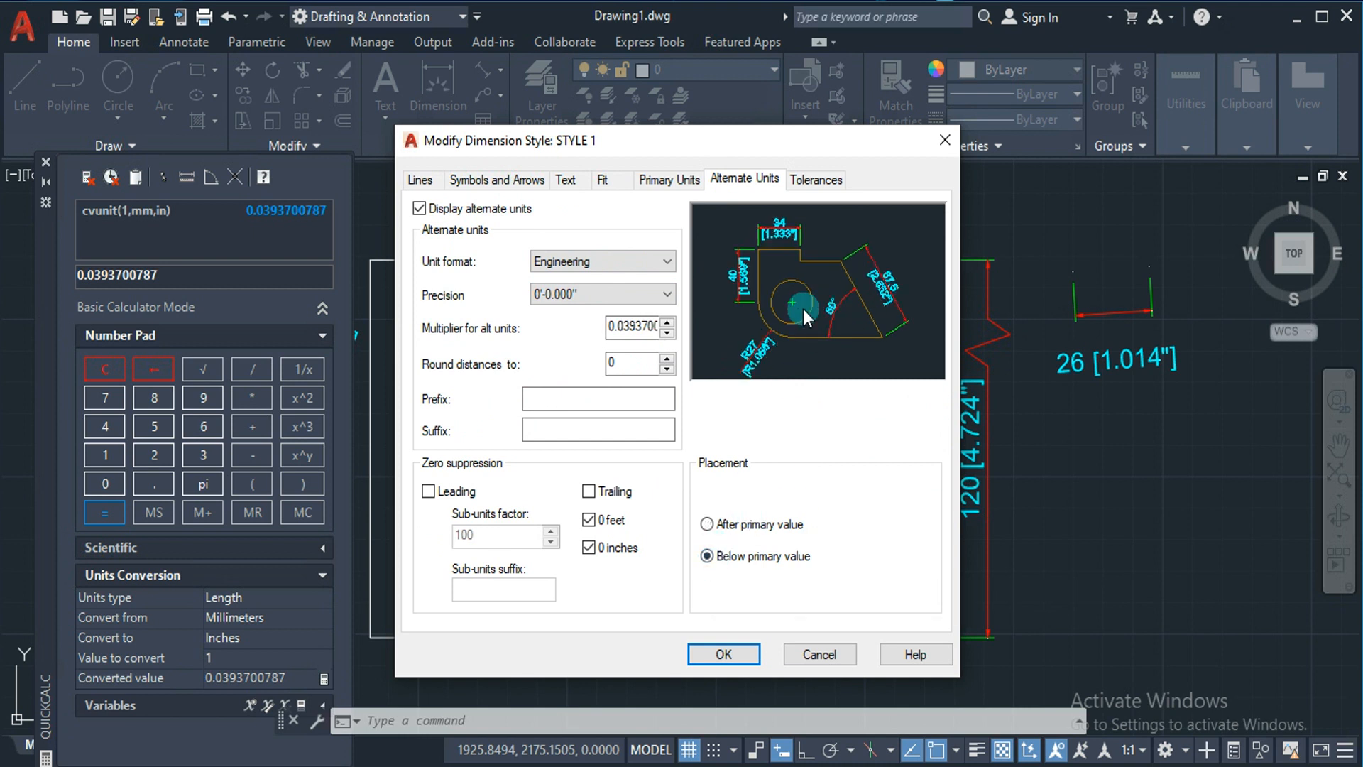
{"action": "left_click", "coordinate": [474, 208]}
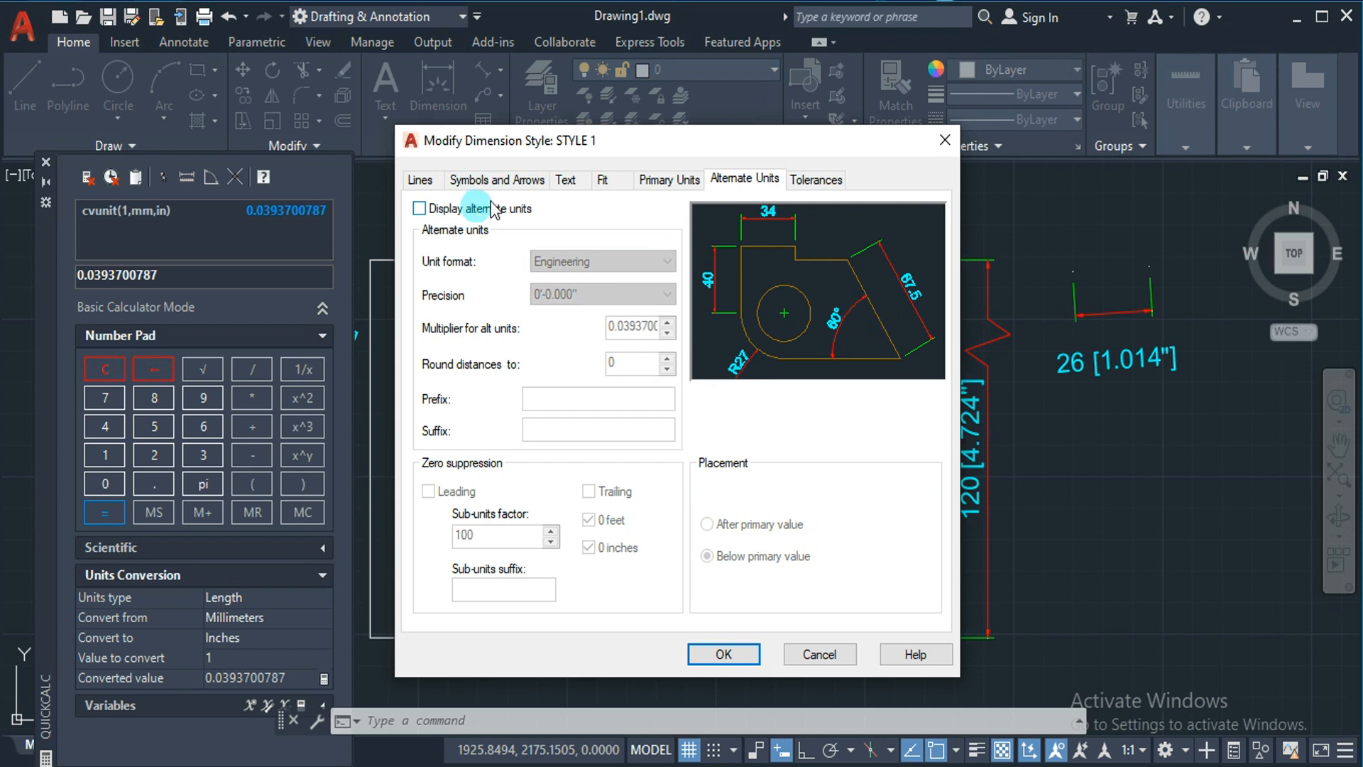
Try the Basic tolerance method for STYLE 1.
{"action": "left_click", "coordinate": [806, 188]}
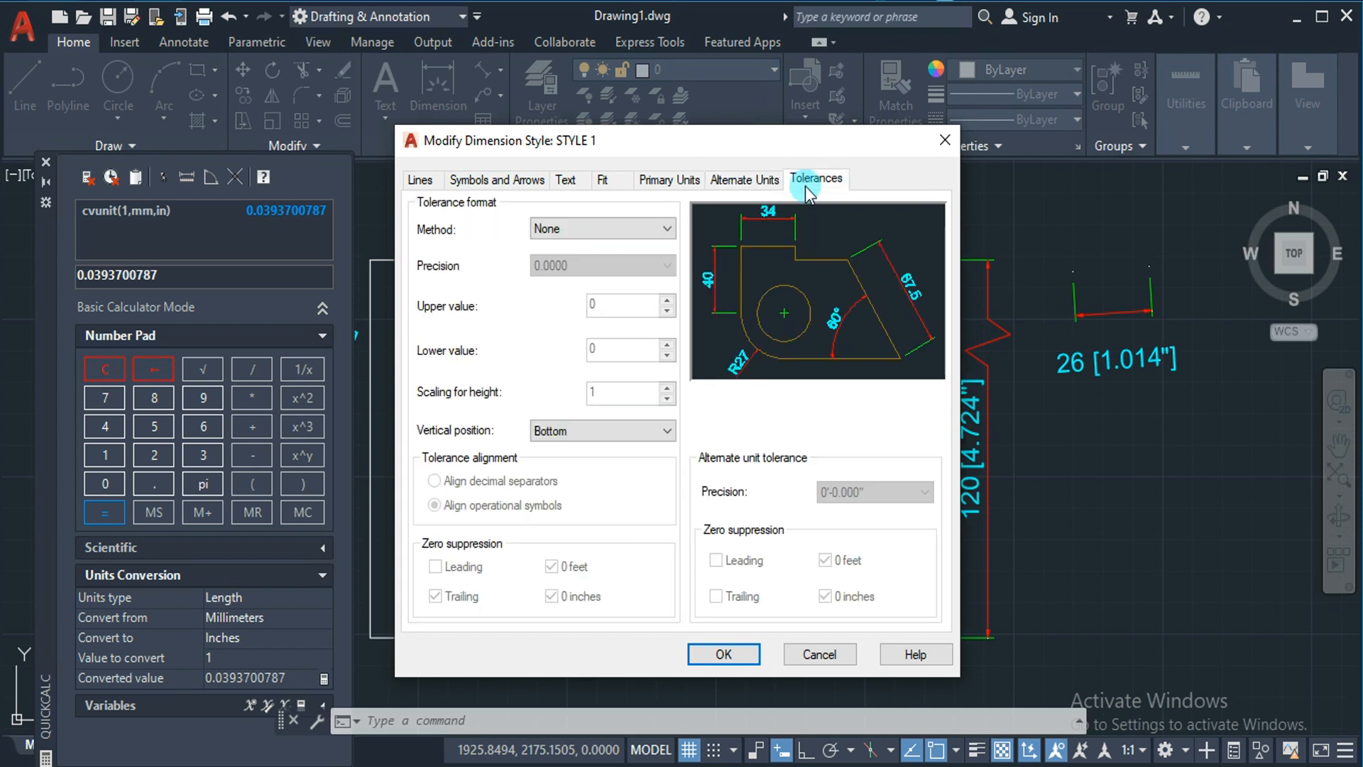
{"action": "left_click", "coordinate": [619, 228]}
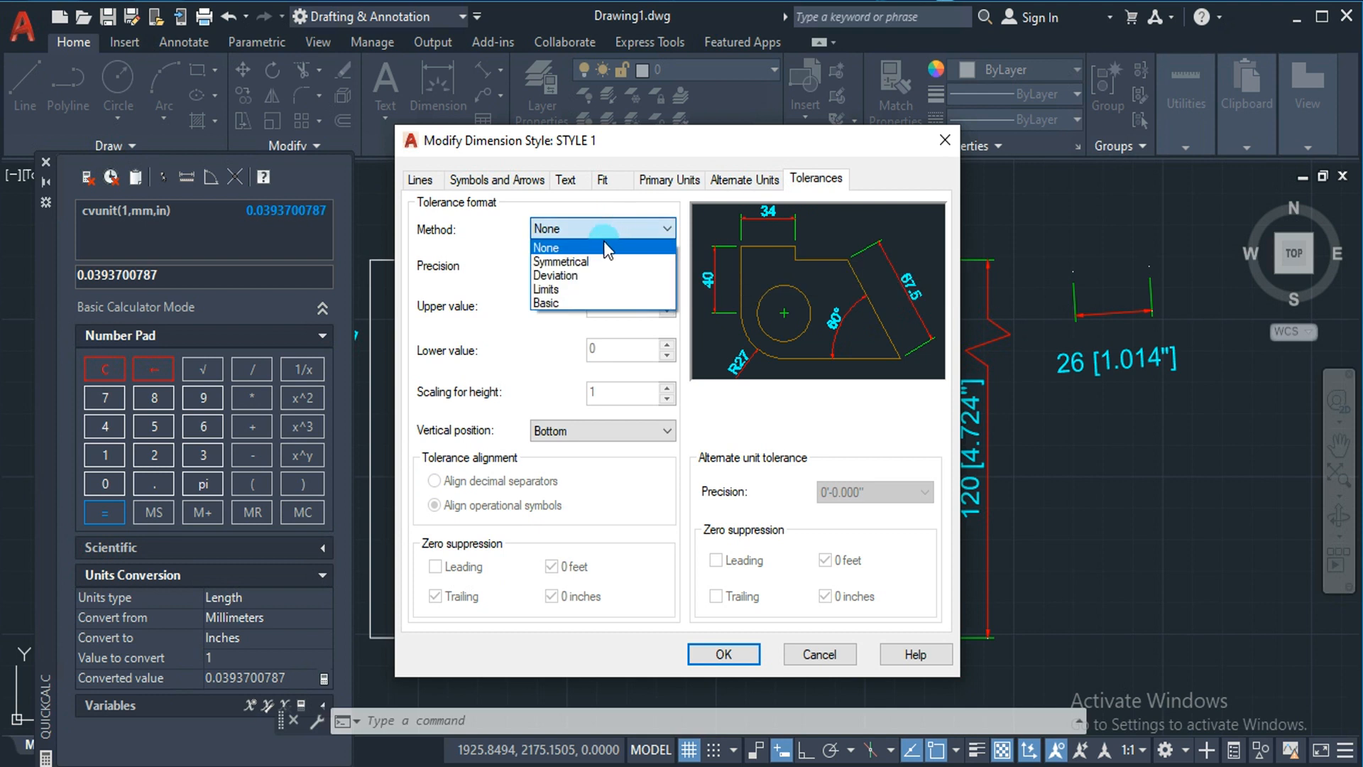
{"action": "left_click", "coordinate": [572, 303]}
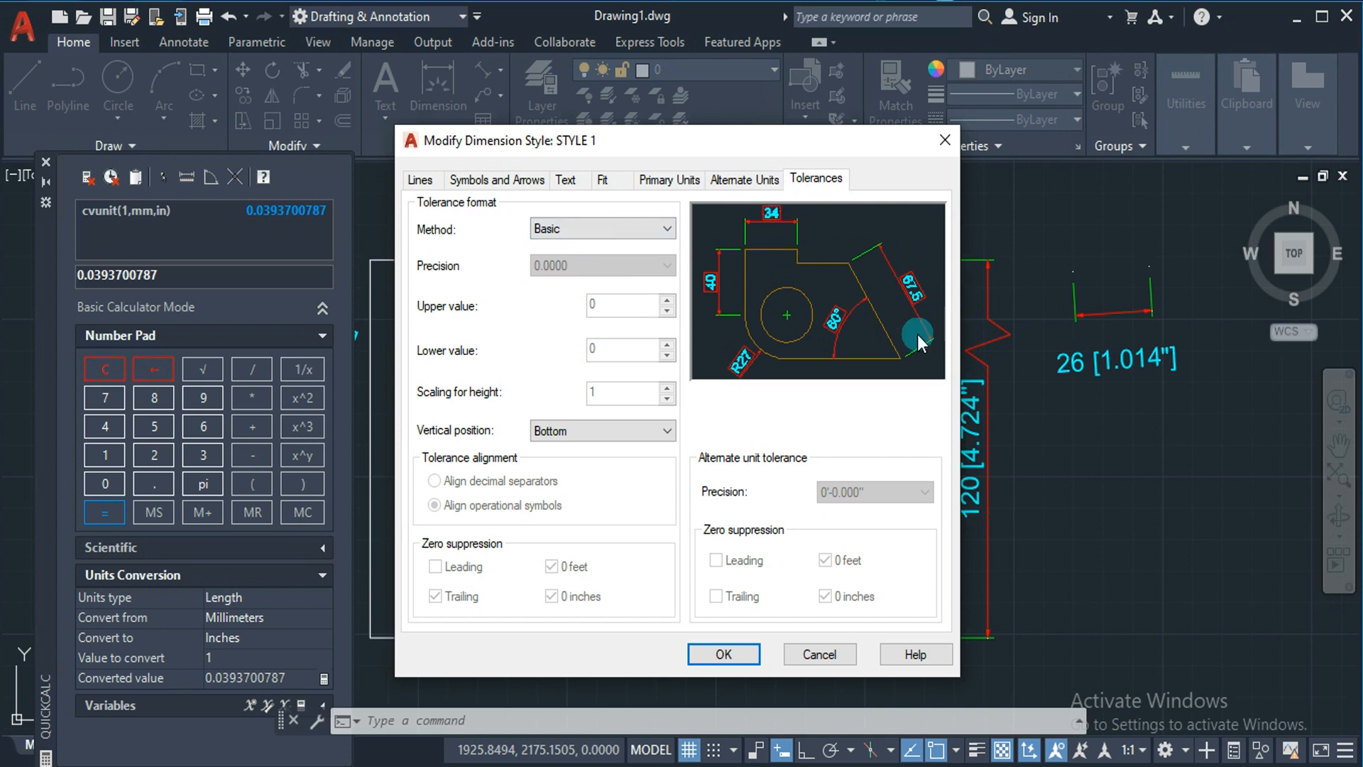
Switch STYLE 1's tolerance method to Symmetrical and set the upper value to 0.5.
{"action": "left_click", "coordinate": [560, 232]}
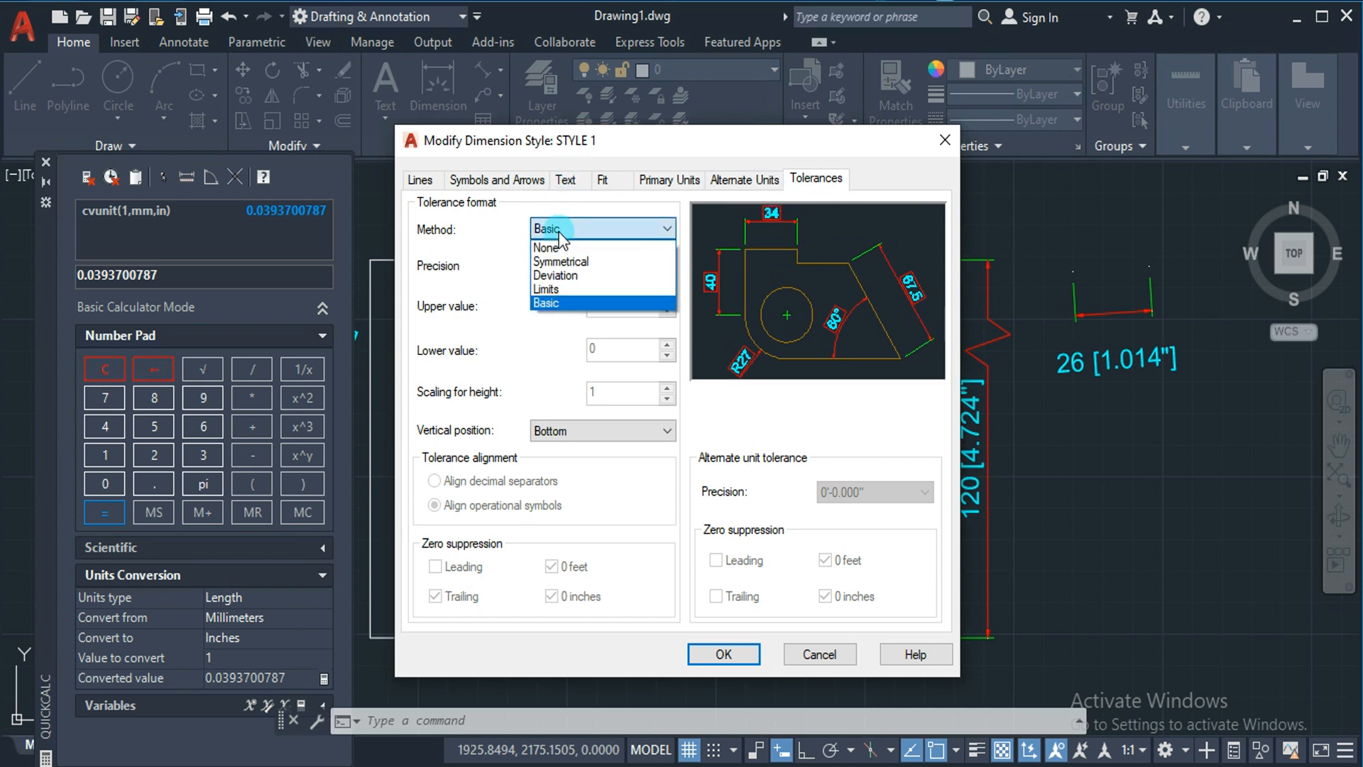
{"action": "left_click", "coordinate": [554, 261]}
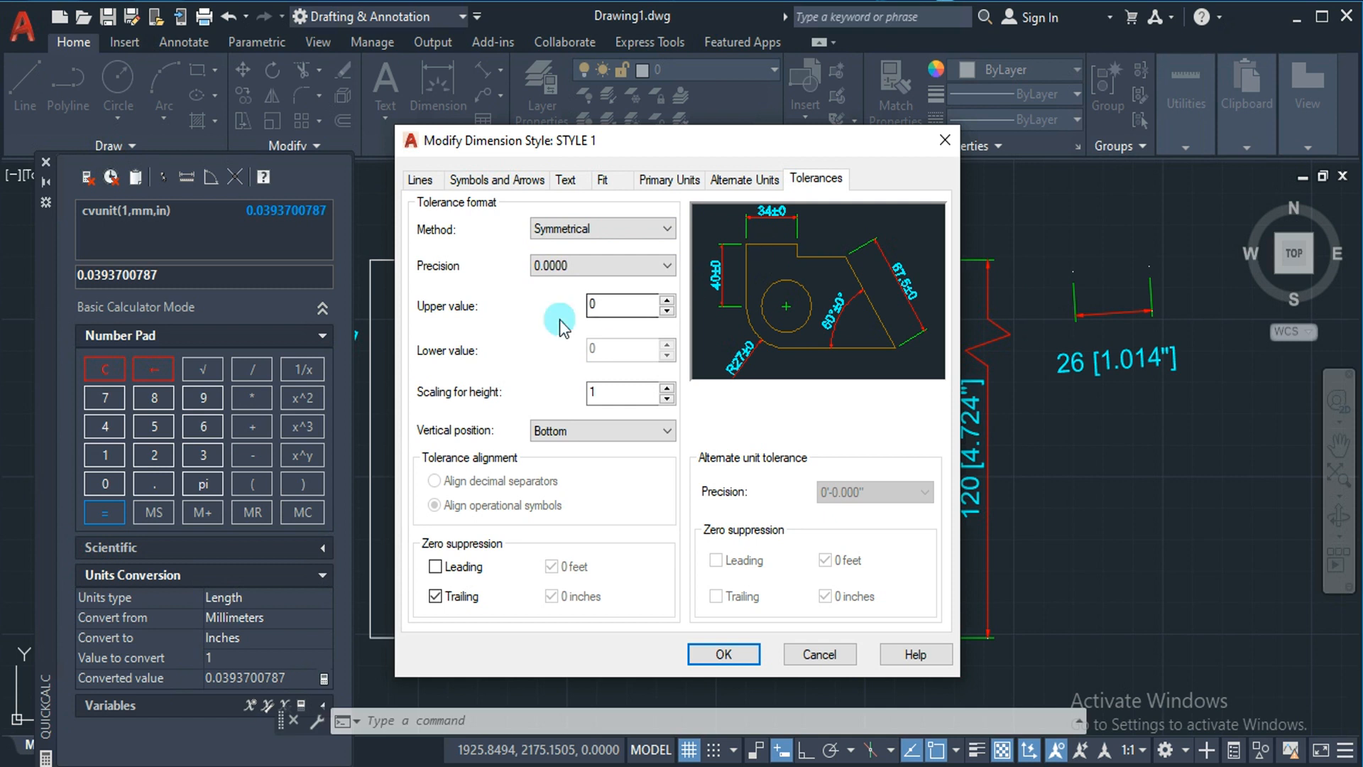
{"action": "left_click", "coordinate": [578, 267]}
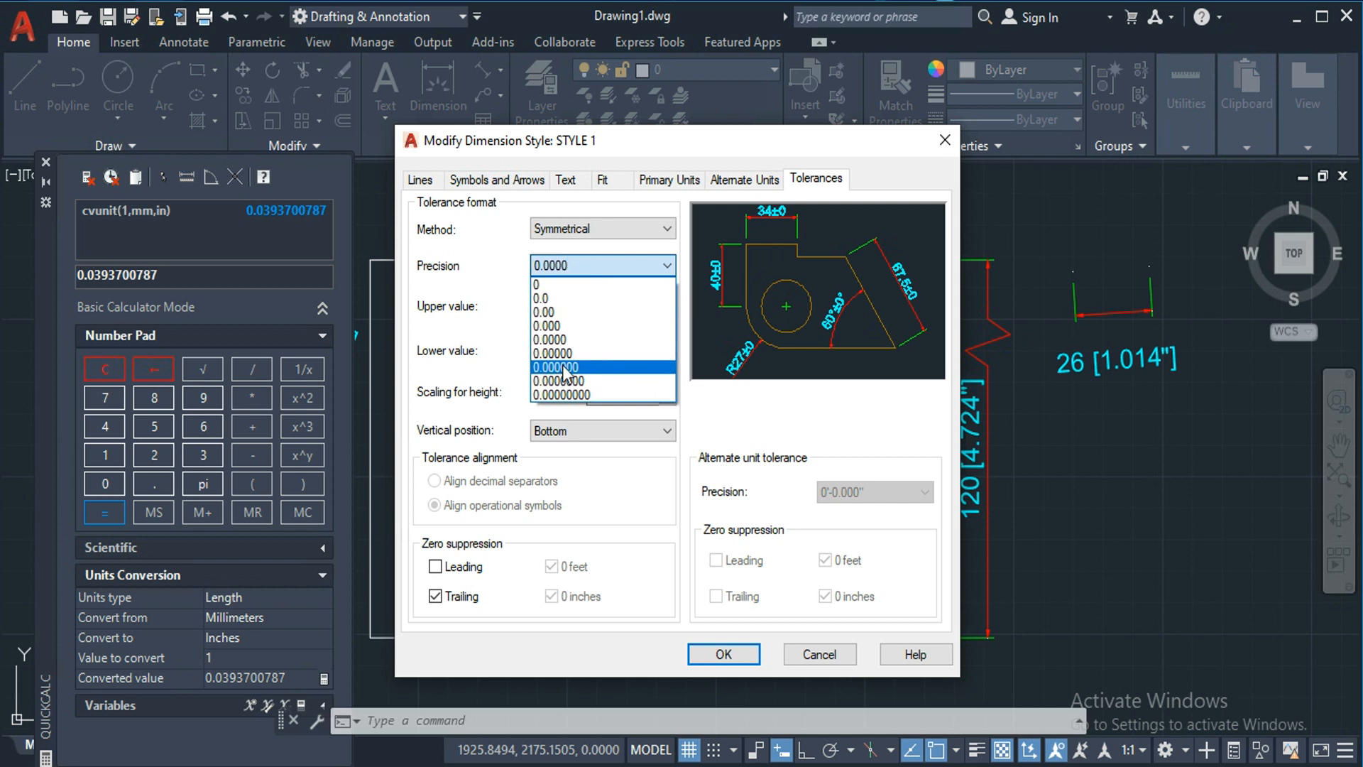
{"action": "left_click", "coordinate": [506, 300]}
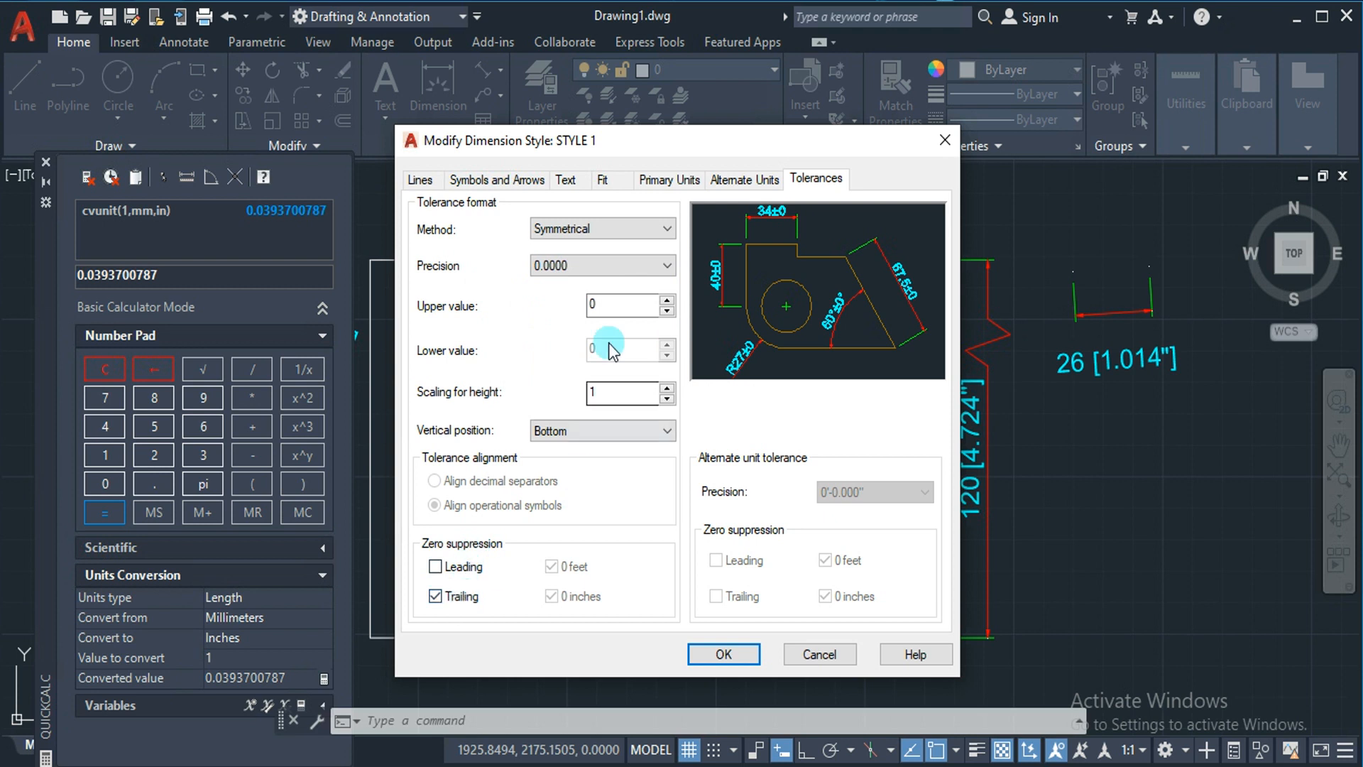
{"action": "double_click", "coordinate": [593, 305]}
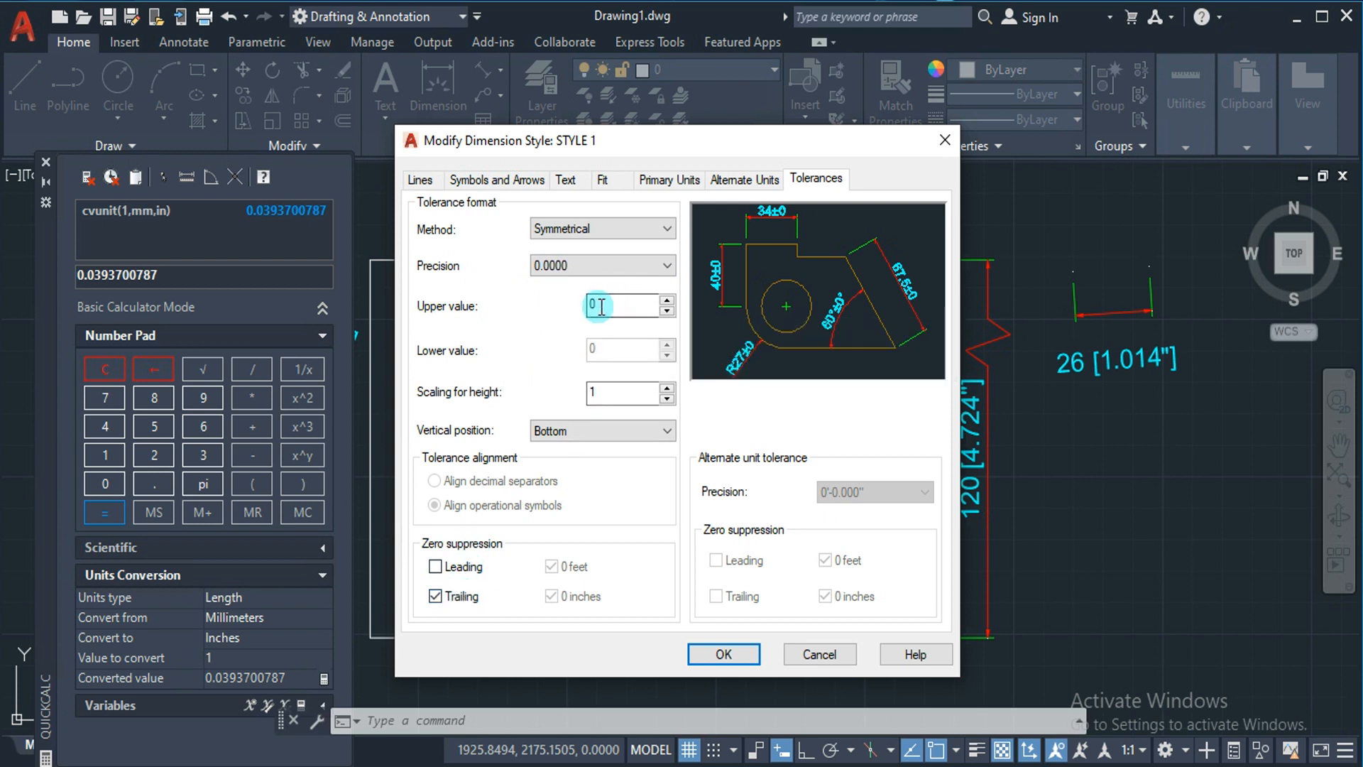
{"action": "type", "text": ".5"}
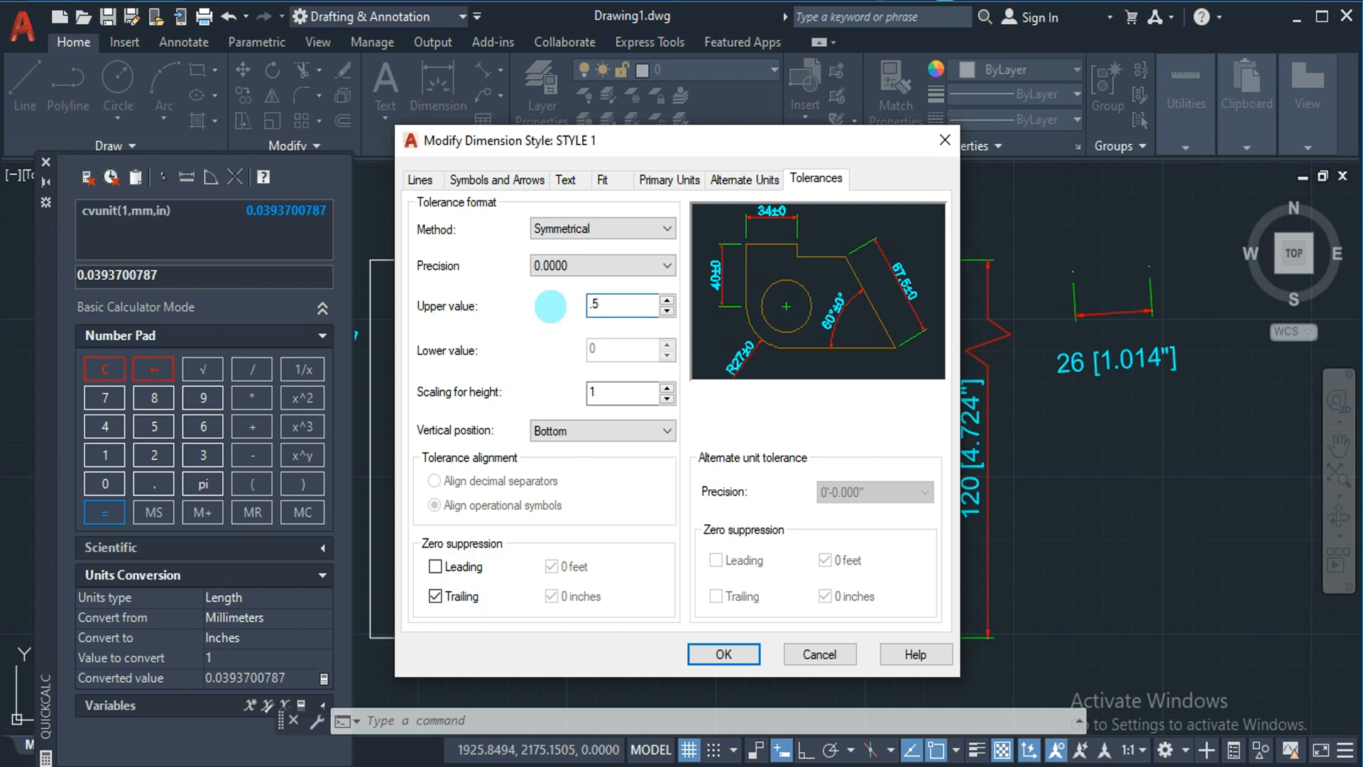
{"action": "left_click", "coordinate": [623, 389]}
{"action": "left_click", "coordinate": [790, 249]}
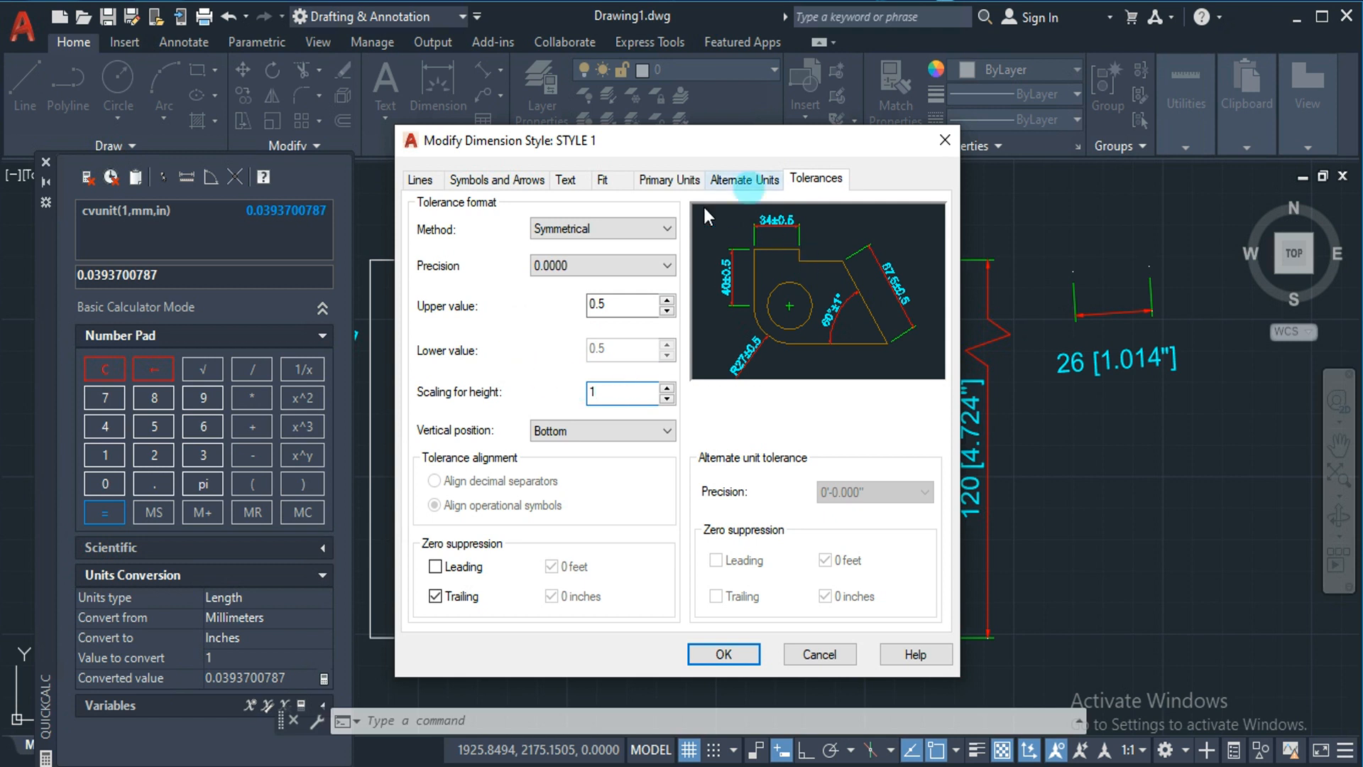
Change the tolerance method to Deviation and set the lower value to 0.25.
{"action": "left_click", "coordinate": [577, 229]}
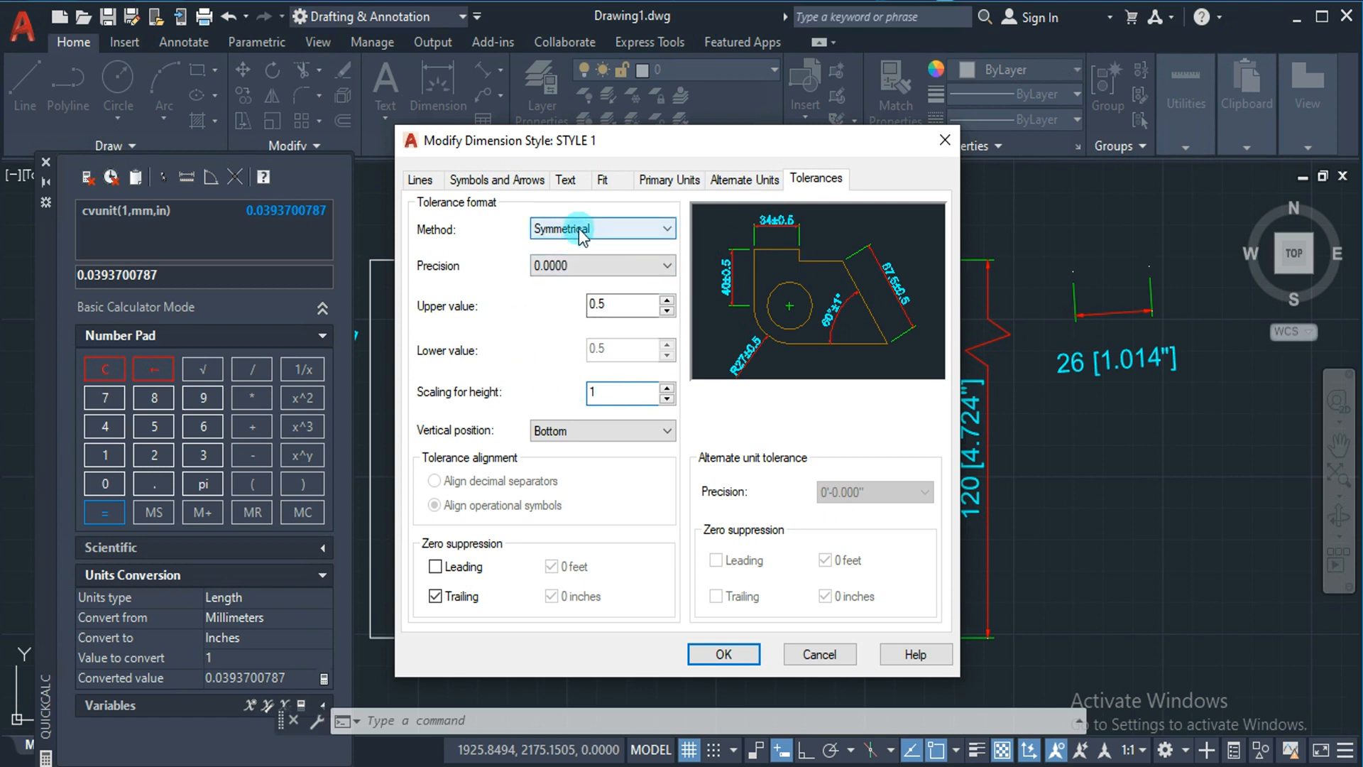
{"action": "left_click", "coordinate": [578, 228]}
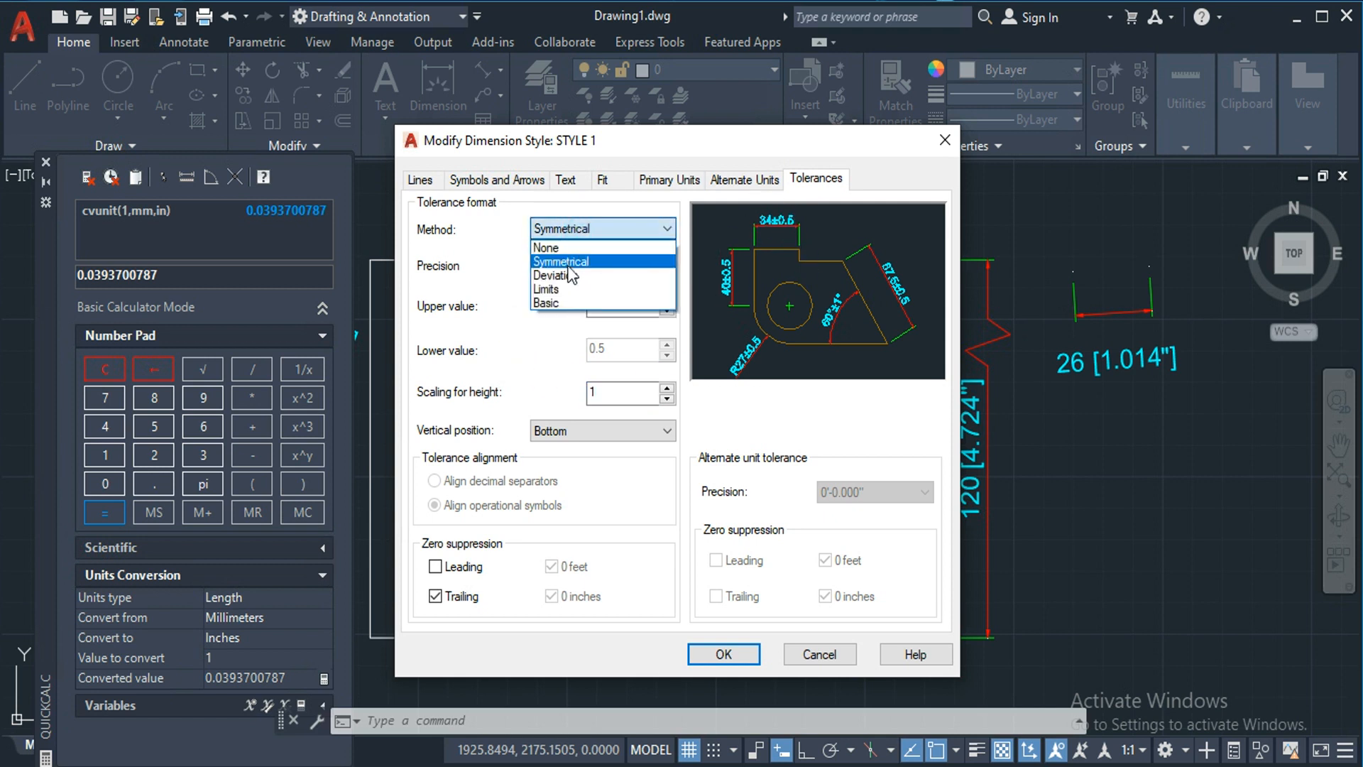
{"action": "left_click", "coordinate": [568, 274]}
{"action": "left_click", "coordinate": [609, 343]}
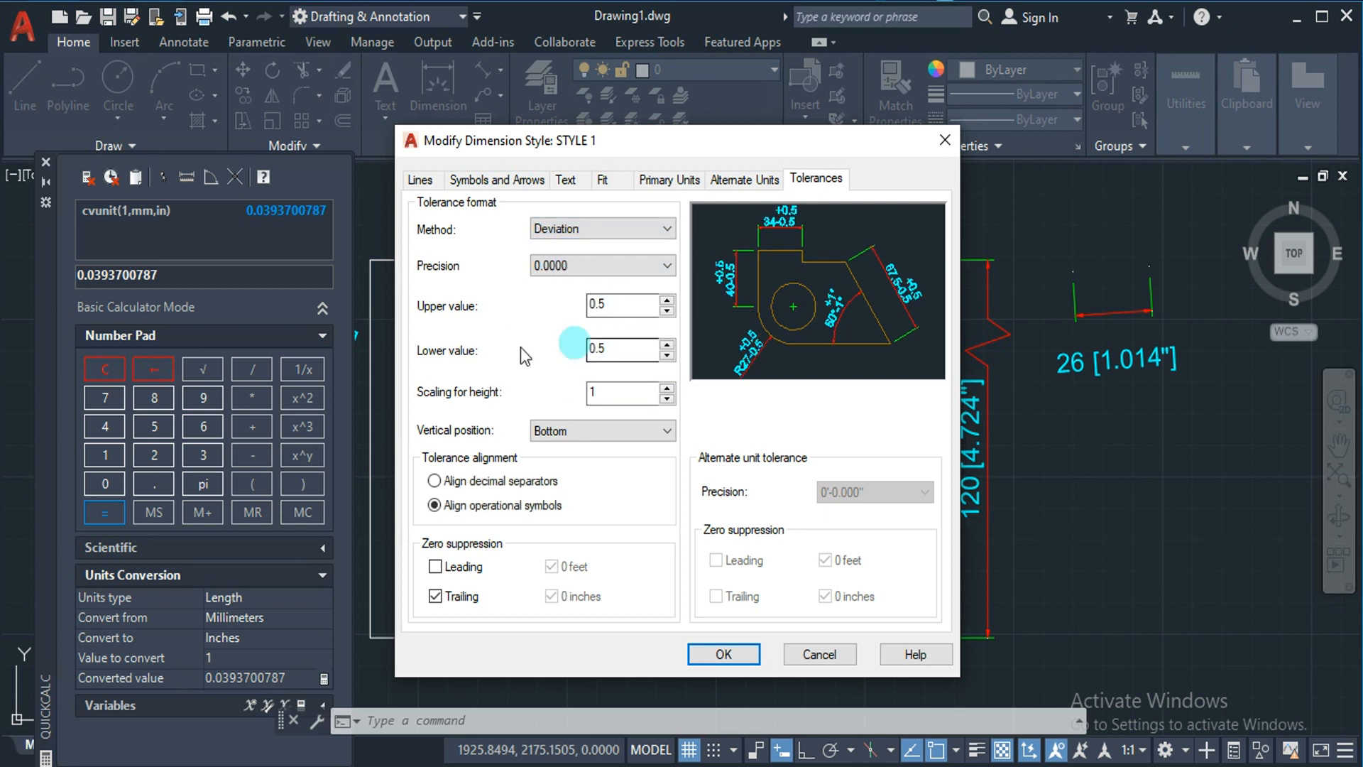
{"action": "double_click", "coordinate": [609, 346]}
{"action": "type", "text": ".25"}
{"action": "left_click", "coordinate": [625, 302]}
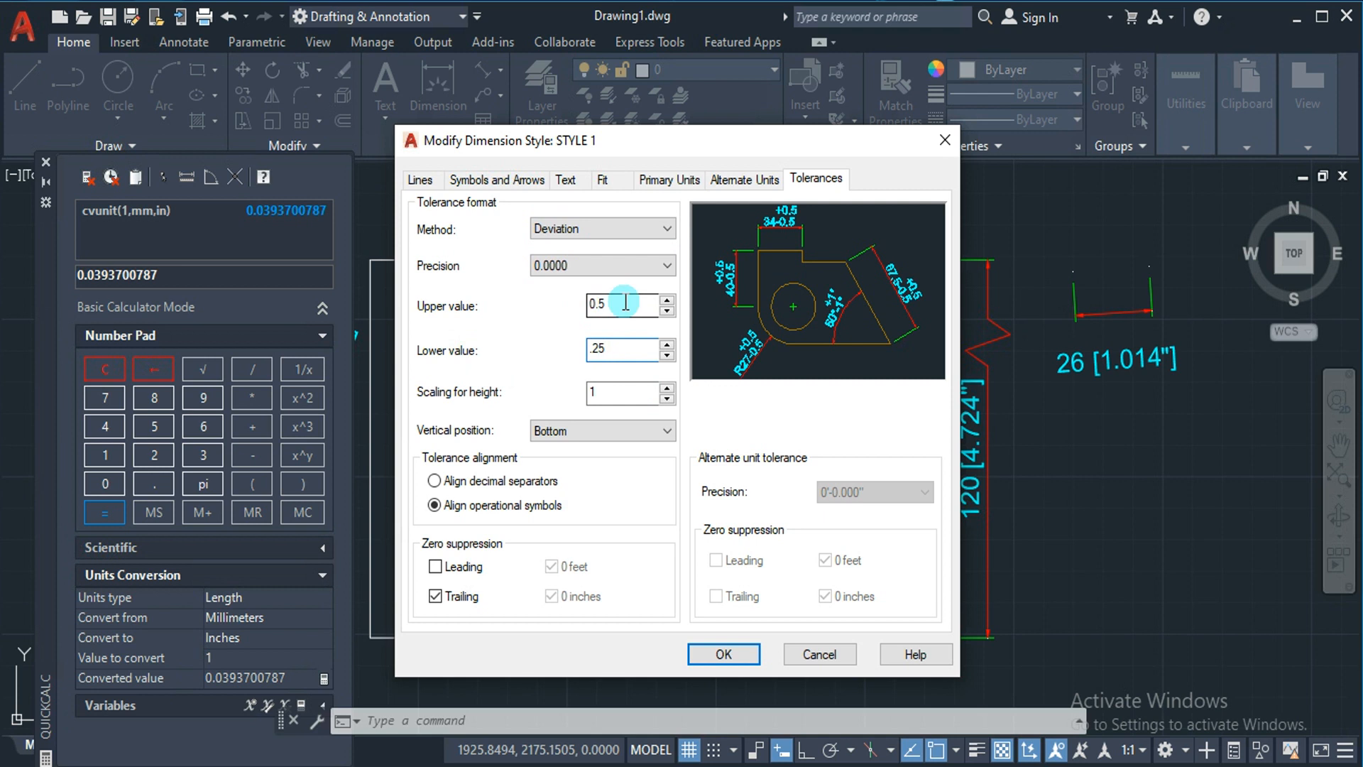
{"action": "left_click", "coordinate": [776, 242]}
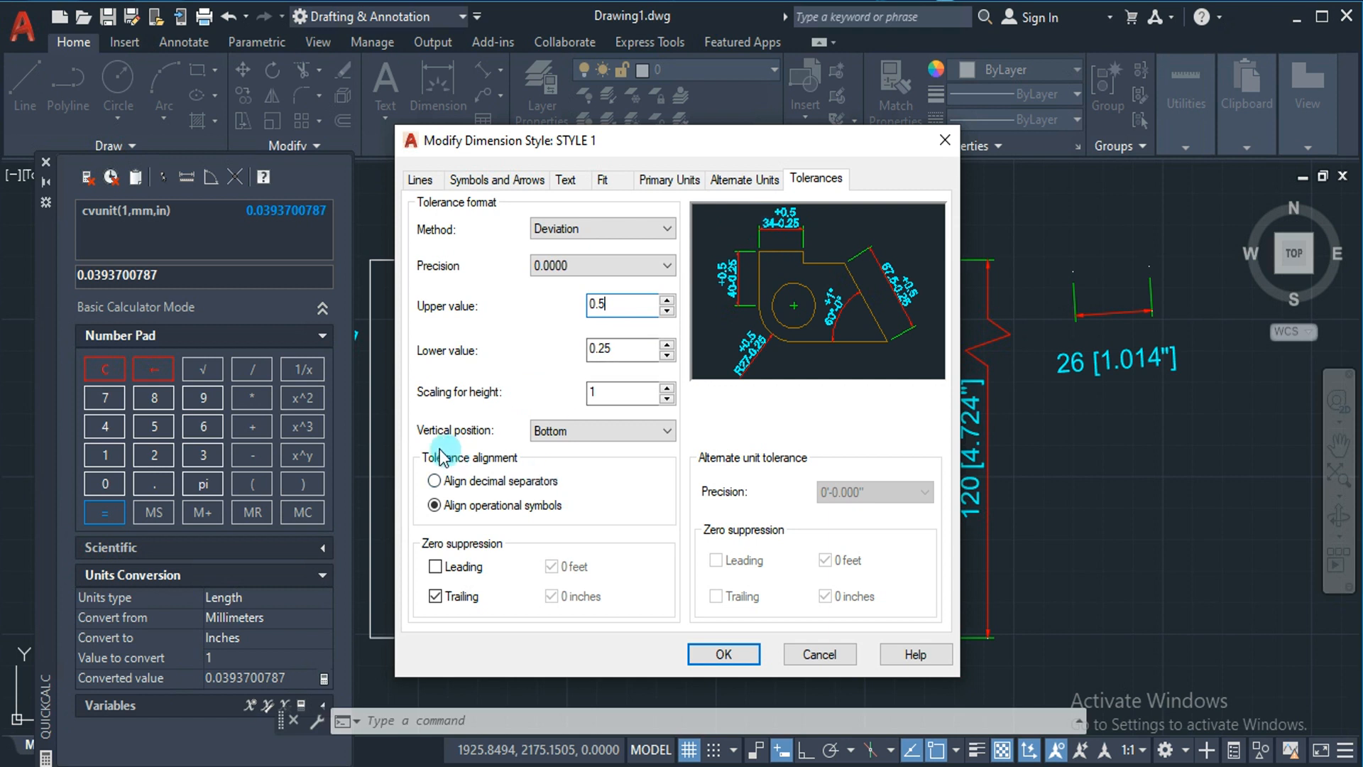
Try the Middle and Top vertical positions for the tolerance text, and settle on Middle.
{"action": "left_click", "coordinate": [590, 432]}
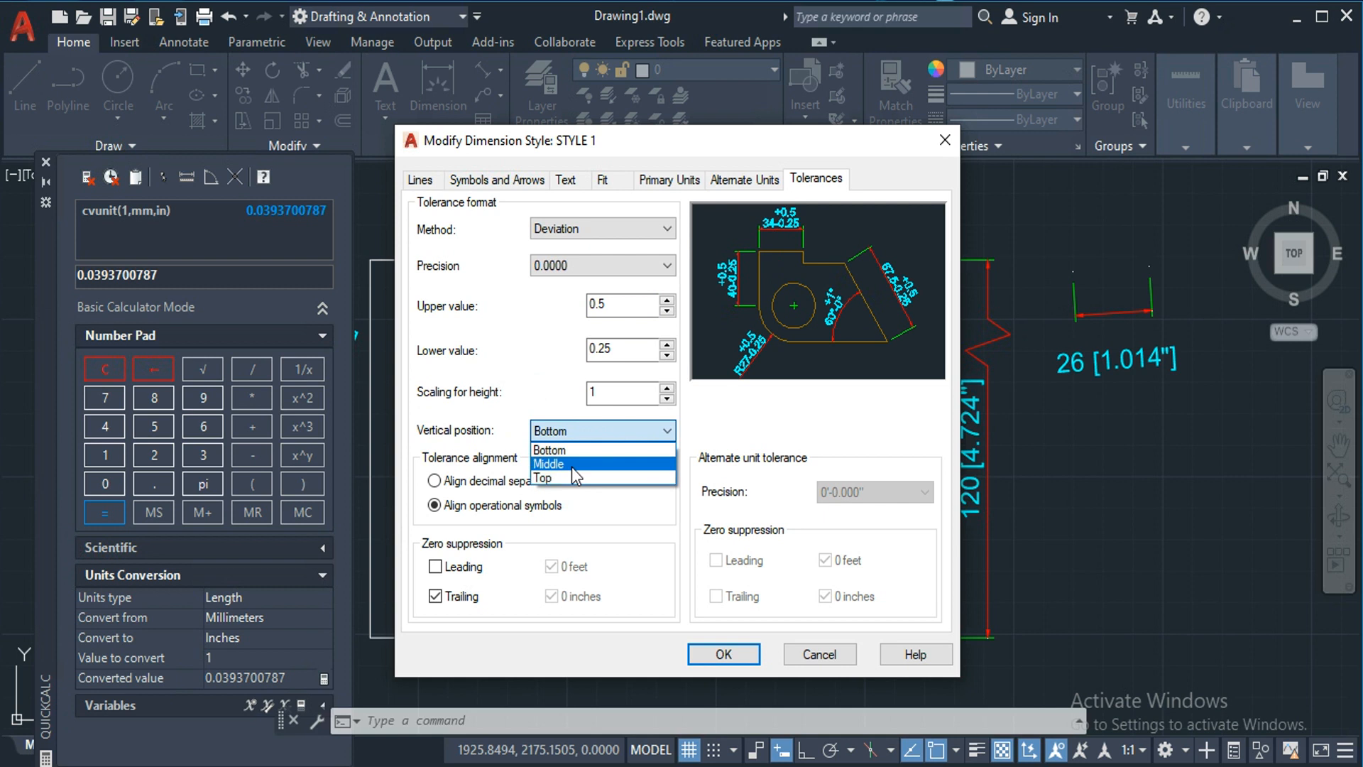
{"action": "left_click", "coordinate": [580, 457]}
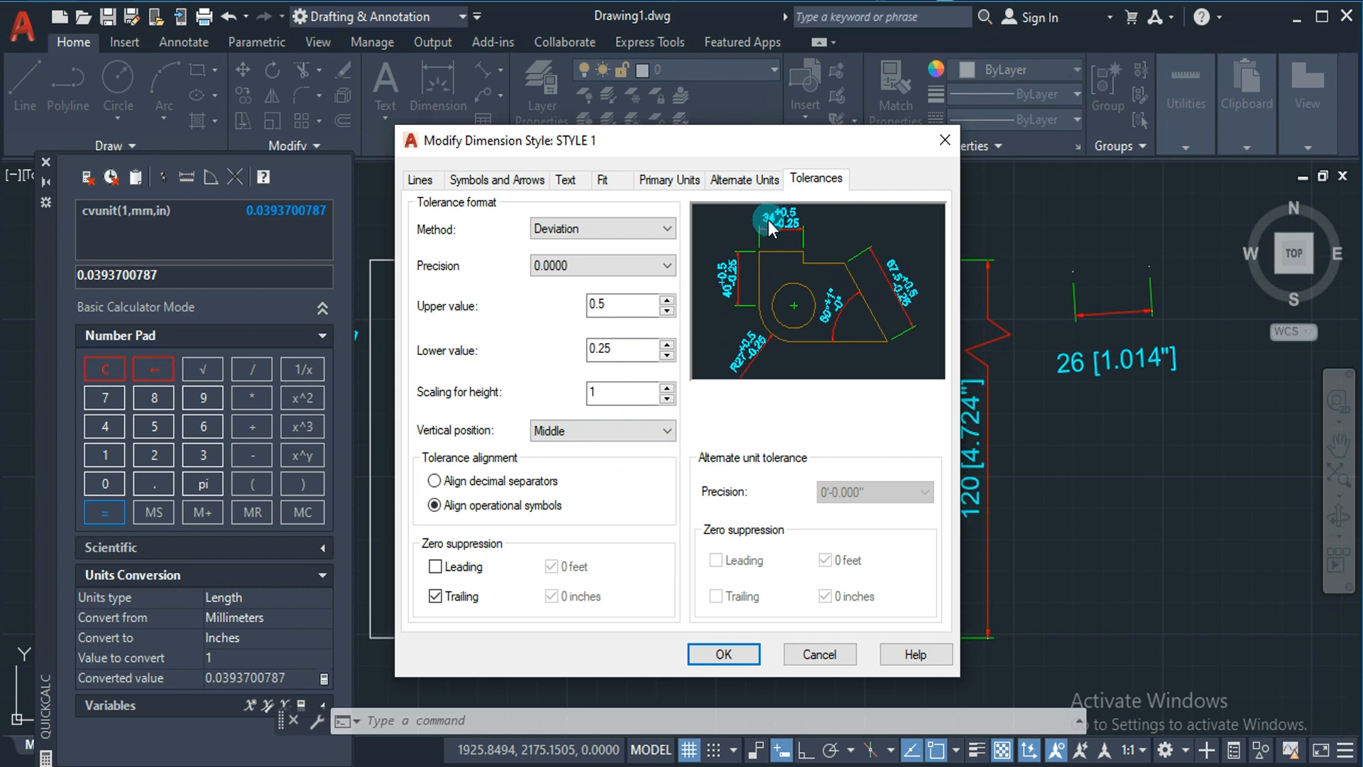
{"action": "left_click", "coordinate": [603, 436]}
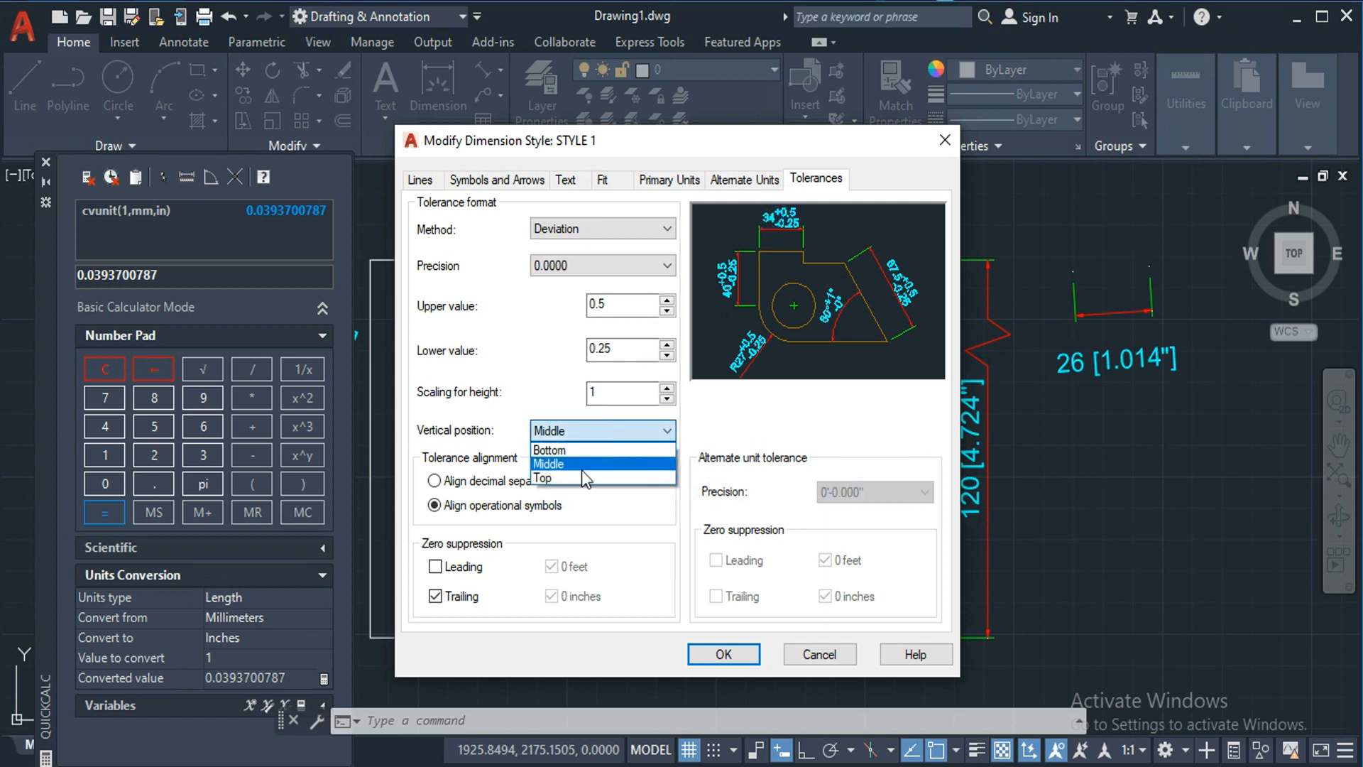
{"action": "left_click", "coordinate": [579, 476]}
{"action": "left_click", "coordinate": [596, 435]}
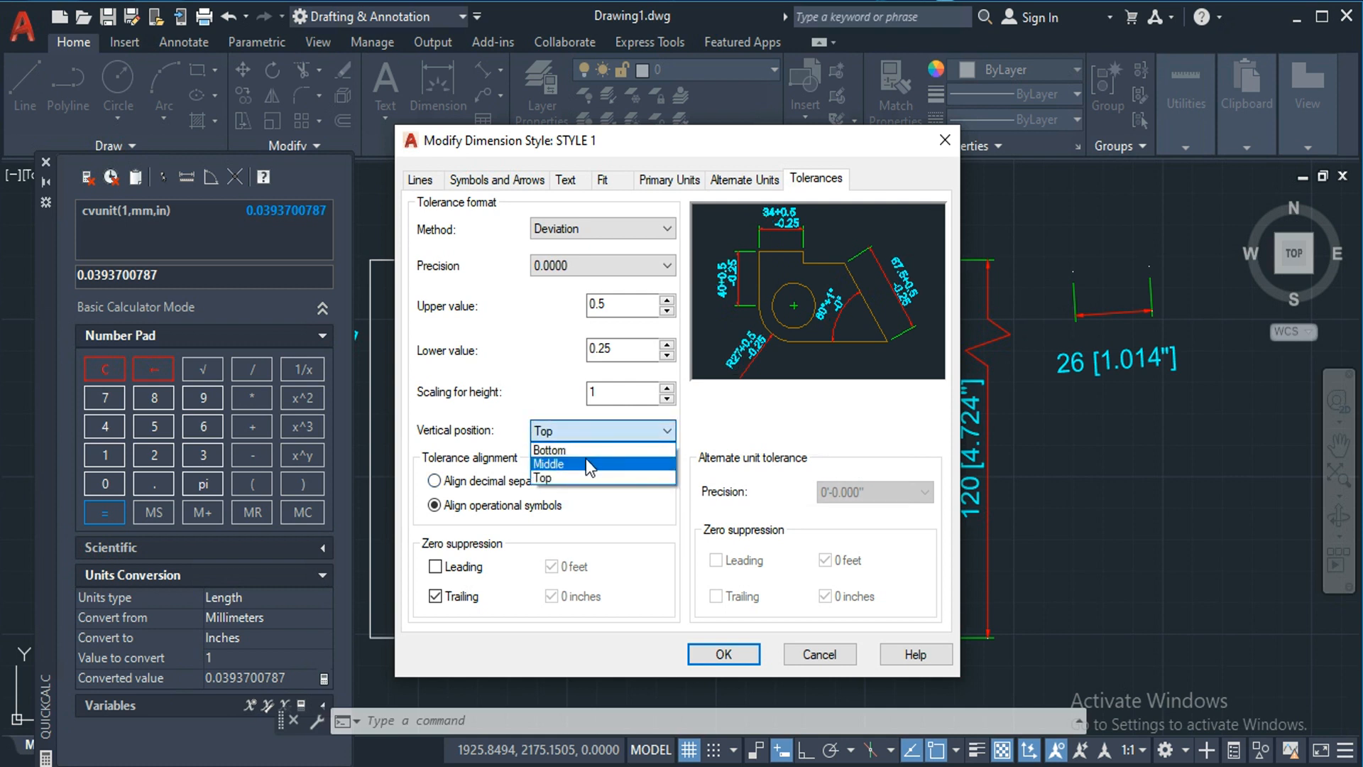
{"action": "left_click", "coordinate": [586, 464]}
Set the tolerance text's scaling for height to 0.5.
{"action": "left_click_drag", "start_coordinate": [599, 391], "coordinate": [544, 395]}
{"action": "type", "text": ".5"}
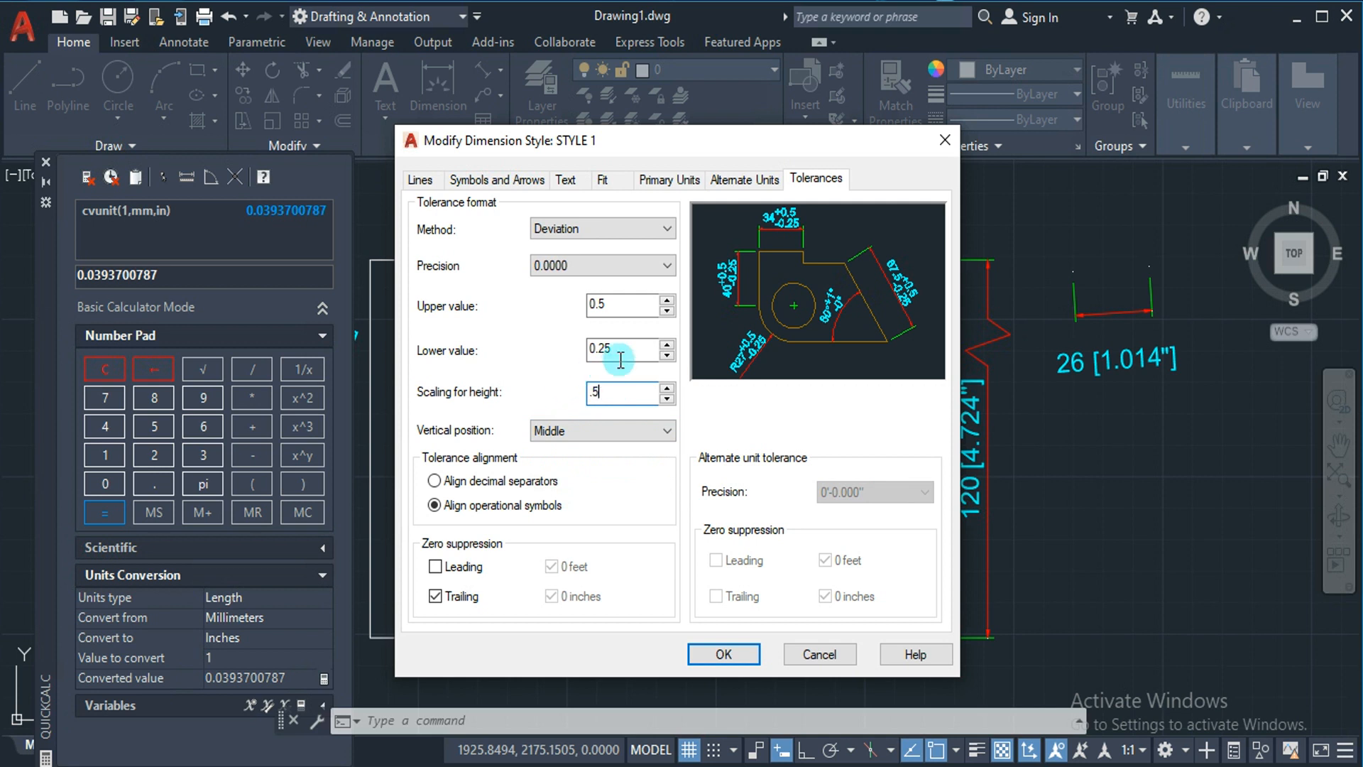
{"action": "left_click_drag", "start_coordinate": [619, 352], "coordinate": [585, 353]}
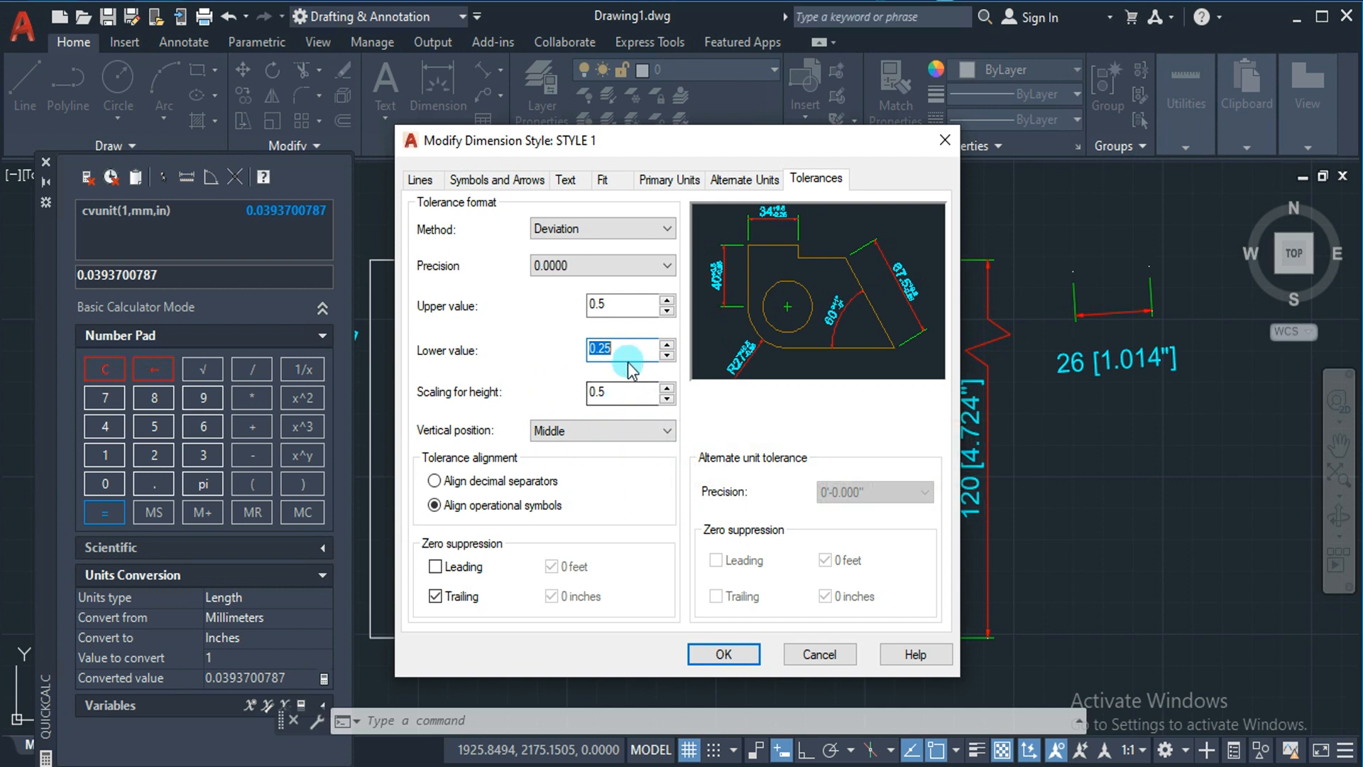
Set the tolerance text's scaling for height to 1.
{"action": "left_click_drag", "start_coordinate": [617, 393], "coordinate": [587, 392]}
{"action": "type", "text": "1"}
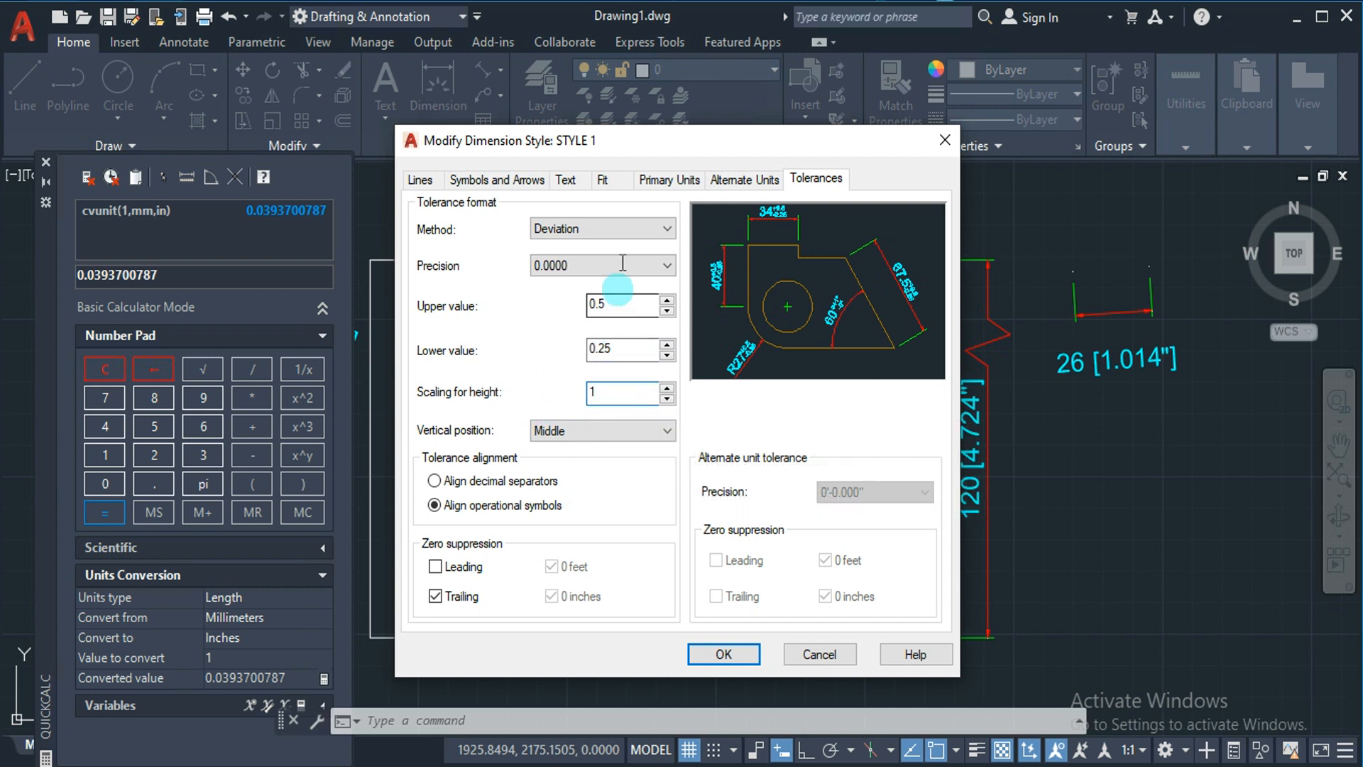
Try the Limits tolerance method with the stacked tolerance values aligned by decimal separators.
{"action": "left_click", "coordinate": [621, 234]}
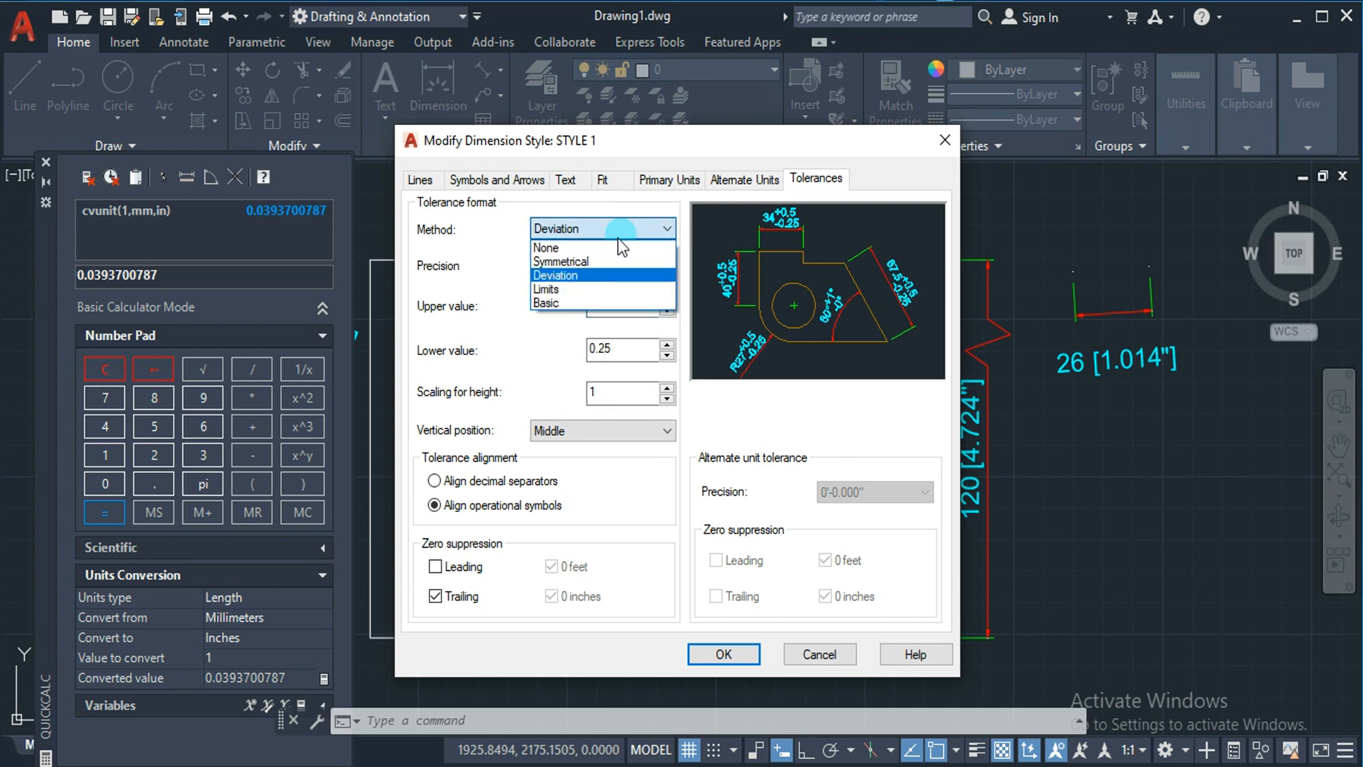
{"action": "left_click", "coordinate": [596, 289]}
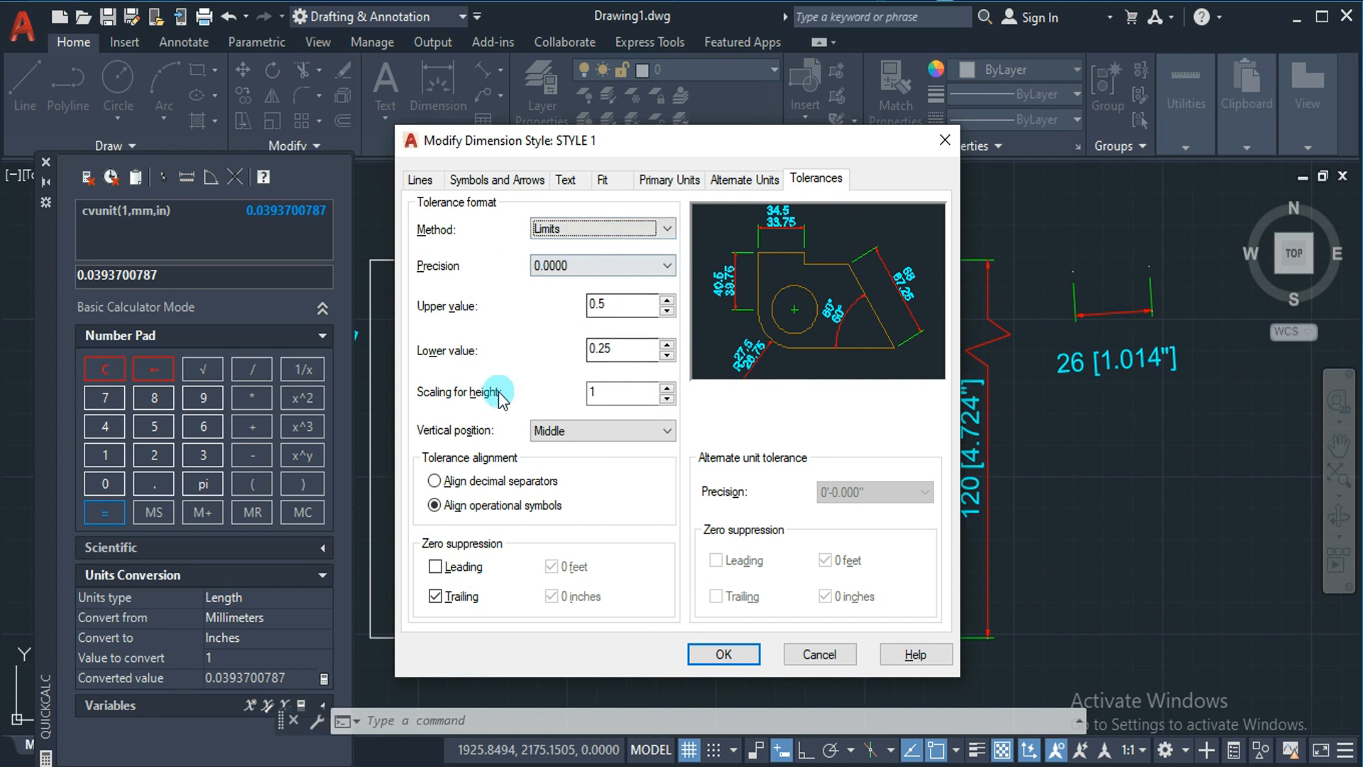
{"action": "left_click", "coordinate": [466, 482]}
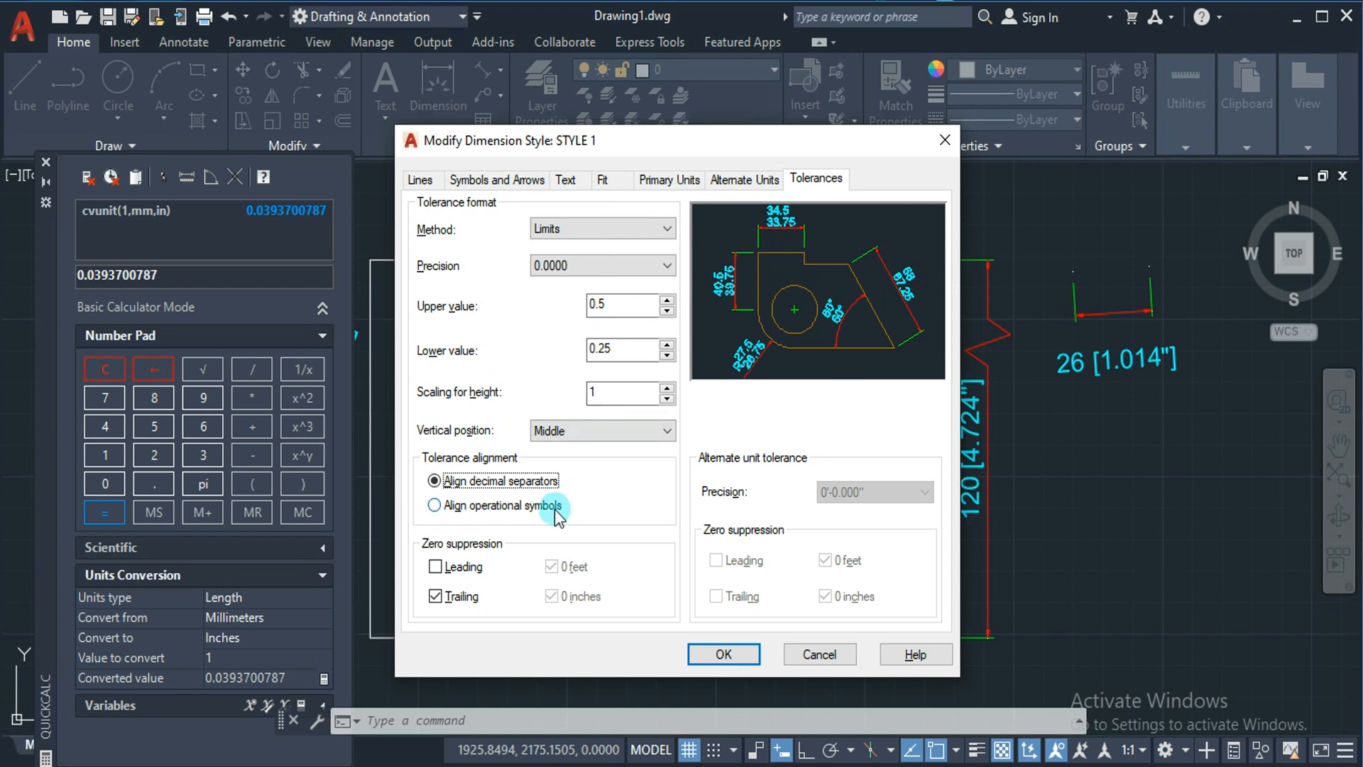
Try the Symmetrical tolerance method, settle on Deviation, and align the tolerance values by operational symbols.
{"action": "left_click", "coordinate": [623, 228]}
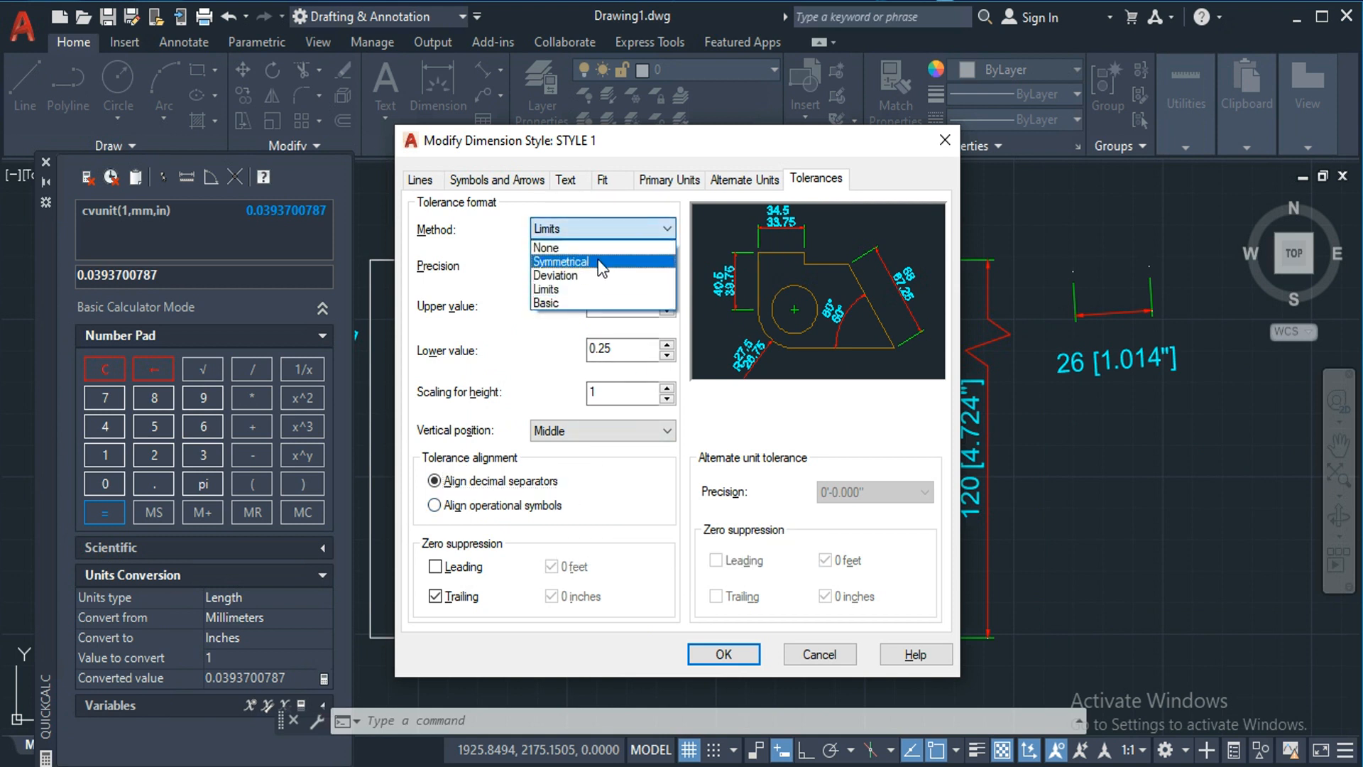
{"action": "left_click", "coordinate": [597, 261]}
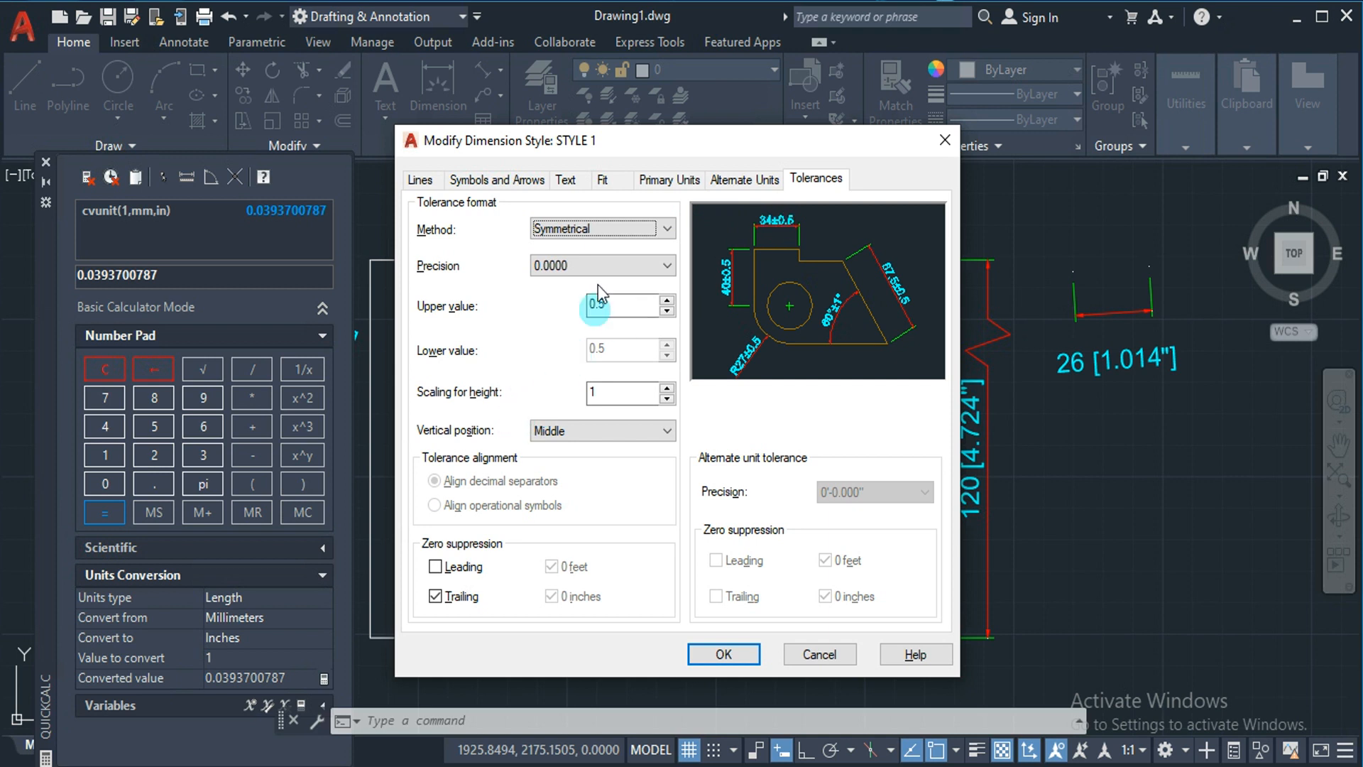
{"action": "left_click", "coordinate": [600, 237]}
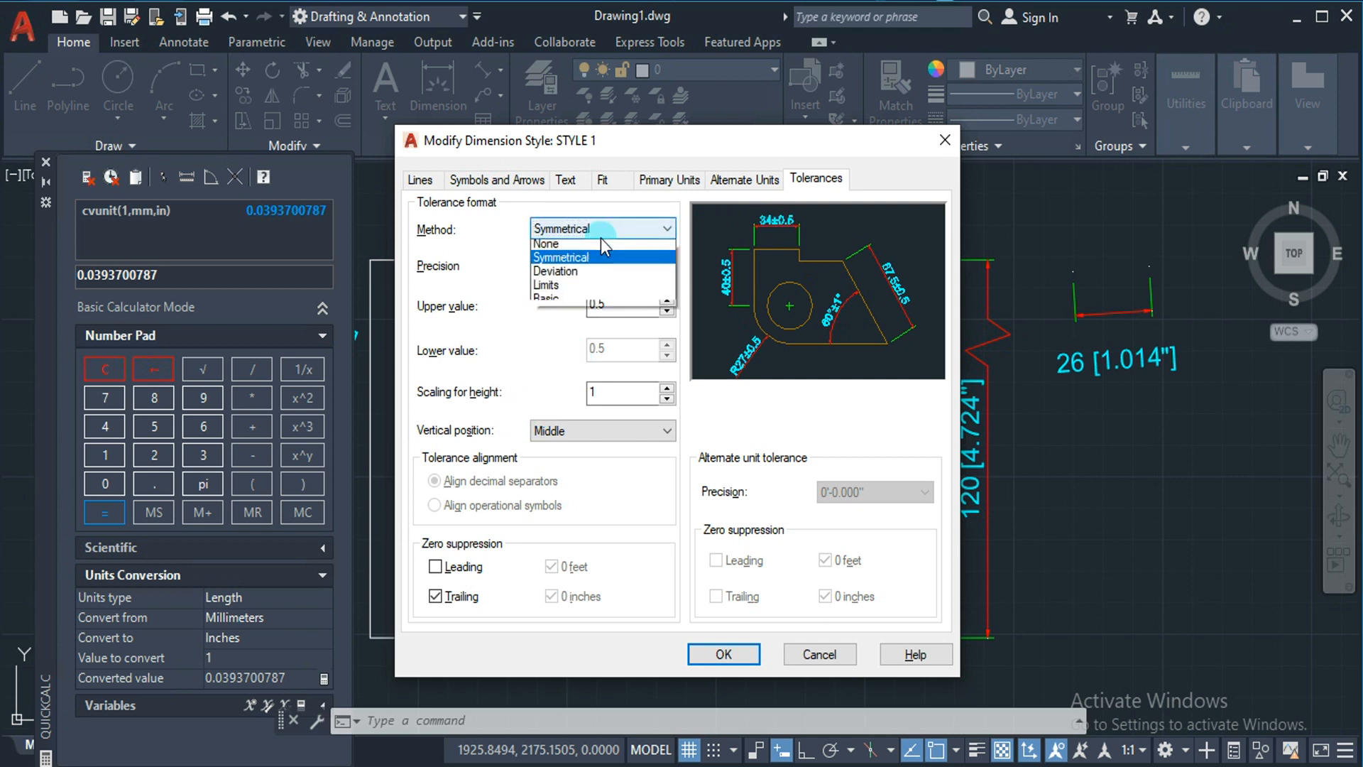
{"action": "left_click", "coordinate": [593, 277]}
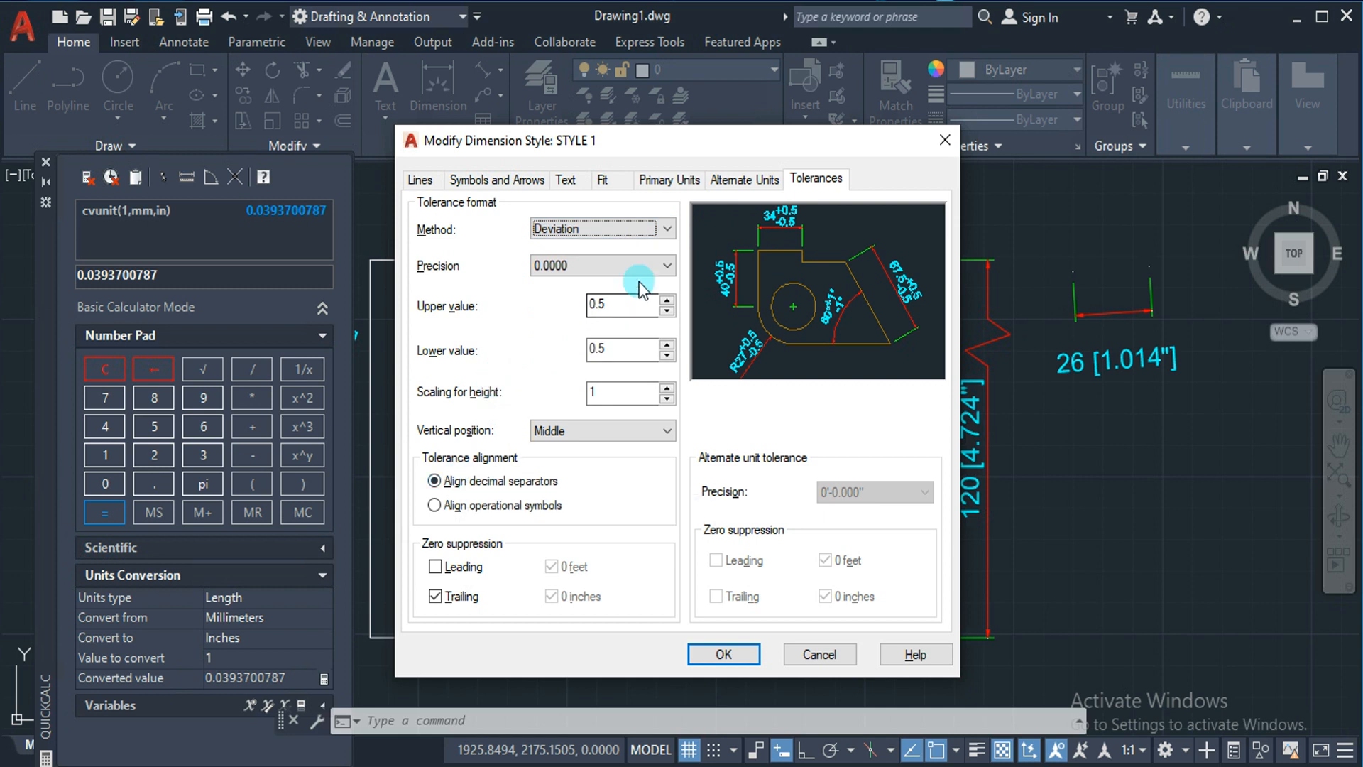
{"action": "left_click", "coordinate": [491, 507]}
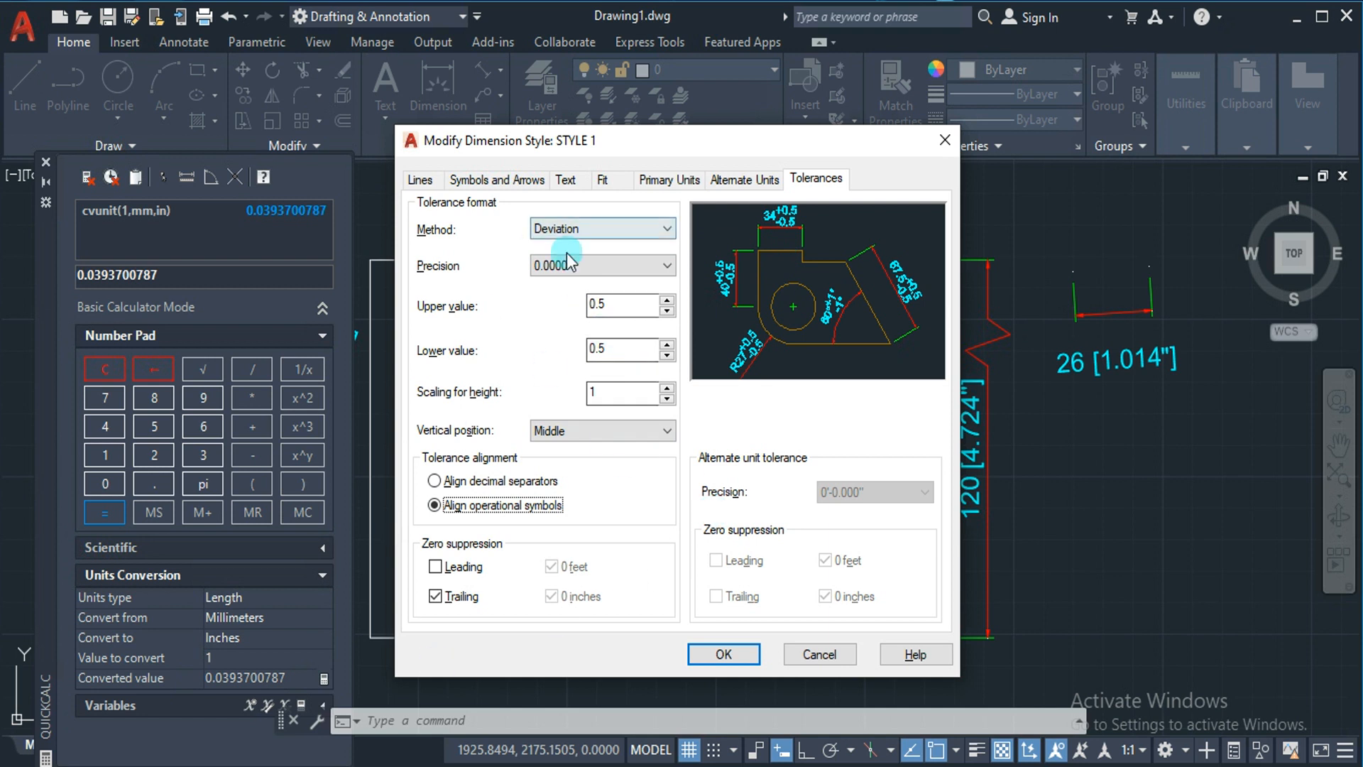
Review all of STYLE 1's setting categories from lines to tolerances, and apply the modified style to the drawing's dimensions.
{"action": "left_click", "coordinate": [422, 182]}
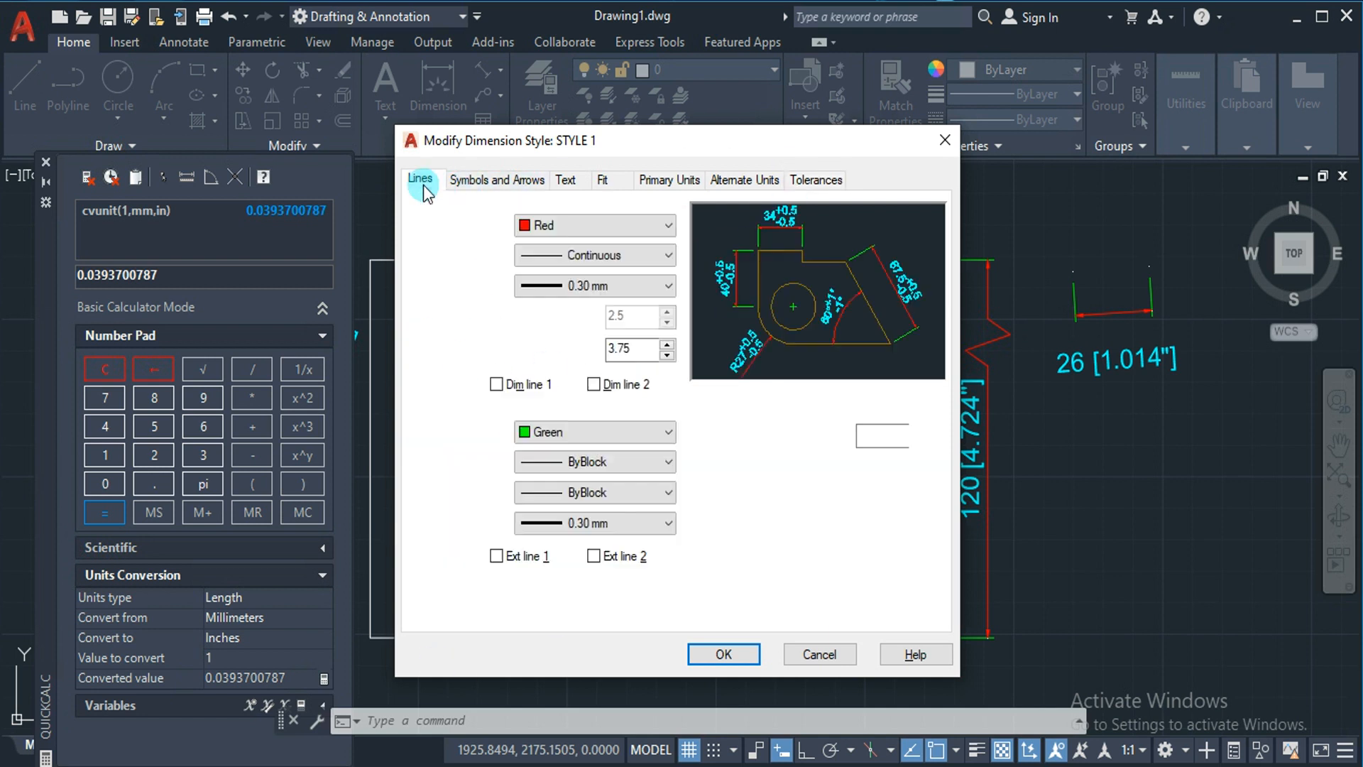
{"action": "left_click", "coordinate": [488, 180]}
{"action": "left_click", "coordinate": [570, 186]}
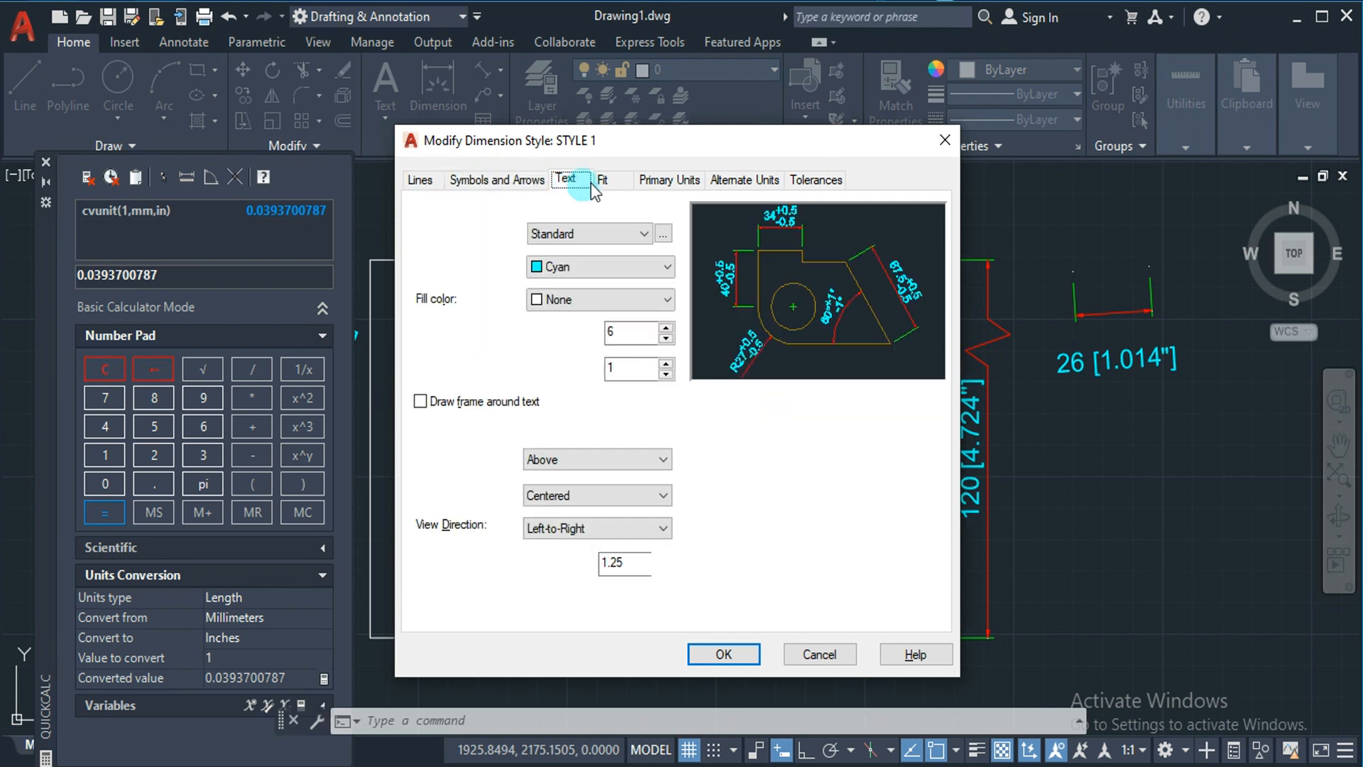
{"action": "left_click", "coordinate": [602, 180]}
{"action": "left_click", "coordinate": [670, 178]}
{"action": "left_click", "coordinate": [733, 183]}
{"action": "left_click", "coordinate": [803, 182]}
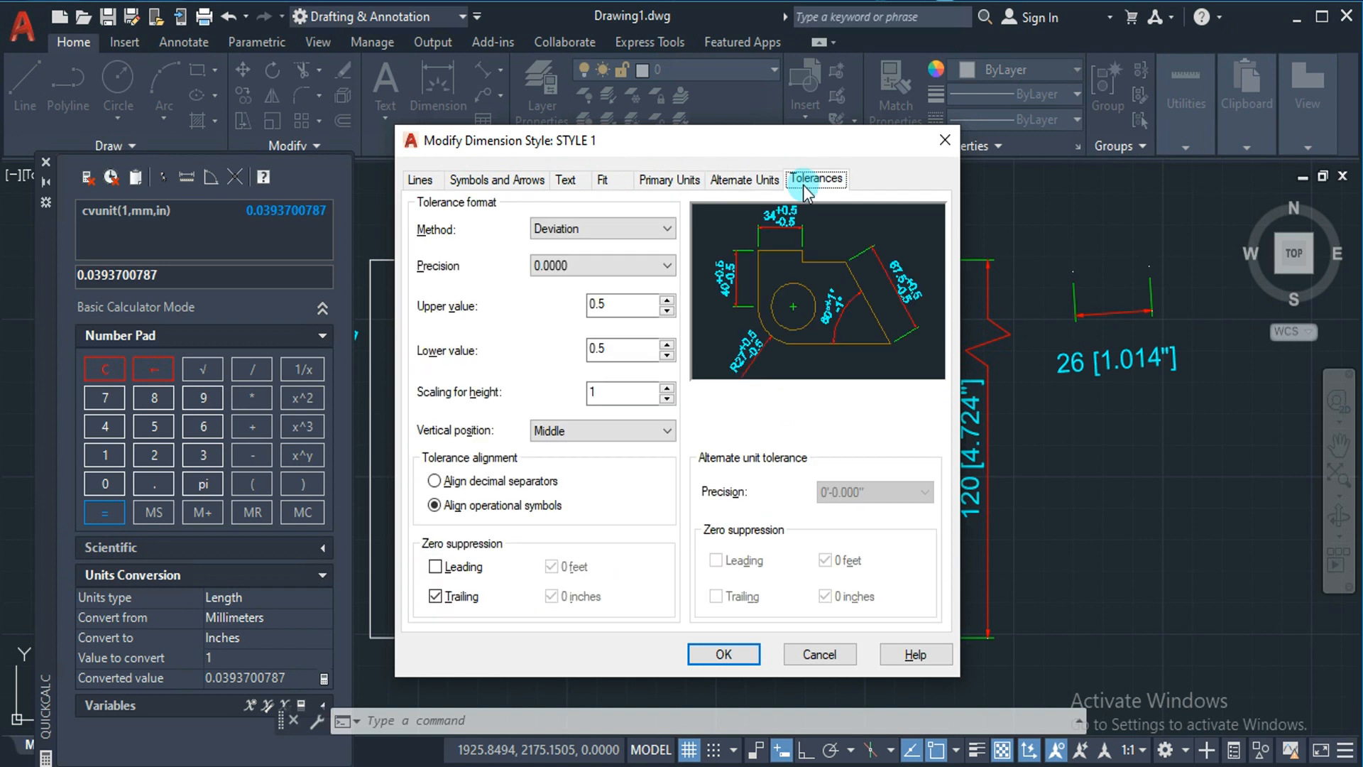
{"action": "left_click", "coordinate": [723, 654]}
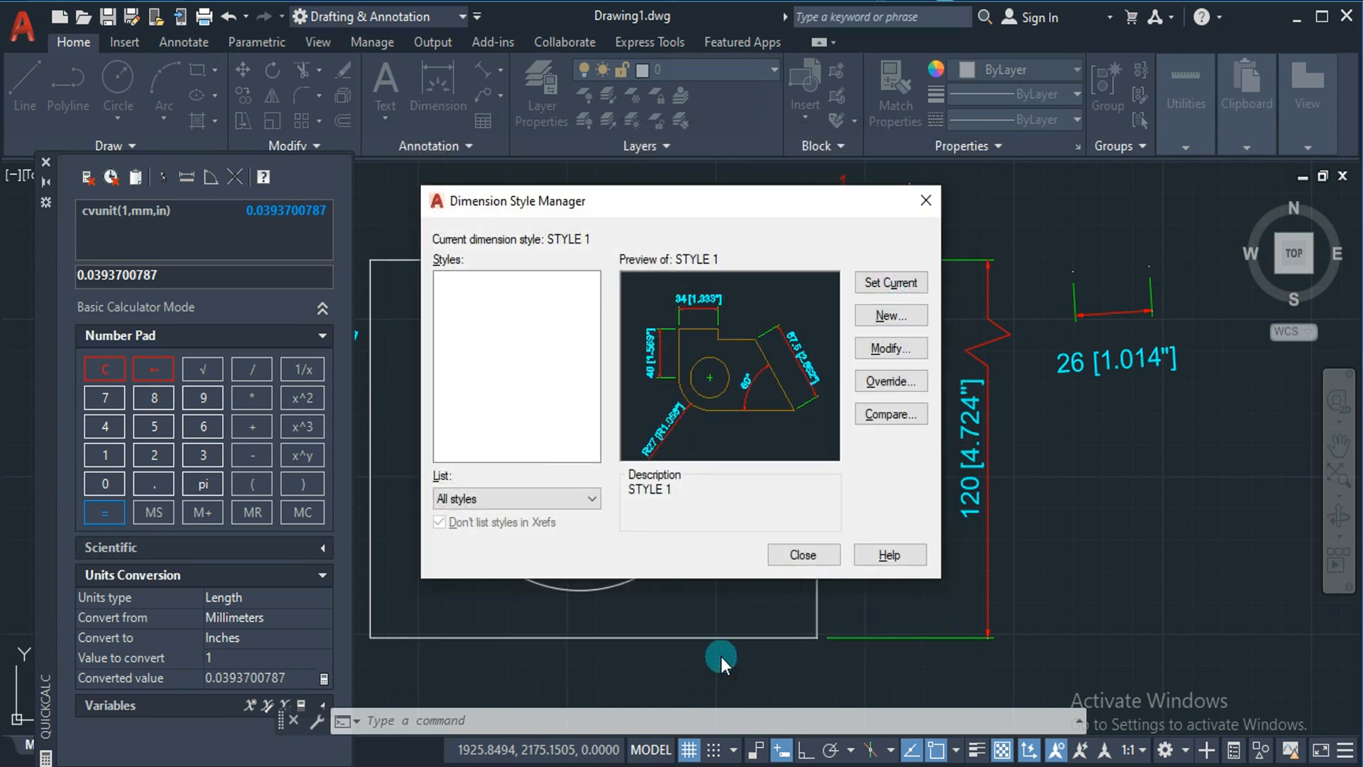
{"action": "left_click", "coordinate": [805, 556]}
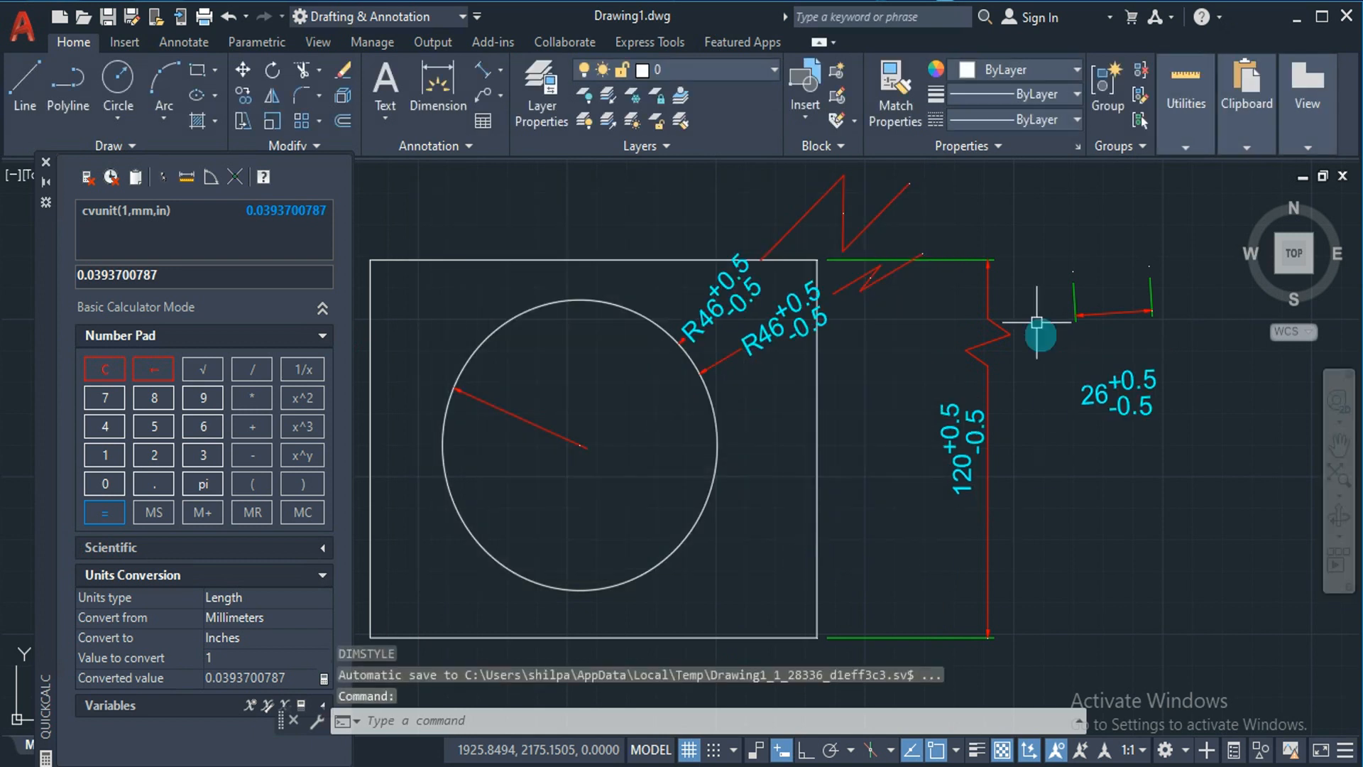